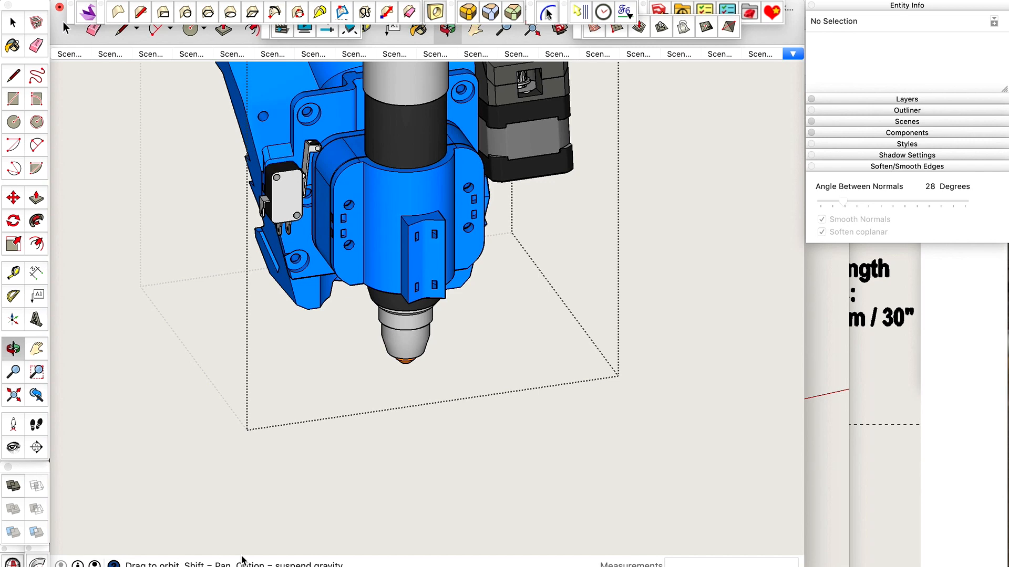
Redo the two guide lines crossing at the top centre of the torch clamp and return to the full assembly.
{"action": "key", "text": "super+shift+z"}
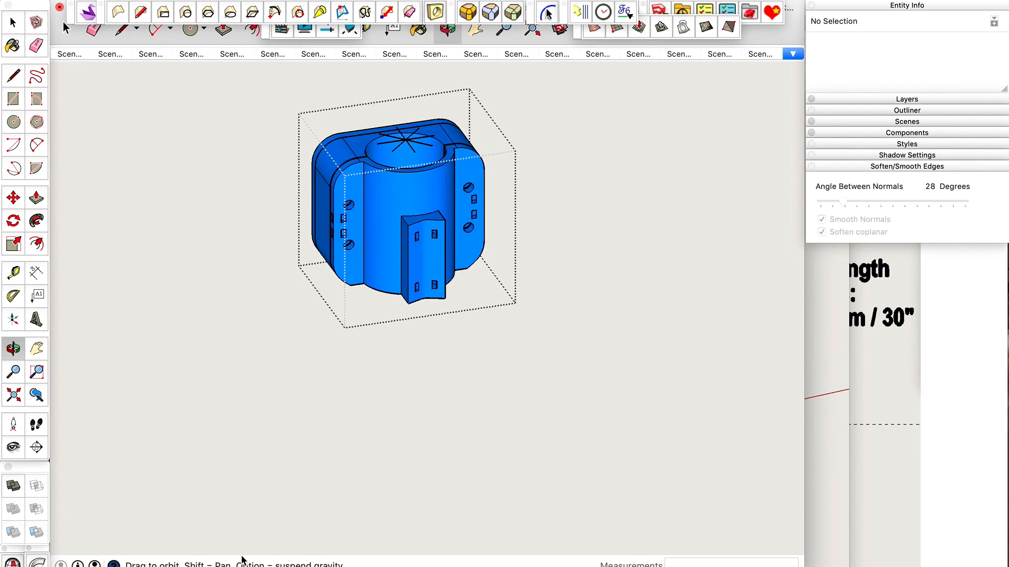
{"action": "key", "text": "super+shift+z"}
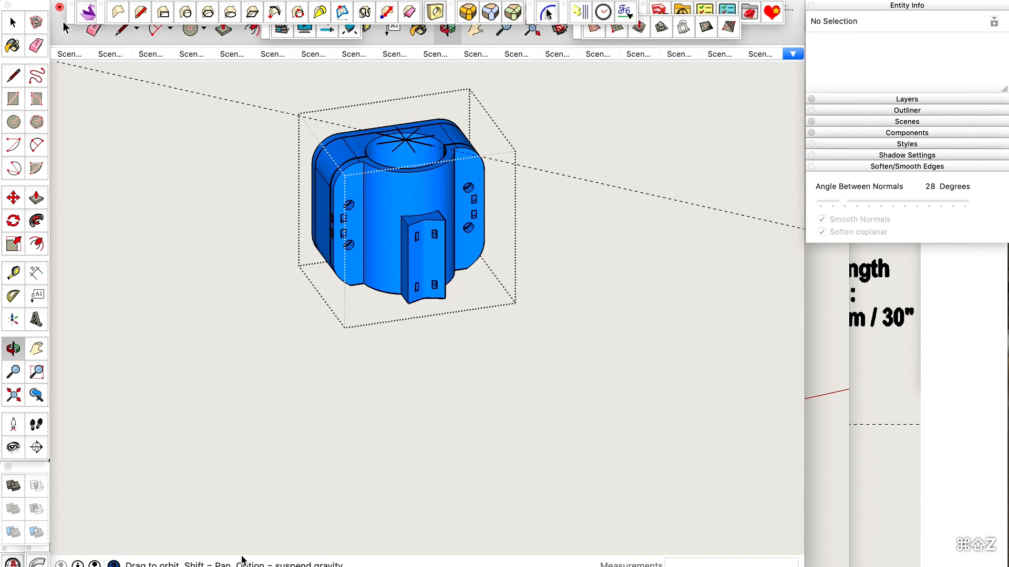
{"action": "key", "text": "super+shift+z"}
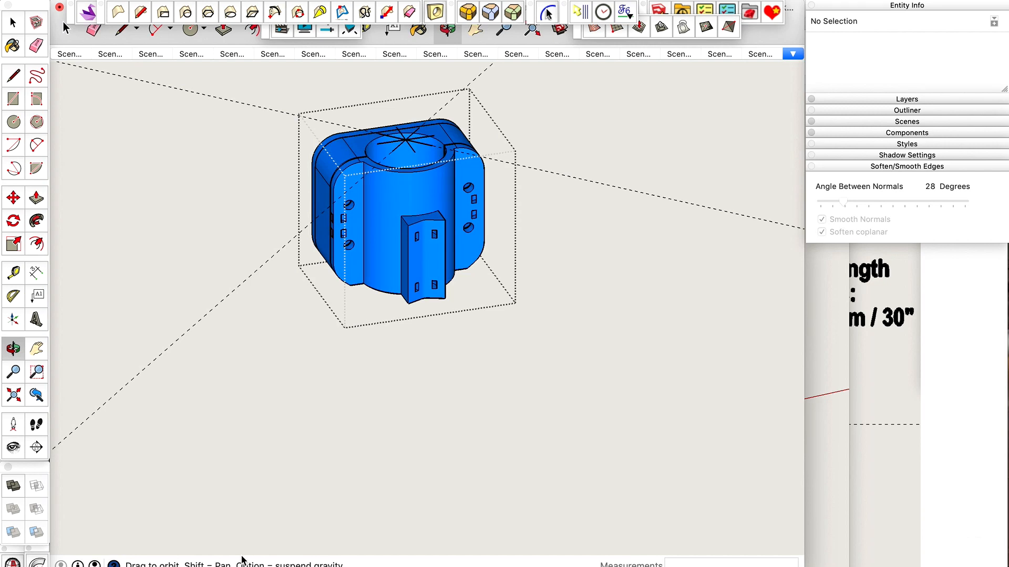
{"action": "key", "text": "super+shift+z"}
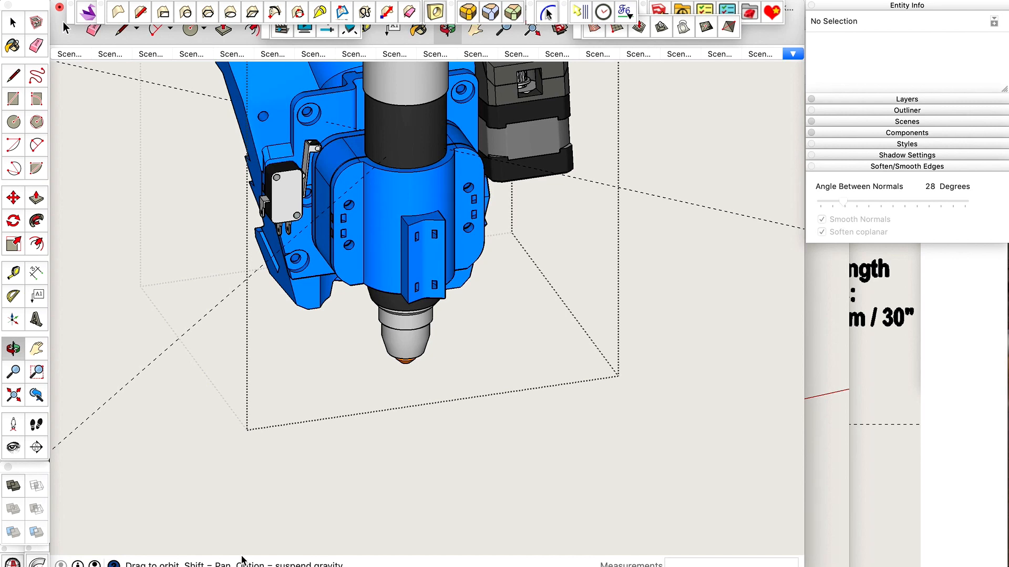
Show the isolated torch in X-ray mode and redo the short vertical centre line at its nozzle tip.
{"action": "key", "text": "super+shift+z"}
{"action": "key", "text": "super+z"}
{"action": "key", "text": "super+z"}
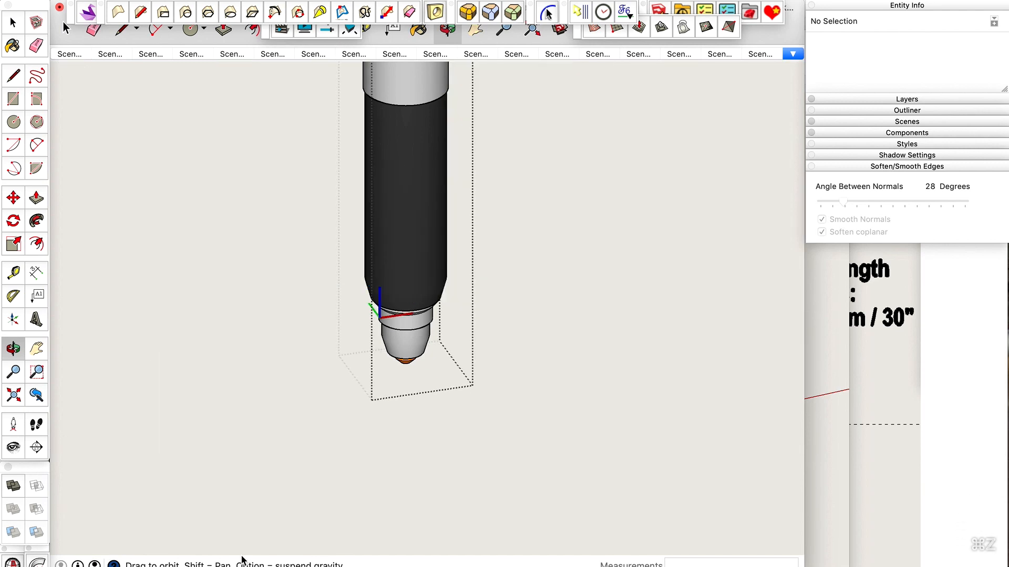
{"action": "key", "text": "x"}
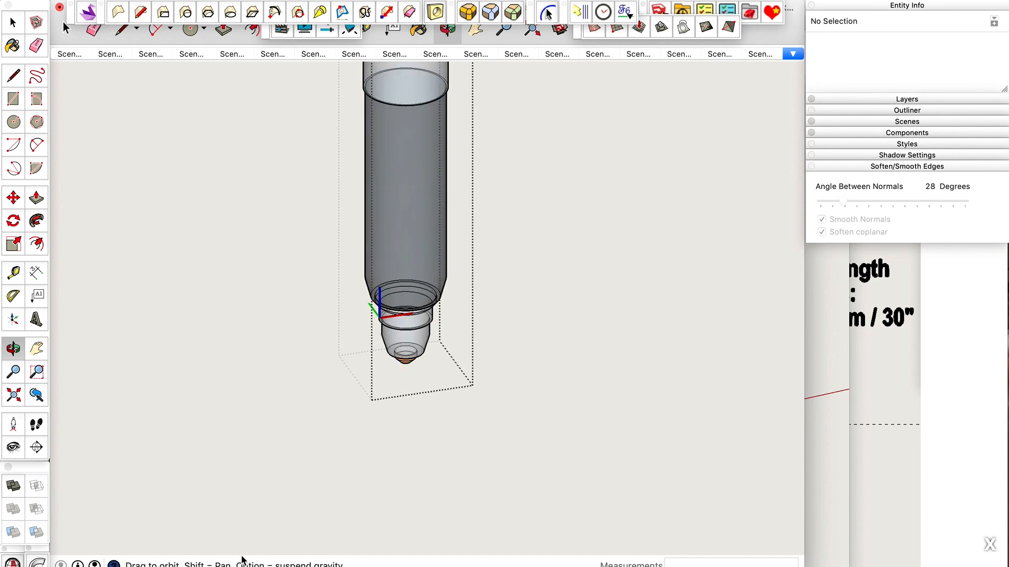
{"action": "key", "text": "super+shift+z"}
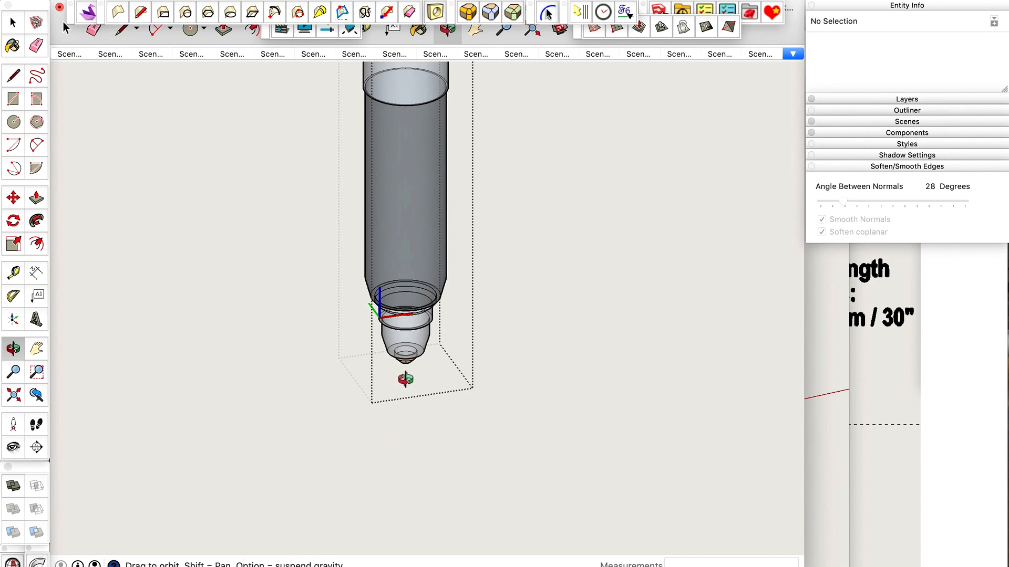
Examine the centre line inside the transparent nozzle tip and its place in the torch body.
{"action": "left_click_drag", "start_coordinate": [401, 382], "coordinate": [405, 379]}
{"action": "scroll", "coordinate": [405, 381], "scroll_direction": "up", "scroll_amount": 10}
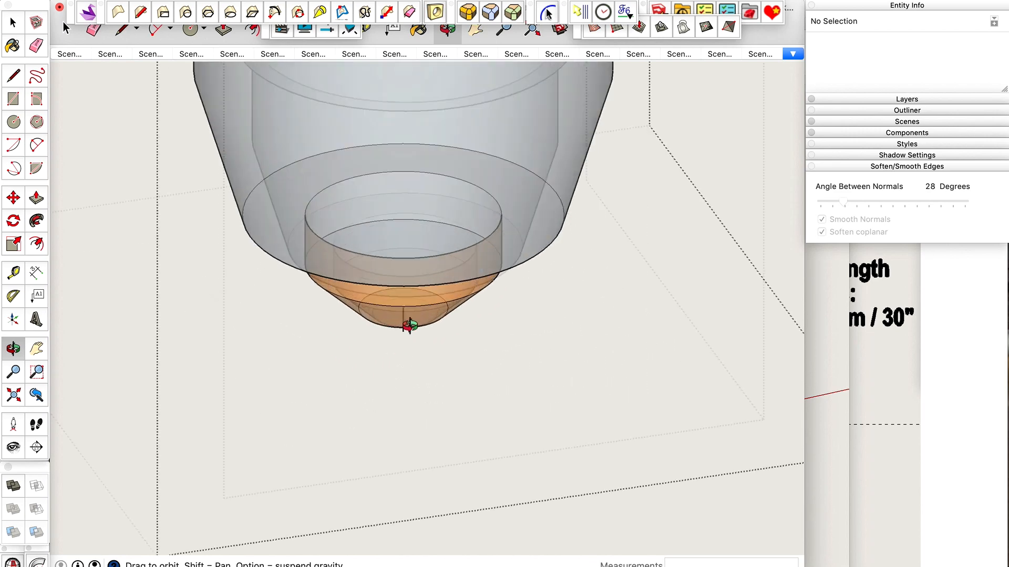
{"action": "scroll", "coordinate": [409, 325], "scroll_direction": "up", "scroll_amount": 3}
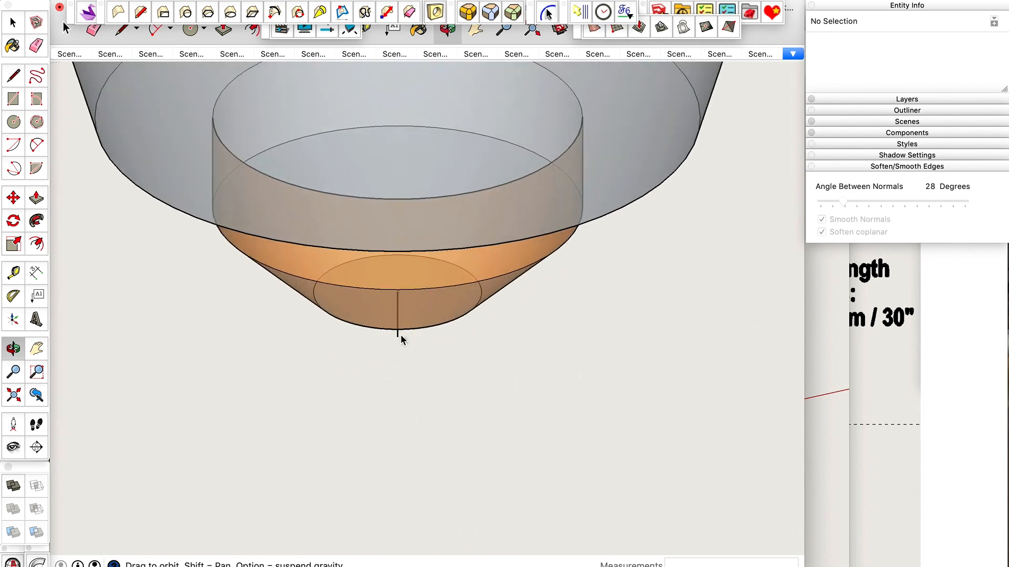
{"action": "scroll", "coordinate": [401, 336], "scroll_direction": "up", "scroll_amount": 2}
{"action": "scroll", "coordinate": [400, 337], "scroll_direction": "down", "scroll_amount": 3}
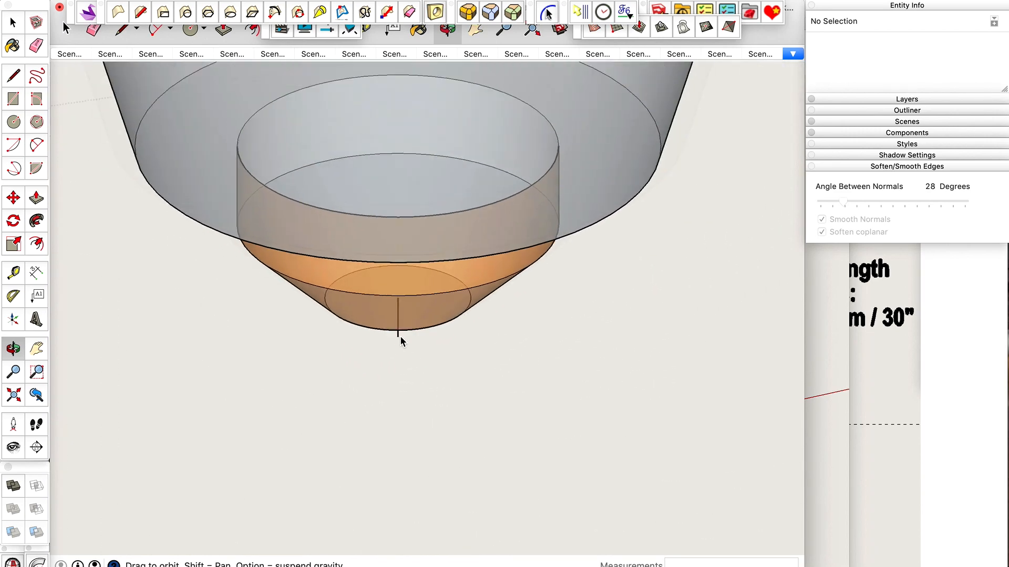
{"action": "scroll", "coordinate": [400, 338], "scroll_direction": "down", "scroll_amount": 6}
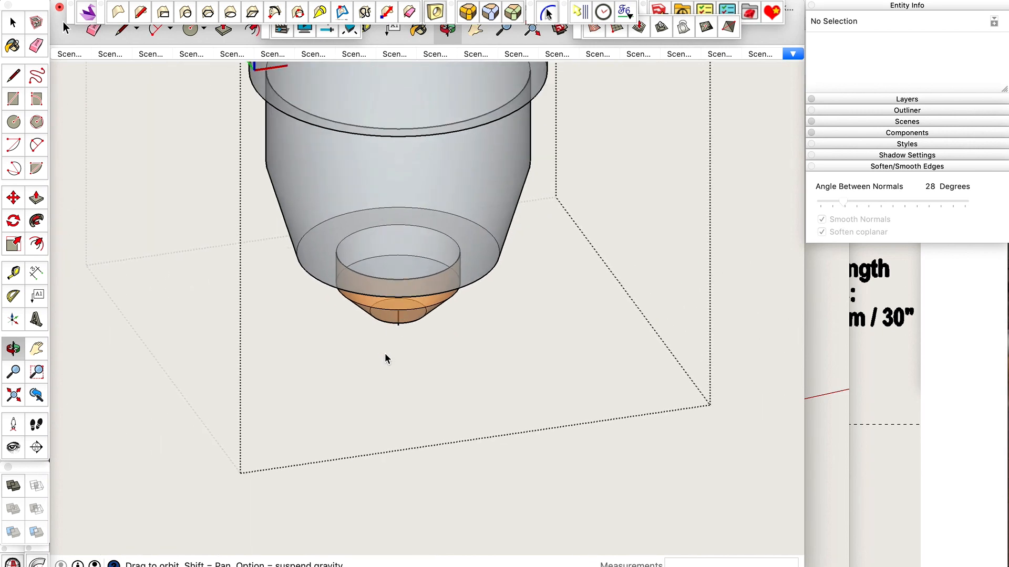
{"action": "scroll", "coordinate": [385, 355], "scroll_direction": "down", "scroll_amount": 2}
{"action": "scroll", "coordinate": [390, 333], "scroll_direction": "down", "scroll_amount": 2}
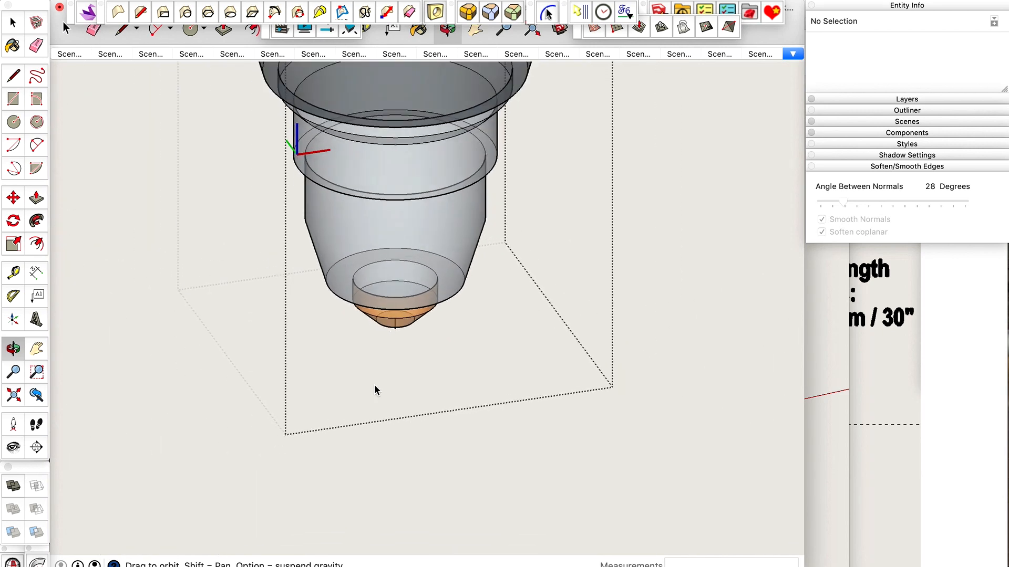
{"action": "scroll", "coordinate": [374, 385], "scroll_direction": "down", "scroll_amount": 2}
{"action": "scroll", "coordinate": [389, 348], "scroll_direction": "down", "scroll_amount": 2}
{"action": "scroll", "coordinate": [389, 347], "scroll_direction": "up", "scroll_amount": 3}
{"action": "scroll", "coordinate": [390, 347], "scroll_direction": "down", "scroll_amount": 3}
{"action": "scroll", "coordinate": [373, 426], "scroll_direction": "down", "scroll_amount": 2}
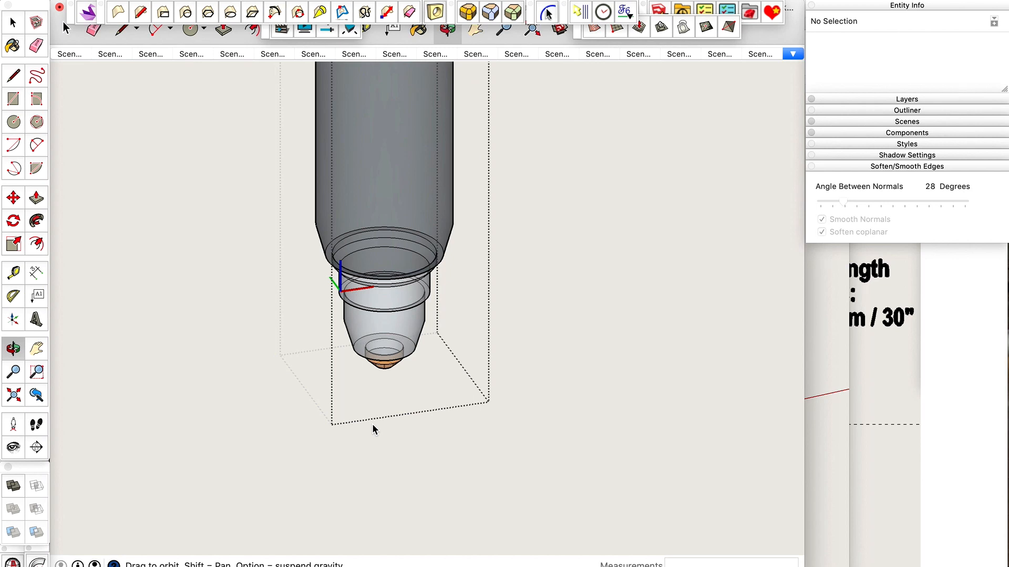
{"action": "left_click_drag", "start_coordinate": [373, 429], "coordinate": [408, 216]}
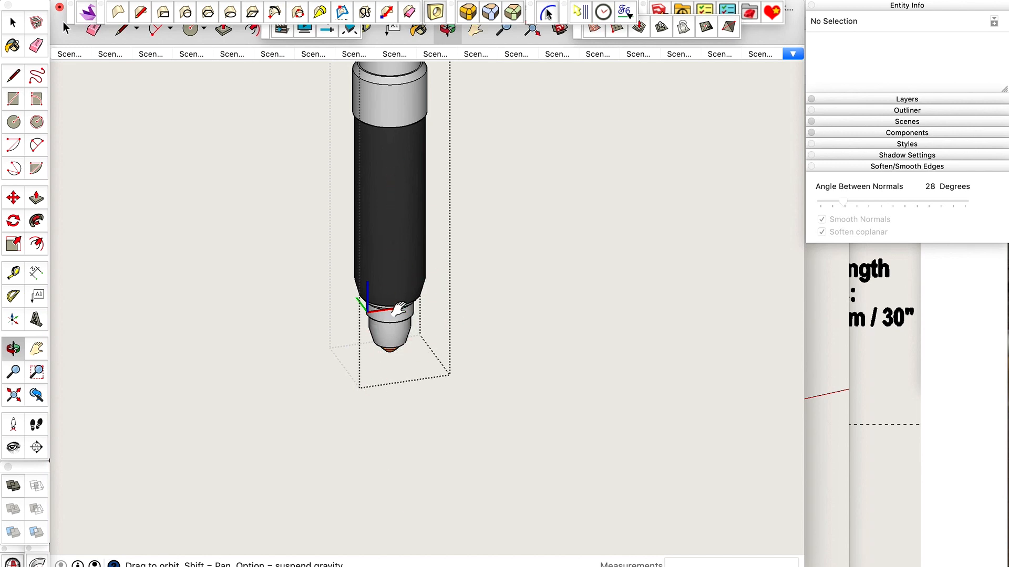
Redo the vertical line extending below the nozzle and the two lines drawn along the guides from the torch axis.
{"action": "key", "text": "super+shift+z"}
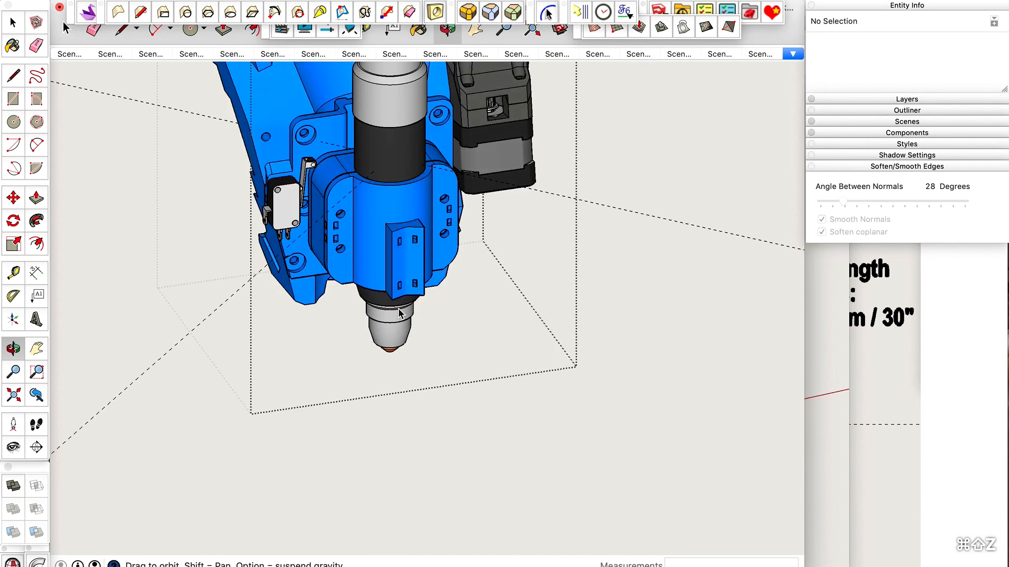
{"action": "key", "text": "super+shift+z"}
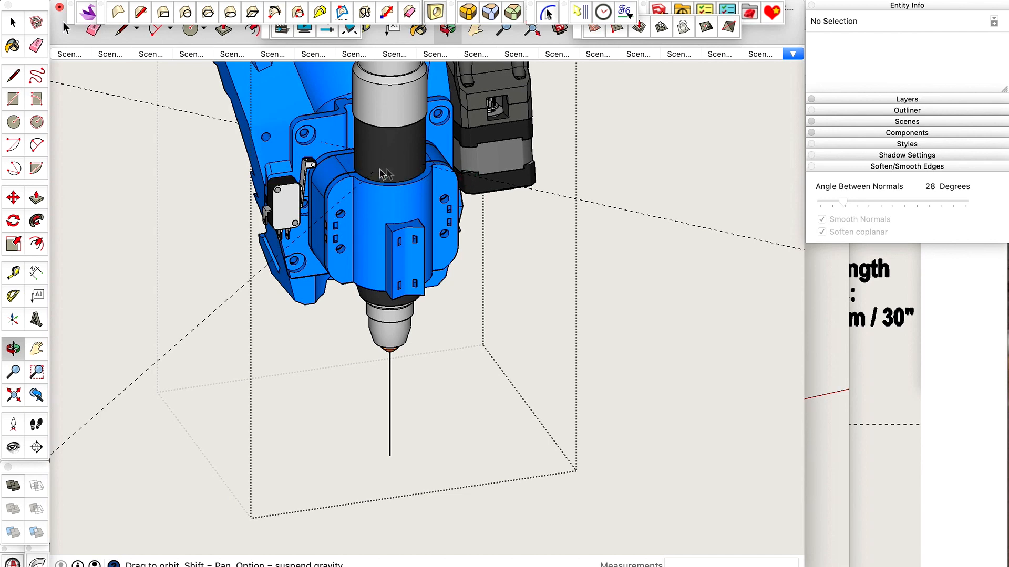
{"action": "key", "text": "super+shift+z"}
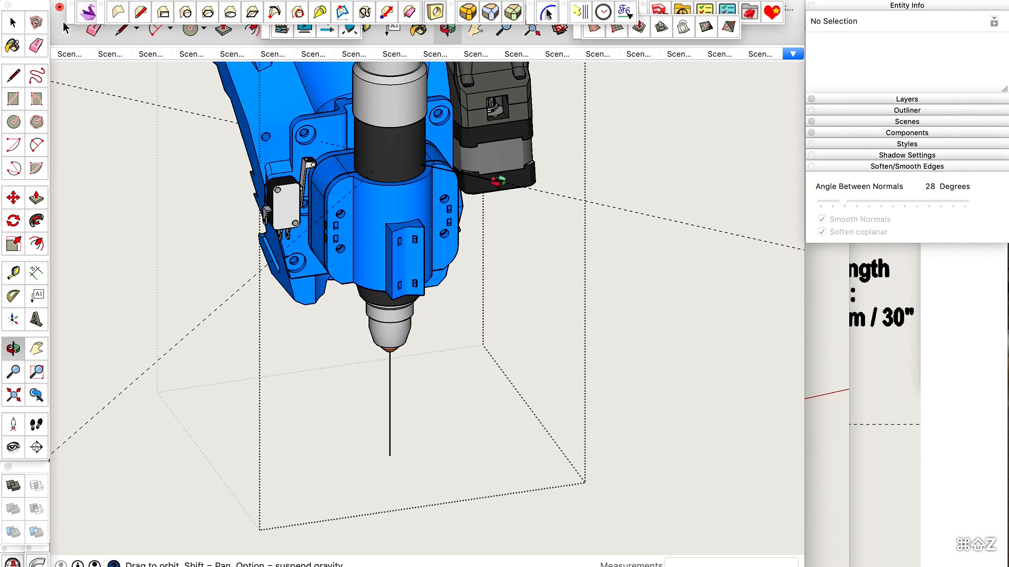
{"action": "key", "text": "super+shift+z"}
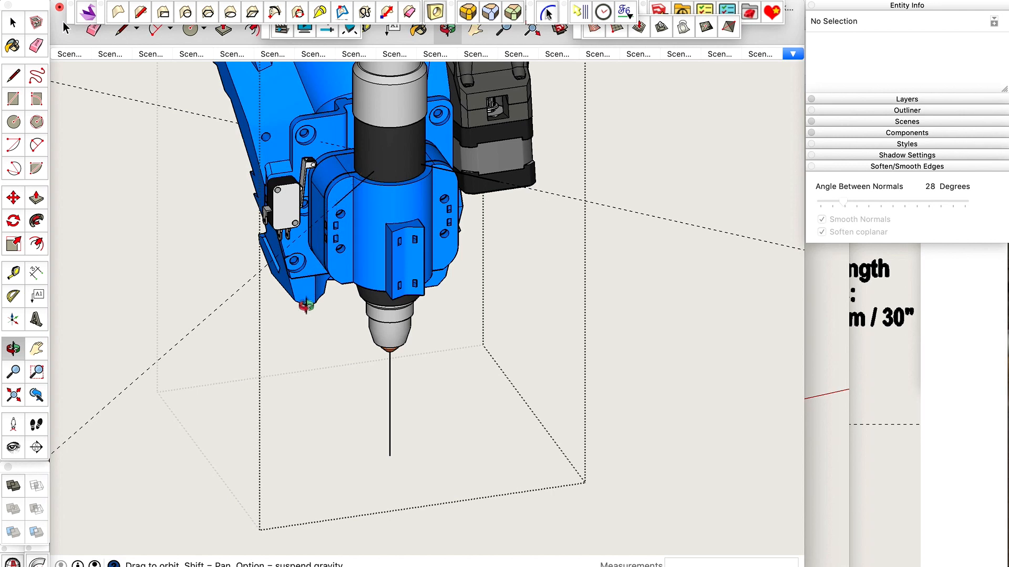
Redo lowering the two guide-aligned lines and connecting their outer ends to the lower end of the vertical line.
{"action": "key", "text": "shift"}
{"action": "key", "text": "super+shift+z"}
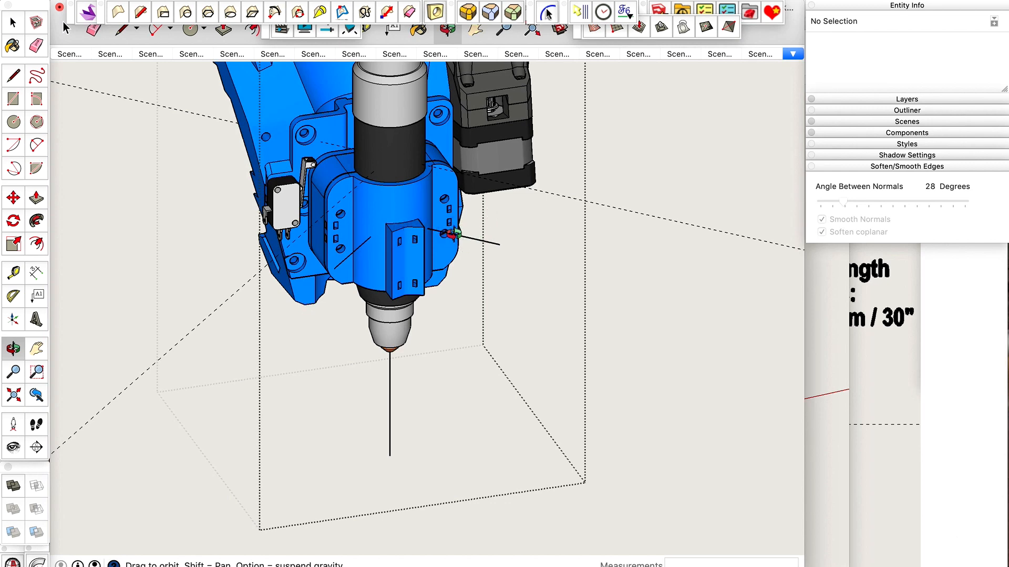
{"action": "key", "text": "super+shift+z"}
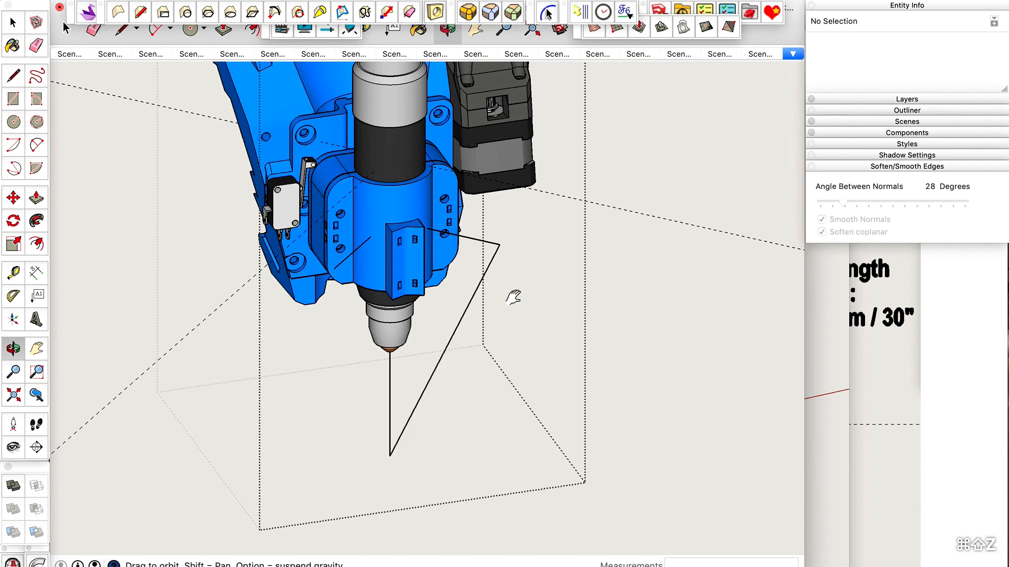
{"action": "key", "text": "super+shift+z"}
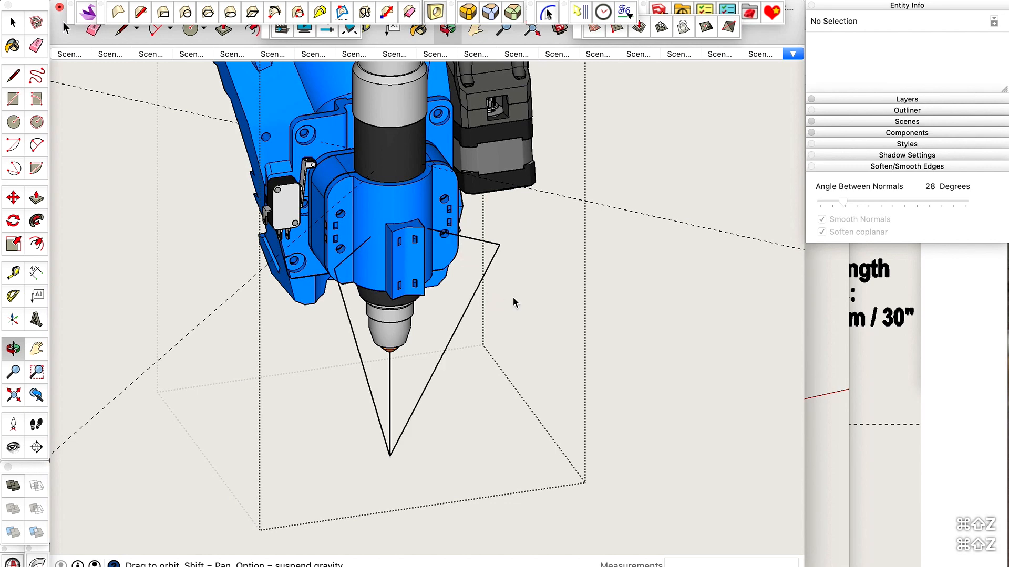
{"action": "key", "text": "super+shift+z"}
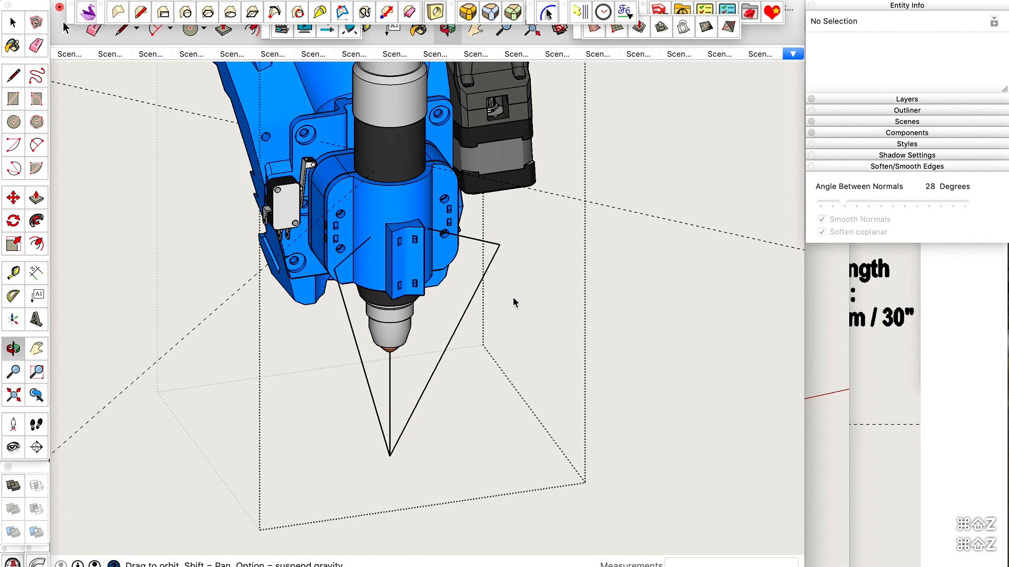
Undo the latest edits and redo the small mark on the lowered line that crosses the clamp's mounting hole.
{"action": "key", "text": "super+shift+z"}
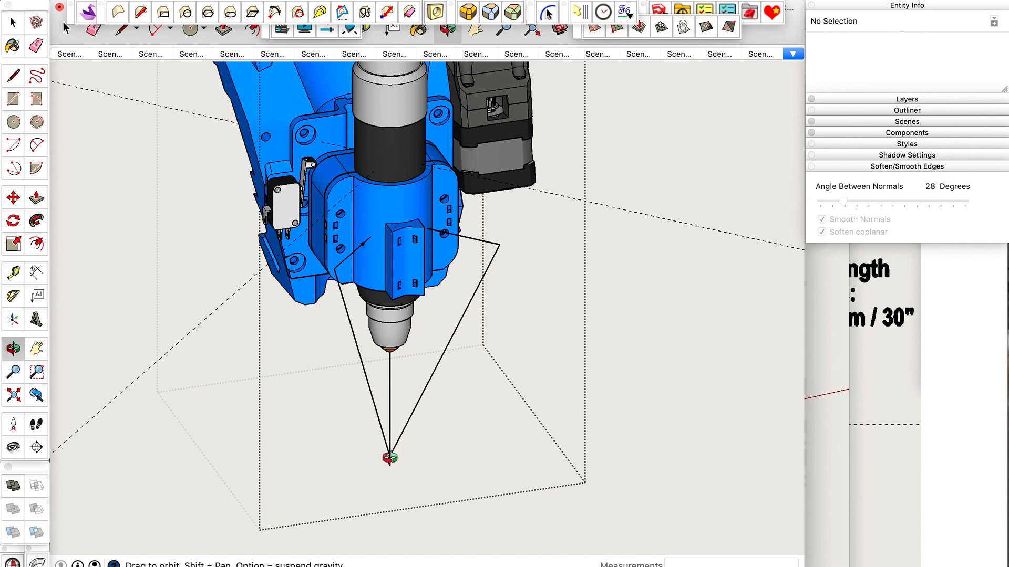
{"action": "scroll", "coordinate": [404, 242], "scroll_direction": "up", "scroll_amount": 10}
{"action": "key", "text": "super+z"}
{"action": "key", "text": "super+z"}
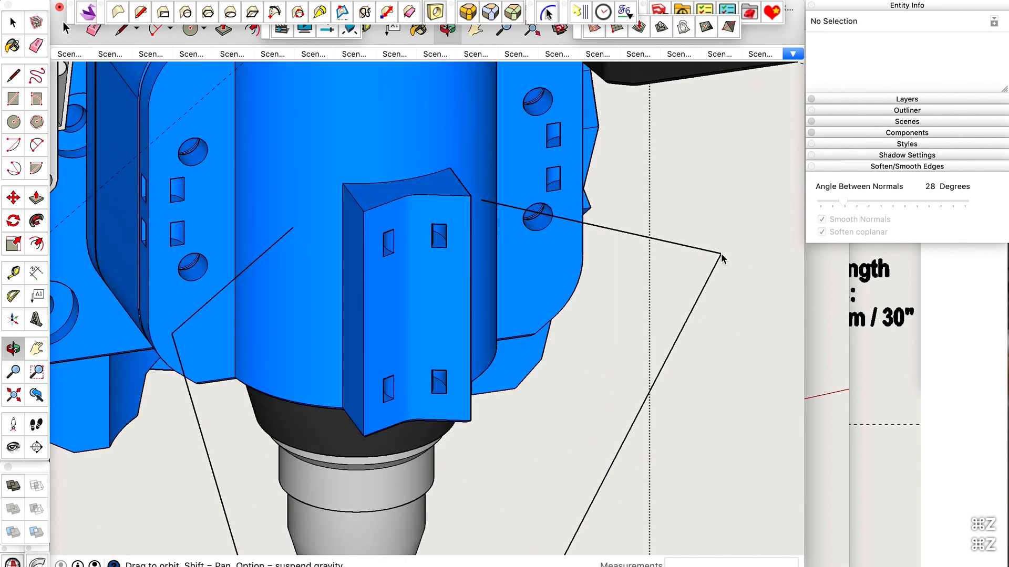
{"action": "key", "text": "super+shift+z"}
{"action": "scroll", "coordinate": [533, 211], "scroll_direction": "up", "scroll_amount": 3}
{"action": "scroll", "coordinate": [528, 219], "scroll_direction": "up", "scroll_amount": 5}
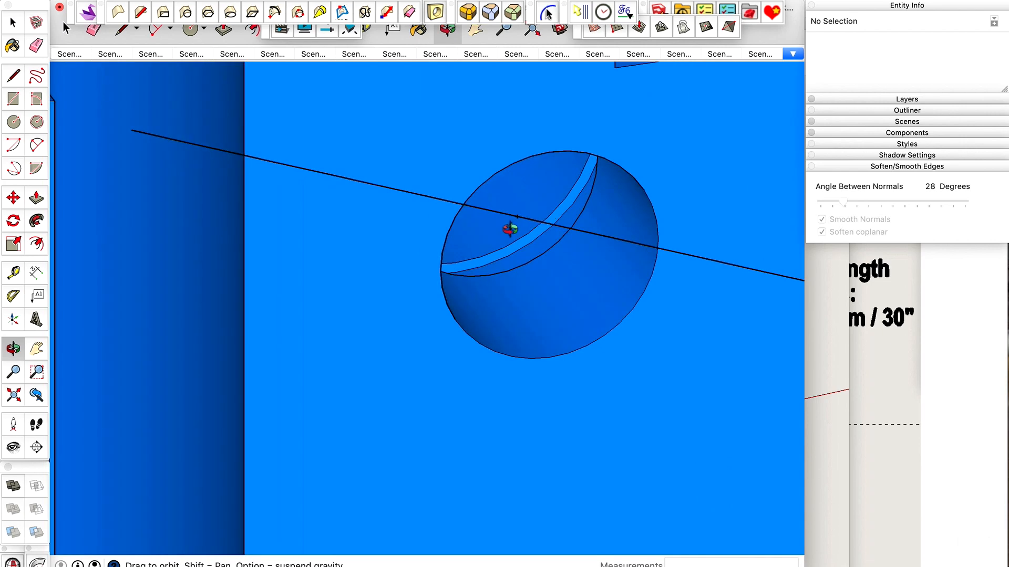
{"action": "scroll", "coordinate": [512, 227], "scroll_direction": "down", "scroll_amount": 1}
{"action": "scroll", "coordinate": [529, 208], "scroll_direction": "down", "scroll_amount": 5}
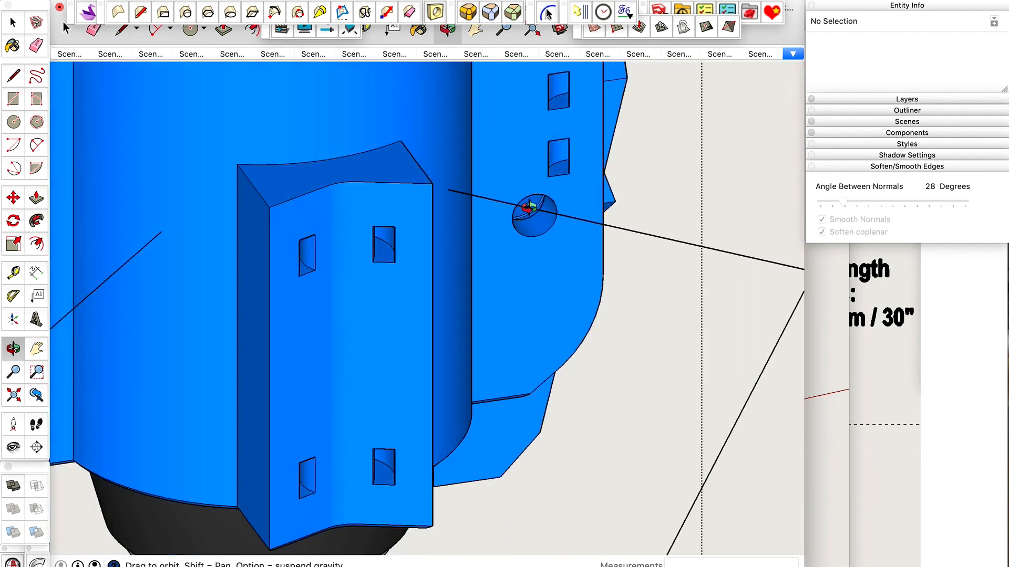
{"action": "scroll", "coordinate": [529, 209], "scroll_direction": "down", "scroll_amount": 3}
Redo the matching small mark on the other lowered line beside the clamp's cylindrical body.
{"action": "key", "text": "super+shift+z"}
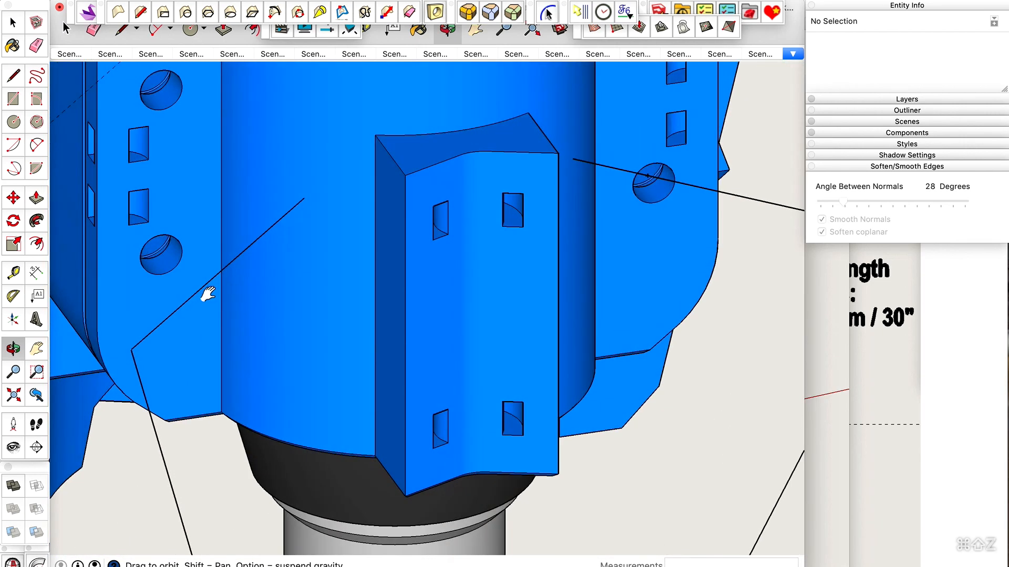
{"action": "scroll", "coordinate": [252, 241], "scroll_direction": "up", "scroll_amount": 6}
{"action": "scroll", "coordinate": [248, 258], "scroll_direction": "down", "scroll_amount": 5}
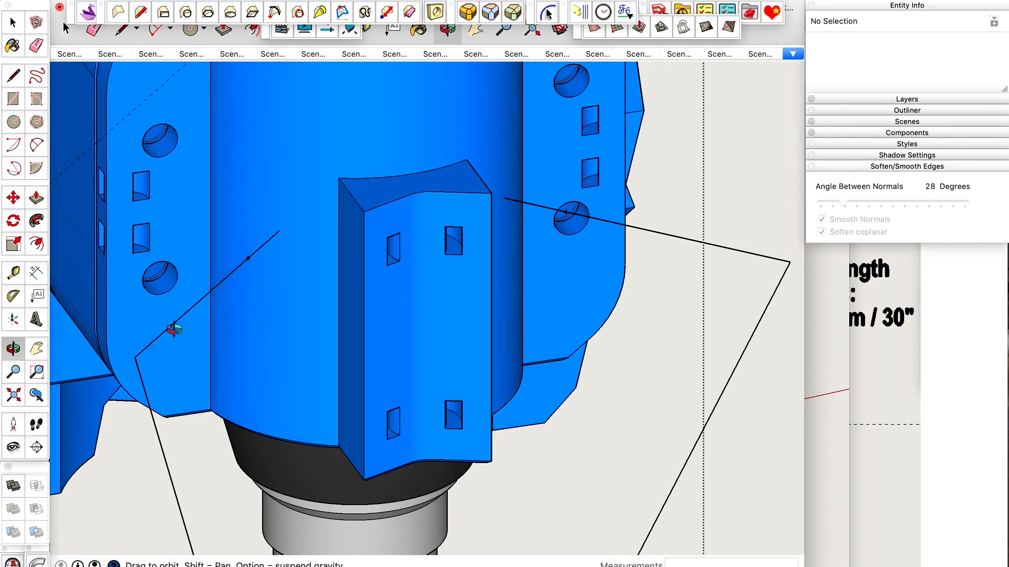
{"action": "scroll", "coordinate": [365, 264], "scroll_direction": "down", "scroll_amount": 3}
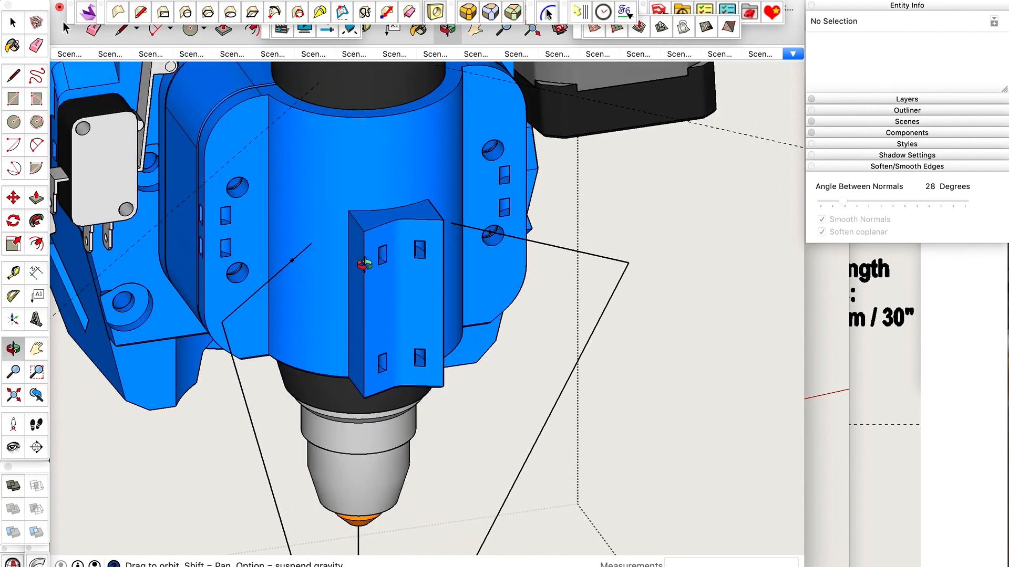
{"action": "scroll", "coordinate": [364, 264], "scroll_direction": "down", "scroll_amount": 3}
Redo the two narrow faces tapering from the marked lines to the vertical line's lower end, and inspect them against the clamp.
{"action": "key", "text": "super+shift+z"}
{"action": "key", "text": "super+shift+z"}
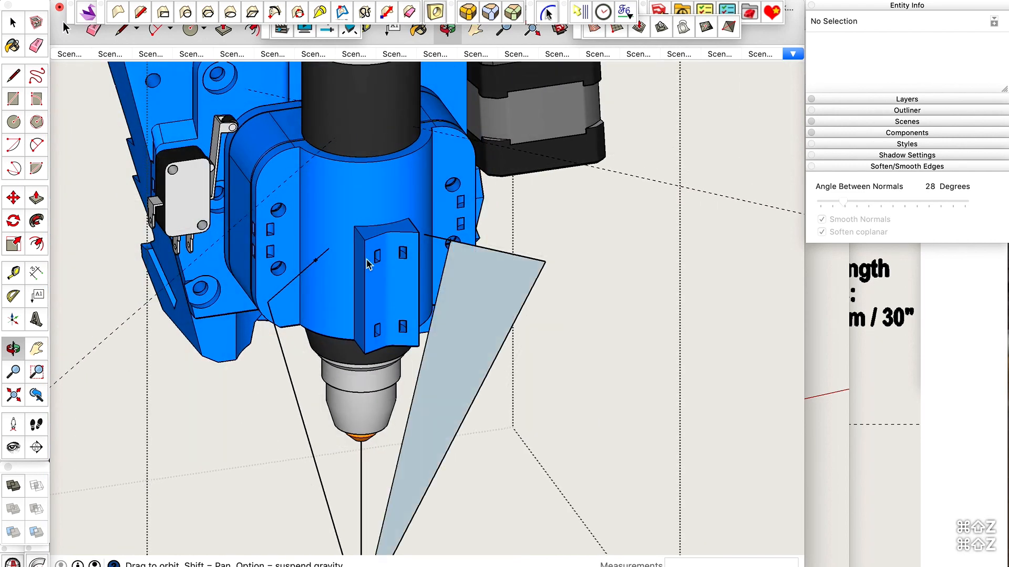
{"action": "key", "text": "super+shift+z"}
{"action": "scroll", "coordinate": [368, 265], "scroll_direction": "down", "scroll_amount": 2}
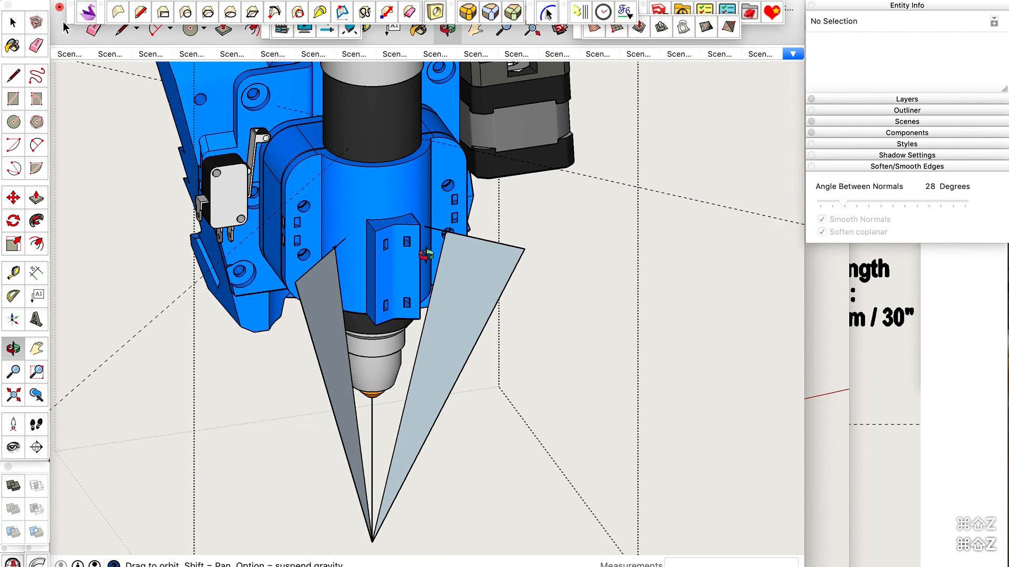
{"action": "scroll", "coordinate": [423, 268], "scroll_direction": "down", "scroll_amount": 2}
{"action": "scroll", "coordinate": [355, 430], "scroll_direction": "up", "scroll_amount": 3}
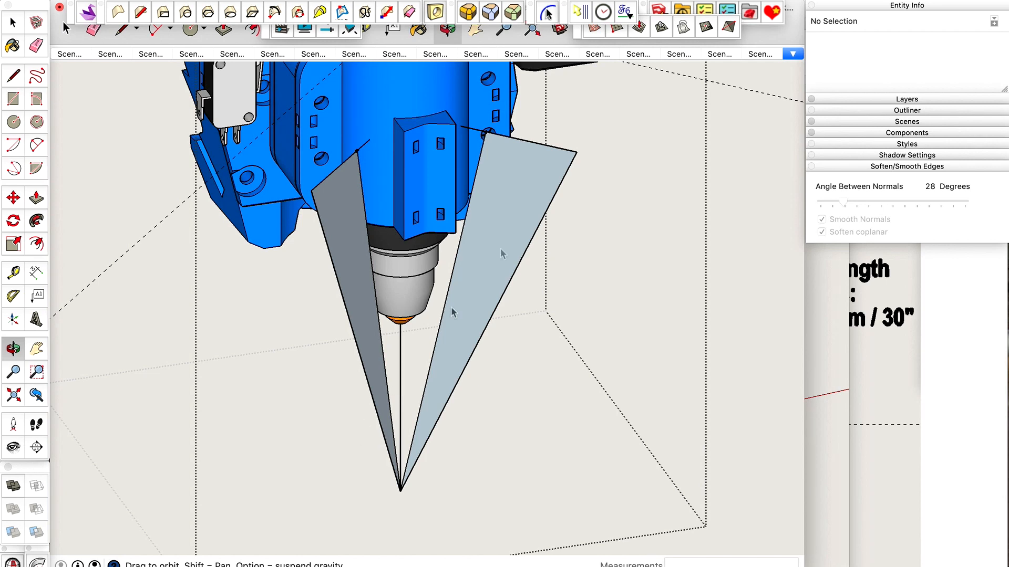
{"action": "scroll", "coordinate": [494, 153], "scroll_direction": "up", "scroll_amount": 3}
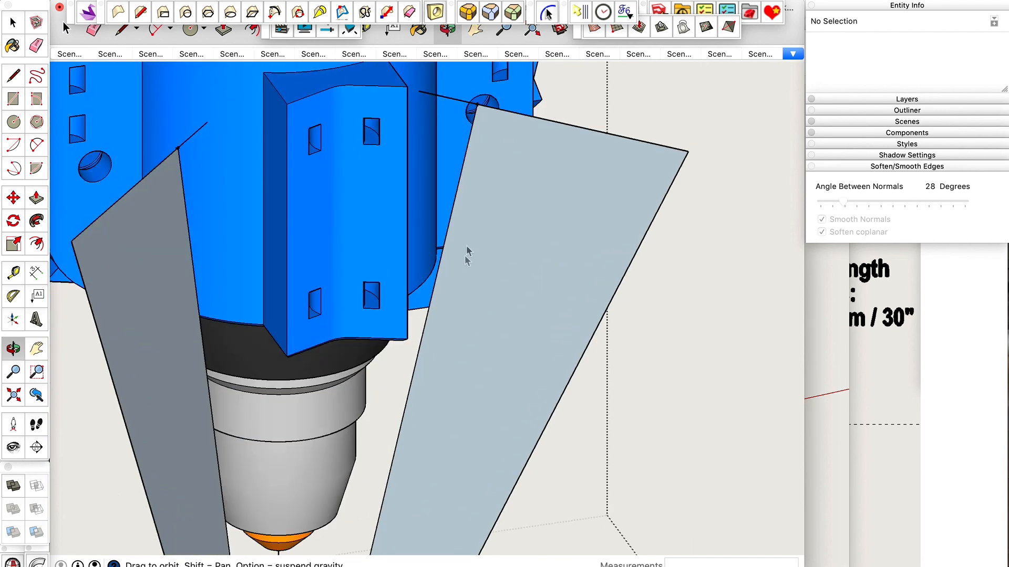
{"action": "scroll", "coordinate": [515, 186], "scroll_direction": "down", "scroll_amount": 3}
{"action": "scroll", "coordinate": [504, 203], "scroll_direction": "down", "scroll_amount": 2}
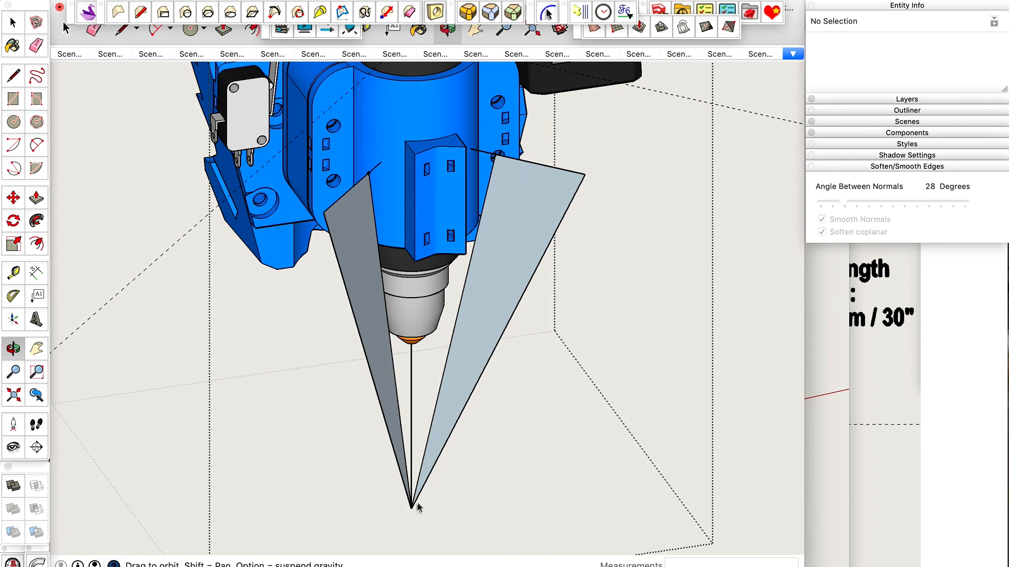
{"action": "left_click_drag", "start_coordinate": [459, 352], "coordinate": [460, 377]}
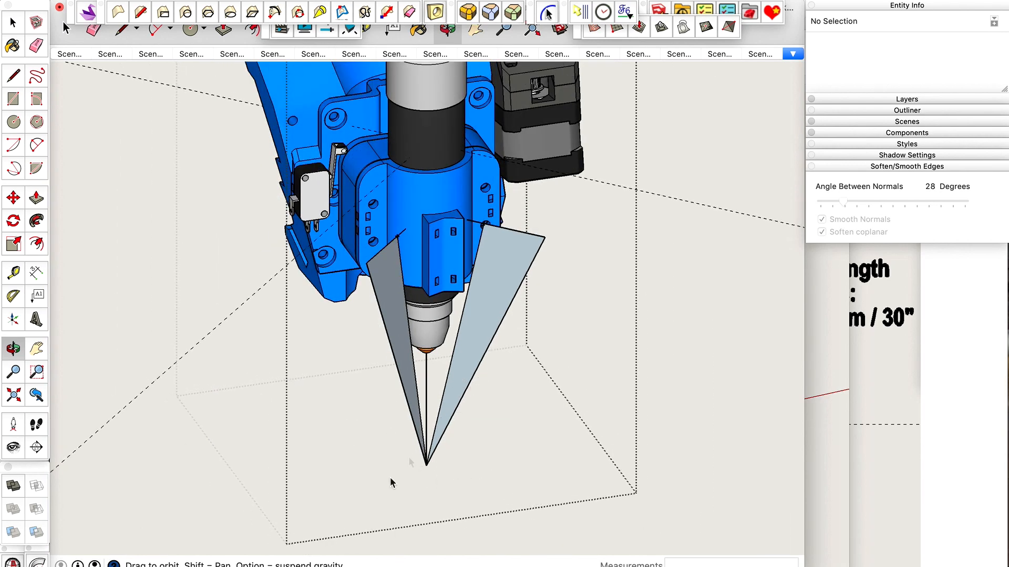
Examine how the two tapering faces run from the clamp's mounting holes to the point below the nozzle.
{"action": "left_click_drag", "start_coordinate": [467, 414], "coordinate": [450, 303]}
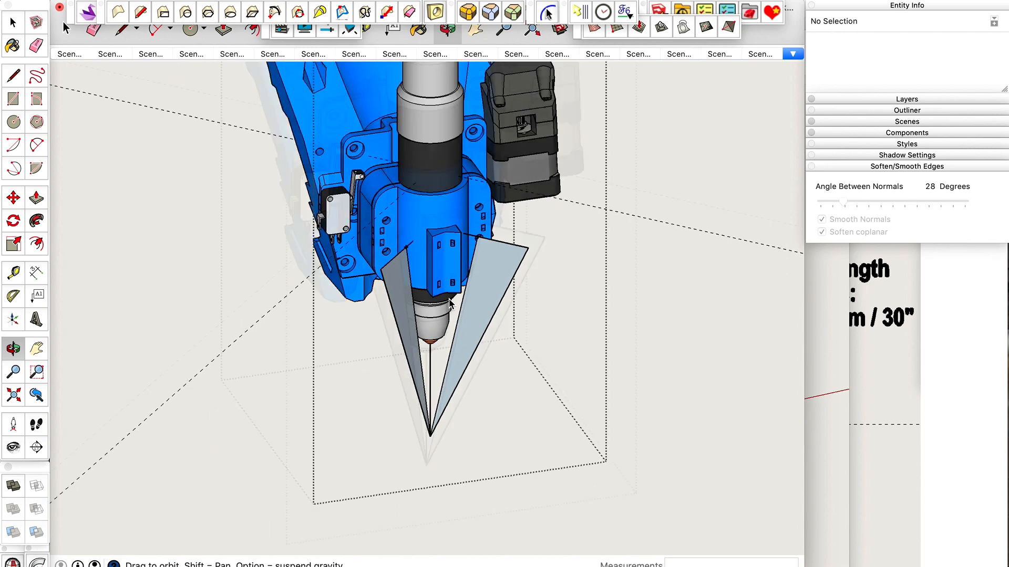
{"action": "scroll", "coordinate": [450, 304], "scroll_direction": "up", "scroll_amount": 3}
{"action": "scroll", "coordinate": [459, 219], "scroll_direction": "up", "scroll_amount": 4}
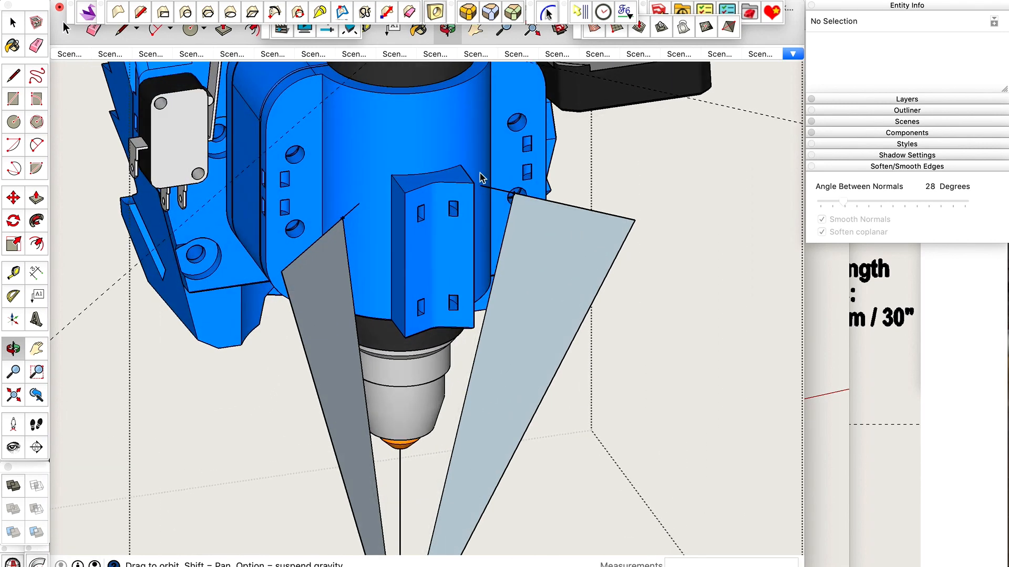
{"action": "scroll", "coordinate": [481, 178], "scroll_direction": "down", "scroll_amount": 1}
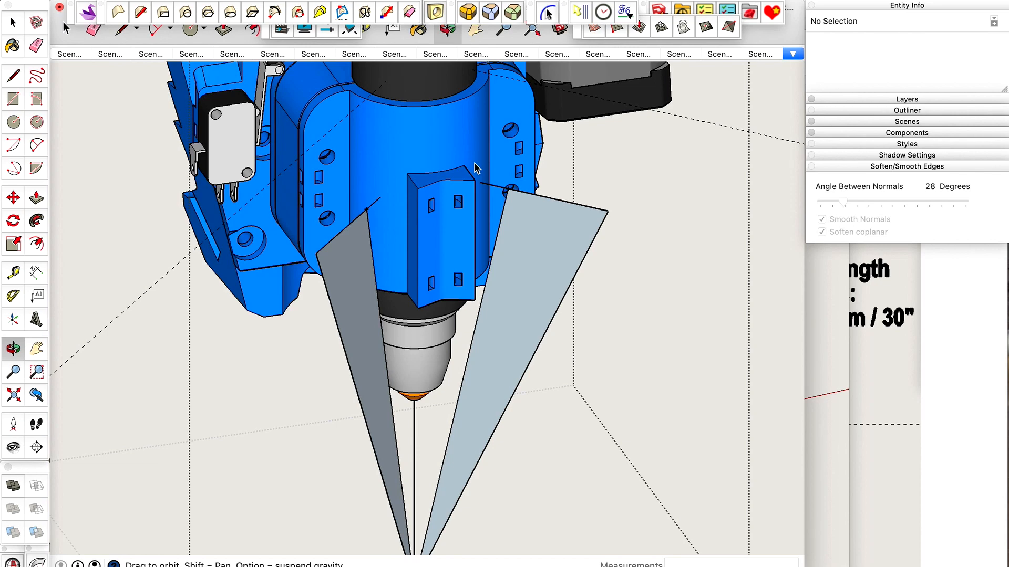
{"action": "scroll", "coordinate": [476, 168], "scroll_direction": "down", "scroll_amount": 2}
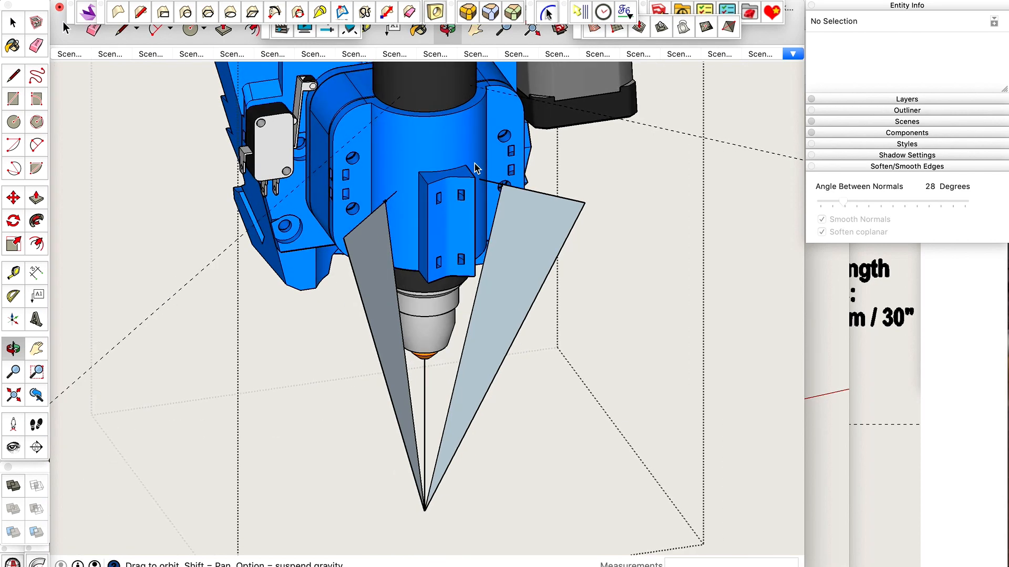
{"action": "scroll", "coordinate": [475, 163], "scroll_direction": "down", "scroll_amount": 1}
{"action": "scroll", "coordinate": [461, 467], "scroll_direction": "up", "scroll_amount": 1}
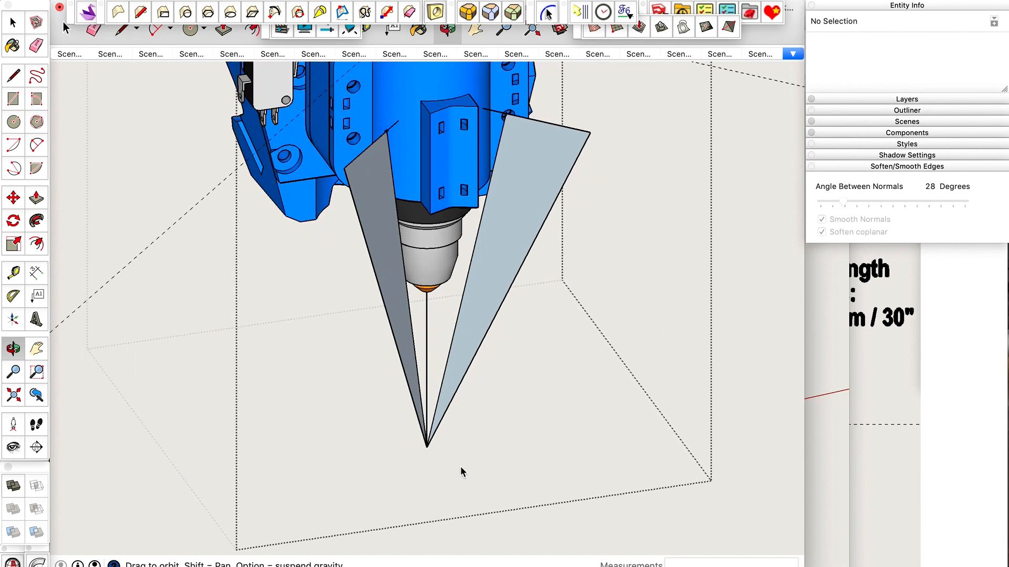
{"action": "scroll", "coordinate": [460, 469], "scroll_direction": "up", "scroll_amount": 1}
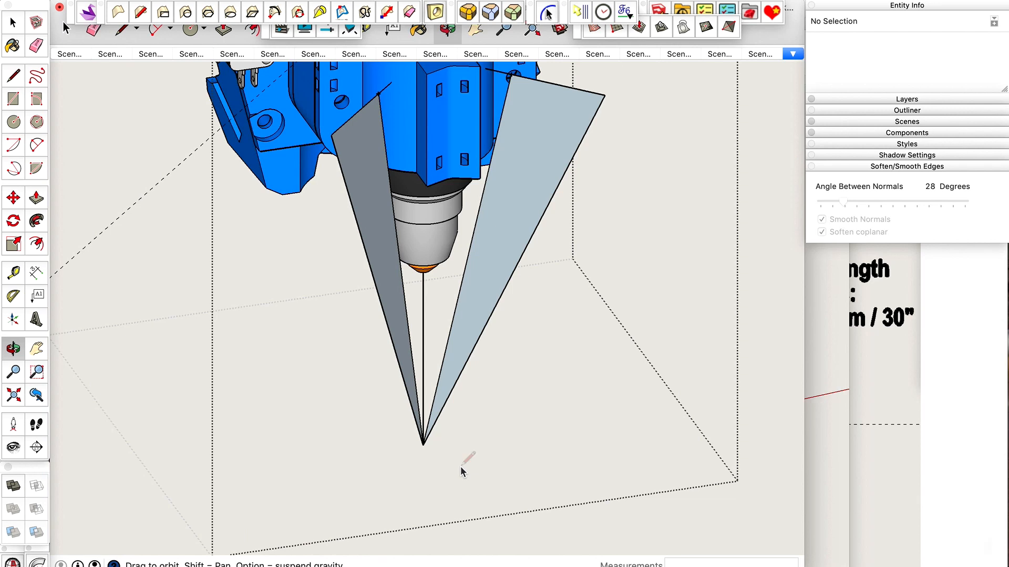
{"action": "key", "text": "c"}
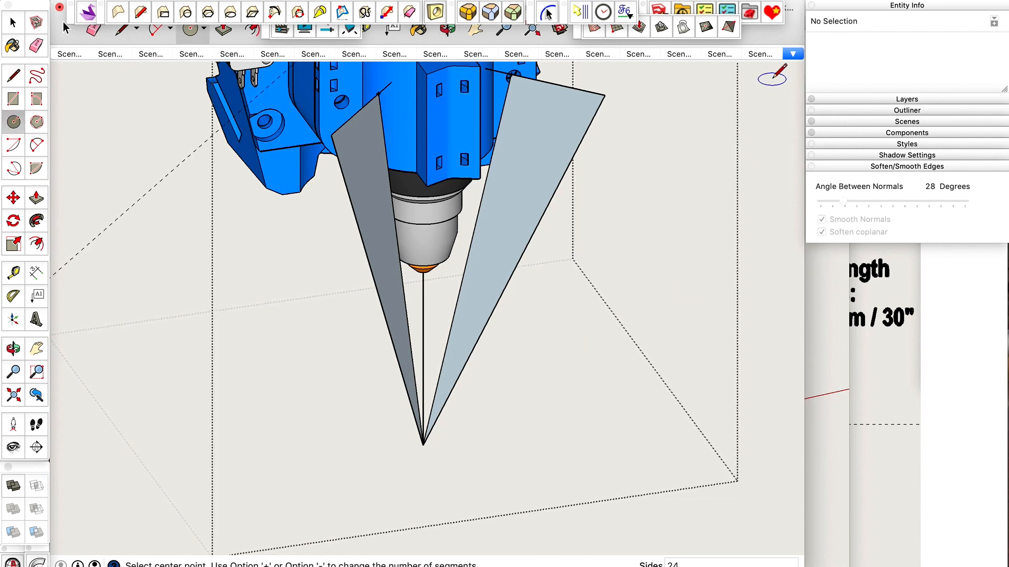
{"action": "left_click", "coordinate": [508, 444]}
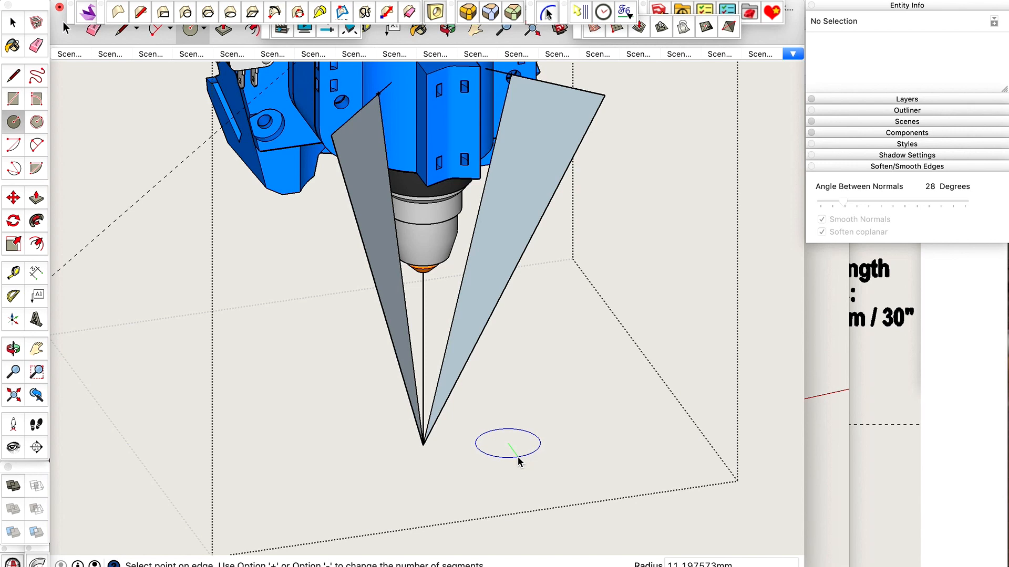
{"action": "key", "text": "Escape"}
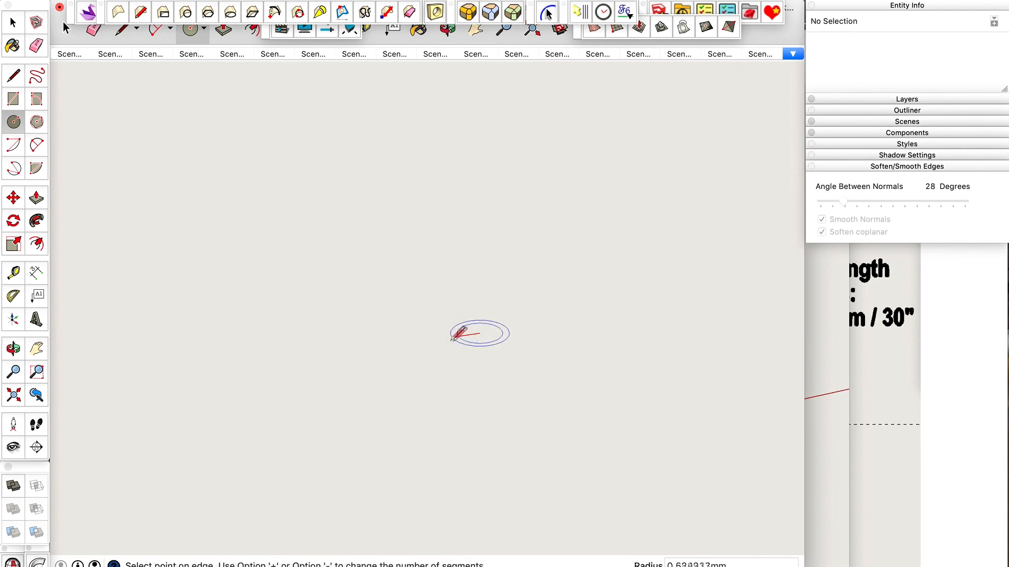
{"action": "key", "text": "space"}
Draw a horizontal circle of 4.475 mm radius in the empty space beside the tip of the tapering faces.
{"action": "type", "text": "c4"}
{"action": "left_click", "coordinate": [443, 301]}
{"action": "left_click", "coordinate": [497, 378]}
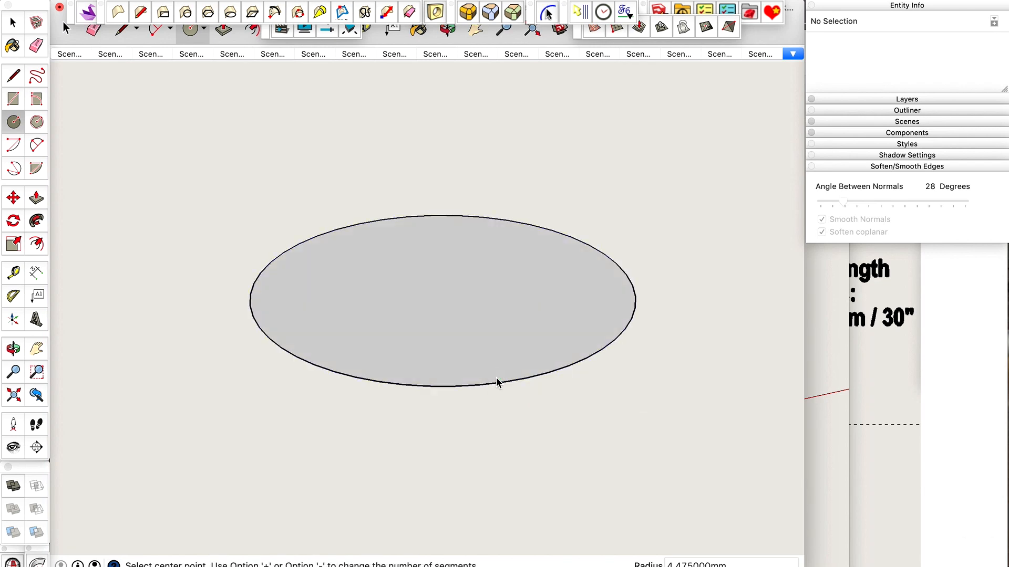
{"action": "key", "text": "space"}
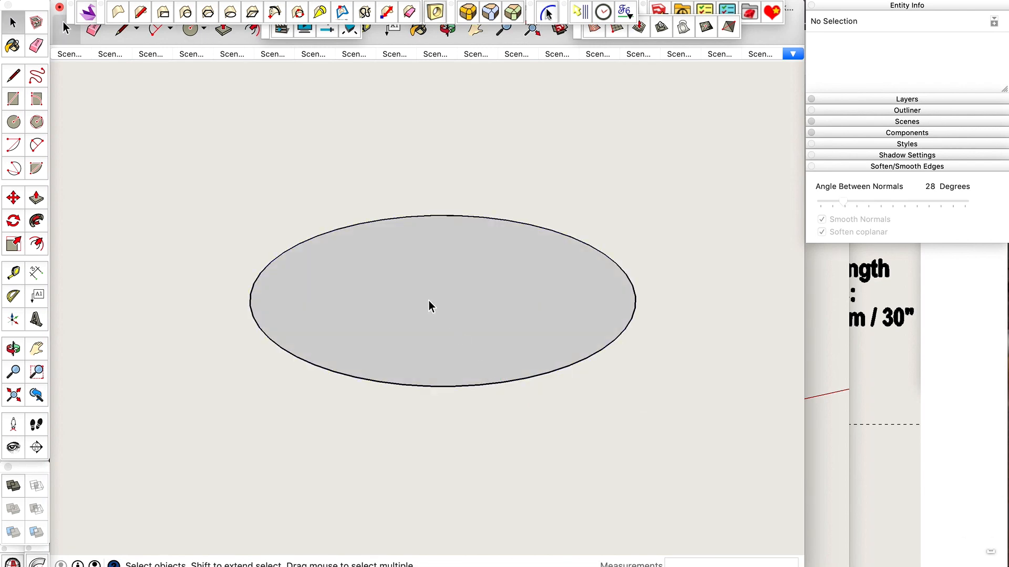
Push/Pull the circular face upward 22 mm to form a cylinder.
{"action": "scroll", "coordinate": [399, 493], "scroll_direction": "down", "scroll_amount": 3}
{"action": "scroll", "coordinate": [467, 332], "scroll_direction": "down", "scroll_amount": 3}
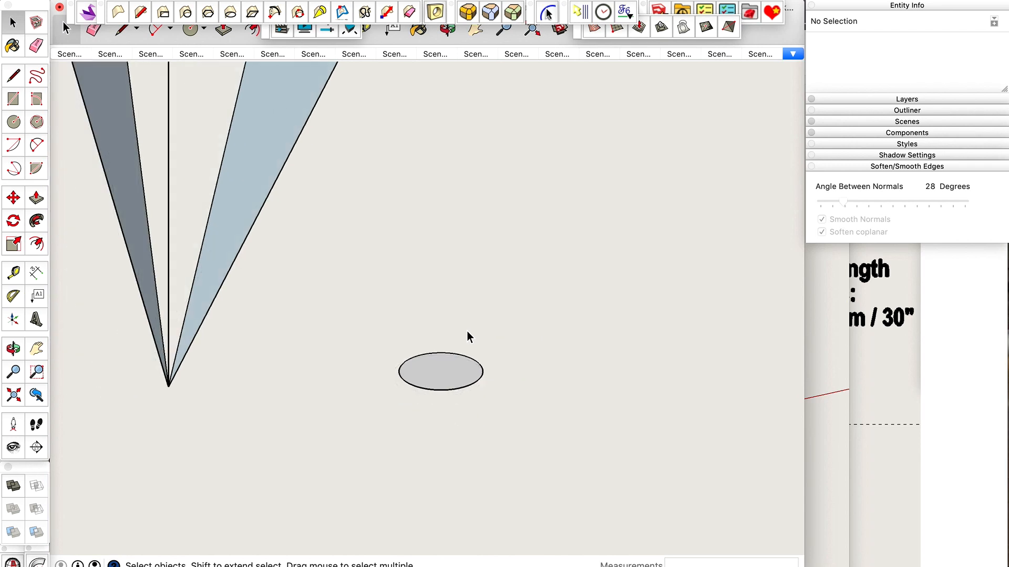
{"action": "scroll", "coordinate": [421, 464], "scroll_direction": "down", "scroll_amount": 3}
{"action": "scroll", "coordinate": [416, 419], "scroll_direction": "up", "scroll_amount": 3}
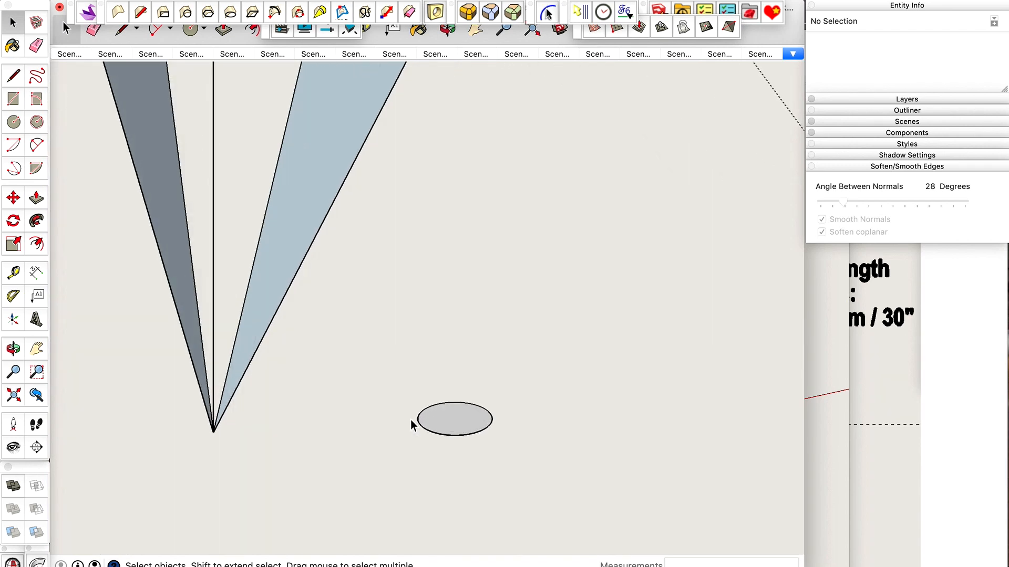
{"action": "key", "text": "p"}
{"action": "left_click_drag", "start_coordinate": [450, 420], "coordinate": [454, 339]}
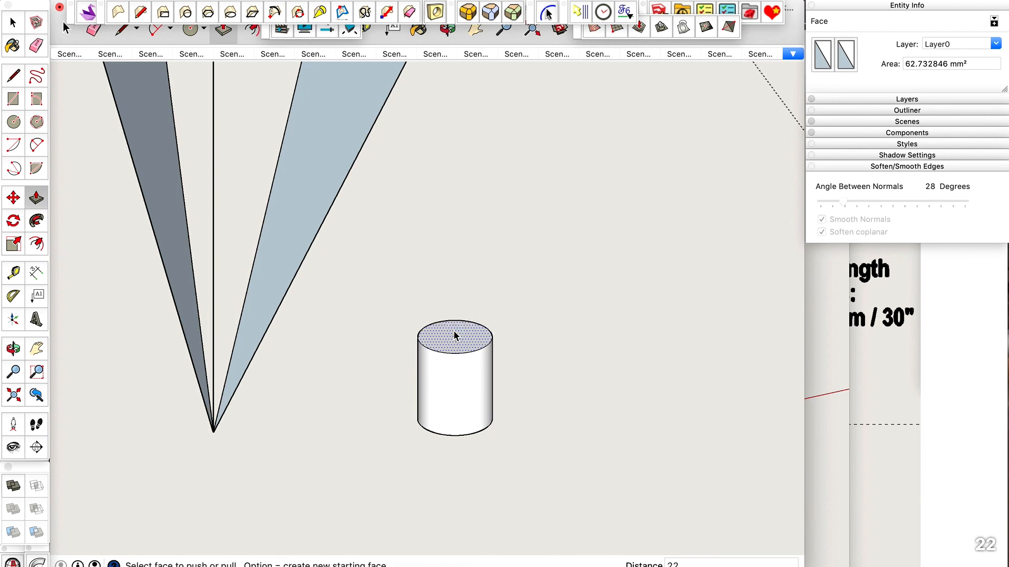
{"action": "type", "text": "22"}
{"action": "key", "text": "Return"}
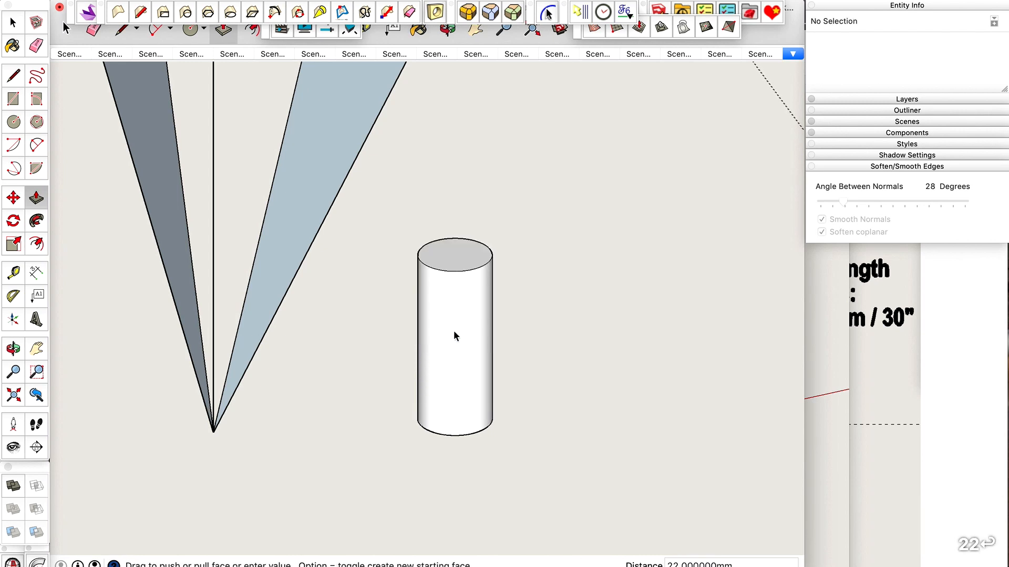
Make the whole cylinder a component named "Laser, Red, Sight-Line".
{"action": "key", "text": "space"}
{"action": "triple_click", "coordinate": [455, 326]}
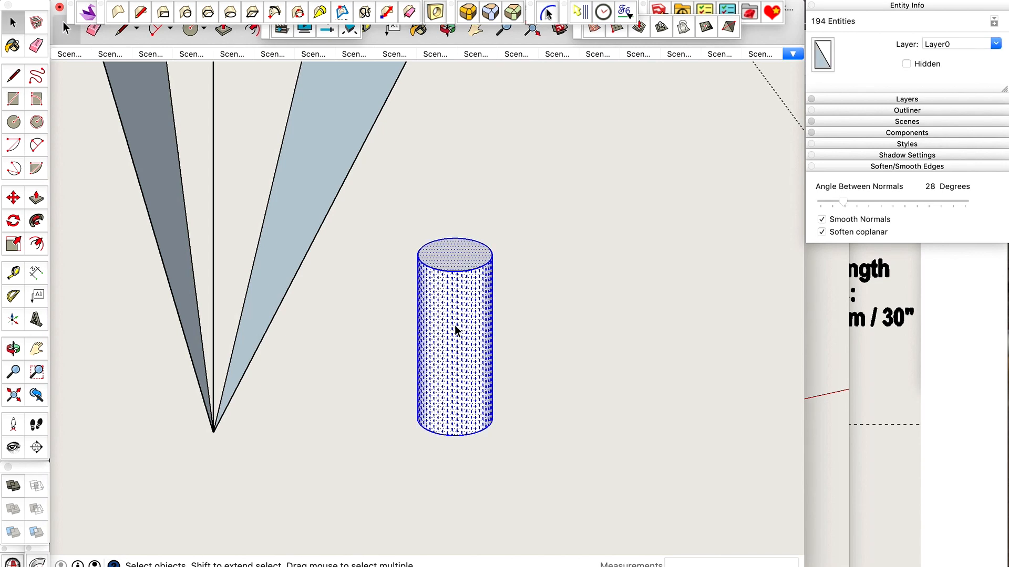
{"action": "right_click", "coordinate": [455, 325]}
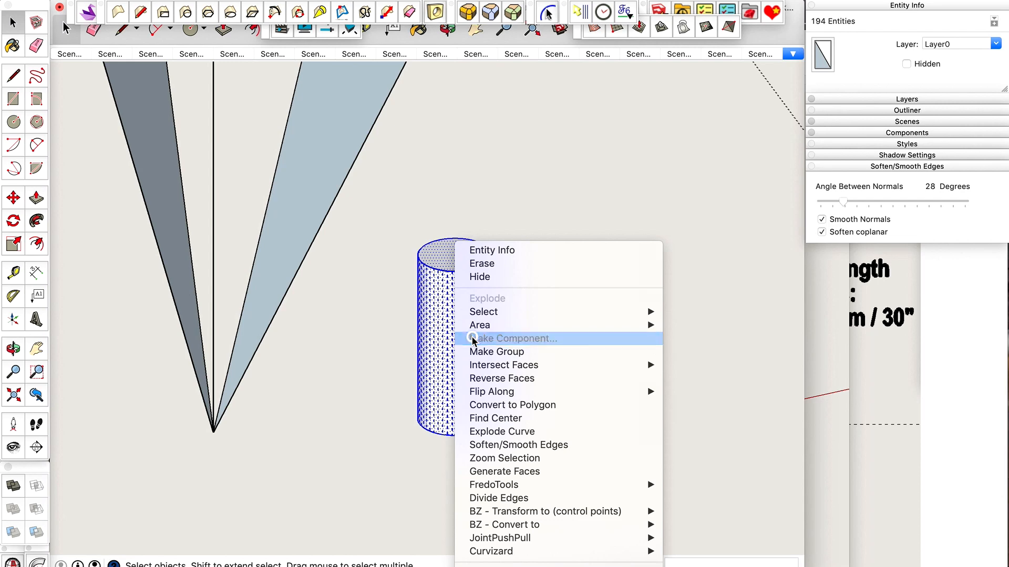
{"action": "left_click", "coordinate": [472, 339]}
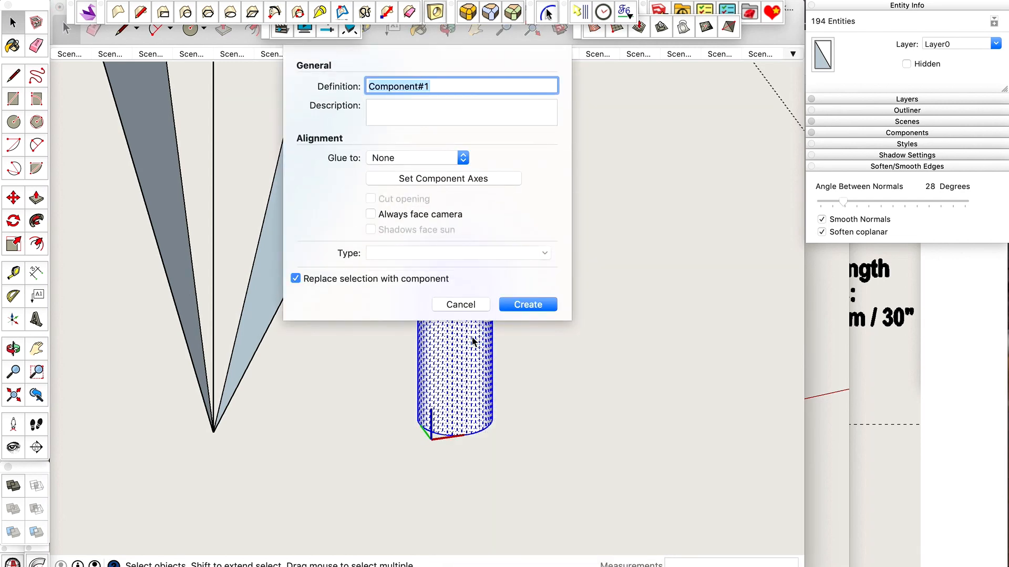
{"action": "type", "text": "Laser, Red, Sight-Line"}
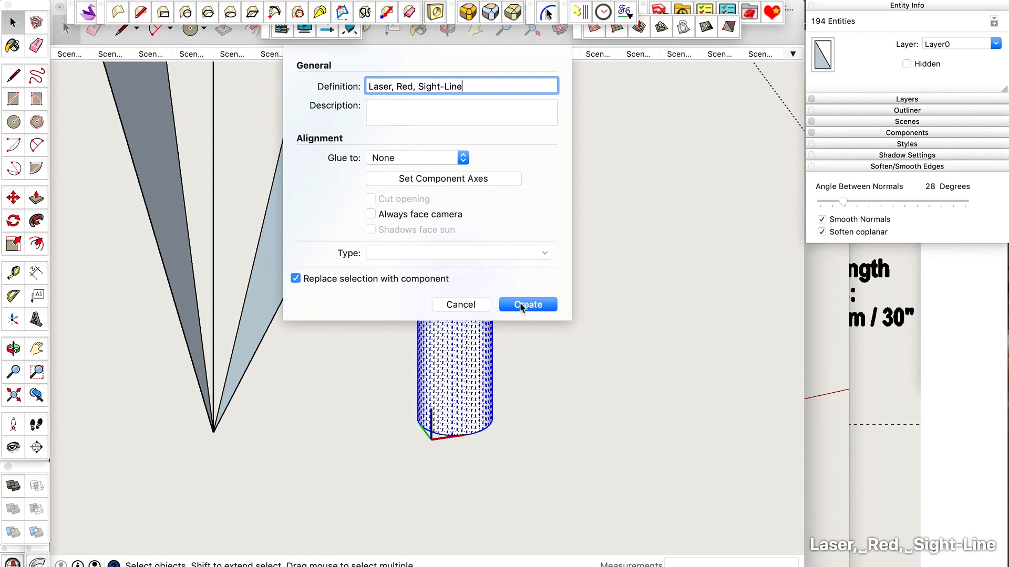
{"action": "left_click", "coordinate": [529, 307]}
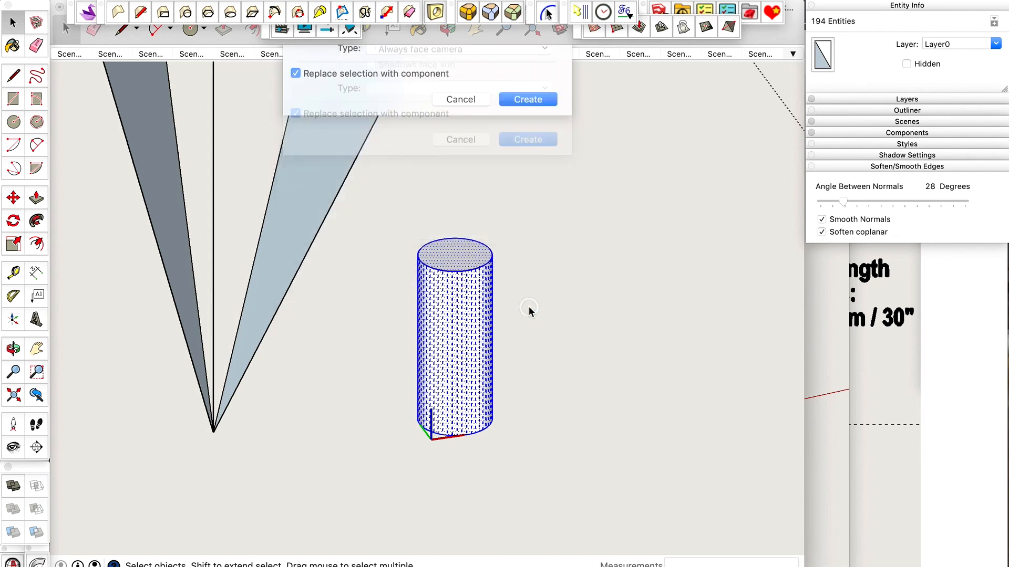
Open the laser component for editing and draw two perpendicular lines from the centre of its underside to the rim.
{"action": "key", "text": "o"}
{"action": "left_click_drag", "start_coordinate": [529, 304], "coordinate": [499, 136]}
{"action": "scroll", "coordinate": [499, 108], "scroll_direction": "up", "scroll_amount": 5}
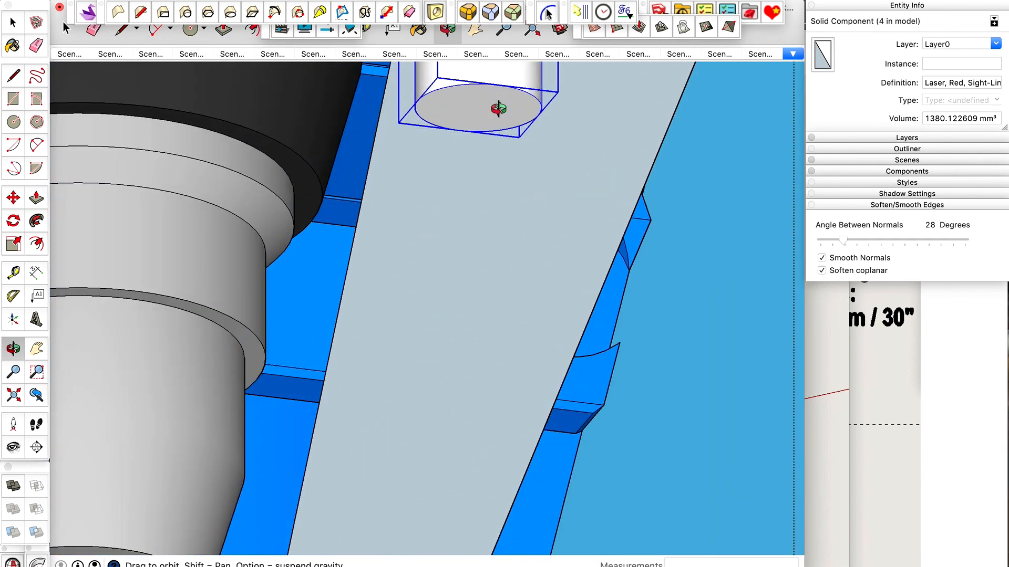
{"action": "key", "text": "space"}
{"action": "double_click", "coordinate": [494, 107]}
{"action": "scroll", "coordinate": [497, 91], "scroll_direction": "up", "scroll_amount": 3}
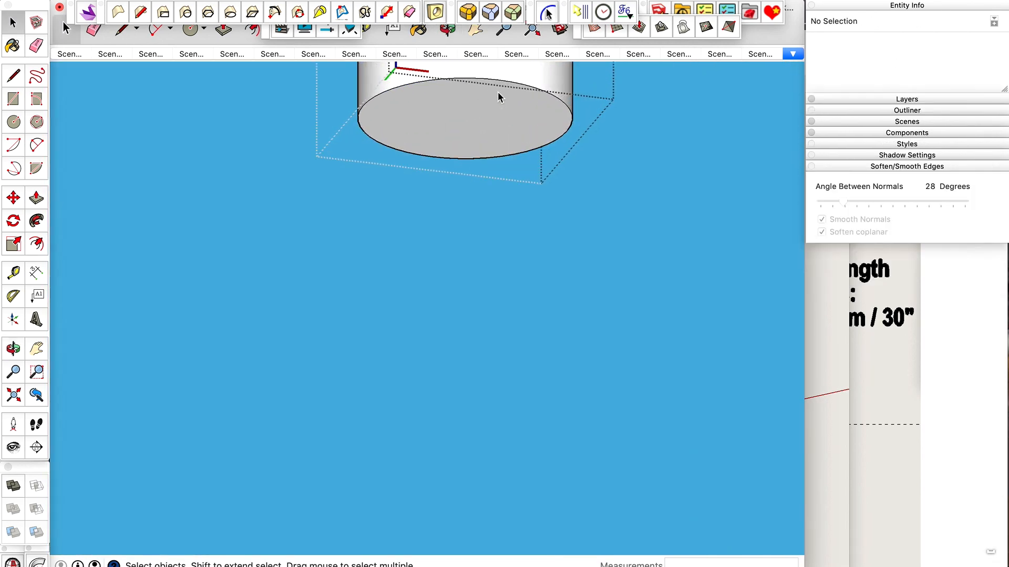
{"action": "key", "text": "l"}
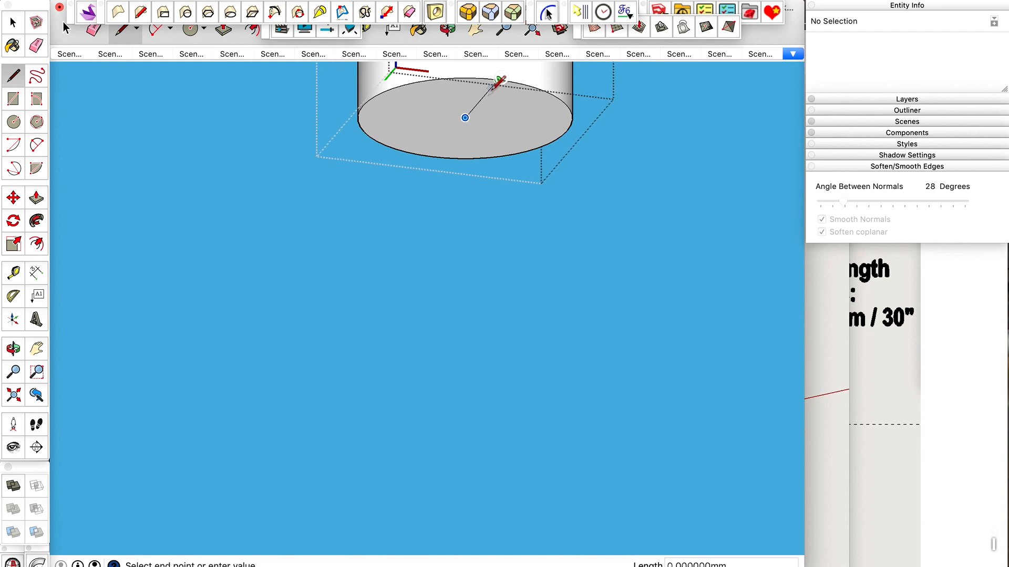
{"action": "scroll", "coordinate": [465, 118], "scroll_direction": "up", "scroll_amount": 2}
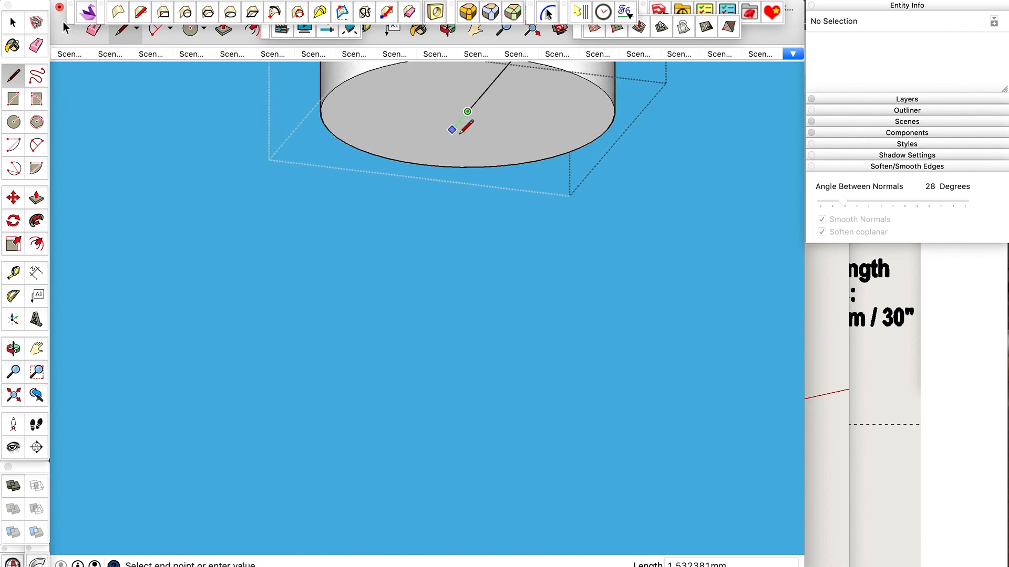
{"action": "left_click", "coordinate": [297, 85]}
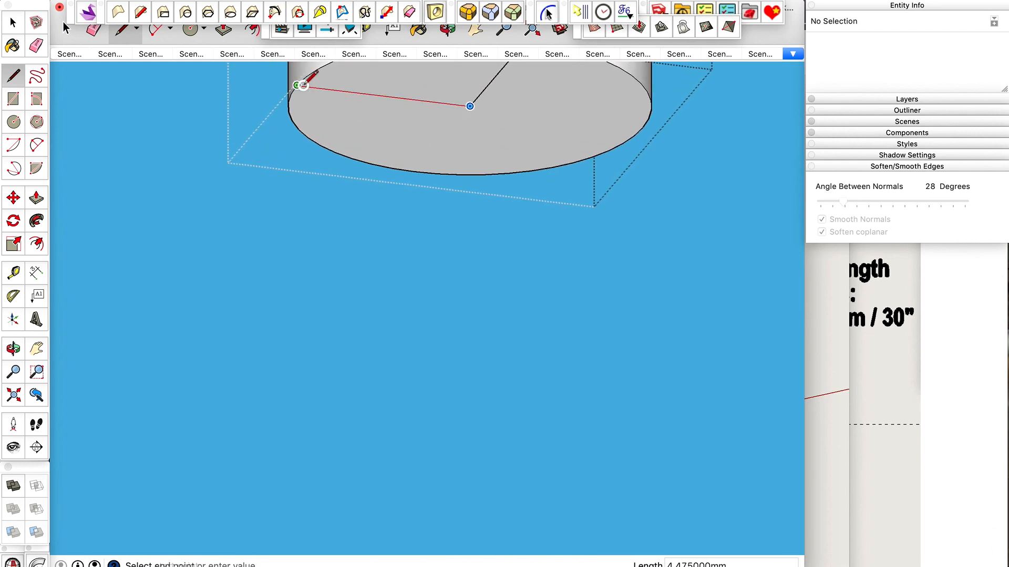
{"action": "scroll", "coordinate": [407, 169], "scroll_direction": "down", "scroll_amount": 3}
{"action": "key", "text": "space"}
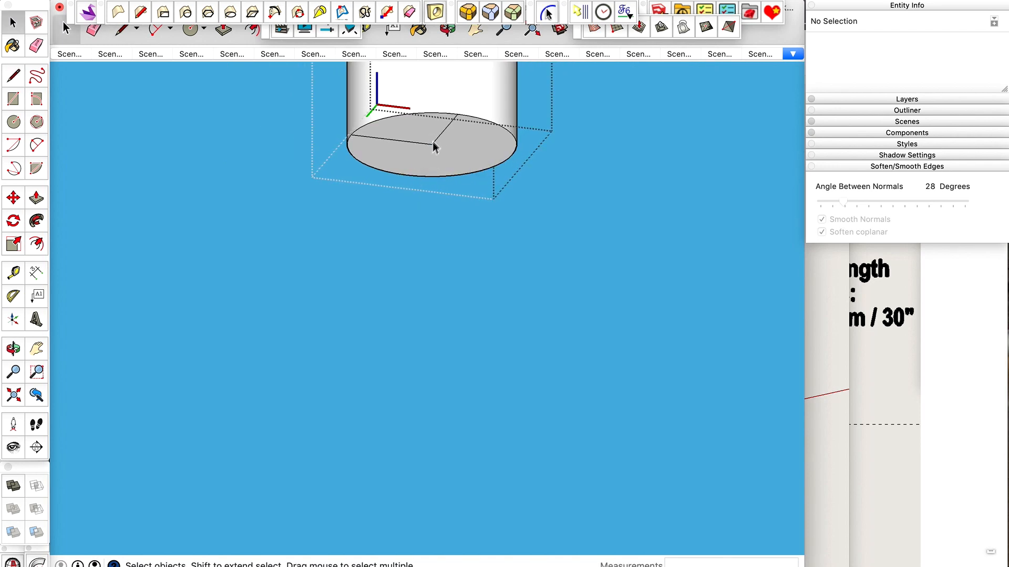
Complete the cross on the cylinder's underside with two more lines from the centre to the opposite rim points.
{"action": "scroll", "coordinate": [414, 263], "scroll_direction": "down", "scroll_amount": 5}
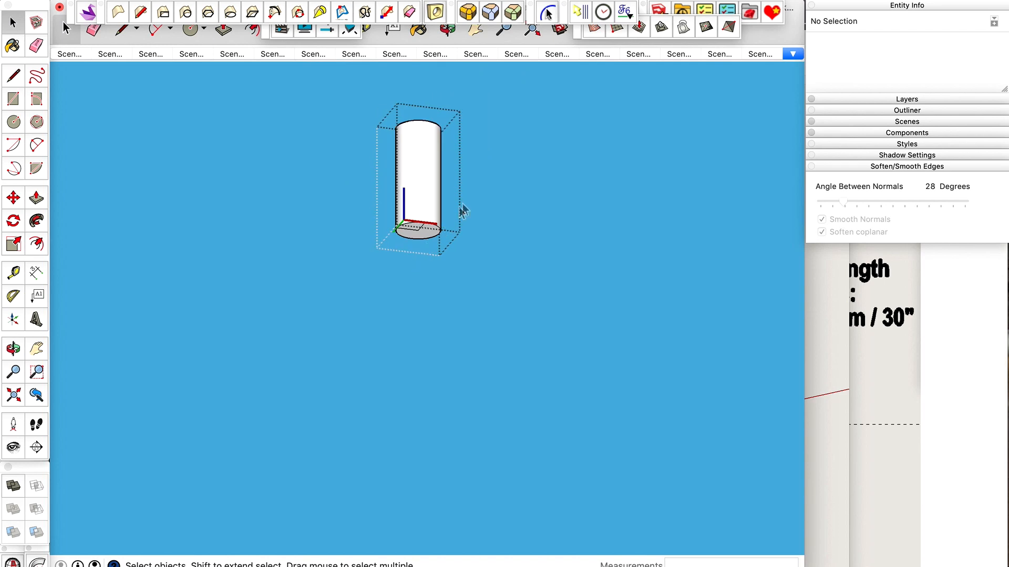
{"action": "key", "text": "o"}
{"action": "scroll", "coordinate": [416, 232], "scroll_direction": "up", "scroll_amount": 6}
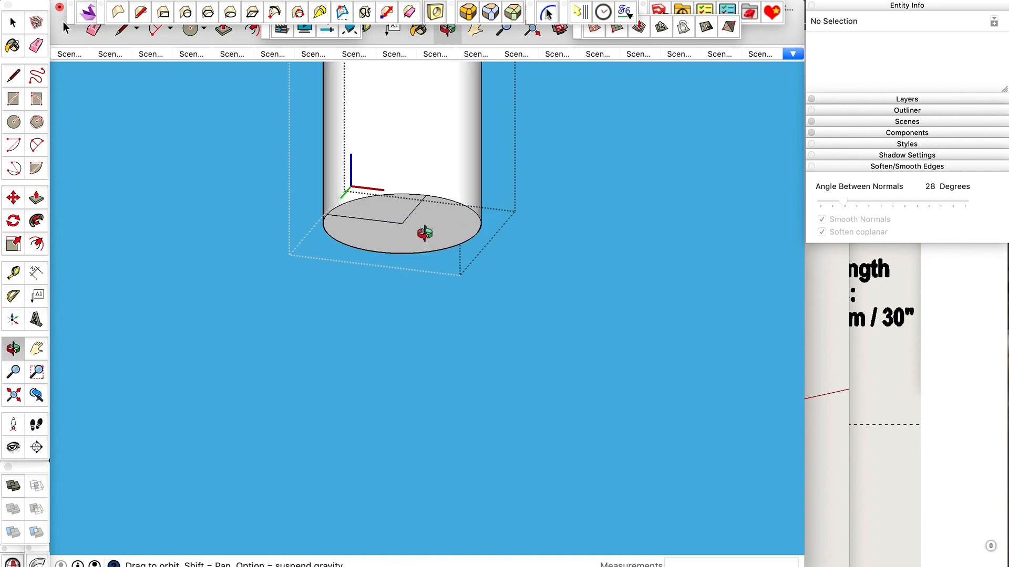
{"action": "key", "text": "l"}
{"action": "left_click", "coordinate": [391, 218]}
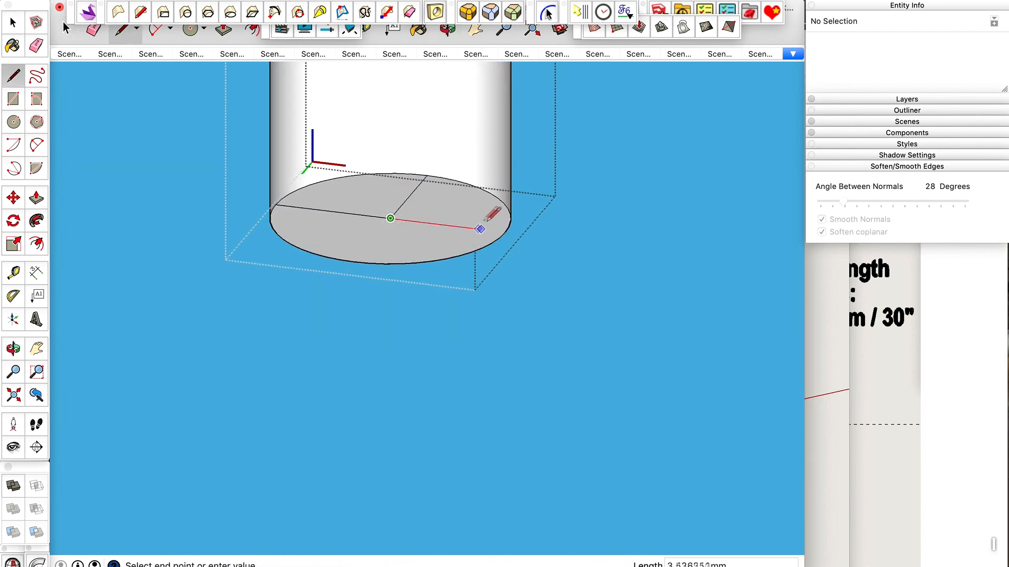
{"action": "left_click", "coordinate": [505, 232]}
{"action": "left_click", "coordinate": [390, 218]}
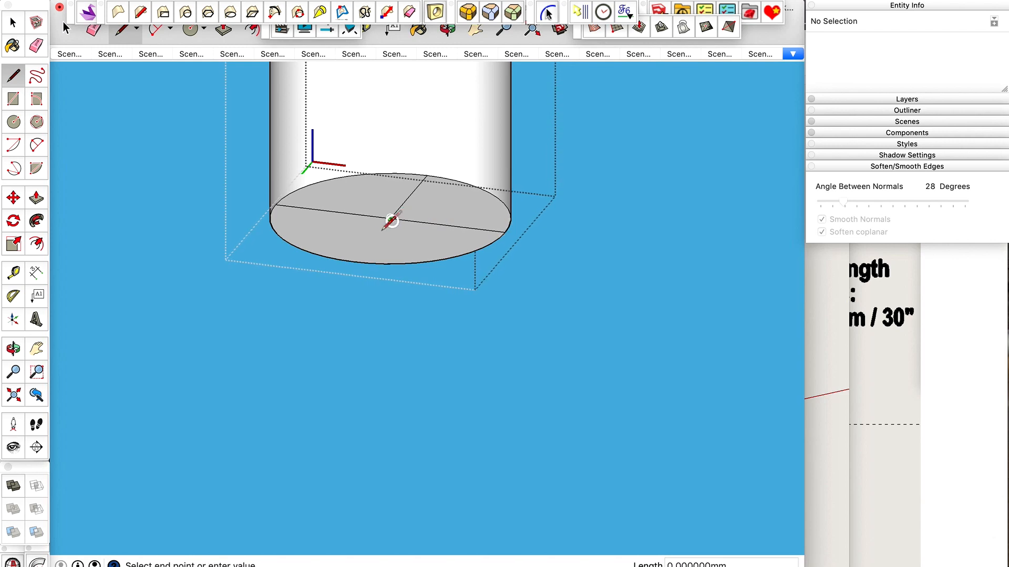
{"action": "left_click", "coordinate": [354, 261]}
{"action": "key", "text": "space"}
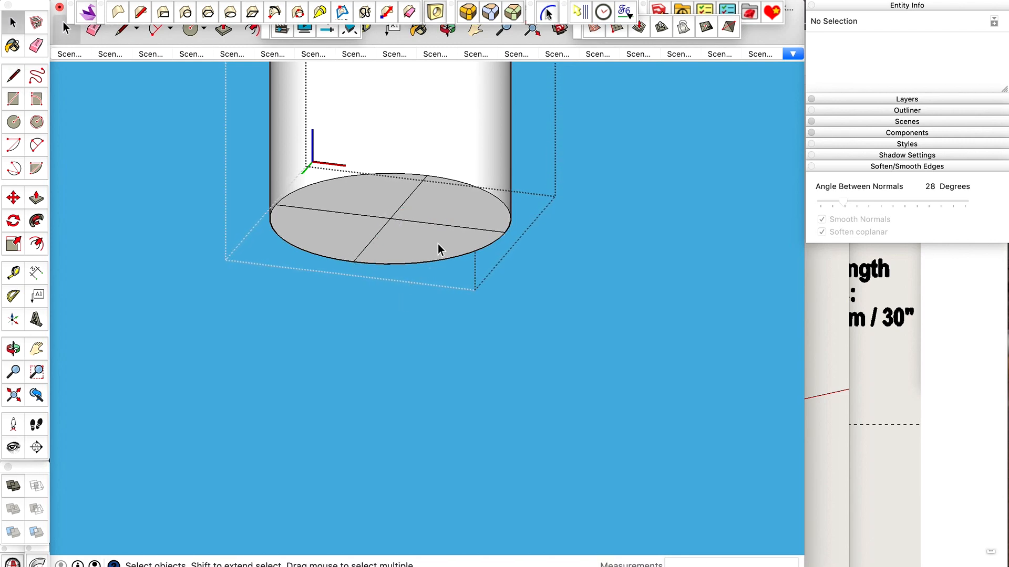
Draw a line across the cylinder's top face from rim to rim through its centre.
{"action": "scroll", "coordinate": [437, 244], "scroll_direction": "down", "scroll_amount": 5}
{"action": "key", "text": "o"}
{"action": "left_click_drag", "start_coordinate": [437, 244], "coordinate": [452, 366]}
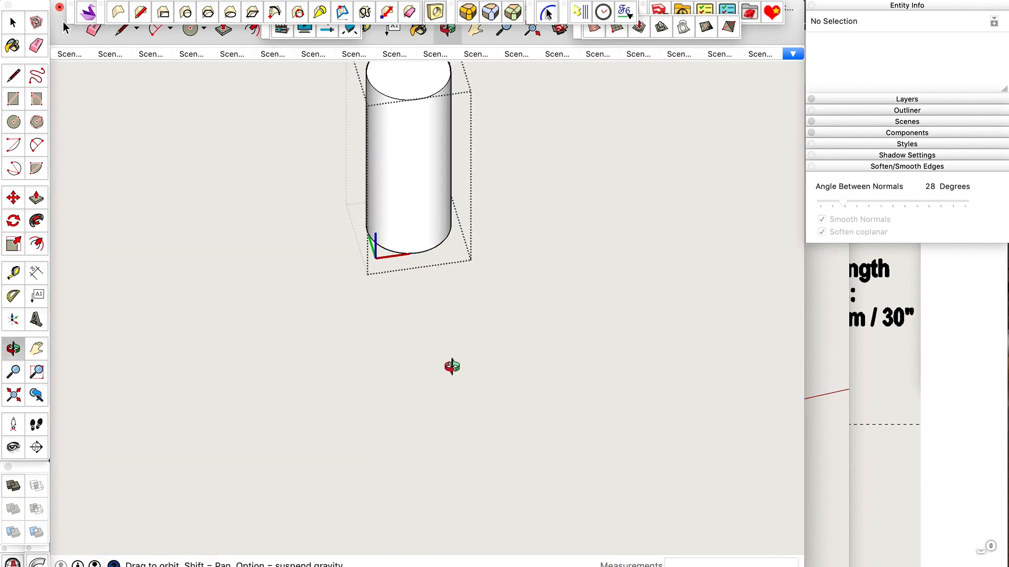
{"action": "left_click_drag", "start_coordinate": [400, 300], "coordinate": [445, 328]}
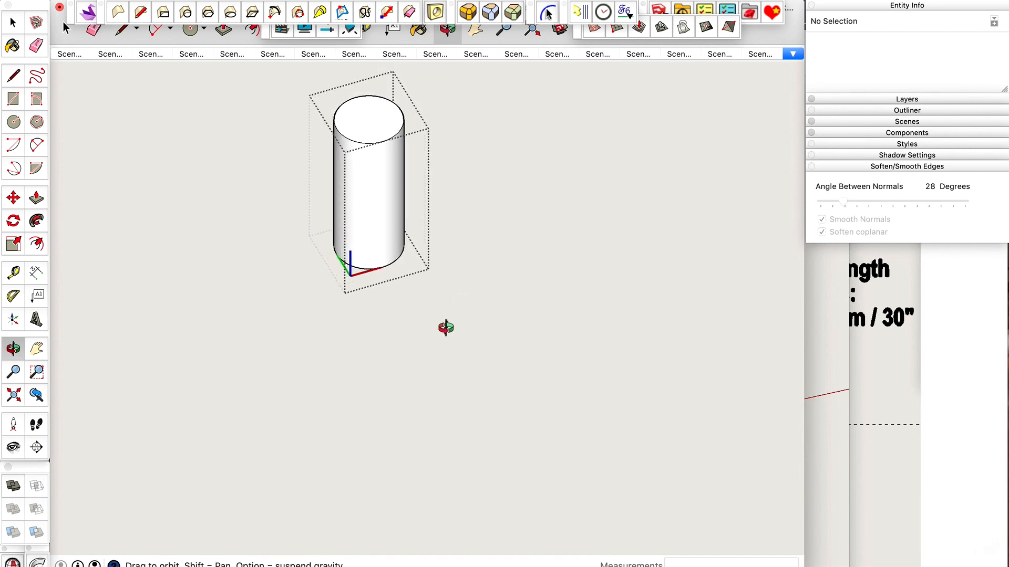
{"action": "scroll", "coordinate": [350, 92], "scroll_direction": "up", "scroll_amount": 5}
{"action": "key", "text": "l"}
{"action": "left_click", "coordinate": [418, 189]}
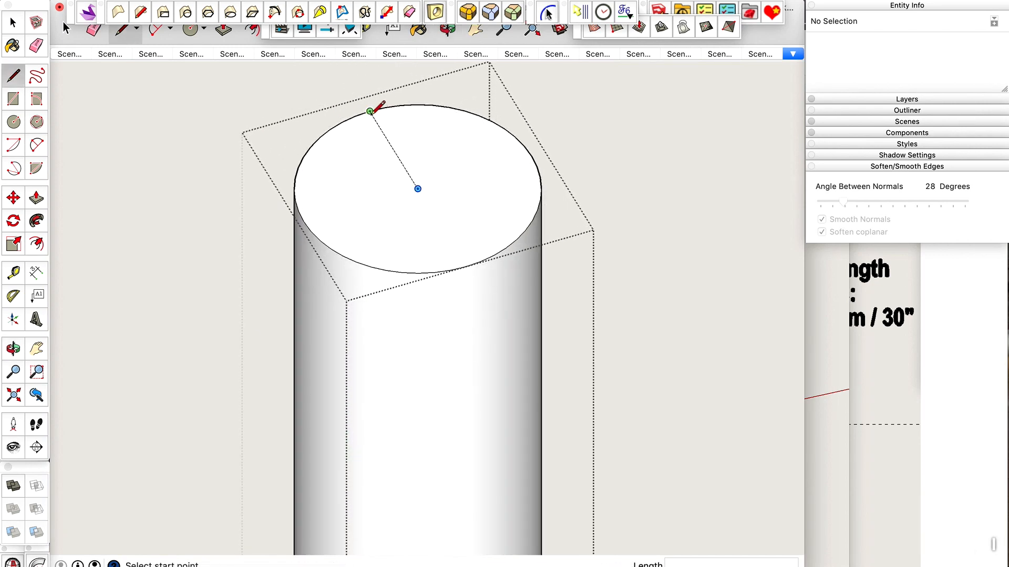
{"action": "left_click", "coordinate": [370, 113]}
{"action": "left_click", "coordinate": [467, 265]}
{"action": "key", "text": "space"}
Complete the top face's cross with perpendicular lines between the centre and the remaining rim points, and close the laser component.
{"action": "key", "text": "l"}
{"action": "left_click", "coordinate": [417, 189]}
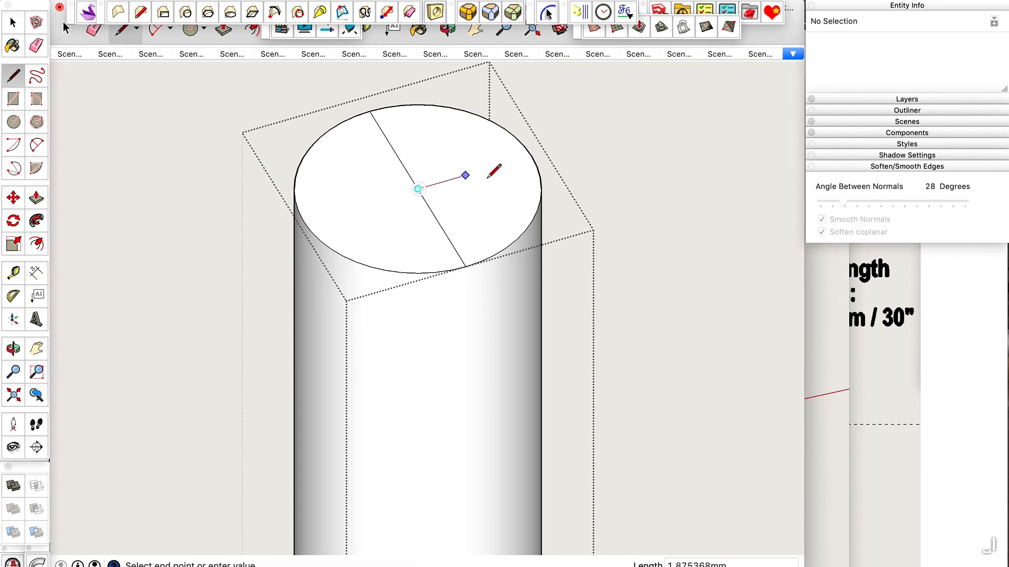
{"action": "left_click", "coordinate": [530, 156]}
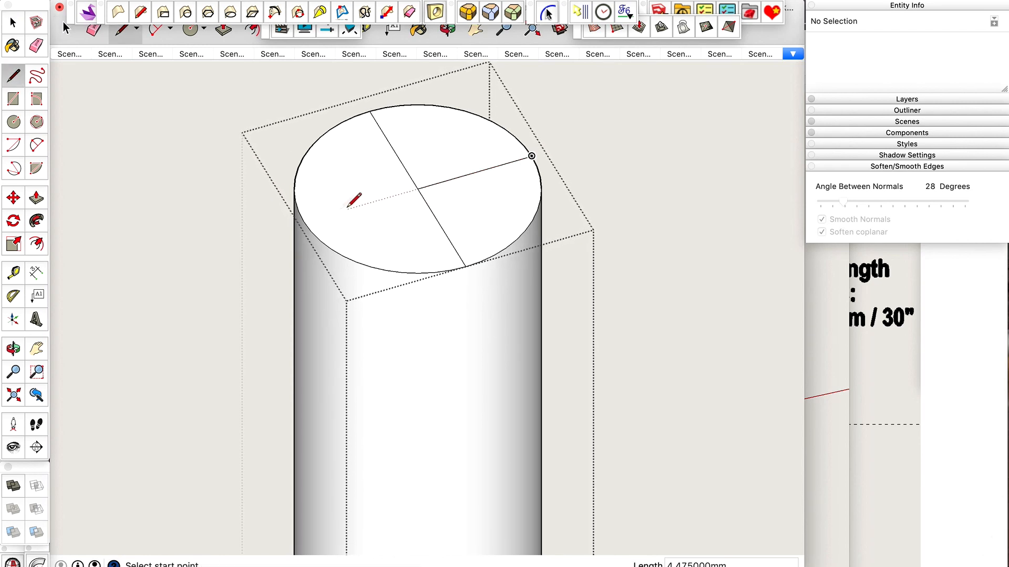
{"action": "left_click", "coordinate": [304, 221]}
{"action": "left_click", "coordinate": [418, 188]}
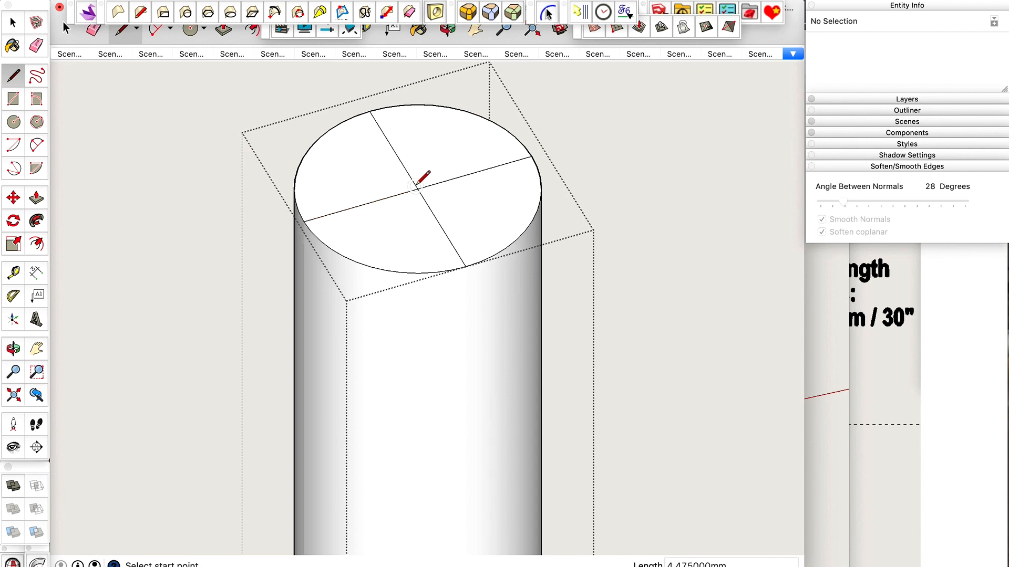
{"action": "key", "text": "space"}
{"action": "scroll", "coordinate": [417, 187], "scroll_direction": "down", "scroll_amount": 1}
{"action": "scroll", "coordinate": [416, 187], "scroll_direction": "down", "scroll_amount": 4}
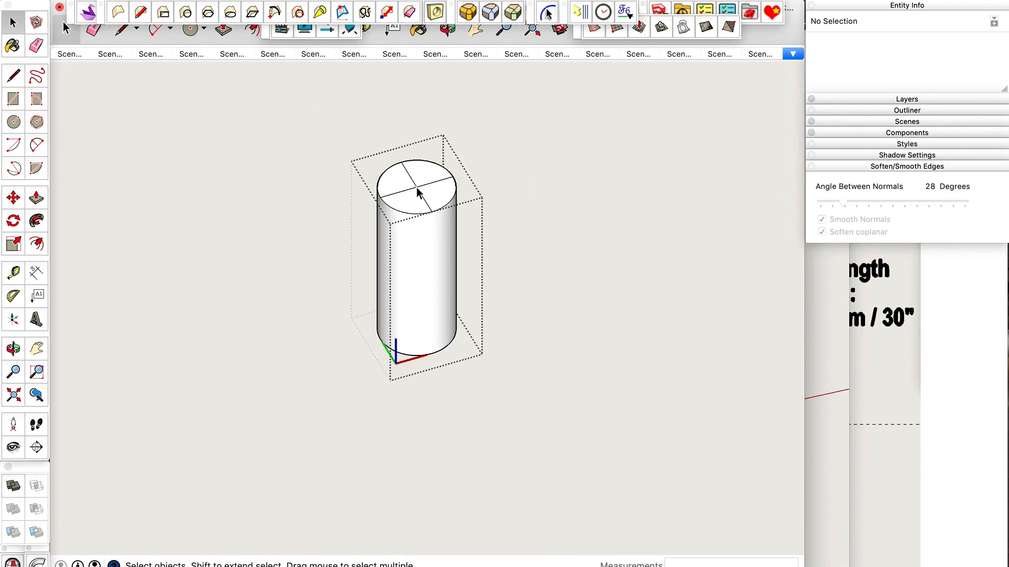
{"action": "key", "text": "ctrl+shift+super+g"}
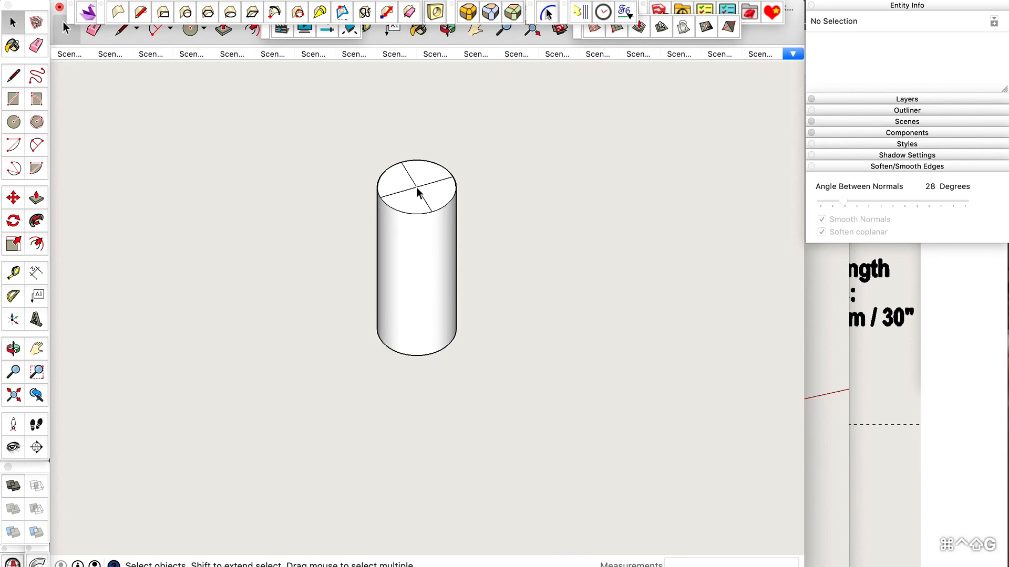
Move the laser component by its underside centre to the point below the nozzle where the reference faces converge, using the bottom view.
{"action": "key", "text": "space"}
{"action": "left_click", "coordinate": [421, 240]}
{"action": "scroll", "coordinate": [422, 241], "scroll_direction": "down", "scroll_amount": 1}
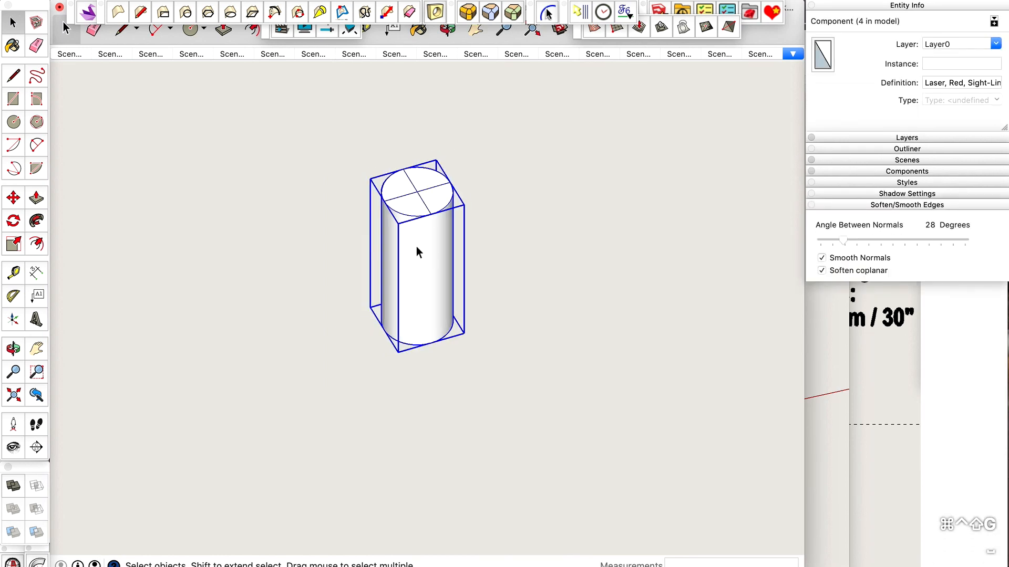
{"action": "scroll", "coordinate": [416, 246], "scroll_direction": "down", "scroll_amount": 1}
{"action": "scroll", "coordinate": [416, 244], "scroll_direction": "down", "scroll_amount": 2}
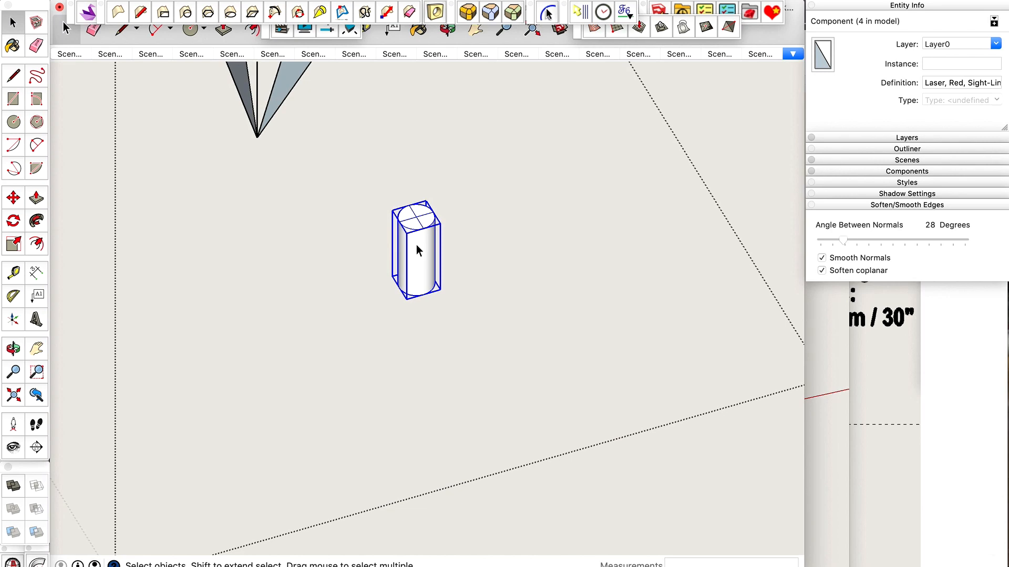
{"action": "key", "text": "super+2"}
{"action": "key", "text": "z"}
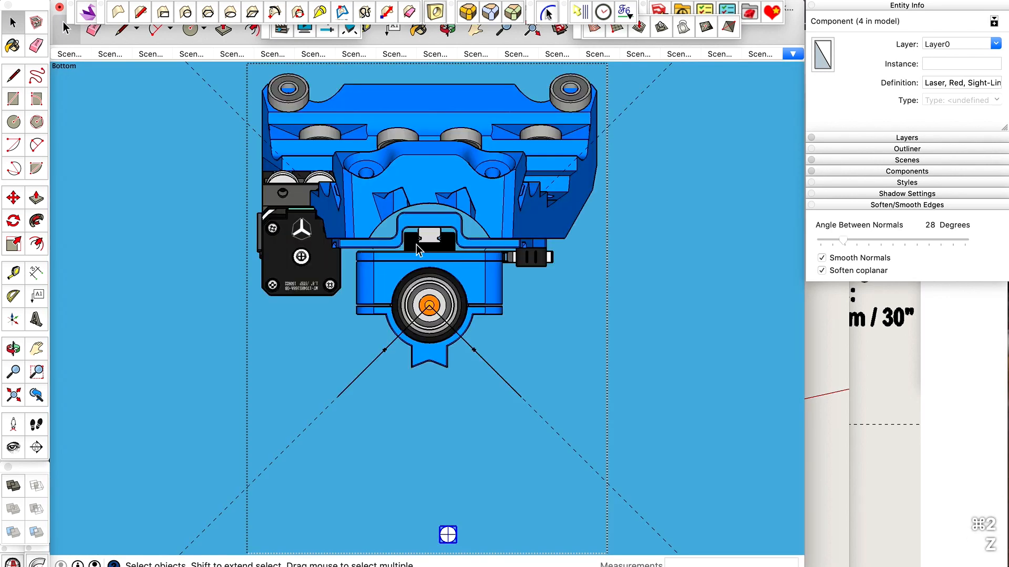
{"action": "scroll", "coordinate": [417, 250], "scroll_direction": "down", "scroll_amount": 1}
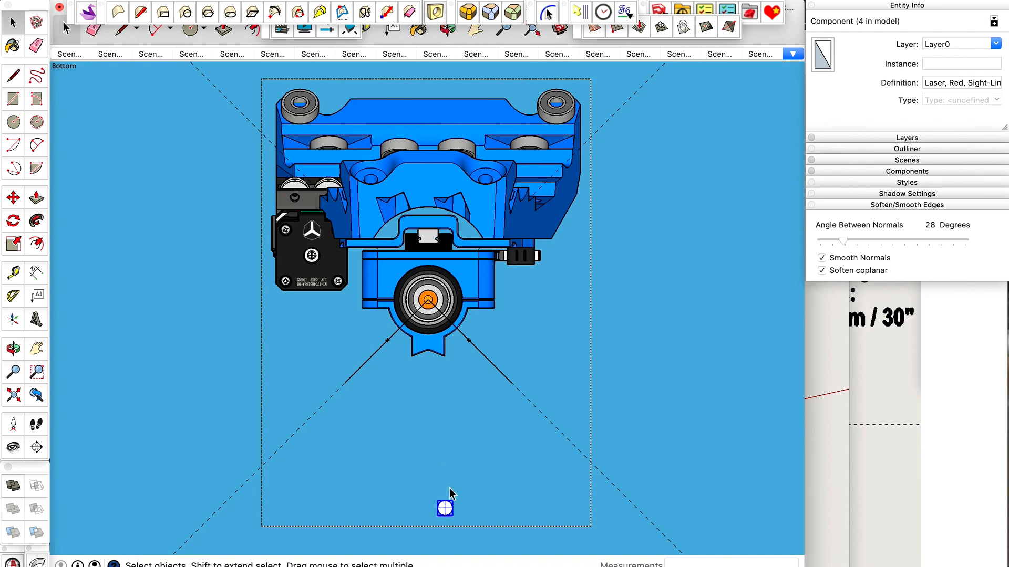
{"action": "scroll", "coordinate": [450, 494], "scroll_direction": "up", "scroll_amount": 5}
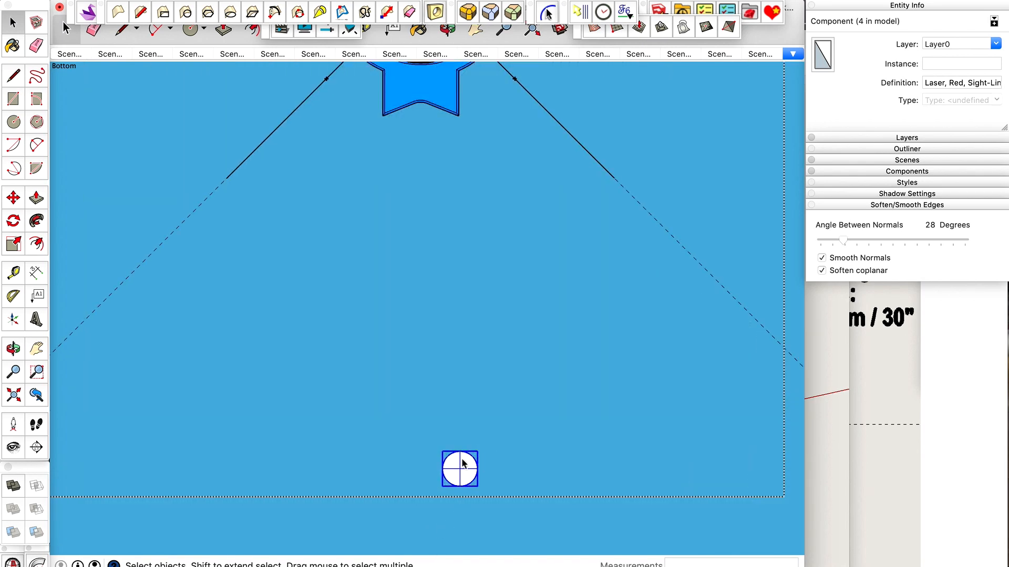
{"action": "scroll", "coordinate": [462, 463], "scroll_direction": "down", "scroll_amount": 1}
{"action": "scroll", "coordinate": [458, 476], "scroll_direction": "down", "scroll_amount": 1}
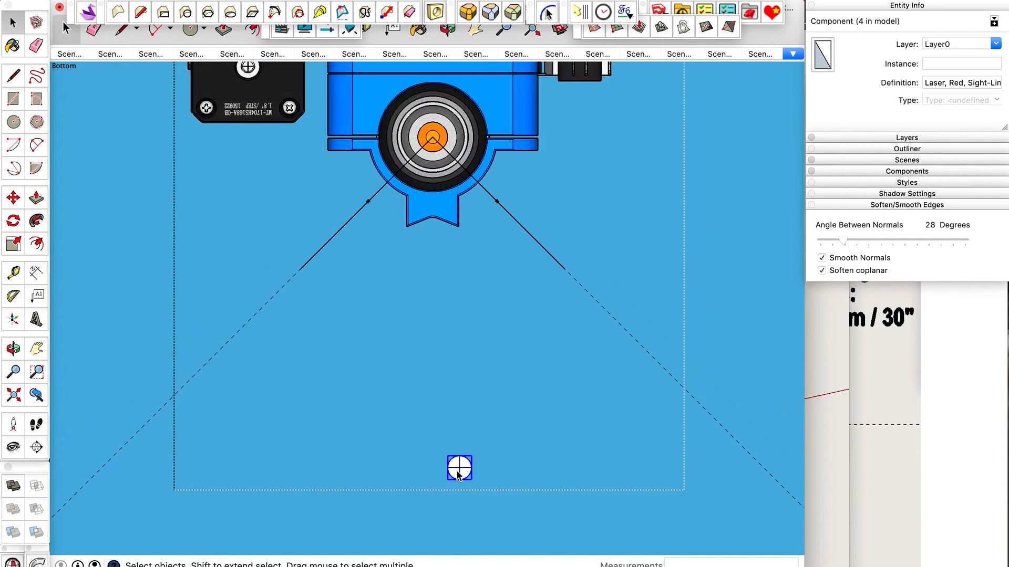
{"action": "key", "text": "m"}
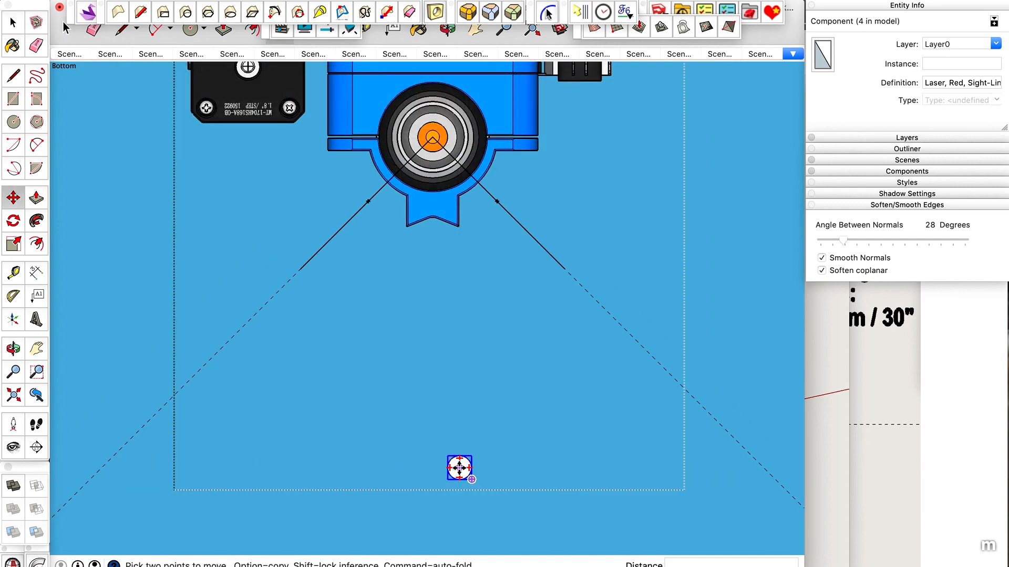
{"action": "left_click", "coordinate": [459, 468]}
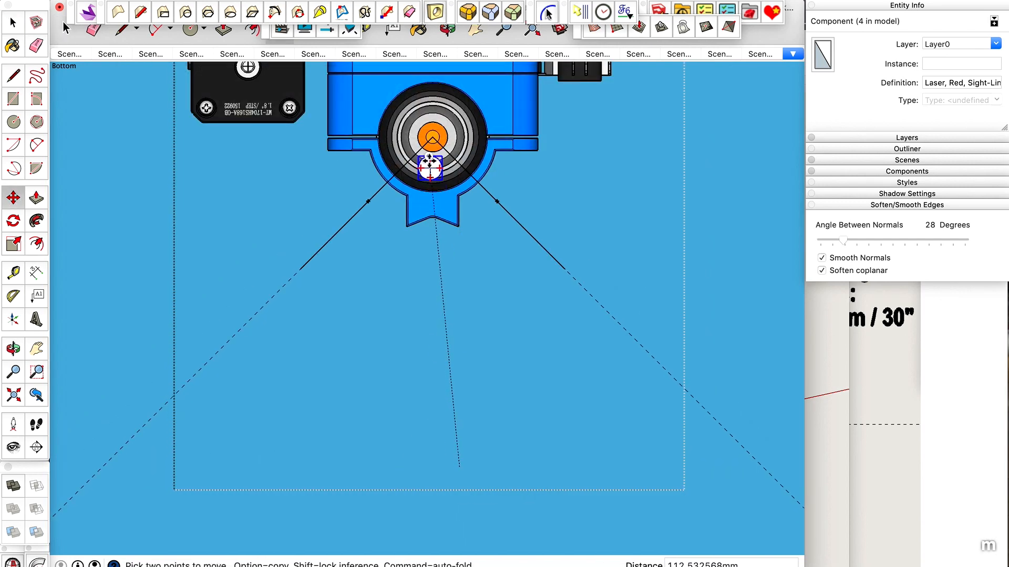
{"action": "scroll", "coordinate": [431, 137], "scroll_direction": "up", "scroll_amount": 5}
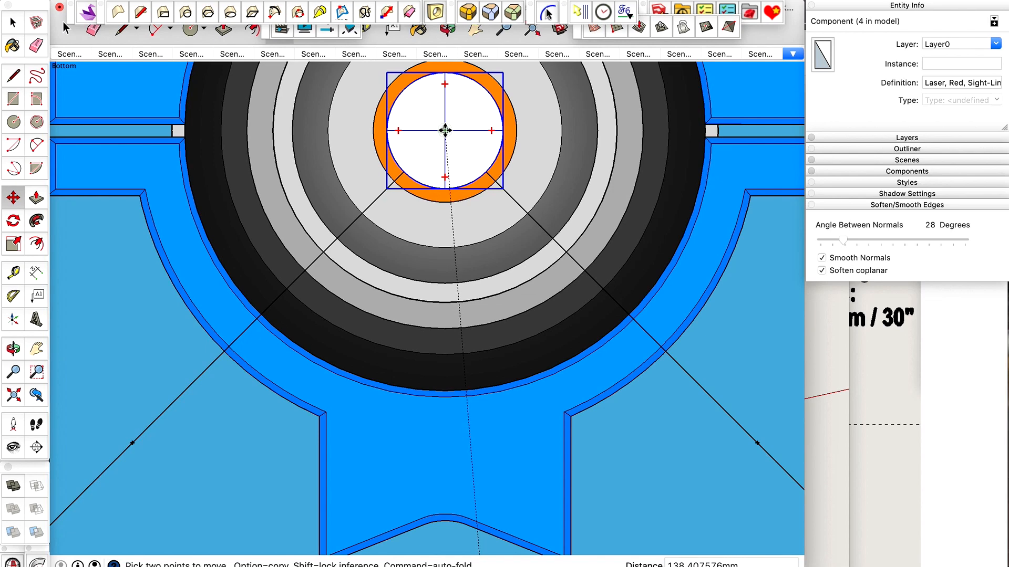
{"action": "scroll", "coordinate": [400, 189], "scroll_direction": "down", "scroll_amount": 3}
Examine from several angles how the laser component sits at the tip of the two tapering reference faces.
{"action": "middle_click_drag", "start_coordinate": [434, 159], "coordinate": [397, 377]}
{"action": "scroll", "coordinate": [411, 291], "scroll_direction": "down", "scroll_amount": 5}
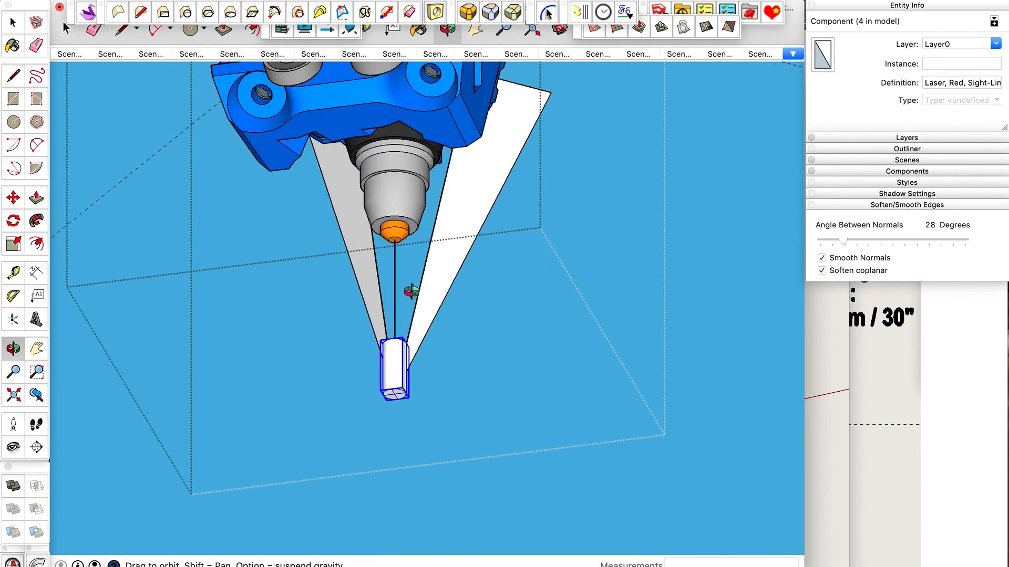
{"action": "mouse_move", "coordinate": [412, 292]}
{"action": "left_mouse_down"}
{"action": "mouse_move", "coordinate": [450, 411]}
{"action": "mouse_move", "coordinate": [405, 415]}
{"action": "mouse_move", "coordinate": [315, 279]}
{"action": "mouse_move", "coordinate": [146, 360]}
{"action": "mouse_move", "coordinate": [151, 336]}
{"action": "mouse_move", "coordinate": [363, 323]}
{"action": "left_mouse_up"}
{"action": "scroll", "coordinate": [431, 326], "scroll_direction": "up", "scroll_amount": 6}
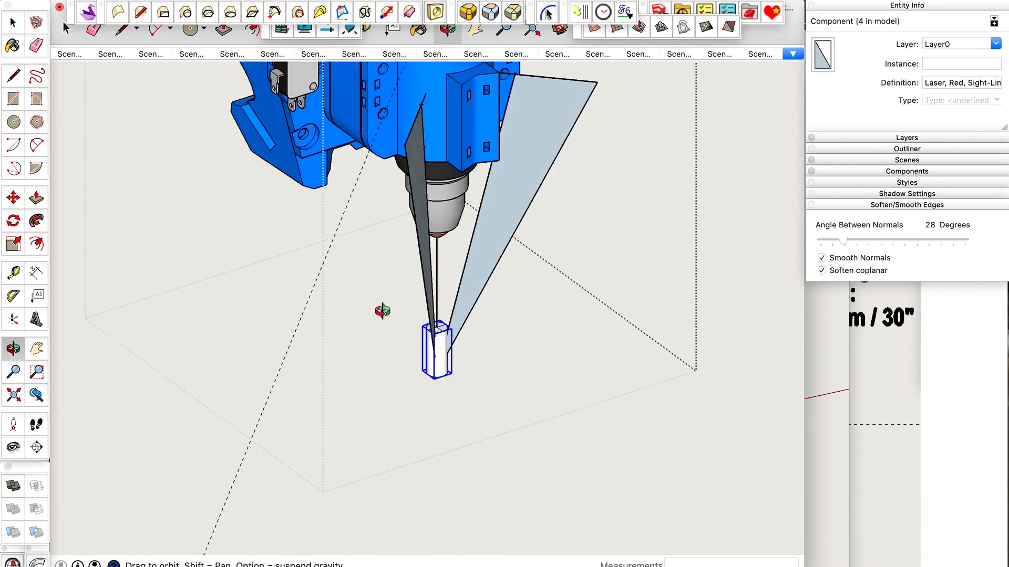
{"action": "left_click_drag", "start_coordinate": [434, 339], "coordinate": [452, 322]}
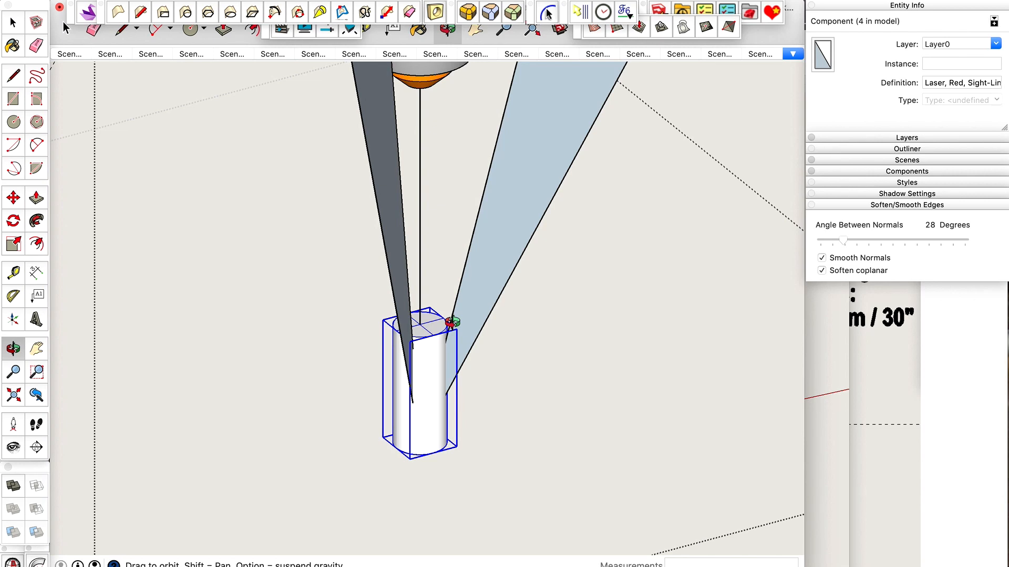
{"action": "left_click_drag", "start_coordinate": [452, 322], "coordinate": [478, 312]}
{"action": "scroll", "coordinate": [439, 347], "scroll_direction": "down", "scroll_amount": 4}
{"action": "left_click_drag", "start_coordinate": [438, 348], "coordinate": [403, 276]}
{"action": "scroll", "coordinate": [440, 369], "scroll_direction": "down", "scroll_amount": 3}
{"action": "left_click_drag", "start_coordinate": [437, 370], "coordinate": [413, 450]}
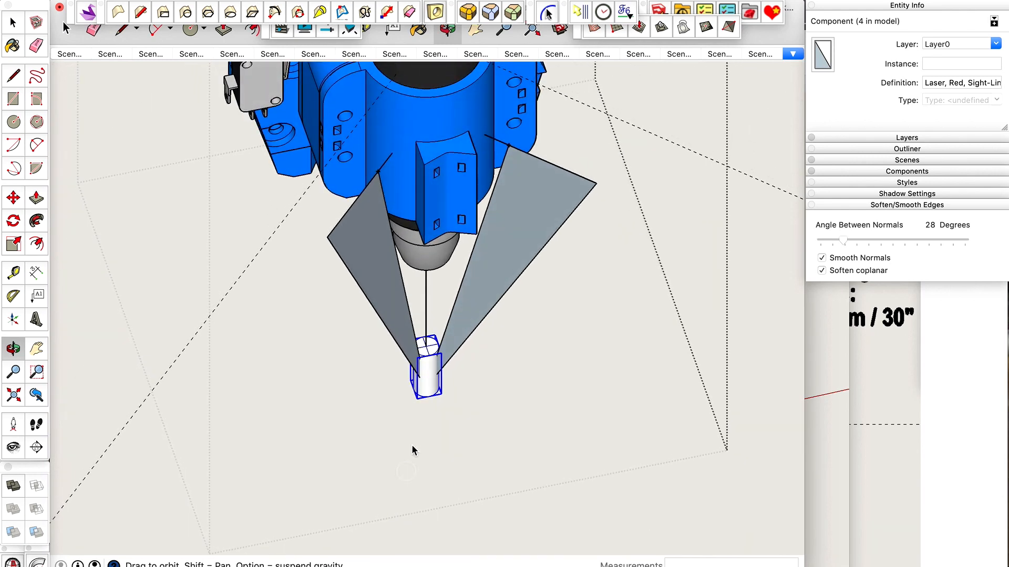
{"action": "key", "text": "q"}
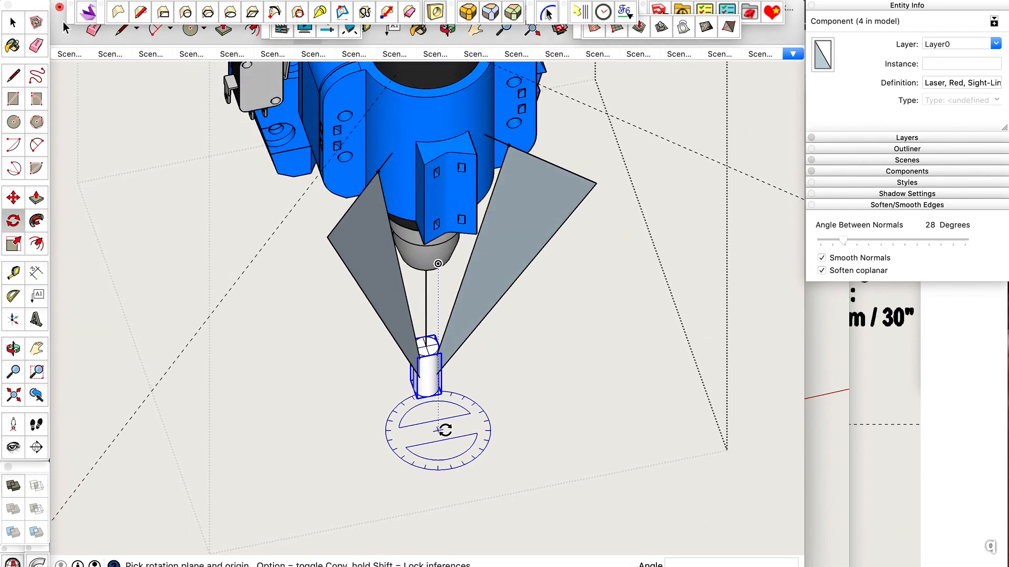
{"action": "scroll", "coordinate": [438, 420], "scroll_direction": "up", "scroll_amount": 3}
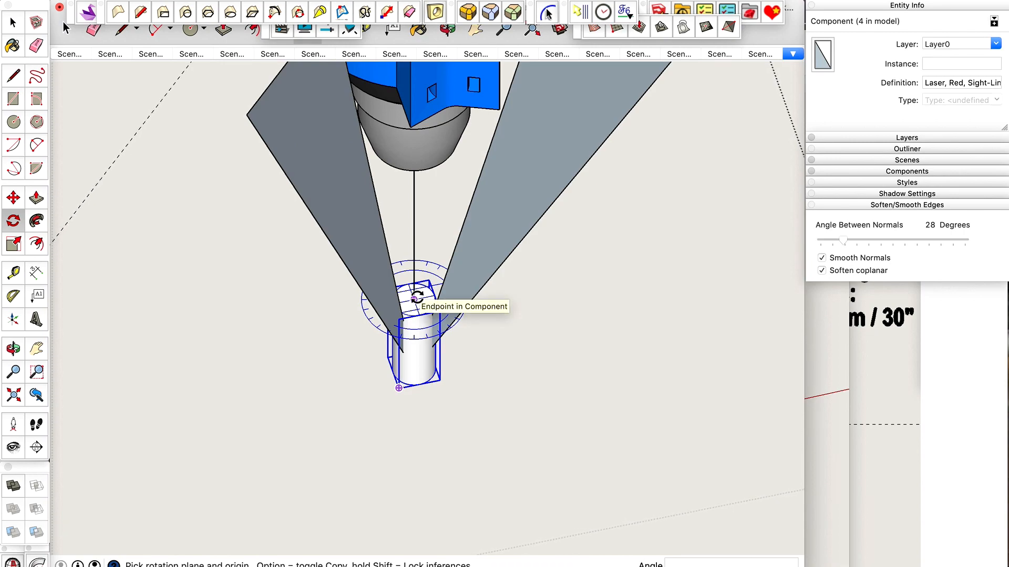
{"action": "scroll", "coordinate": [401, 479], "scroll_direction": "down", "scroll_amount": 4}
{"action": "key", "text": "space"}
{"action": "middle_click_drag", "start_coordinate": [458, 436], "coordinate": [377, 139]}
{"action": "middle_click_drag", "start_coordinate": [405, 206], "coordinate": [409, 227]}
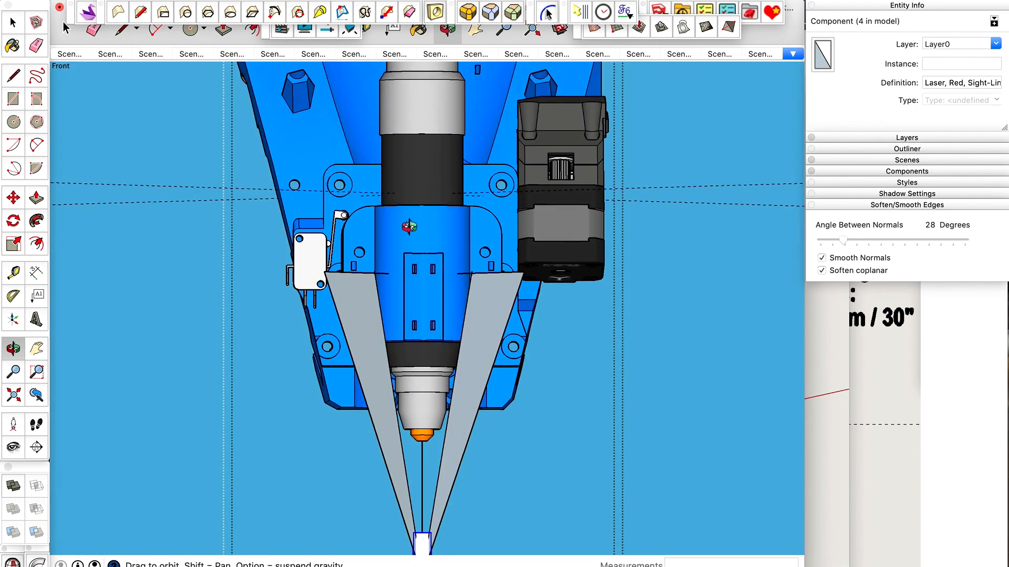
{"action": "scroll", "coordinate": [455, 204], "scroll_direction": "down", "scroll_amount": 3}
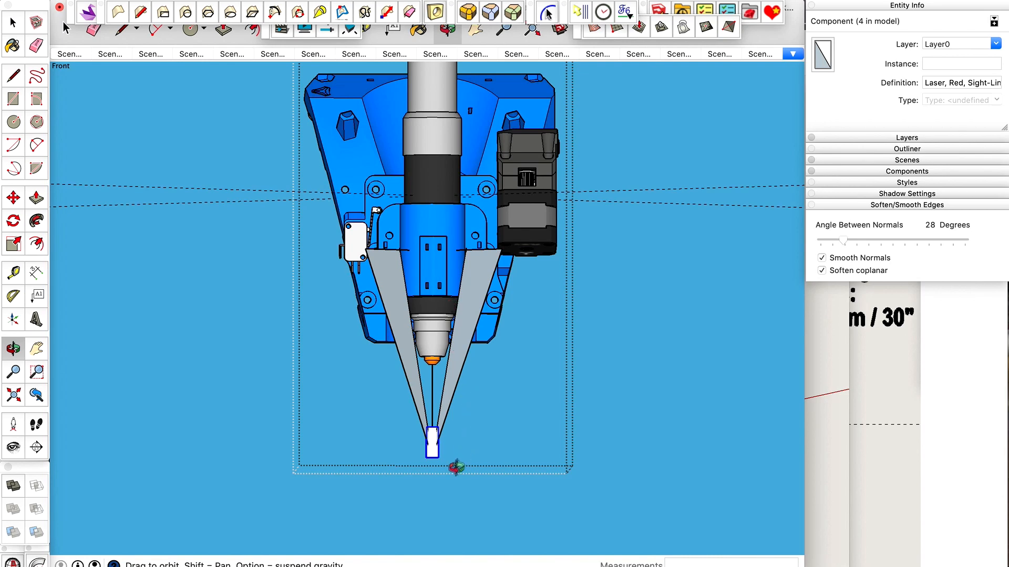
{"action": "scroll", "coordinate": [458, 466], "scroll_direction": "up", "scroll_amount": 5}
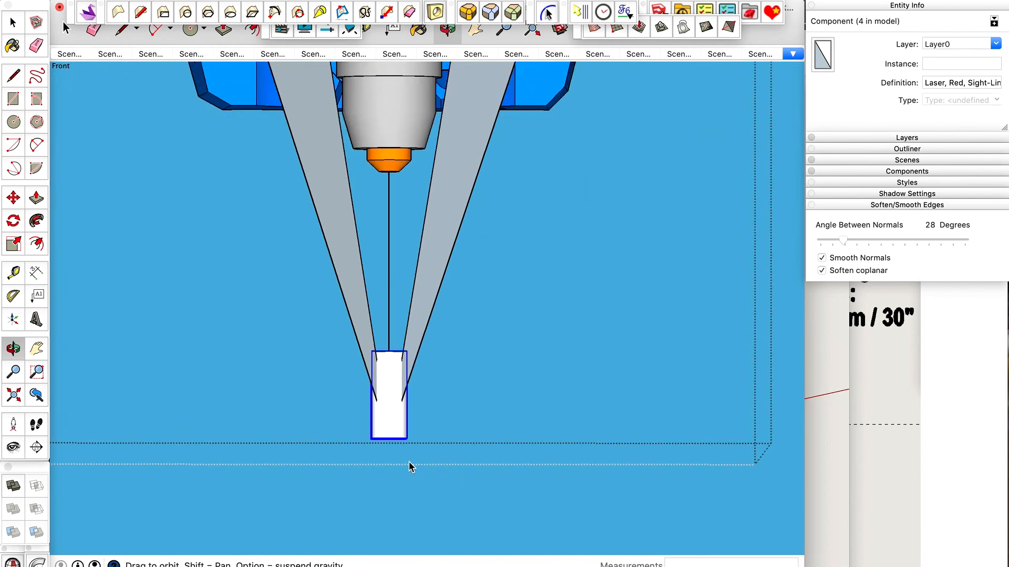
{"action": "scroll", "coordinate": [410, 466], "scroll_direction": "up", "scroll_amount": 2}
{"action": "key", "text": "q"}
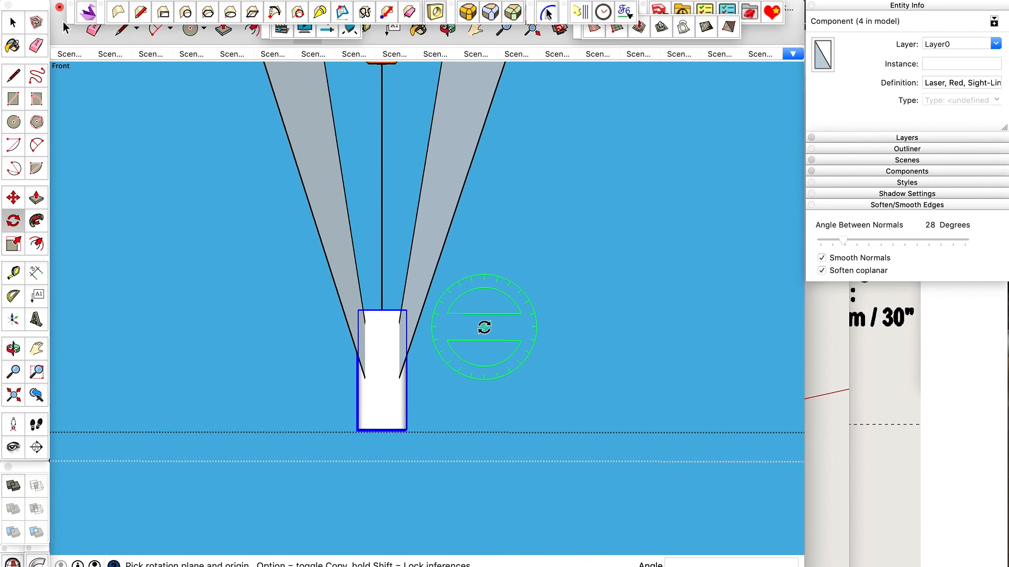
{"action": "key", "text": "space"}
{"action": "scroll", "coordinate": [348, 347], "scroll_direction": "down", "scroll_amount": 6}
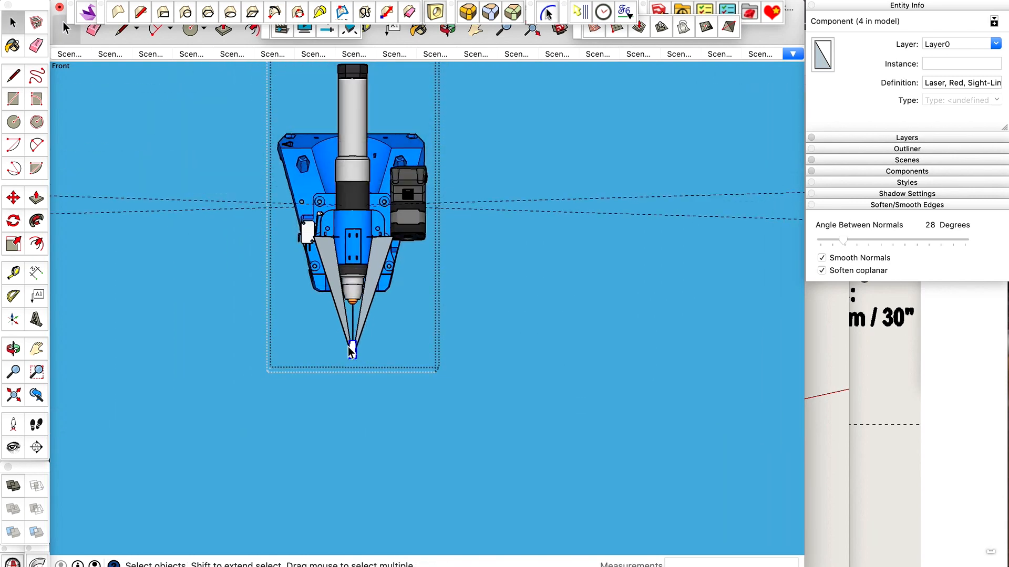
{"action": "key", "text": "o"}
{"action": "left_click_drag", "start_coordinate": [349, 353], "coordinate": [595, 438]}
{"action": "left_click_drag", "start_coordinate": [403, 402], "coordinate": [577, 284]}
{"action": "scroll", "coordinate": [440, 380], "scroll_direction": "down", "scroll_amount": 5}
{"action": "key", "text": "q"}
{"action": "scroll", "coordinate": [653, 150], "scroll_direction": "up", "scroll_amount": 8}
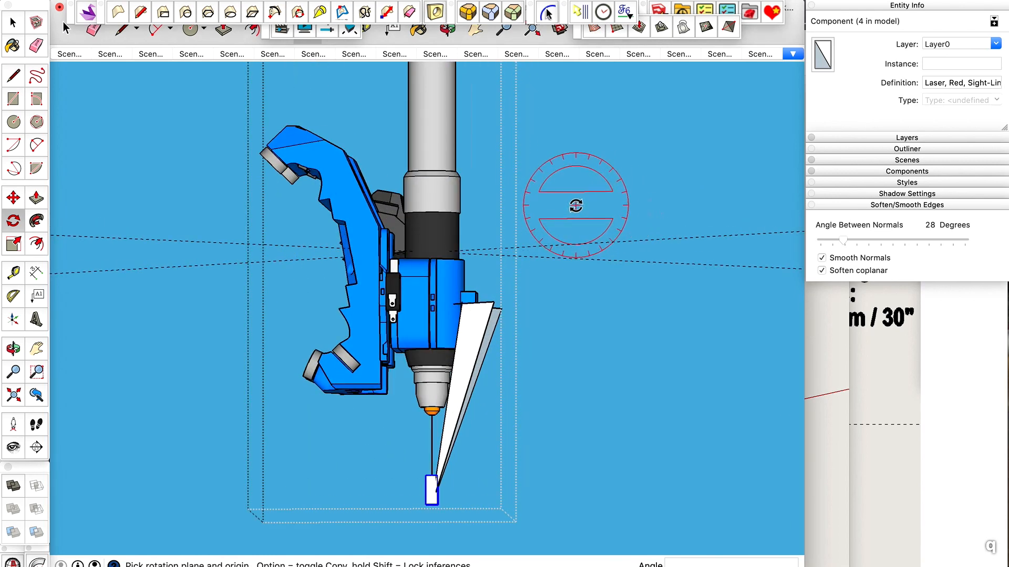
{"action": "scroll", "coordinate": [574, 205], "scroll_direction": "down", "scroll_amount": 3}
{"action": "key", "text": "space"}
Rotate the laser component in the reference face's plane about the convergence point, aligning its axis with the upper endpoint of the face's inner edge, using X-ray view.
{"action": "key", "text": "o"}
{"action": "left_click_drag", "start_coordinate": [574, 205], "coordinate": [391, 324]}
{"action": "scroll", "coordinate": [475, 346], "scroll_direction": "up", "scroll_amount": 10}
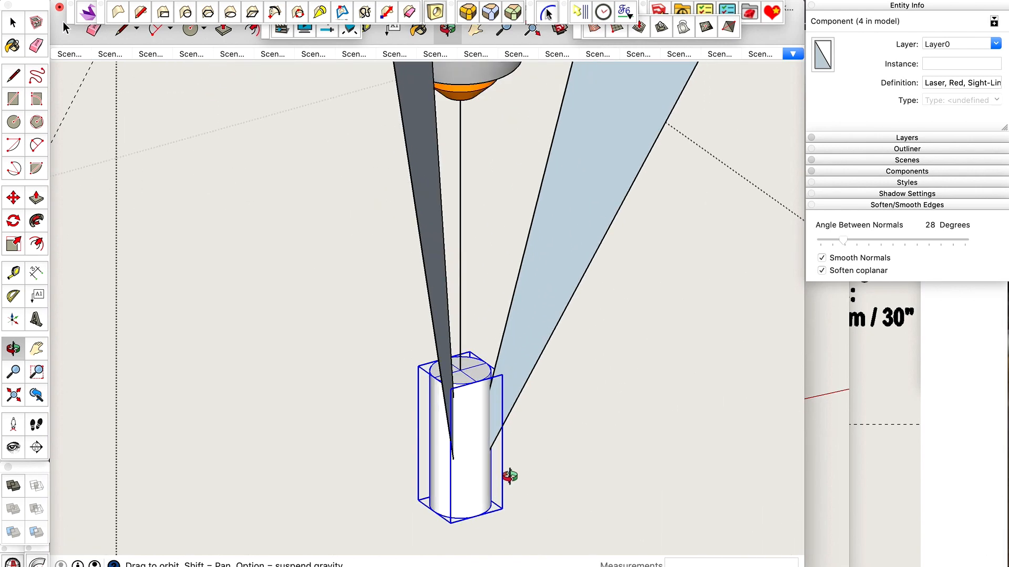
{"action": "key", "text": "q"}
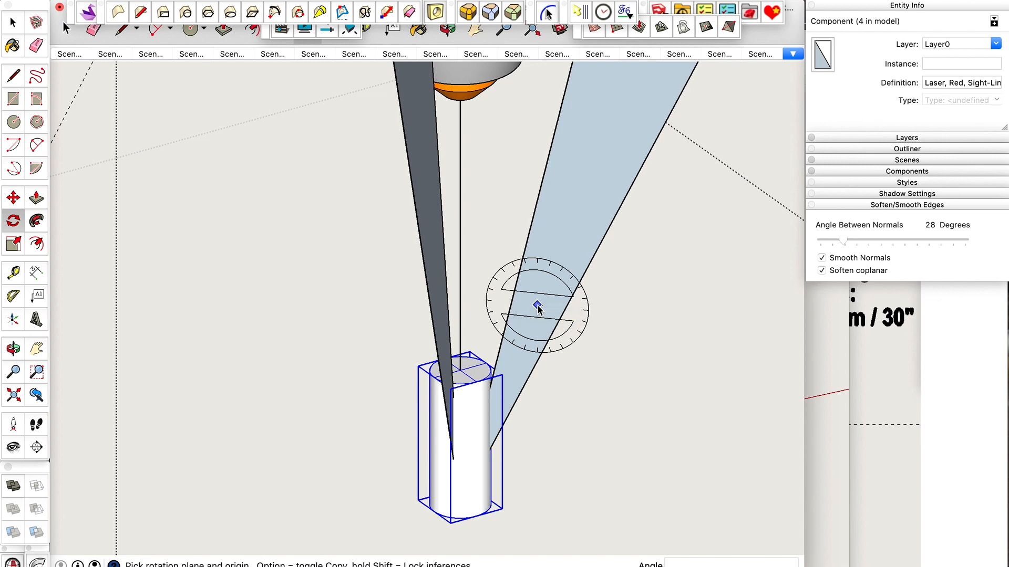
{"action": "key", "text": "shift"}
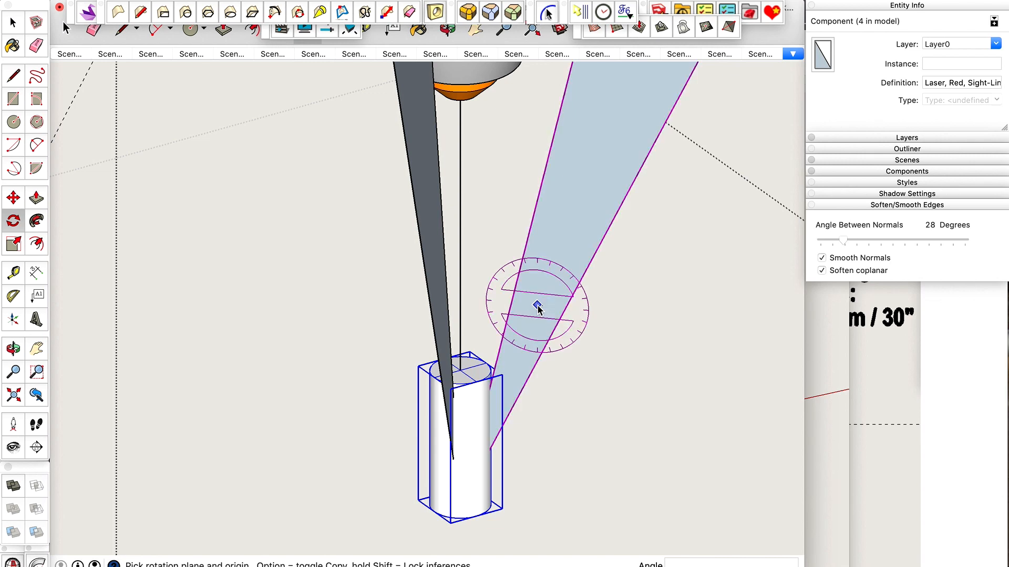
{"action": "key", "text": "shift+x"}
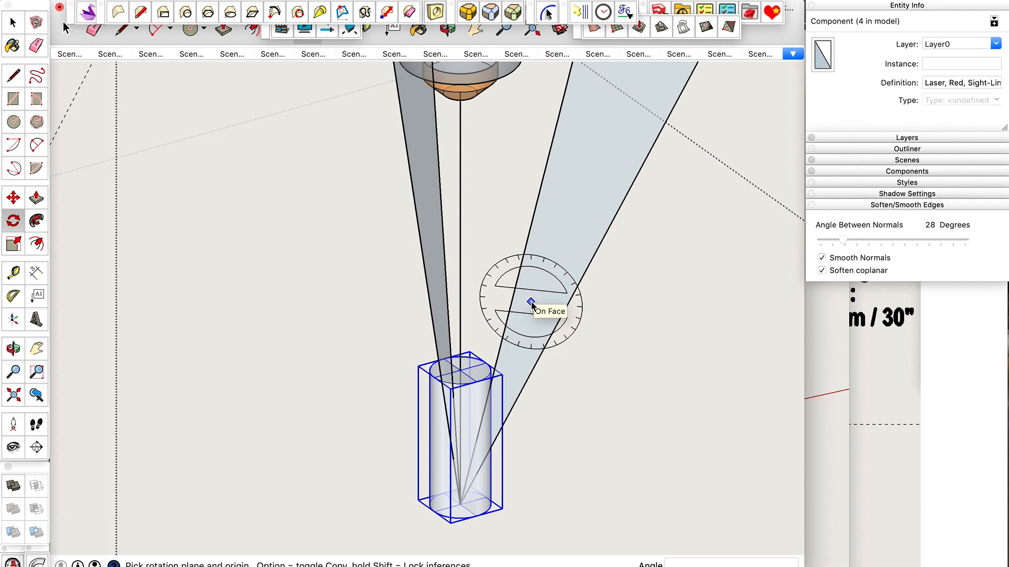
{"action": "key", "text": "shift"}
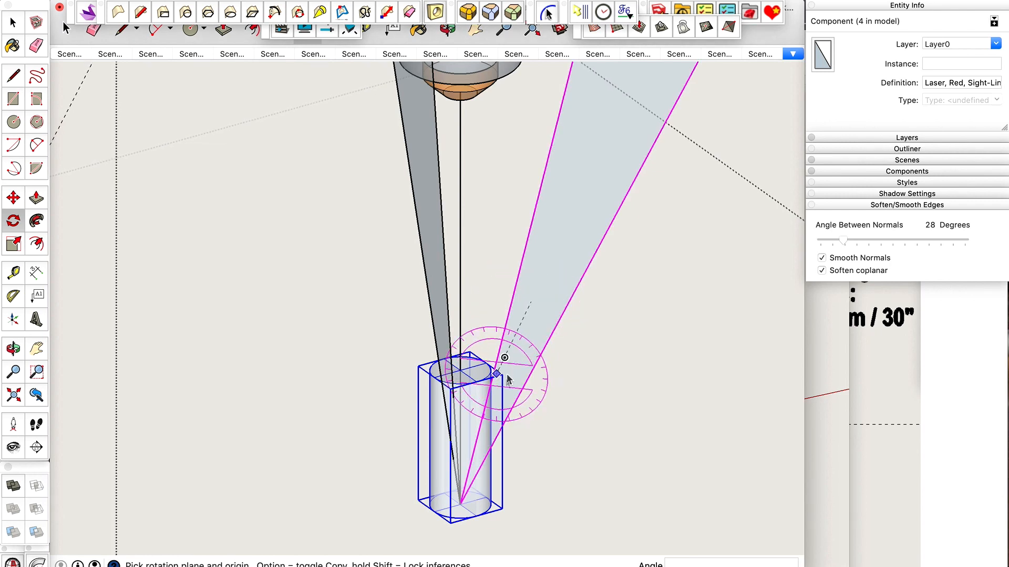
{"action": "left_click", "coordinate": [460, 504]}
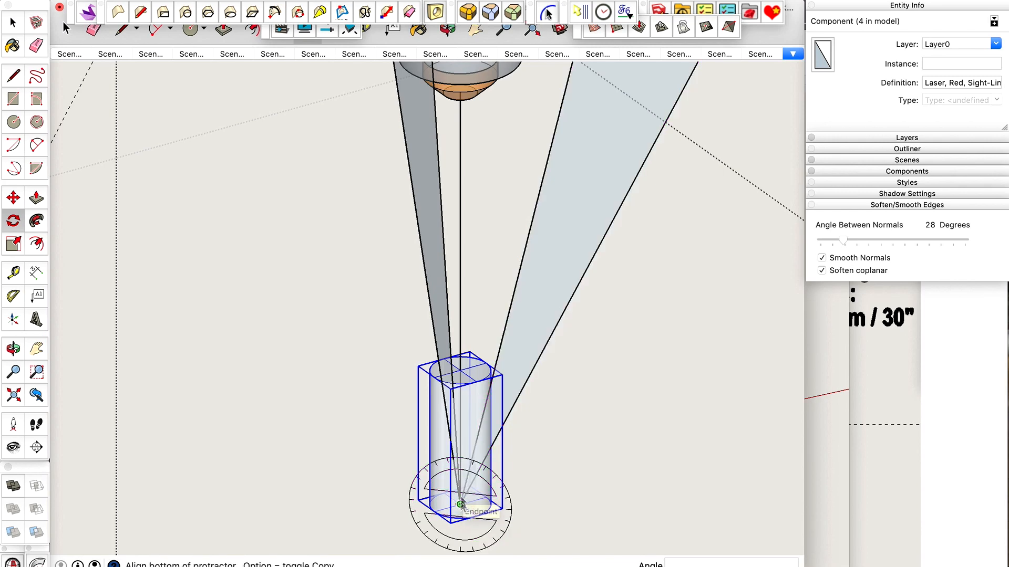
{"action": "left_click", "coordinate": [461, 371]}
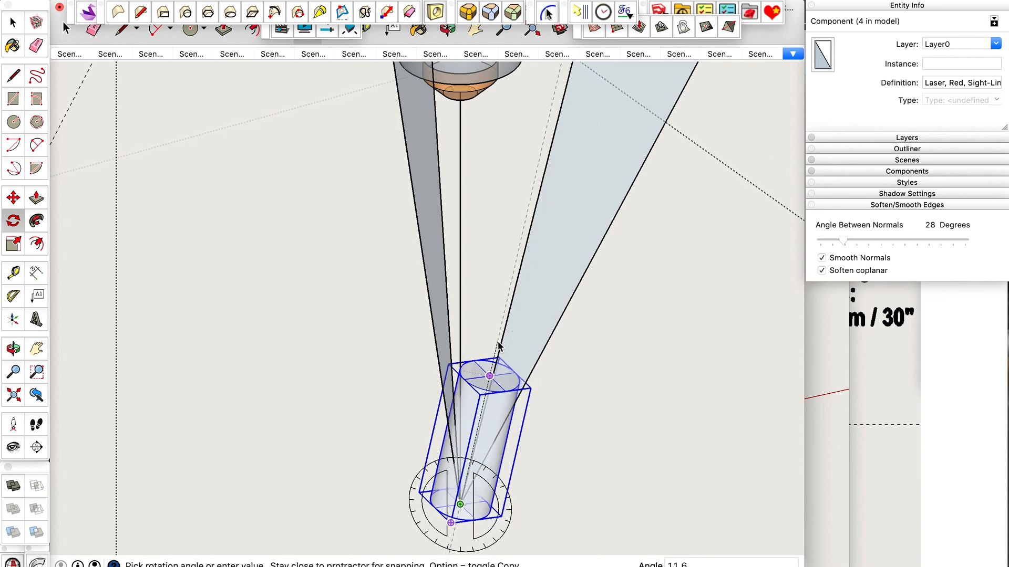
{"action": "scroll", "coordinate": [499, 342], "scroll_direction": "down", "scroll_amount": 5}
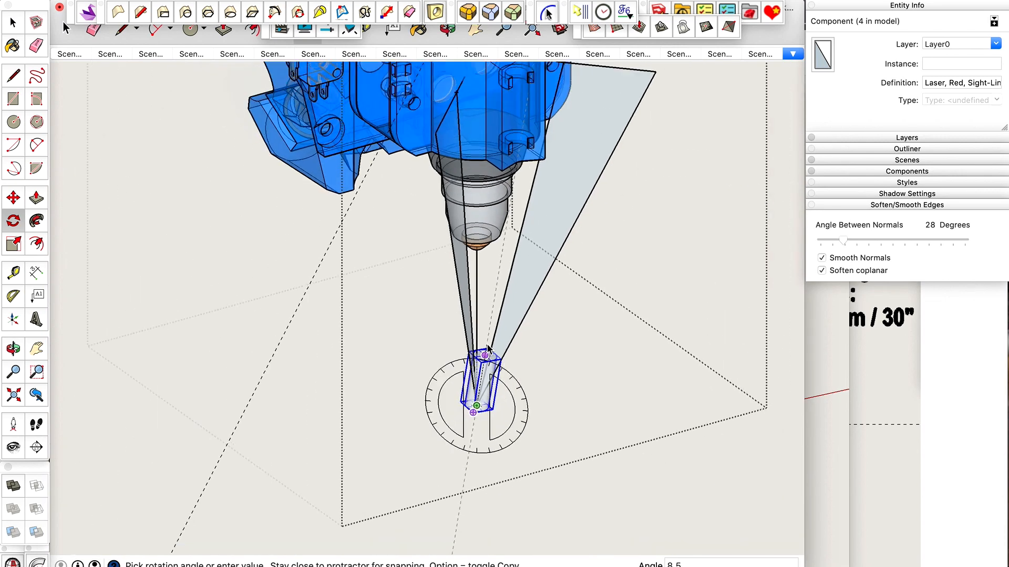
{"action": "scroll", "coordinate": [534, 175], "scroll_direction": "up", "scroll_amount": 6}
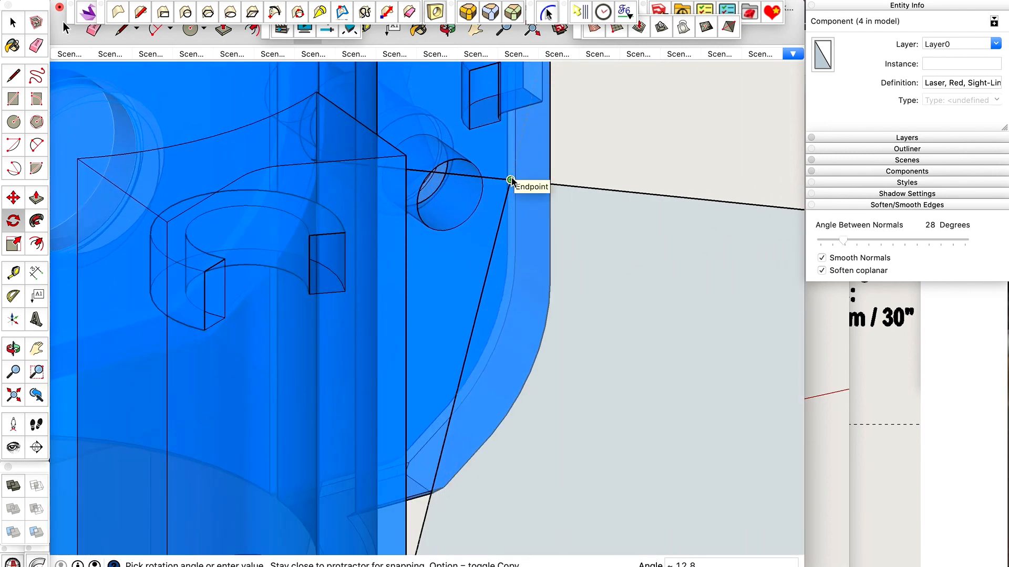
{"action": "left_click", "coordinate": [511, 180]}
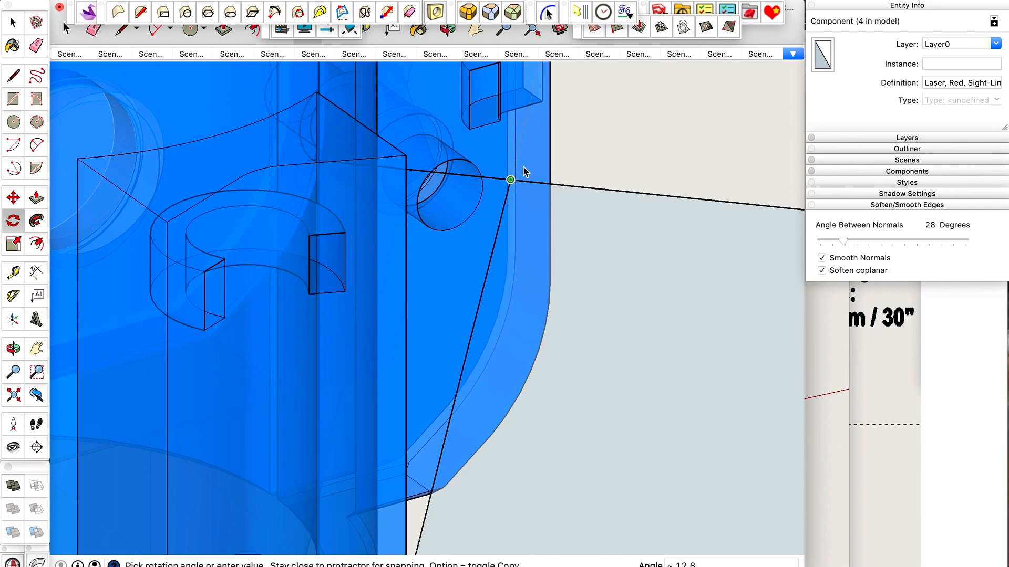
{"action": "left_click", "coordinate": [523, 168]}
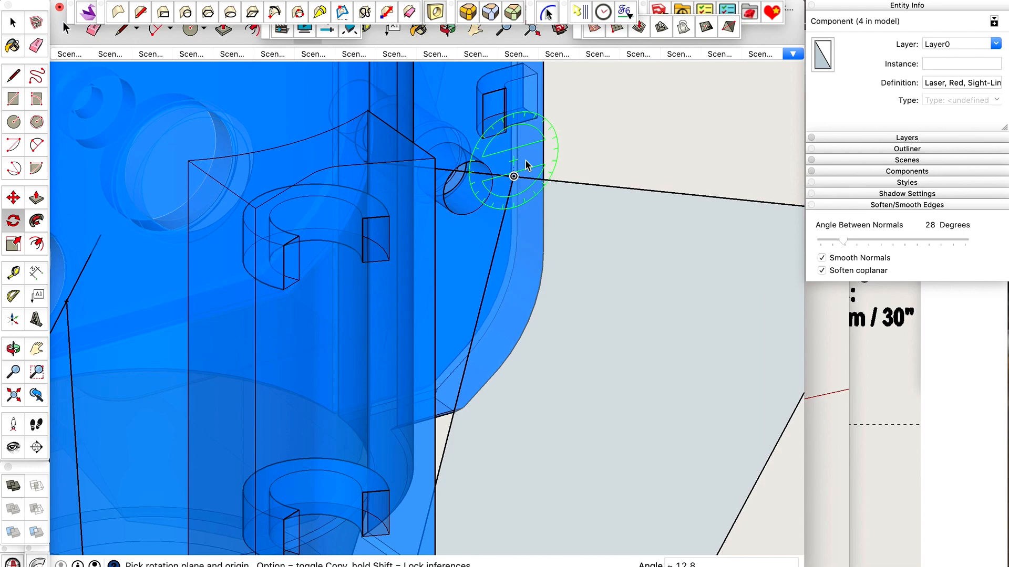
{"action": "scroll", "coordinate": [527, 165], "scroll_direction": "down", "scroll_amount": 10}
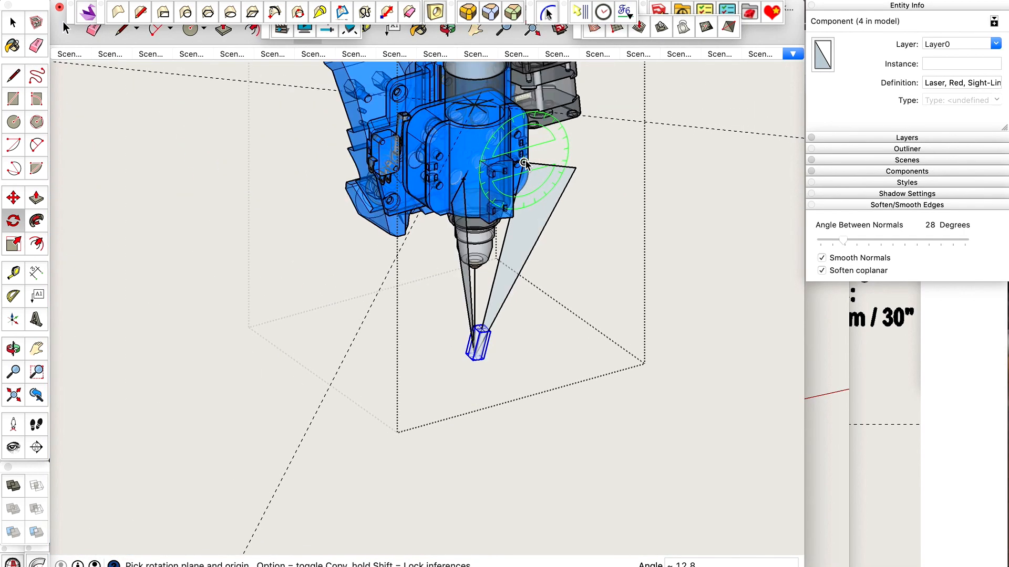
{"action": "key", "text": "space"}
Examine the tilted laser component from below and from the front against both reference faces, with X-ray view off and on.
{"action": "scroll", "coordinate": [524, 315], "scroll_direction": "up", "scroll_amount": 3}
{"action": "key", "text": "o"}
{"action": "left_click_drag", "start_coordinate": [524, 310], "coordinate": [559, 352]}
{"action": "scroll", "coordinate": [383, 354], "scroll_direction": "up", "scroll_amount": 3}
{"action": "key", "text": "x"}
{"action": "left_click_drag", "start_coordinate": [477, 325], "coordinate": [452, 368]}
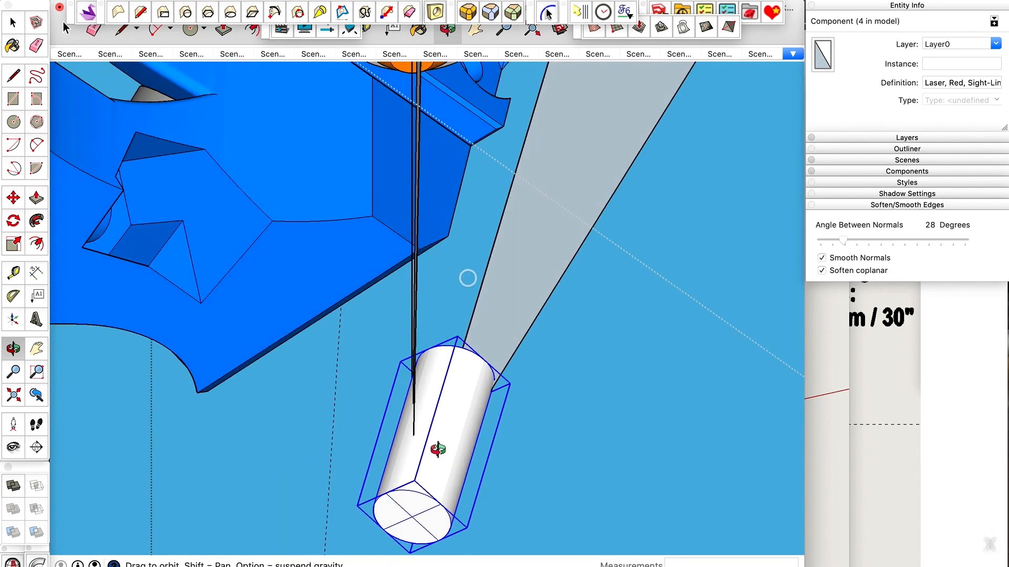
{"action": "key", "text": "x"}
{"action": "scroll", "coordinate": [413, 528], "scroll_direction": "up", "scroll_amount": 3}
{"action": "key", "text": "x"}
{"action": "scroll", "coordinate": [401, 446], "scroll_direction": "down", "scroll_amount": 4}
{"action": "left_click_drag", "start_coordinate": [401, 445], "coordinate": [379, 472]}
{"action": "scroll", "coordinate": [439, 396], "scroll_direction": "down", "scroll_amount": 5}
{"action": "left_click_drag", "start_coordinate": [439, 396], "coordinate": [371, 525]}
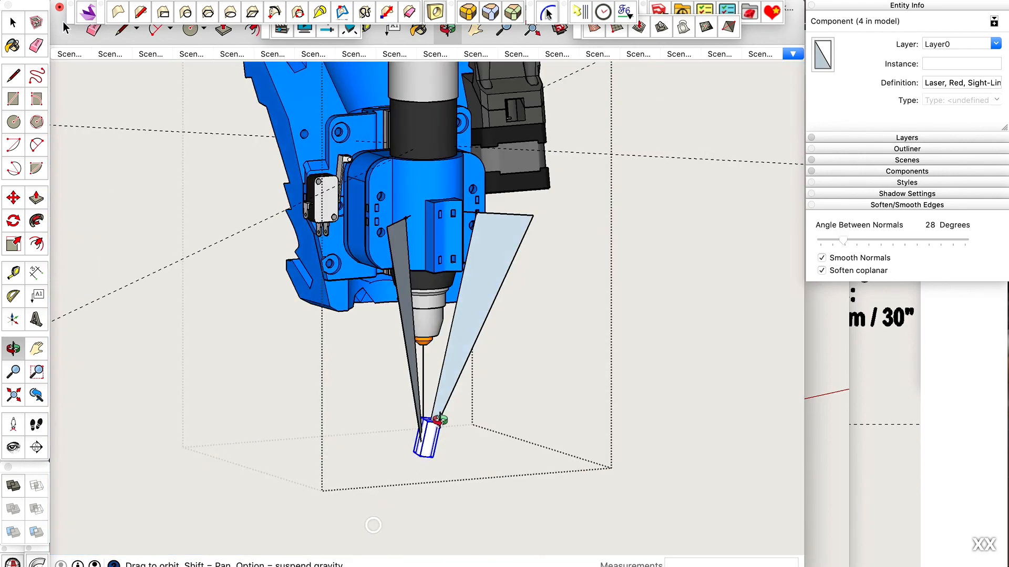
{"action": "left_click_drag", "start_coordinate": [441, 421], "coordinate": [400, 516]}
{"action": "scroll", "coordinate": [410, 457], "scroll_direction": "up", "scroll_amount": 8}
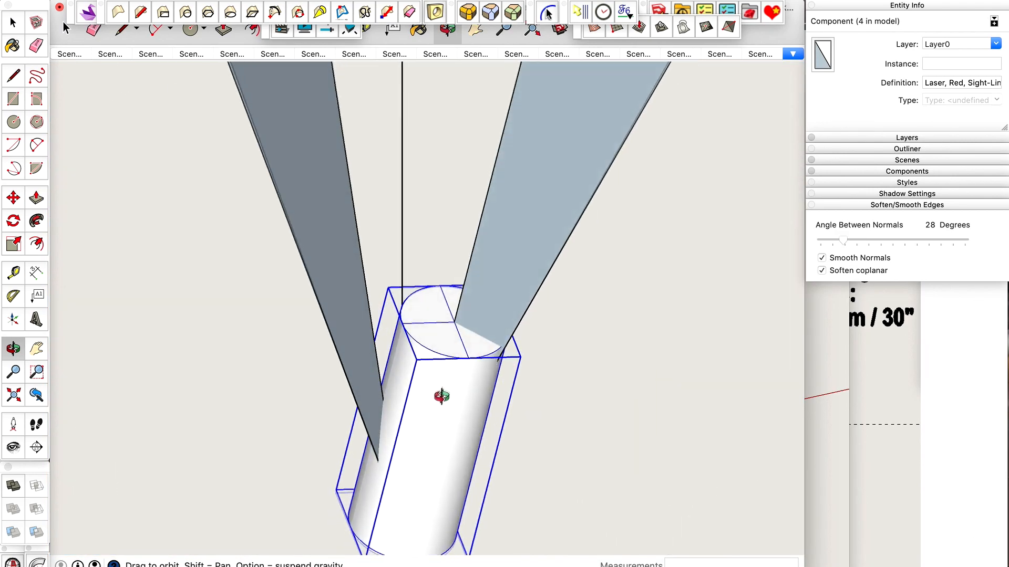
{"action": "scroll", "coordinate": [439, 376], "scroll_direction": "down", "scroll_amount": 4}
{"action": "key", "text": "x"}
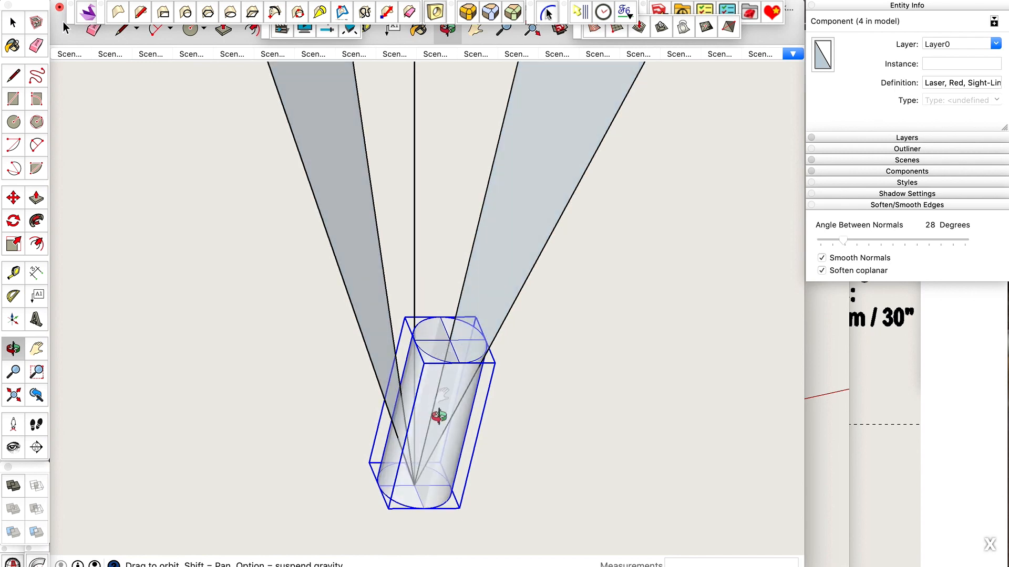
{"action": "key", "text": "t"}
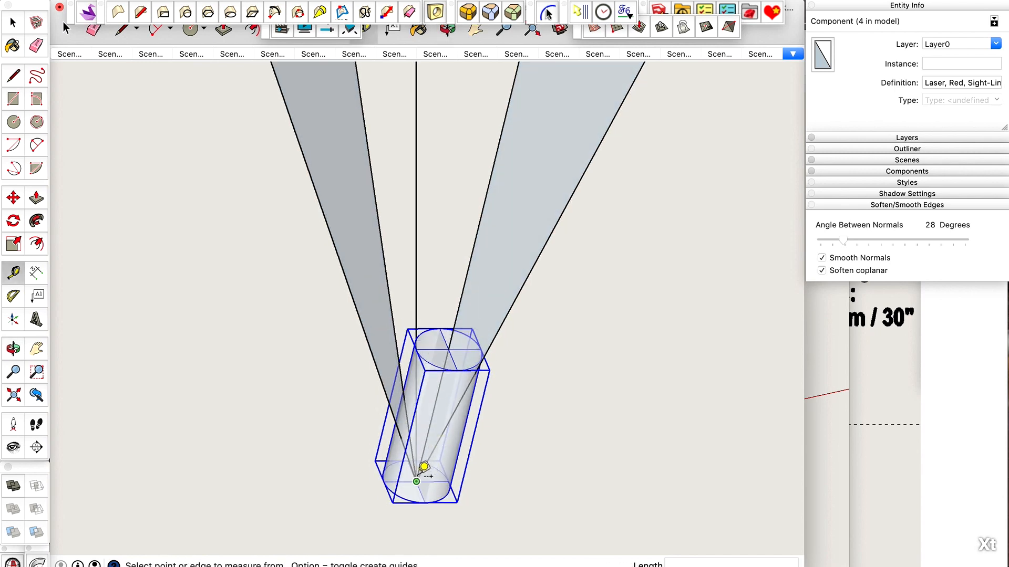
{"action": "key", "text": "l"}
{"action": "left_click", "coordinate": [416, 480]}
{"action": "scroll", "coordinate": [418, 470], "scroll_direction": "down", "scroll_amount": 3}
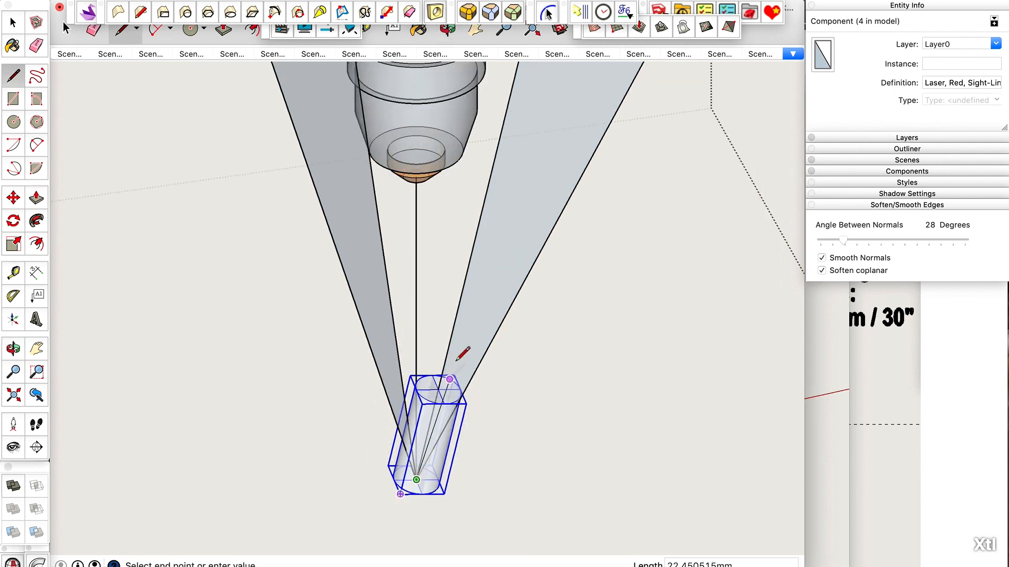
{"action": "scroll", "coordinate": [470, 194], "scroll_direction": "up", "scroll_amount": 5}
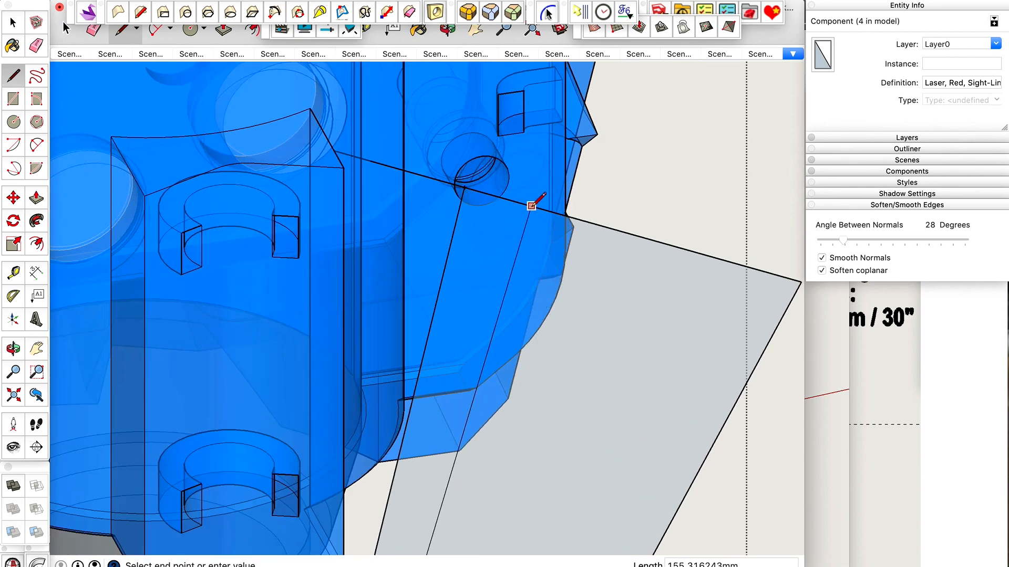
{"action": "key", "text": "space"}
Copy the tilted laser component, undo its rotation, and paste the tilted copy in place beside the upright original.
{"action": "scroll", "coordinate": [594, 141], "scroll_direction": "down", "scroll_amount": 5}
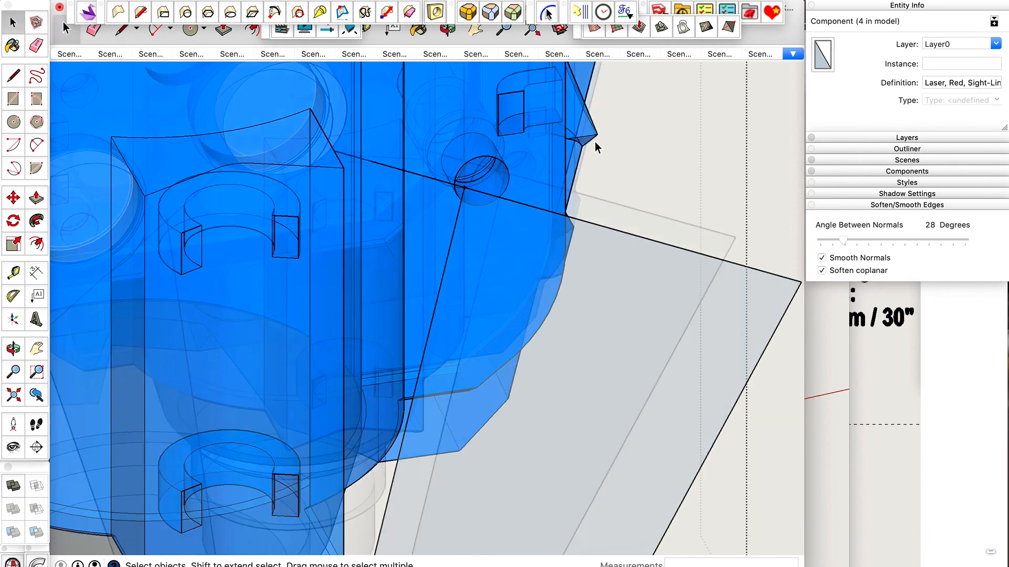
{"action": "scroll", "coordinate": [573, 168], "scroll_direction": "down", "scroll_amount": 3}
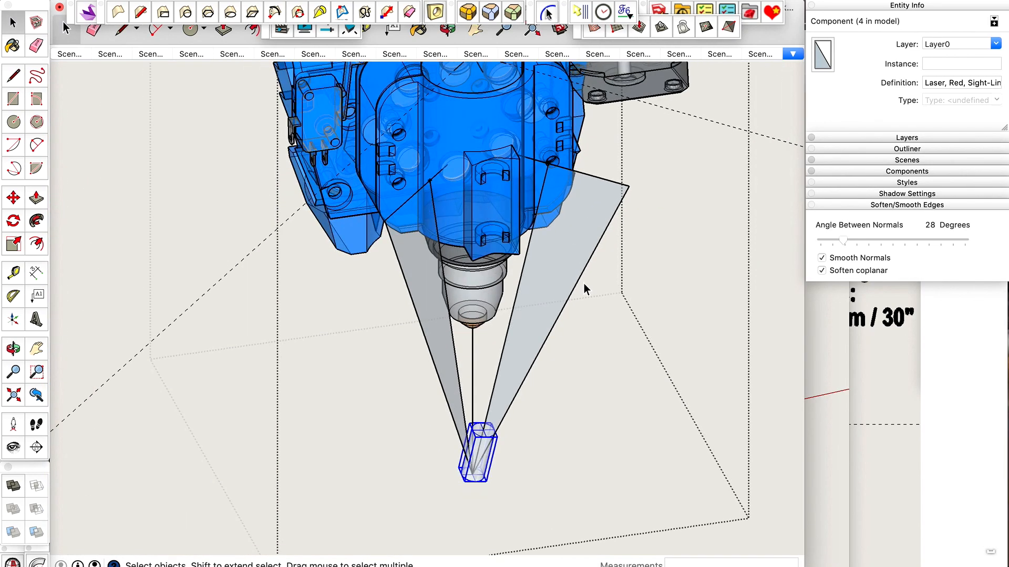
{"action": "scroll", "coordinate": [585, 283], "scroll_direction": "up", "scroll_amount": 5}
{"action": "scroll", "coordinate": [585, 282], "scroll_direction": "down", "scroll_amount": 2}
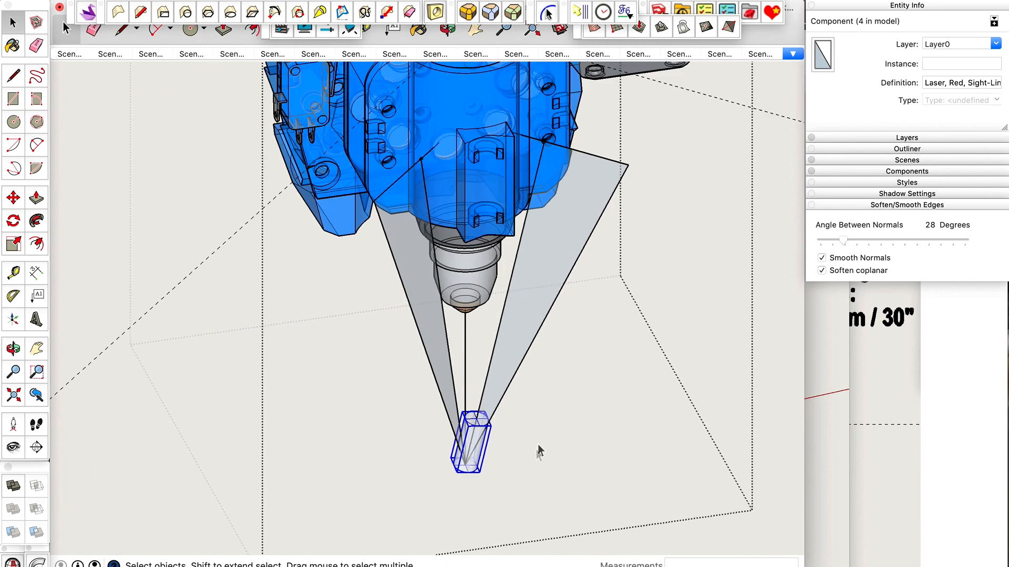
{"action": "scroll", "coordinate": [537, 443], "scroll_direction": "up", "scroll_amount": 4}
{"action": "scroll", "coordinate": [439, 483], "scroll_direction": "up", "scroll_amount": 3}
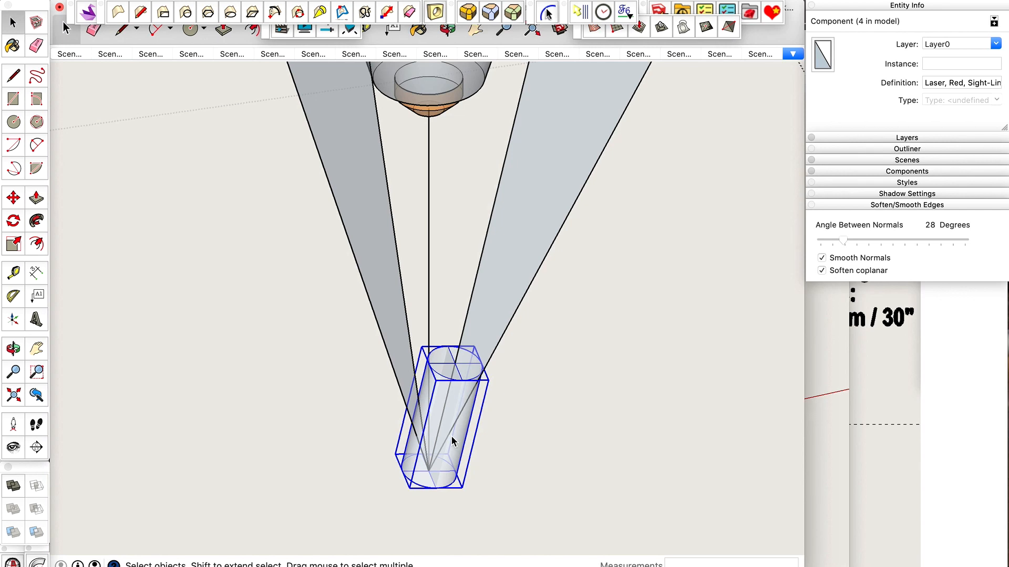
{"action": "key", "text": "super+c"}
{"action": "key", "text": "super+z"}
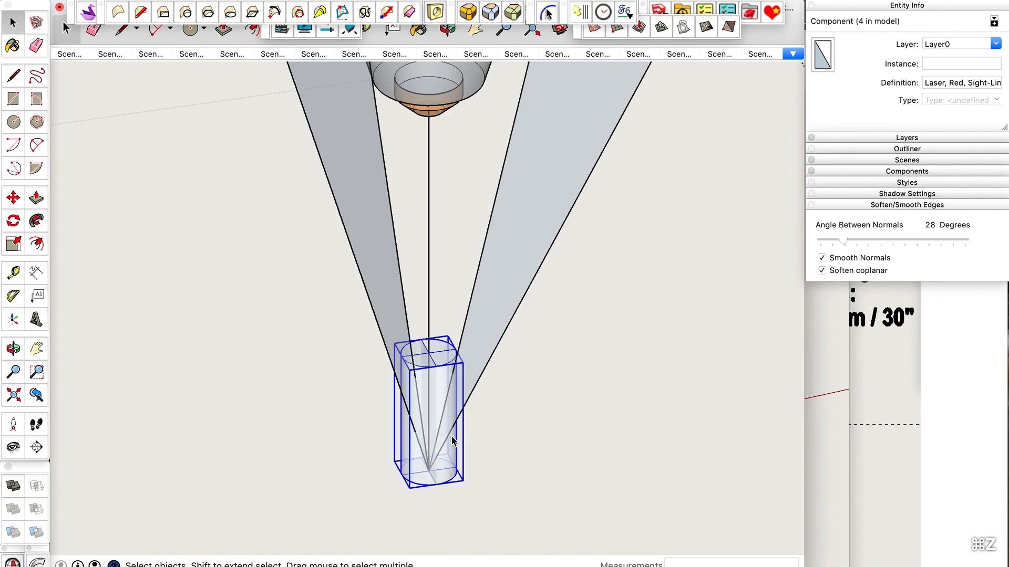
{"action": "key", "text": "ctrl+shift+v"}
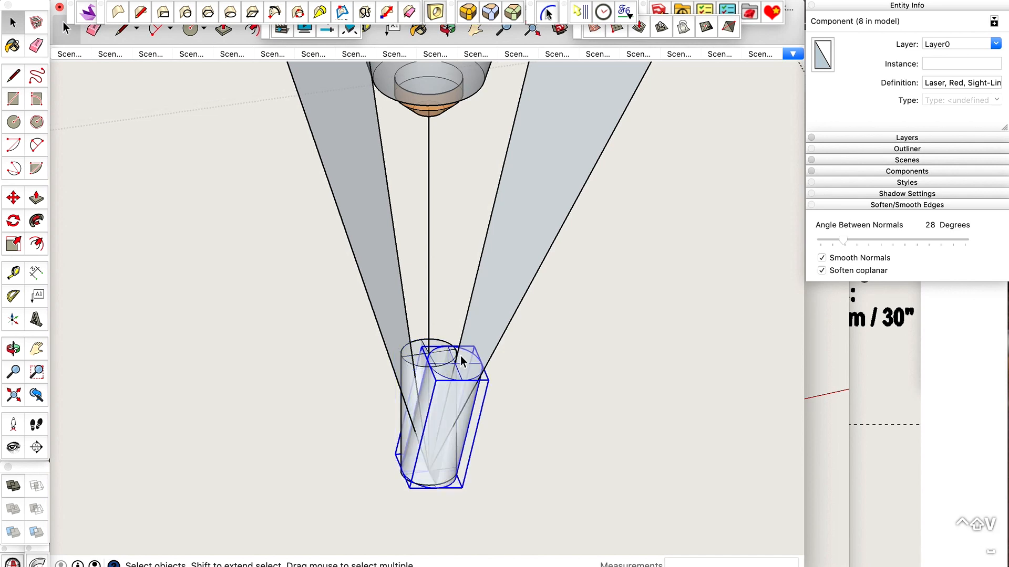
Assign the pasted tilted laser component to the IN PROC layer.
{"action": "key", "text": "o"}
{"action": "left_click_drag", "start_coordinate": [462, 361], "coordinate": [345, 406]}
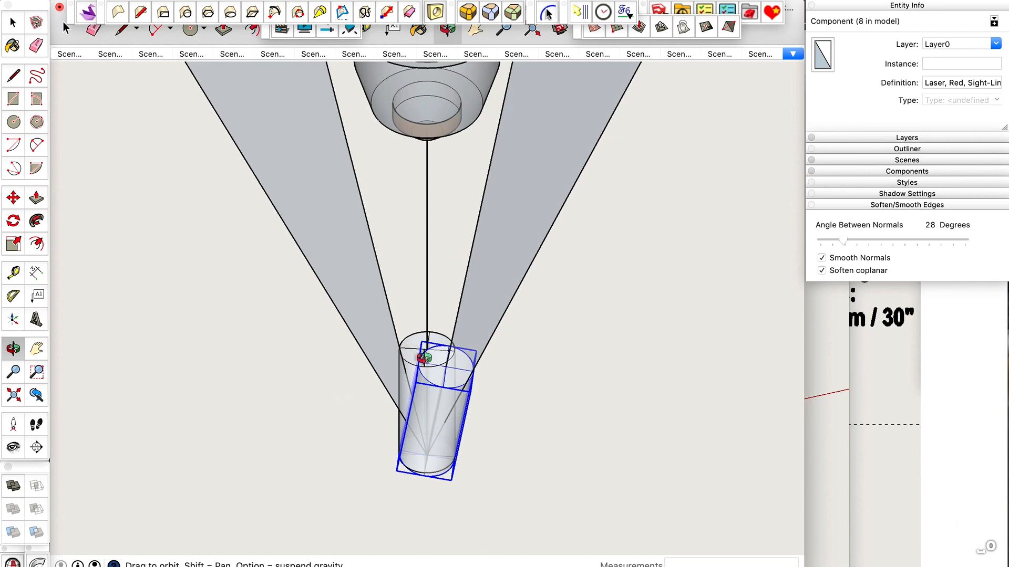
{"action": "scroll", "coordinate": [423, 358], "scroll_direction": "up", "scroll_amount": 5}
{"action": "scroll", "coordinate": [420, 358], "scroll_direction": "down", "scroll_amount": 3}
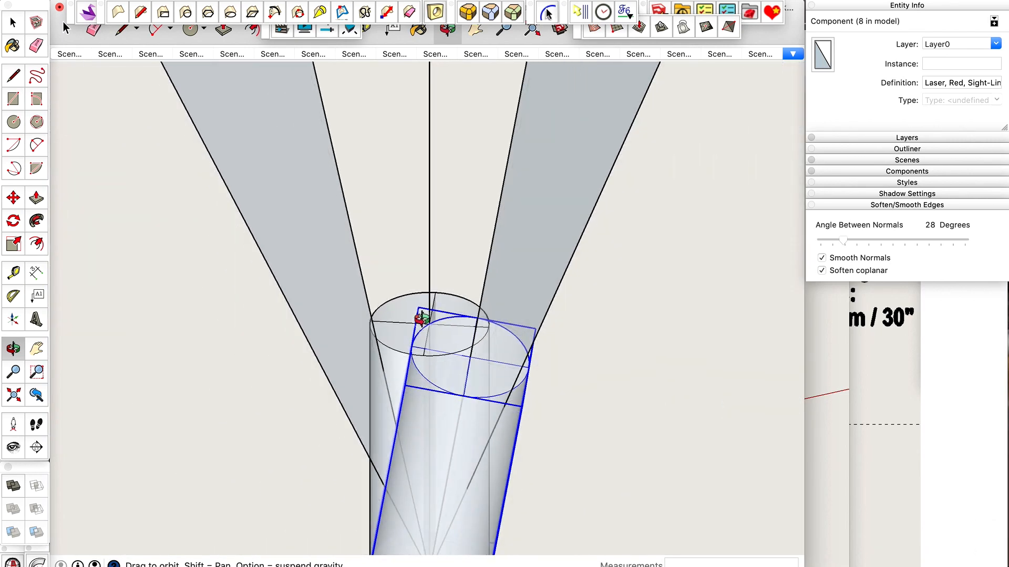
{"action": "scroll", "coordinate": [422, 318], "scroll_direction": "down", "scroll_amount": 3}
{"action": "left_click_drag", "start_coordinate": [421, 317], "coordinate": [520, 340]}
{"action": "scroll", "coordinate": [520, 340], "scroll_direction": "down", "scroll_amount": 1}
{"action": "left_click", "coordinate": [961, 43]}
{"action": "type", "text": "IN PROC"}
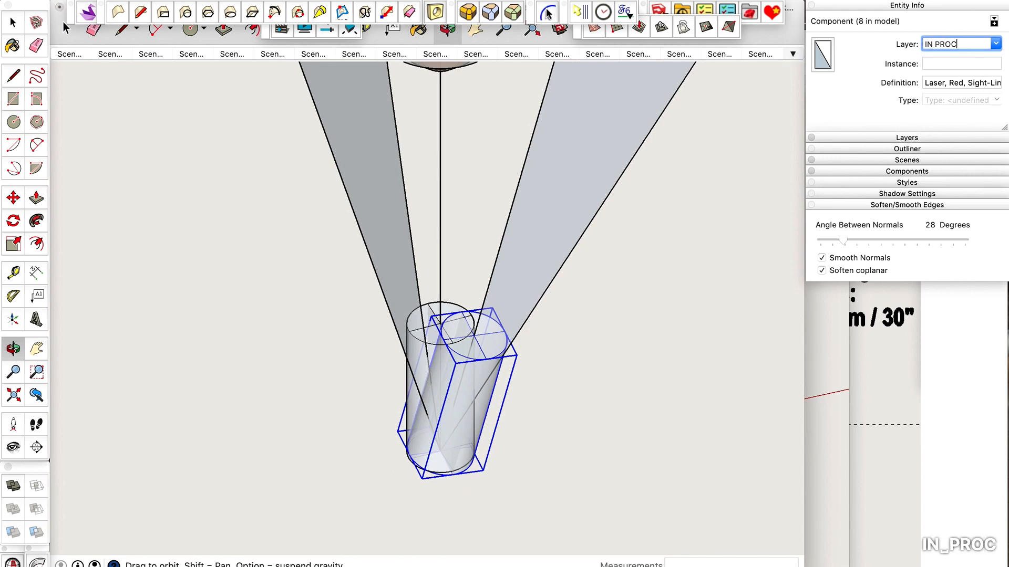
{"action": "key", "text": "Return"}
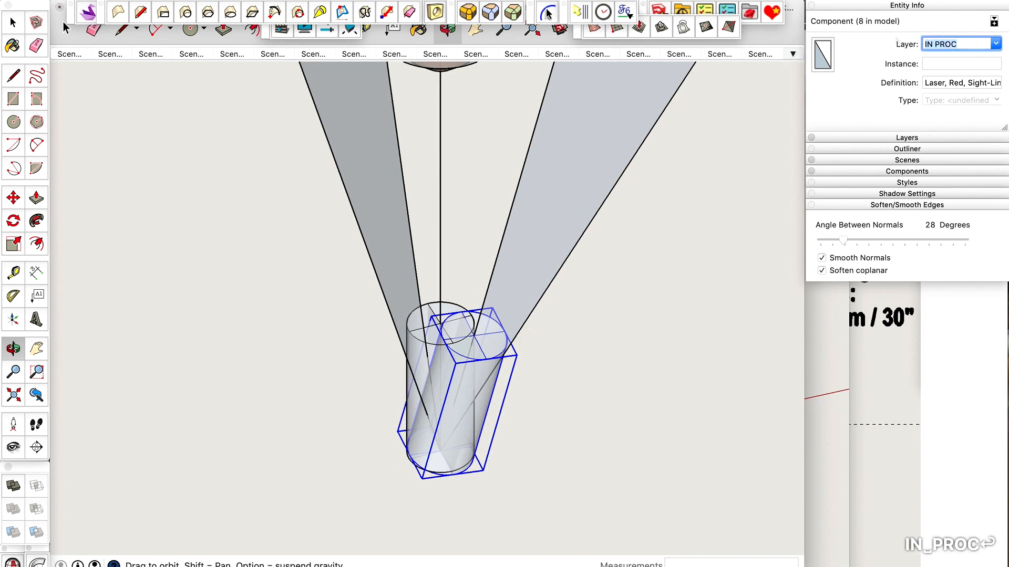
Hide the IN PROC layer in the layer list.
{"action": "left_click", "coordinate": [912, 140]}
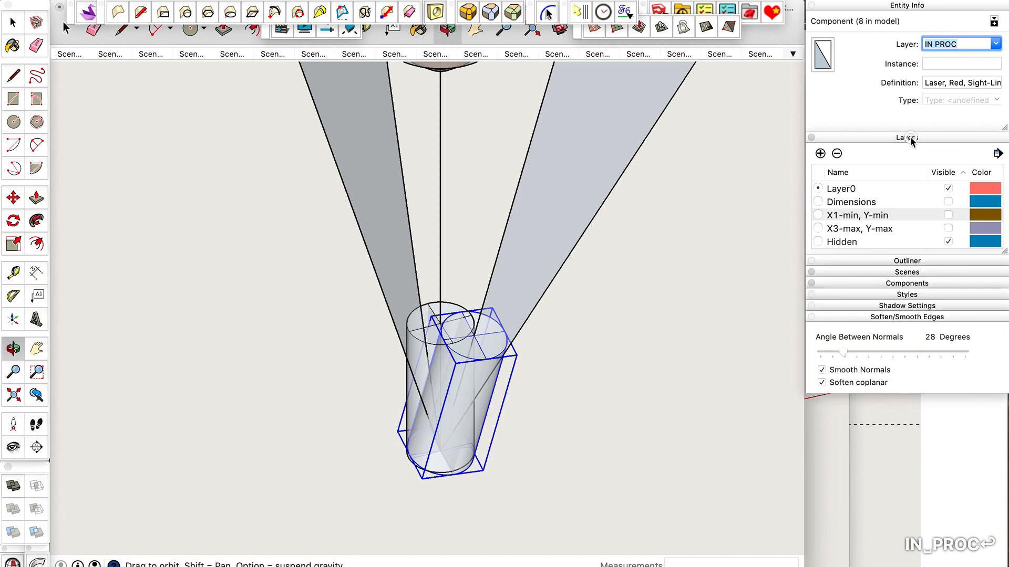
{"action": "scroll", "coordinate": [916, 206], "scroll_direction": "down", "scroll_amount": 2}
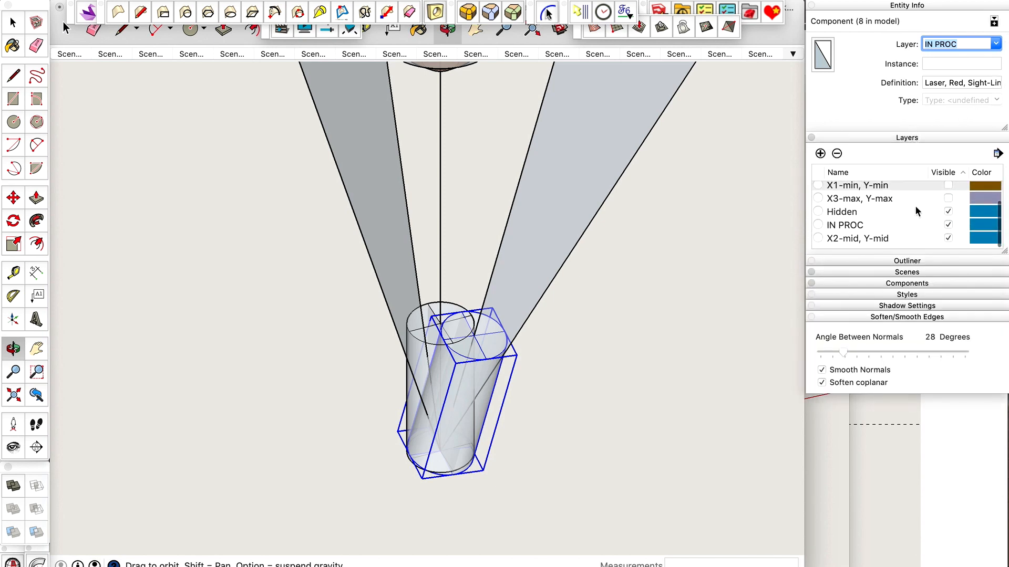
{"action": "left_click", "coordinate": [948, 225]}
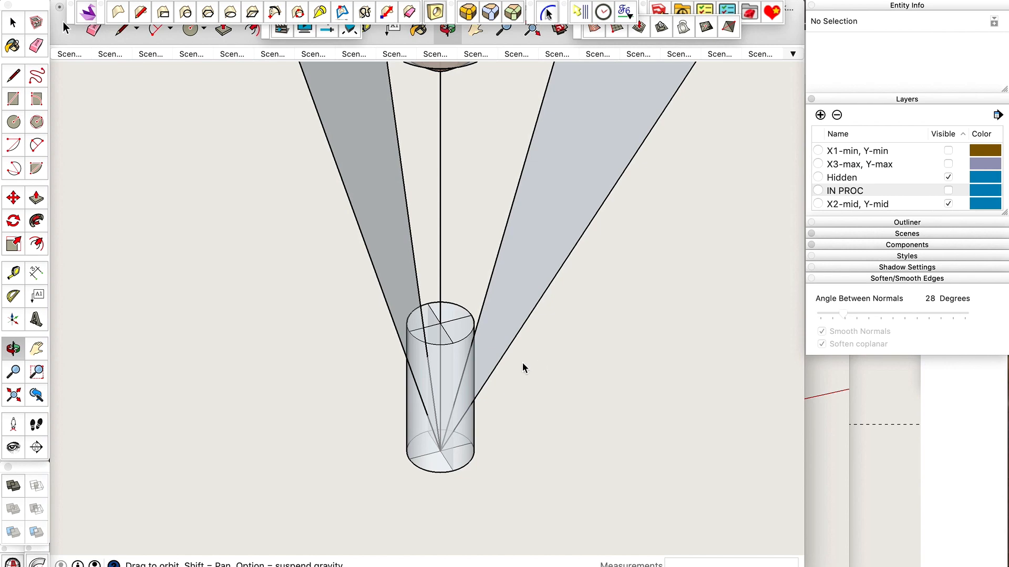
Rotate the upright laser component about the convergence point, in the other reference face's plane, from its centre axis to that face's inner upper corner.
{"action": "scroll", "coordinate": [524, 368], "scroll_direction": "up", "scroll_amount": 2}
{"action": "left_click", "coordinate": [427, 319]}
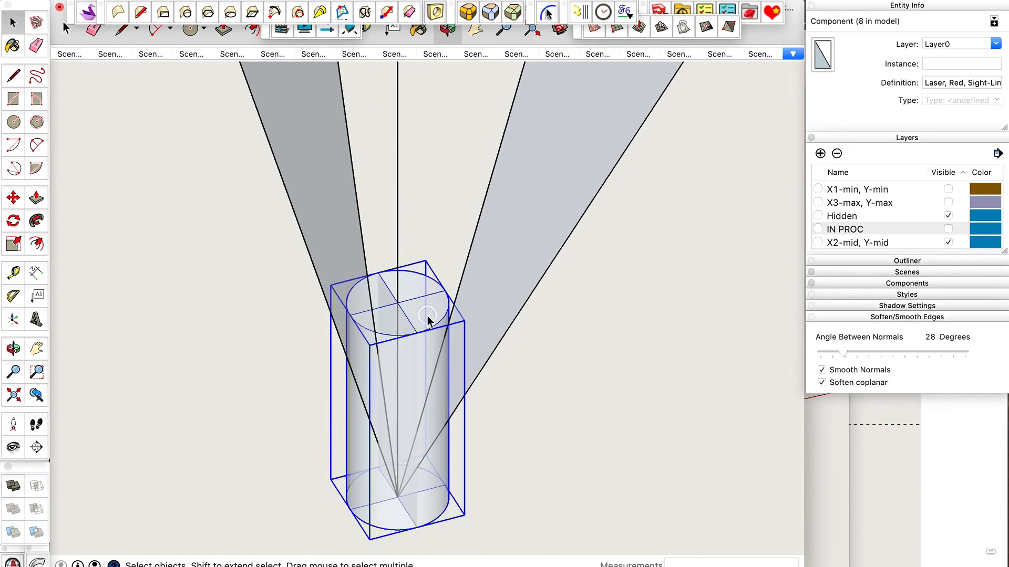
{"action": "key", "text": "o"}
{"action": "mouse_move", "coordinate": [428, 319]}
{"action": "left_mouse_down"}
{"action": "mouse_move", "coordinate": [235, 311]}
{"action": "mouse_move", "coordinate": [247, 298]}
{"action": "left_mouse_up"}
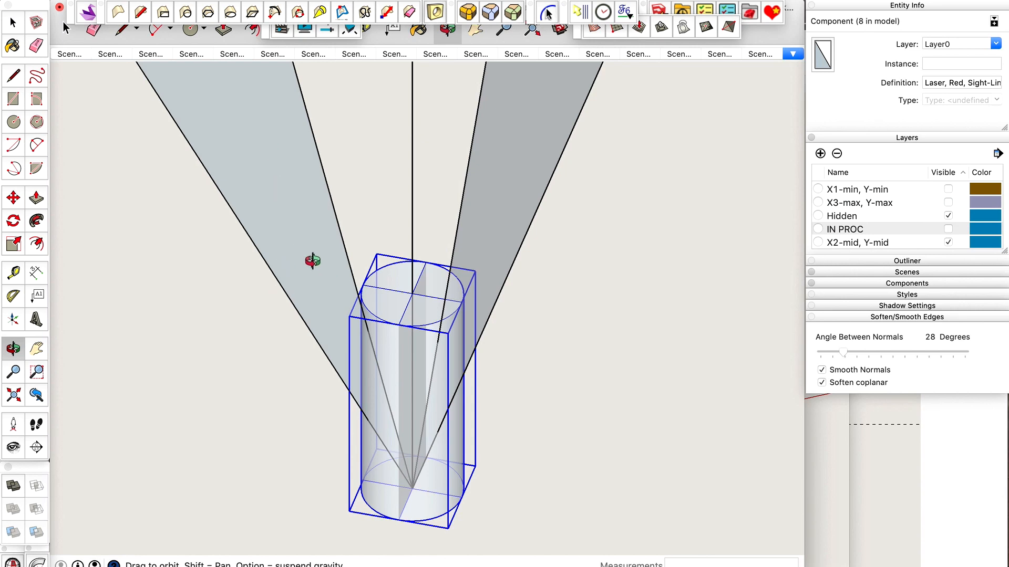
{"action": "key", "text": "q"}
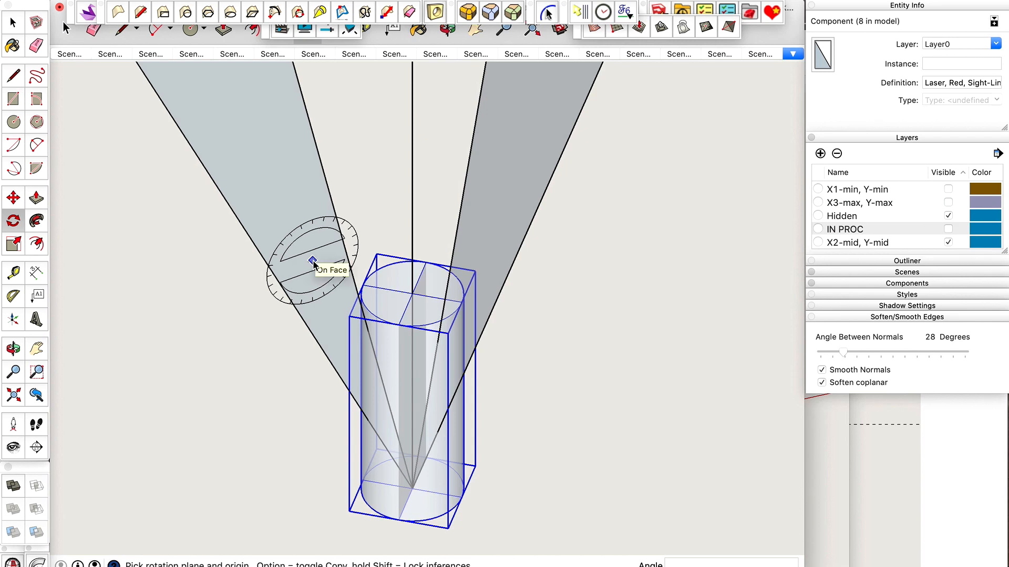
{"action": "key", "text": "shift"}
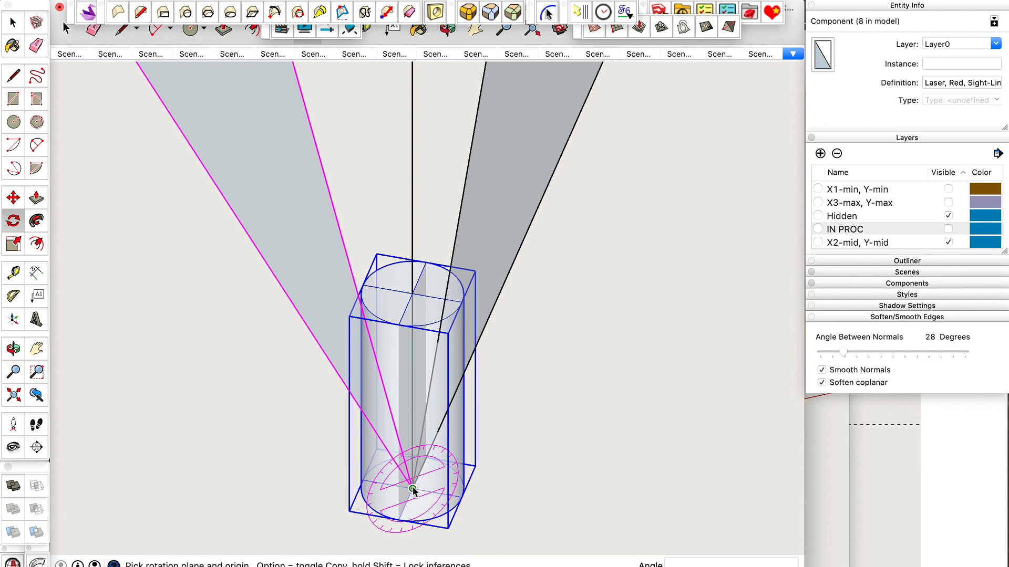
{"action": "left_click", "coordinate": [413, 489]}
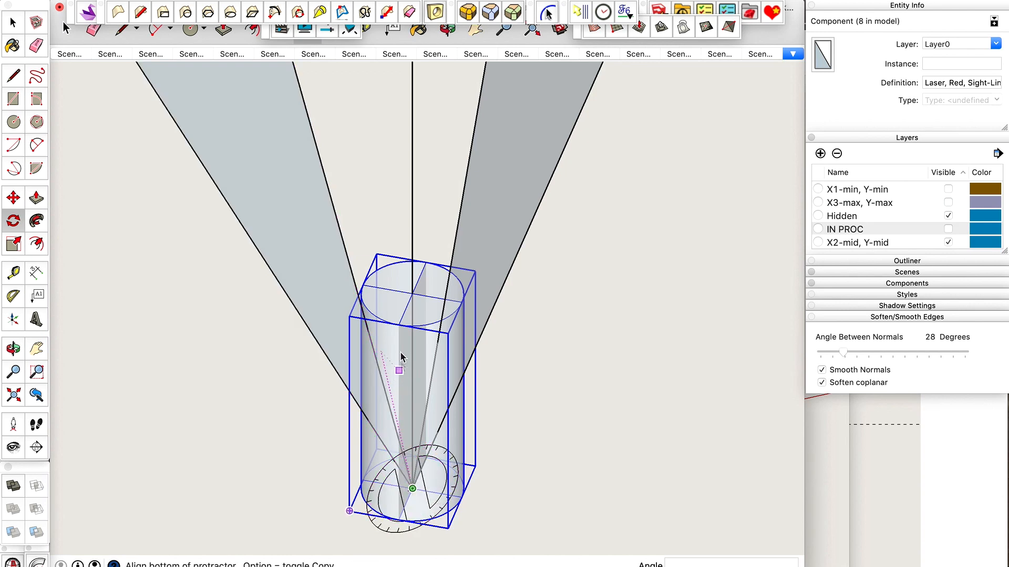
{"action": "left_click", "coordinate": [413, 293]}
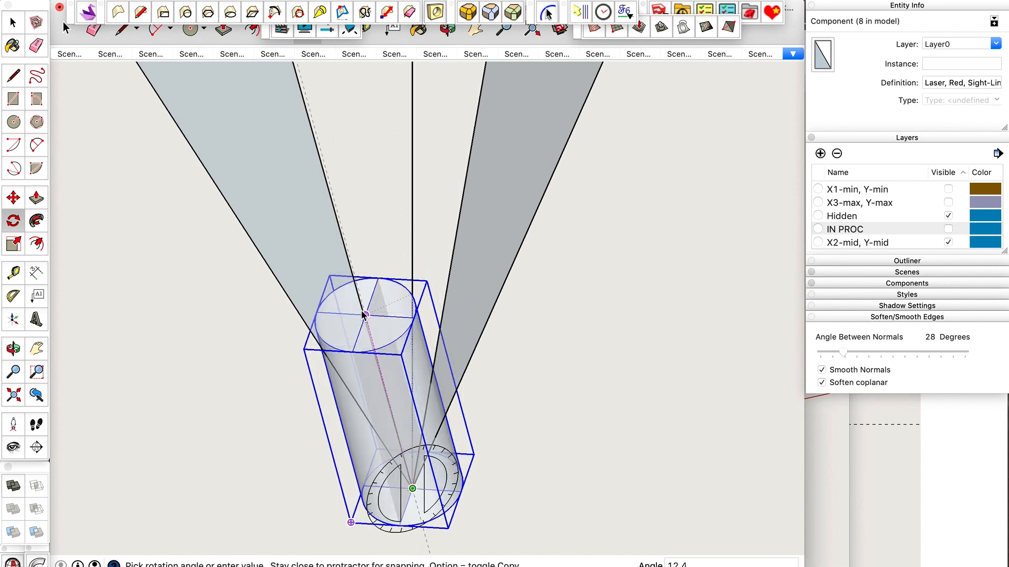
{"action": "scroll", "coordinate": [364, 313], "scroll_direction": "down", "scroll_amount": 5}
{"action": "scroll", "coordinate": [363, 313], "scroll_direction": "down", "scroll_amount": 3}
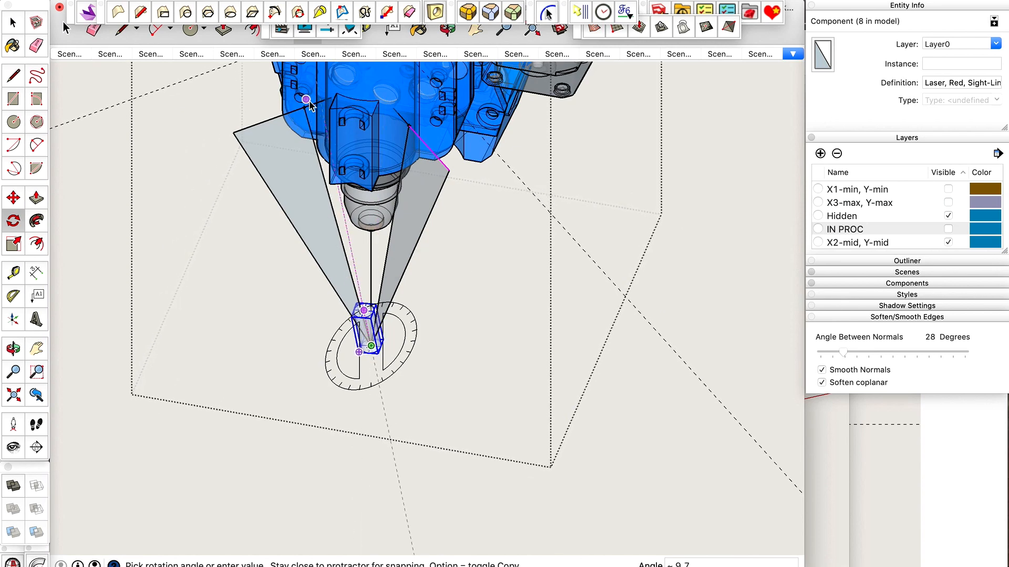
{"action": "scroll", "coordinate": [309, 100], "scroll_direction": "up", "scroll_amount": 10}
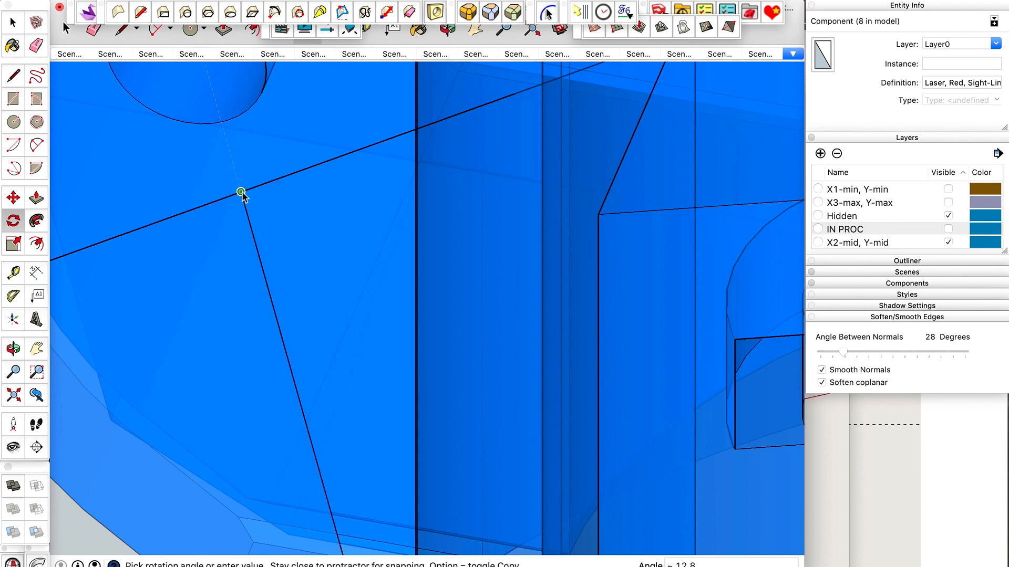
{"action": "left_click", "coordinate": [241, 193]}
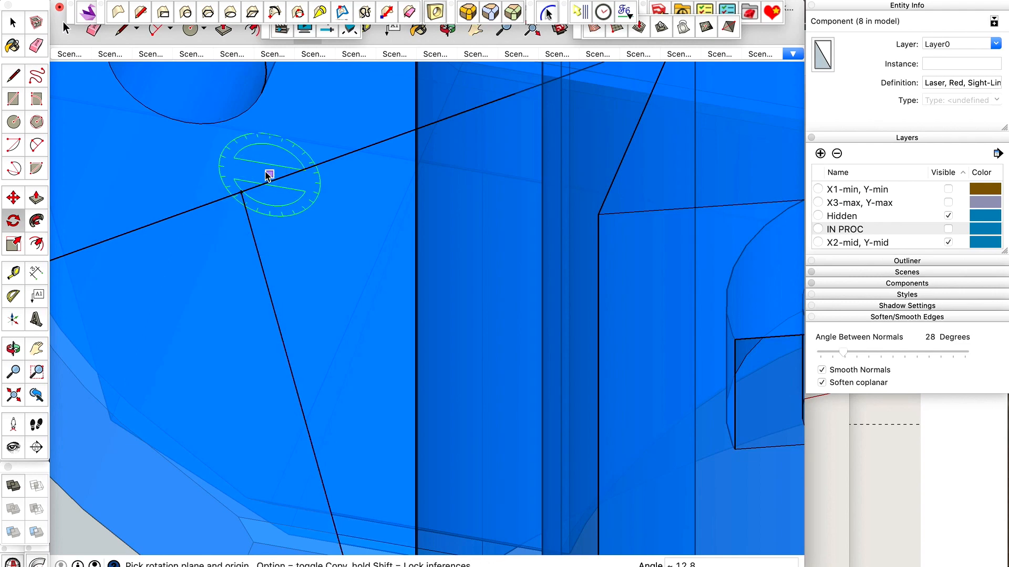
{"action": "scroll", "coordinate": [267, 176], "scroll_direction": "down", "scroll_amount": 6}
{"action": "scroll", "coordinate": [266, 176], "scroll_direction": "down", "scroll_amount": 5}
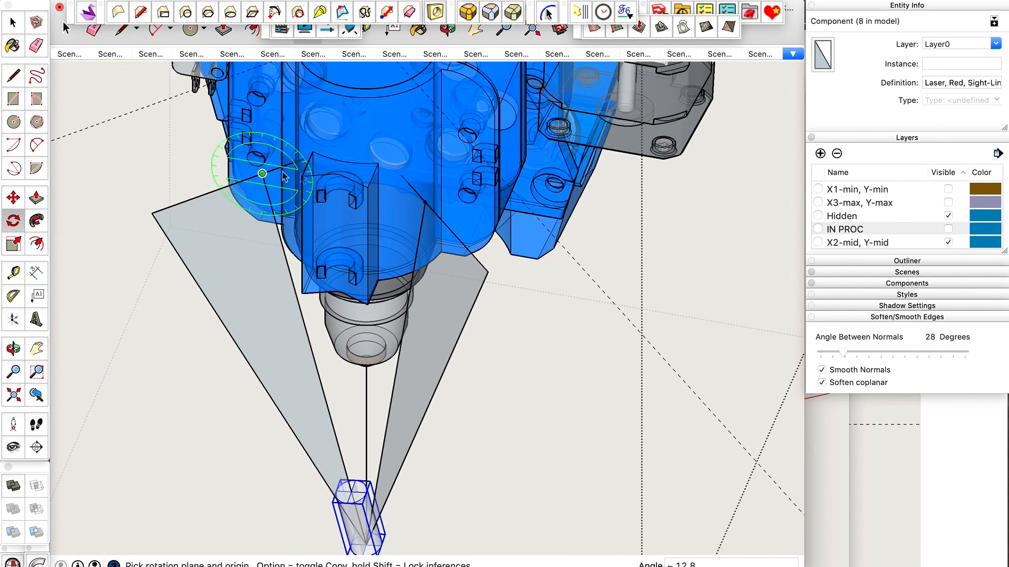
{"action": "key", "text": "space"}
{"action": "scroll", "coordinate": [334, 444], "scroll_direction": "up", "scroll_amount": 5}
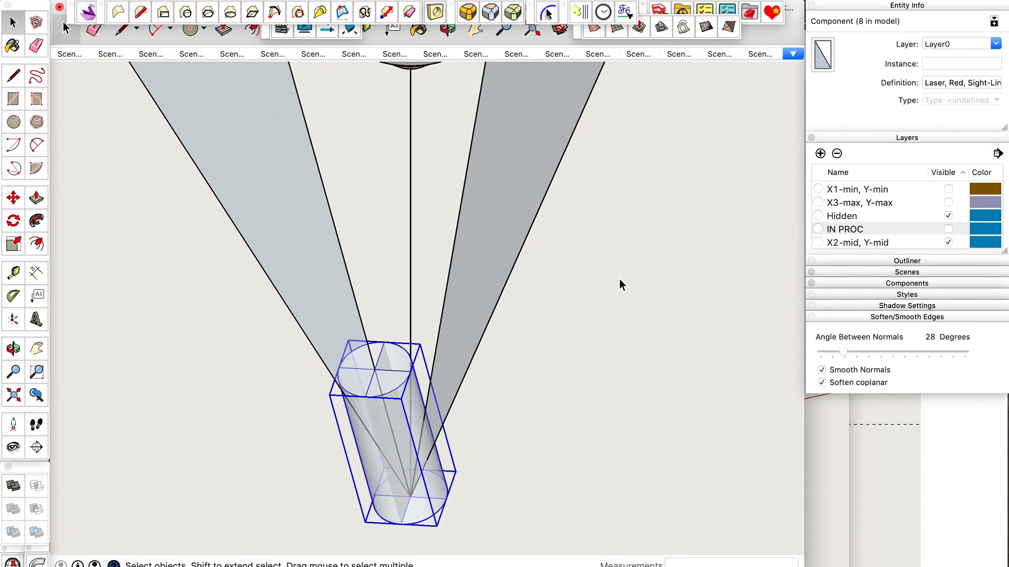
Show the IN PROC layer and assign the first tilted laser copy to Layer0.
{"action": "left_click", "coordinate": [949, 229]}
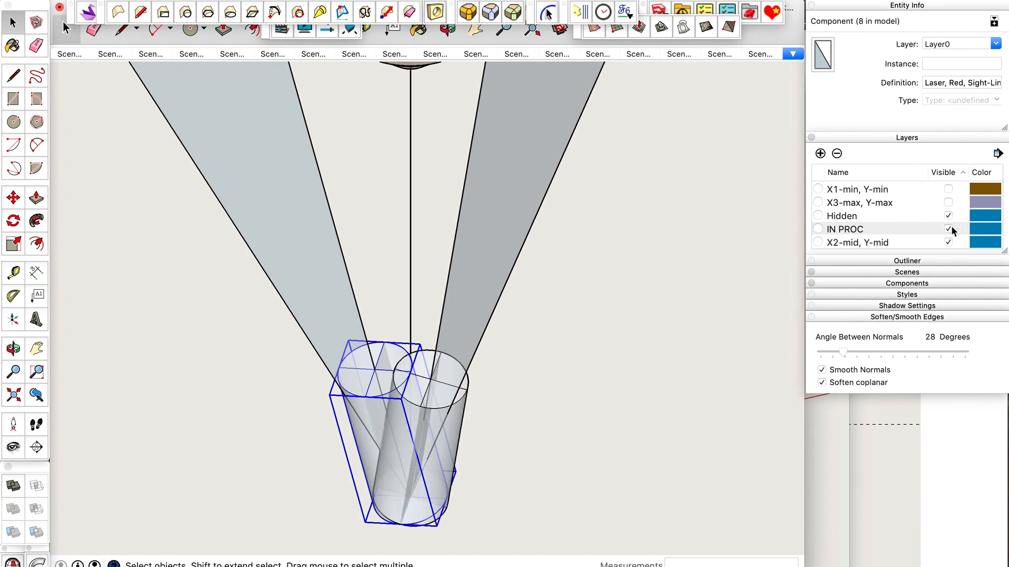
{"action": "left_click", "coordinate": [445, 380]}
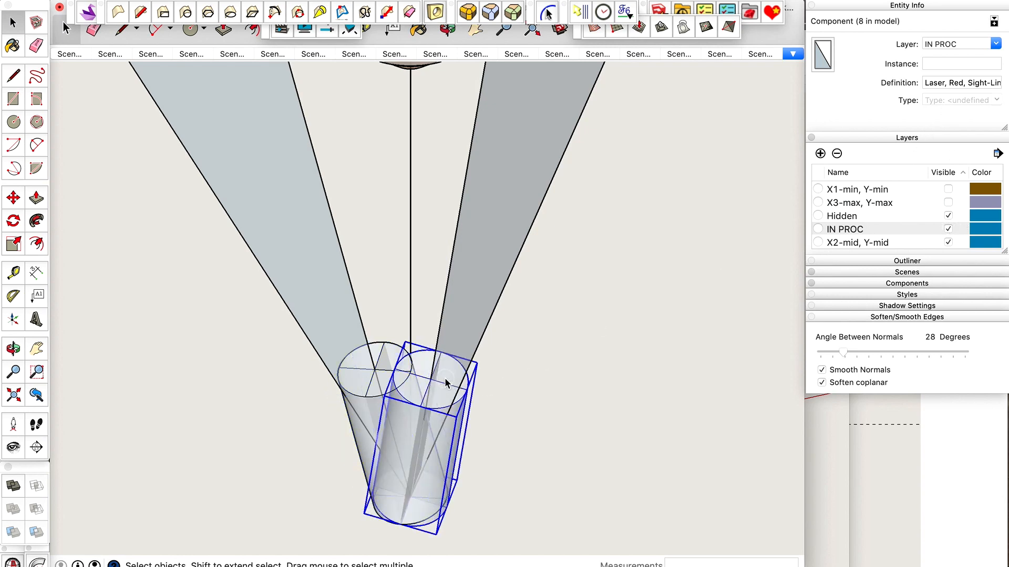
{"action": "left_click", "coordinate": [998, 47]}
{"action": "left_click", "coordinate": [960, 74]}
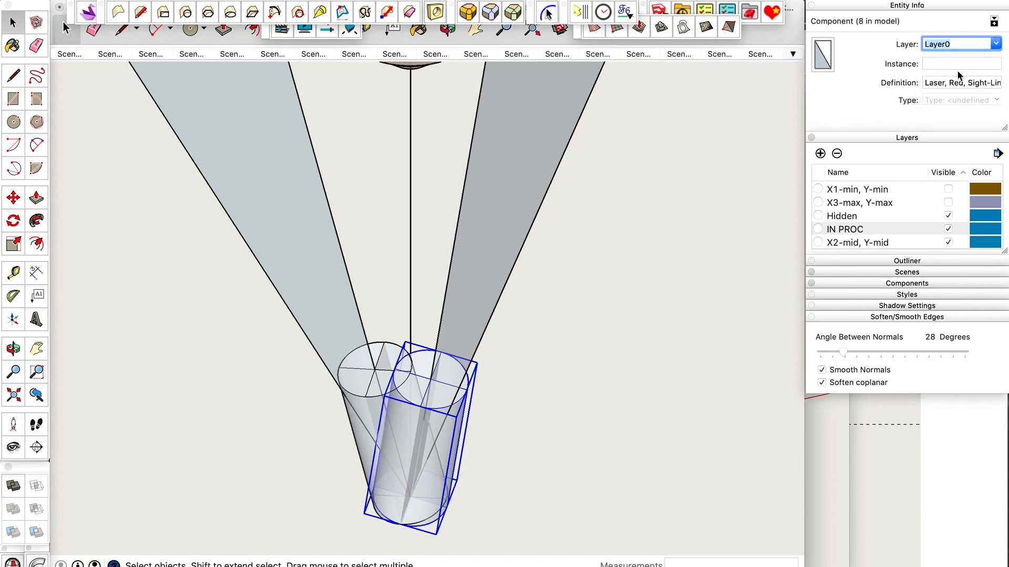
{"action": "left_click", "coordinate": [502, 436]}
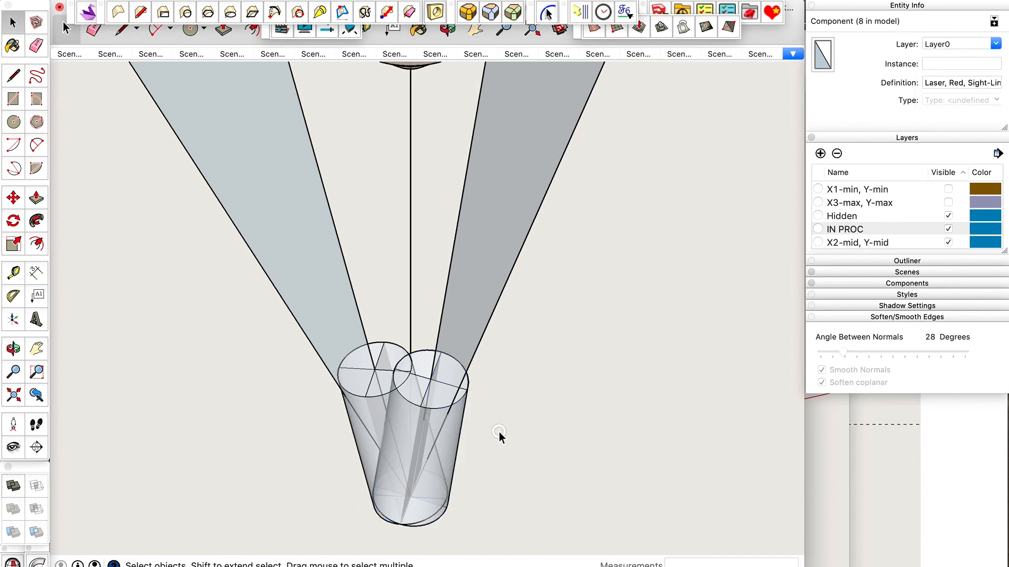
Copy the newly tilted laser component, undo back to its upright original, and paste the tilted copy in place.
{"action": "left_click", "coordinate": [382, 355]}
{"action": "key", "text": "super+c"}
{"action": "key", "text": "super+z"}
{"action": "key", "text": "super+z"}
{"action": "key", "text": "super+z"}
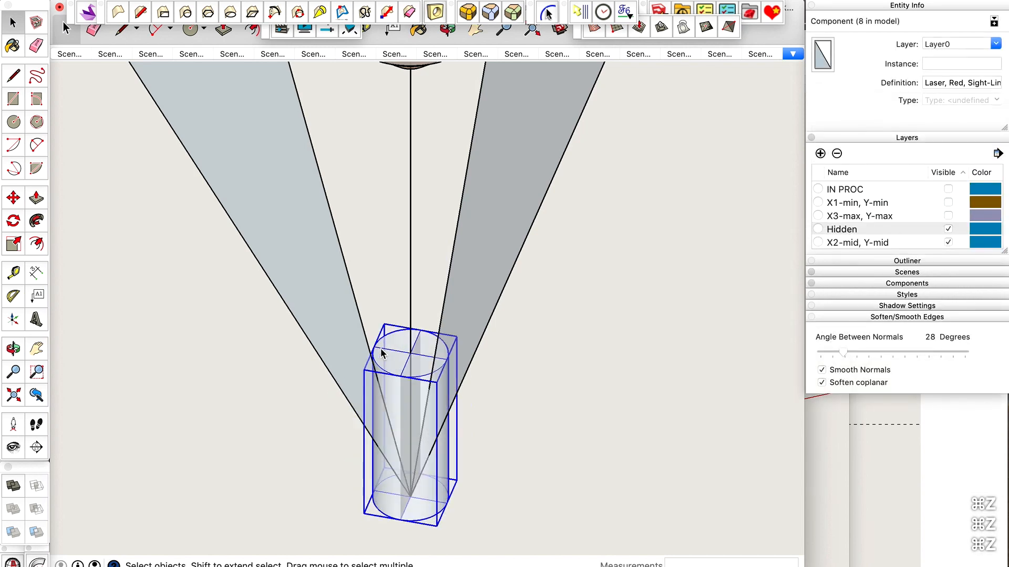
{"action": "key", "text": "ctrl+shift+v"}
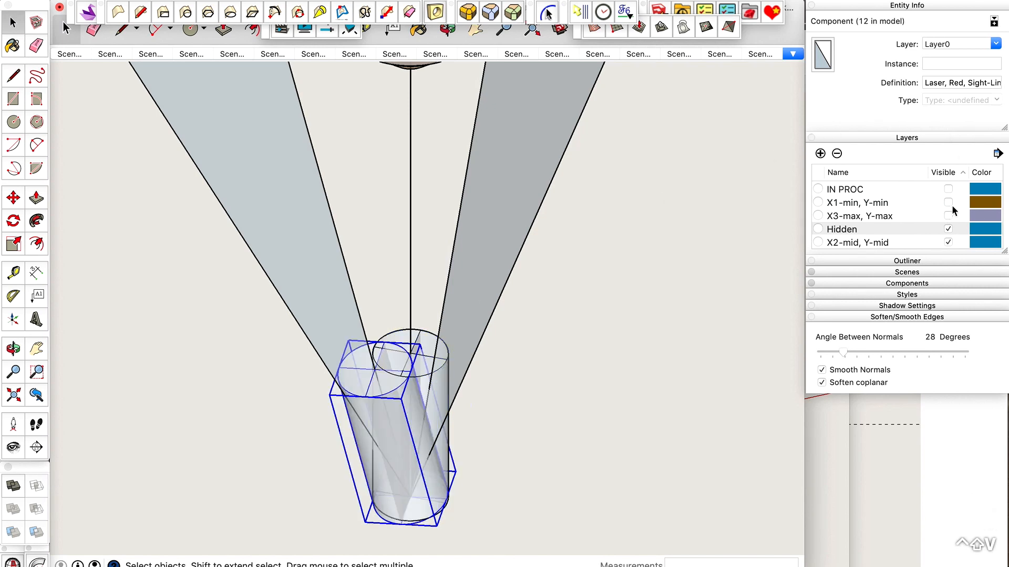
Make the IN PROC layer visible and assign the first tilted laser copy to Layer0.
{"action": "left_click", "coordinate": [949, 189]}
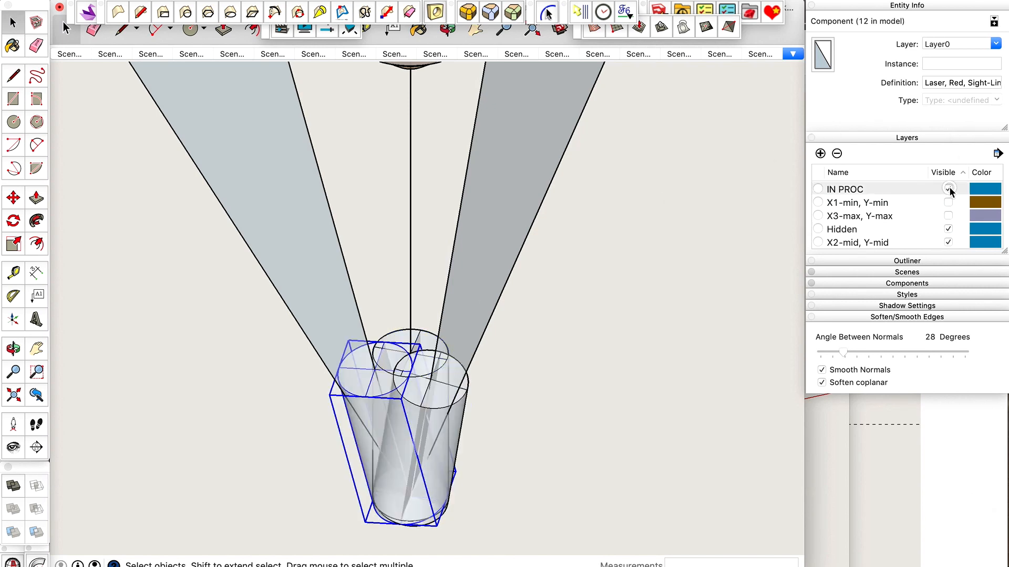
{"action": "left_click", "coordinate": [436, 398]}
{"action": "left_click", "coordinate": [997, 45]}
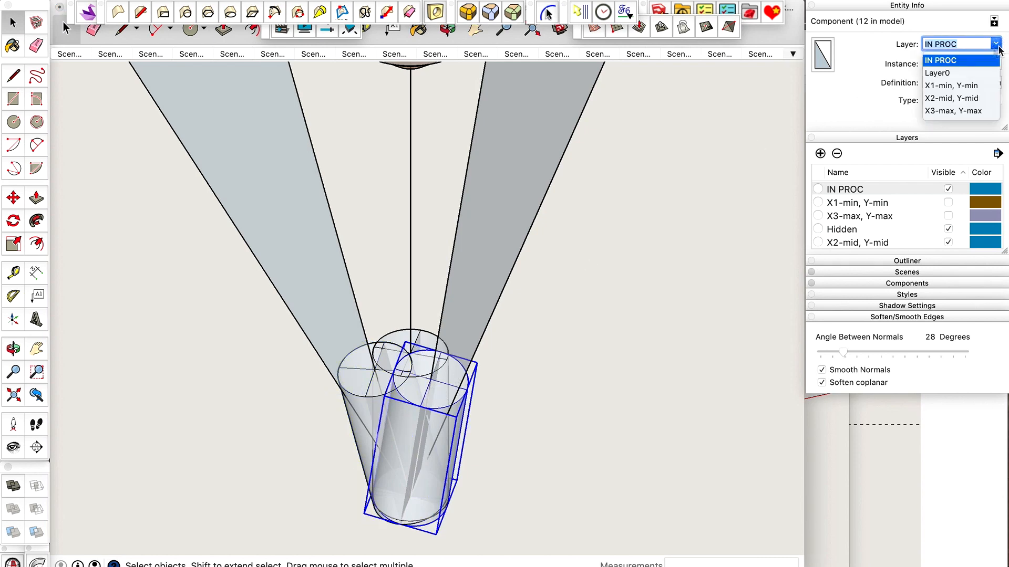
{"action": "left_click", "coordinate": [956, 74]}
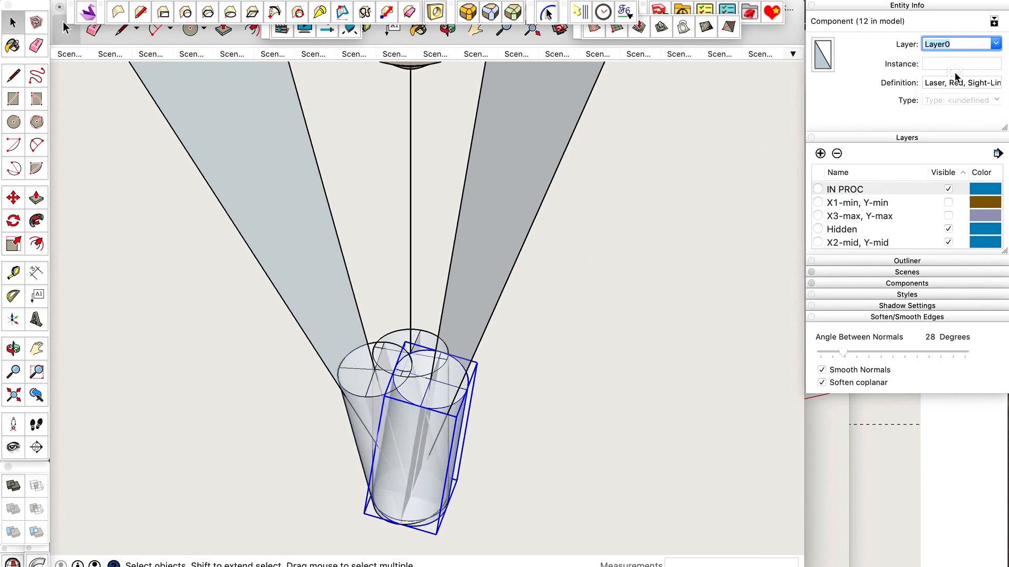
{"action": "left_click", "coordinate": [556, 400]}
Assign the upright original laser component to the IN PROC layer and hide that layer.
{"action": "left_click", "coordinate": [418, 338]}
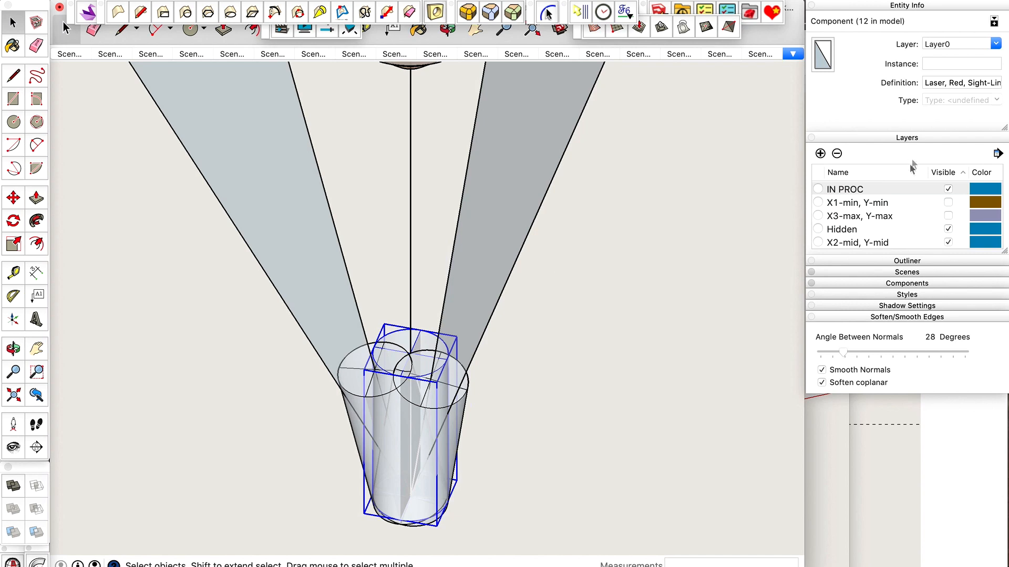
{"action": "left_click", "coordinate": [996, 44]}
{"action": "left_click", "coordinate": [960, 60]}
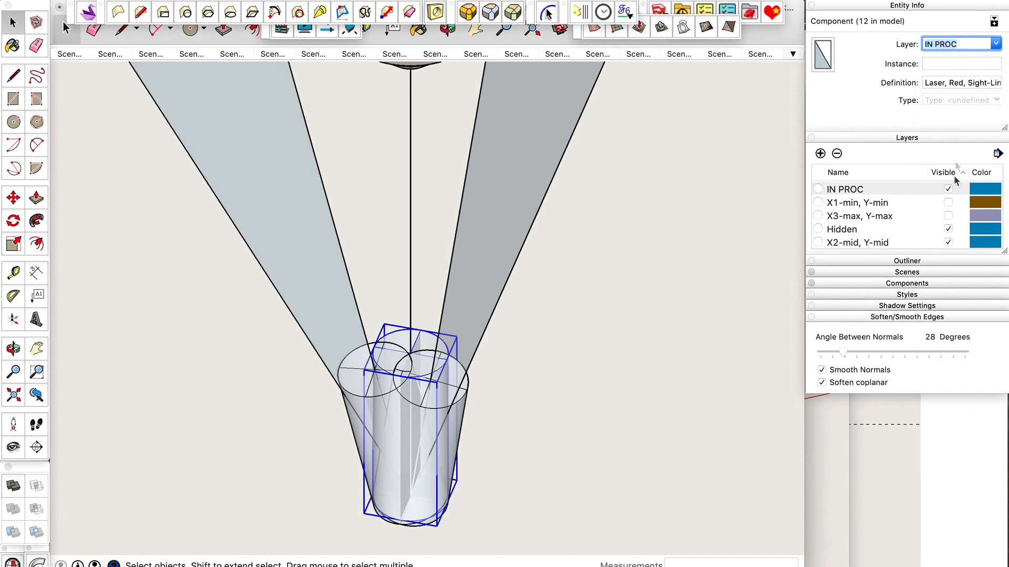
{"action": "left_click", "coordinate": [949, 189]}
{"action": "left_click", "coordinate": [561, 482]}
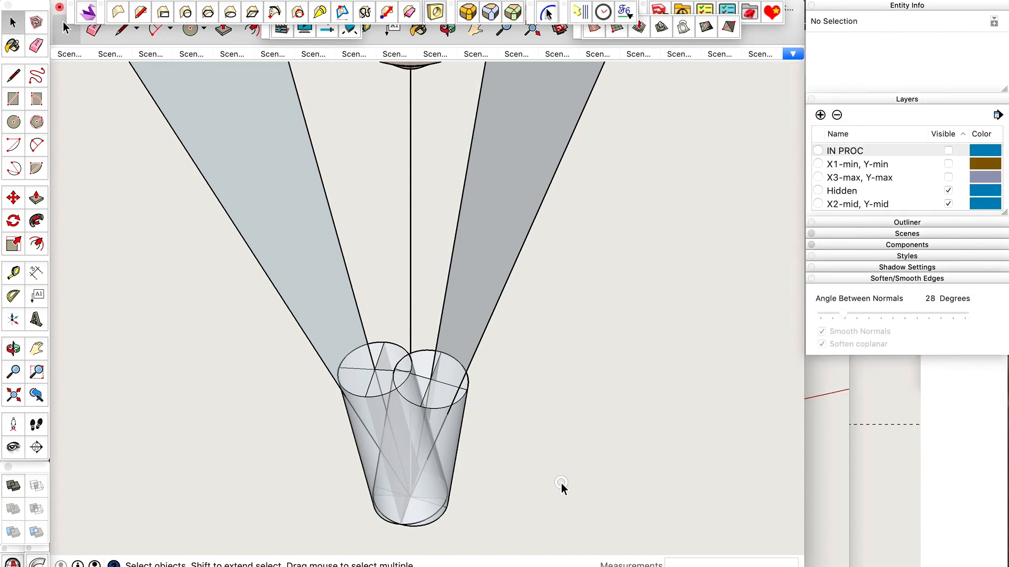
Turn X-ray view off and examine the two tilted laser components against their reference faces below the nozzle.
{"action": "key", "text": "x"}
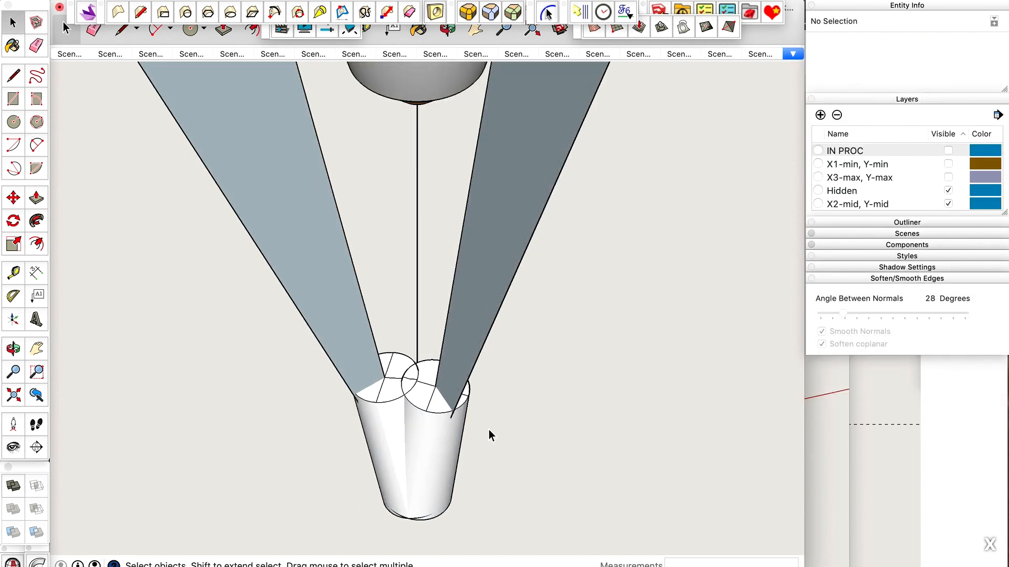
{"action": "key", "text": "o"}
{"action": "left_click_drag", "start_coordinate": [489, 428], "coordinate": [509, 419]}
{"action": "scroll", "coordinate": [419, 416], "scroll_direction": "down", "scroll_amount": 5}
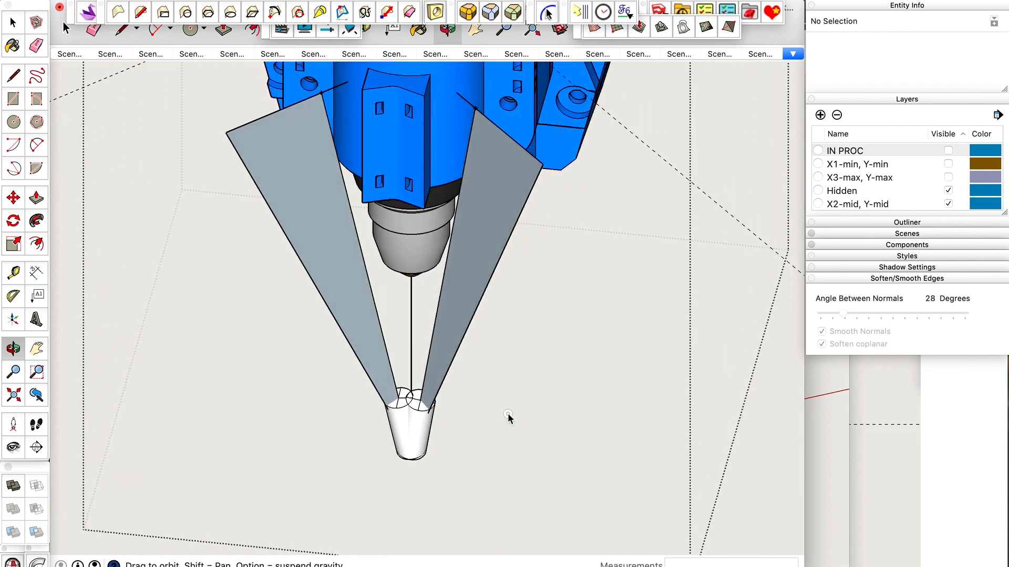
{"action": "scroll", "coordinate": [433, 419], "scroll_direction": "up", "scroll_amount": 5}
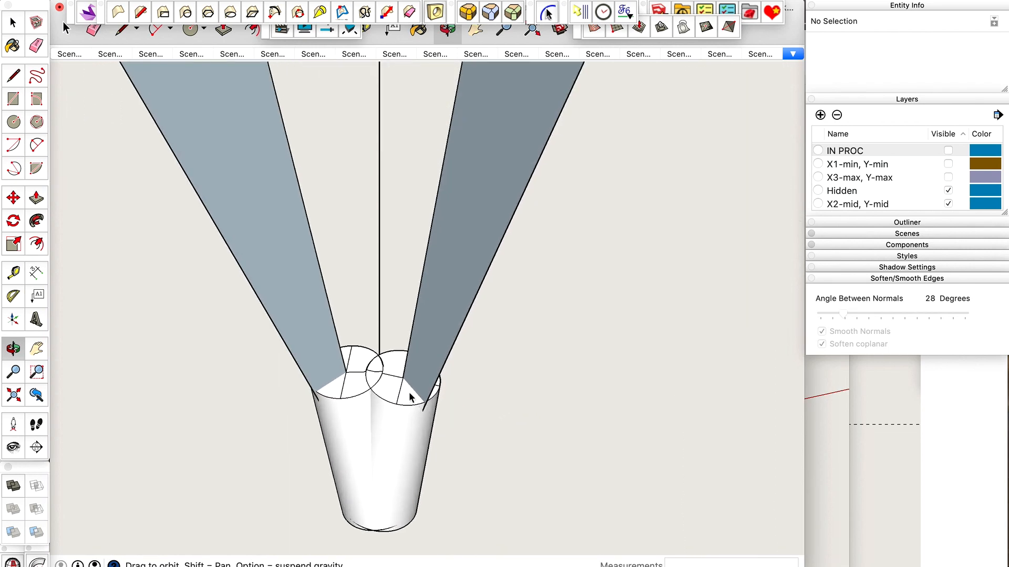
{"action": "scroll", "coordinate": [409, 398], "scroll_direction": "down", "scroll_amount": 4}
{"action": "scroll", "coordinate": [399, 419], "scroll_direction": "down", "scroll_amount": 2}
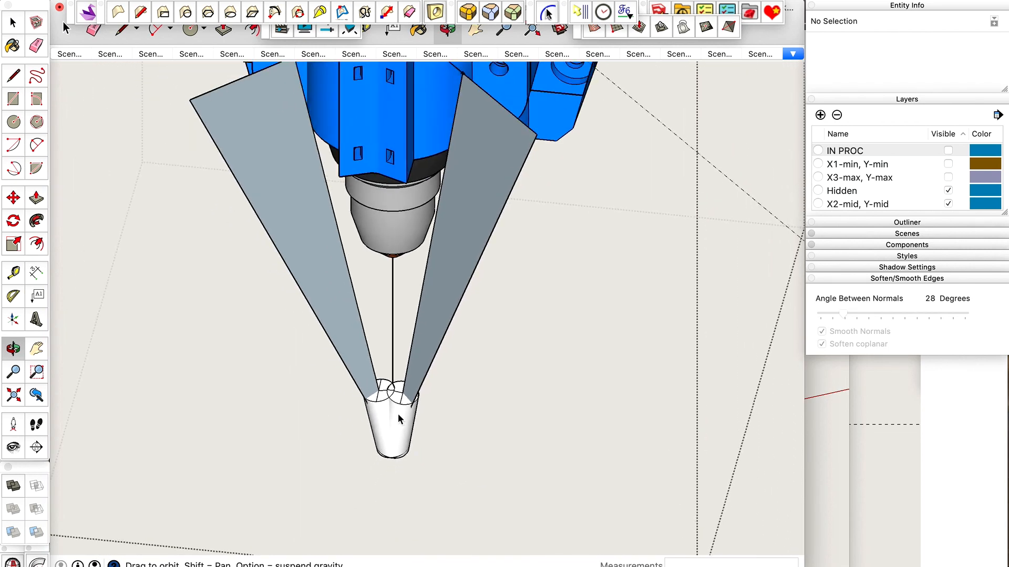
{"action": "scroll", "coordinate": [399, 419], "scroll_direction": "down", "scroll_amount": 2}
{"action": "scroll", "coordinate": [400, 419], "scroll_direction": "up", "scroll_amount": 4}
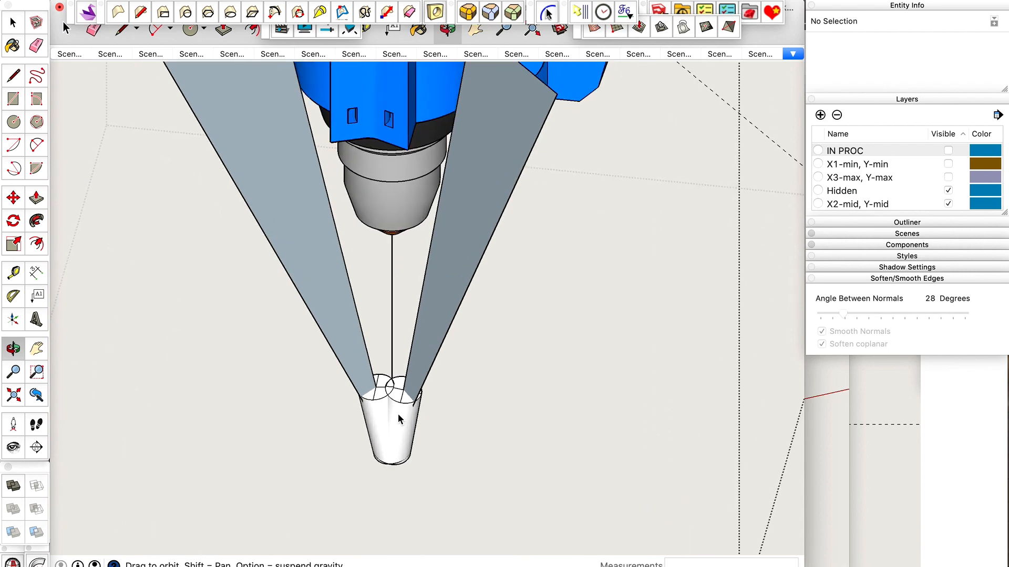
{"action": "scroll", "coordinate": [399, 419], "scroll_direction": "up", "scroll_amount": 2}
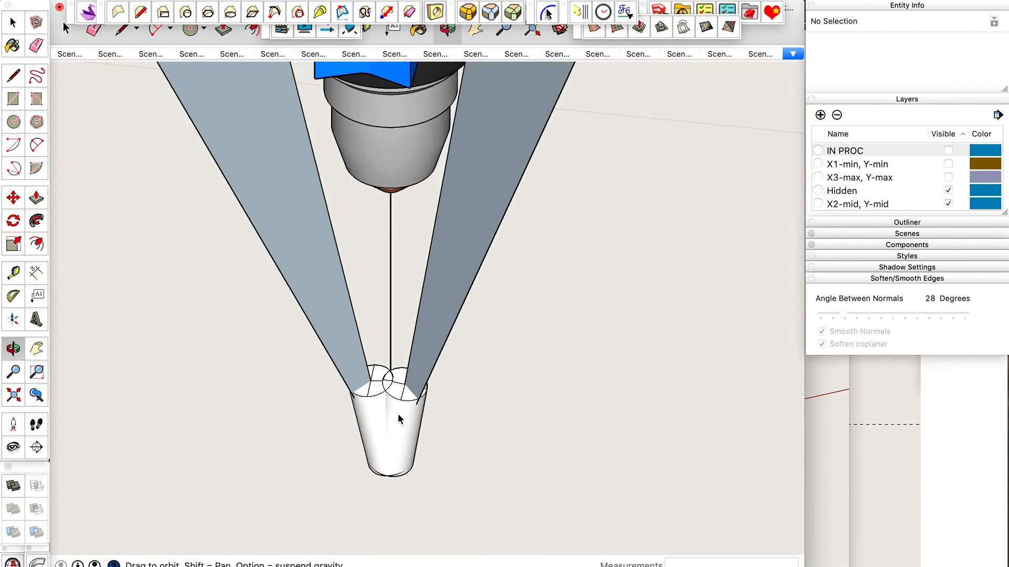
{"action": "scroll", "coordinate": [398, 418], "scroll_direction": "up", "scroll_amount": 3}
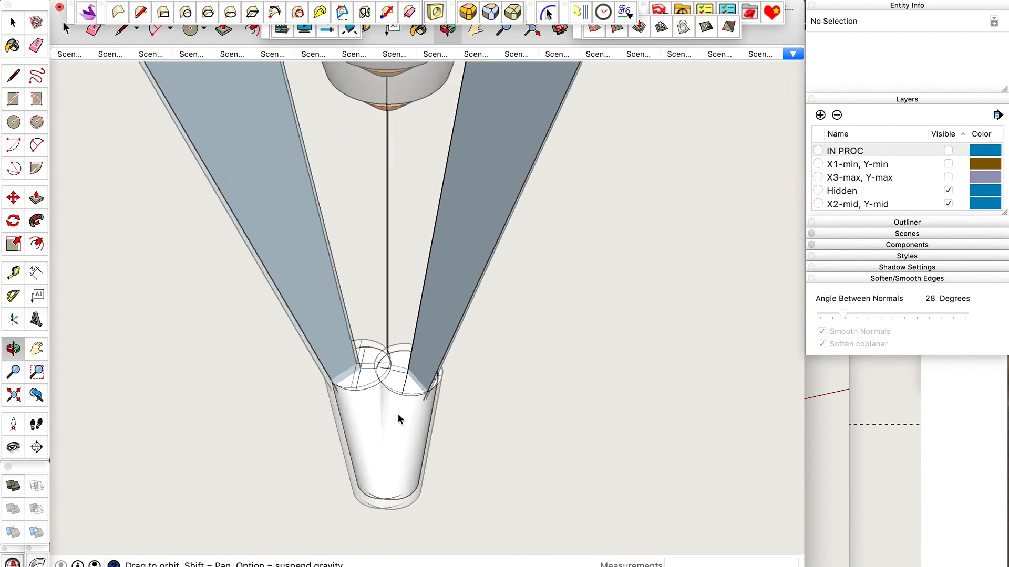
Select the first tilted laser component and create a guide line along the inner edge of its reference face.
{"action": "key", "text": "space"}
{"action": "left_click", "coordinate": [400, 399]}
{"action": "scroll", "coordinate": [397, 399], "scroll_direction": "down", "scroll_amount": 3}
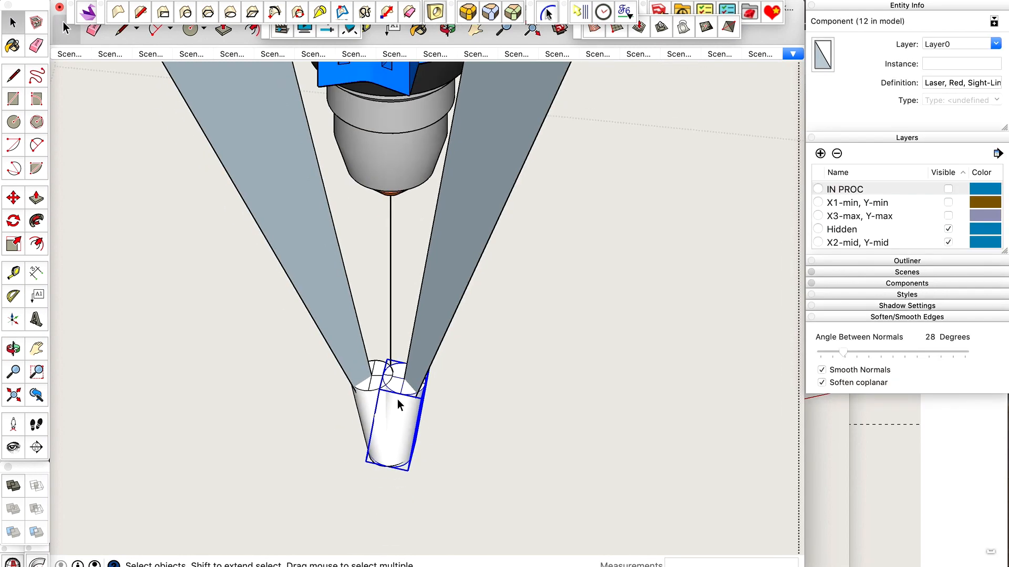
{"action": "scroll", "coordinate": [397, 399], "scroll_direction": "up", "scroll_amount": 1}
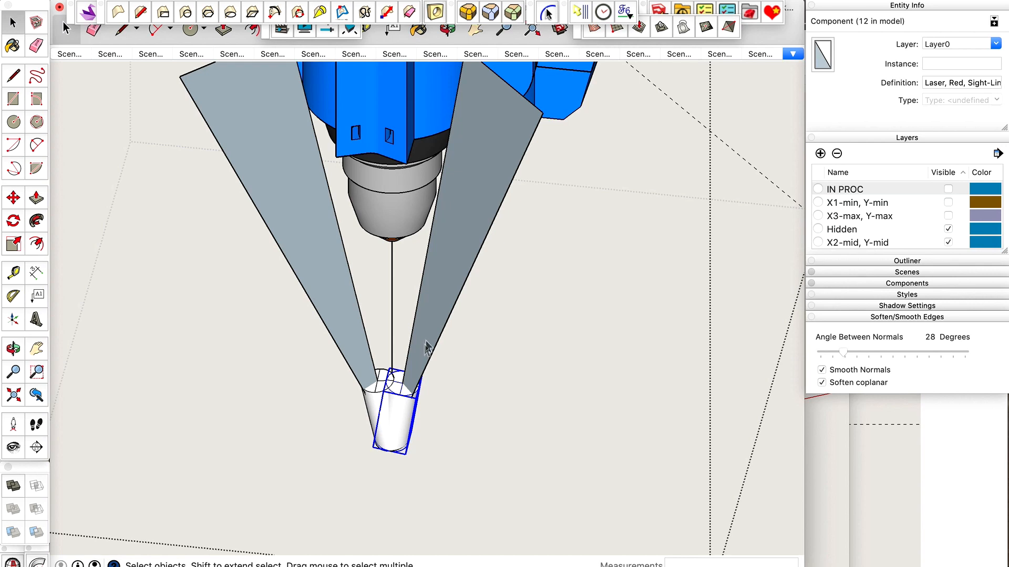
{"action": "key", "text": "t"}
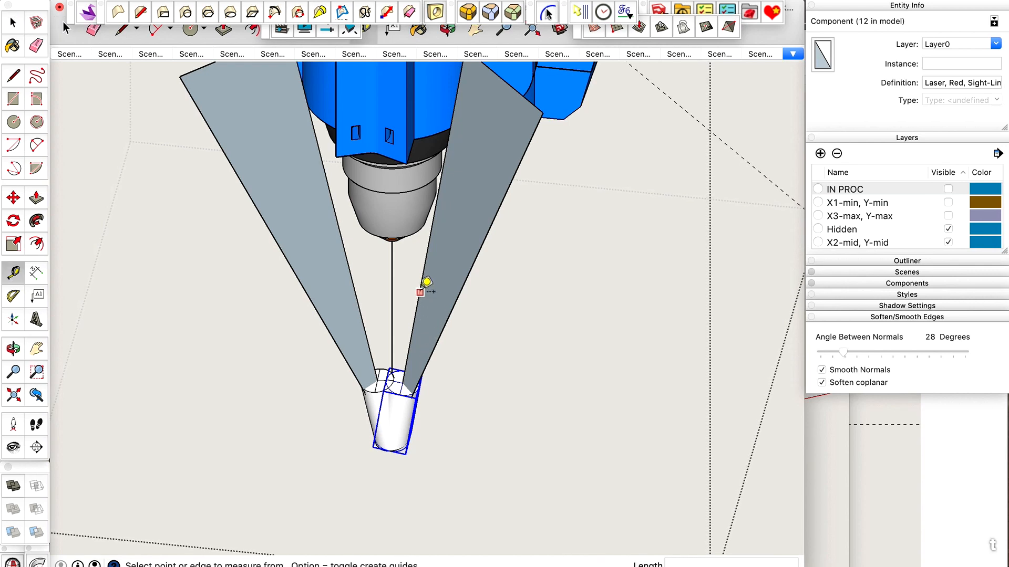
{"action": "left_click", "coordinate": [415, 315]}
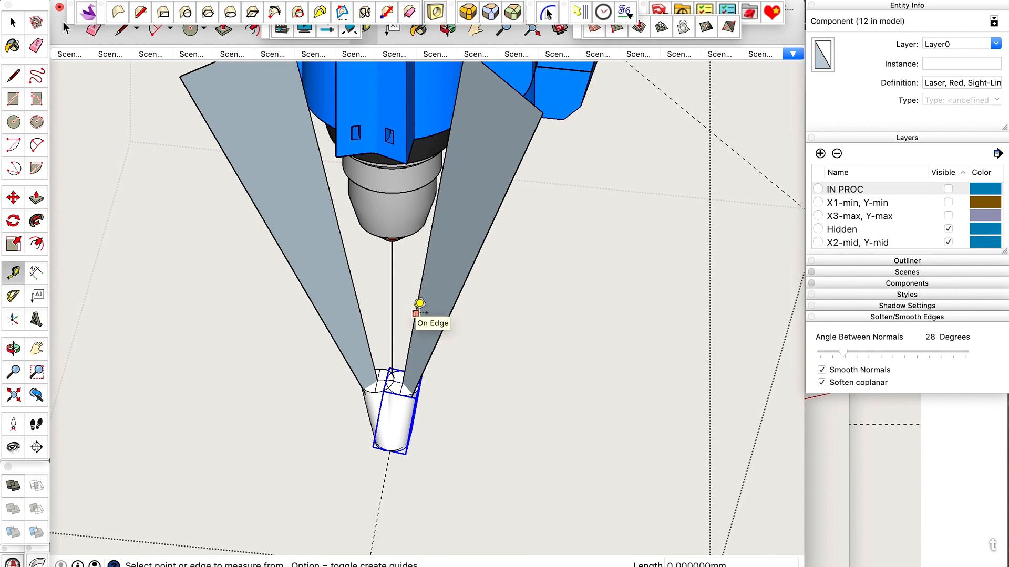
{"action": "key", "text": "space"}
{"action": "scroll", "coordinate": [385, 503], "scroll_direction": "down", "scroll_amount": 3}
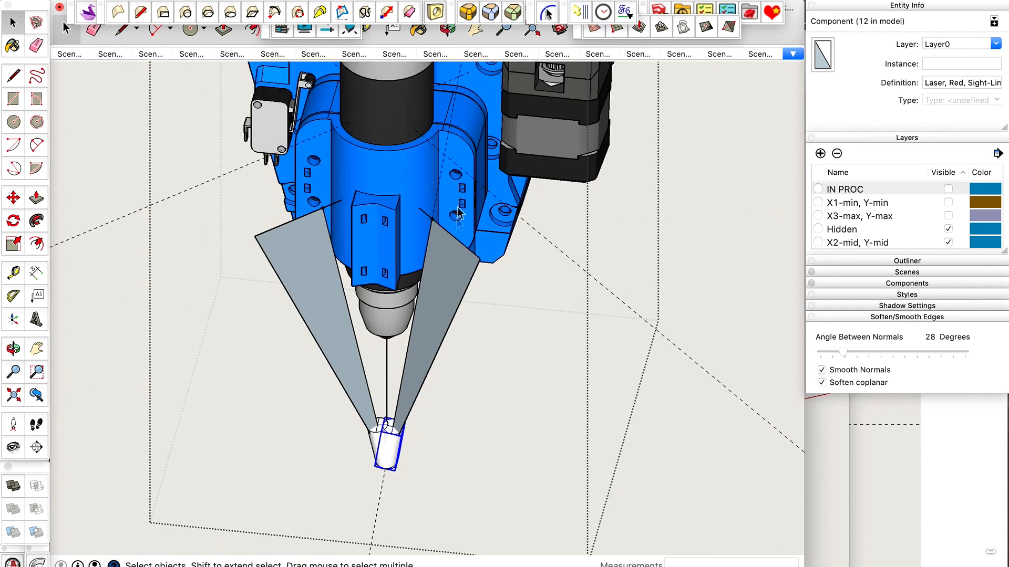
Move the selected laser component by its top centre point up along the reference face's inner edge to the face's upper inner corner.
{"action": "scroll", "coordinate": [389, 444], "scroll_direction": "up", "scroll_amount": 5}
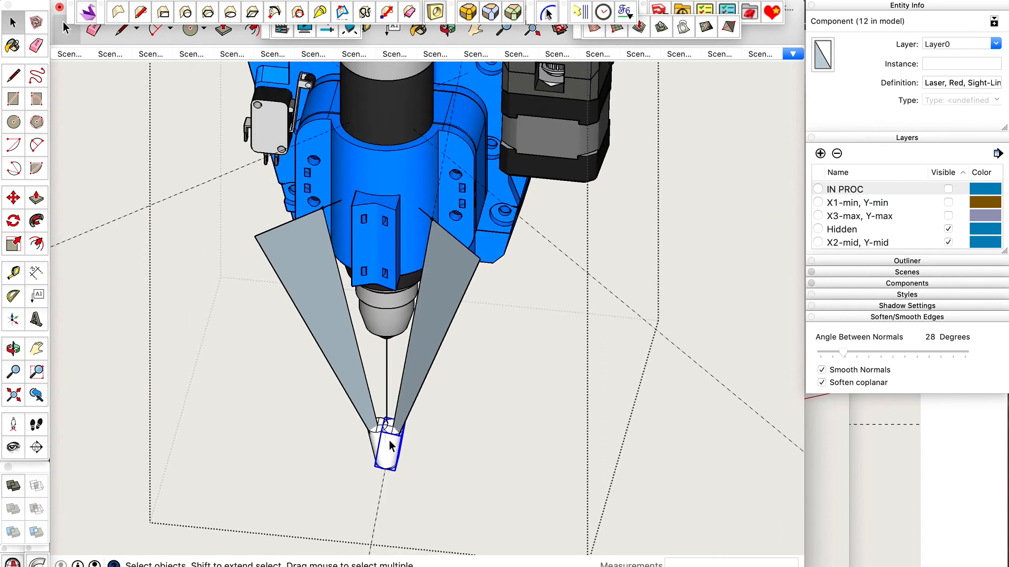
{"action": "scroll", "coordinate": [395, 426], "scroll_direction": "down", "scroll_amount": 3}
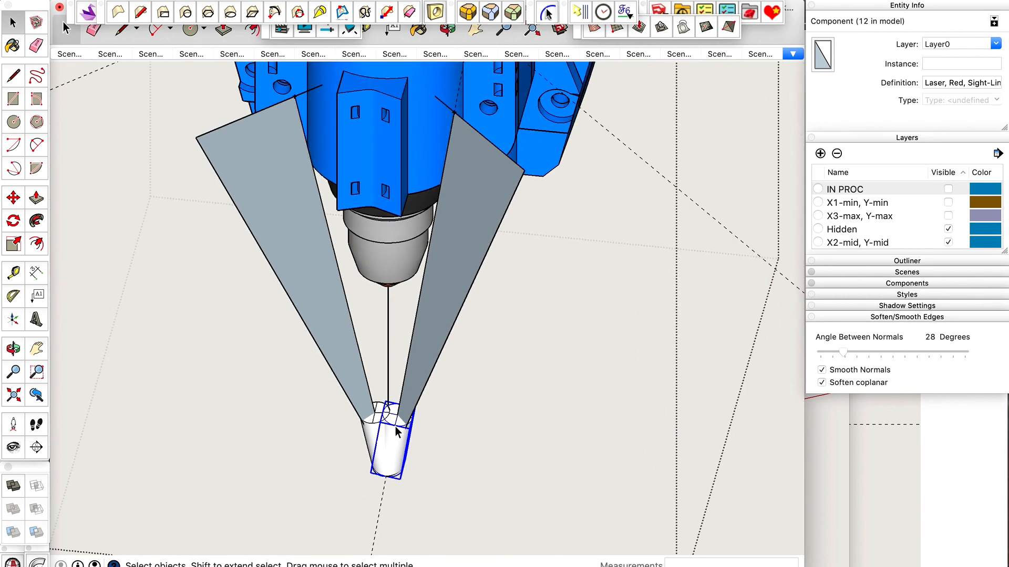
{"action": "scroll", "coordinate": [395, 427], "scroll_direction": "up", "scroll_amount": 4}
{"action": "scroll", "coordinate": [395, 426], "scroll_direction": "up", "scroll_amount": 1}
{"action": "key", "text": "m"}
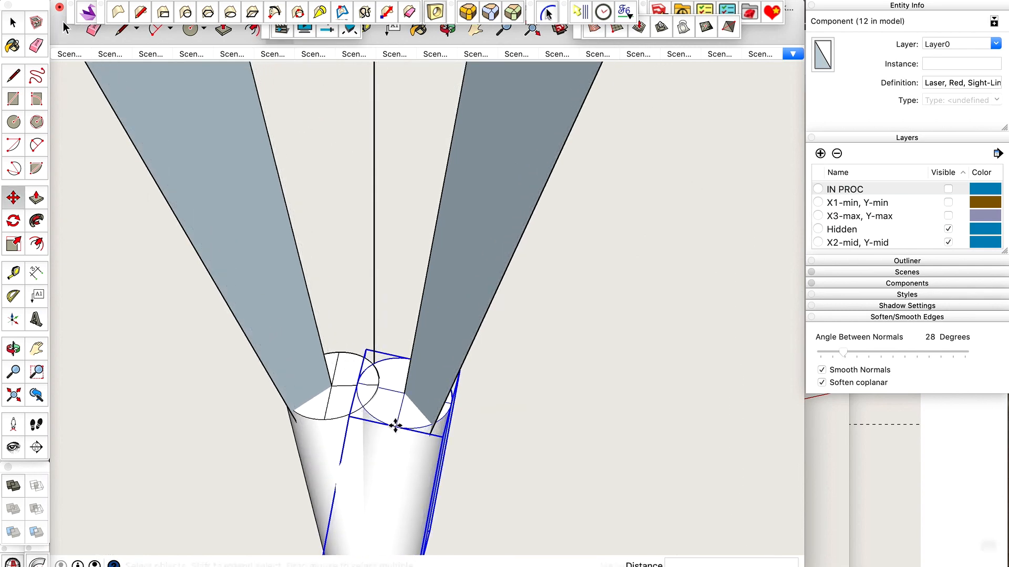
{"action": "left_click", "coordinate": [405, 394]}
{"action": "scroll", "coordinate": [405, 386], "scroll_direction": "down", "scroll_amount": 3}
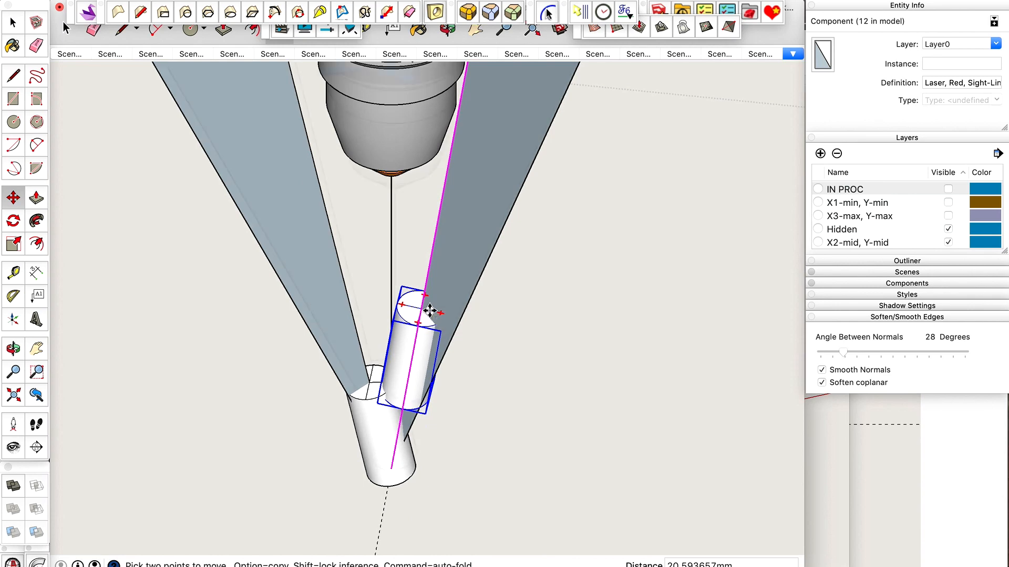
{"action": "scroll", "coordinate": [426, 315], "scroll_direction": "down", "scroll_amount": 2}
{"action": "scroll", "coordinate": [430, 311], "scroll_direction": "down", "scroll_amount": 2}
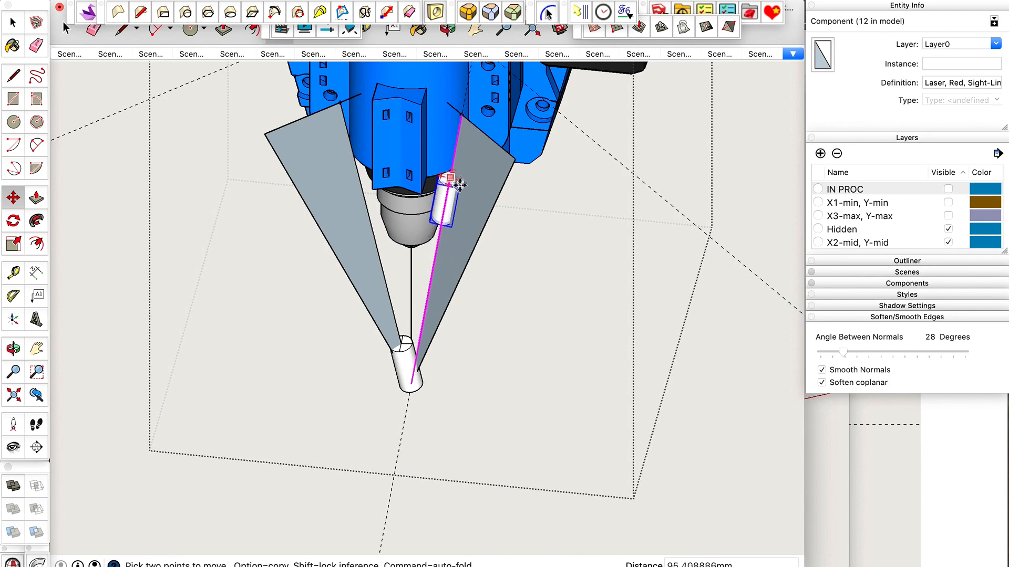
{"action": "scroll", "coordinate": [452, 124], "scroll_direction": "up", "scroll_amount": 5}
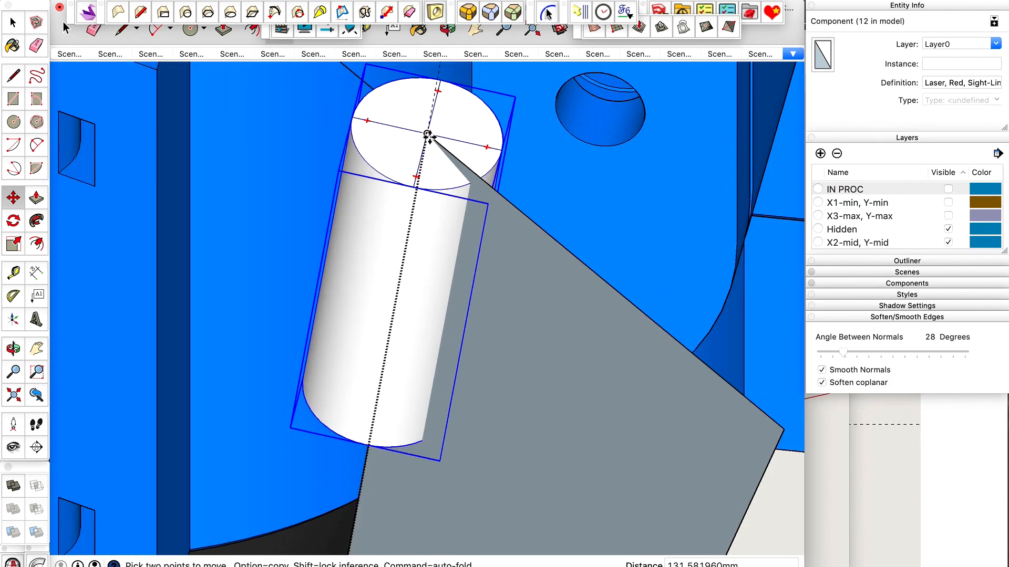
{"action": "left_click", "coordinate": [428, 133]}
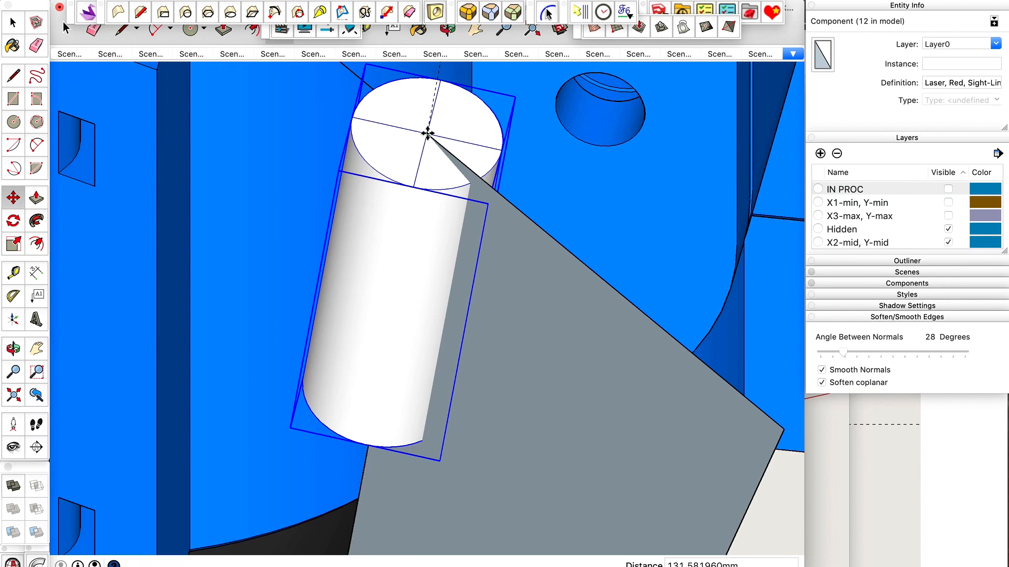
{"action": "key", "text": "space"}
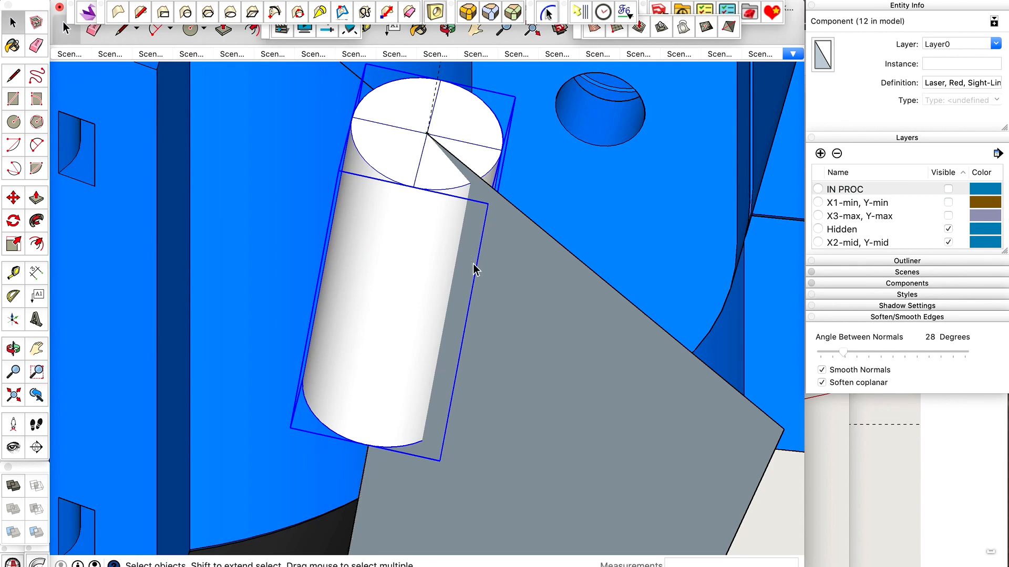
Examine from several angles how the moved laser component sits against the blue mount and its reference face.
{"action": "scroll", "coordinate": [473, 265], "scroll_direction": "down", "scroll_amount": 6}
{"action": "key", "text": "o"}
{"action": "left_click_drag", "start_coordinate": [474, 262], "coordinate": [534, 118]}
{"action": "left_click_drag", "start_coordinate": [506, 249], "coordinate": [584, 289]}
{"action": "scroll", "coordinate": [427, 294], "scroll_direction": "up", "scroll_amount": 6}
{"action": "left_click_drag", "start_coordinate": [427, 294], "coordinate": [415, 233]}
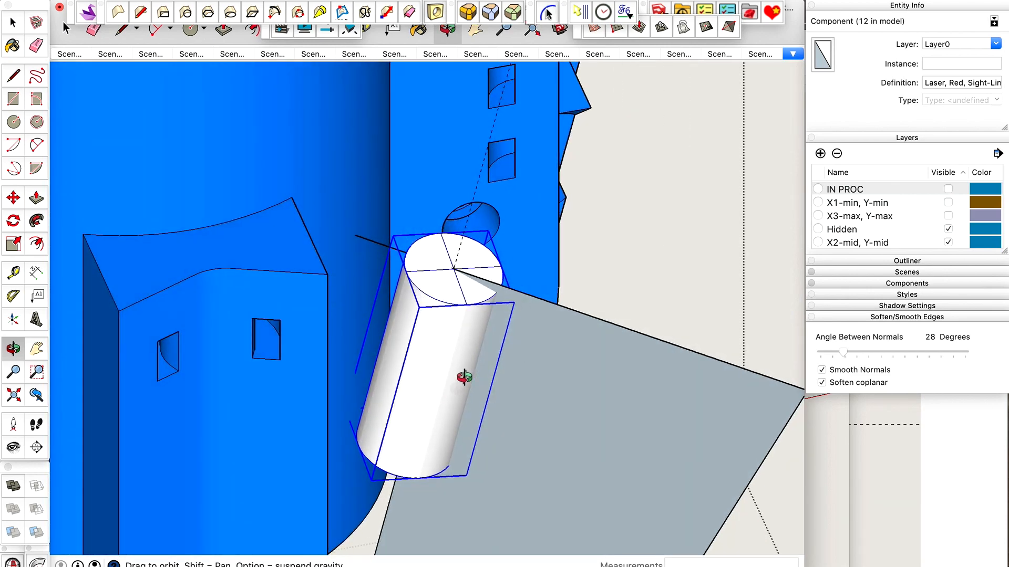
{"action": "left_click_drag", "start_coordinate": [438, 392], "coordinate": [362, 332]}
{"action": "scroll", "coordinate": [398, 299], "scroll_direction": "down", "scroll_amount": 6}
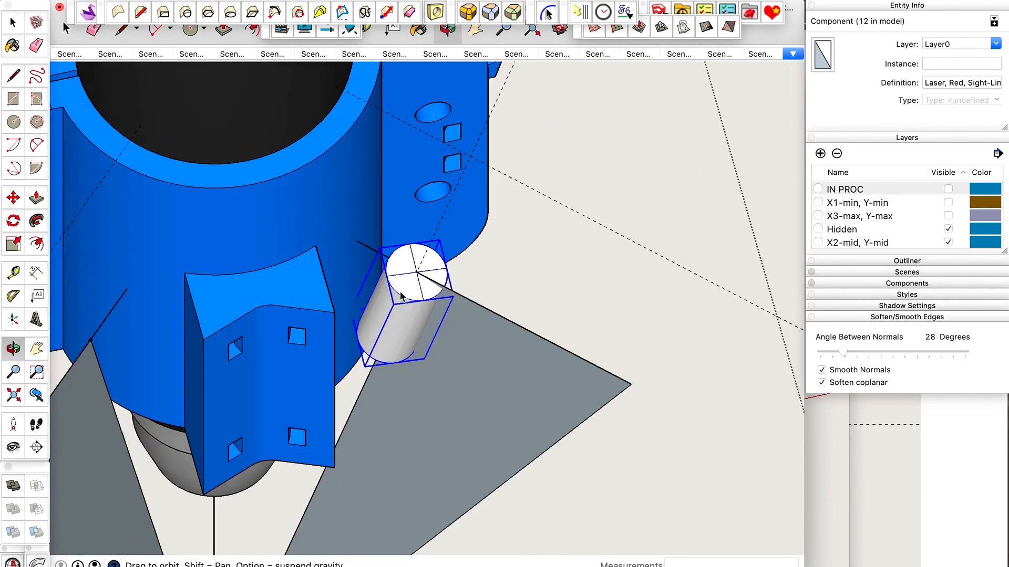
{"action": "left_click_drag", "start_coordinate": [429, 251], "coordinate": [389, 291]}
{"action": "scroll", "coordinate": [386, 295], "scroll_direction": "up", "scroll_amount": 5}
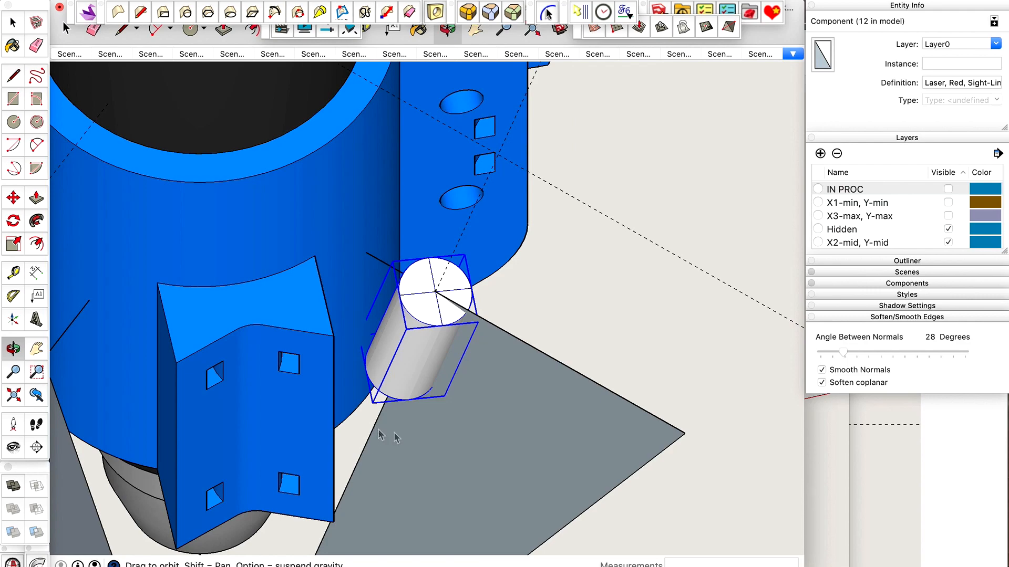
{"action": "scroll", "coordinate": [479, 325], "scroll_direction": "down", "scroll_amount": 5}
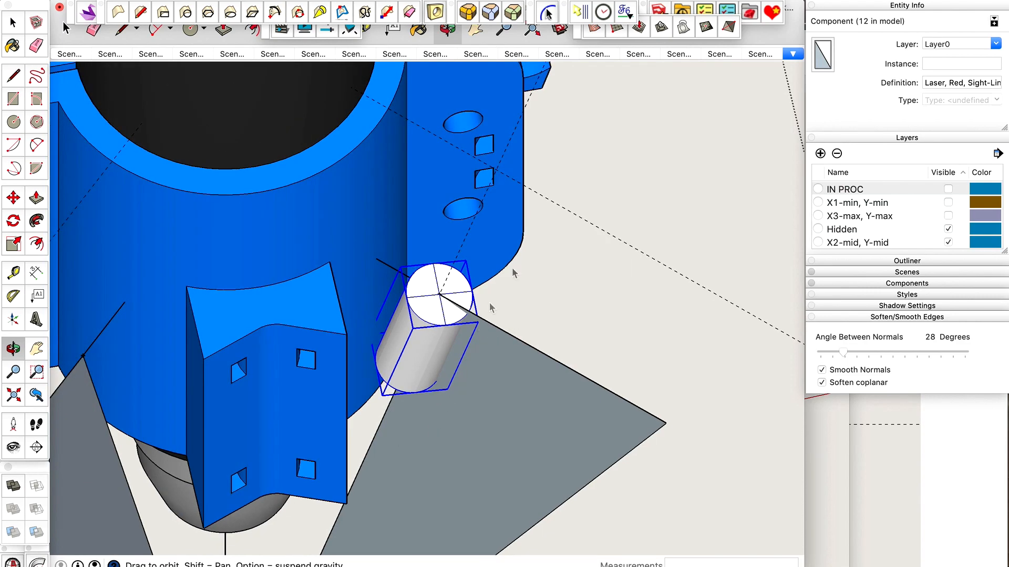
{"action": "scroll", "coordinate": [494, 339], "scroll_direction": "up", "scroll_amount": 2}
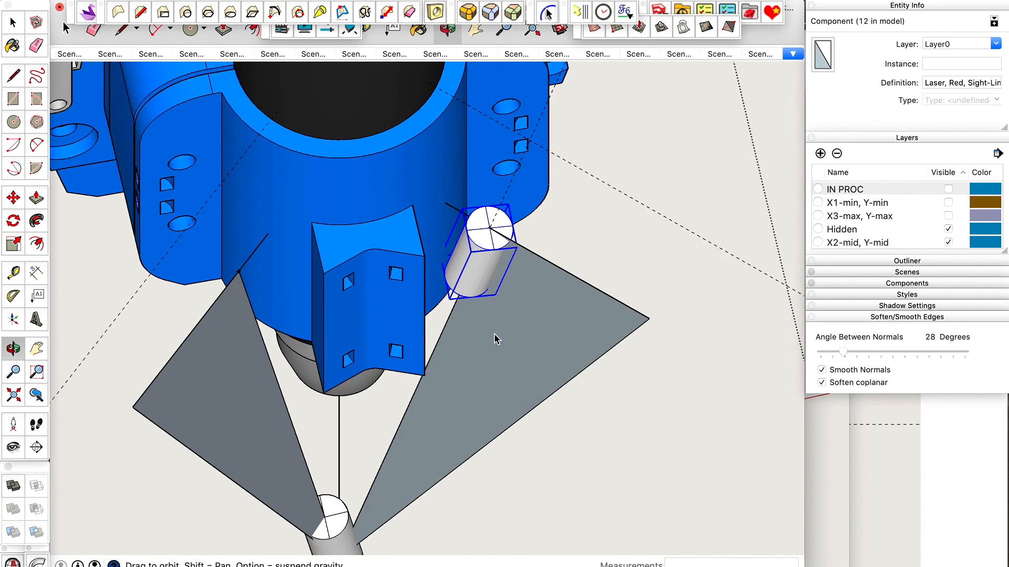
Undo the laser component's move along the reference face.
{"action": "key", "text": "super+z"}
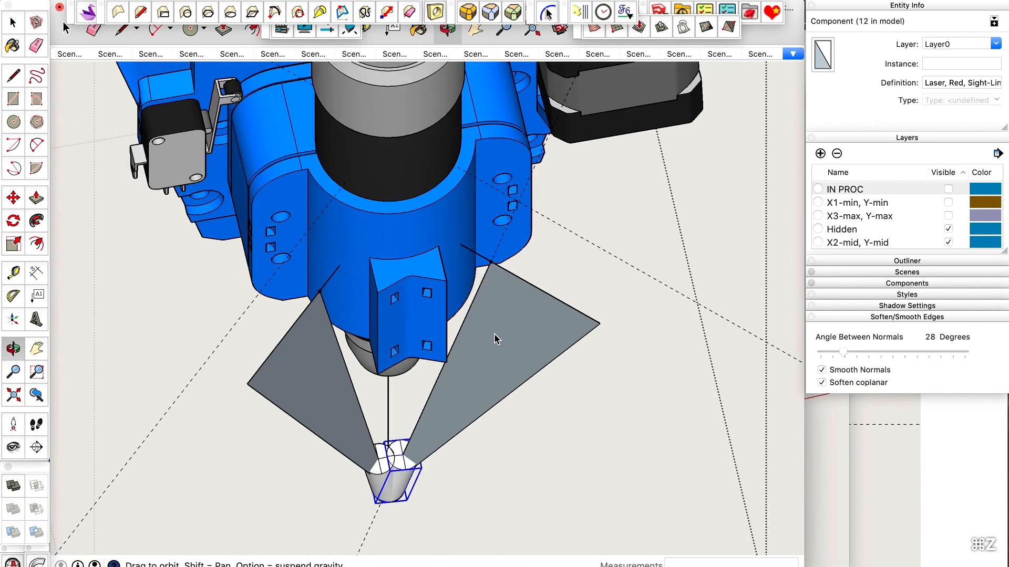
{"action": "scroll", "coordinate": [421, 474], "scroll_direction": "up", "scroll_amount": 3}
{"action": "key", "text": "space"}
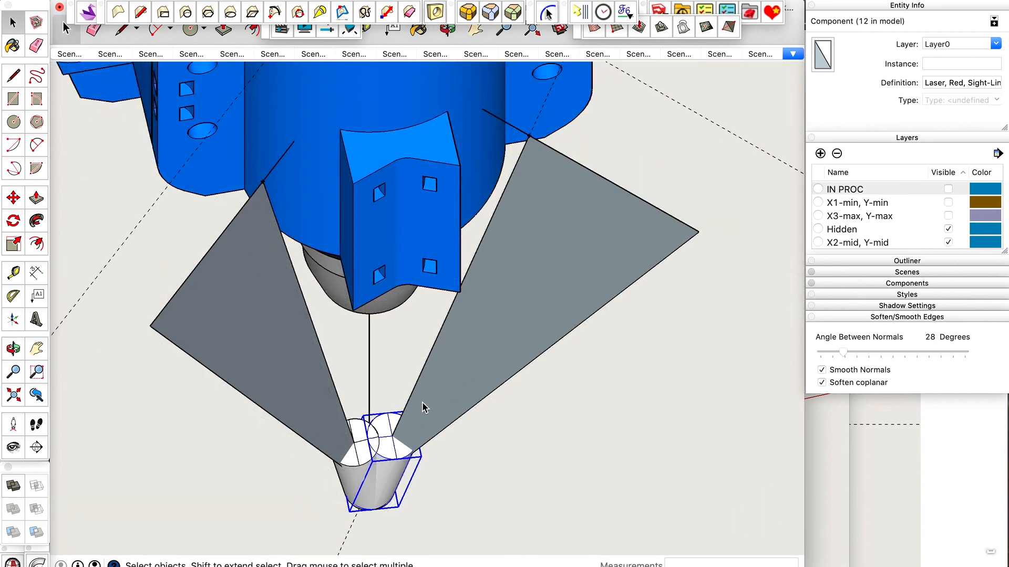
Turn on X-ray view and place a guide point on the selected laser's reference face, 5 mm outward along the top edge from its inner corner.
{"action": "key", "text": "x"}
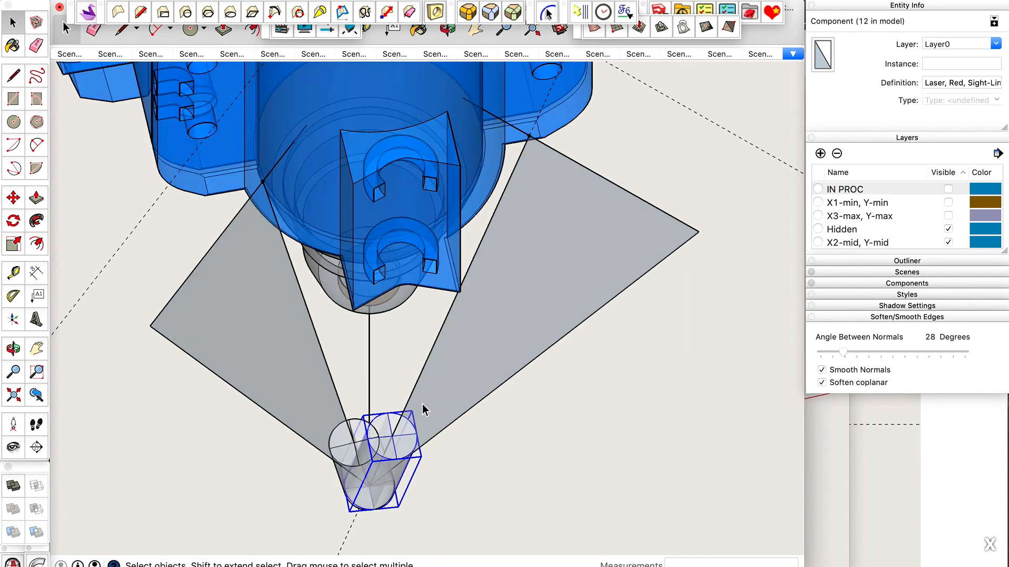
{"action": "scroll", "coordinate": [363, 515], "scroll_direction": "up", "scroll_amount": 5}
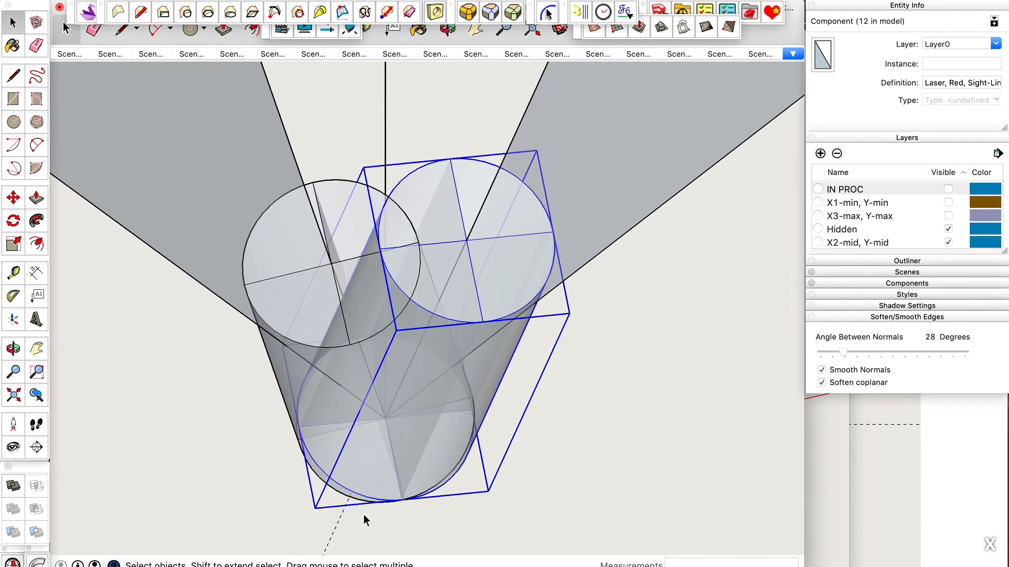
{"action": "scroll", "coordinate": [363, 515], "scroll_direction": "down", "scroll_amount": 6}
{"action": "scroll", "coordinate": [505, 200], "scroll_direction": "up", "scroll_amount": 6}
{"action": "scroll", "coordinate": [506, 199], "scroll_direction": "up", "scroll_amount": 2}
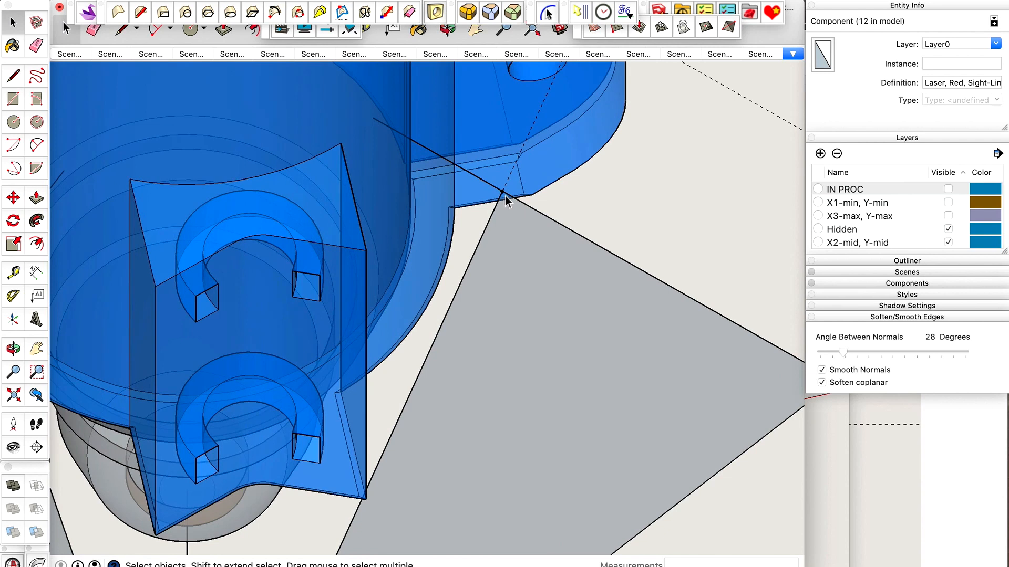
{"action": "key", "text": "t"}
{"action": "left_click", "coordinate": [502, 191]}
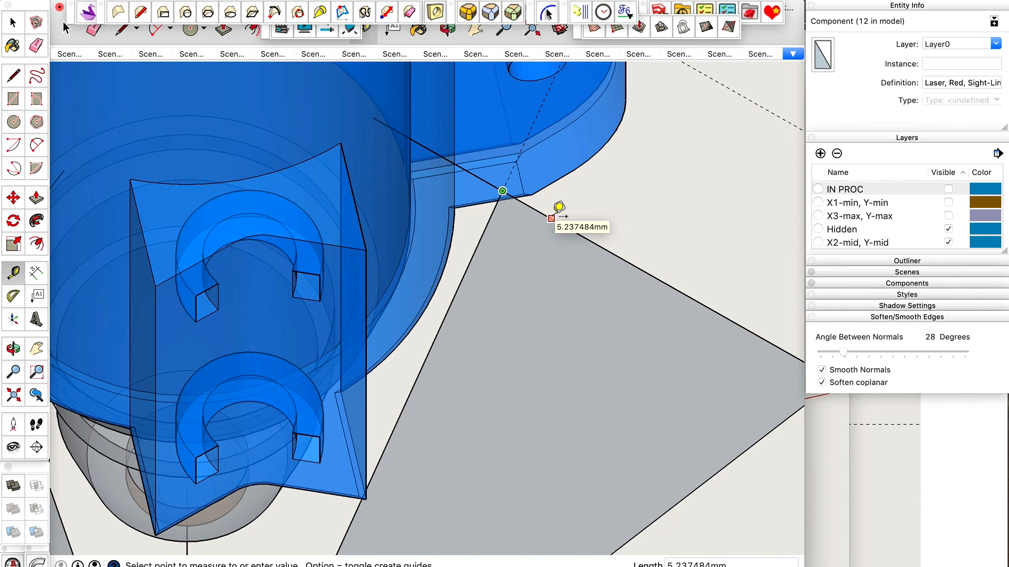
{"action": "type", "text": "5"}
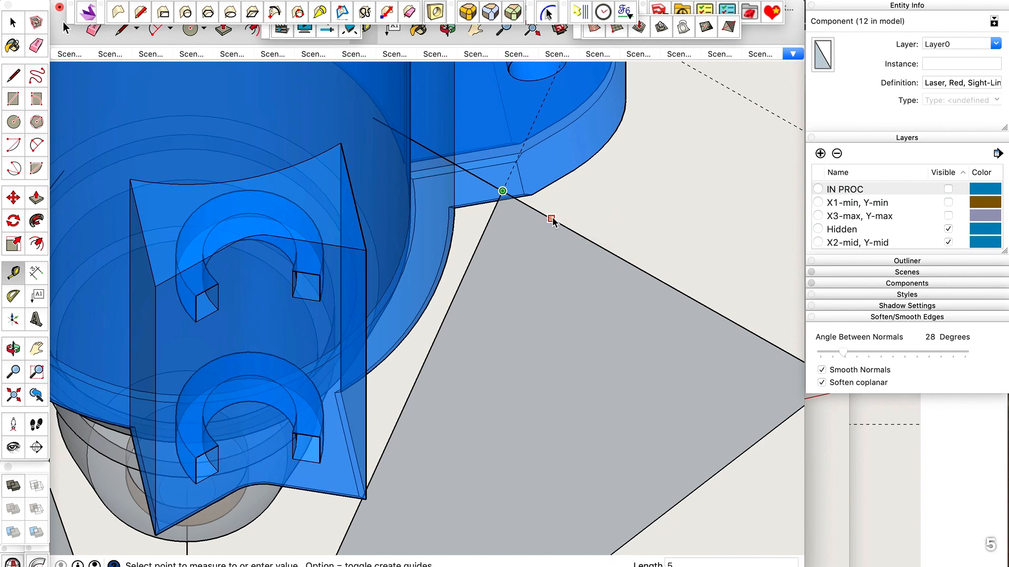
{"action": "key", "text": "Return"}
{"action": "key", "text": "space"}
Examine the new guide point on the face's top edge relative to the blue mount's outline.
{"action": "scroll", "coordinate": [565, 214], "scroll_direction": "up", "scroll_amount": 3}
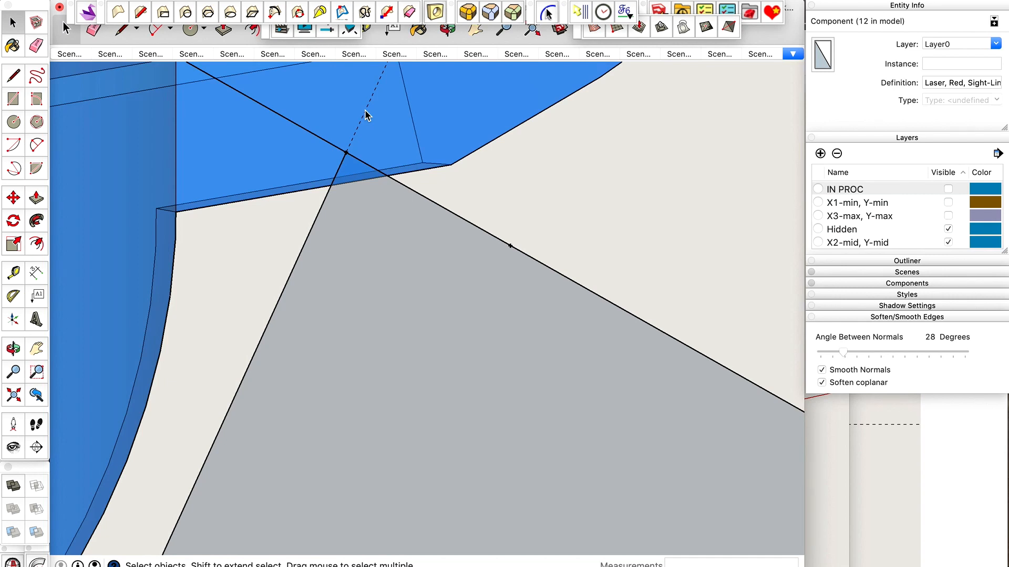
{"action": "scroll", "coordinate": [568, 245], "scroll_direction": "down", "scroll_amount": 2}
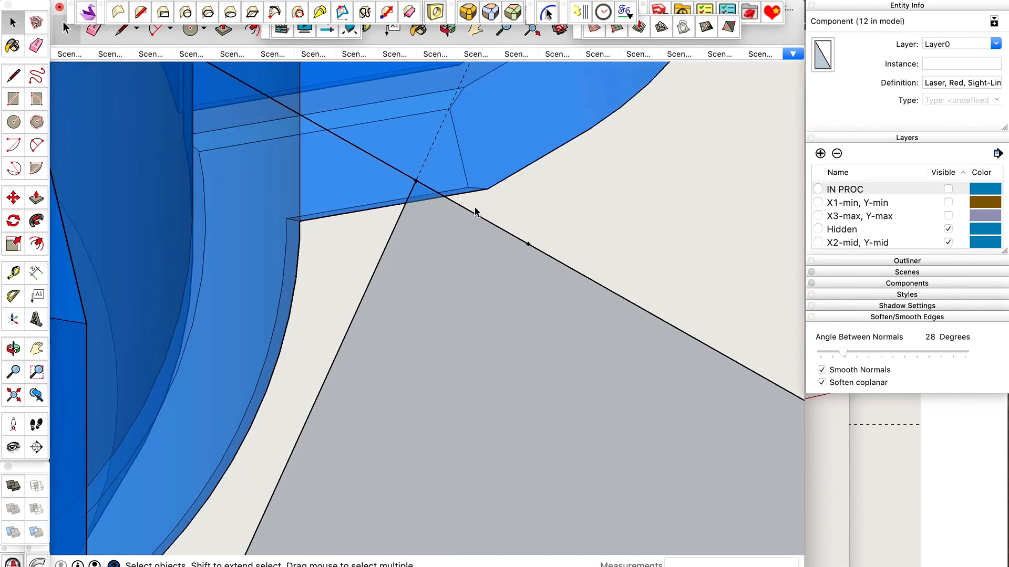
{"action": "scroll", "coordinate": [430, 294], "scroll_direction": "down", "scroll_amount": 2}
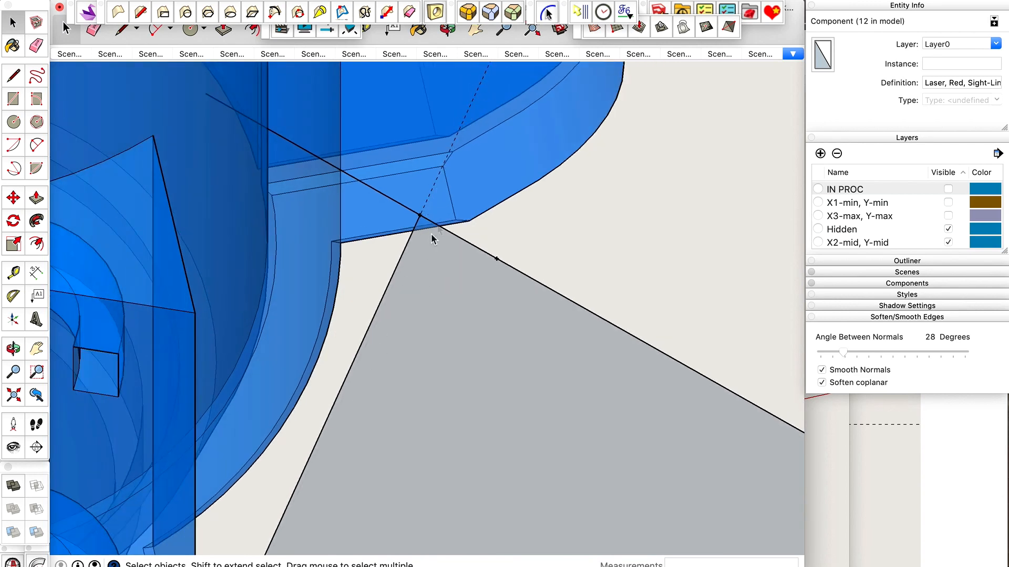
{"action": "scroll", "coordinate": [478, 292], "scroll_direction": "up", "scroll_amount": 3}
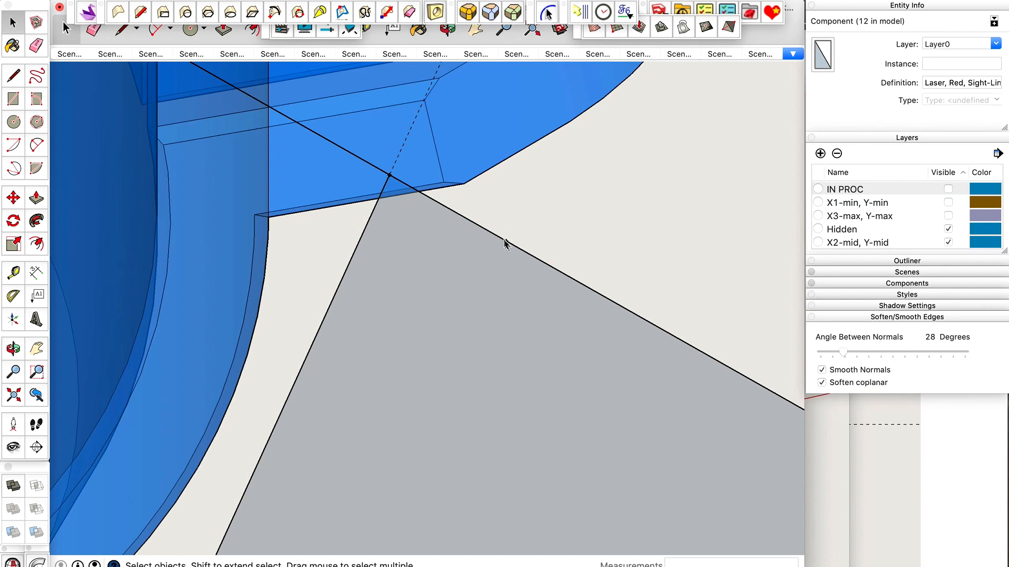
{"action": "scroll", "coordinate": [504, 240], "scroll_direction": "up", "scroll_amount": 5}
{"action": "scroll", "coordinate": [518, 262], "scroll_direction": "down", "scroll_amount": 3}
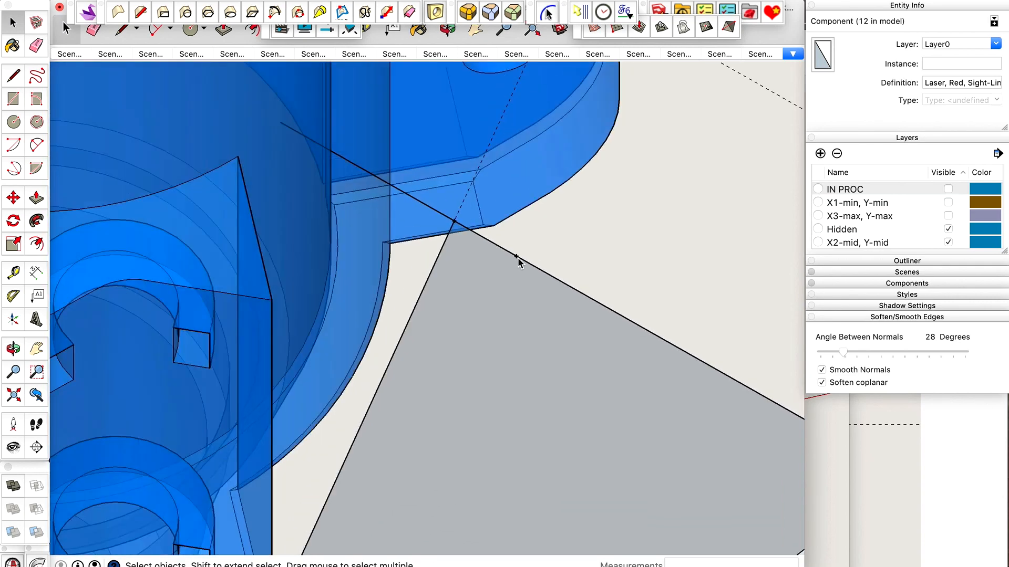
{"action": "scroll", "coordinate": [518, 263], "scroll_direction": "down", "scroll_amount": 5}
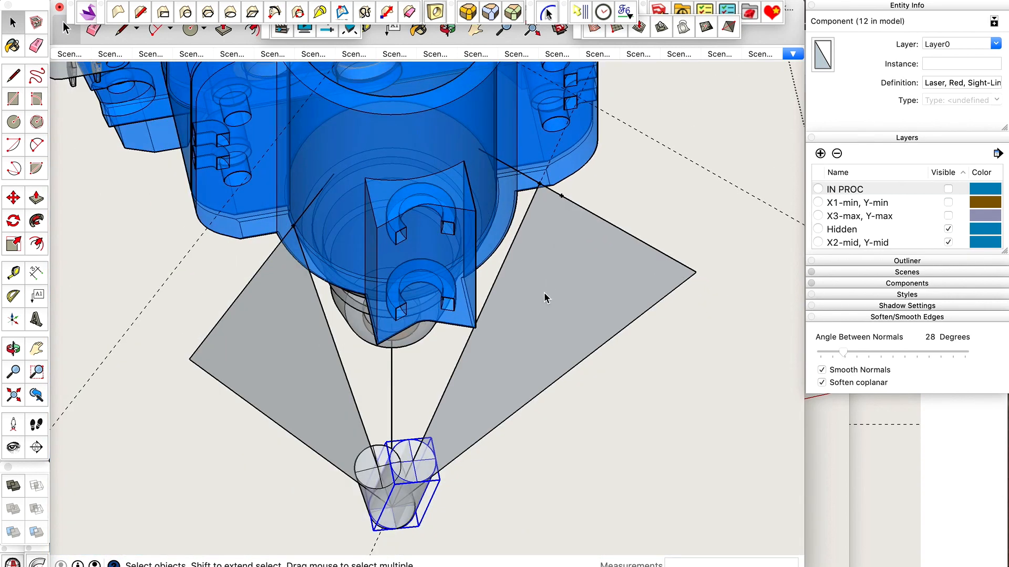
Place a matching guide point on the opposite reference face, 5 mm outward along its top edge from the inner corner.
{"action": "key", "text": "o"}
{"action": "left_click_drag", "start_coordinate": [540, 292], "coordinate": [383, 270]}
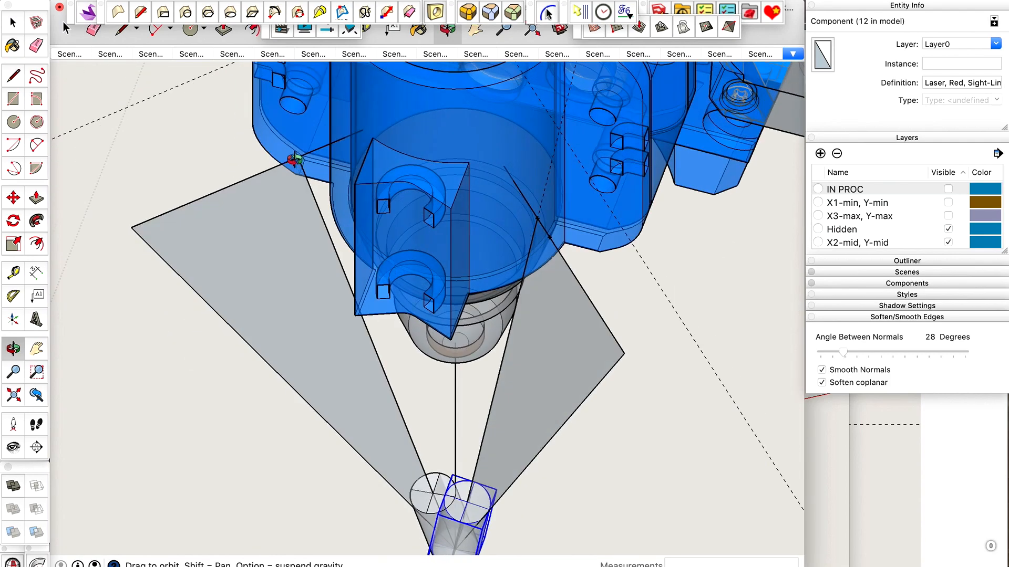
{"action": "scroll", "coordinate": [292, 159], "scroll_direction": "up", "scroll_amount": 8}
{"action": "key", "text": "t"}
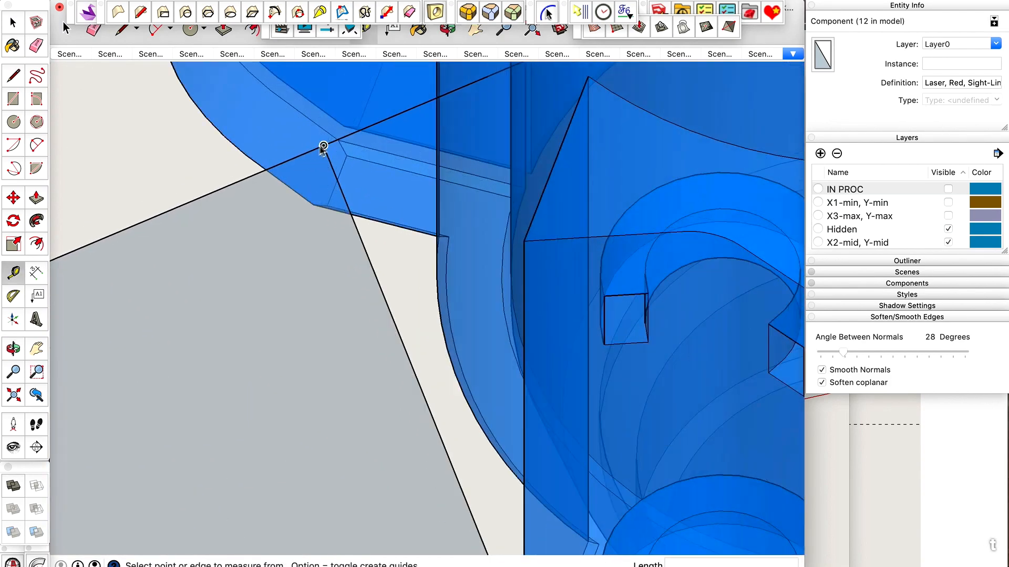
{"action": "left_click", "coordinate": [323, 145]}
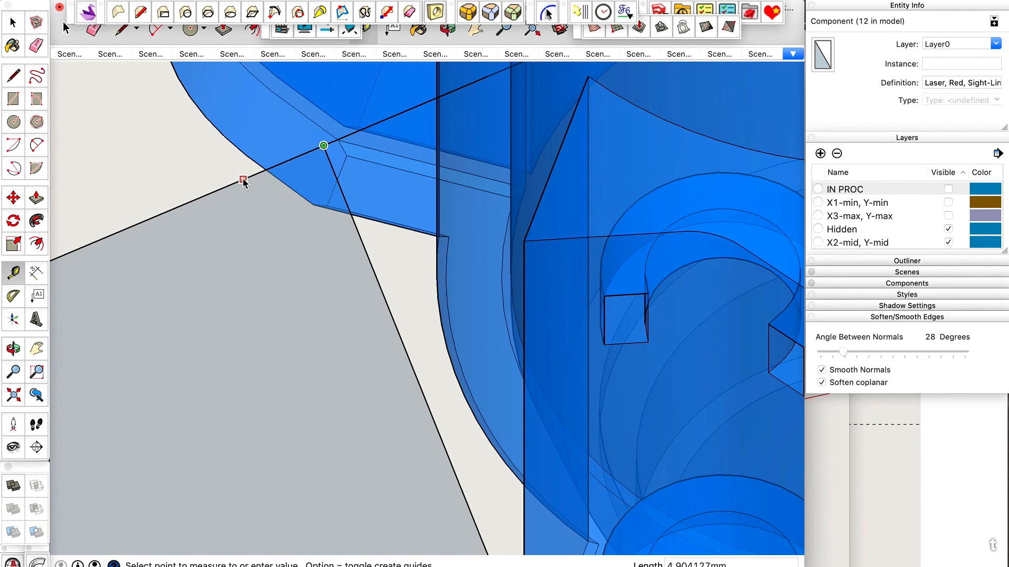
{"action": "type", "text": "5"}
{"action": "key", "text": "Return"}
{"action": "key", "text": "space"}
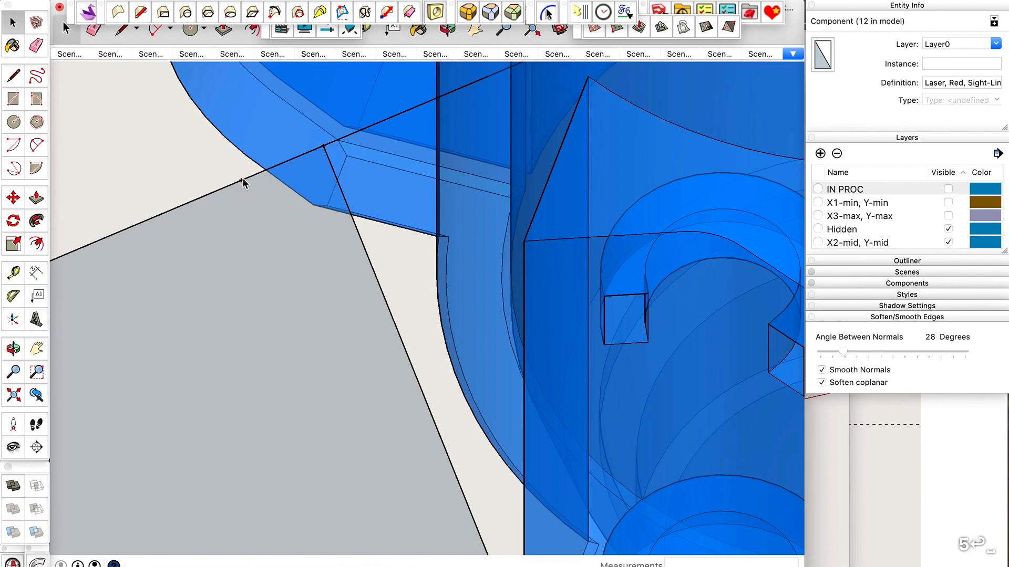
Draw a line from the opposite face's guide point down to the convergence point at the base of the lasers.
{"action": "scroll", "coordinate": [242, 182], "scroll_direction": "up", "scroll_amount": 3}
{"action": "scroll", "coordinate": [254, 222], "scroll_direction": "down", "scroll_amount": 6}
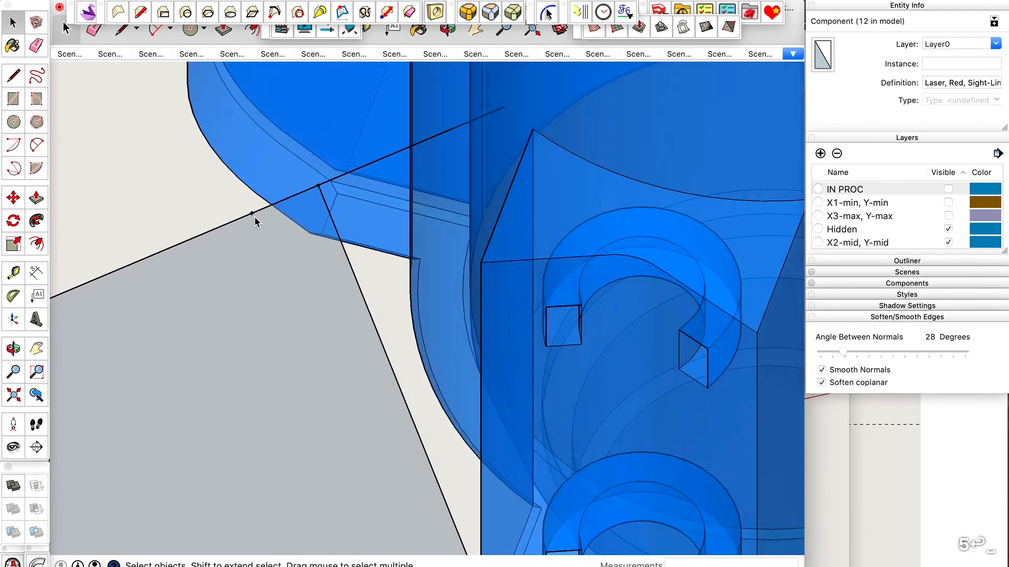
{"action": "key", "text": "l"}
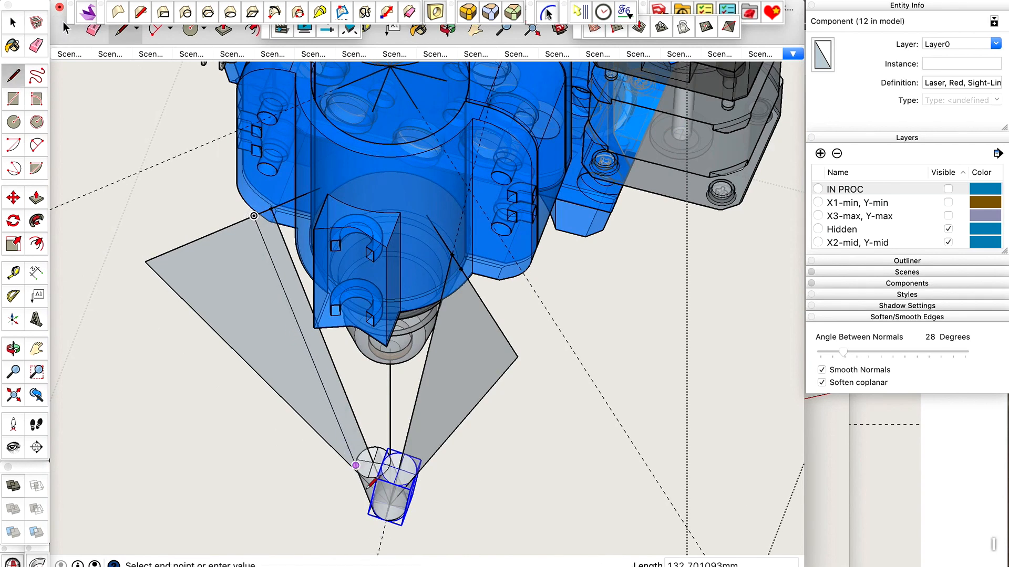
{"action": "scroll", "coordinate": [368, 473], "scroll_direction": "up", "scroll_amount": 5}
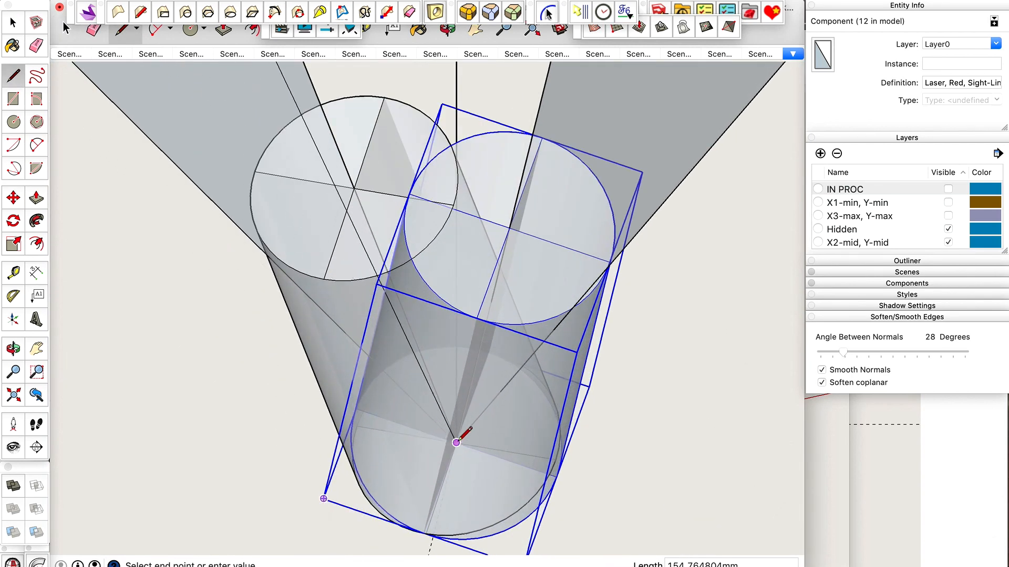
{"action": "key", "text": "Escape"}
Draw a line from the guide point on the selected laser's reference face down to the convergence point at the base of the lasers.
{"action": "scroll", "coordinate": [401, 458], "scroll_direction": "down", "scroll_amount": 6}
{"action": "key", "text": "space"}
{"action": "middle_click_drag", "start_coordinate": [415, 312], "coordinate": [612, 275]}
{"action": "key", "text": "l"}
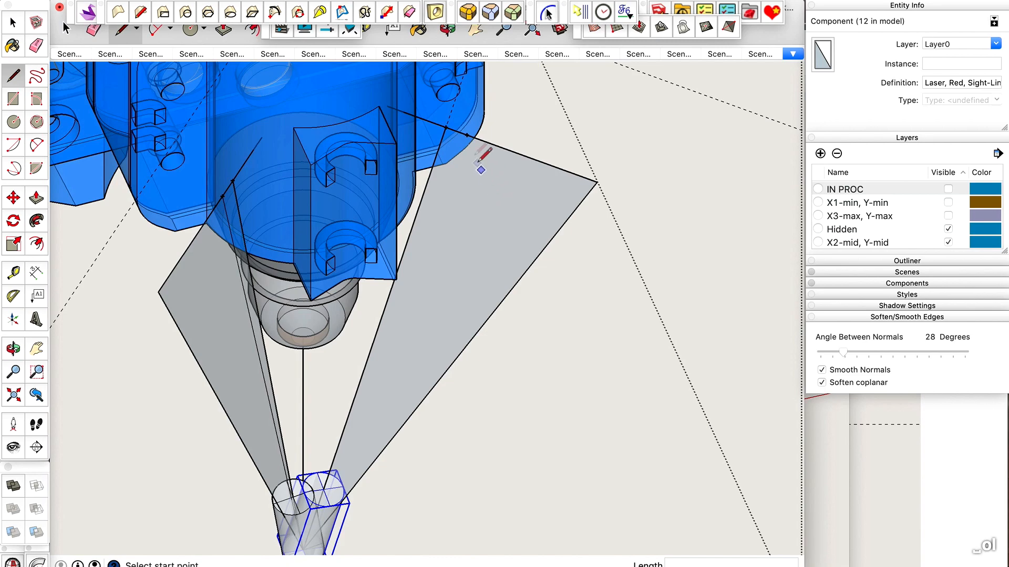
{"action": "scroll", "coordinate": [467, 135], "scroll_direction": "up", "scroll_amount": 3}
{"action": "left_click", "coordinate": [465, 133]}
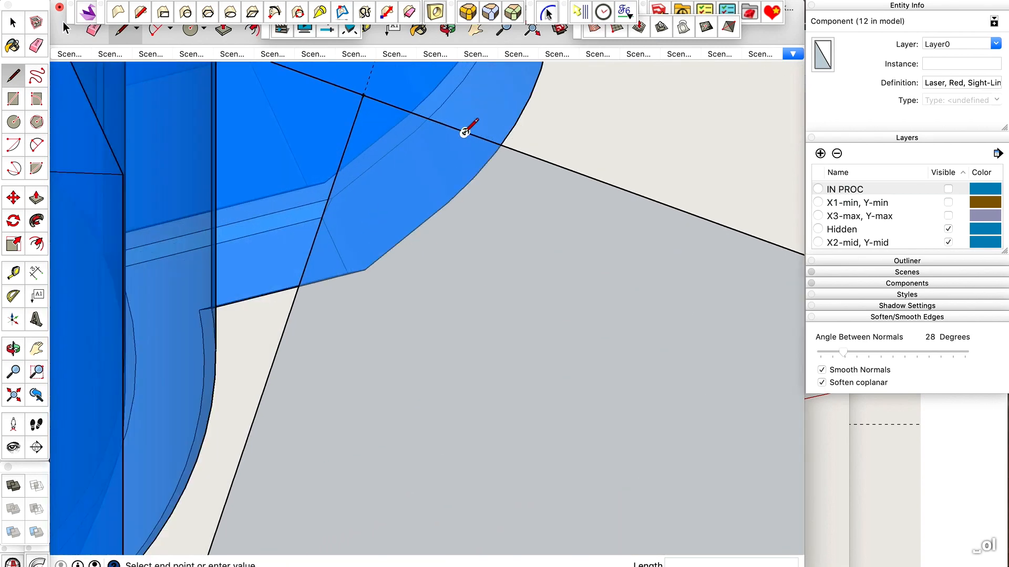
{"action": "scroll", "coordinate": [464, 132], "scroll_direction": "down", "scroll_amount": 5}
{"action": "scroll", "coordinate": [342, 440], "scroll_direction": "up", "scroll_amount": 5}
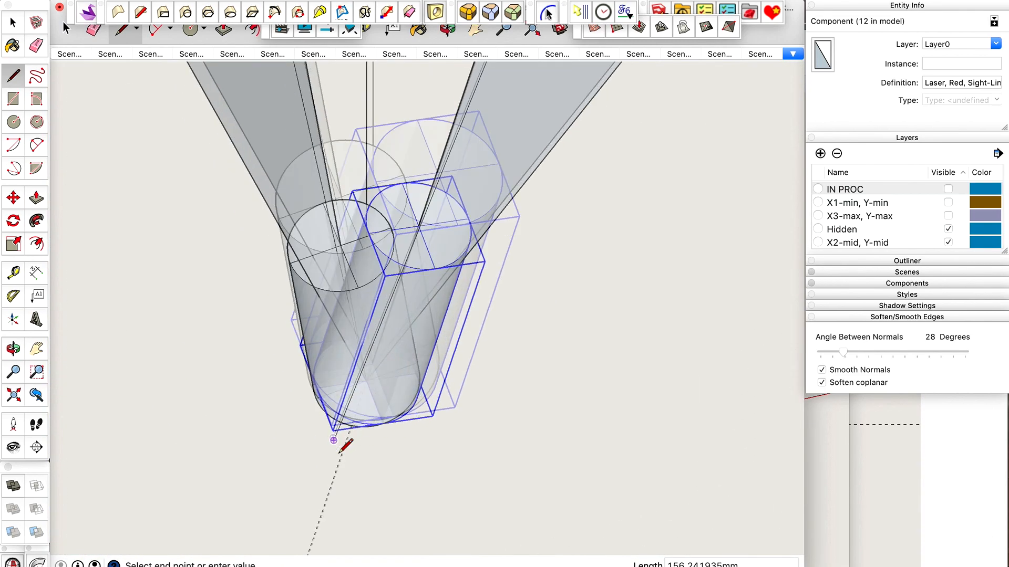
{"action": "left_click", "coordinate": [397, 276]}
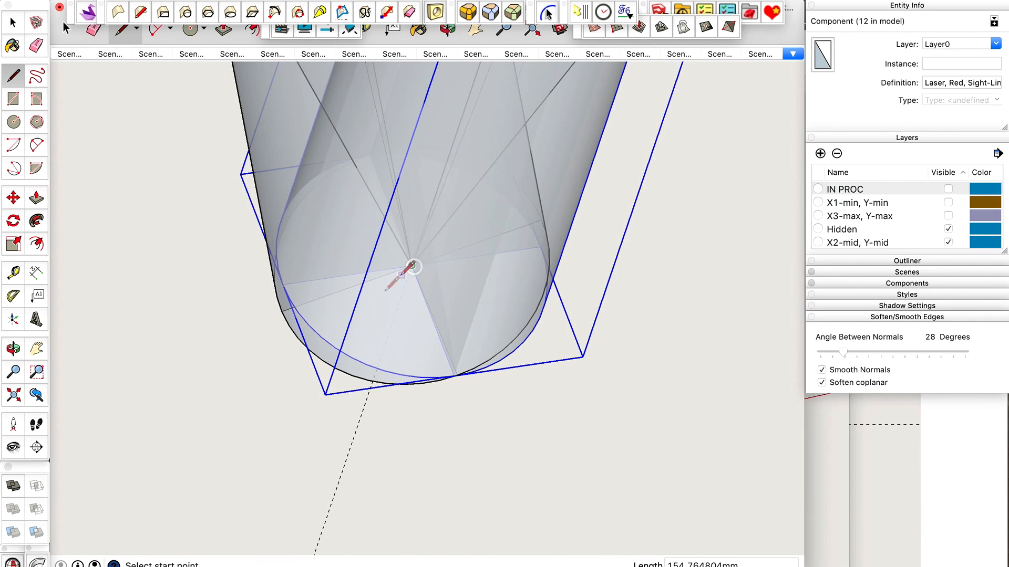
{"action": "scroll", "coordinate": [317, 403], "scroll_direction": "down", "scroll_amount": 5}
{"action": "key", "text": "space"}
{"action": "scroll", "coordinate": [371, 400], "scroll_direction": "down", "scroll_amount": 4}
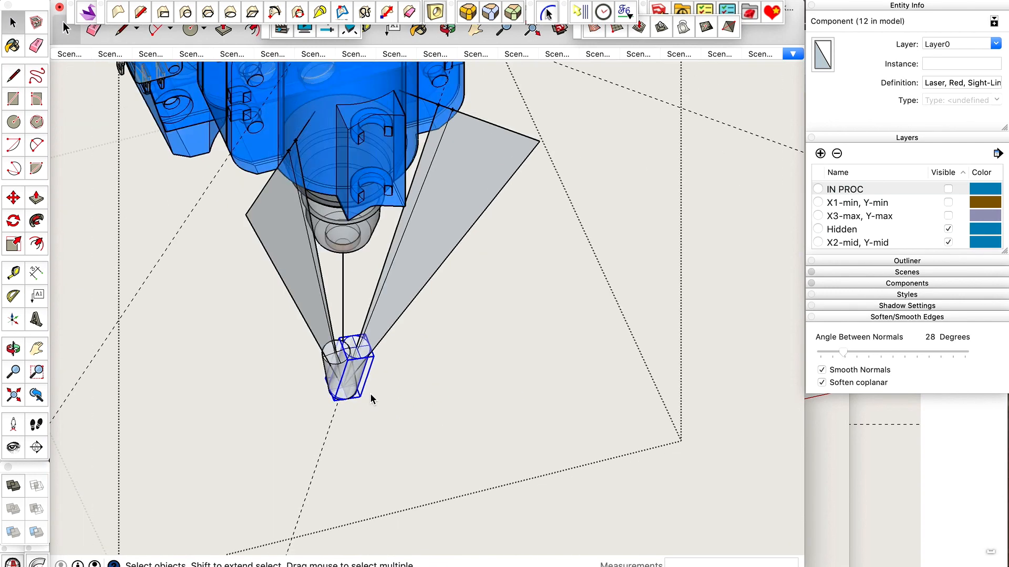
Rotate the selected laser about the convergence point, in its reference face's plane, to align its top centre with the sight line's upper endpoint.
{"action": "mouse_move", "coordinate": [434, 242]}
{"action": "middle_mouse_down"}
{"action": "mouse_move", "coordinate": [401, 198]}
{"action": "mouse_move", "coordinate": [424, 208]}
{"action": "mouse_move", "coordinate": [433, 233]}
{"action": "middle_mouse_up"}
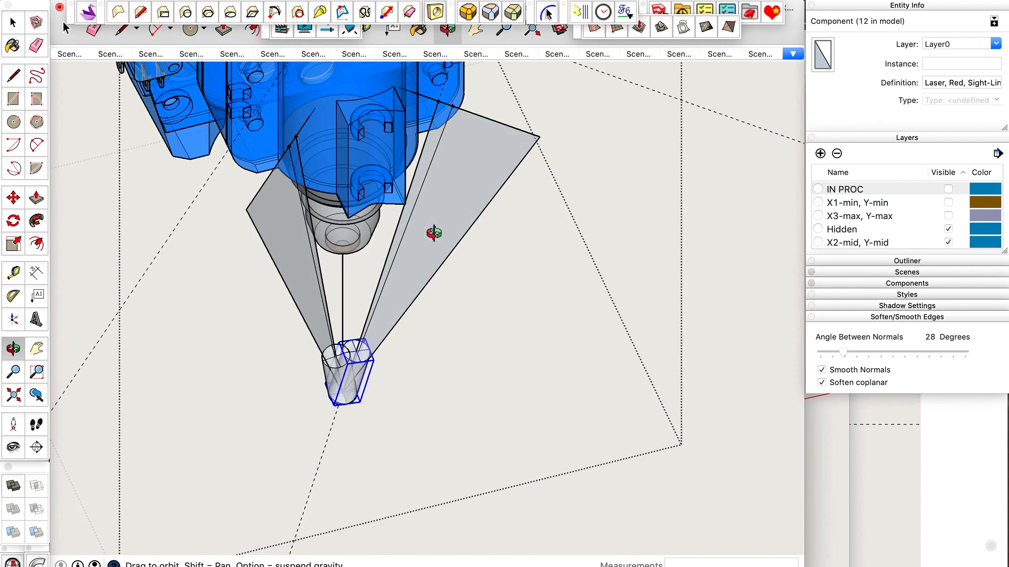
{"action": "scroll", "coordinate": [337, 387], "scroll_direction": "up", "scroll_amount": 6}
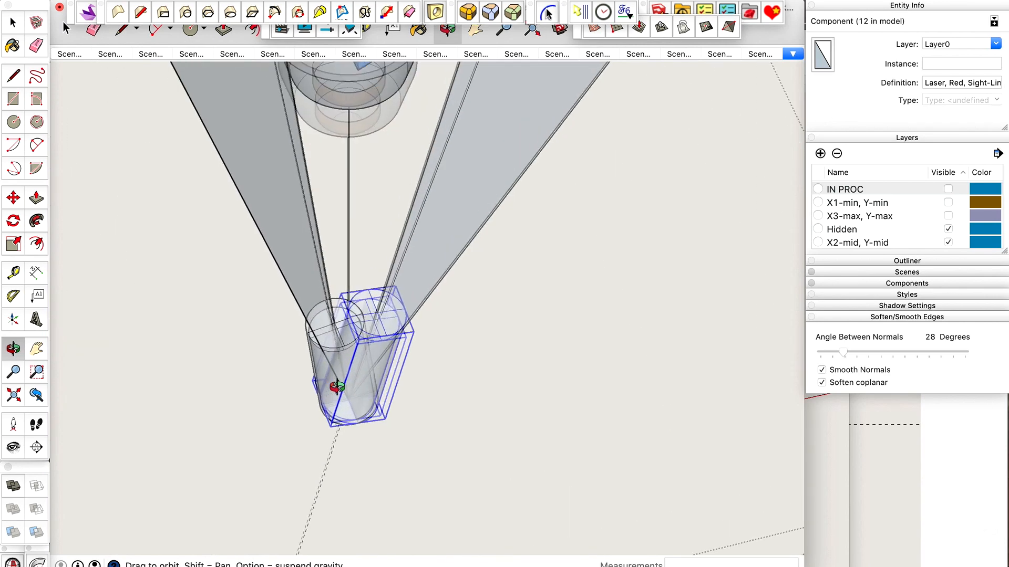
{"action": "scroll", "coordinate": [386, 309], "scroll_direction": "up", "scroll_amount": 2}
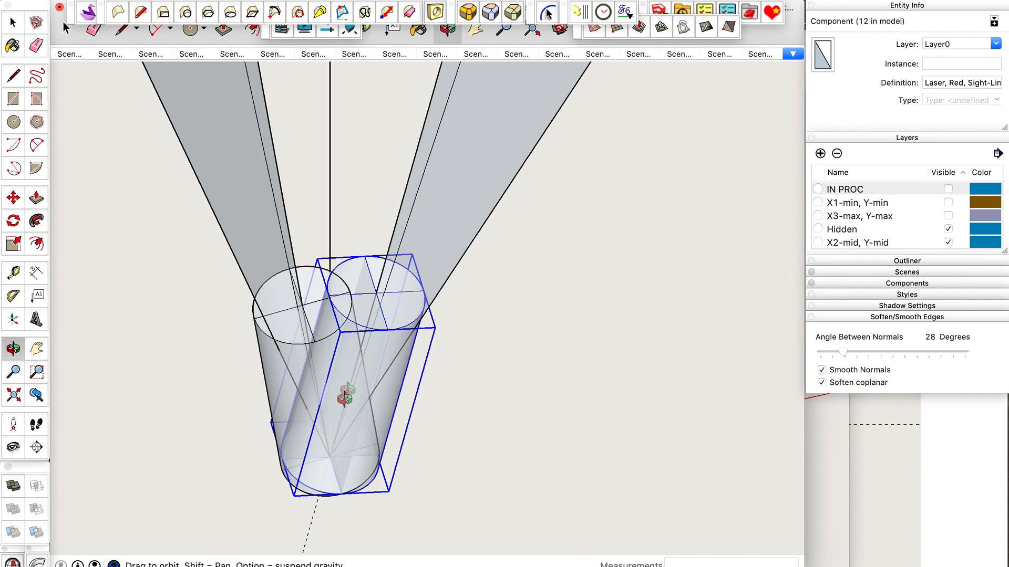
{"action": "scroll", "coordinate": [417, 344], "scroll_direction": "up", "scroll_amount": 3}
{"action": "scroll", "coordinate": [412, 344], "scroll_direction": "down", "scroll_amount": 3}
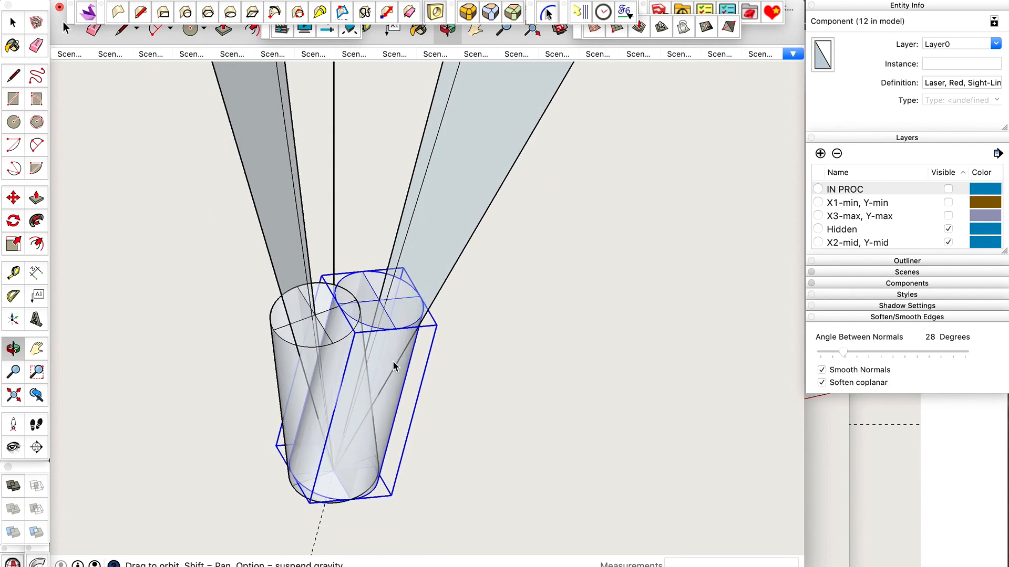
{"action": "scroll", "coordinate": [408, 332], "scroll_direction": "down", "scroll_amount": 3}
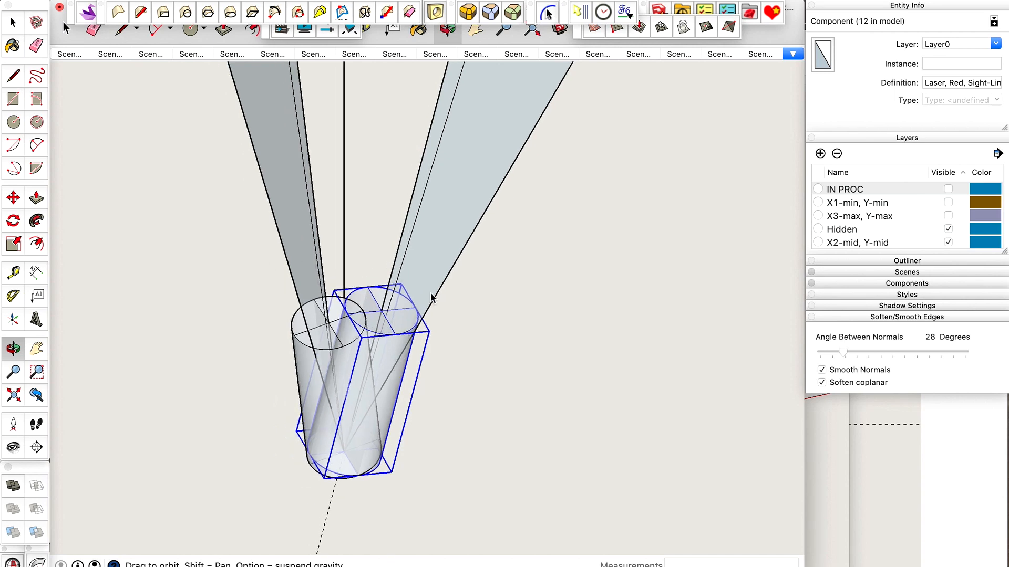
{"action": "key", "text": "q"}
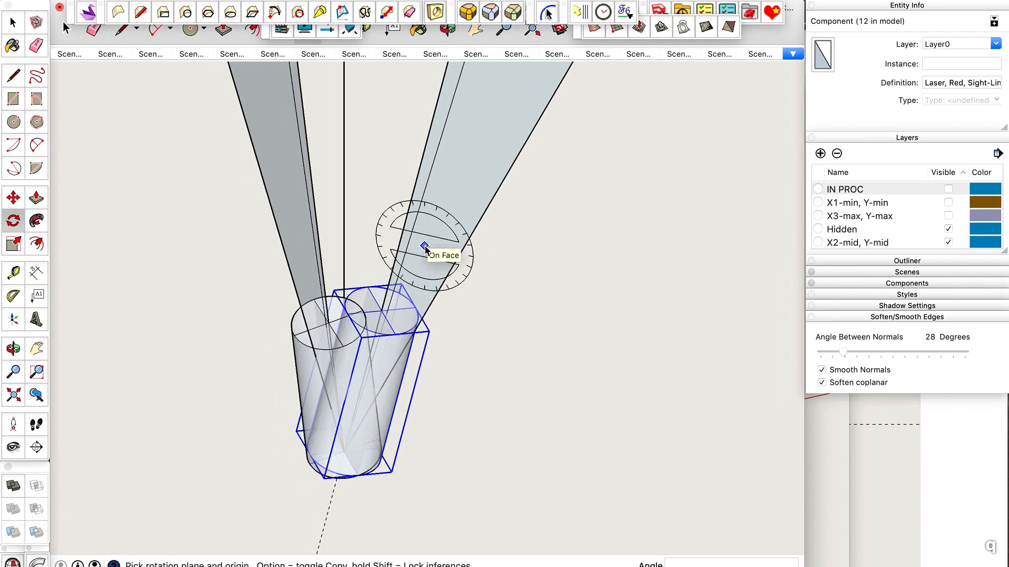
{"action": "key", "text": "shift"}
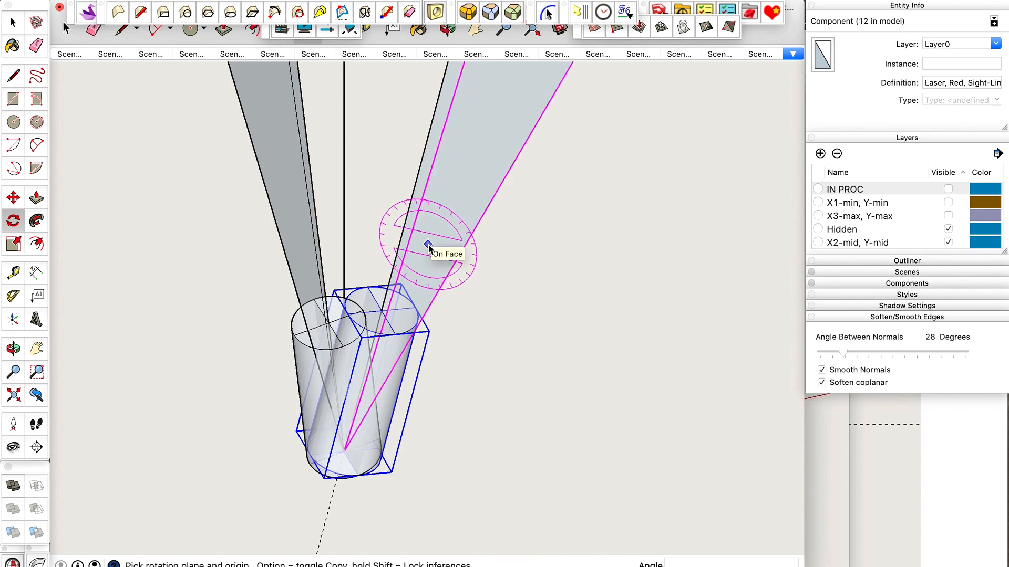
{"action": "left_click", "coordinate": [344, 452]}
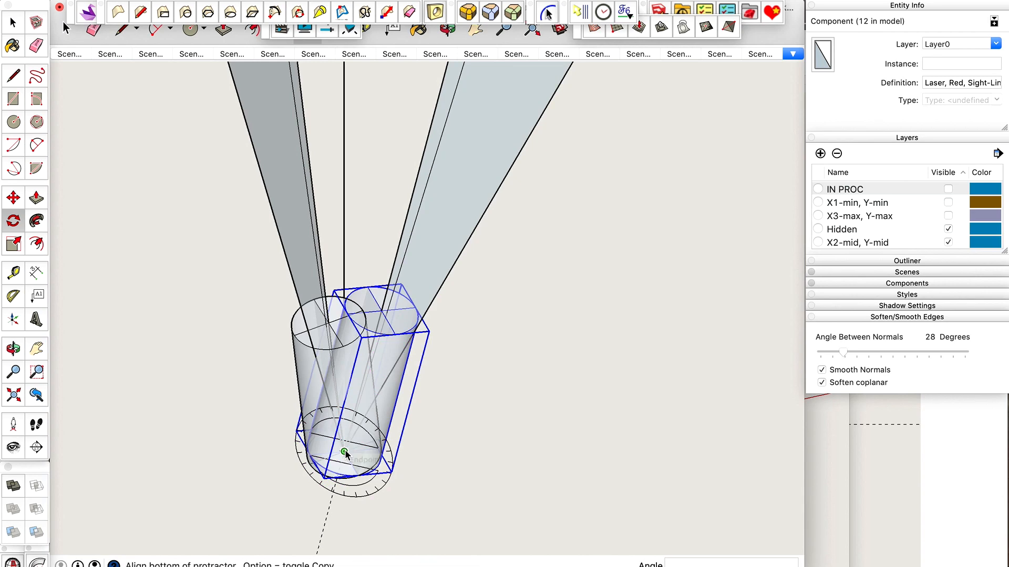
{"action": "scroll", "coordinate": [389, 252], "scroll_direction": "up", "scroll_amount": 10}
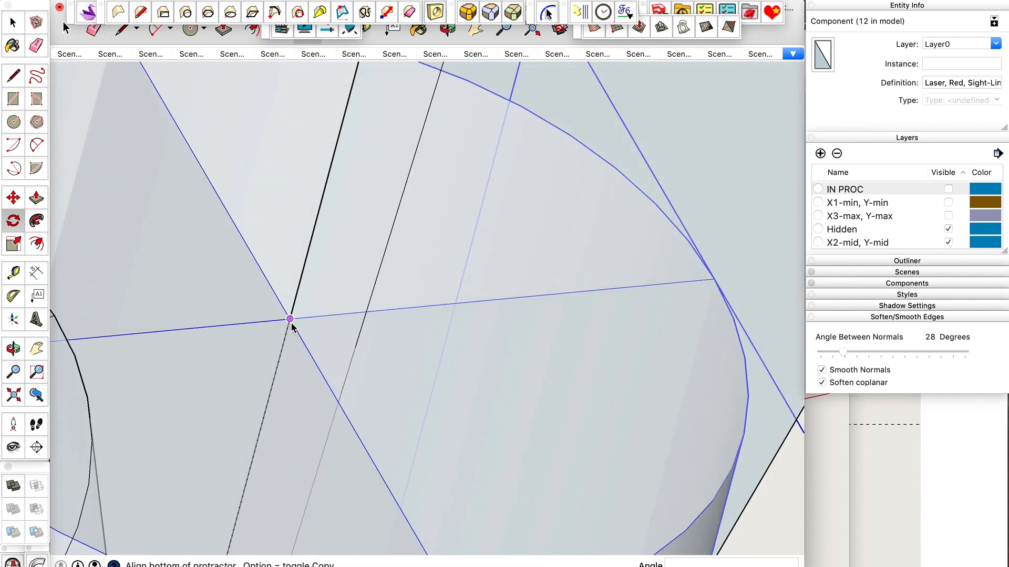
{"action": "left_click", "coordinate": [290, 320]}
{"action": "scroll", "coordinate": [357, 315], "scroll_direction": "down", "scroll_amount": 5}
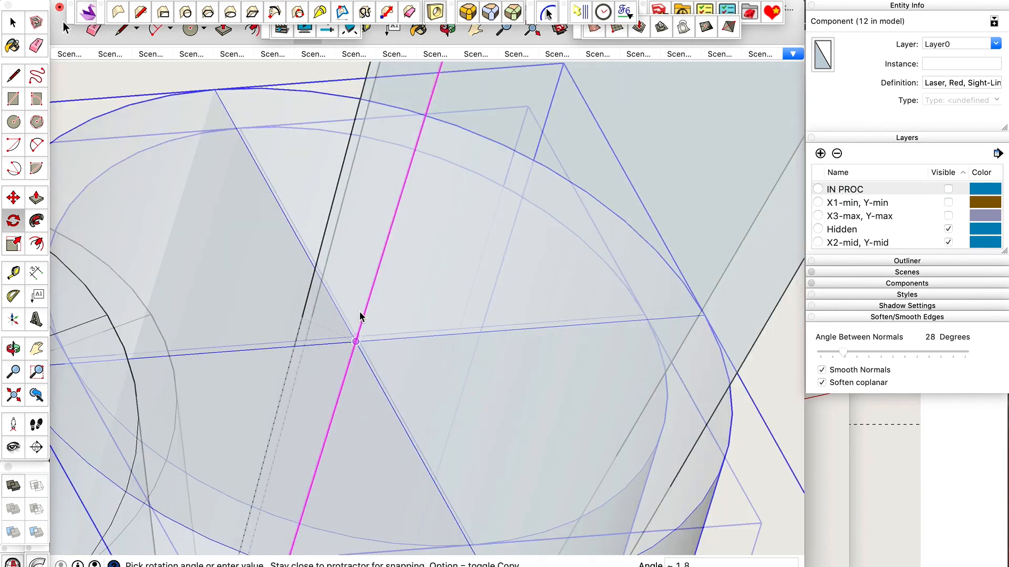
{"action": "scroll", "coordinate": [336, 400], "scroll_direction": "down", "scroll_amount": 10}
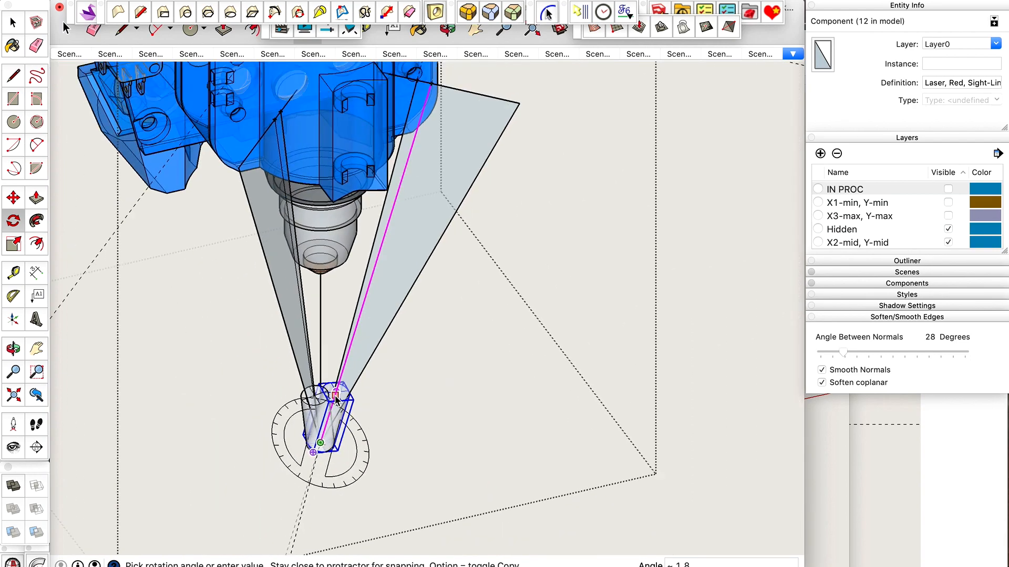
{"action": "scroll", "coordinate": [412, 100], "scroll_direction": "up", "scroll_amount": 10}
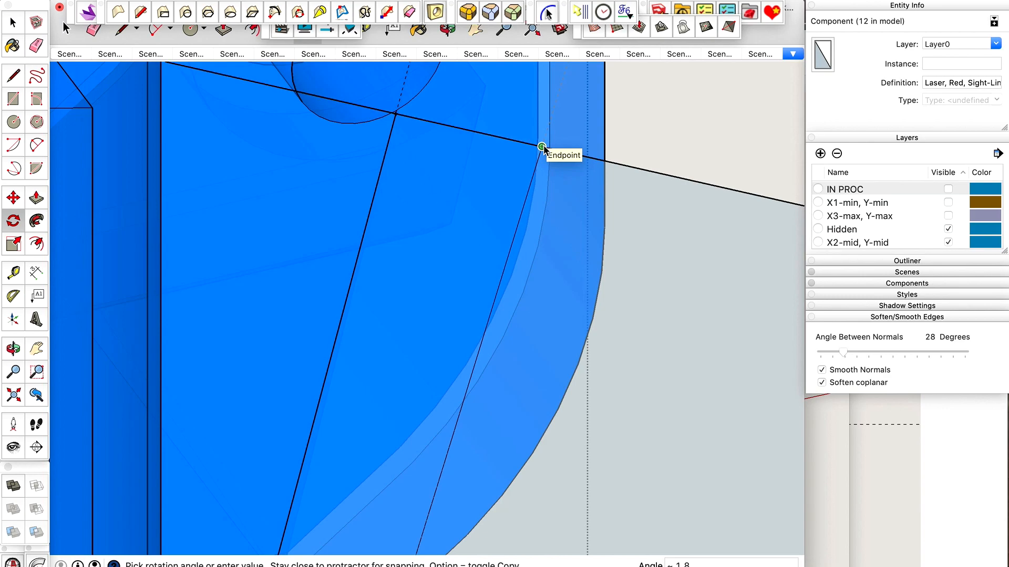
{"action": "left_click", "coordinate": [544, 147]}
{"action": "scroll", "coordinate": [543, 146], "scroll_direction": "down", "scroll_amount": 10}
{"action": "key", "text": "space"}
Compare the laser's tilt before and after the rotation by undoing and redoing it twice.
{"action": "scroll", "coordinate": [468, 423], "scroll_direction": "up", "scroll_amount": 10}
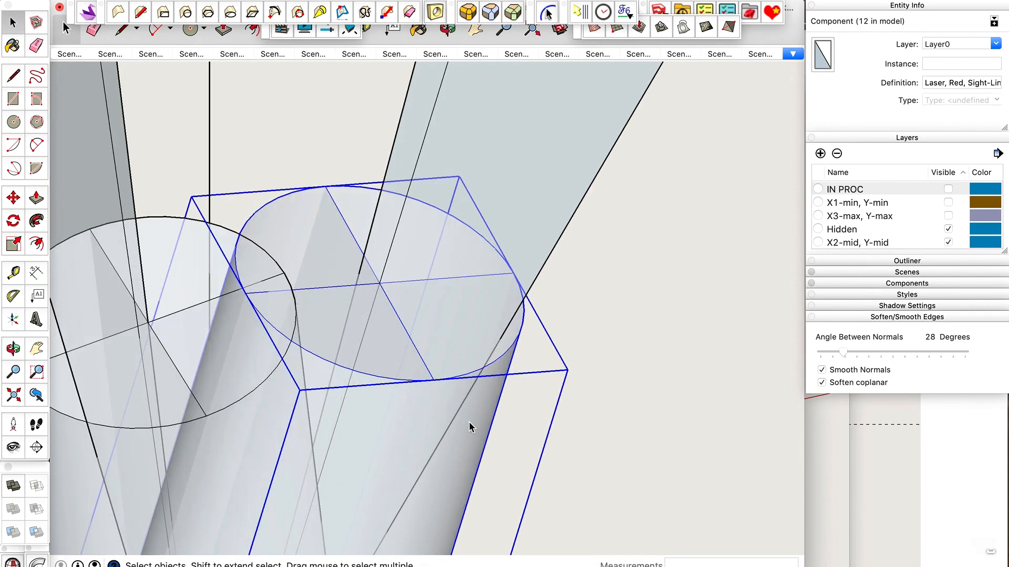
{"action": "key", "text": "super+z"}
{"action": "key", "text": "super+shift+z"}
{"action": "key", "text": "super+z"}
{"action": "key", "text": "super+shift+z"}
{"action": "scroll", "coordinate": [572, 322], "scroll_direction": "down", "scroll_amount": 5}
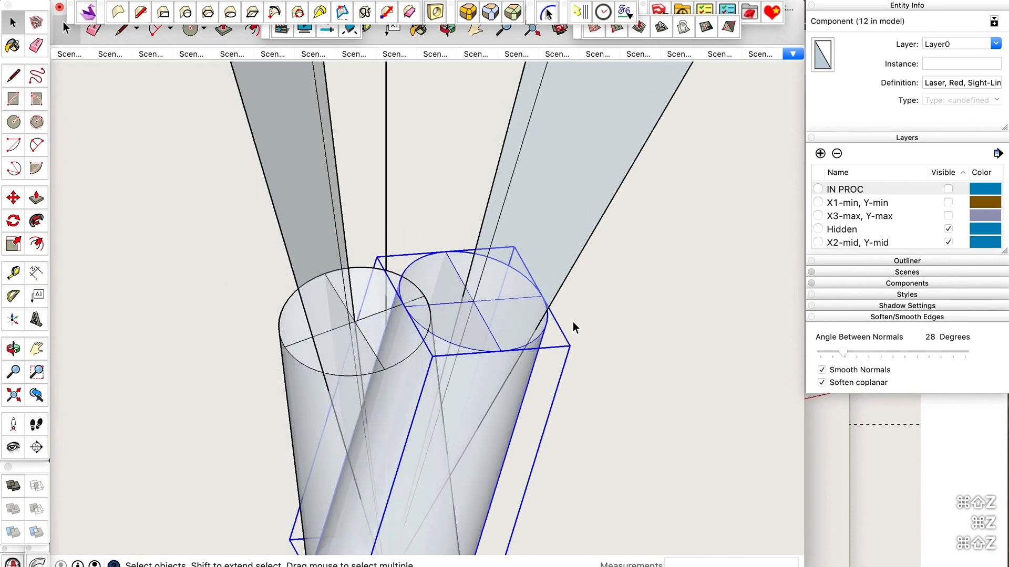
Rotate the other laser about the convergence point, in its own reference face's plane, to align its top centre with that face's guide-point sight line.
{"action": "left_click", "coordinate": [409, 387]}
{"action": "key", "text": "o"}
{"action": "left_click_drag", "start_coordinate": [388, 383], "coordinate": [292, 305]}
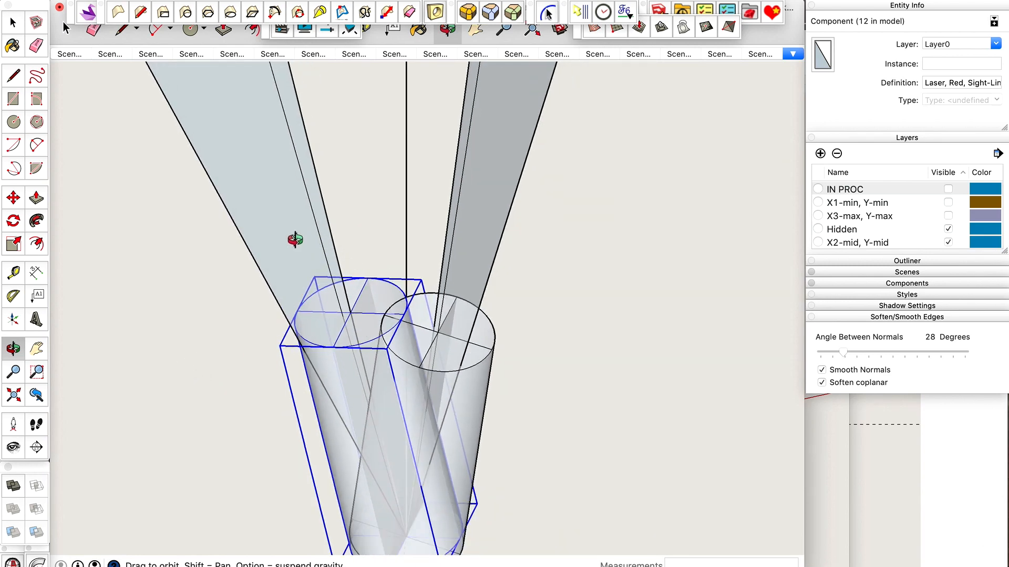
{"action": "key", "text": "q"}
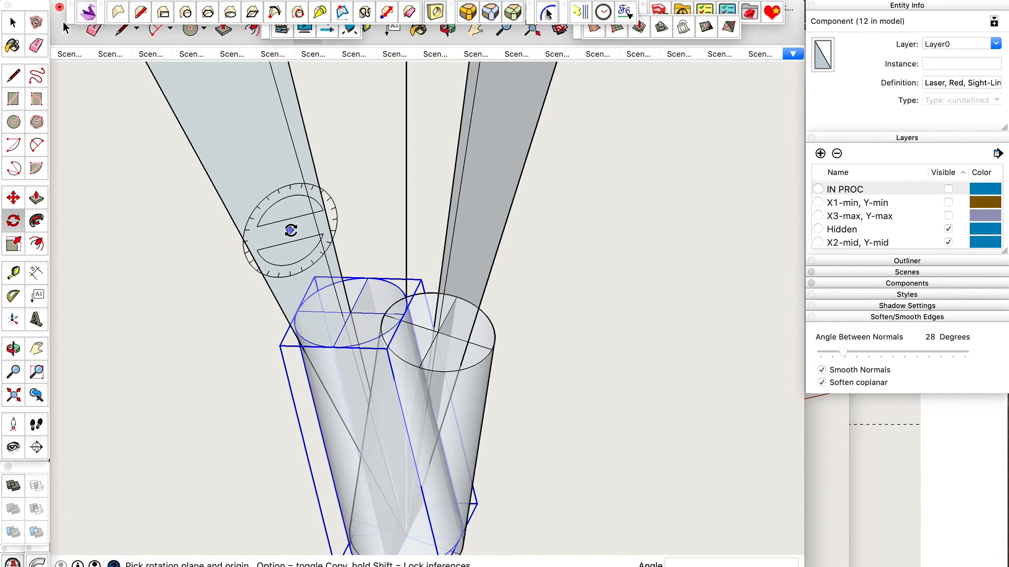
{"action": "key", "text": "shift"}
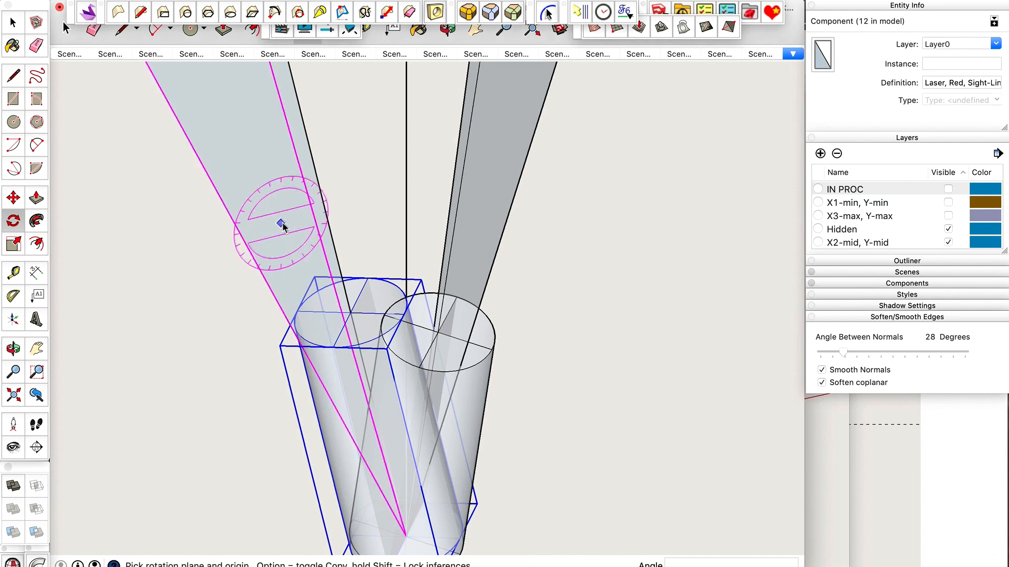
{"action": "scroll", "coordinate": [382, 282], "scroll_direction": "down", "scroll_amount": 2}
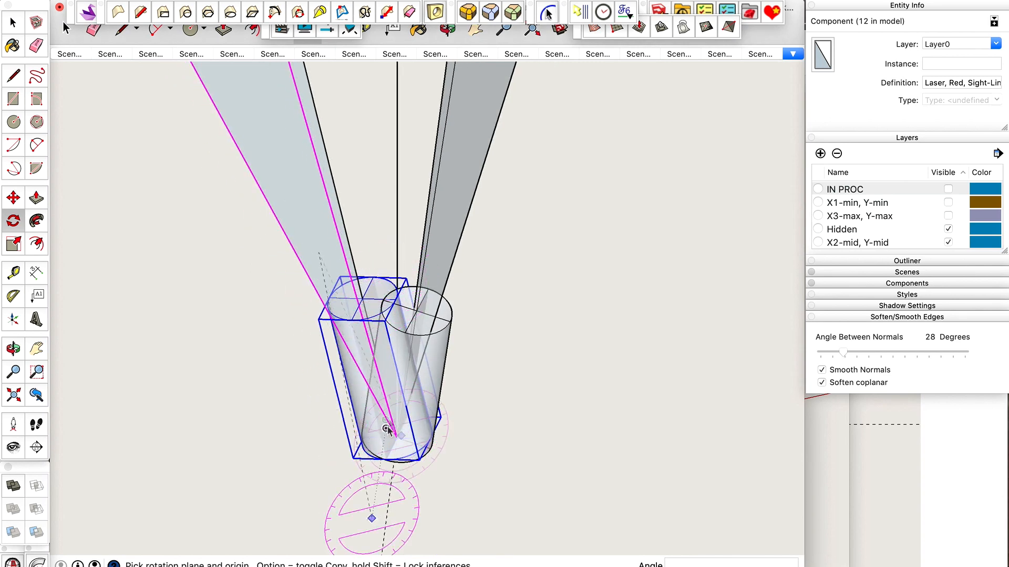
{"action": "scroll", "coordinate": [420, 473], "scroll_direction": "up", "scroll_amount": 5}
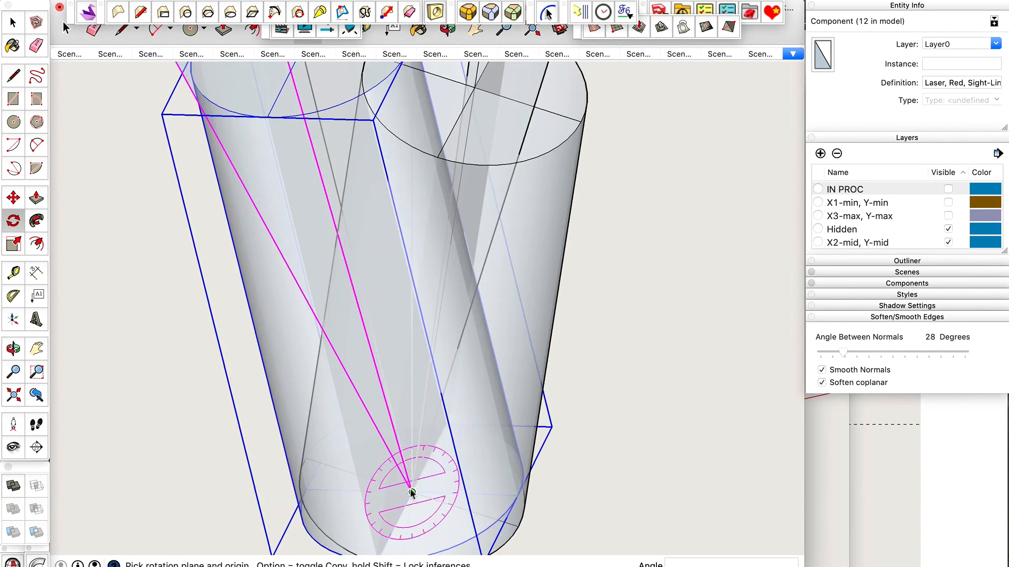
{"action": "left_click", "coordinate": [411, 492]}
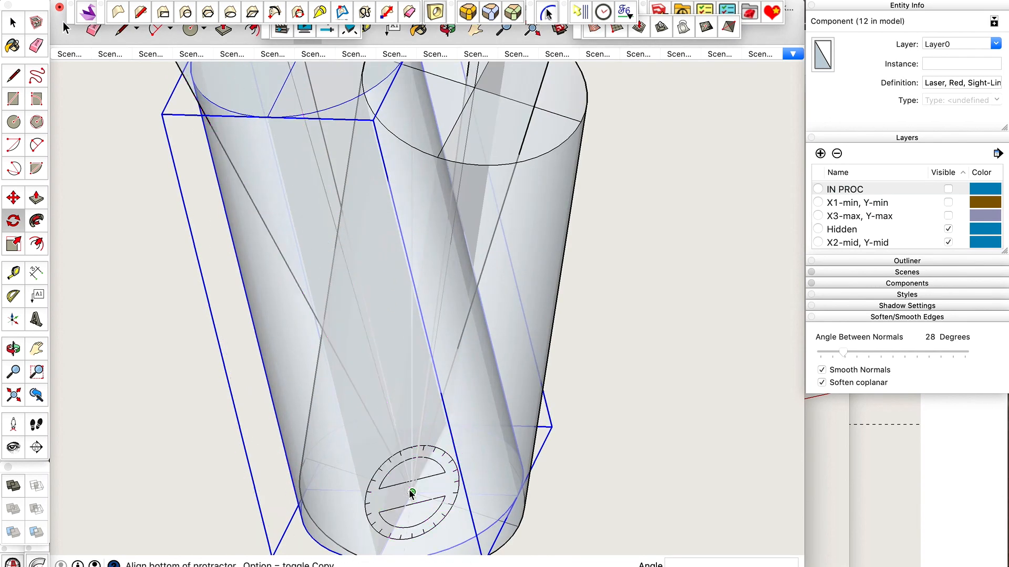
{"action": "scroll", "coordinate": [410, 494], "scroll_direction": "down", "scroll_amount": 3}
{"action": "scroll", "coordinate": [337, 229], "scroll_direction": "up", "scroll_amount": 5}
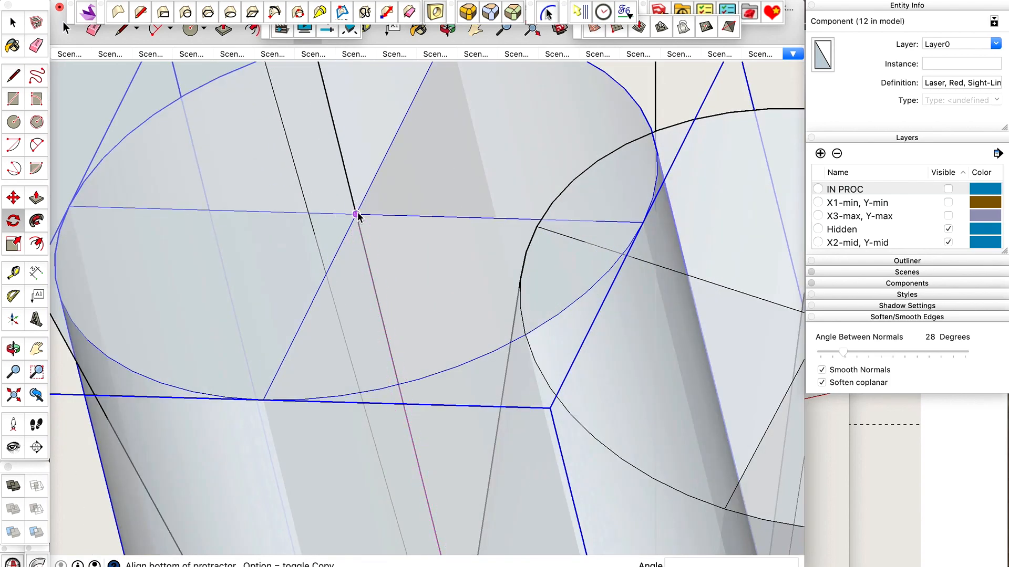
{"action": "left_click", "coordinate": [357, 215]}
{"action": "scroll", "coordinate": [333, 395], "scroll_direction": "down", "scroll_amount": 6}
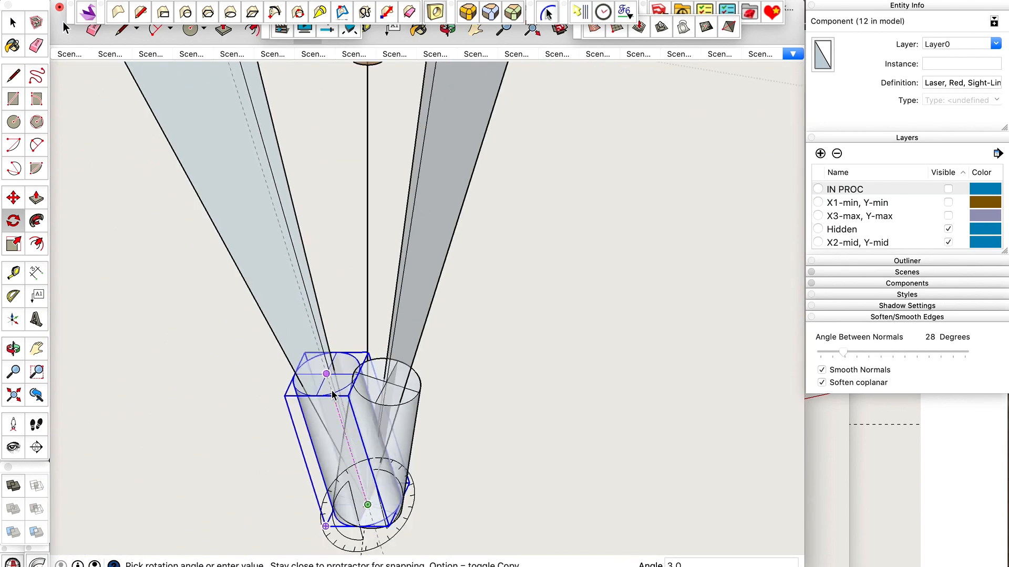
{"action": "scroll", "coordinate": [241, 347], "scroll_direction": "down", "scroll_amount": 8}
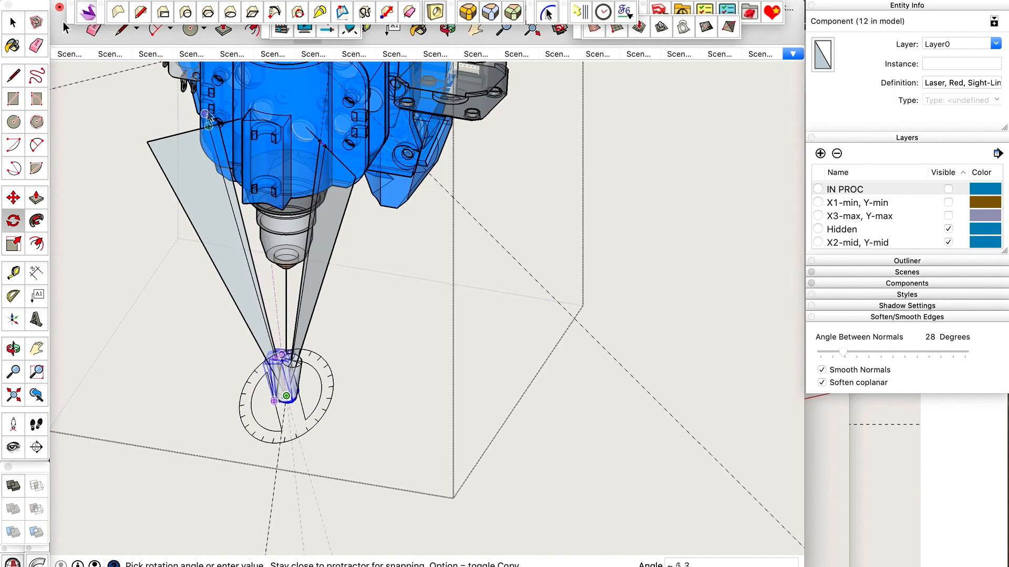
{"action": "scroll", "coordinate": [281, 356], "scroll_direction": "up", "scroll_amount": 10}
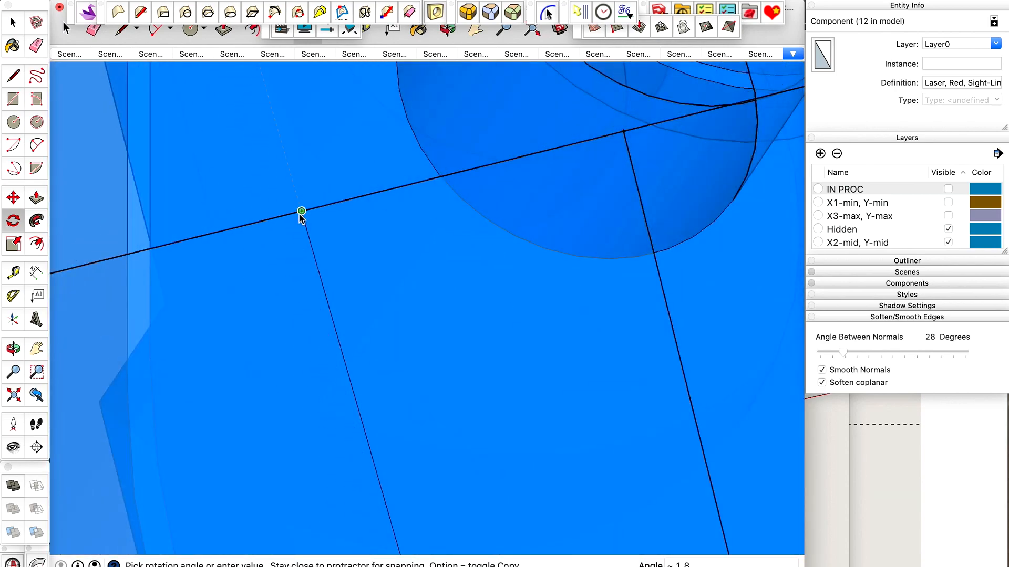
{"action": "left_click", "coordinate": [301, 212]}
{"action": "scroll", "coordinate": [305, 181], "scroll_direction": "down", "scroll_amount": 10}
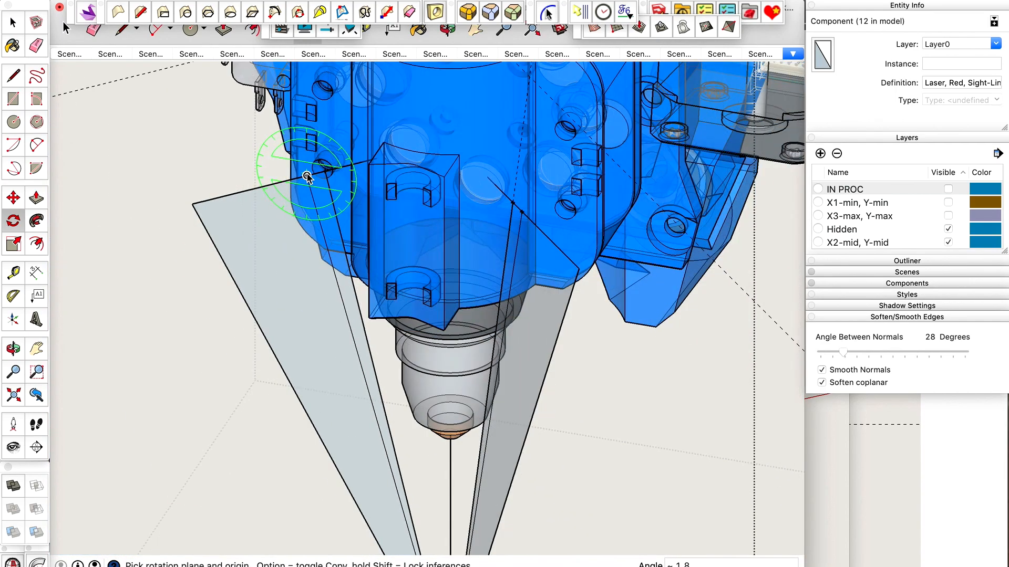
{"action": "scroll", "coordinate": [307, 178], "scroll_direction": "down", "scroll_amount": 5}
{"action": "key", "text": "space"}
{"action": "scroll", "coordinate": [382, 428], "scroll_direction": "up", "scroll_amount": 10}
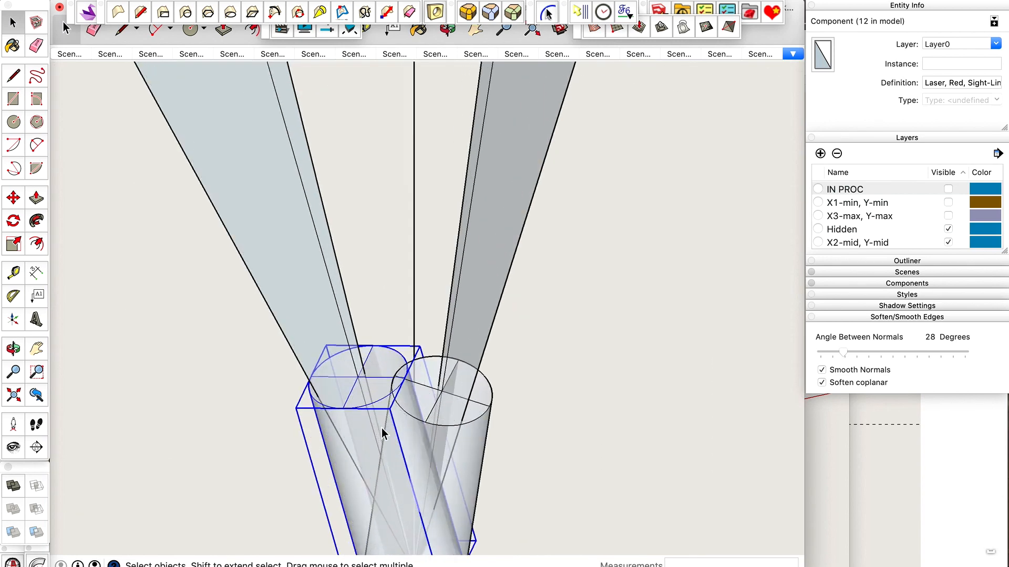
Turn off X-ray view and select the first laser again.
{"action": "key", "text": "o"}
{"action": "left_click_drag", "start_coordinate": [382, 427], "coordinate": [455, 396]}
{"action": "key", "text": "space"}
{"action": "scroll", "coordinate": [455, 395], "scroll_direction": "up", "scroll_amount": 5}
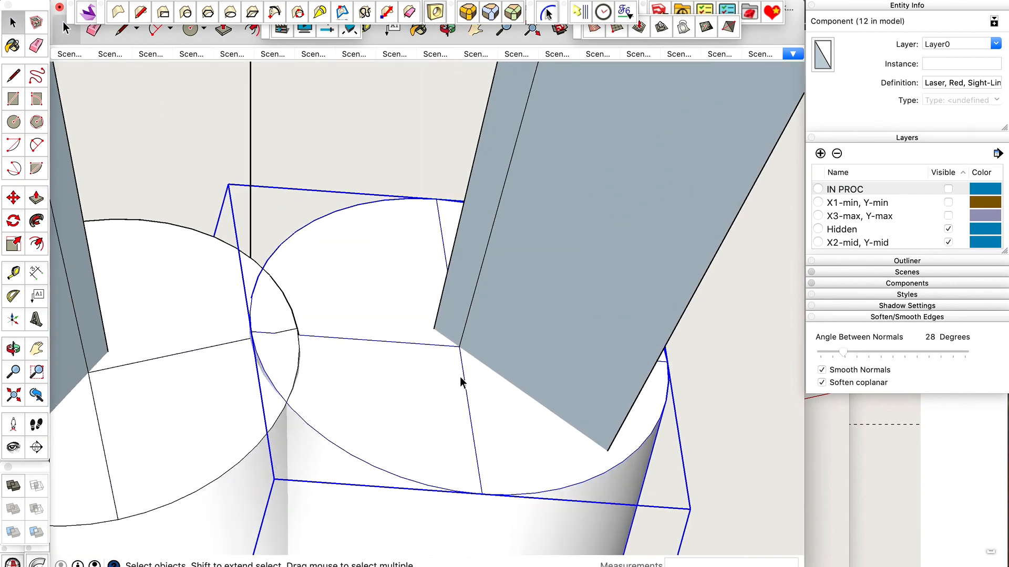
Move the selected laser up along its sight line, placing its top centre on the guide point at the line's upper end.
{"action": "key", "text": "t"}
{"action": "left_click", "coordinate": [484, 259]}
{"action": "key", "text": "space"}
{"action": "key", "text": "m"}
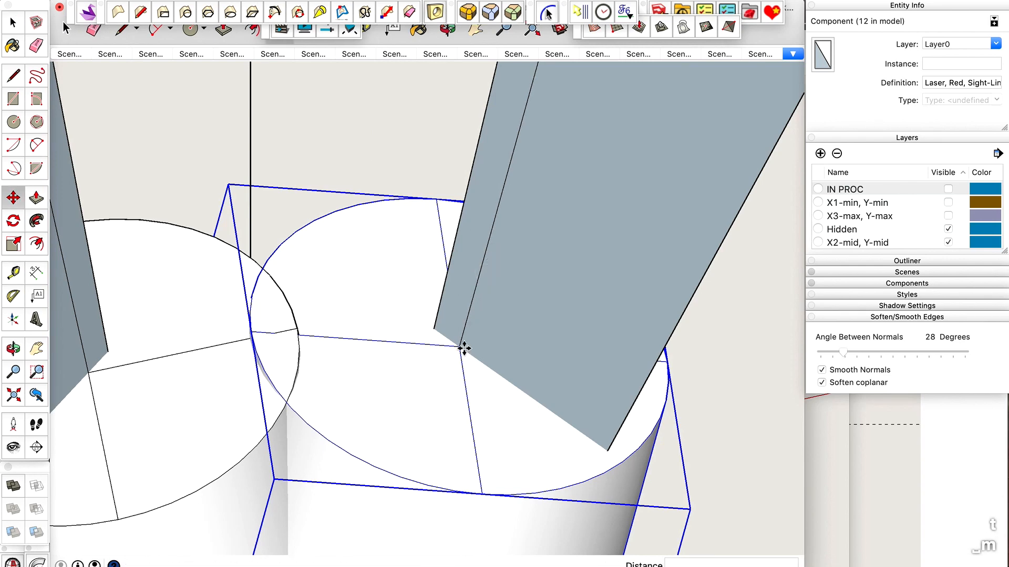
{"action": "left_click", "coordinate": [461, 345]}
{"action": "scroll", "coordinate": [465, 334], "scroll_direction": "down", "scroll_amount": 10}
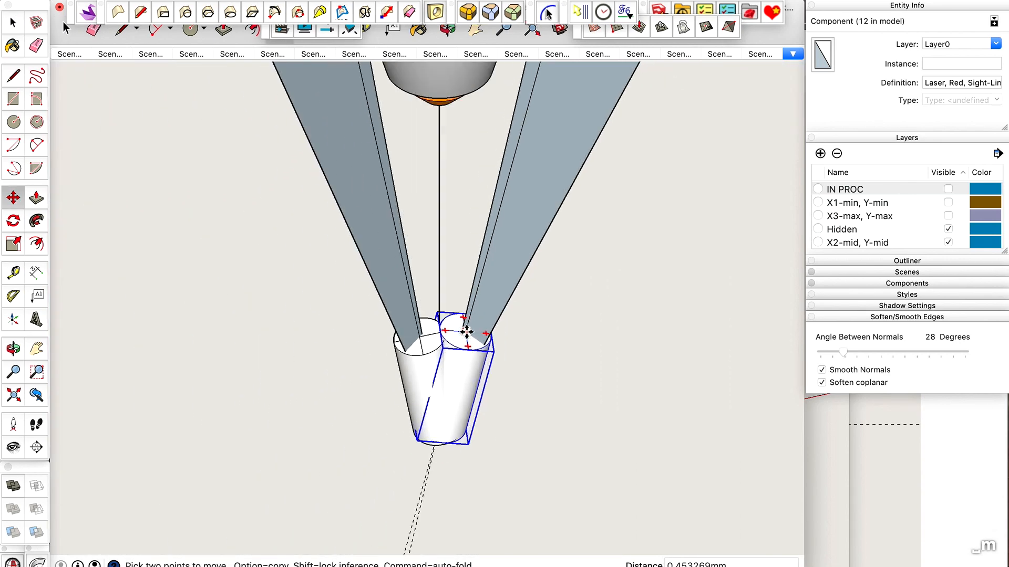
{"action": "scroll", "coordinate": [476, 276], "scroll_direction": "down", "scroll_amount": 3}
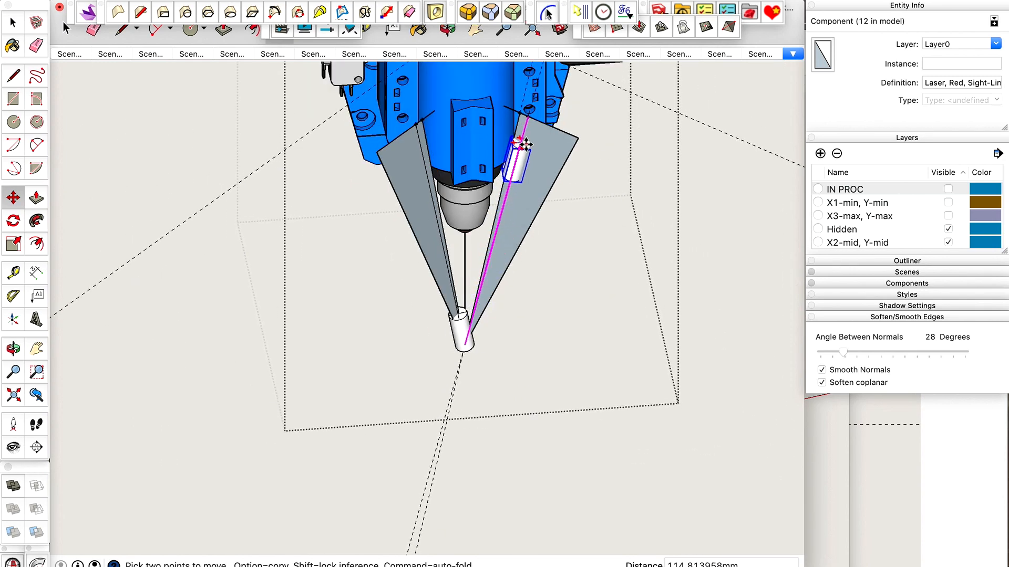
{"action": "scroll", "coordinate": [526, 124], "scroll_direction": "up", "scroll_amount": 5}
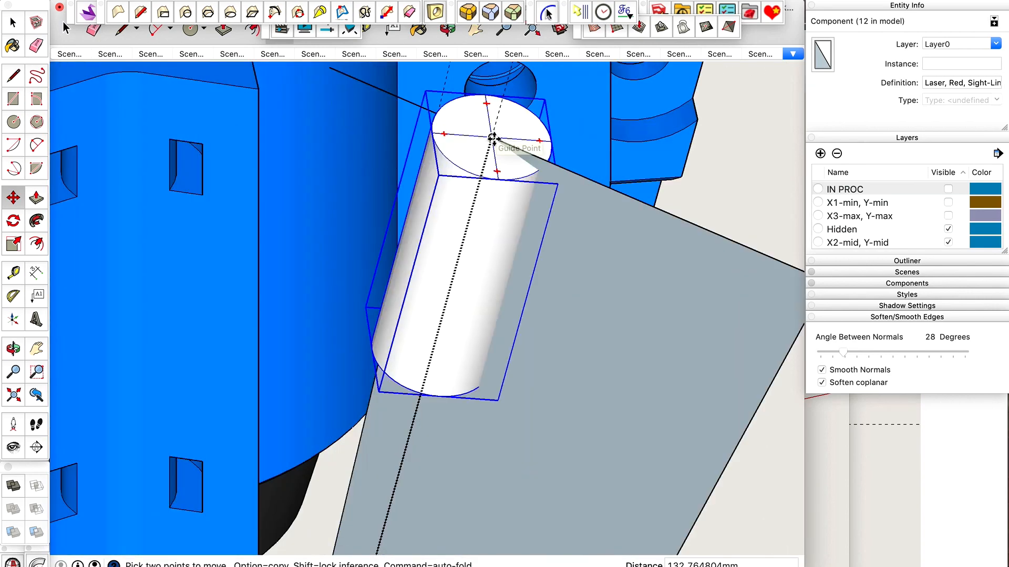
{"action": "left_click", "coordinate": [494, 139]}
{"action": "key", "text": "space"}
Examine how the raised laser sits against the blue mount from above, below and the front.
{"action": "scroll", "coordinate": [550, 196], "scroll_direction": "down", "scroll_amount": 6}
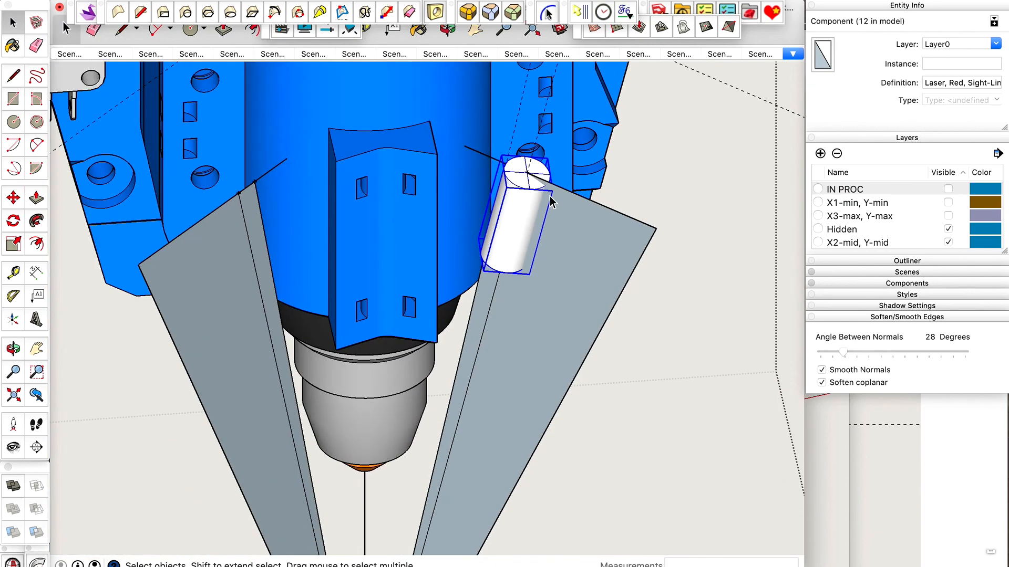
{"action": "middle_click_drag", "start_coordinate": [550, 196], "coordinate": [572, 111]}
{"action": "mouse_move", "coordinate": [552, 119]}
{"action": "left_mouse_down"}
{"action": "mouse_move", "coordinate": [611, 97]}
{"action": "mouse_move", "coordinate": [616, 153]}
{"action": "mouse_move", "coordinate": [586, 105]}
{"action": "left_mouse_up"}
{"action": "left_click_drag", "start_coordinate": [579, 171], "coordinate": [584, 127]}
{"action": "left_click_drag", "start_coordinate": [564, 213], "coordinate": [575, 168]}
{"action": "scroll", "coordinate": [483, 298], "scroll_direction": "up", "scroll_amount": 5}
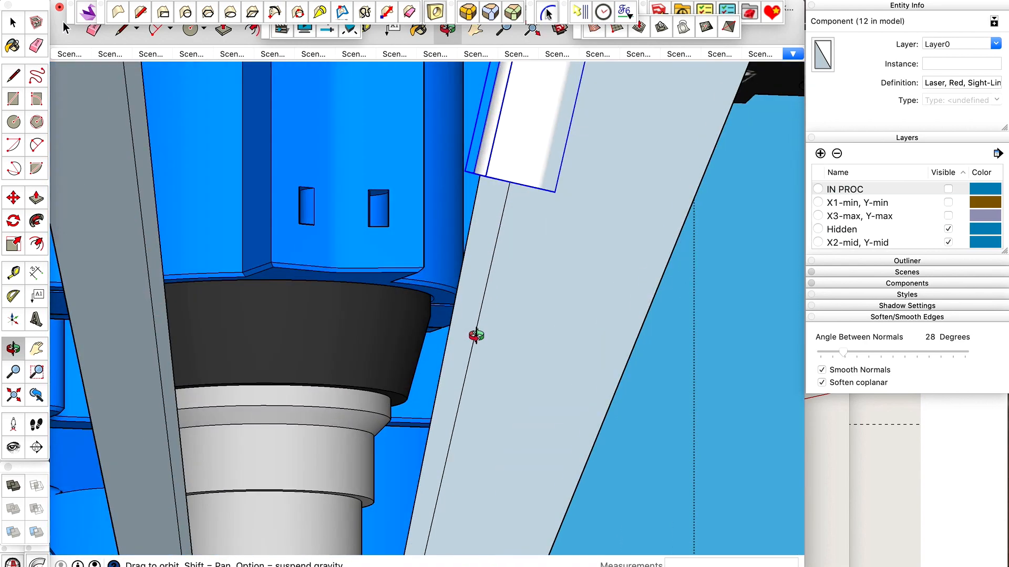
{"action": "left_click_drag", "start_coordinate": [452, 302], "coordinate": [352, 404]}
{"action": "scroll", "coordinate": [528, 291], "scroll_direction": "down", "scroll_amount": 5}
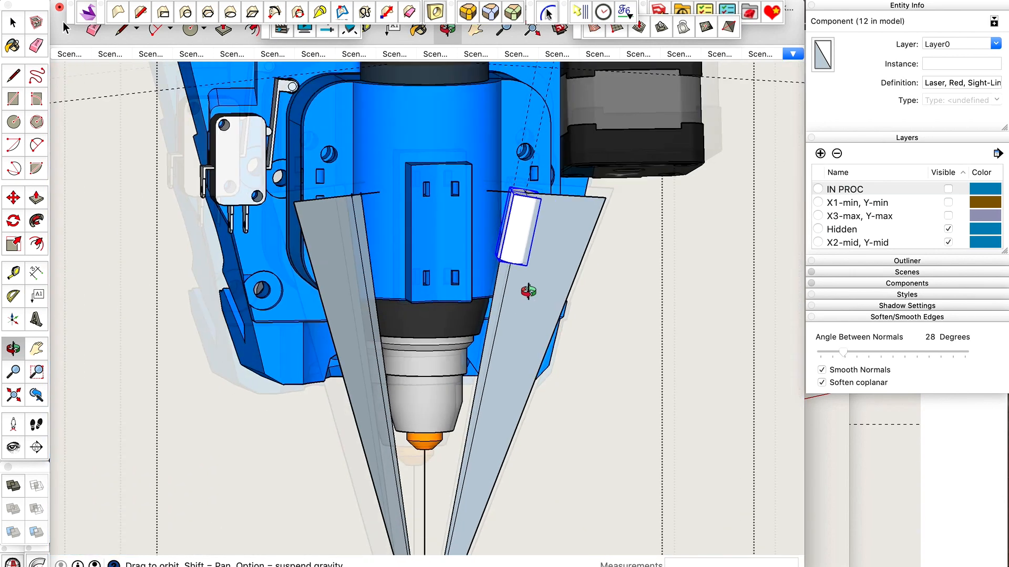
Measure the vertical distance from the raised laser's lower end to the mount's bottom edge, using the front view with X-ray on.
{"action": "key", "text": "super+3"}
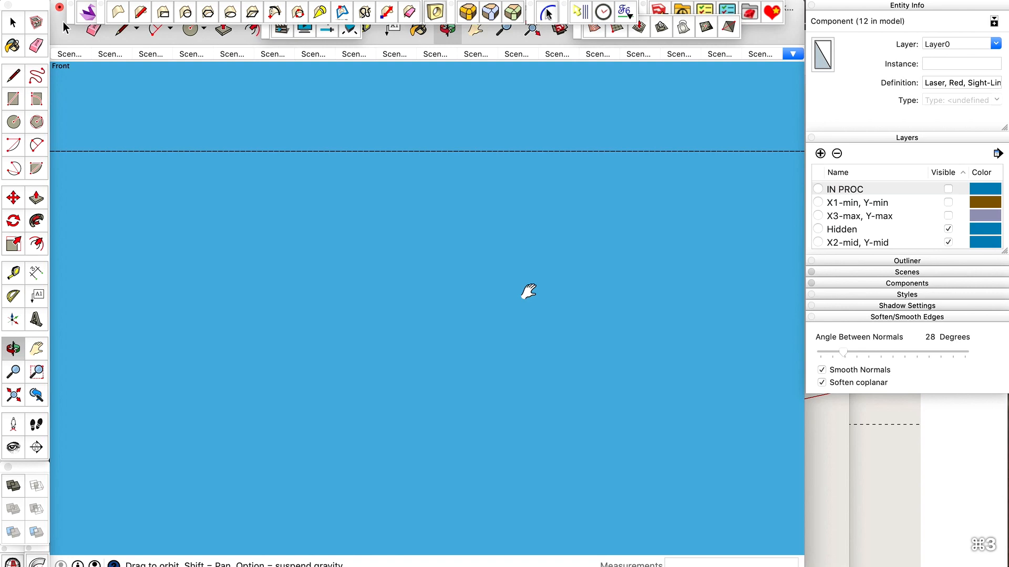
{"action": "key", "text": "shift+z"}
{"action": "key", "text": "space"}
{"action": "scroll", "coordinate": [437, 402], "scroll_direction": "up", "scroll_amount": 10}
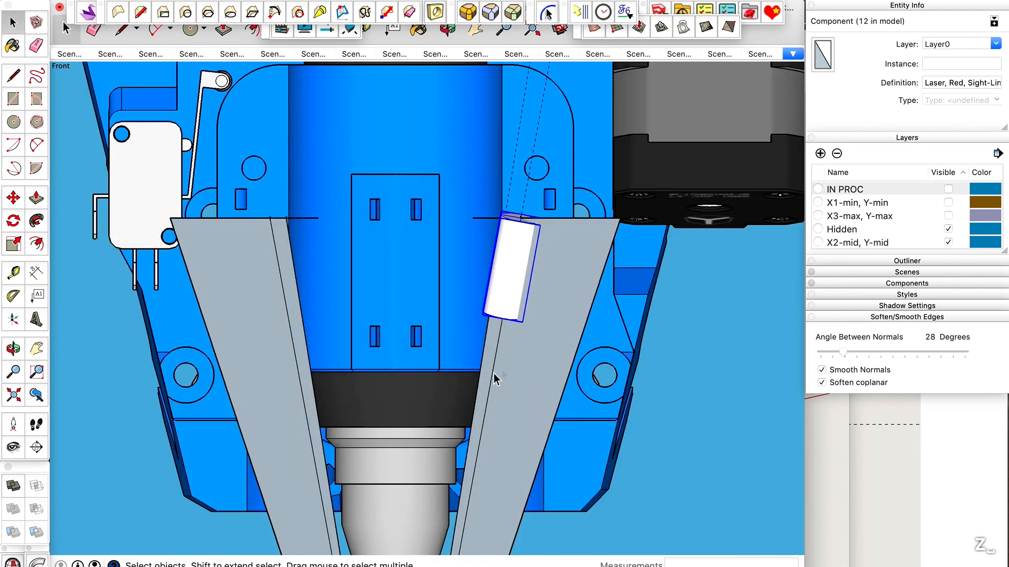
{"action": "key", "text": "t"}
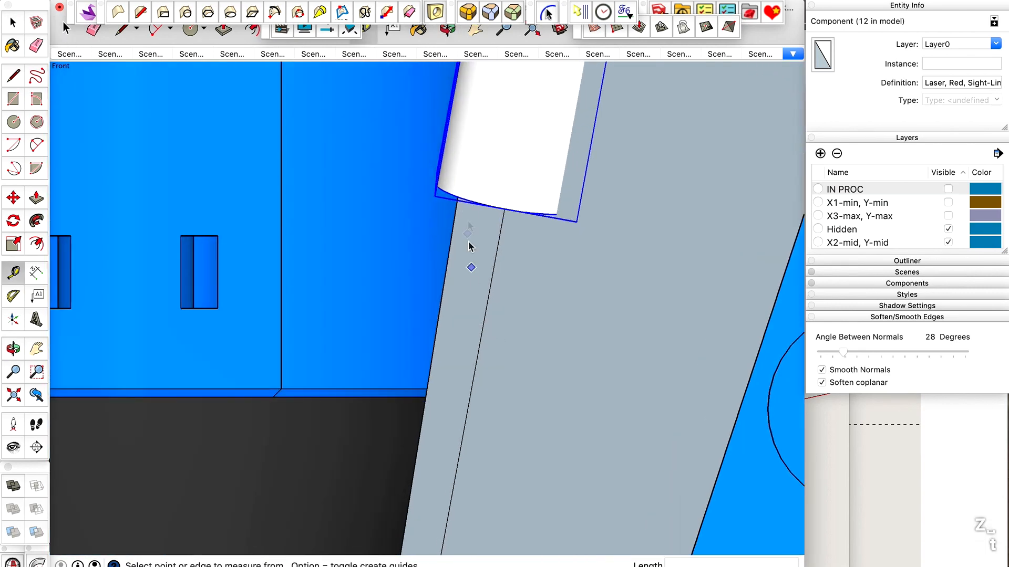
{"action": "key", "text": "x"}
{"action": "scroll", "coordinate": [479, 189], "scroll_direction": "up", "scroll_amount": 3}
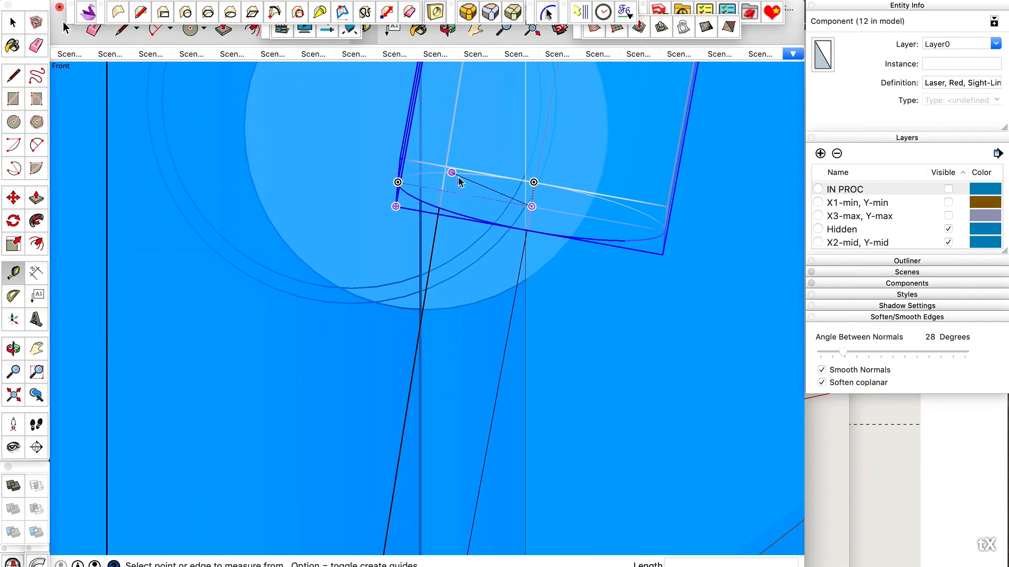
{"action": "left_click", "coordinate": [439, 175]}
{"action": "scroll", "coordinate": [440, 174], "scroll_direction": "down", "scroll_amount": 5}
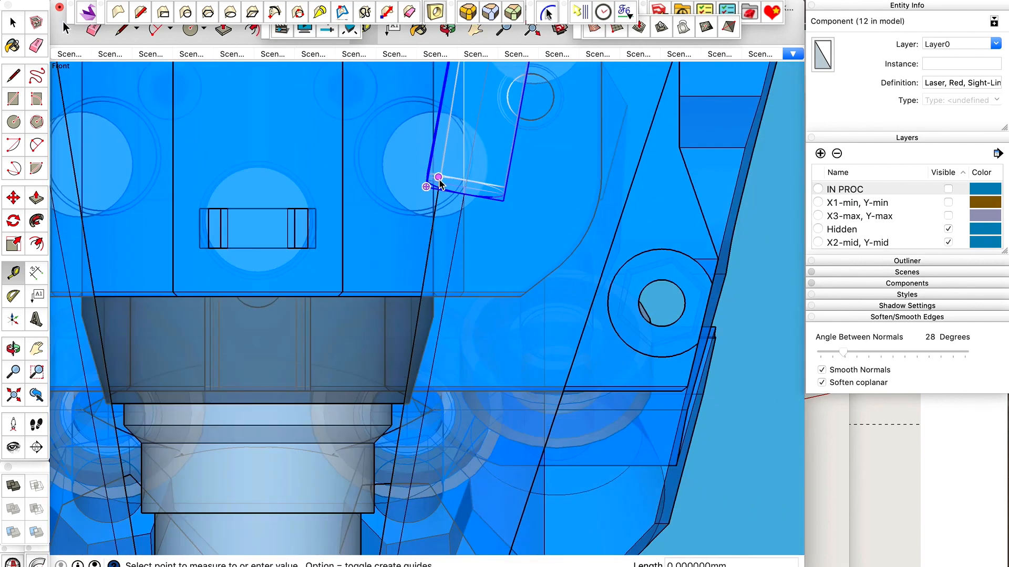
{"action": "scroll", "coordinate": [440, 367], "scroll_direction": "down", "scroll_amount": 2}
{"action": "scroll", "coordinate": [439, 368], "scroll_direction": "down", "scroll_amount": 3}
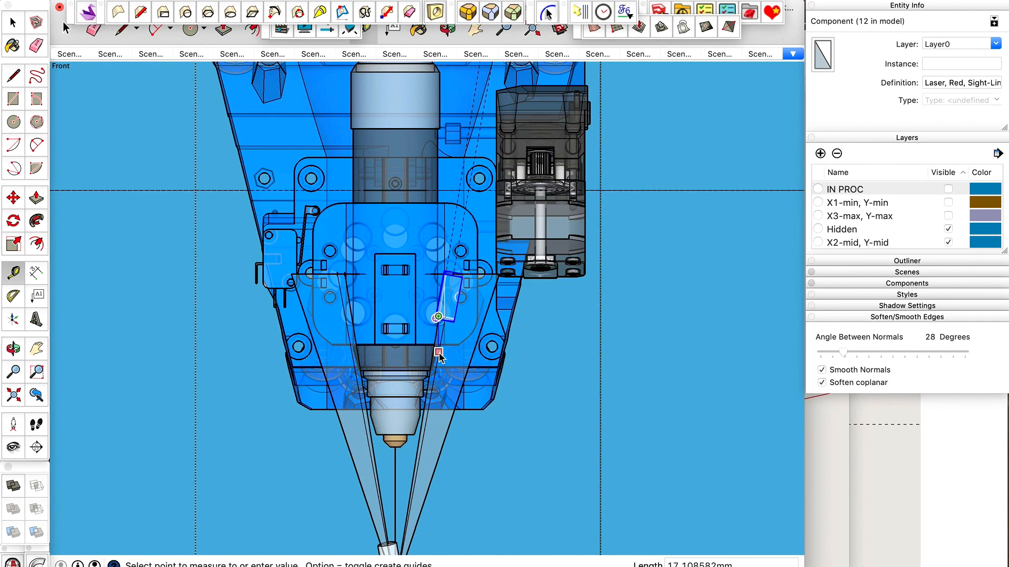
{"action": "scroll", "coordinate": [439, 349], "scroll_direction": "up", "scroll_amount": 5}
{"action": "scroll", "coordinate": [441, 347], "scroll_direction": "up", "scroll_amount": 3}
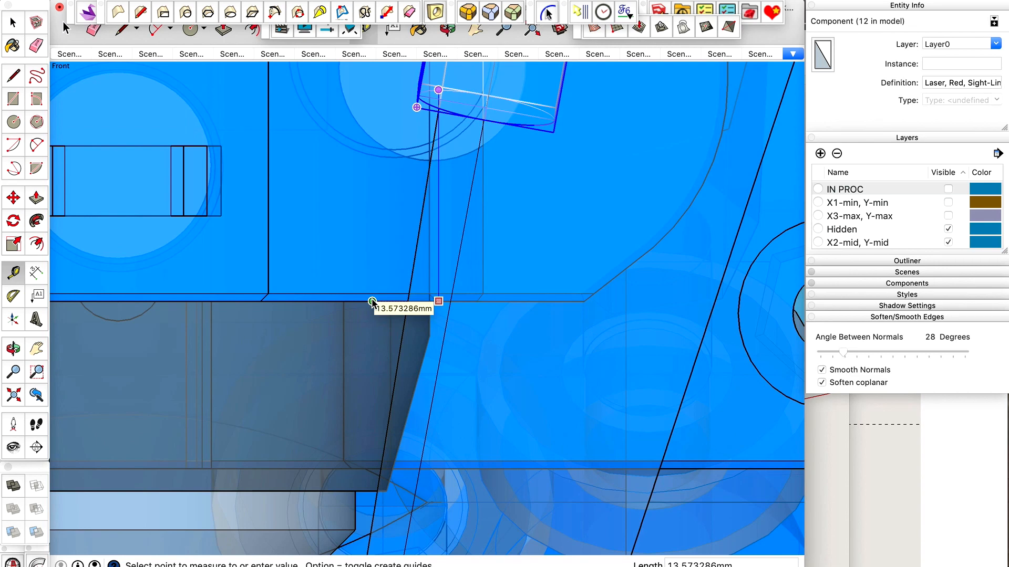
{"action": "key", "text": "space"}
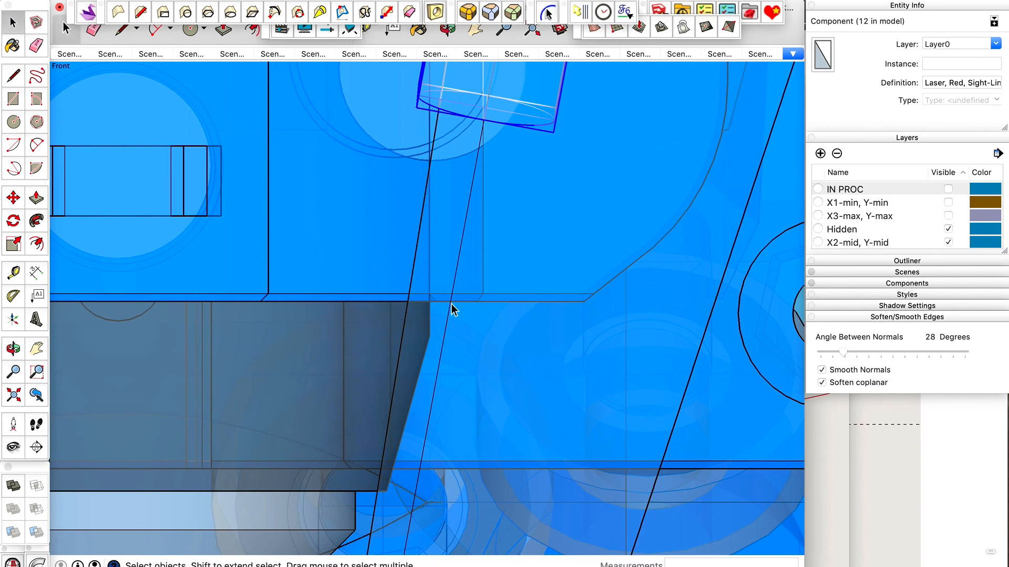
{"action": "scroll", "coordinate": [452, 304], "scroll_direction": "down", "scroll_amount": 3}
{"action": "key", "text": "shift+x"}
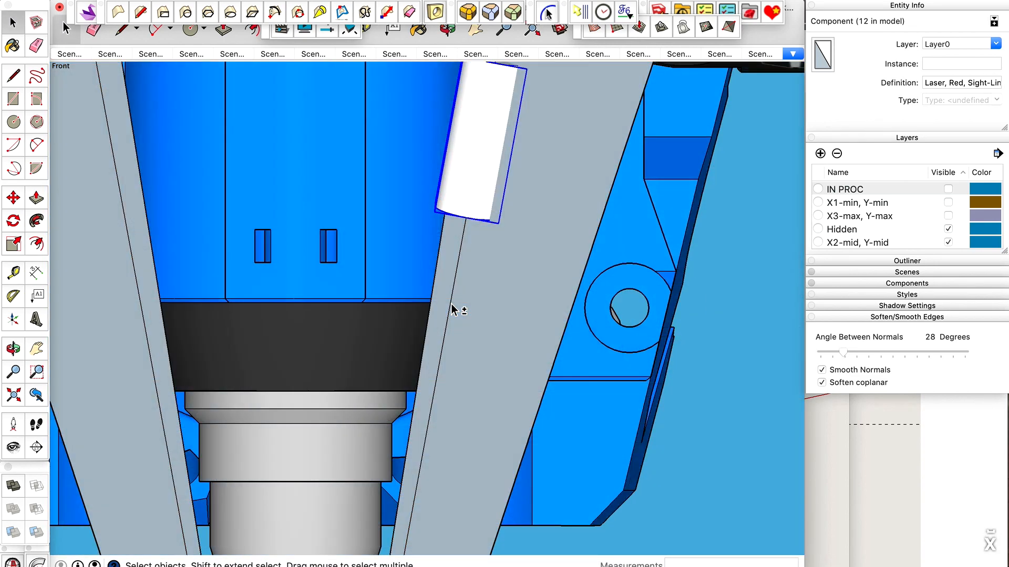
Move the raised laser 14 mm down along its sight line, starting from its bottom centre.
{"action": "key", "text": "o"}
{"action": "left_click_drag", "start_coordinate": [451, 297], "coordinate": [487, 421]}
{"action": "scroll", "coordinate": [456, 334], "scroll_direction": "down", "scroll_amount": 5}
{"action": "left_click_drag", "start_coordinate": [455, 333], "coordinate": [492, 288]}
{"action": "scroll", "coordinate": [458, 322], "scroll_direction": "up", "scroll_amount": 5}
{"action": "left_click_drag", "start_coordinate": [457, 322], "coordinate": [444, 243]}
{"action": "scroll", "coordinate": [450, 334], "scroll_direction": "up", "scroll_amount": 5}
{"action": "key", "text": "m"}
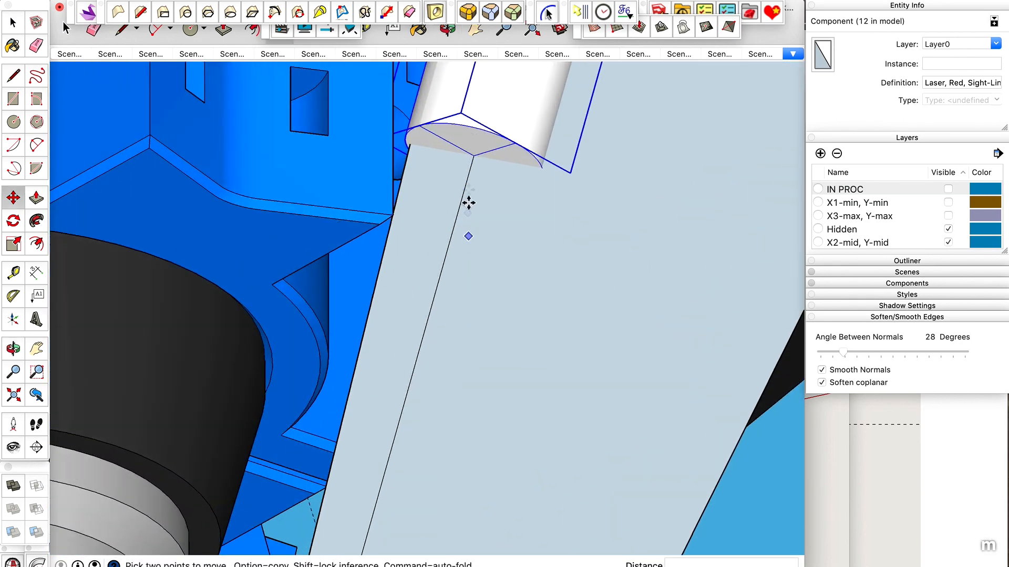
{"action": "left_click", "coordinate": [469, 159]}
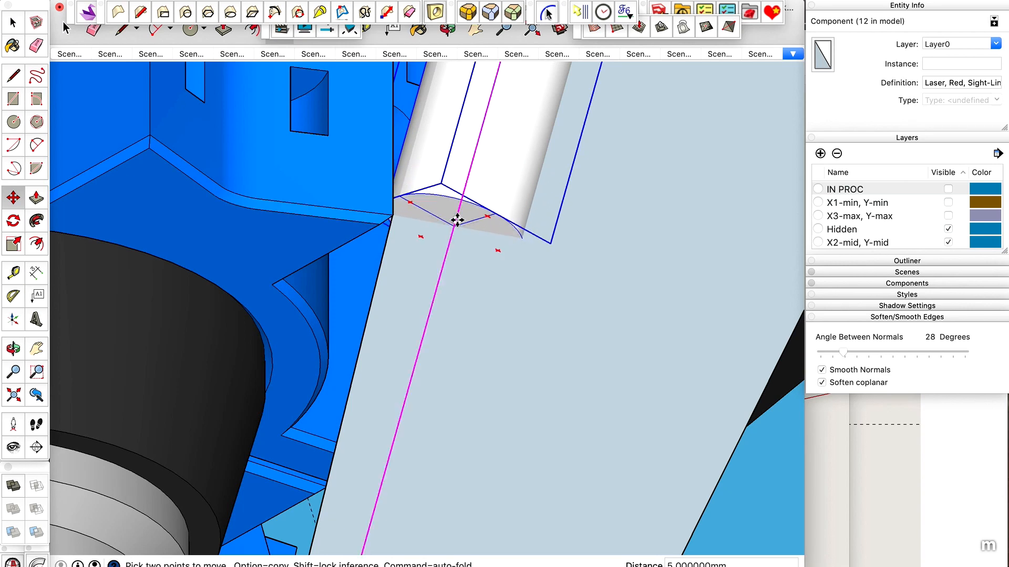
{"action": "scroll", "coordinate": [457, 219], "scroll_direction": "down", "scroll_amount": 3}
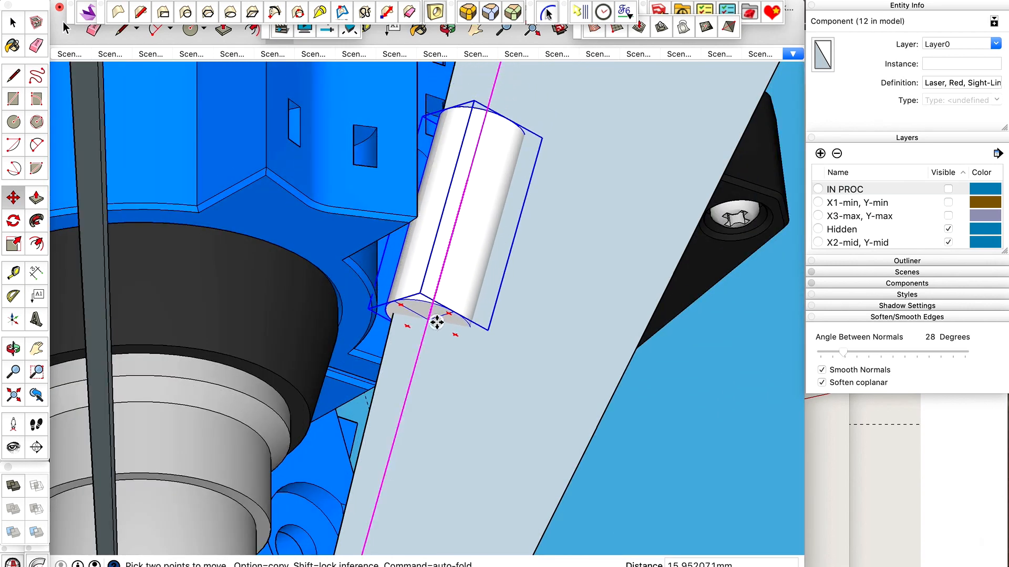
{"action": "left_click", "coordinate": [437, 322]}
{"action": "type", "text": "14"}
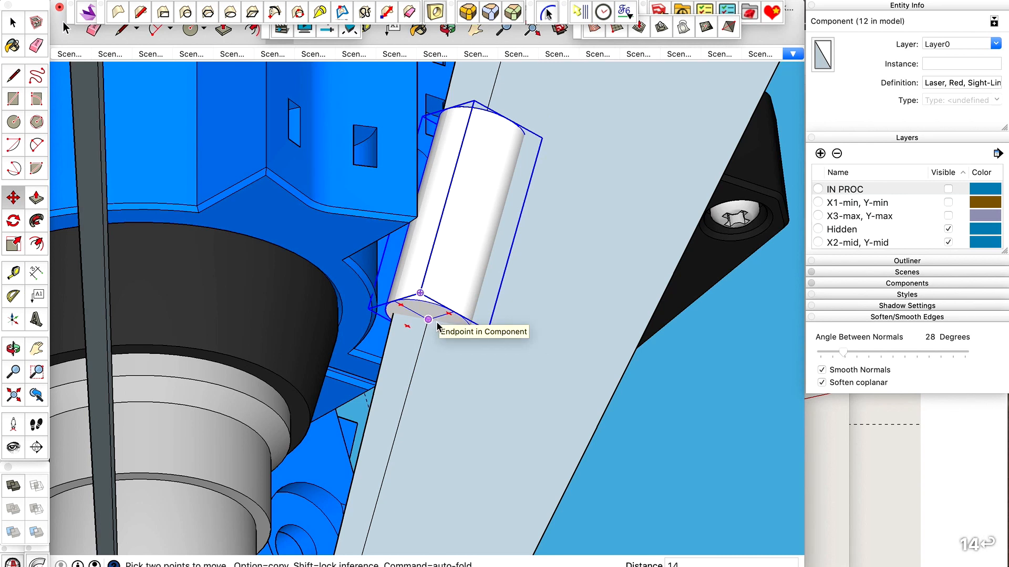
{"action": "key", "text": "Return"}
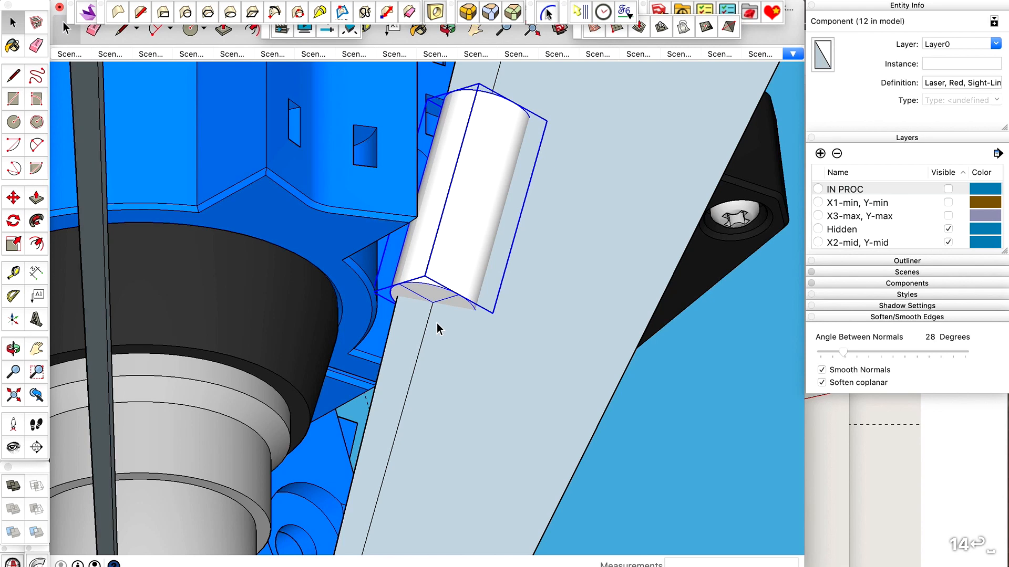
Examine the lowered laser's position against the mount's bottom edge in the front view, toggling X-ray on and off.
{"action": "key", "text": "super+3"}
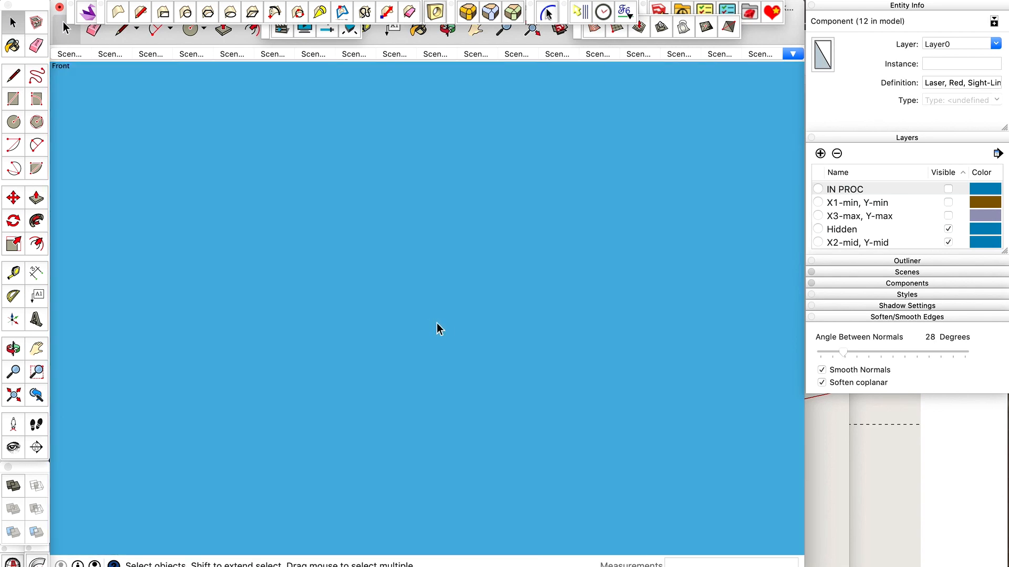
{"action": "key", "text": "shift+z"}
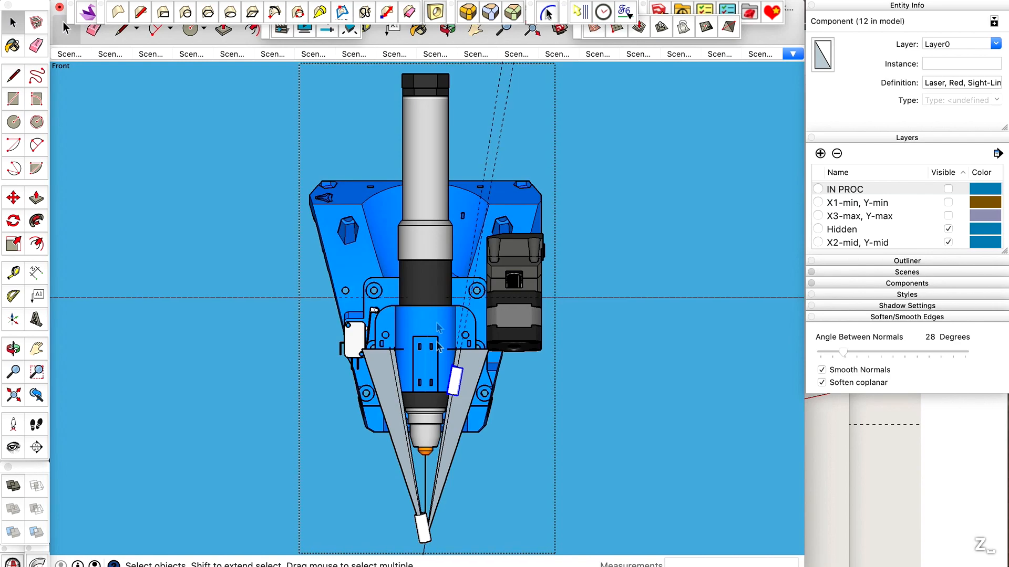
{"action": "scroll", "coordinate": [447, 427], "scroll_direction": "up", "scroll_amount": 3}
{"action": "scroll", "coordinate": [447, 427], "scroll_direction": "up", "scroll_amount": 3}
{"action": "scroll", "coordinate": [463, 314], "scroll_direction": "up", "scroll_amount": 5}
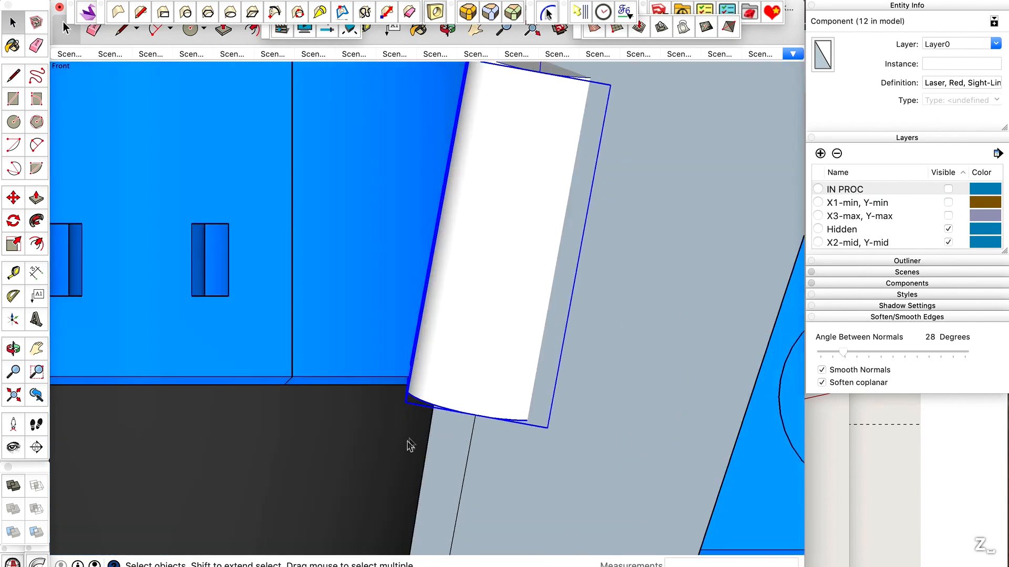
{"action": "key", "text": "x"}
{"action": "key", "text": "x"}
{"action": "scroll", "coordinate": [475, 337], "scroll_direction": "down", "scroll_amount": 10}
{"action": "scroll", "coordinate": [479, 327], "scroll_direction": "down", "scroll_amount": 5}
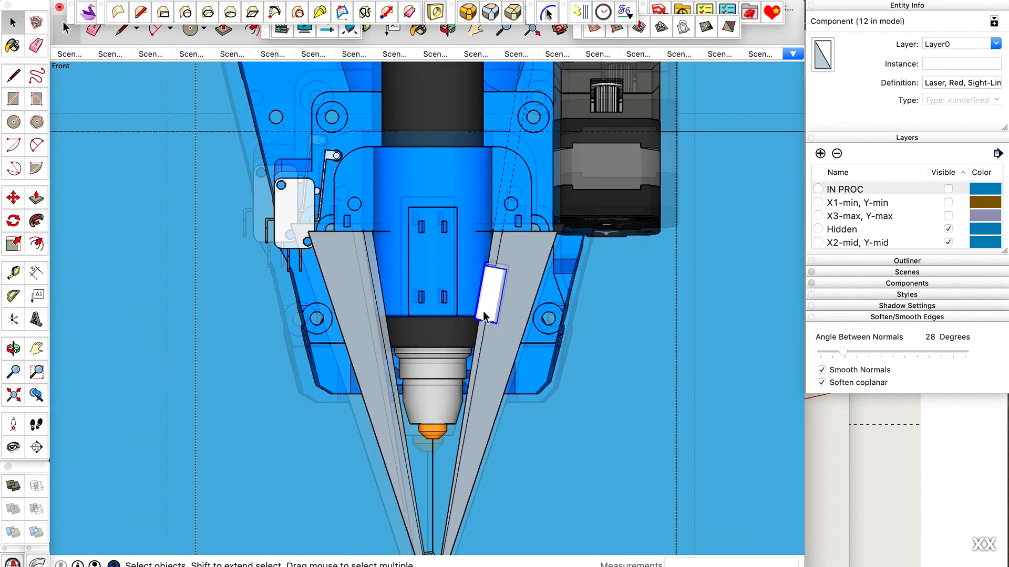
{"action": "scroll", "coordinate": [482, 289], "scroll_direction": "up", "scroll_amount": 5}
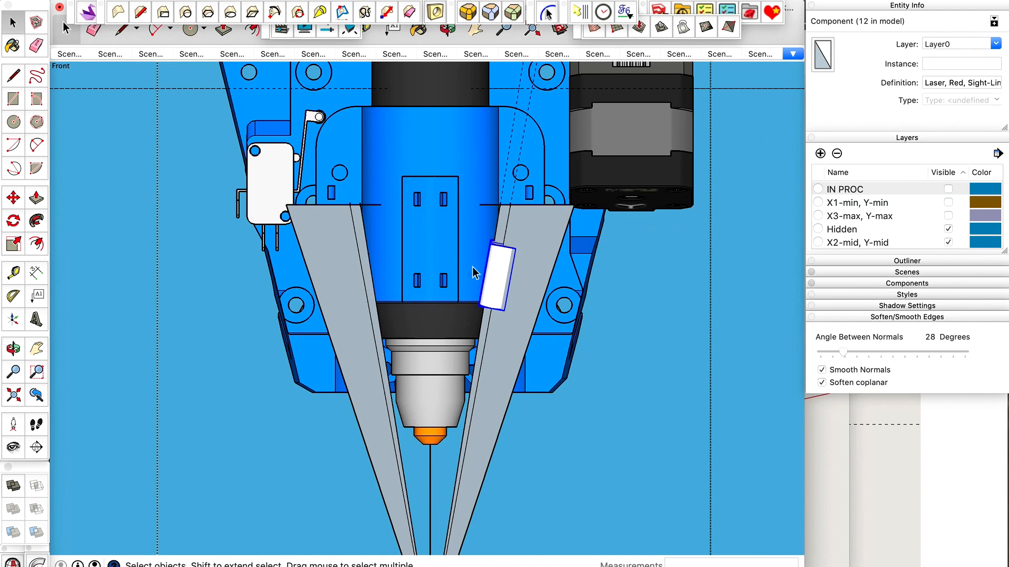
{"action": "scroll", "coordinate": [468, 275], "scroll_direction": "down", "scroll_amount": 2}
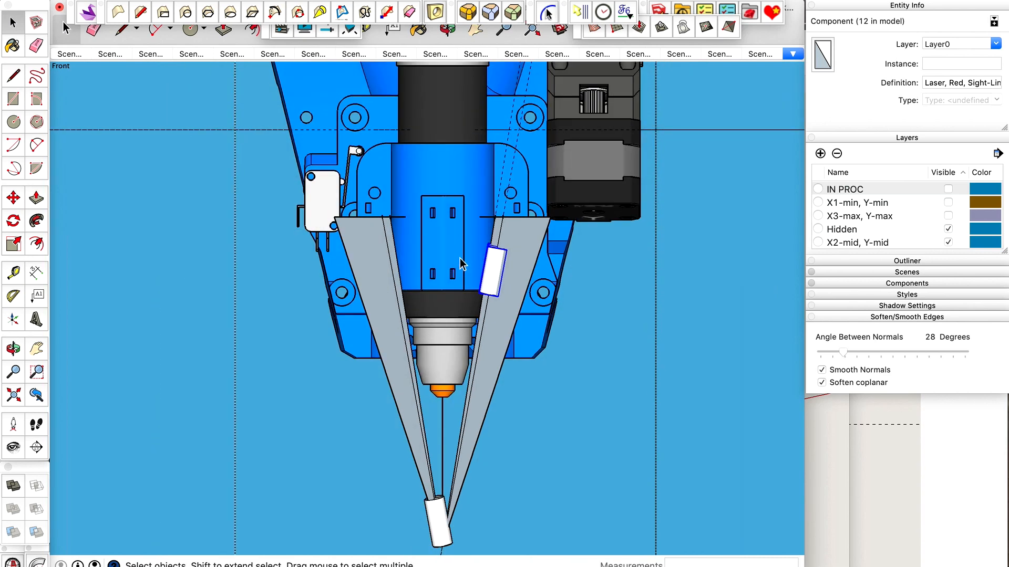
{"action": "scroll", "coordinate": [459, 258], "scroll_direction": "up", "scroll_amount": 3}
{"action": "scroll", "coordinate": [497, 210], "scroll_direction": "down", "scroll_amount": 5}
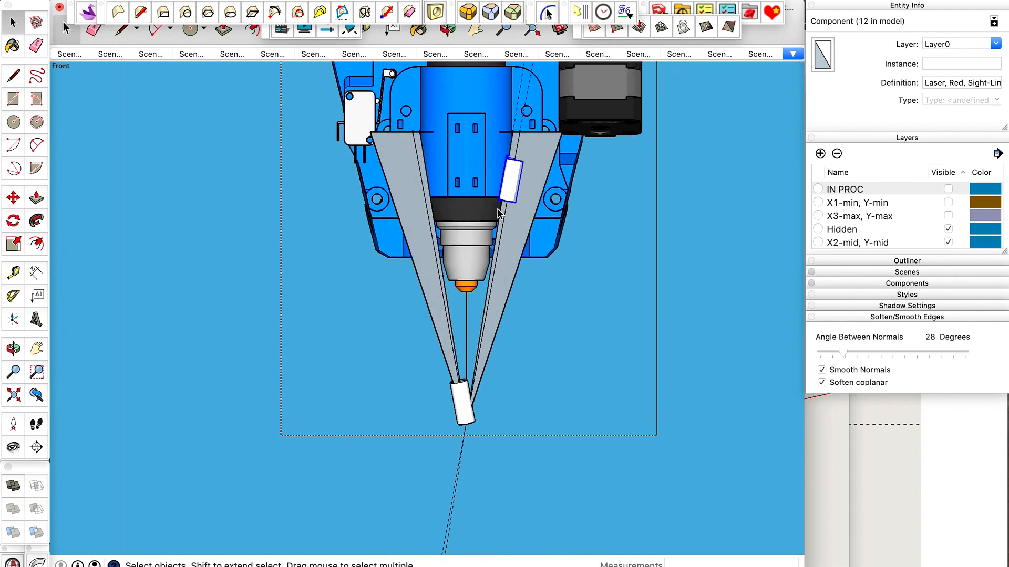
Measure the distance along the sight line from its upper endpoint to the lowered laser's top centre.
{"action": "key", "text": "o"}
{"action": "left_click_drag", "start_coordinate": [497, 210], "coordinate": [603, 204]}
{"action": "scroll", "coordinate": [603, 204], "scroll_direction": "up", "scroll_amount": 5}
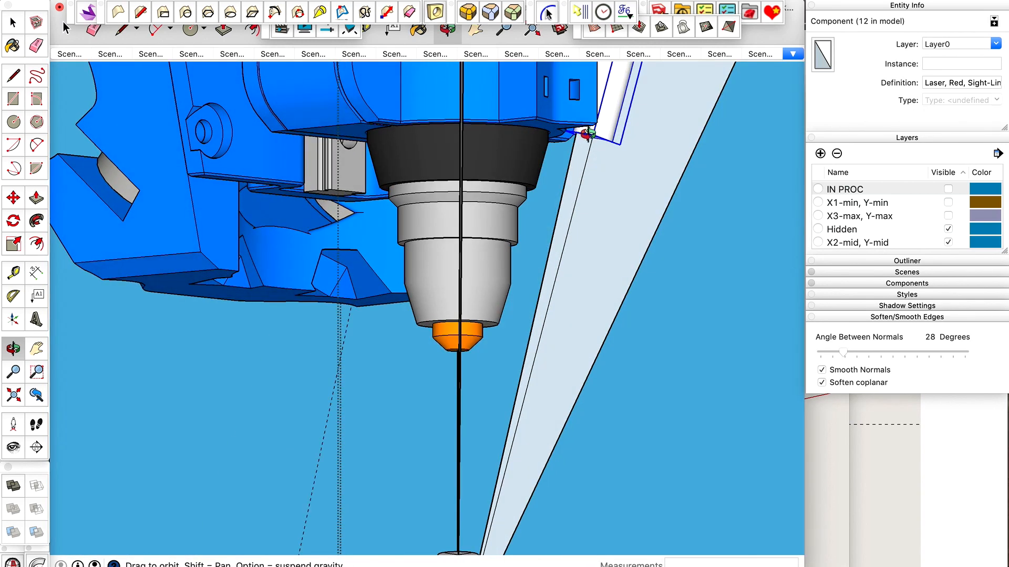
{"action": "scroll", "coordinate": [587, 134], "scroll_direction": "down", "scroll_amount": 4}
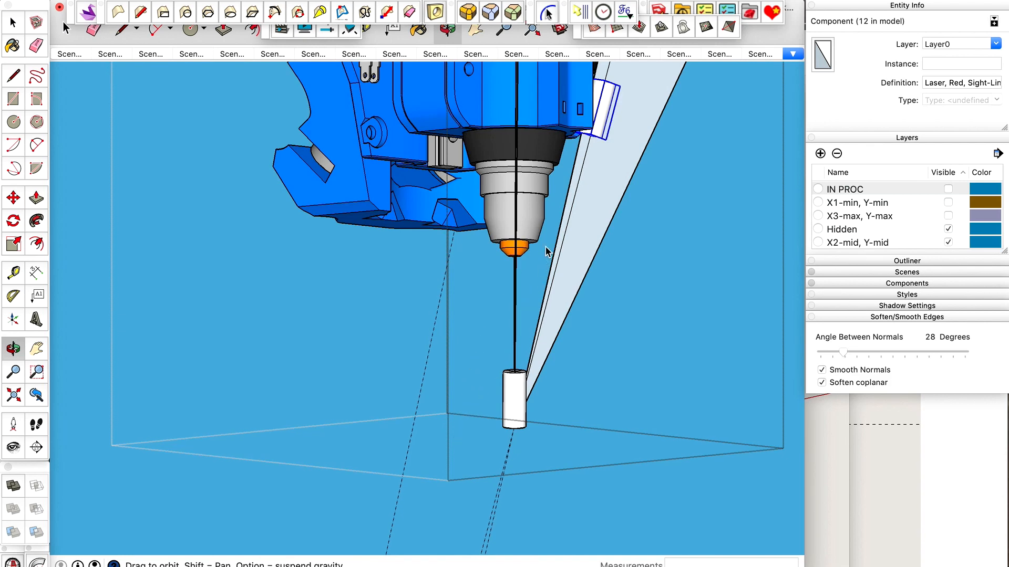
{"action": "left_click_drag", "start_coordinate": [546, 247], "coordinate": [478, 177]}
{"action": "scroll", "coordinate": [487, 143], "scroll_direction": "up", "scroll_amount": 10}
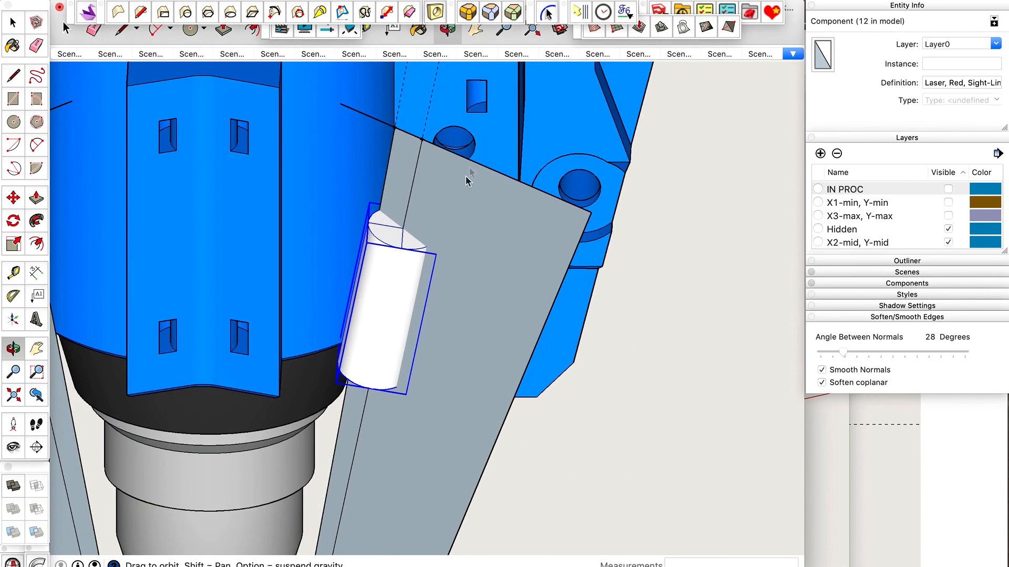
{"action": "key", "text": "t"}
{"action": "left_click", "coordinate": [401, 117]}
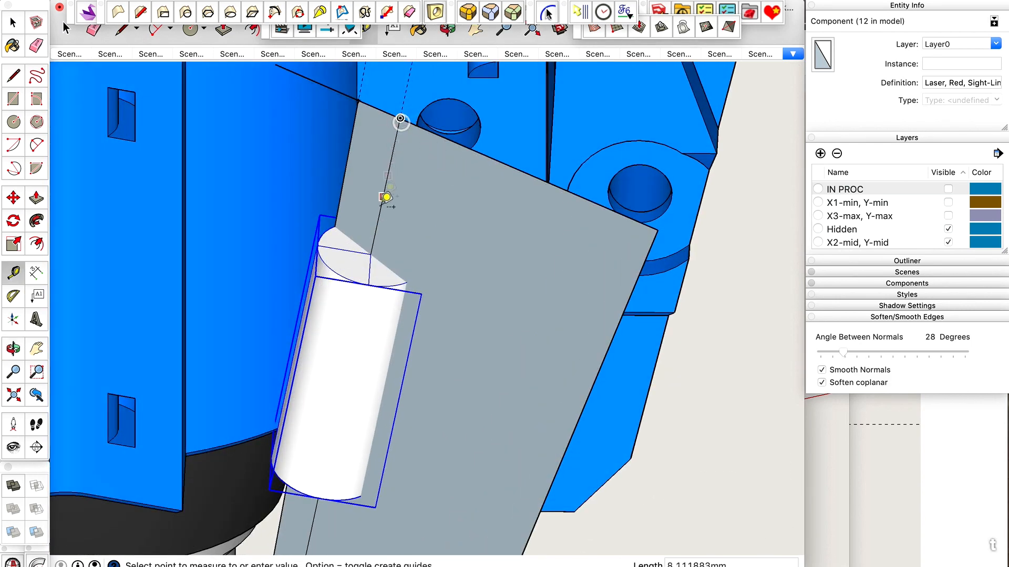
{"action": "left_click", "coordinate": [371, 253]}
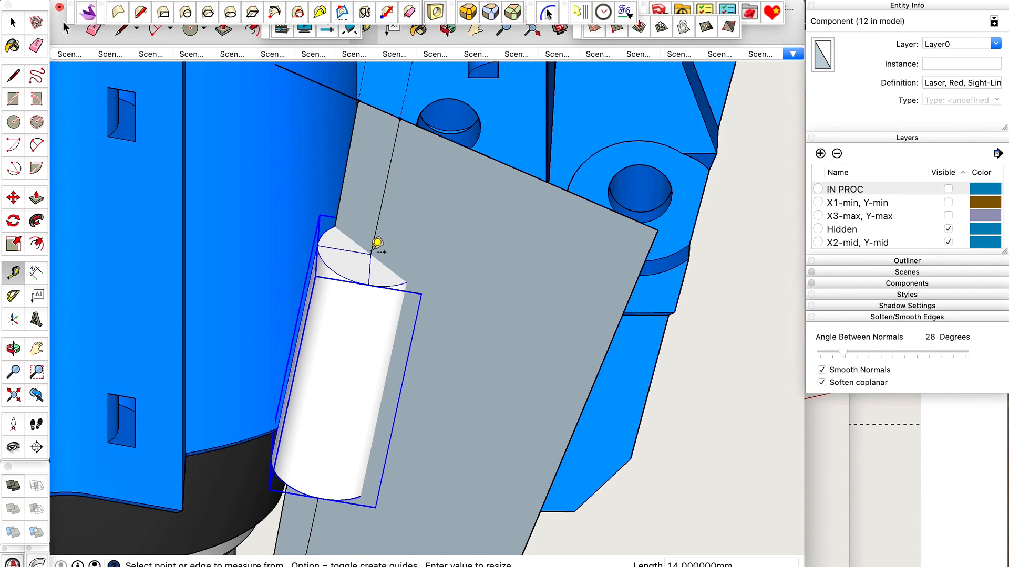
{"action": "key", "text": "space"}
{"action": "scroll", "coordinate": [532, 244], "scroll_direction": "down", "scroll_amount": 15}
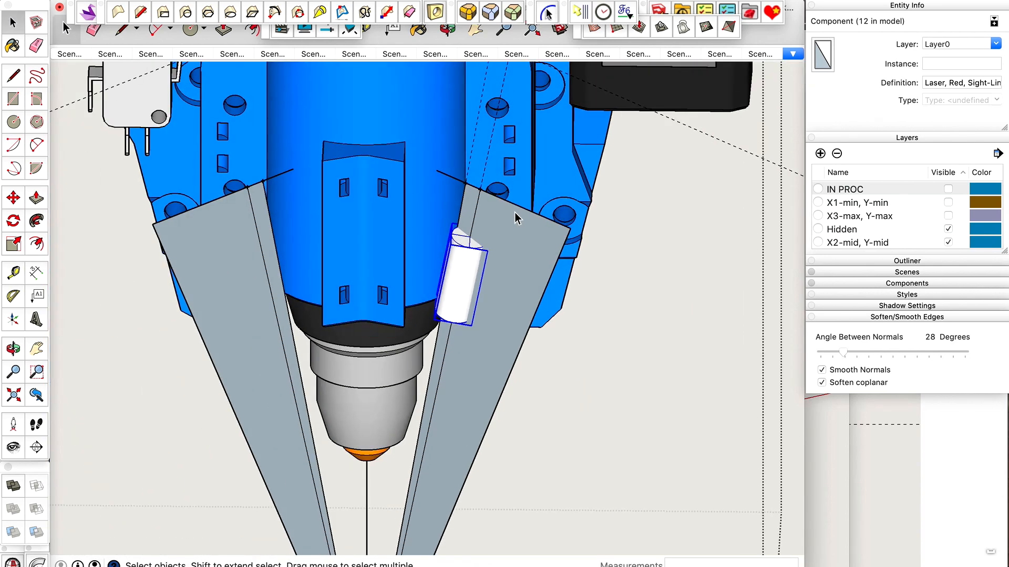
Select the other red sight-line laser, still low on its sight line below the nozzle.
{"action": "scroll", "coordinate": [426, 430], "scroll_direction": "up", "scroll_amount": 5}
{"action": "left_click", "coordinate": [447, 469]}
{"action": "scroll", "coordinate": [447, 470], "scroll_direction": "up", "scroll_amount": 5}
{"action": "key", "text": "t"}
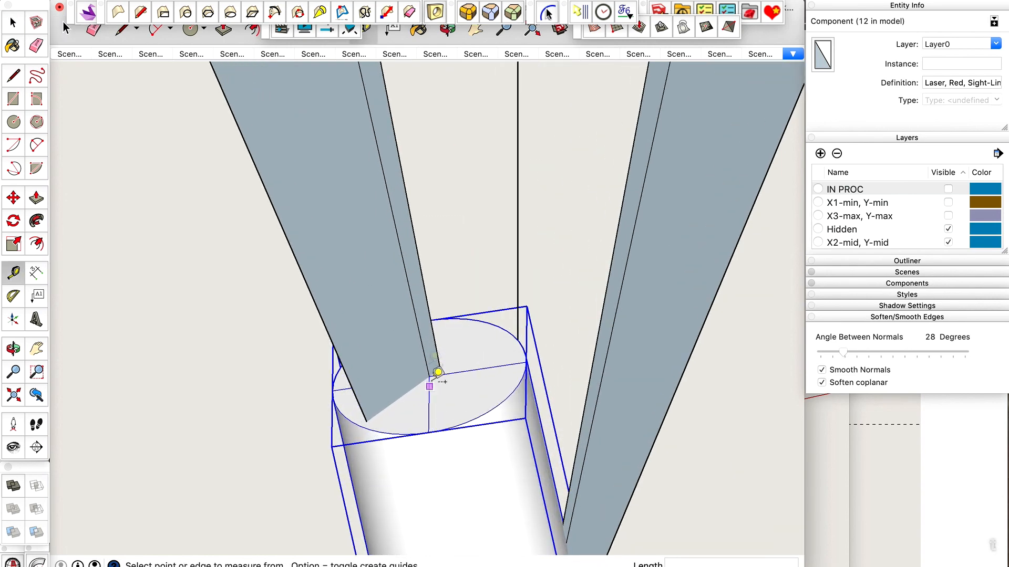
{"action": "left_click", "coordinate": [417, 322]}
{"action": "left_click", "coordinate": [414, 314]}
{"action": "key", "text": "space"}
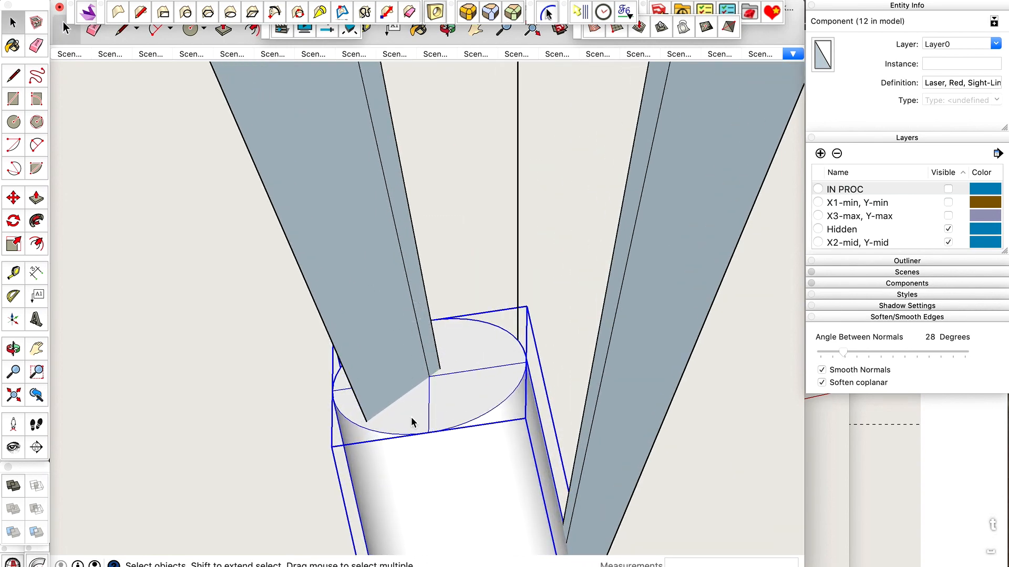
Move the selected laser up its sight line, placing its top centre on the line's upper endpoint at the mount.
{"action": "scroll", "coordinate": [411, 422], "scroll_direction": "down", "scroll_amount": 1}
{"action": "key", "text": "m"}
{"action": "left_click", "coordinate": [430, 381]}
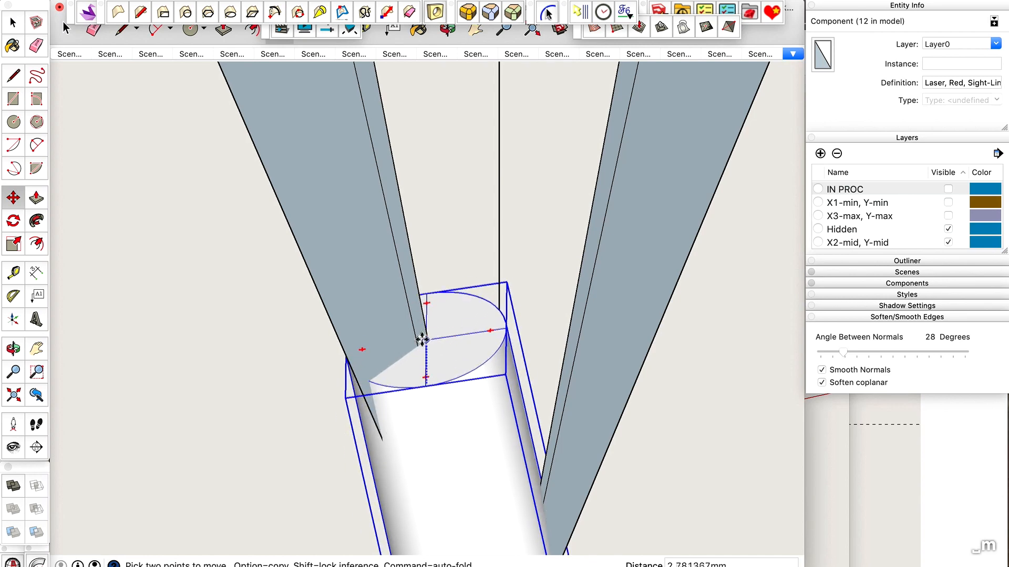
{"action": "scroll", "coordinate": [419, 275], "scroll_direction": "down", "scroll_amount": 3}
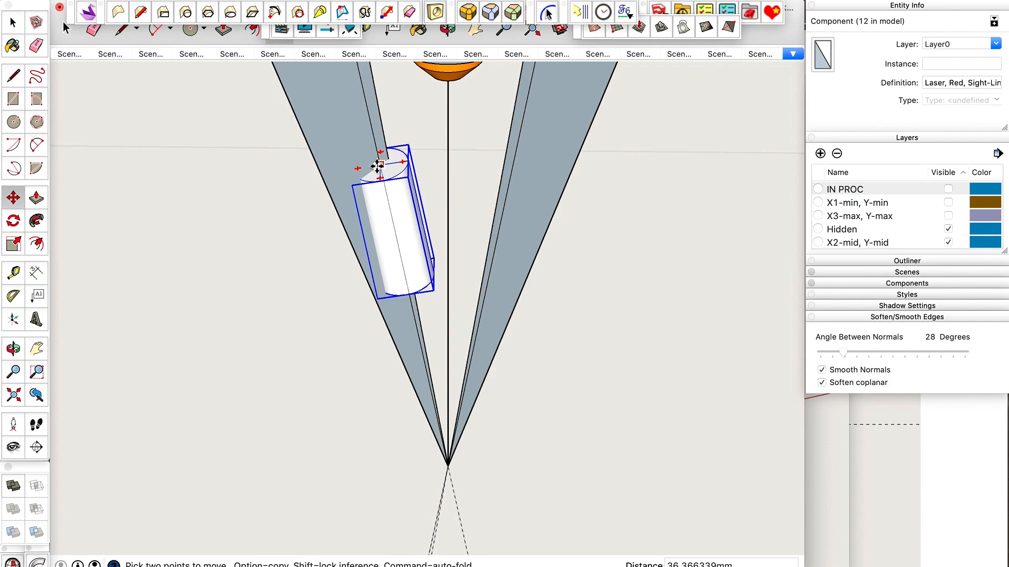
{"action": "scroll", "coordinate": [374, 159], "scroll_direction": "down", "scroll_amount": 2}
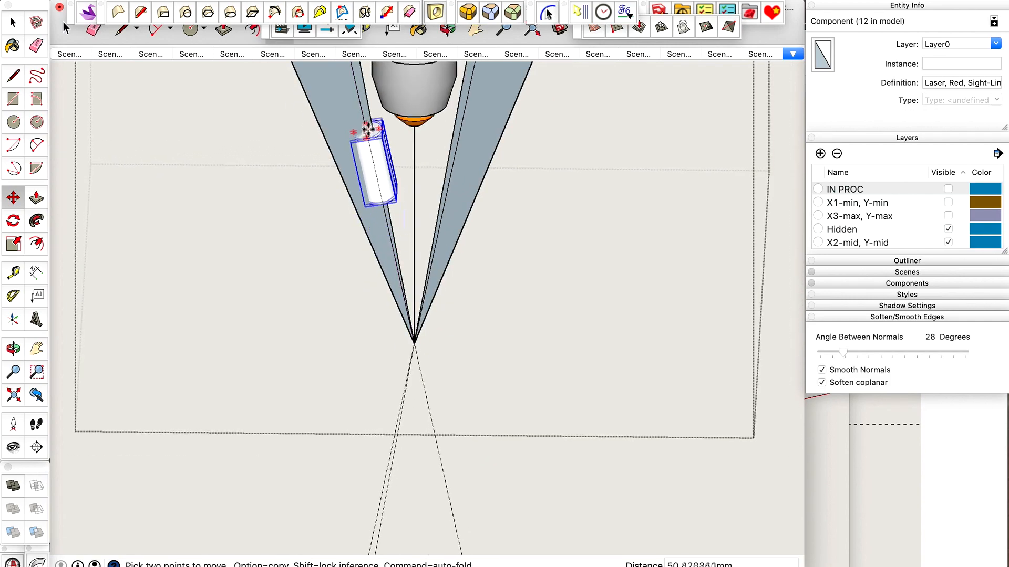
{"action": "scroll", "coordinate": [370, 237], "scroll_direction": "down", "scroll_amount": 3}
{"action": "scroll", "coordinate": [352, 131], "scroll_direction": "up", "scroll_amount": 6}
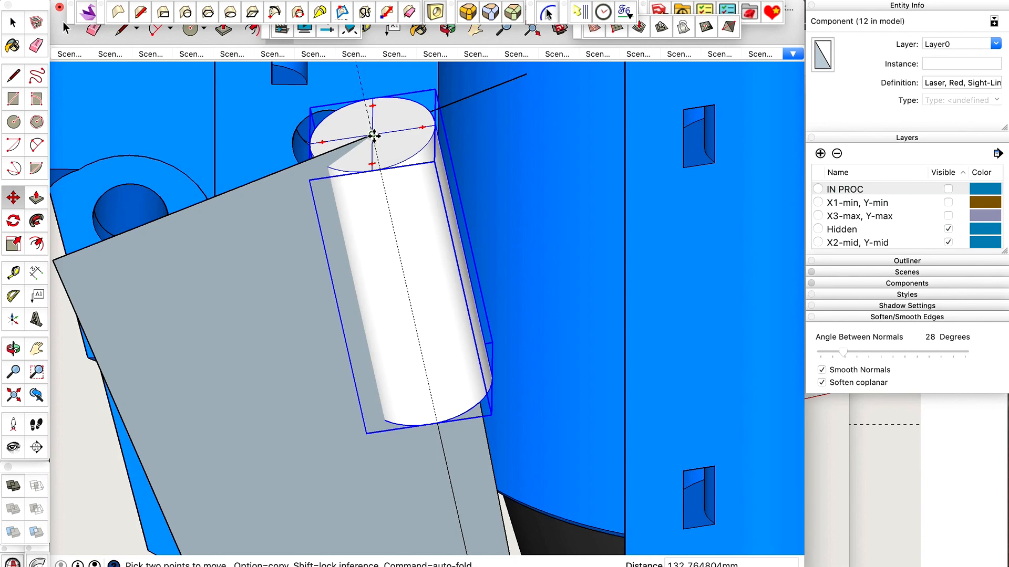
{"action": "left_click", "coordinate": [373, 135]}
Move the raised laser 14 mm down along its sight line, starting from its top centre.
{"action": "scroll", "coordinate": [375, 141], "scroll_direction": "up", "scroll_amount": 2}
{"action": "key", "text": "m"}
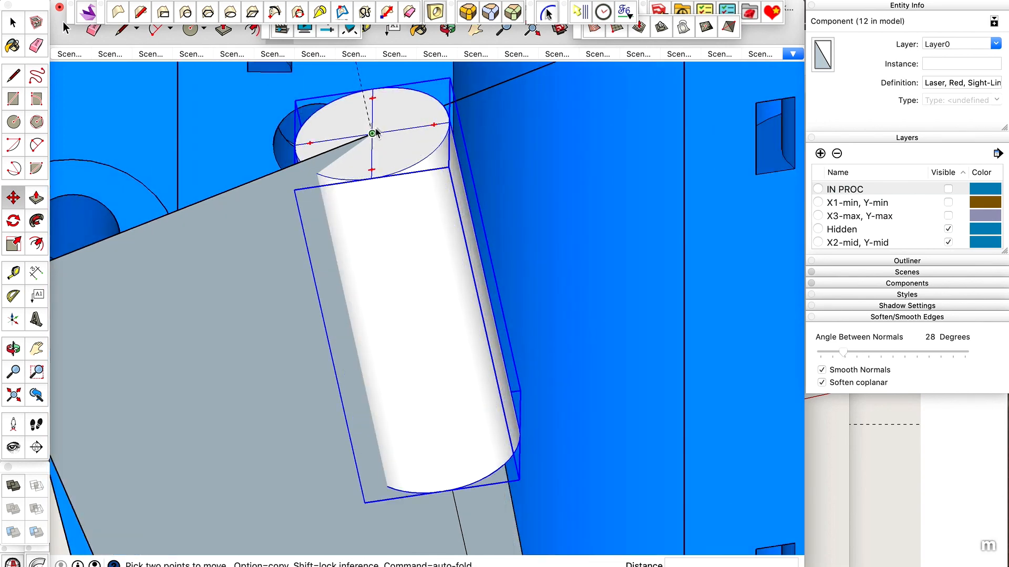
{"action": "left_click", "coordinate": [373, 135]}
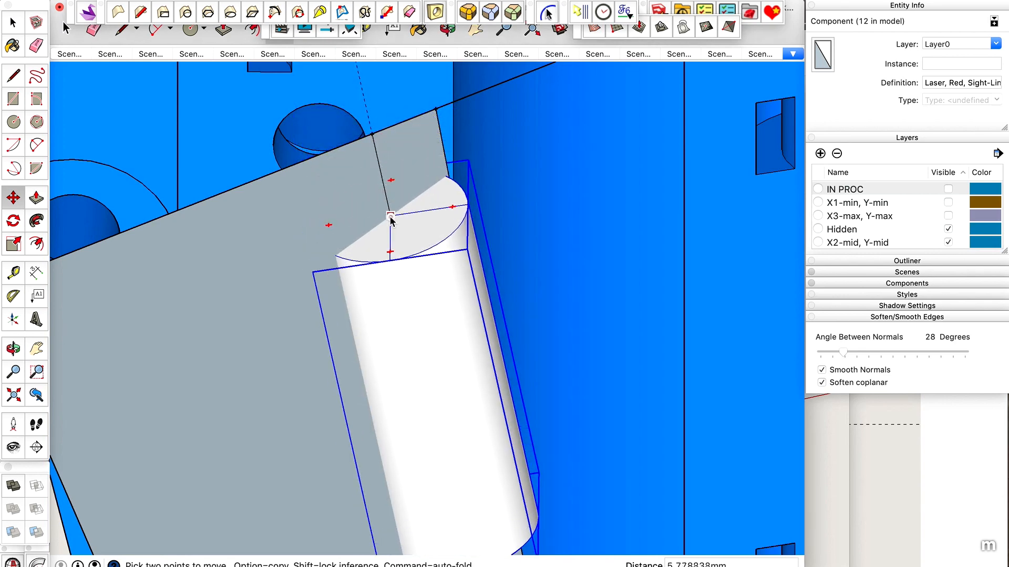
{"action": "scroll", "coordinate": [395, 222], "scroll_direction": "down", "scroll_amount": 3}
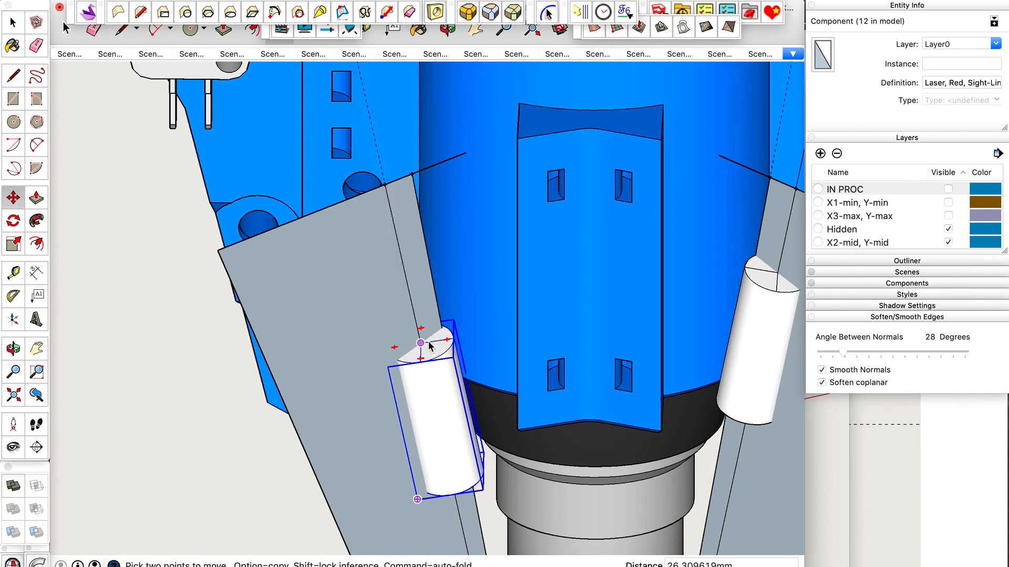
{"action": "type", "text": "14"}
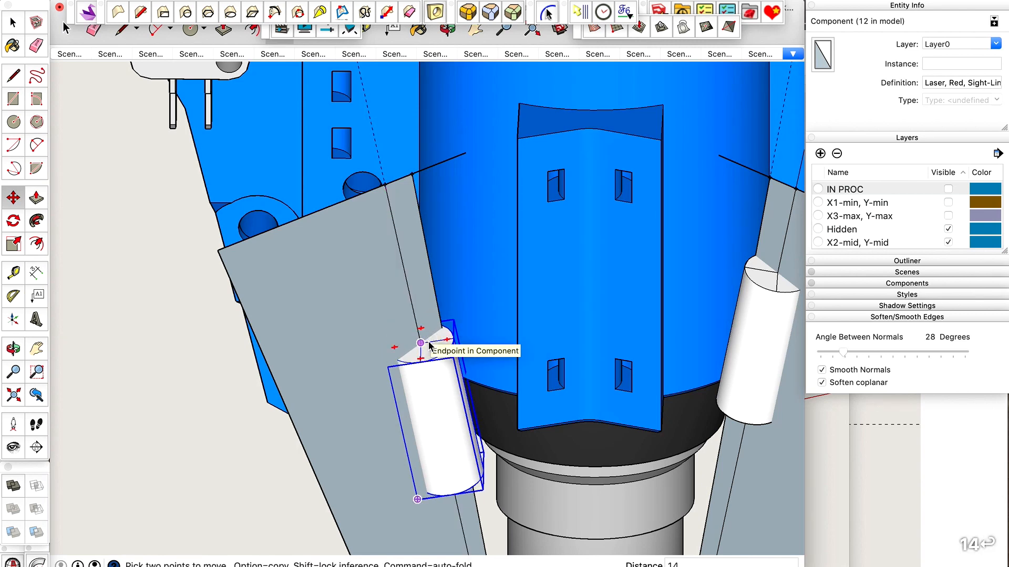
{"action": "key", "text": "Return"}
{"action": "key", "text": "space"}
{"action": "scroll", "coordinate": [372, 359], "scroll_direction": "down", "scroll_amount": 1}
{"action": "scroll", "coordinate": [372, 359], "scroll_direction": "down", "scroll_amount": 2}
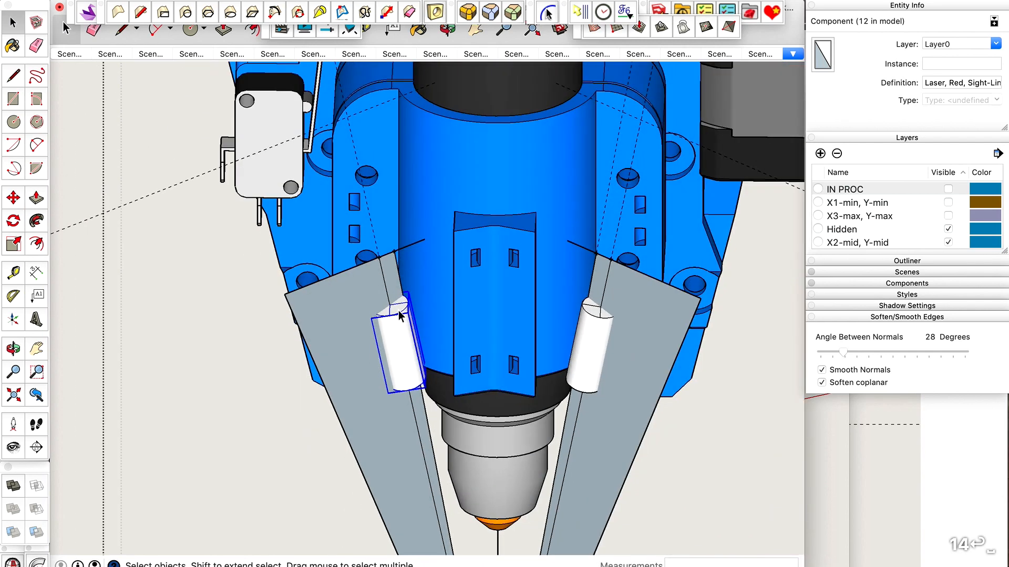
Examine both lasers' positions against the mount and nozzle in the front view and from an angled view.
{"action": "key", "text": "o"}
{"action": "scroll", "coordinate": [387, 244], "scroll_direction": "up", "scroll_amount": 3}
{"action": "scroll", "coordinate": [388, 244], "scroll_direction": "down", "scroll_amount": 2}
{"action": "scroll", "coordinate": [387, 245], "scroll_direction": "up", "scroll_amount": 1}
{"action": "key", "text": "super+3"}
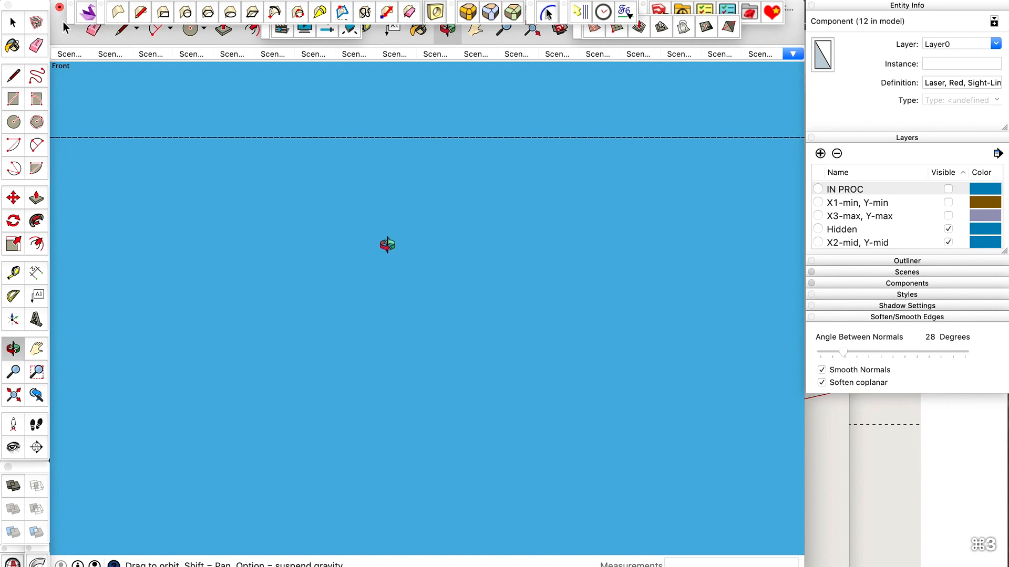
{"action": "key", "text": "shift+z"}
{"action": "key", "text": "space"}
{"action": "scroll", "coordinate": [424, 441], "scroll_direction": "up", "scroll_amount": 5}
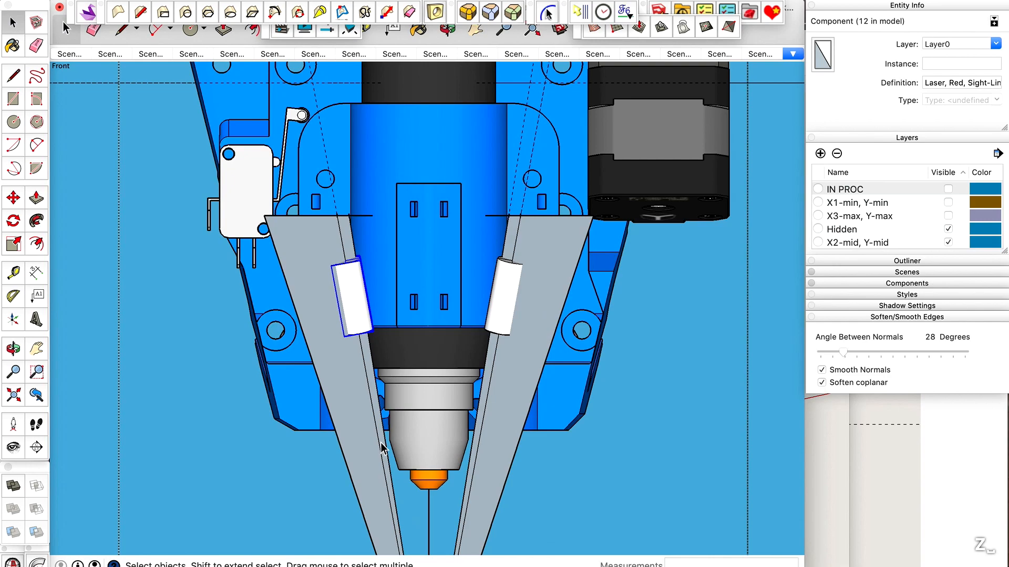
{"action": "scroll", "coordinate": [383, 449], "scroll_direction": "up", "scroll_amount": 2}
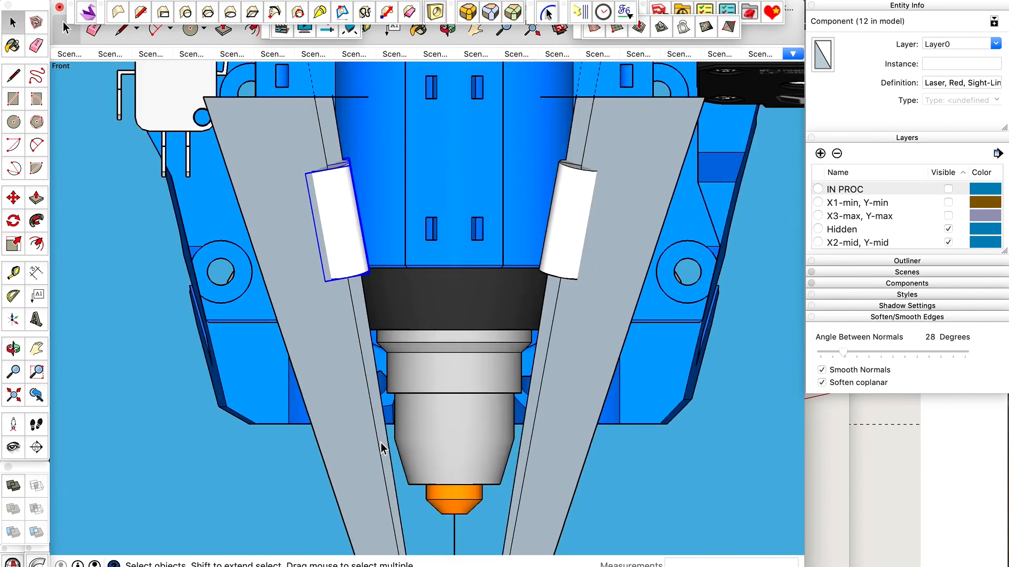
{"action": "scroll", "coordinate": [447, 343], "scroll_direction": "down", "scroll_amount": 6}
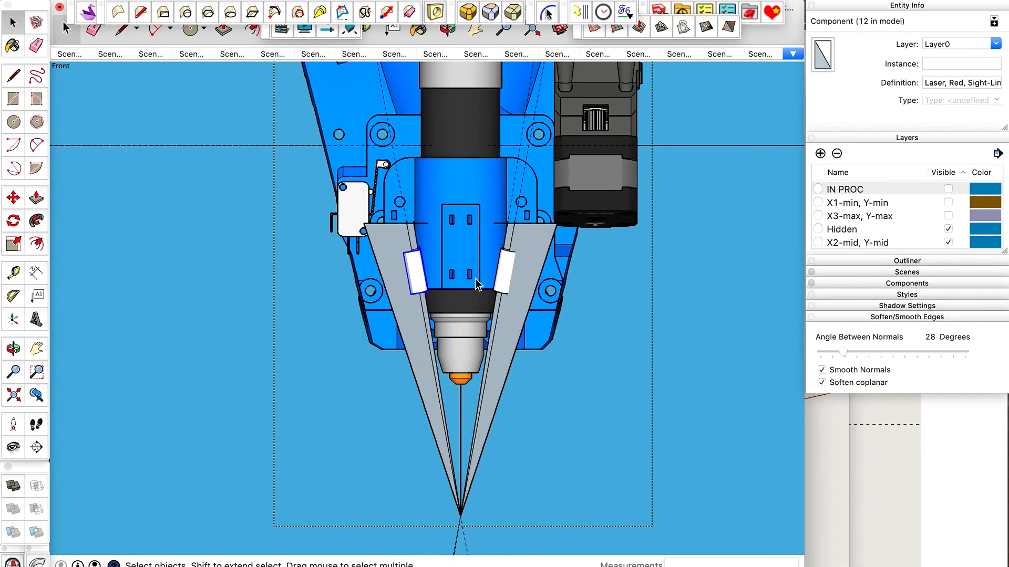
{"action": "key", "text": "o"}
{"action": "left_click_drag", "start_coordinate": [475, 279], "coordinate": [460, 368]}
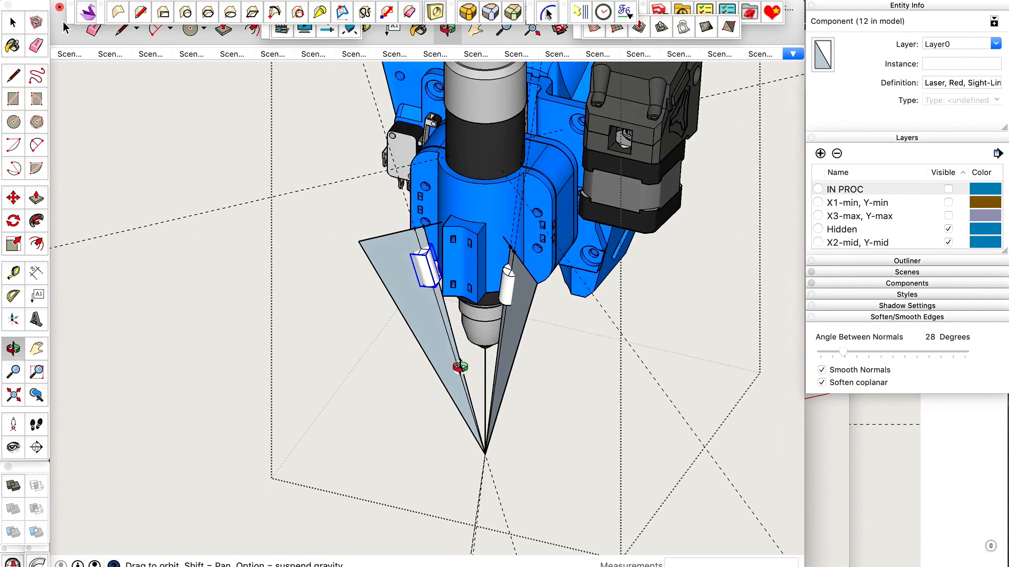
{"action": "scroll", "coordinate": [512, 288], "scroll_direction": "up", "scroll_amount": 5}
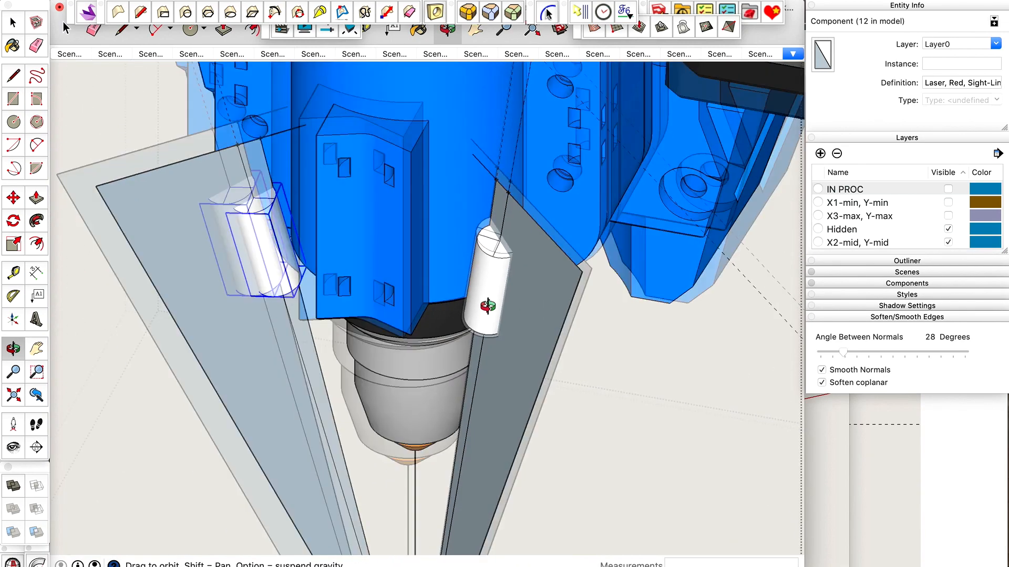
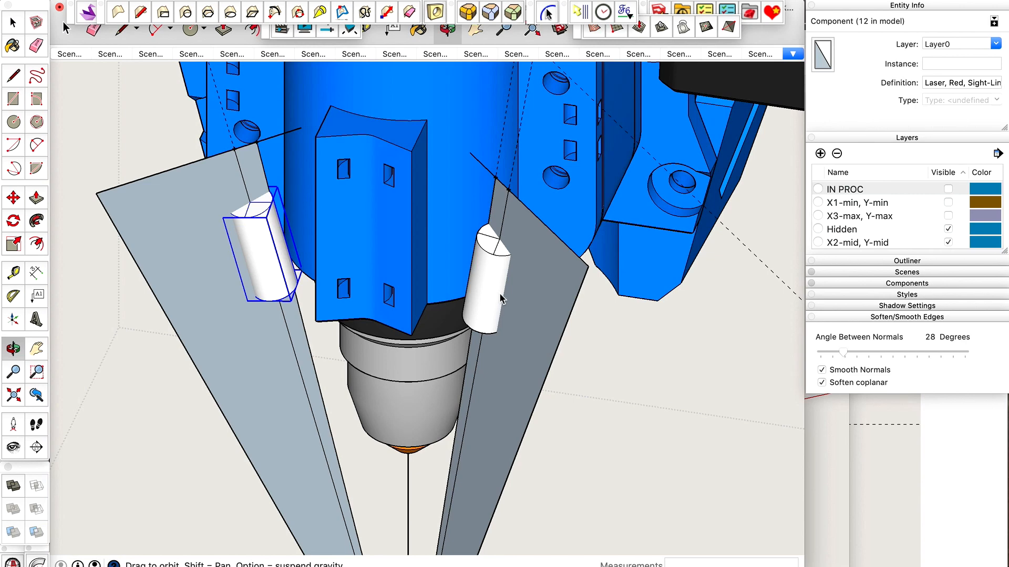
Paste a copy of the red sight-line laser to the right of the mount in place, and make the copy a unique component.
{"action": "scroll", "coordinate": [499, 297], "scroll_direction": "up", "scroll_amount": 2}
{"action": "key", "text": "space"}
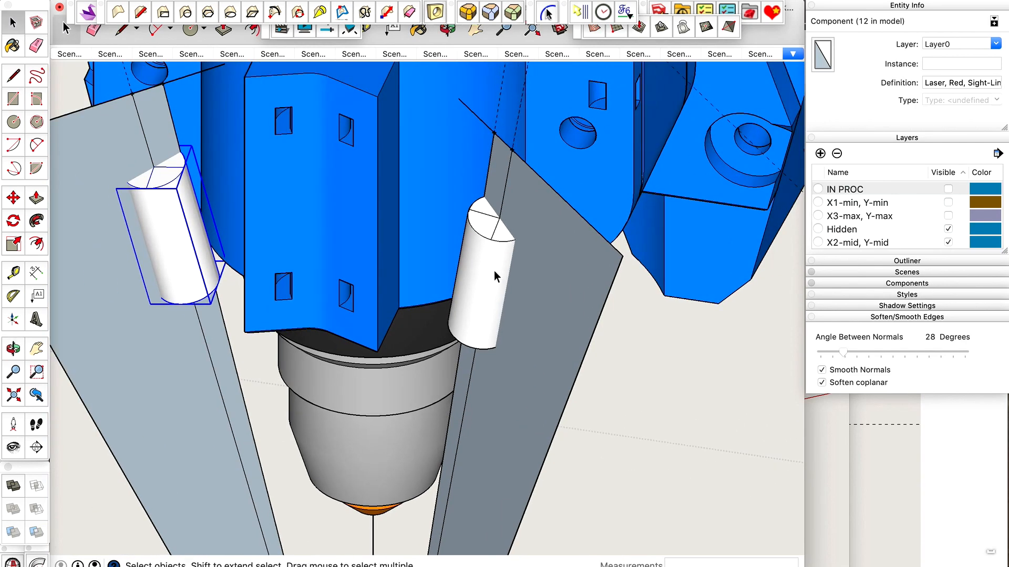
{"action": "left_click", "coordinate": [494, 270]}
{"action": "scroll", "coordinate": [494, 270], "scroll_direction": "down", "scroll_amount": 2}
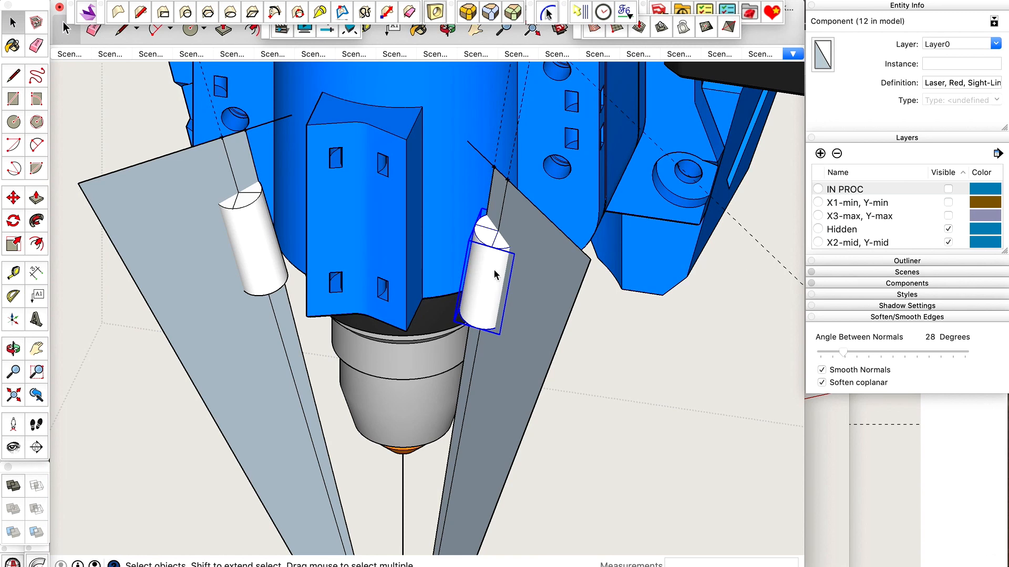
{"action": "key", "text": "super+c"}
{"action": "key", "text": "ctrl+shift+v"}
{"action": "right_click", "coordinate": [485, 265]}
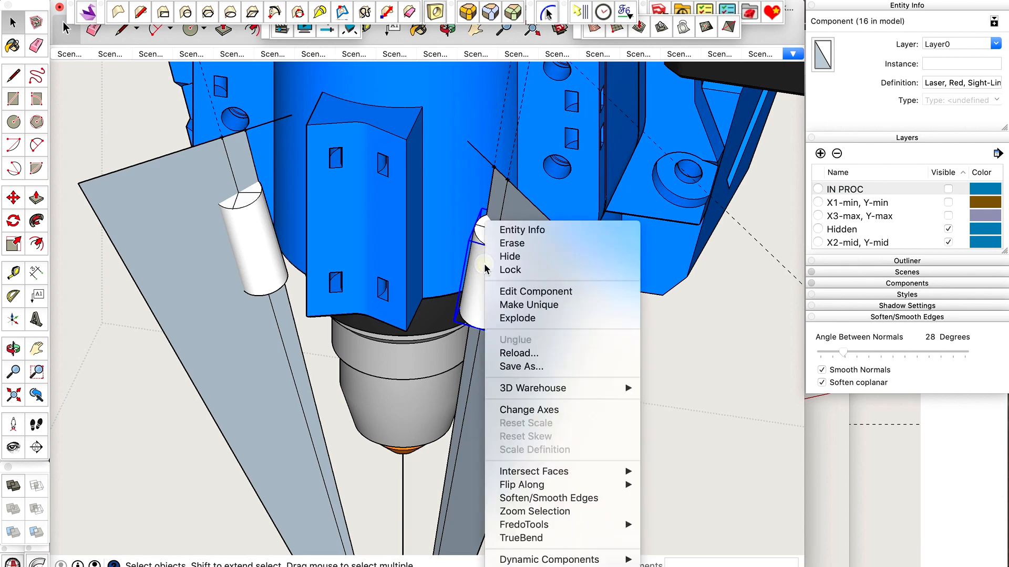
{"action": "left_click", "coordinate": [514, 306]}
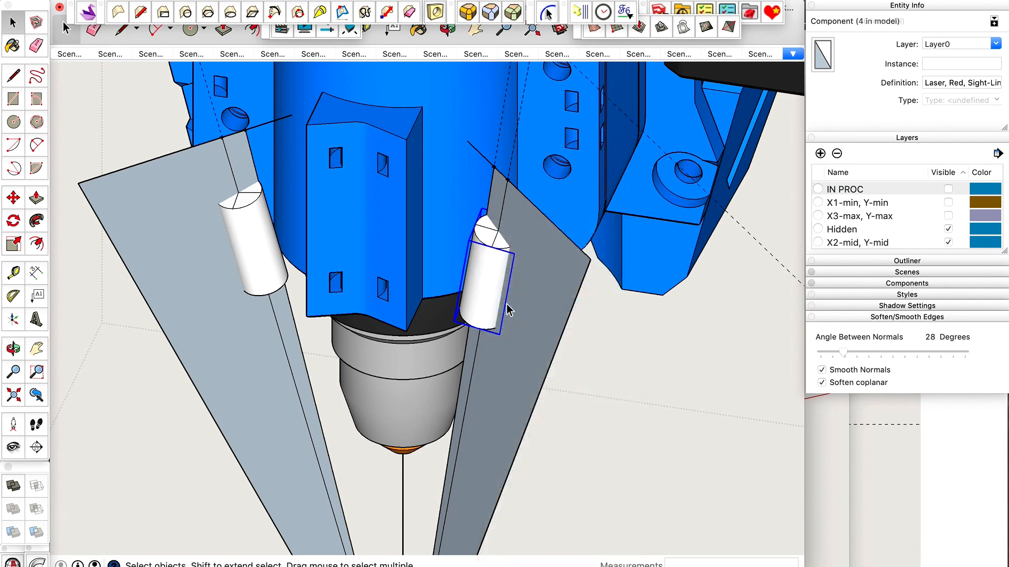
Rename the unique copy's component definition as Laser Holder (Right).
{"action": "left_click", "coordinate": [935, 83]}
{"action": "key", "text": "Right"}
{"action": "key", "text": "Right"}
{"action": "key", "text": "Right"}
{"action": "key", "text": "Right"}
{"action": "type", "text": "Holde"}
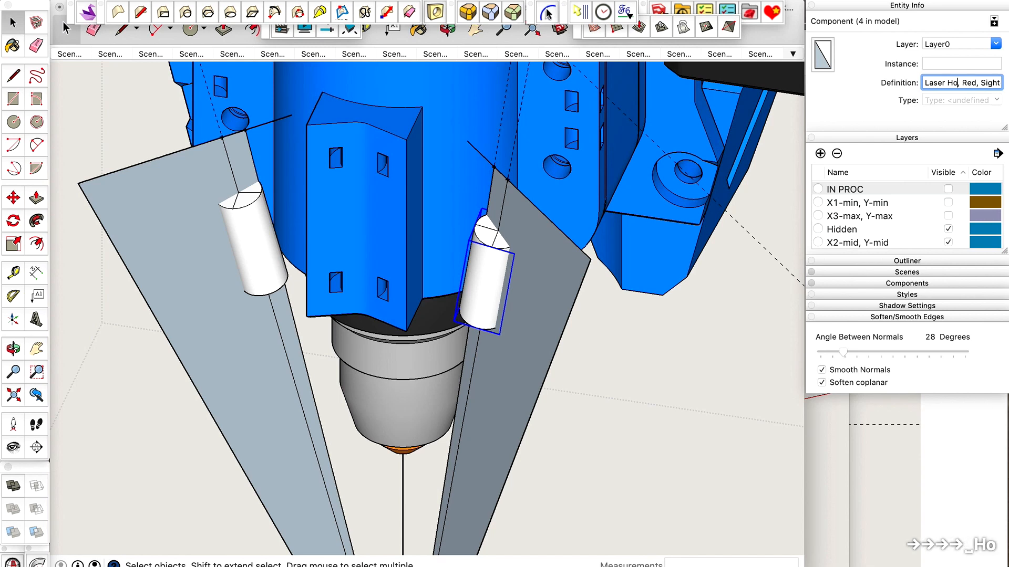
{"action": "type", "text": "r "}
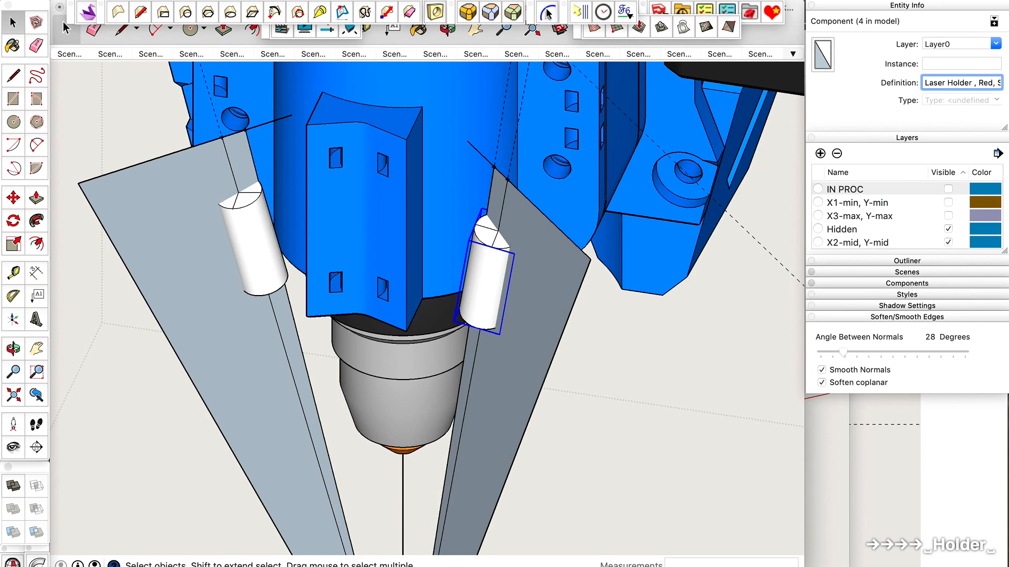
{"action": "type", "text": "(Right)"}
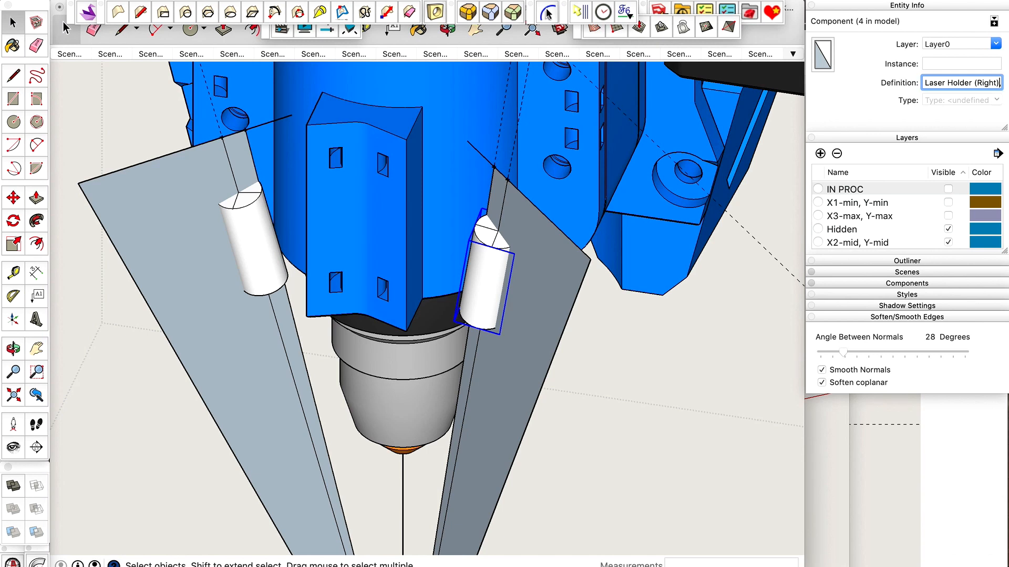
{"action": "key", "text": "shift+Right"}
{"action": "key", "text": "shift+Right"}
{"action": "key", "text": "shift+Right"}
{"action": "key", "text": "shift+Right"}
{"action": "key", "text": "shift+Right"}
{"action": "key", "text": "shift+Right"}
{"action": "key", "text": "shift+Right"}
{"action": "key", "text": "shift+Right"}
{"action": "key", "text": "shift+Right"}
{"action": "key", "text": "shift+Right"}
{"action": "key", "text": "shift+Right"}
{"action": "key", "text": "shift+Right"}
{"action": "key", "text": "shift+Right"}
{"action": "key", "text": "shift+Right"}
{"action": "key", "text": "shift+Right"}
{"action": "key", "text": "shift+Right"}
{"action": "key", "text": "shift+Right"}
{"action": "key", "text": "shift+Right"}
{"action": "key", "text": "shift+Right"}
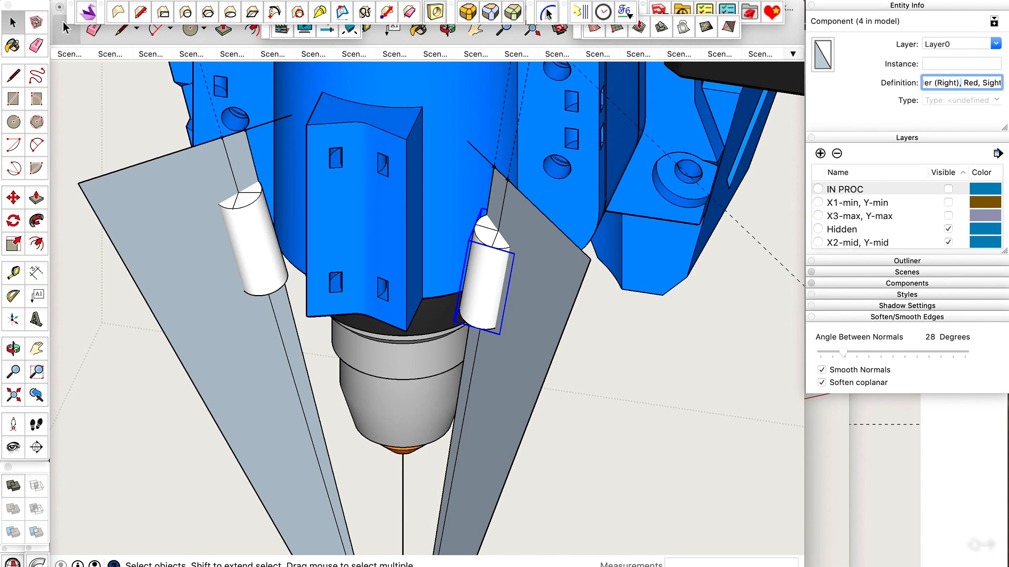
{"action": "key", "text": "shift+Right"}
{"action": "key", "text": "shift+Right"}
{"action": "key", "text": "shift+Right"}
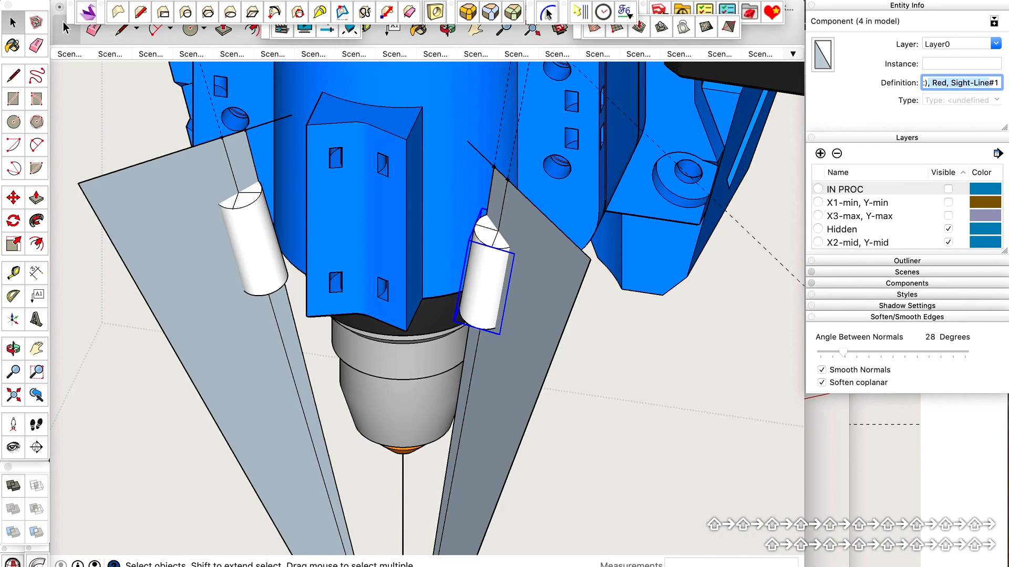
{"action": "key", "text": "BackSpace"}
{"action": "key", "text": "Return"}
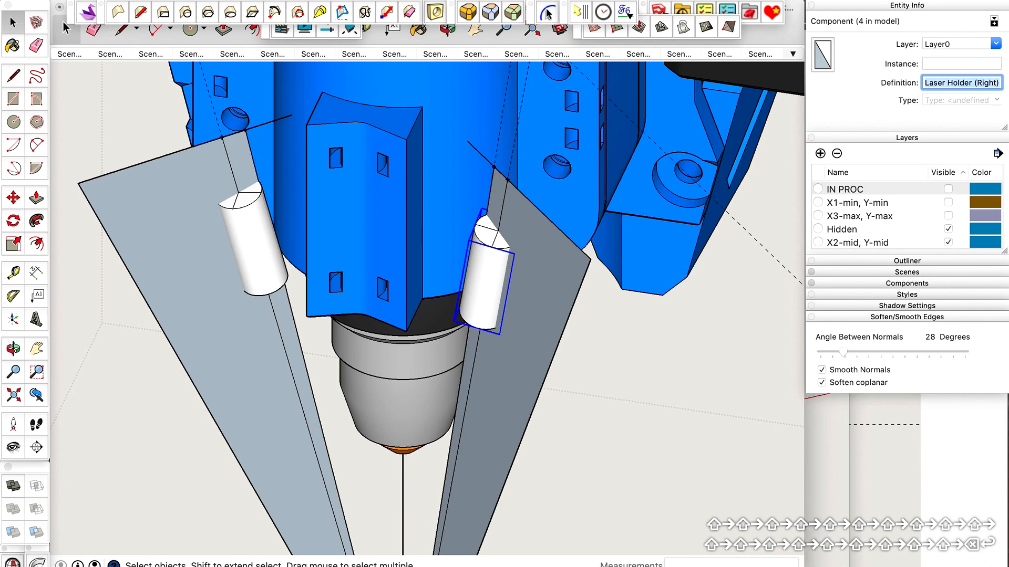
Cut the Laser Holder (Right) copy to check the original laser underneath, and paste the holder back in place.
{"action": "scroll", "coordinate": [481, 272], "scroll_direction": "up", "scroll_amount": 1}
{"action": "left_click", "coordinate": [482, 269]}
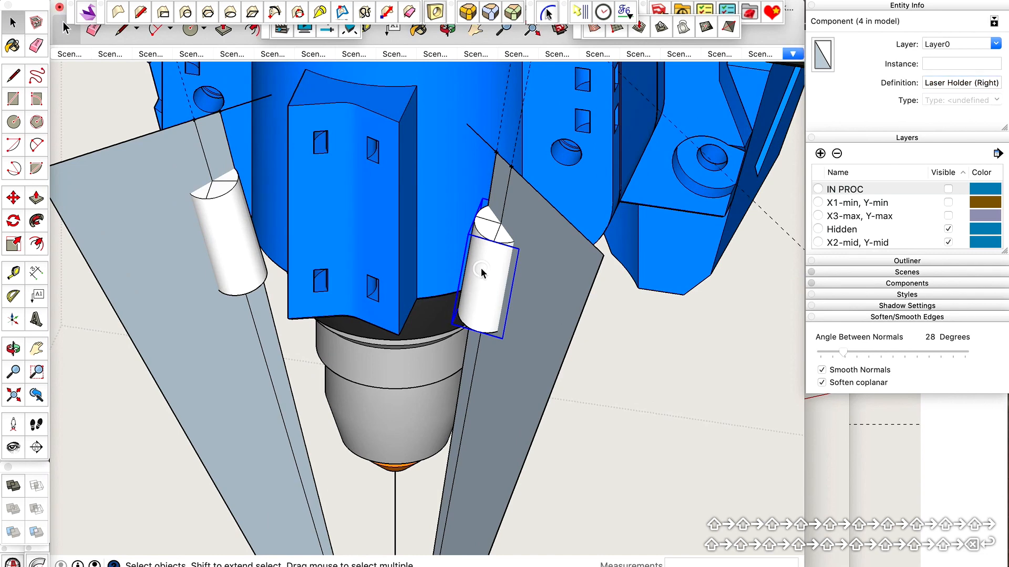
{"action": "scroll", "coordinate": [490, 260], "scroll_direction": "down", "scroll_amount": 1}
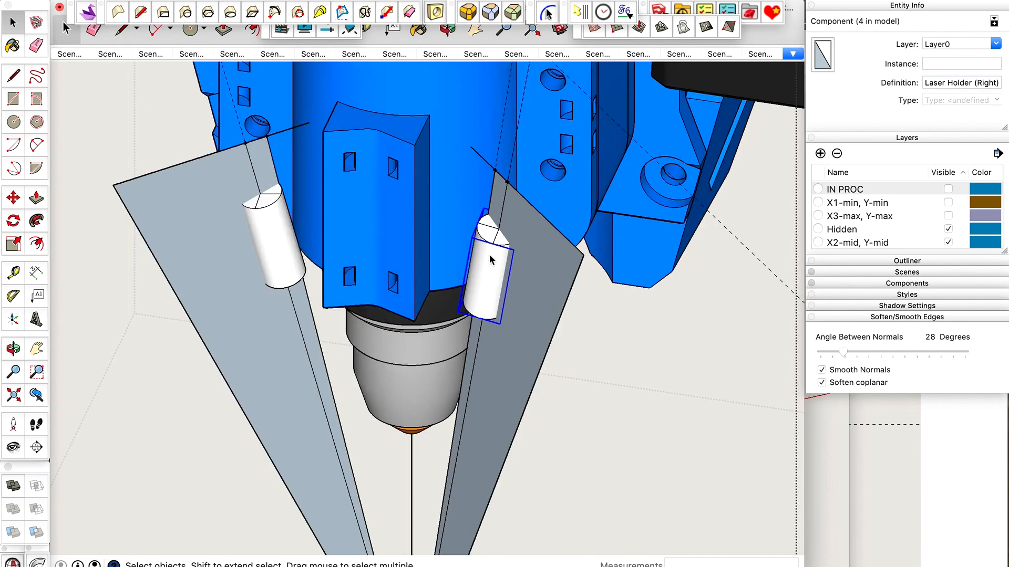
{"action": "key", "text": "super+x"}
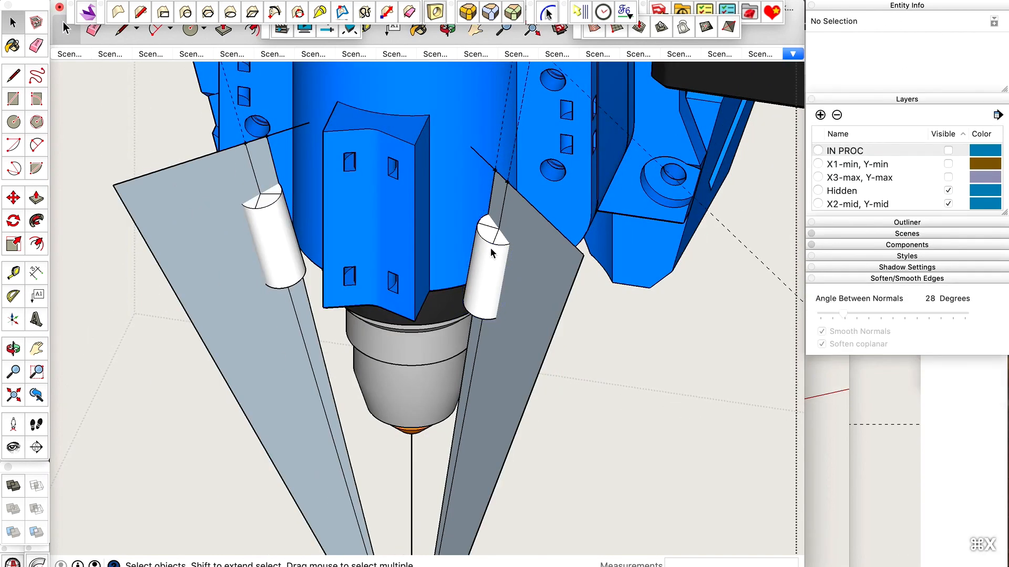
{"action": "left_click", "coordinate": [490, 254]}
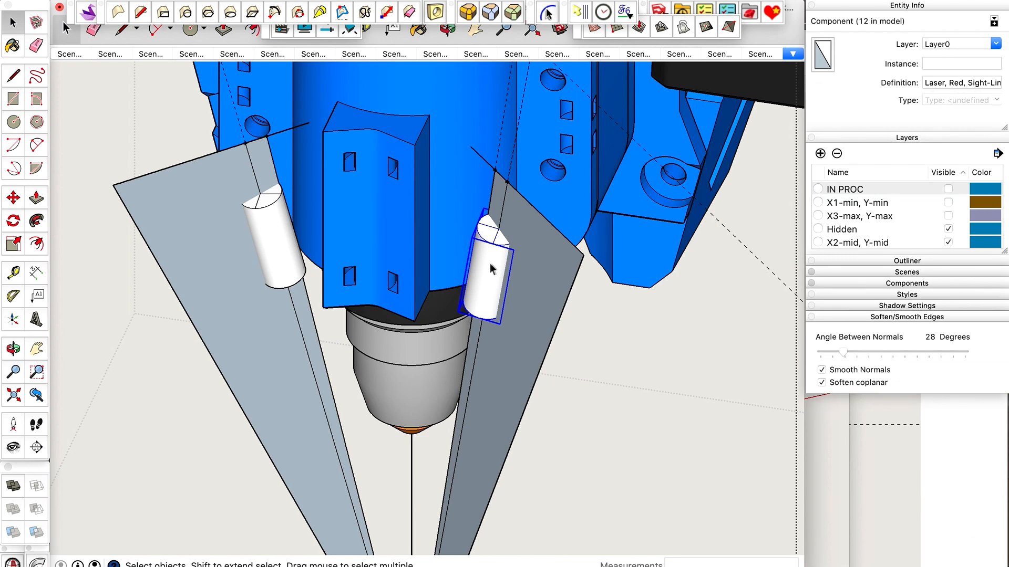
{"action": "scroll", "coordinate": [490, 263], "scroll_direction": "up", "scroll_amount": 1}
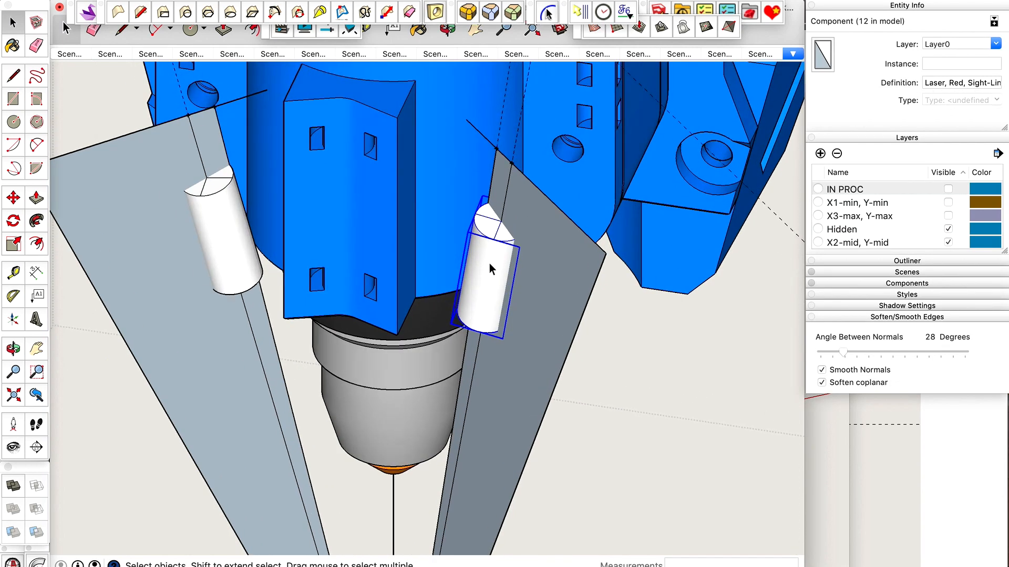
{"action": "key", "text": "ctrl+shift+v"}
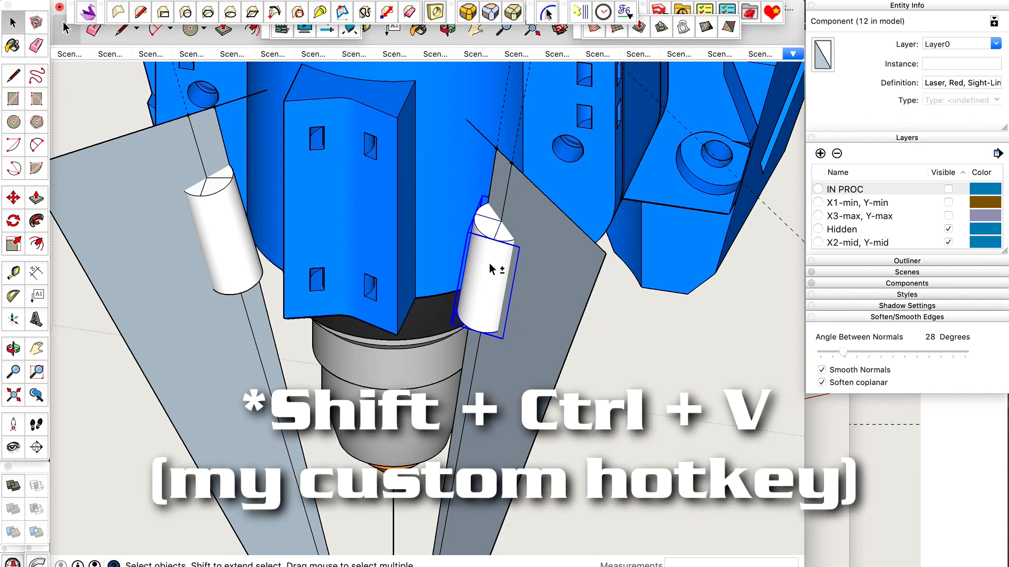
{"action": "key", "text": "ctrl+shift+v"}
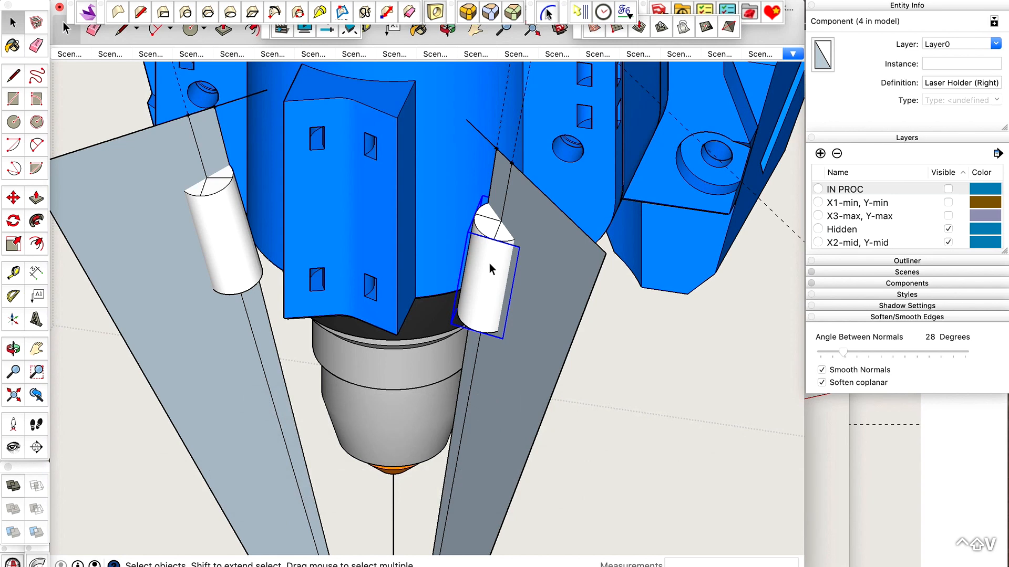
Open the Laser Holder (Right) component for editing and examine the options and listing for components in the model.
{"action": "double_click", "coordinate": [483, 264]}
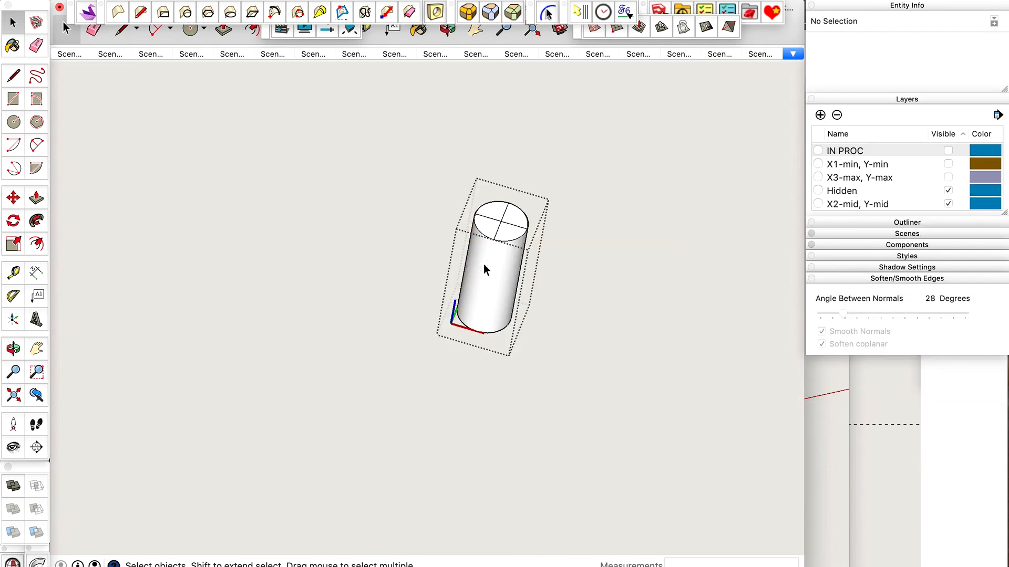
{"action": "left_click", "coordinate": [483, 264]}
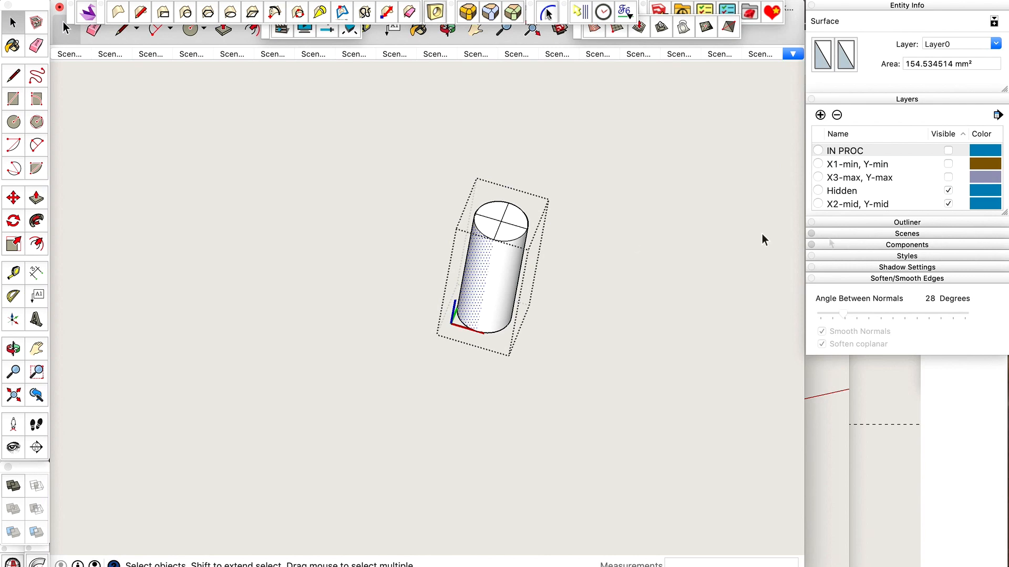
{"action": "left_click", "coordinate": [864, 247]}
{"action": "left_click", "coordinate": [865, 245]}
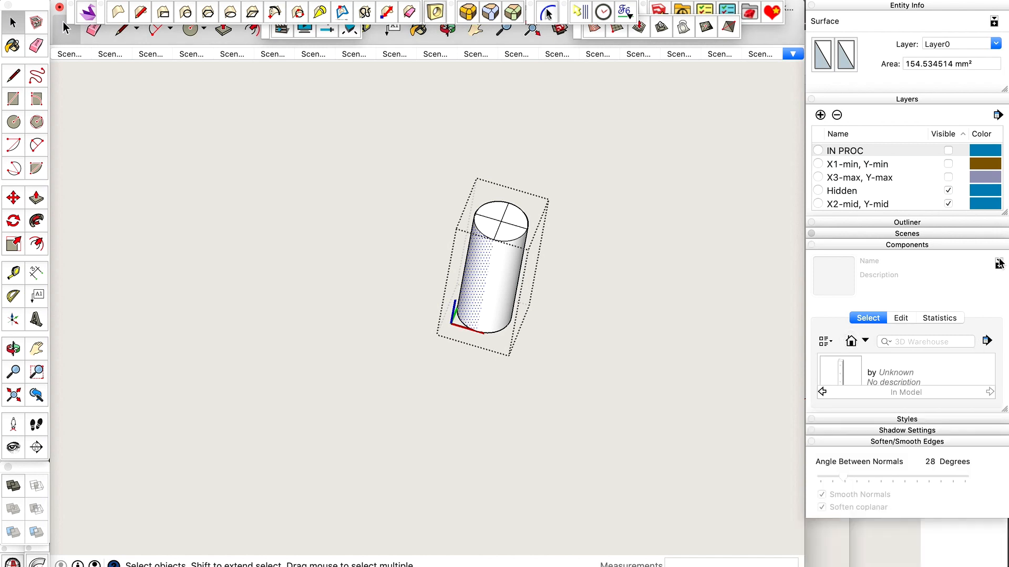
{"action": "left_click", "coordinate": [987, 341]}
{"action": "left_click", "coordinate": [988, 303]}
{"action": "left_click", "coordinate": [990, 285]}
{"action": "scroll", "coordinate": [939, 370], "scroll_direction": "down", "scroll_amount": 2}
{"action": "scroll", "coordinate": [939, 370], "scroll_direction": "down", "scroll_amount": 1}
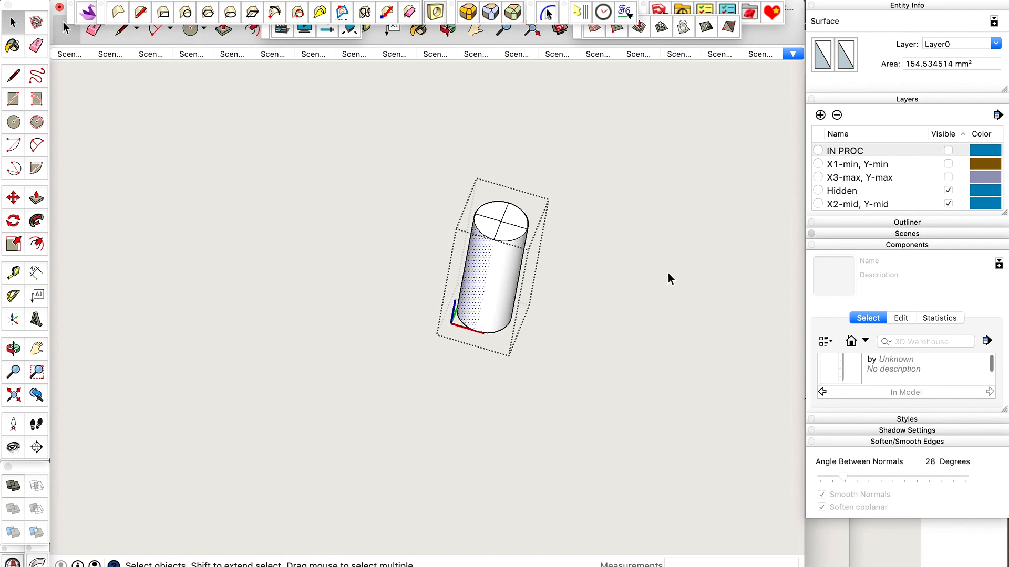
{"action": "key", "text": "super+ctrl+shift+g"}
Move the original red sight-line laser 50 mm along the red axis, away from its coincident holder and out past the mount.
{"action": "left_click", "coordinate": [479, 244]}
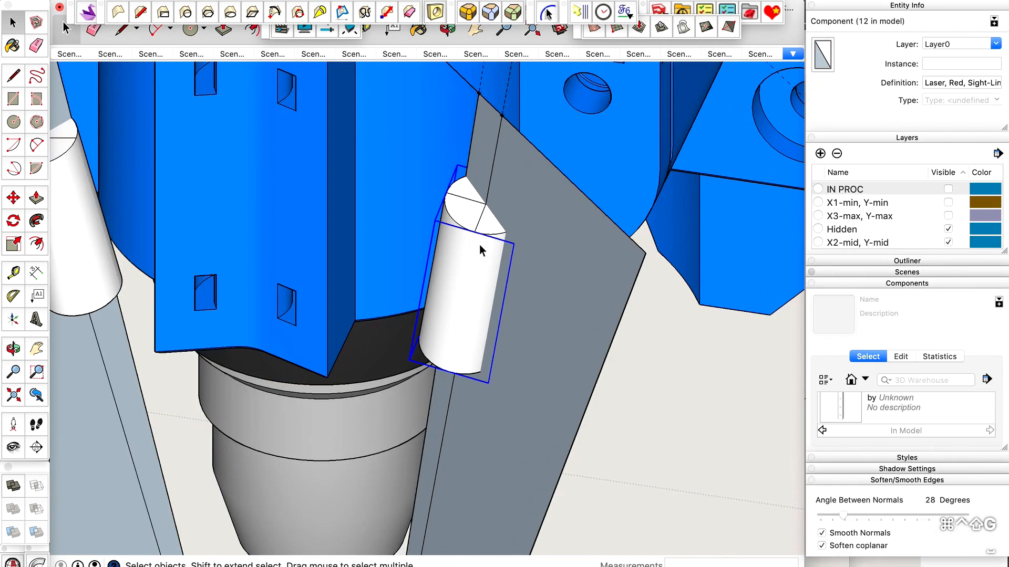
{"action": "key", "text": "q"}
{"action": "key", "text": "m"}
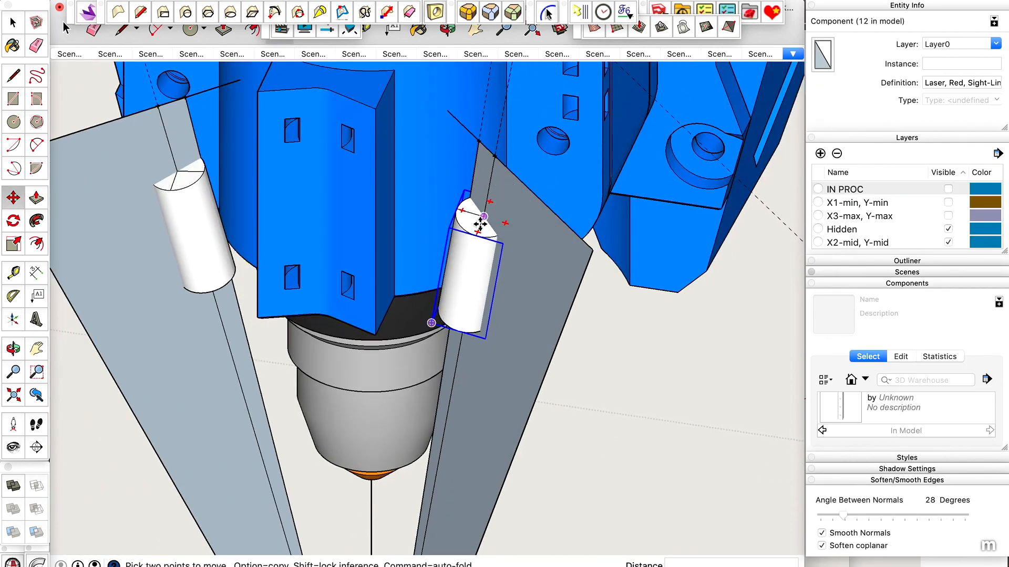
{"action": "left_click", "coordinate": [480, 221]}
{"action": "key", "text": "alt"}
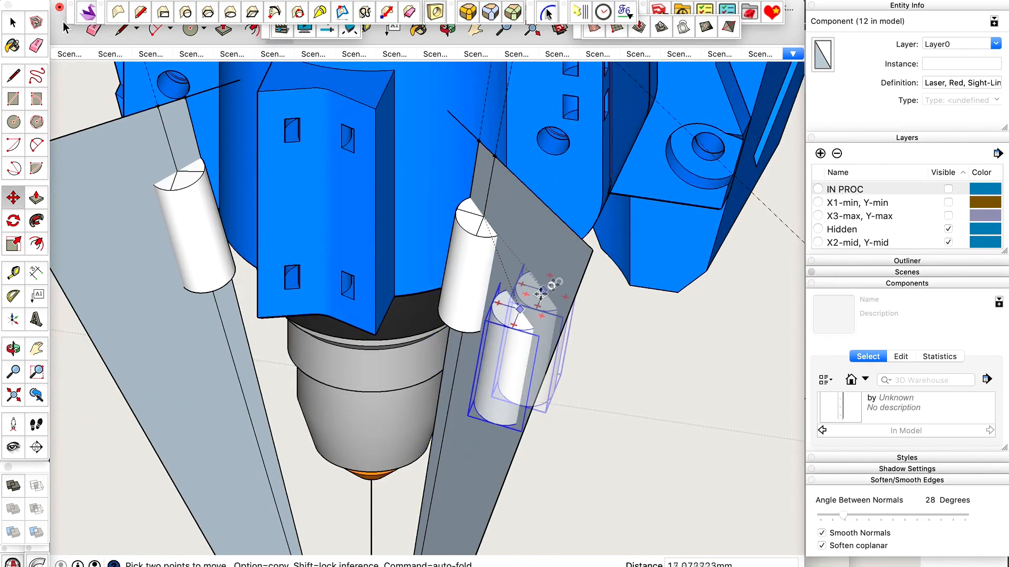
{"action": "scroll", "coordinate": [628, 284], "scroll_direction": "down", "scroll_amount": 5}
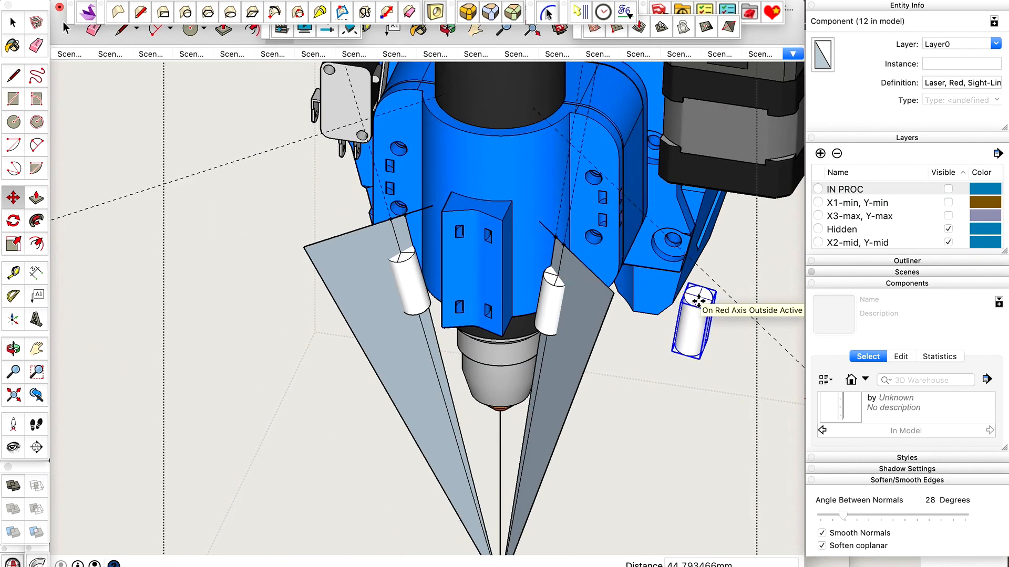
{"action": "left_click", "coordinate": [698, 301]}
{"action": "type", "text": "50"}
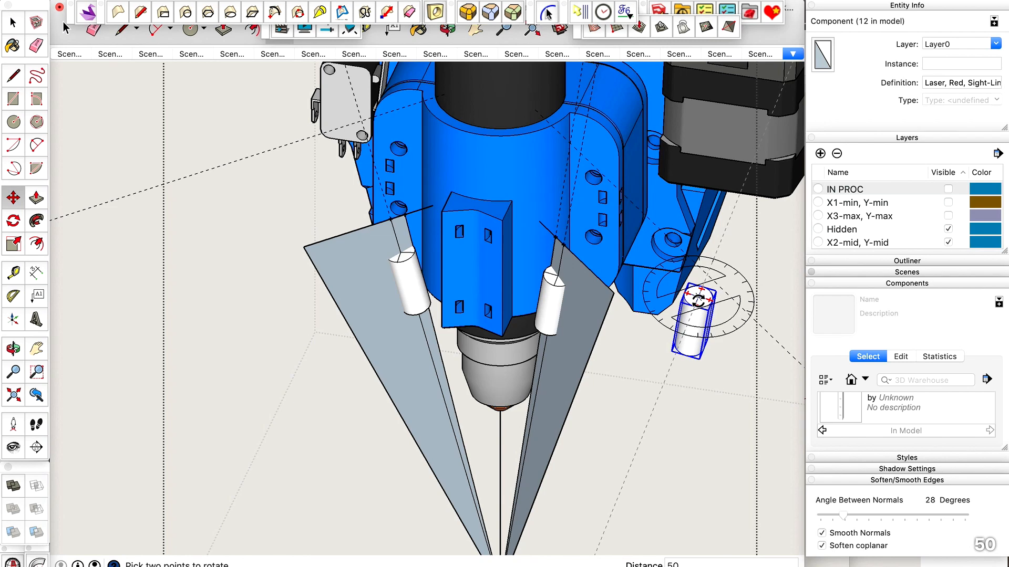
{"action": "key", "text": "Return"}
{"action": "key", "text": "space"}
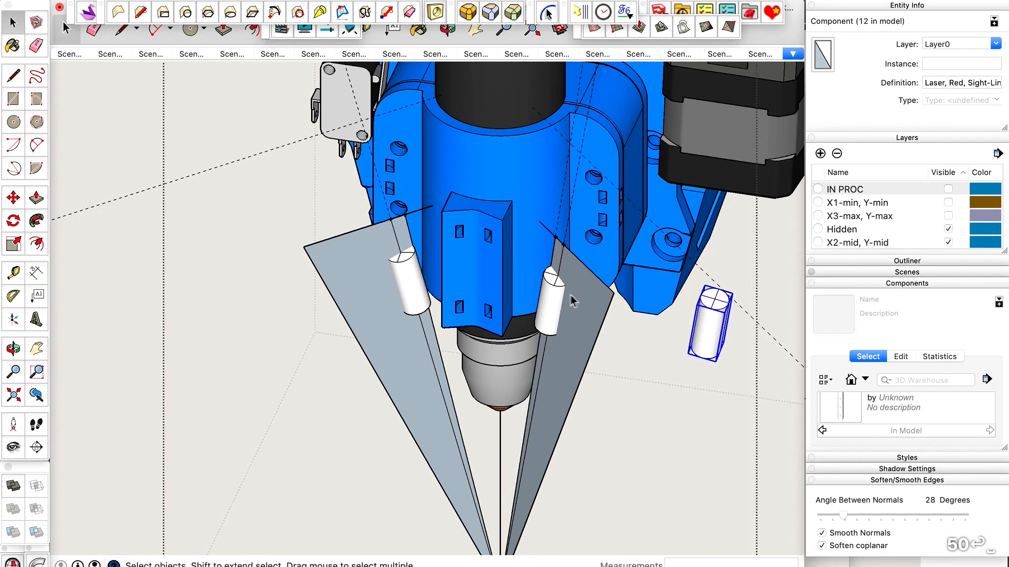
Select the Laser Holder (Right) component left on the sight line and open it for editing.
{"action": "left_click", "coordinate": [549, 296]}
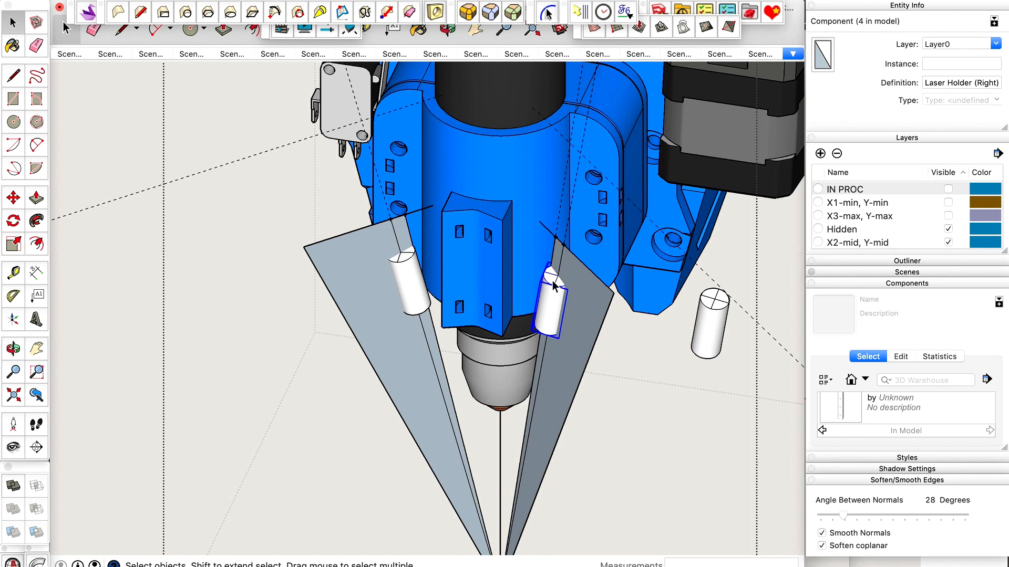
{"action": "scroll", "coordinate": [546, 294], "scroll_direction": "up", "scroll_amount": 4}
{"action": "scroll", "coordinate": [542, 296], "scroll_direction": "down", "scroll_amount": 2}
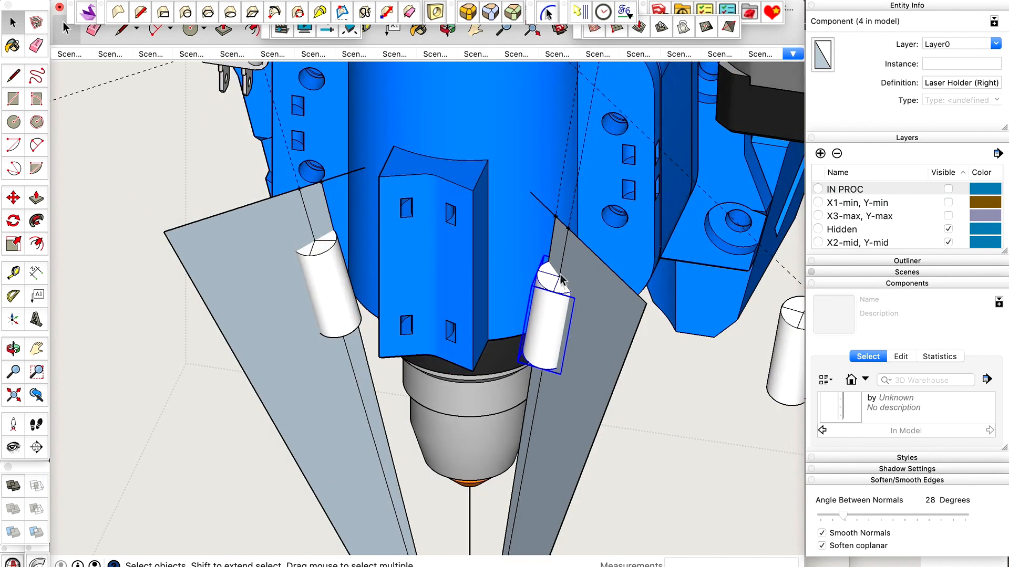
{"action": "scroll", "coordinate": [543, 289], "scroll_direction": "down", "scroll_amount": 2}
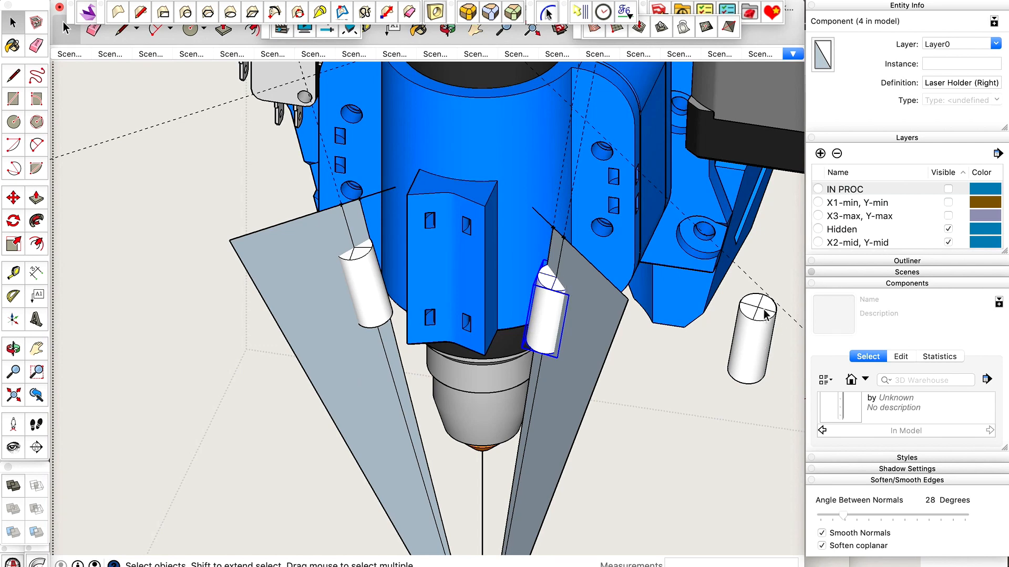
{"action": "scroll", "coordinate": [601, 302], "scroll_direction": "up", "scroll_amount": 2}
{"action": "scroll", "coordinate": [536, 311], "scroll_direction": "up", "scroll_amount": 2}
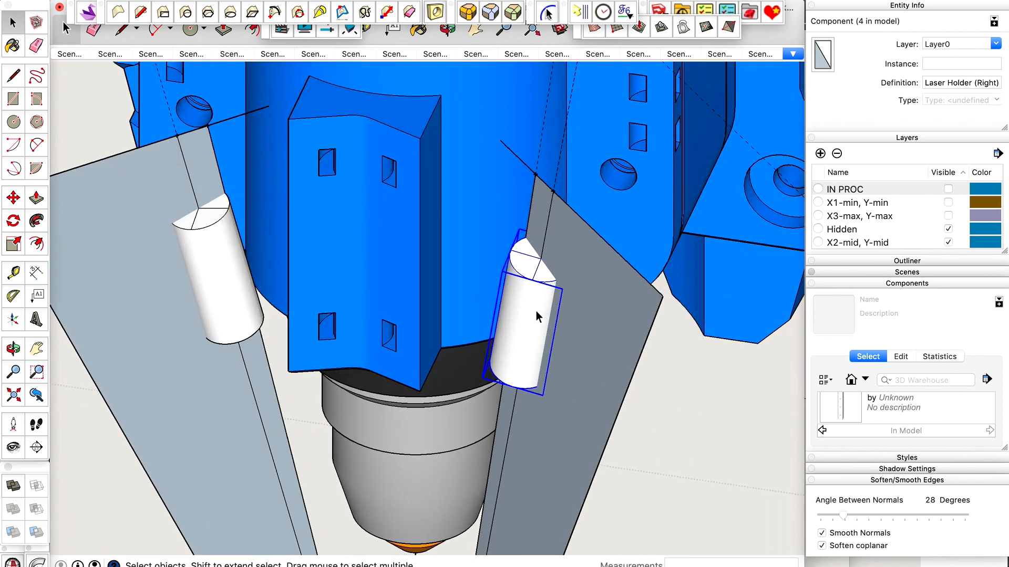
{"action": "double_click", "coordinate": [524, 304]}
{"action": "scroll", "coordinate": [525, 303], "scroll_direction": "up", "scroll_amount": 5}
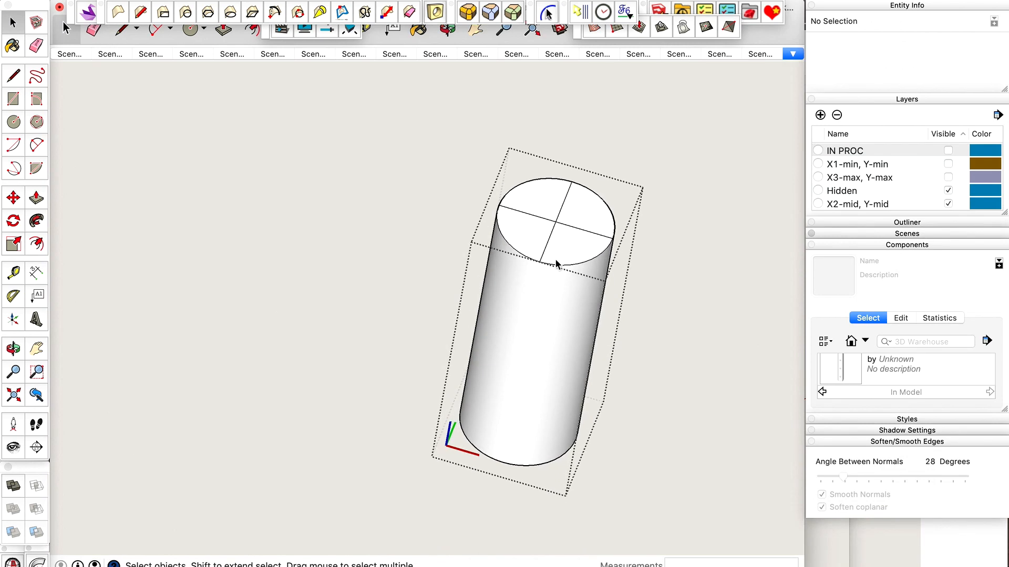
Erase the crossing centre lines on both circular ends of the holder cylinder, using X-ray display to reach the lower end.
{"action": "key", "text": "e"}
{"action": "left_click_drag", "start_coordinate": [557, 223], "coordinate": [553, 232]}
{"action": "key", "text": "x"}
{"action": "mouse_move", "coordinate": [514, 412]}
{"action": "left_mouse_down"}
{"action": "mouse_move", "coordinate": [509, 424]}
{"action": "mouse_move", "coordinate": [525, 419]}
{"action": "left_mouse_up"}
{"action": "scroll", "coordinate": [524, 419], "scroll_direction": "down", "scroll_amount": 2}
{"action": "key", "text": "space"}
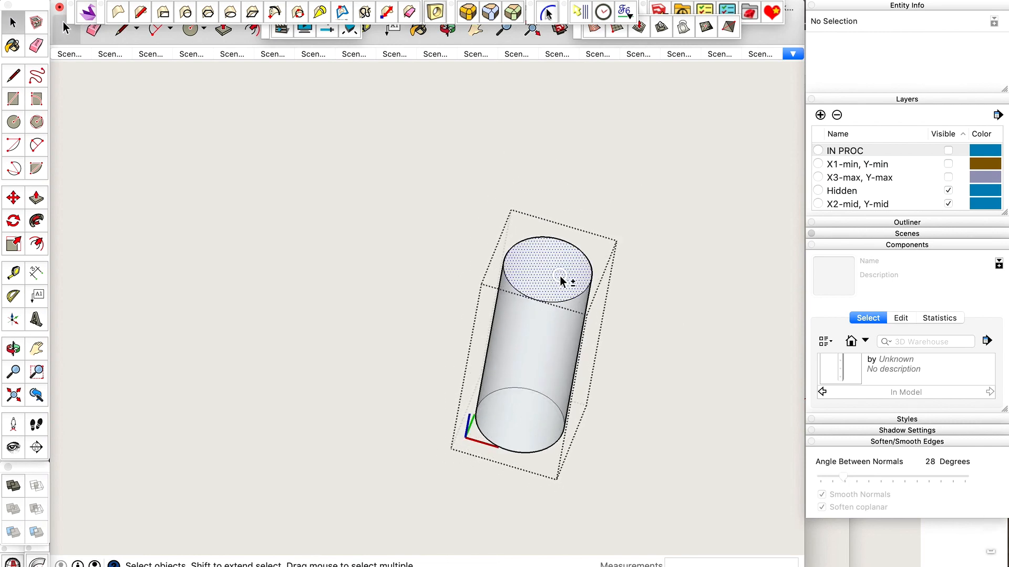
{"action": "key", "text": "x"}
Try offsetting the edge of the holder cylinder's top face outward by 0.125 mm.
{"action": "left_click", "coordinate": [560, 293]}
{"action": "scroll", "coordinate": [560, 293], "scroll_direction": "up", "scroll_amount": 4}
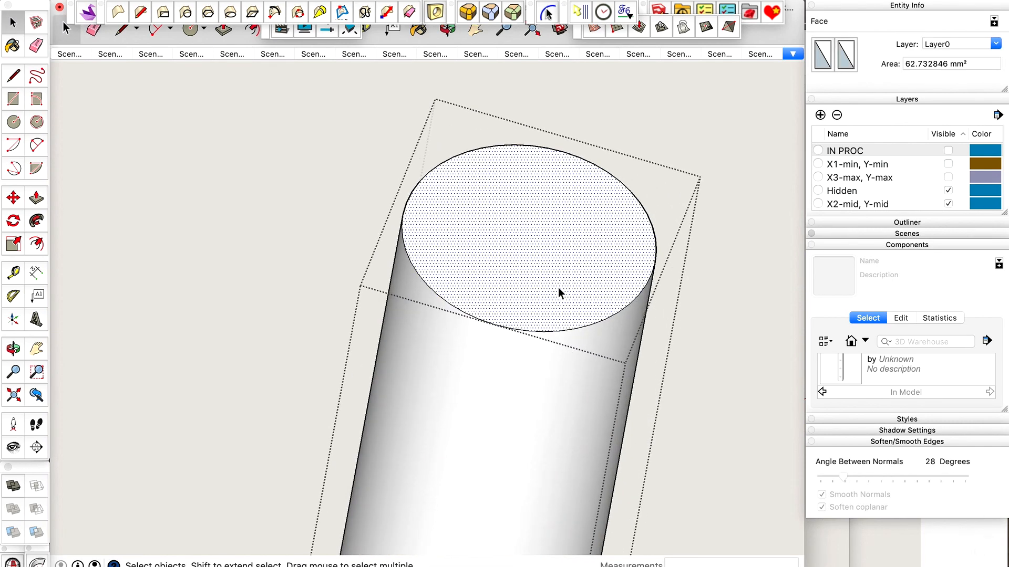
{"action": "scroll", "coordinate": [558, 288], "scroll_direction": "down", "scroll_amount": 2}
{"action": "key", "text": "f"}
{"action": "left_click", "coordinate": [578, 181]}
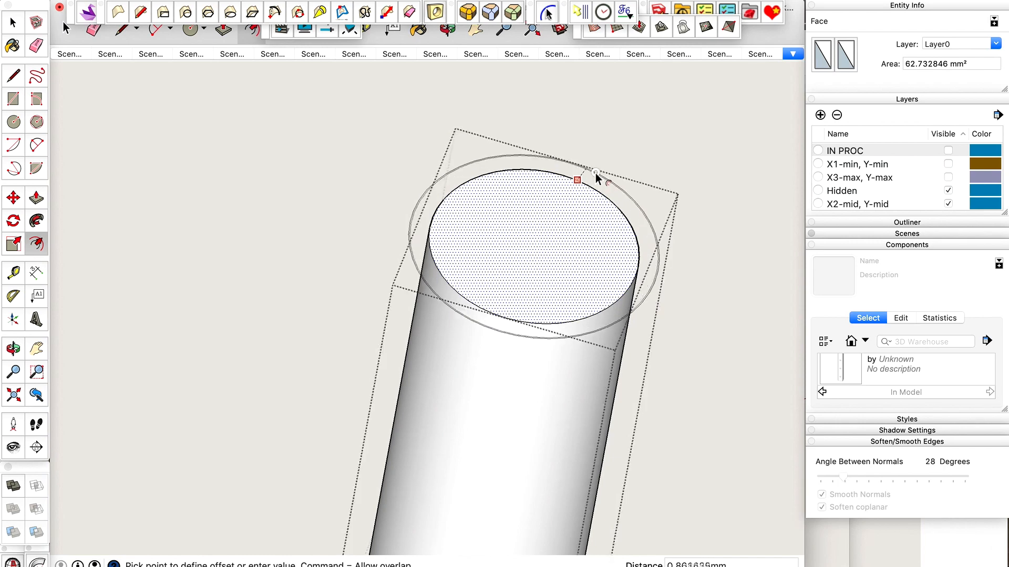
{"action": "left_click", "coordinate": [593, 175]}
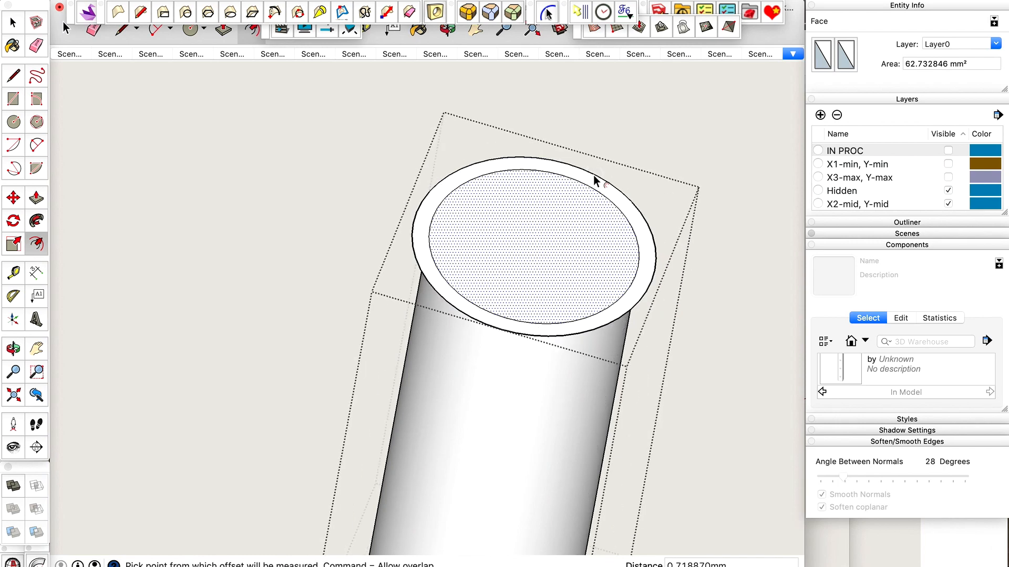
{"action": "type", "text": ".125"}
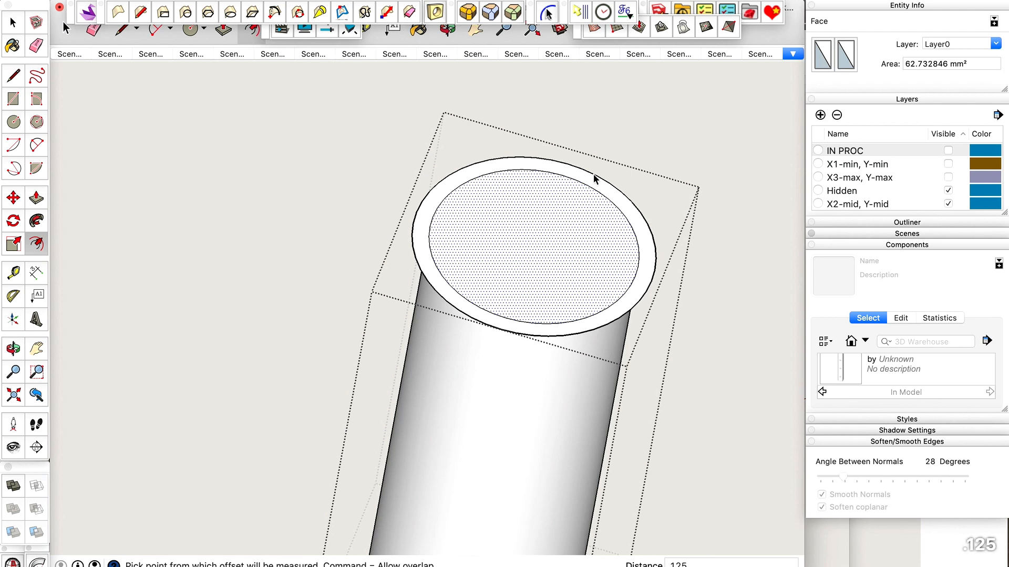
{"action": "key", "text": "Return"}
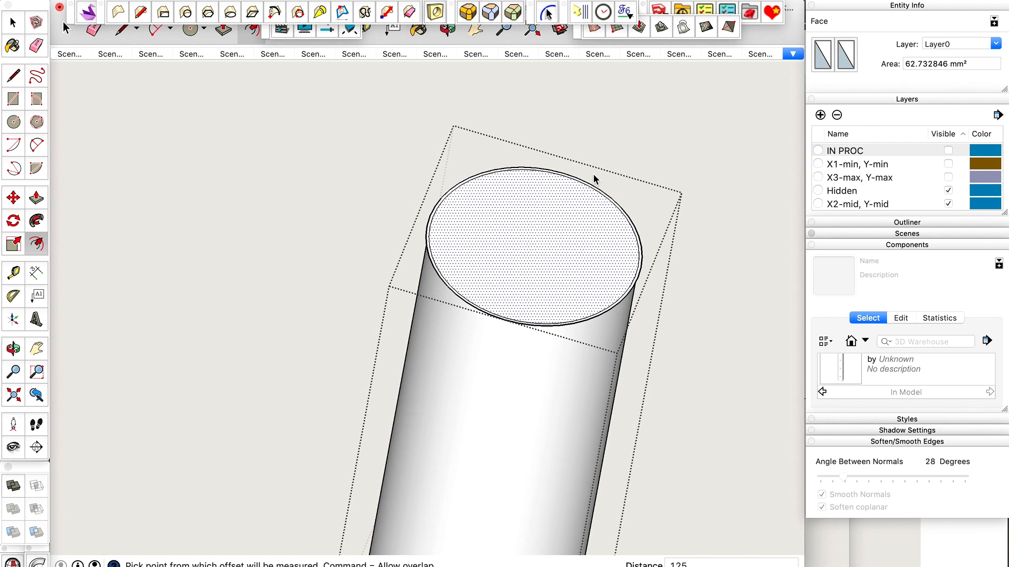
{"action": "key", "text": "super+z"}
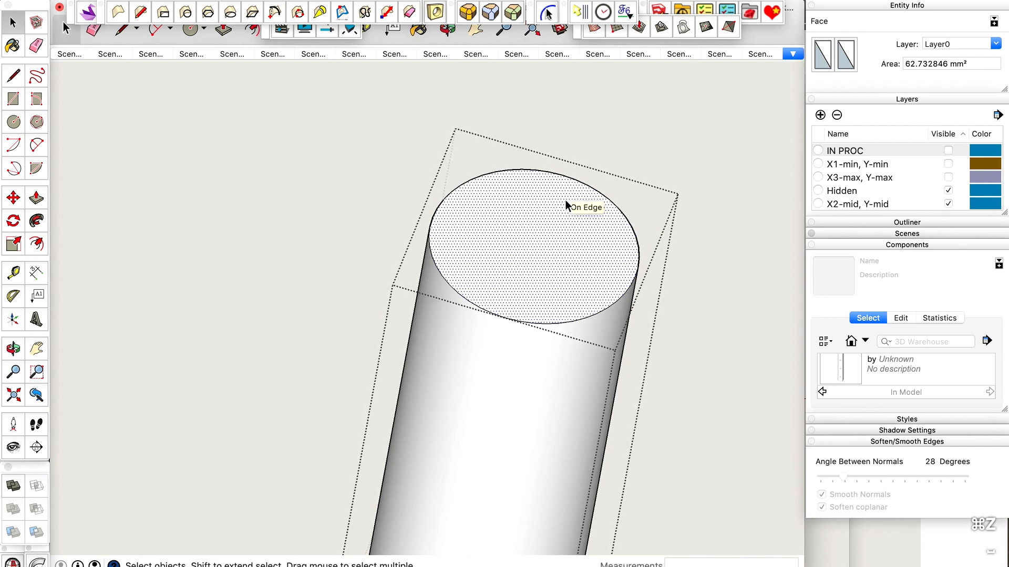
Offset the edge of the cylinder's top face outward by 0.2 mm to form a thin clearance ring.
{"action": "left_click", "coordinate": [571, 180]}
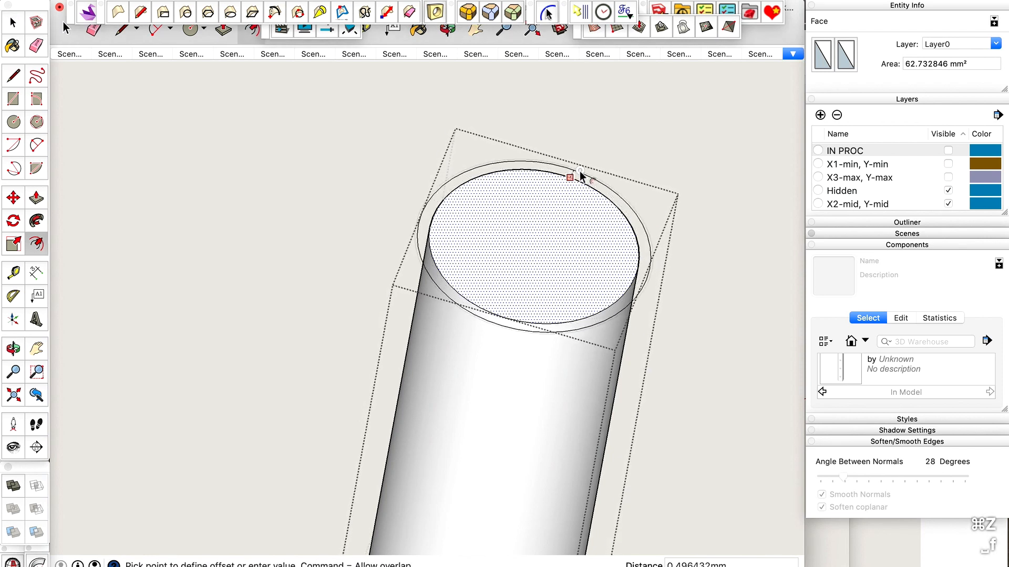
{"action": "left_click", "coordinate": [583, 172]}
{"action": "type", "text": ".25"}
{"action": "key", "text": "Return"}
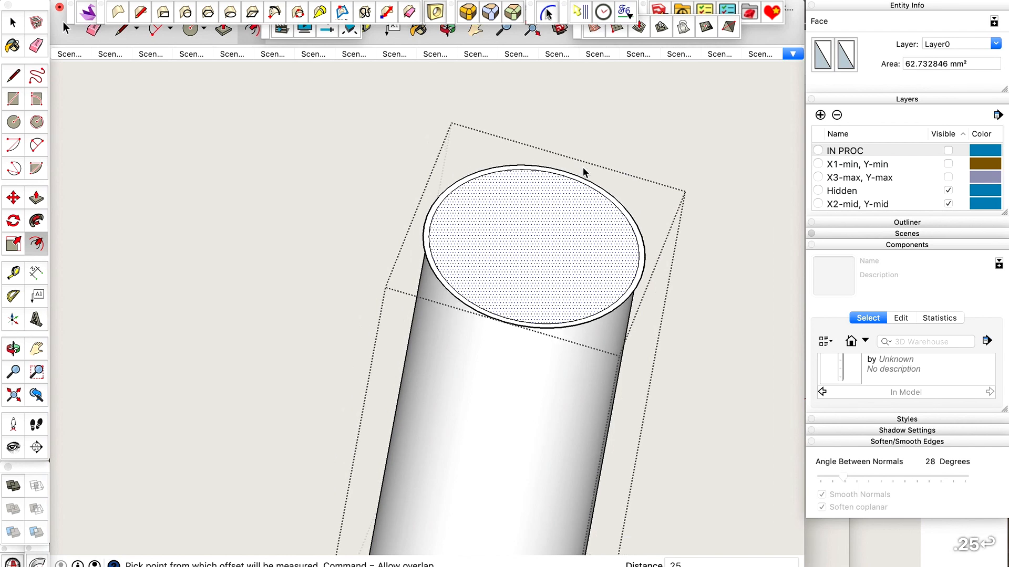
{"action": "type", "text": "2"}
{"action": "key", "text": "Return"}
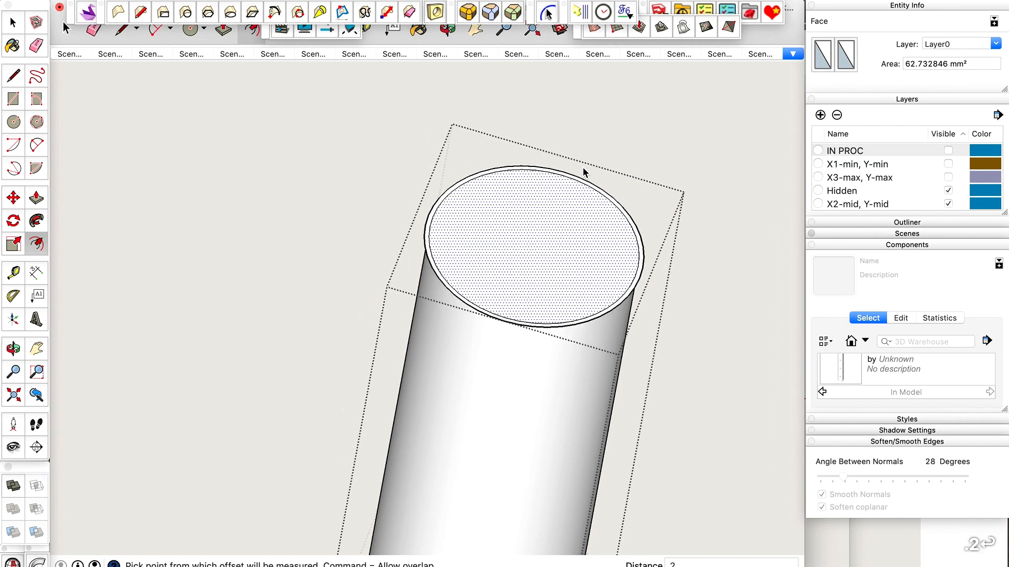
{"action": "key", "text": "space"}
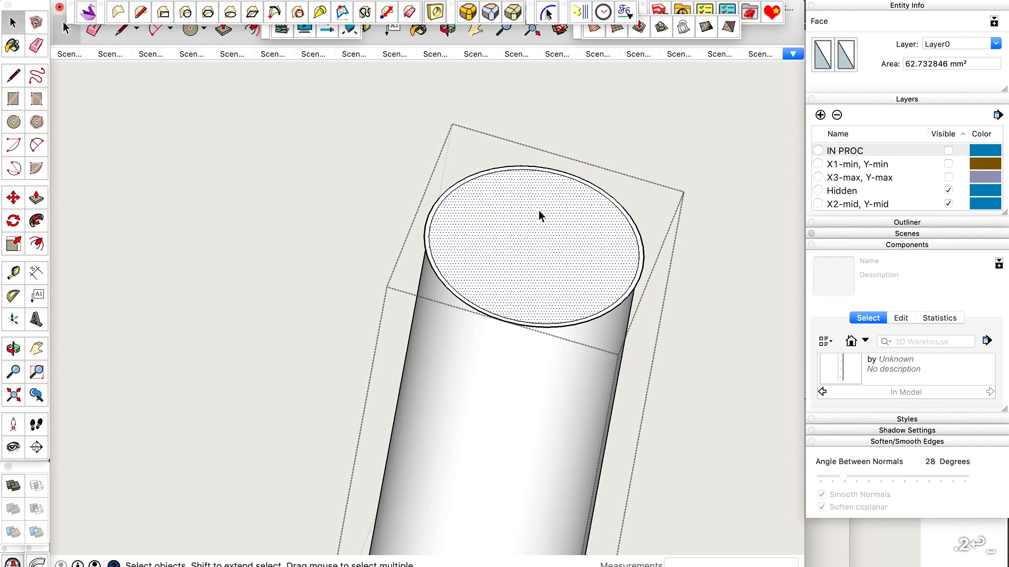
Select the thin clearance ring around the cylinder's top end and examine its width close up and from further away.
{"action": "scroll", "coordinate": [538, 210], "scroll_direction": "down", "scroll_amount": 3}
{"action": "scroll", "coordinate": [538, 210], "scroll_direction": "up", "scroll_amount": 3}
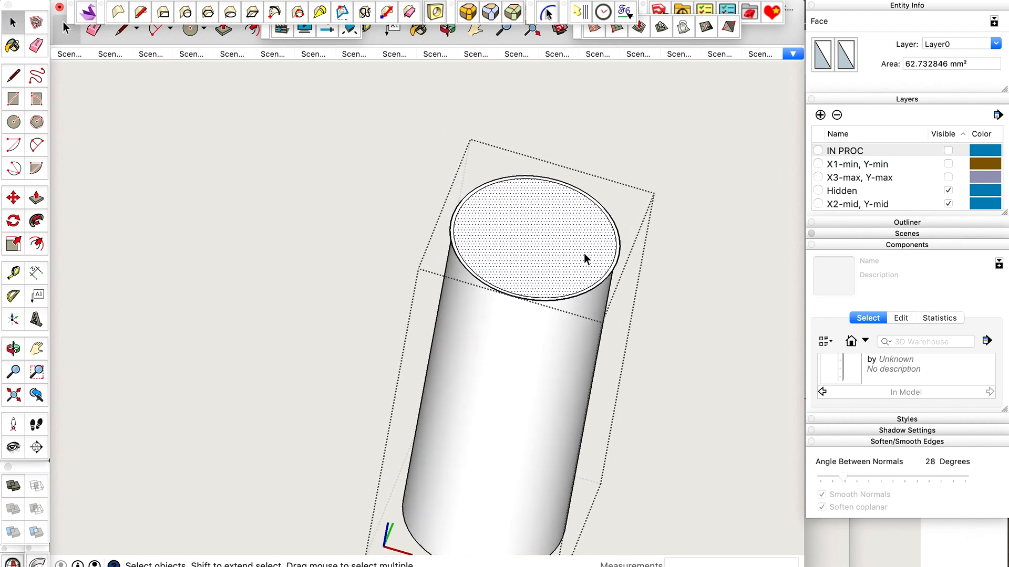
{"action": "scroll", "coordinate": [585, 249], "scroll_direction": "up", "scroll_amount": 5}
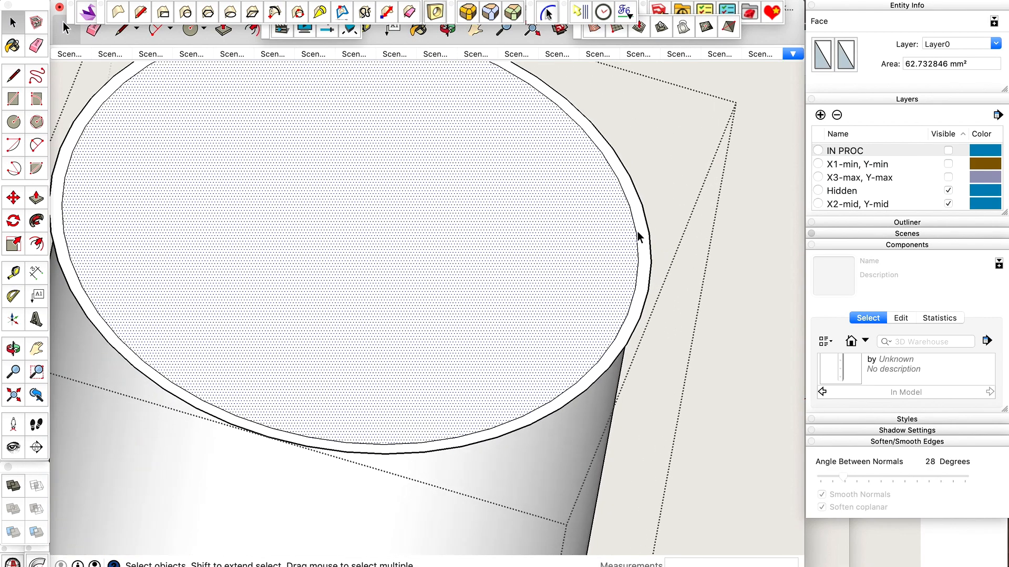
{"action": "left_click", "coordinate": [641, 230]}
{"action": "scroll", "coordinate": [641, 228], "scroll_direction": "down", "scroll_amount": 3}
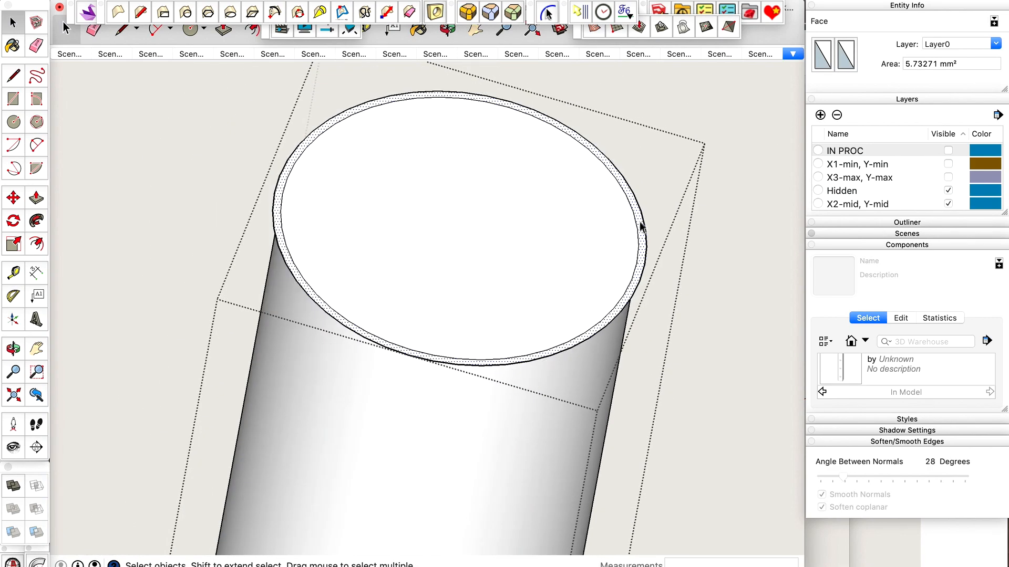
{"action": "scroll", "coordinate": [642, 228], "scroll_direction": "up", "scroll_amount": 4}
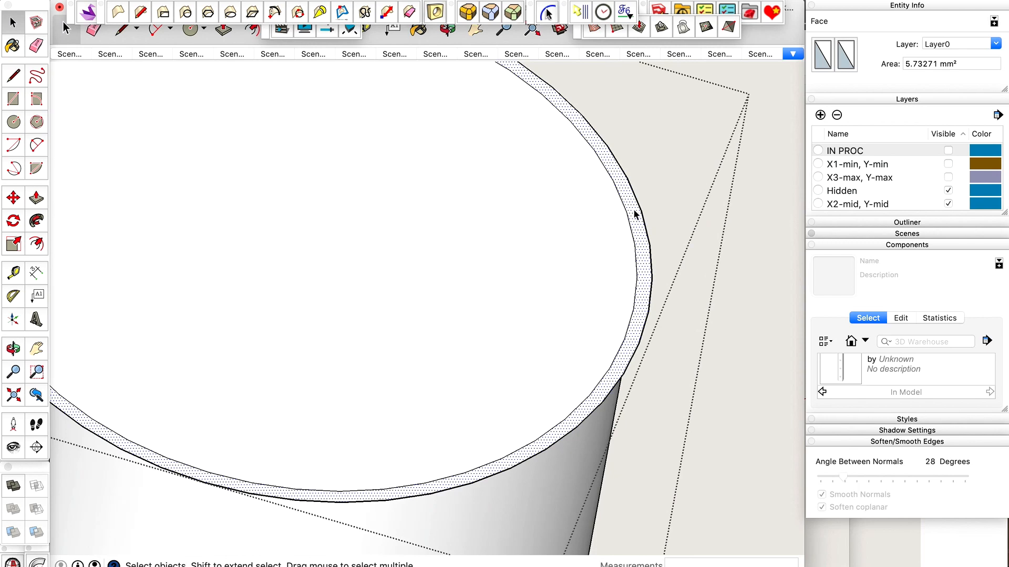
{"action": "scroll", "coordinate": [636, 214], "scroll_direction": "down", "scroll_amount": 4}
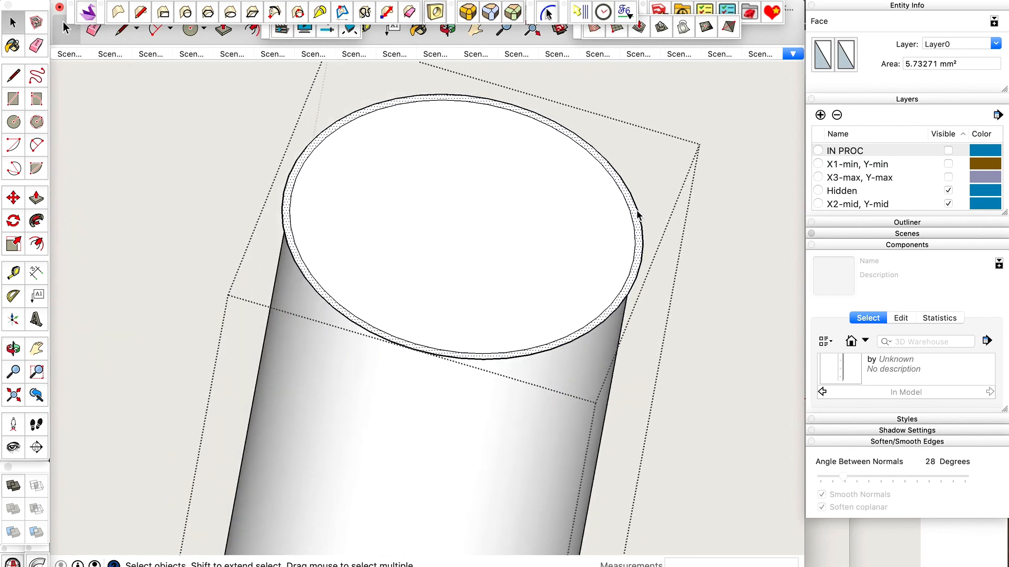
{"action": "scroll", "coordinate": [638, 215], "scroll_direction": "up", "scroll_amount": 4}
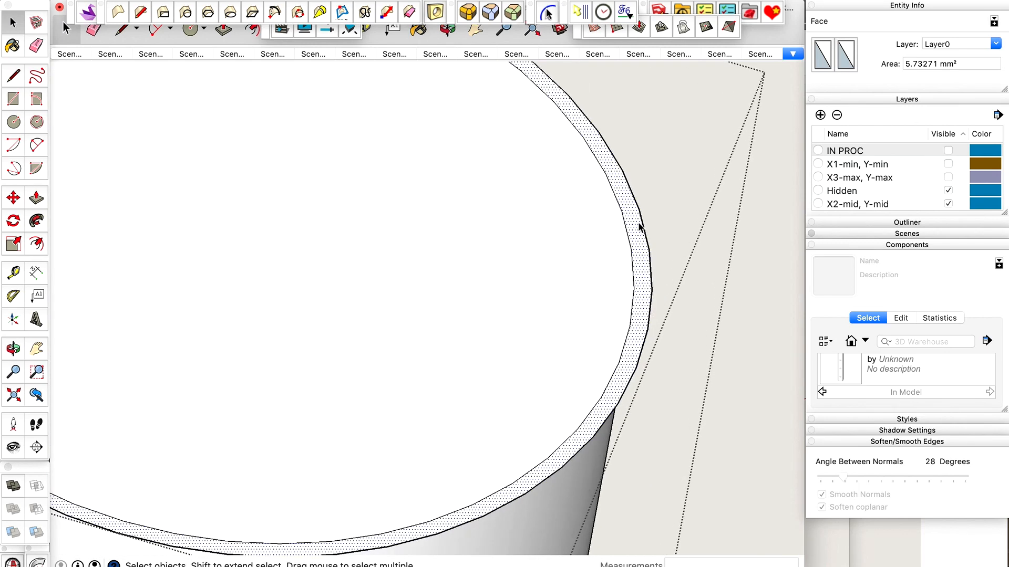
{"action": "scroll", "coordinate": [636, 218], "scroll_direction": "down", "scroll_amount": 4}
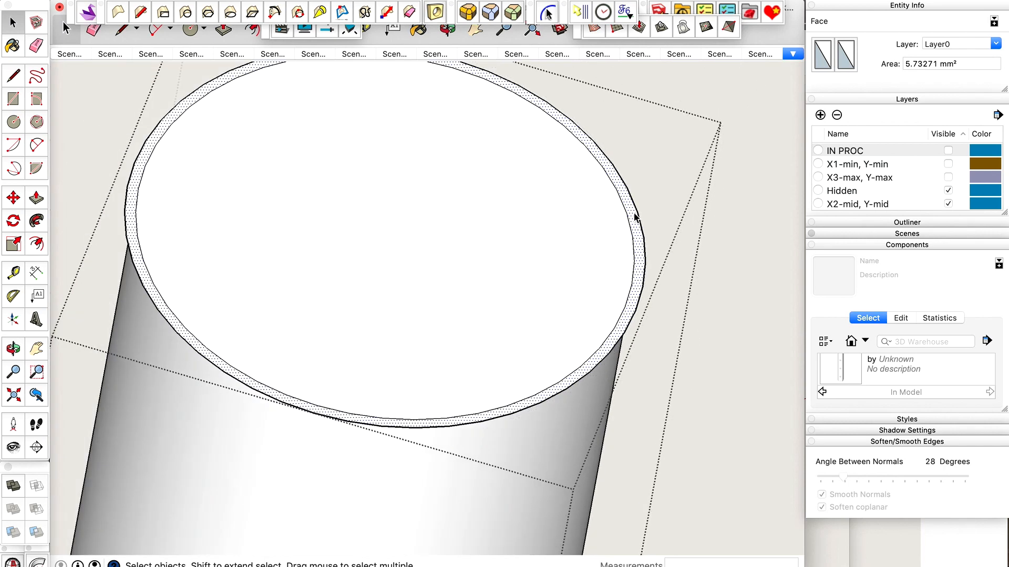
{"action": "scroll", "coordinate": [636, 216], "scroll_direction": "down", "scroll_amount": 2}
{"action": "scroll", "coordinate": [635, 216], "scroll_direction": "up", "scroll_amount": 3}
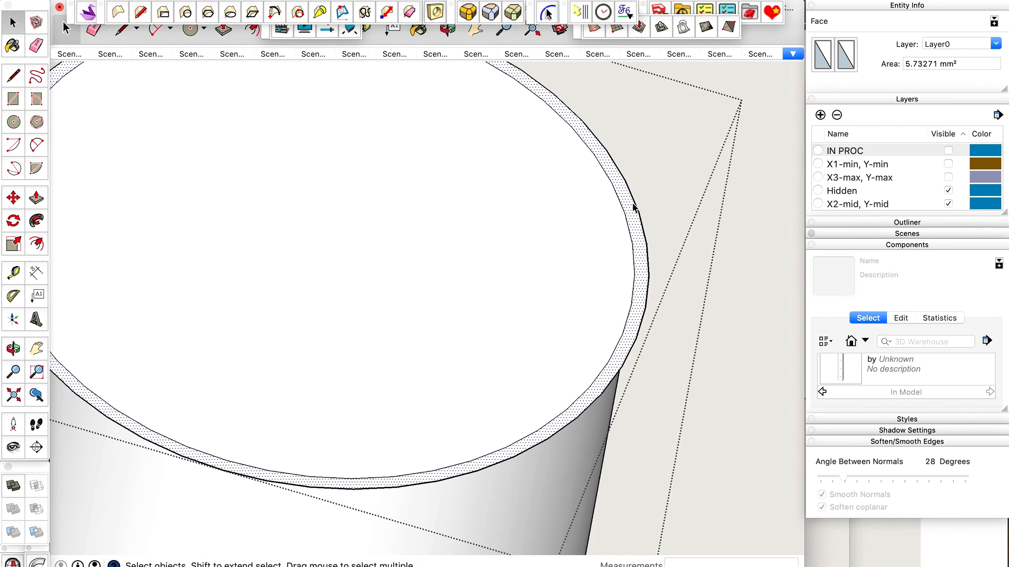
Offset the clearance ring's outer edge outward by 2.4 mm to outline the holder wall.
{"action": "scroll", "coordinate": [634, 208], "scroll_direction": "down", "scroll_amount": 3}
{"action": "key", "text": "f"}
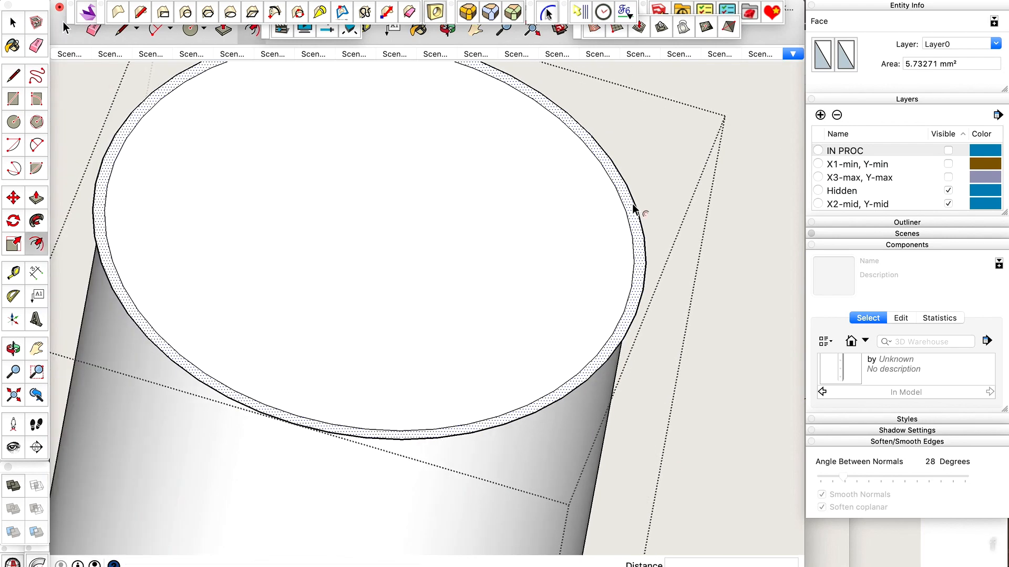
{"action": "left_click", "coordinate": [633, 201]}
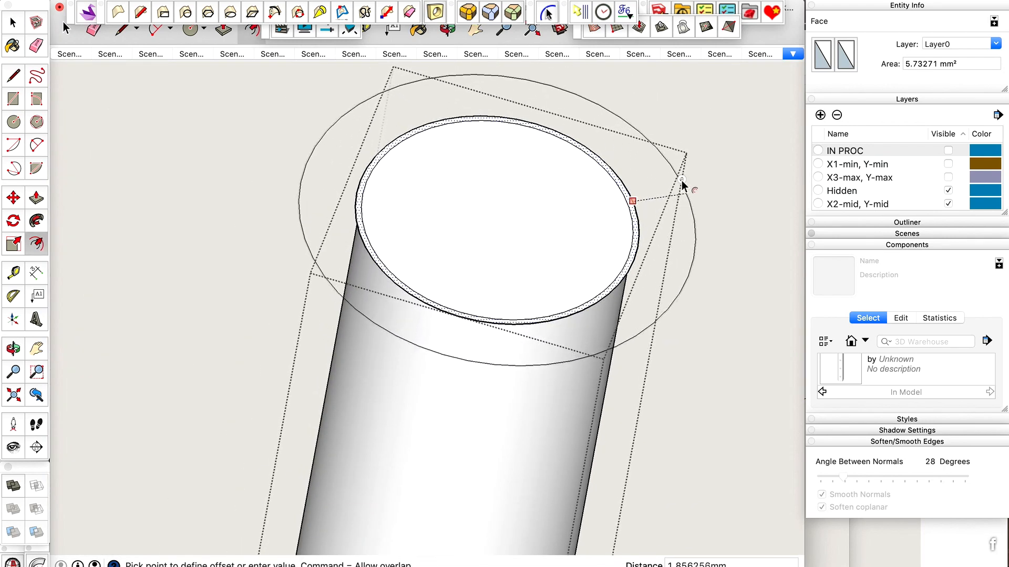
{"action": "left_click", "coordinate": [698, 178]}
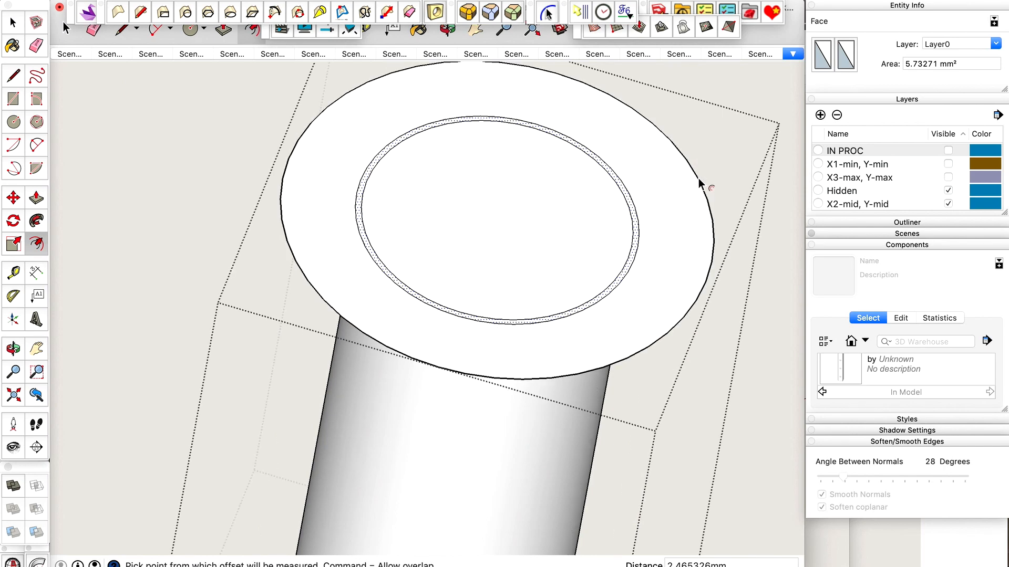
{"action": "type", "text": "2.4"}
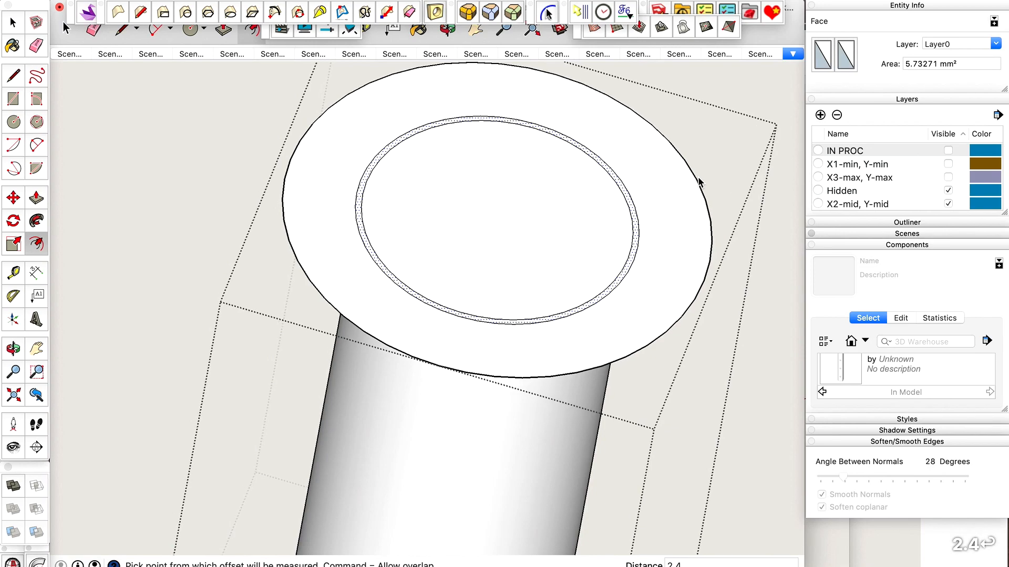
{"action": "key", "text": "space"}
Delete the inner circular face and the thin clearance ring face inside the wide holder-wall ring.
{"action": "scroll", "coordinate": [663, 204], "scroll_direction": "up", "scroll_amount": 4}
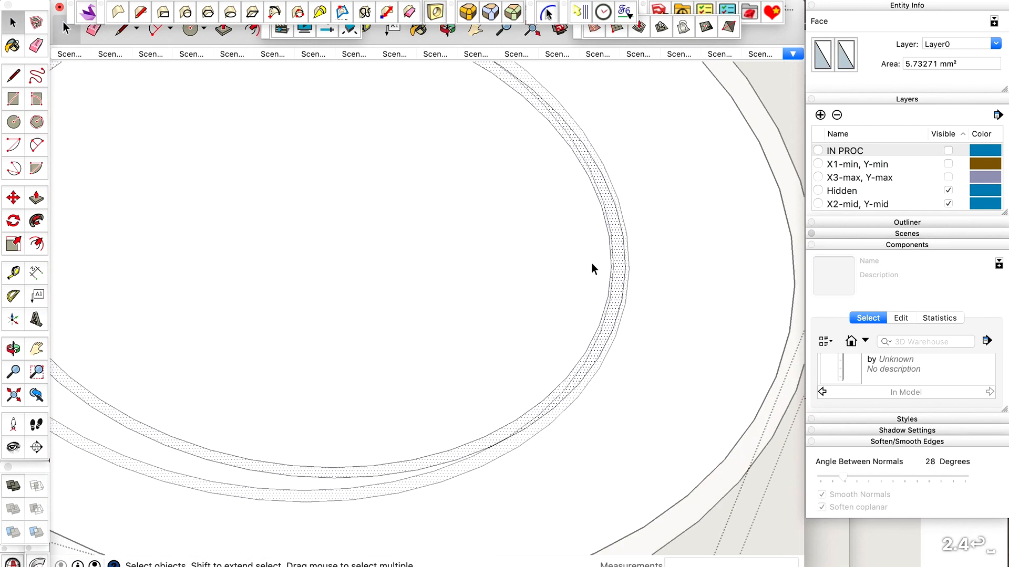
{"action": "left_click", "coordinate": [519, 274]}
{"action": "scroll", "coordinate": [518, 275], "scroll_direction": "down", "scroll_amount": 4}
{"action": "key", "text": "Delete"}
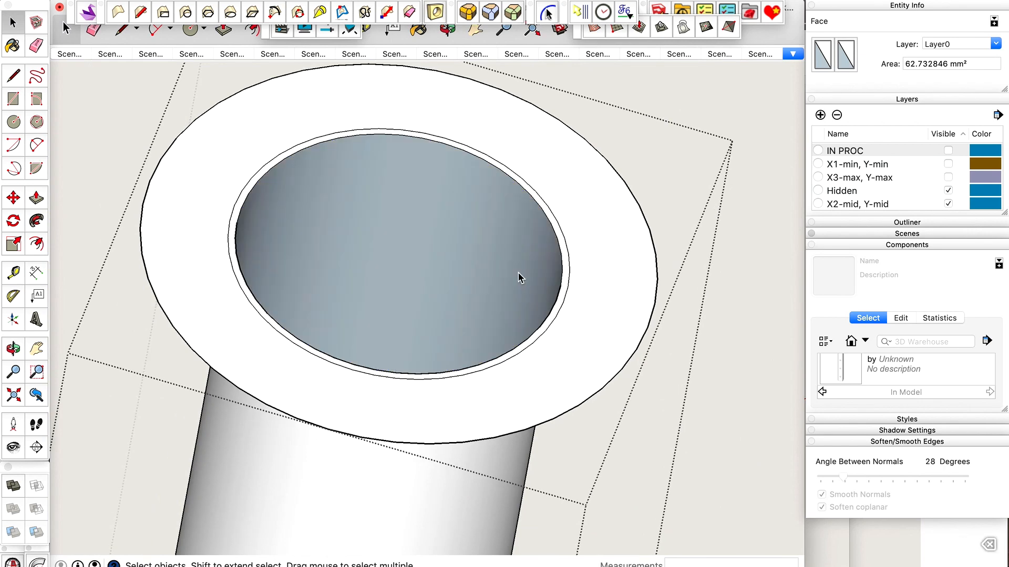
{"action": "scroll", "coordinate": [519, 273], "scroll_direction": "up", "scroll_amount": 3}
{"action": "left_click", "coordinate": [584, 198]}
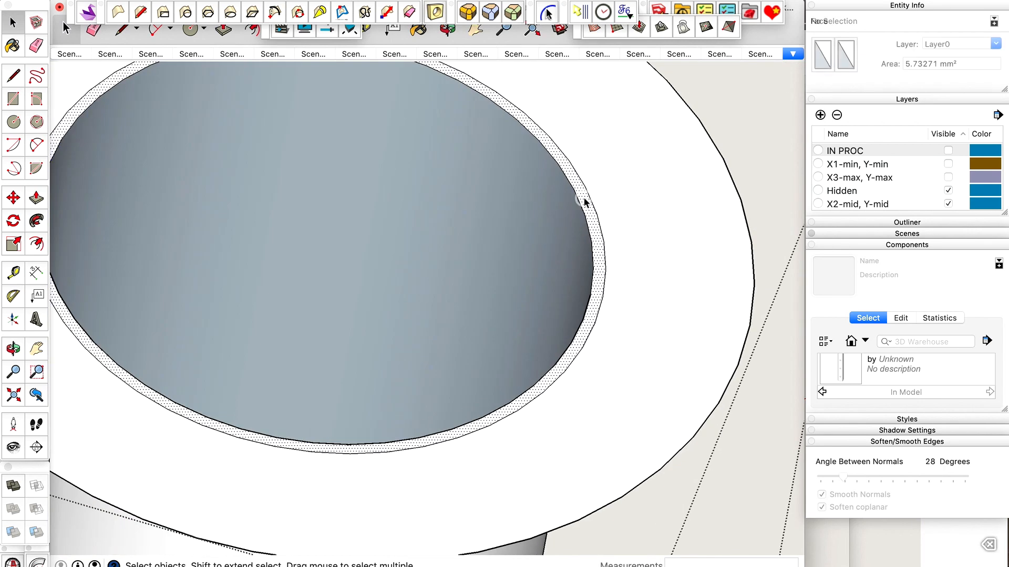
{"action": "key", "text": "Delete"}
{"action": "scroll", "coordinate": [585, 199], "scroll_direction": "down", "scroll_amount": 4}
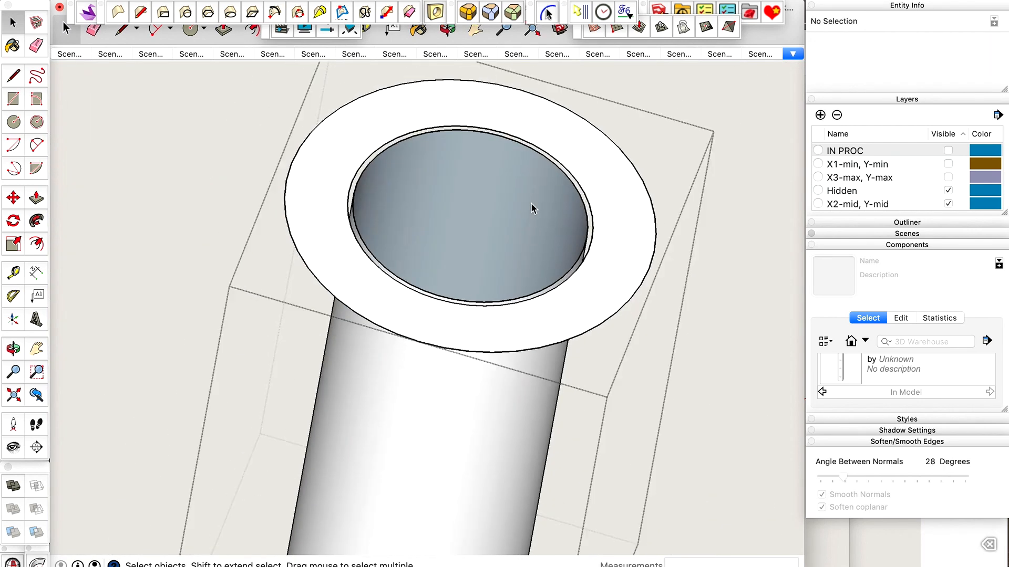
Delete the original laser cylinder's connected geometry, keeping only the wide flat ring.
{"action": "scroll", "coordinate": [531, 211], "scroll_direction": "down", "scroll_amount": 3}
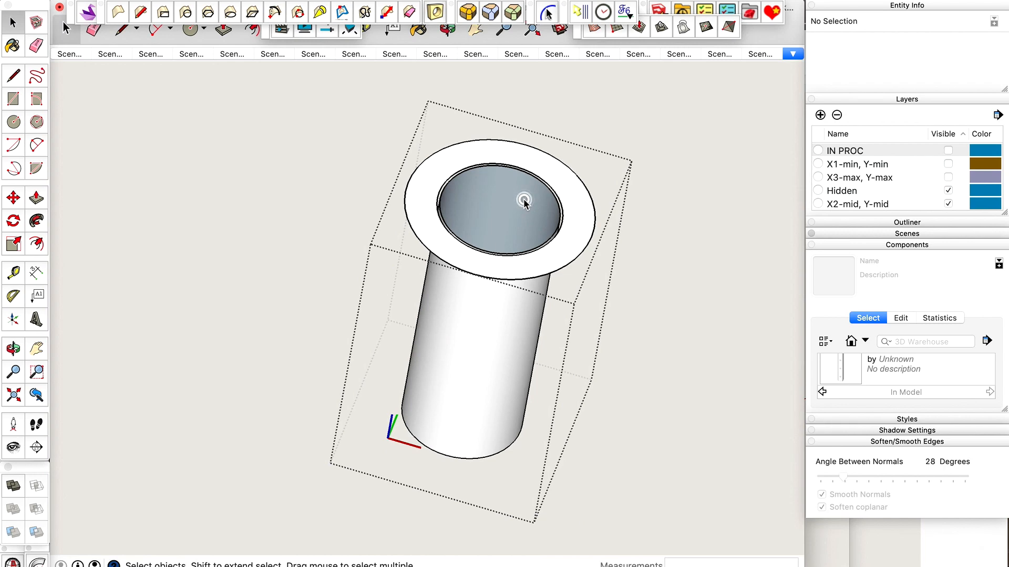
{"action": "left_click", "coordinate": [517, 199]}
{"action": "double_click", "coordinate": [517, 204]}
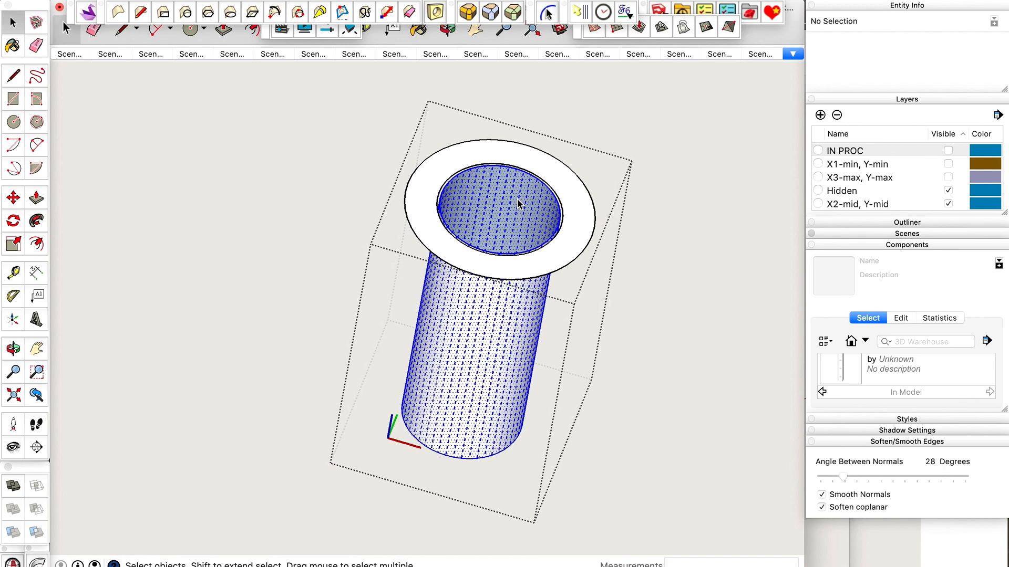
{"action": "key", "text": "BackSpace"}
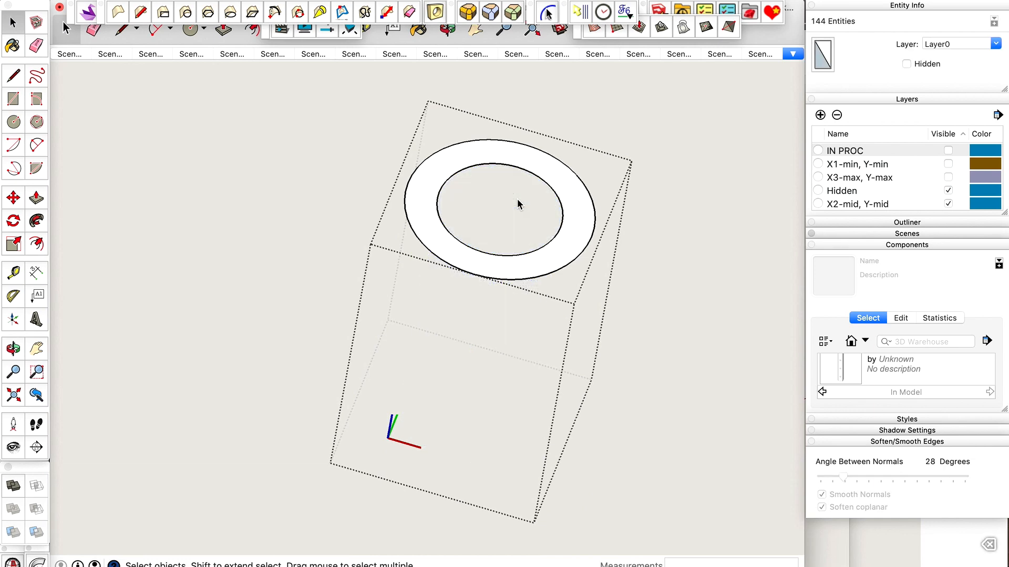
Extrude the flat ring 22 mm downward with Push/Pull into a tube, and close the holder component.
{"action": "left_click", "coordinate": [573, 209]}
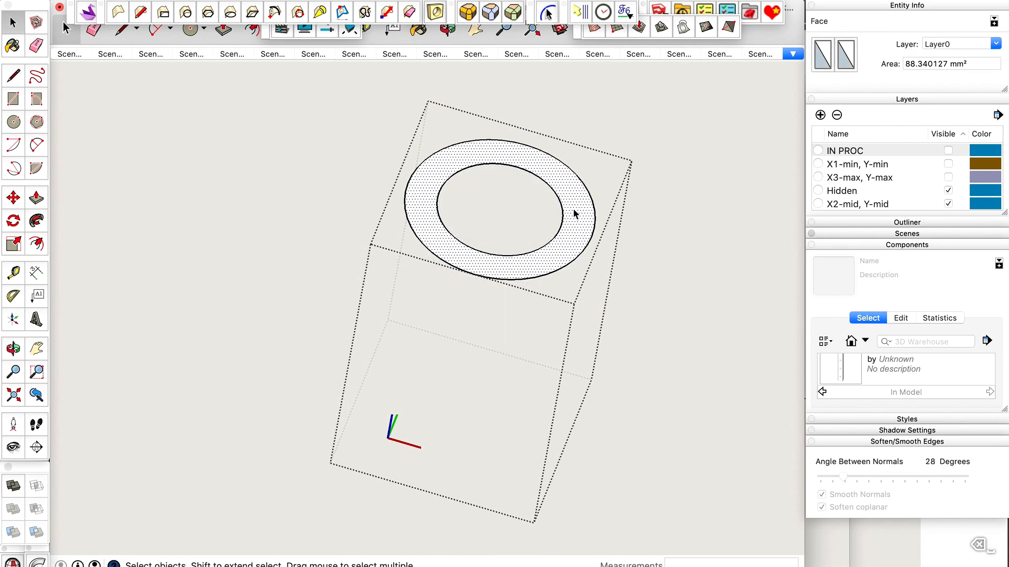
{"action": "key", "text": "p"}
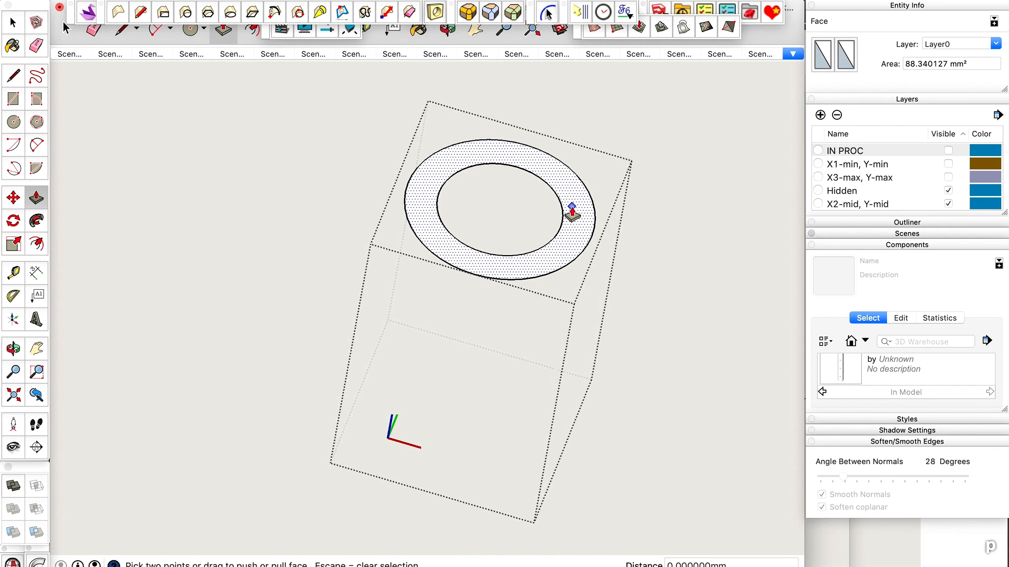
{"action": "left_click_drag", "start_coordinate": [572, 210], "coordinate": [448, 370]}
{"action": "type", "text": "22"}
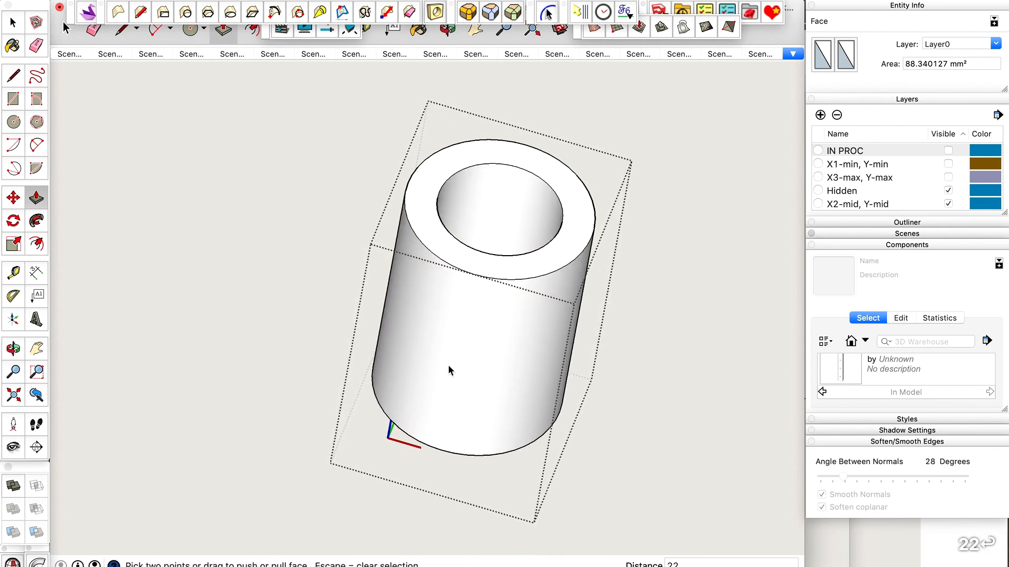
{"action": "key", "text": "Return"}
{"action": "key", "text": "space"}
{"action": "scroll", "coordinate": [449, 367], "scroll_direction": "down", "scroll_amount": 2}
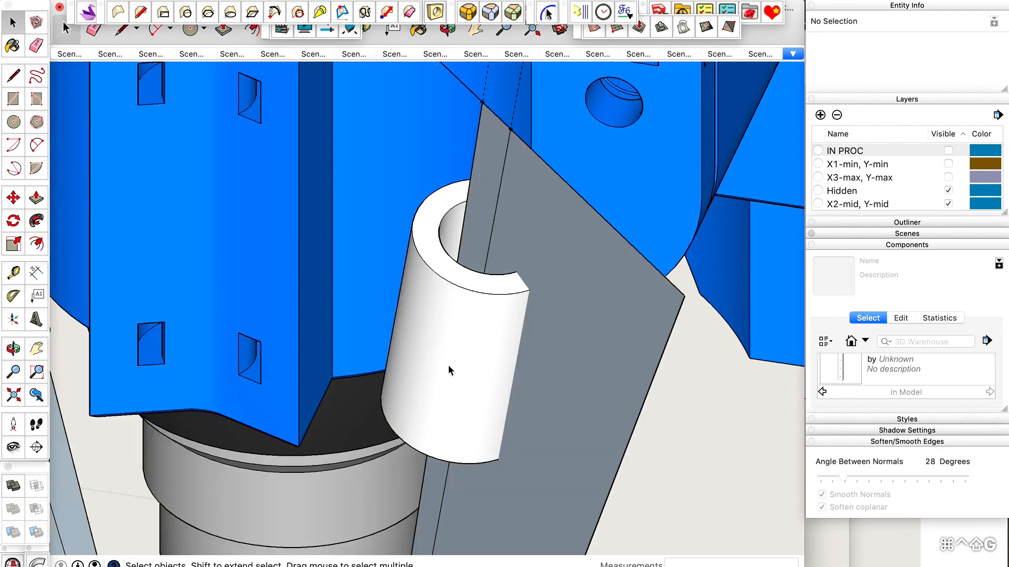
{"action": "key", "text": "super+ctrl+shift+g"}
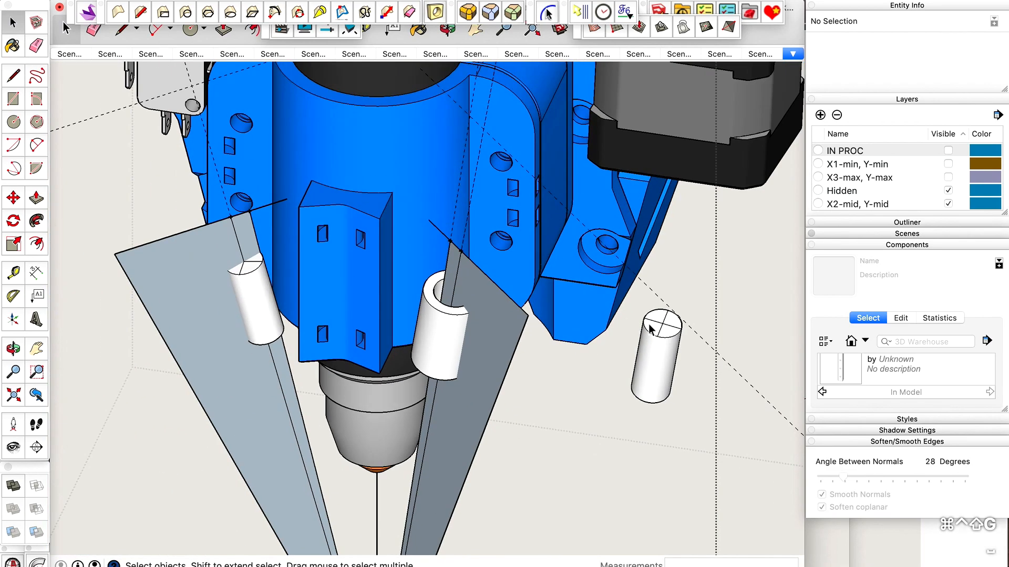
Paint the white red-sight-line laser cylinder standing outside the holder with a mustard-yellow color.
{"action": "left_click", "coordinate": [663, 338]}
{"action": "scroll", "coordinate": [667, 347], "scroll_direction": "up", "scroll_amount": 5}
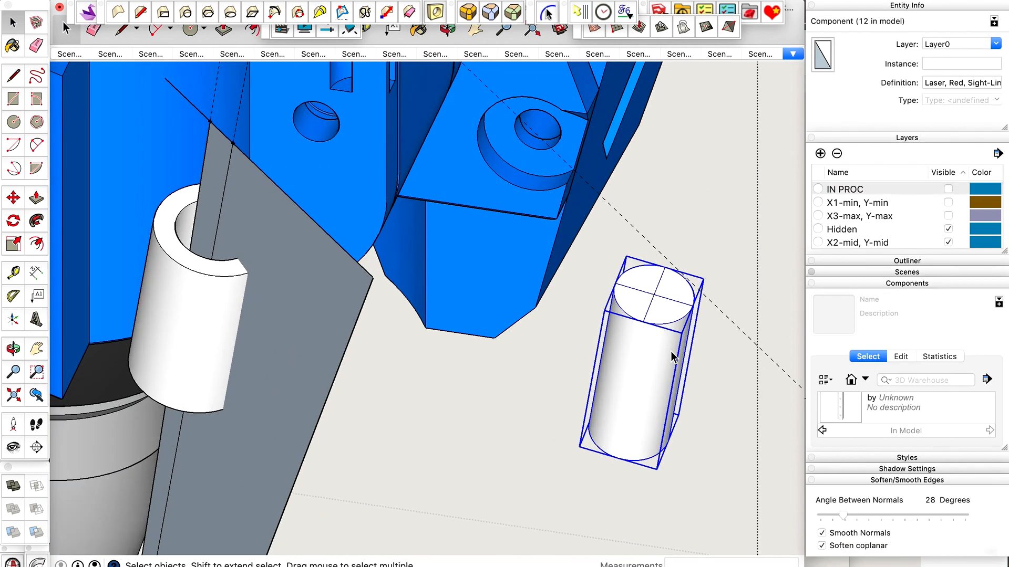
{"action": "key", "text": "b"}
{"action": "scroll", "coordinate": [887, 402], "scroll_direction": "up", "scroll_amount": 1}
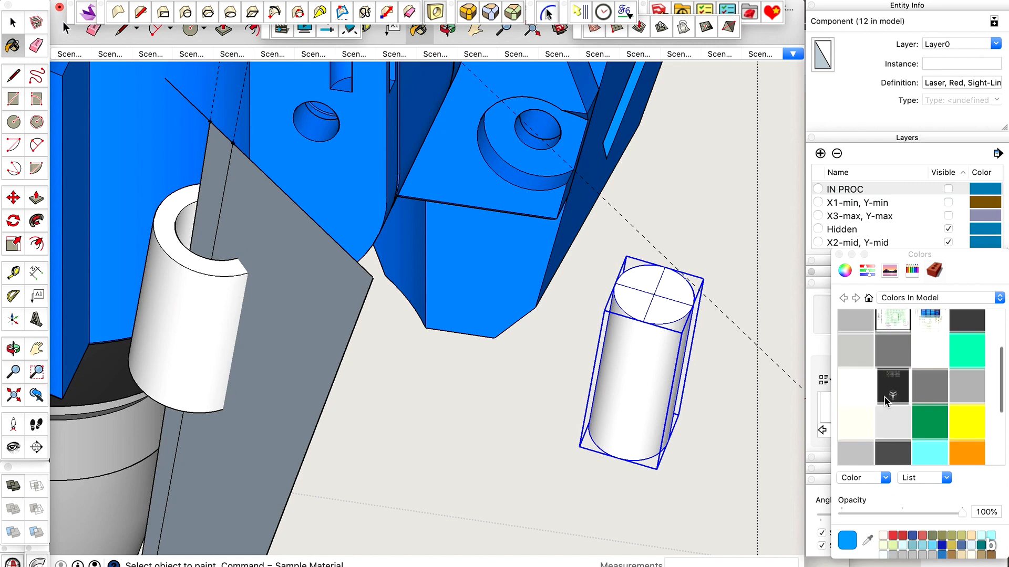
{"action": "left_click", "coordinate": [952, 545]}
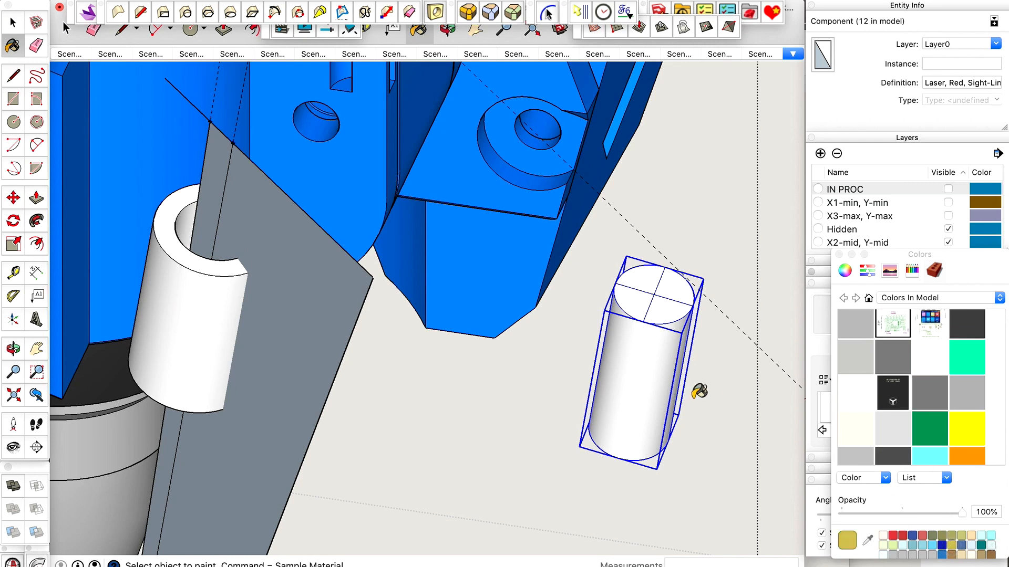
{"action": "left_click", "coordinate": [637, 371]}
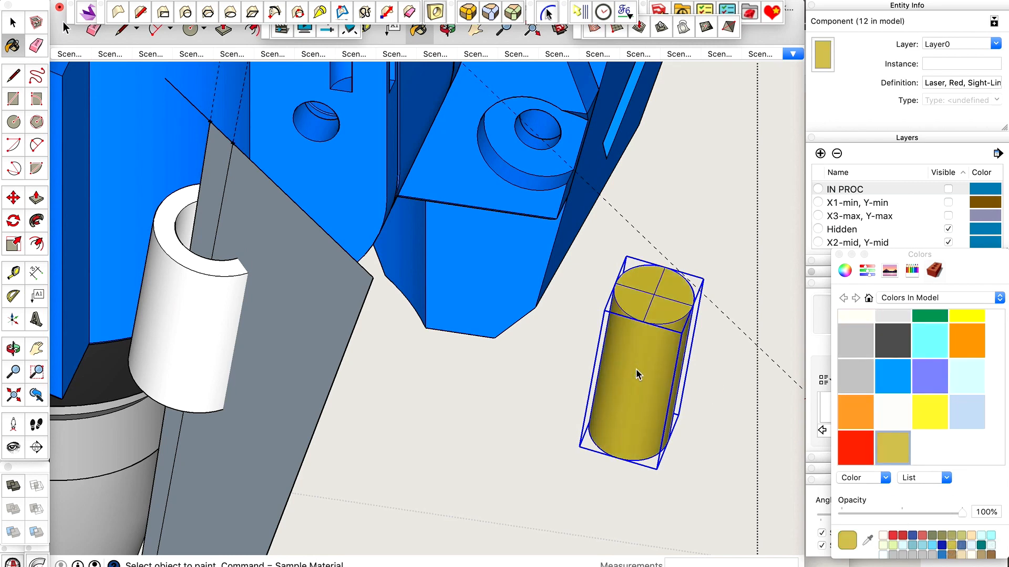
{"action": "key", "text": "space"}
Move the painted laser 50 mm back into the tubular holder, starting from the center of its top face.
{"action": "scroll", "coordinate": [659, 311], "scroll_direction": "down", "scroll_amount": 2}
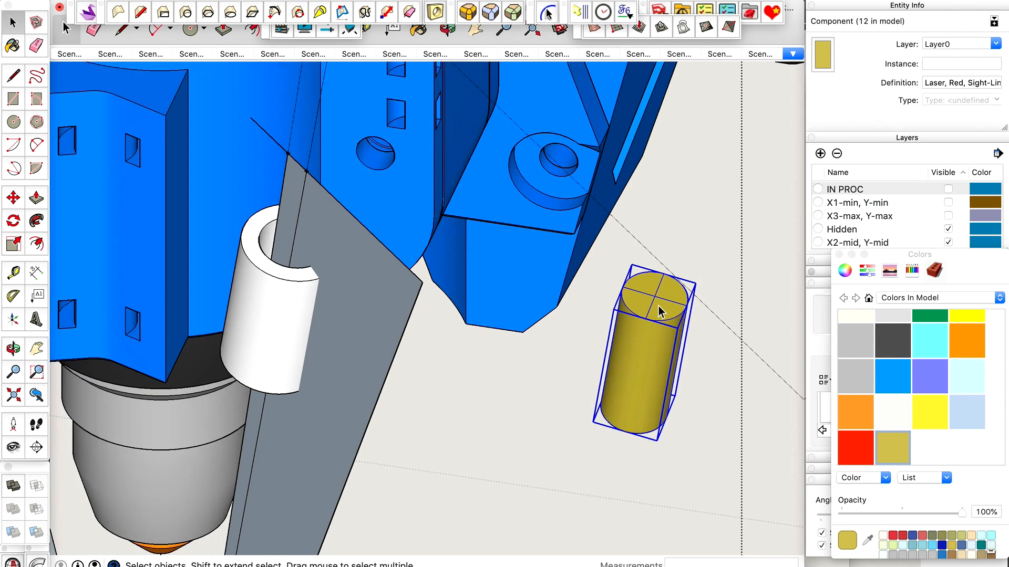
{"action": "scroll", "coordinate": [656, 304], "scroll_direction": "up", "scroll_amount": 3}
{"action": "key", "text": "m"}
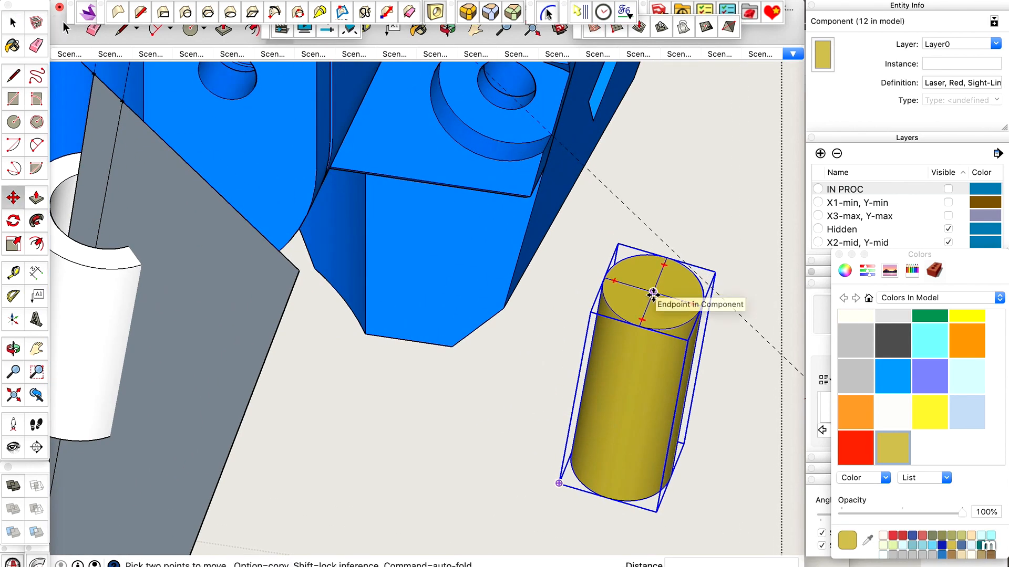
{"action": "left_click", "coordinate": [656, 299]}
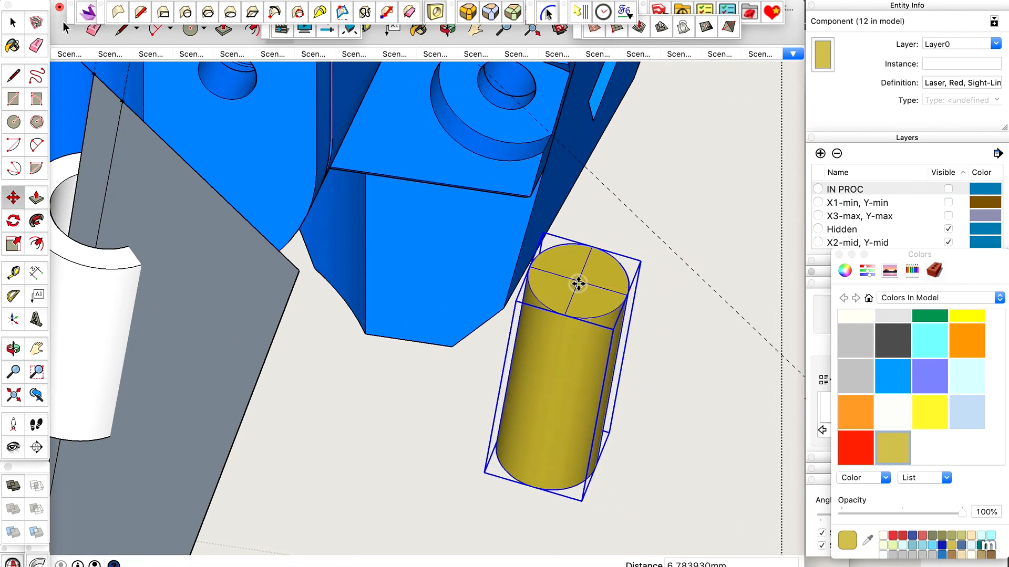
{"action": "type", "text": "50"}
{"action": "key", "text": "Return"}
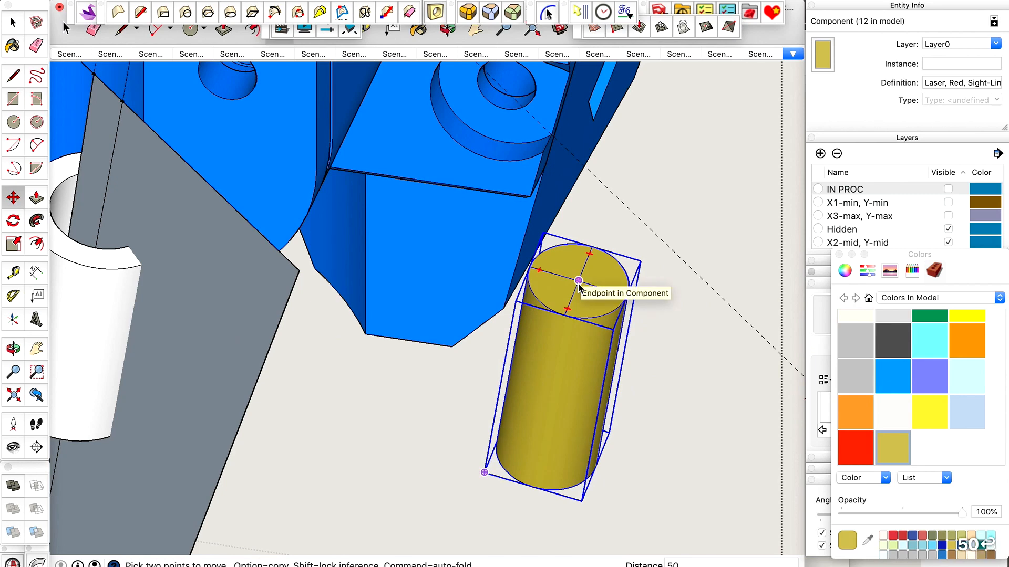
{"action": "key", "text": "space"}
Examine the clearance gap between the laser and the holder's bore, and how both sit beside the spindle mount.
{"action": "scroll", "coordinate": [579, 286], "scroll_direction": "down", "scroll_amount": 2}
{"action": "scroll", "coordinate": [185, 250], "scroll_direction": "up", "scroll_amount": 5}
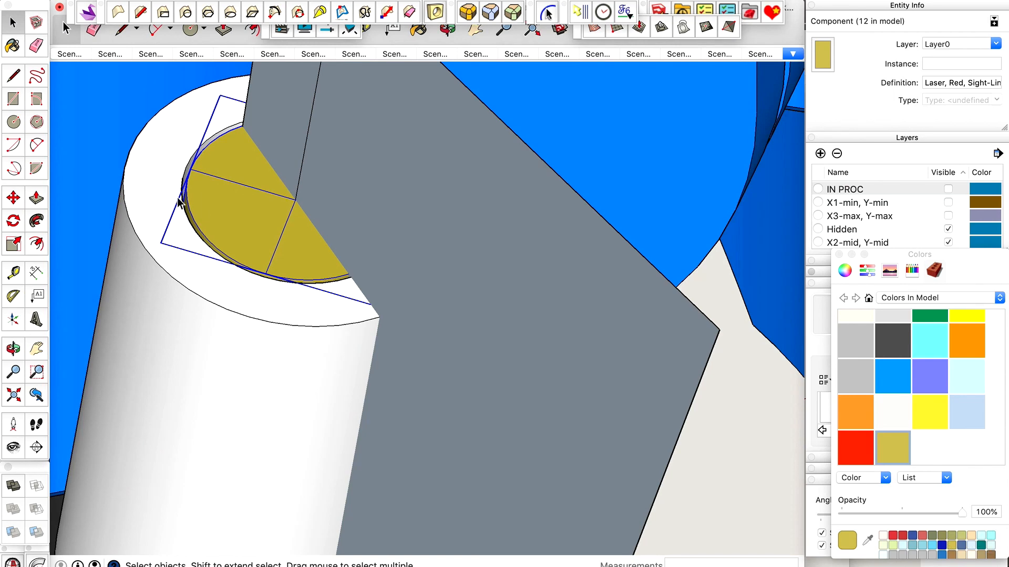
{"action": "scroll", "coordinate": [191, 206], "scroll_direction": "up", "scroll_amount": 2}
{"action": "scroll", "coordinate": [381, 261], "scroll_direction": "down", "scroll_amount": 6}
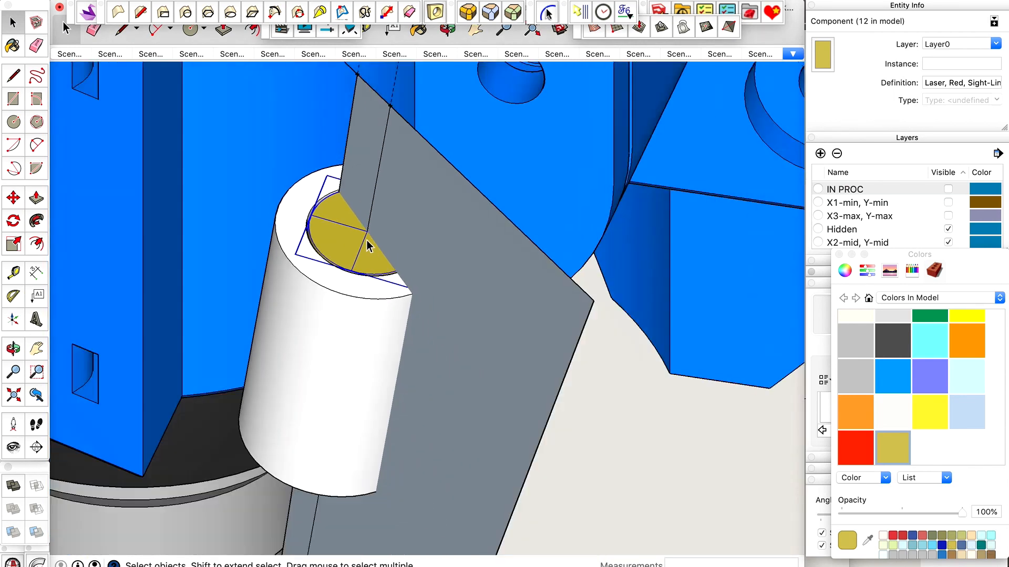
{"action": "key", "text": "o"}
{"action": "left_click_drag", "start_coordinate": [305, 331], "coordinate": [347, 368]}
{"action": "scroll", "coordinate": [379, 313], "scroll_direction": "down", "scroll_amount": 1}
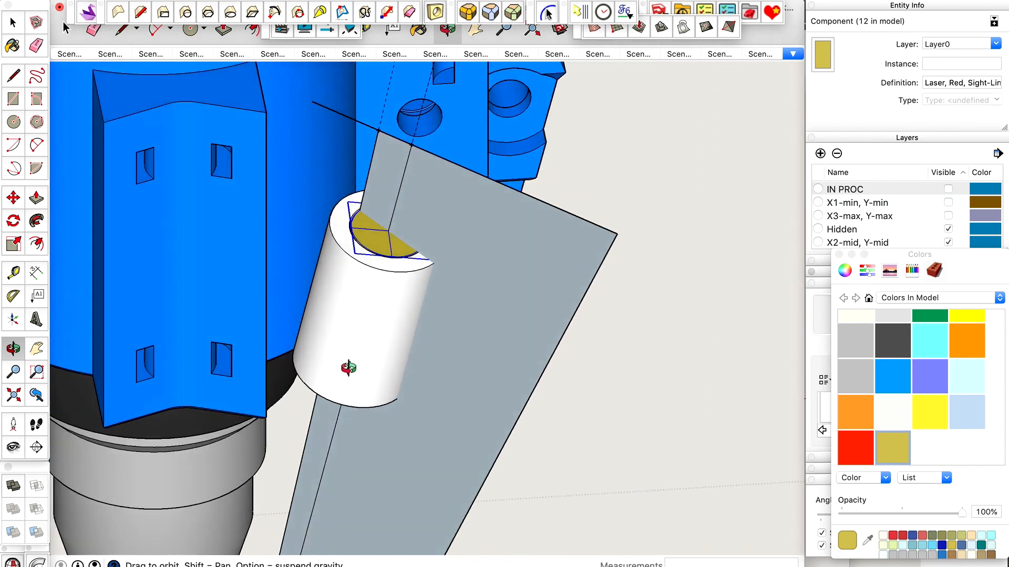
{"action": "scroll", "coordinate": [352, 321], "scroll_direction": "up", "scroll_amount": 4}
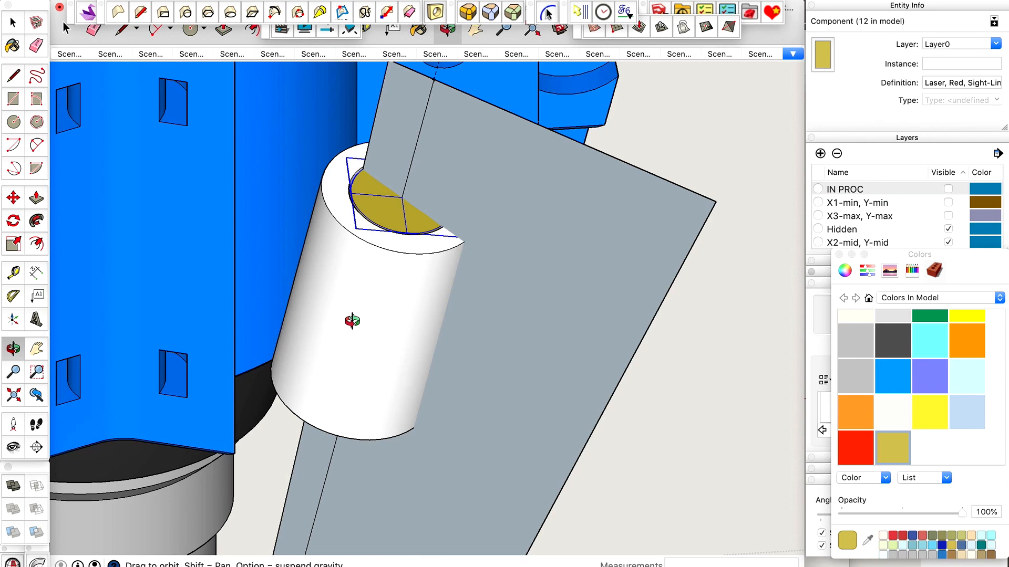
Open the right laser holder component and push its top ring face down 9 mm to shorten the tube.
{"action": "scroll", "coordinate": [352, 321], "scroll_direction": "up", "scroll_amount": 2}
{"action": "key", "text": "space"}
{"action": "left_click", "coordinate": [418, 232]}
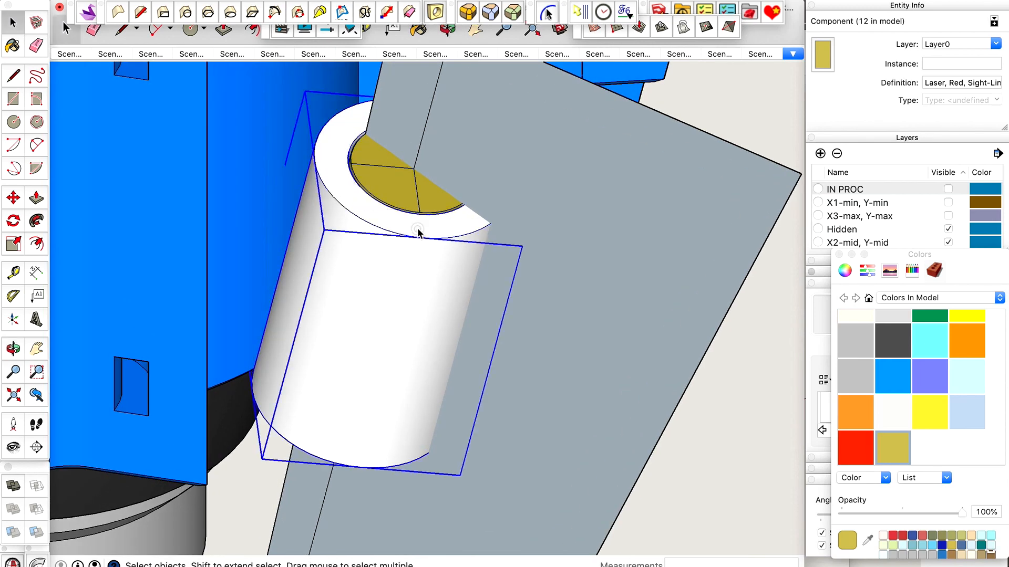
{"action": "double_click", "coordinate": [418, 229]}
{"action": "left_click", "coordinate": [429, 231]}
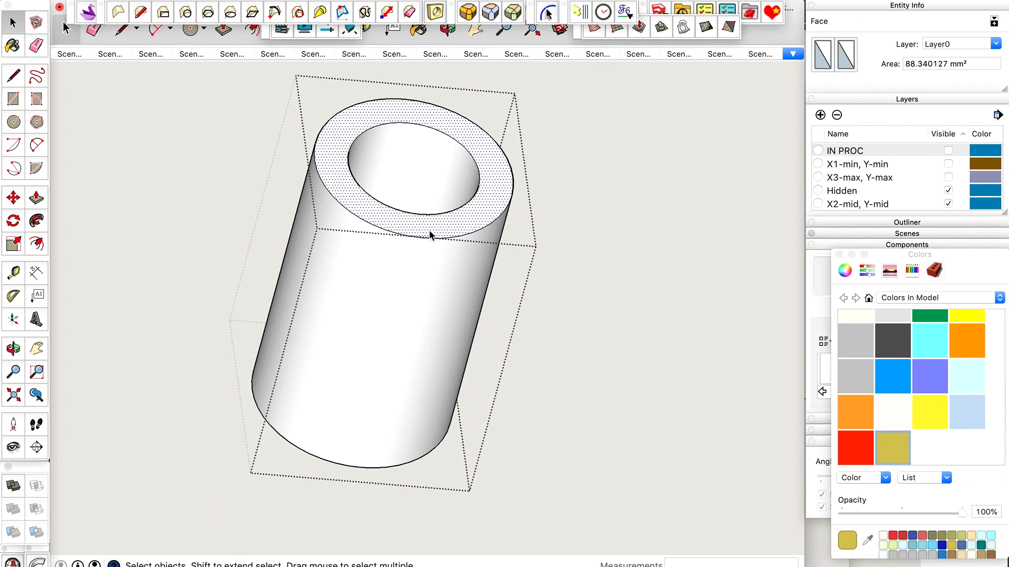
{"action": "key", "text": "p"}
{"action": "left_click_drag", "start_coordinate": [429, 234], "coordinate": [392, 327]}
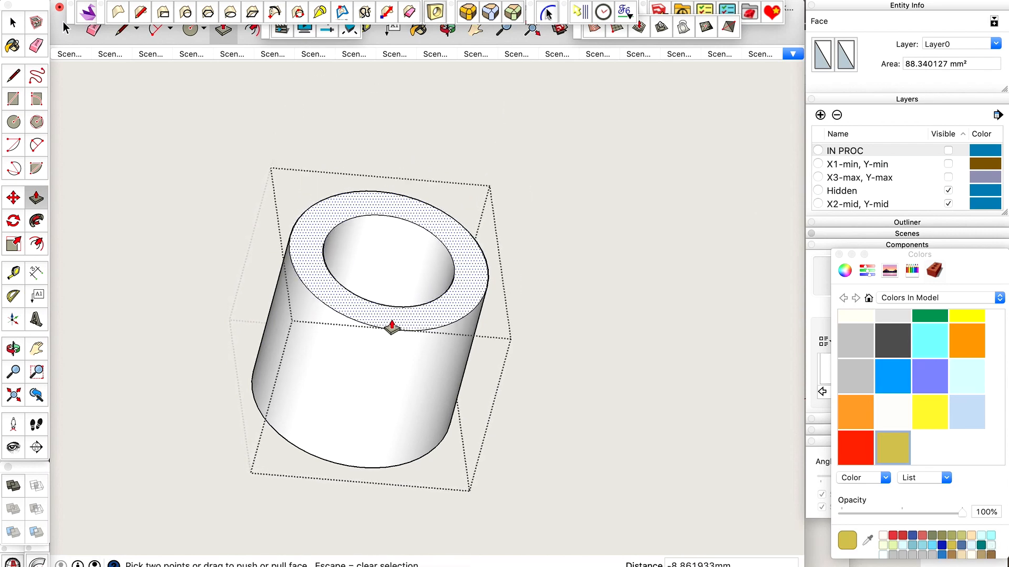
{"action": "type", "text": "11"}
{"action": "key", "text": "Return"}
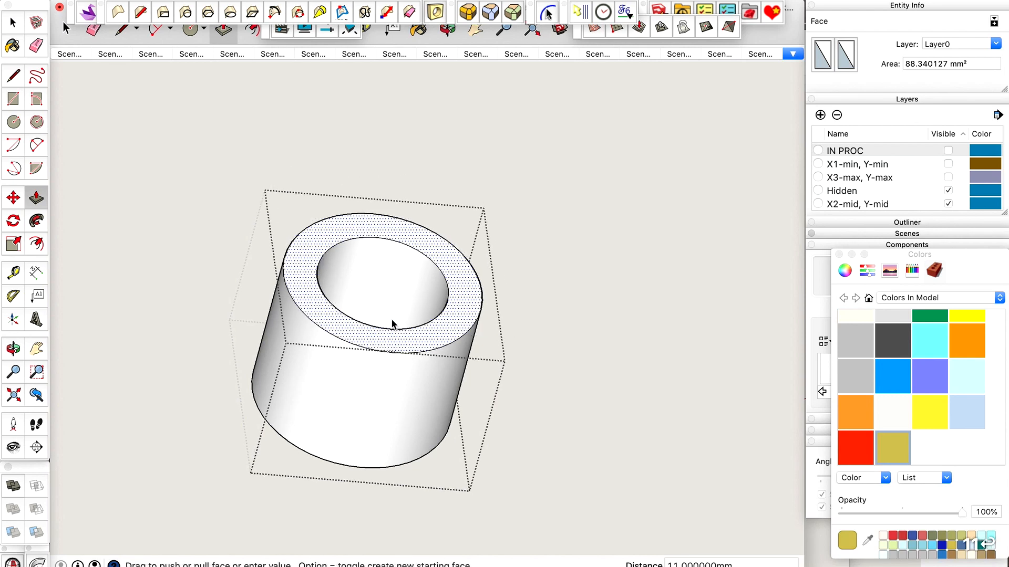
{"action": "type", "text": "9"}
{"action": "key", "text": "Return"}
Measure the holder's height from its top edge to its bottom edge, and close the component.
{"action": "key", "text": "space"}
{"action": "key", "text": "t"}
{"action": "left_click", "coordinate": [398, 332]}
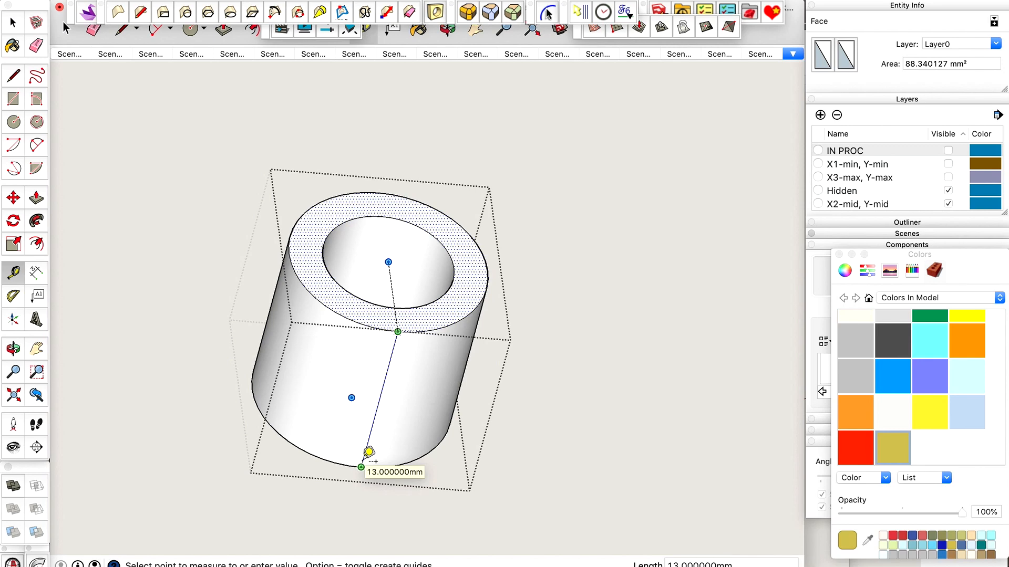
{"action": "key", "text": "space"}
{"action": "key", "text": "ctrl+shift+super+g"}
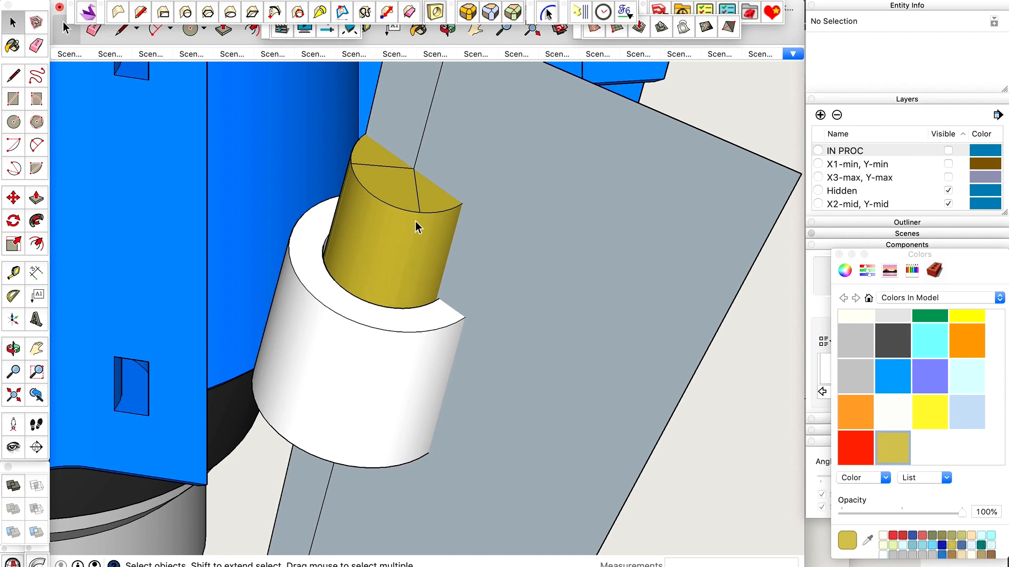
Inspect the laser seated in the shortened holder from below and from the front, including the holder on its own.
{"action": "key", "text": "o"}
{"action": "mouse_move", "coordinate": [405, 245]}
{"action": "left_mouse_down"}
{"action": "mouse_move", "coordinate": [441, 135]}
{"action": "mouse_move", "coordinate": [439, 239]}
{"action": "mouse_move", "coordinate": [479, 128]}
{"action": "mouse_move", "coordinate": [352, 422]}
{"action": "left_mouse_up"}
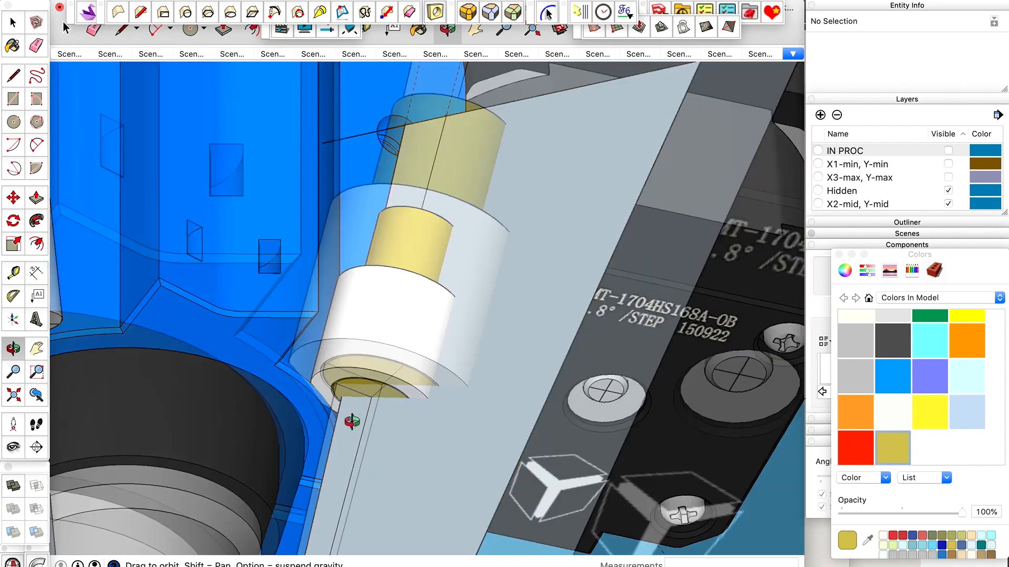
{"action": "scroll", "coordinate": [352, 421], "scroll_direction": "up", "scroll_amount": 6}
{"action": "left_click_drag", "start_coordinate": [376, 377], "coordinate": [304, 516]}
{"action": "scroll", "coordinate": [389, 351], "scroll_direction": "down", "scroll_amount": 5}
{"action": "left_click_drag", "start_coordinate": [388, 349], "coordinate": [393, 372]}
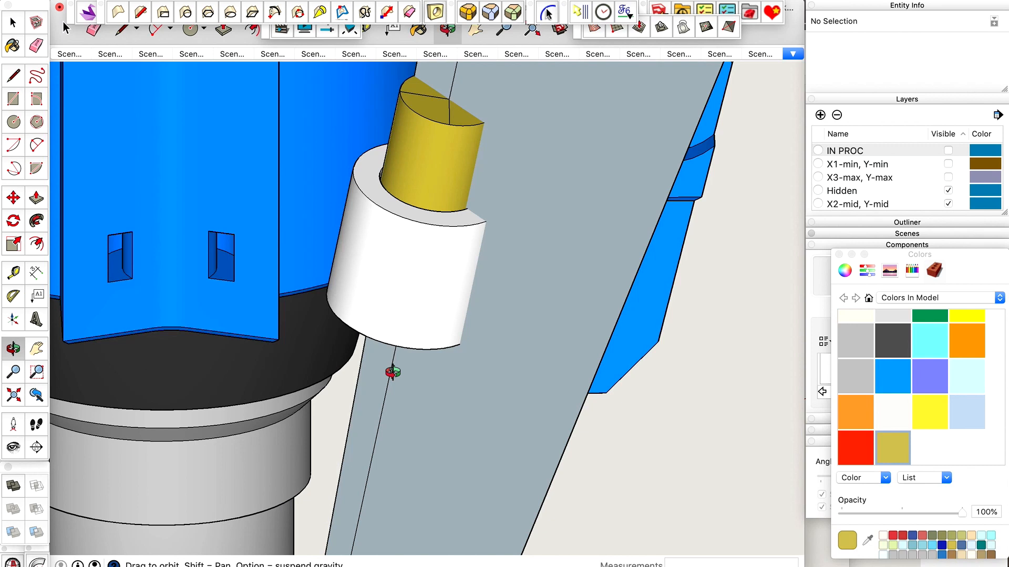
{"action": "key", "text": "space"}
{"action": "left_click", "coordinate": [429, 289]}
{"action": "double_click", "coordinate": [429, 288]}
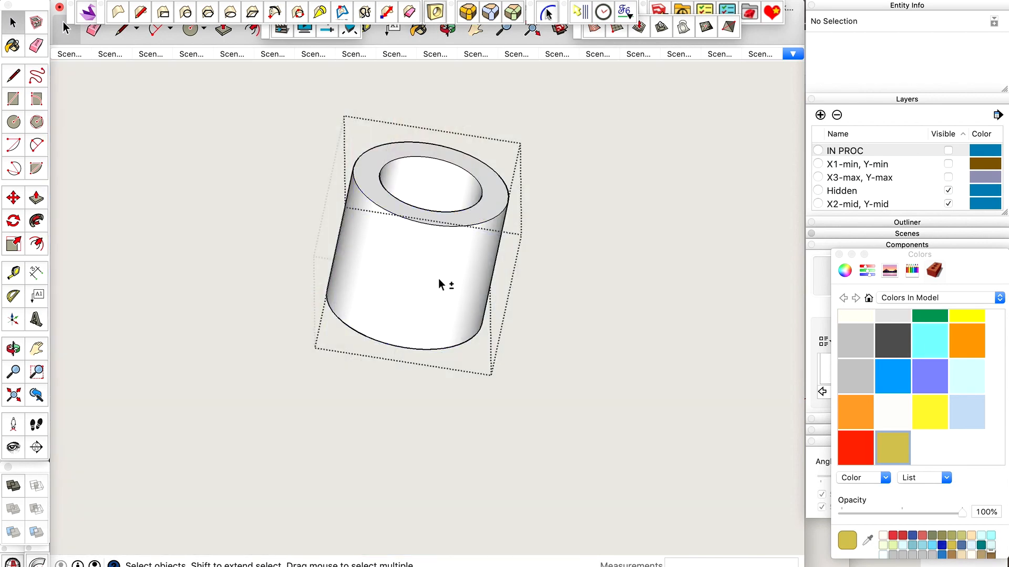
{"action": "key", "text": "ctrl+shift+super+g"}
{"action": "left_click", "coordinate": [495, 209]}
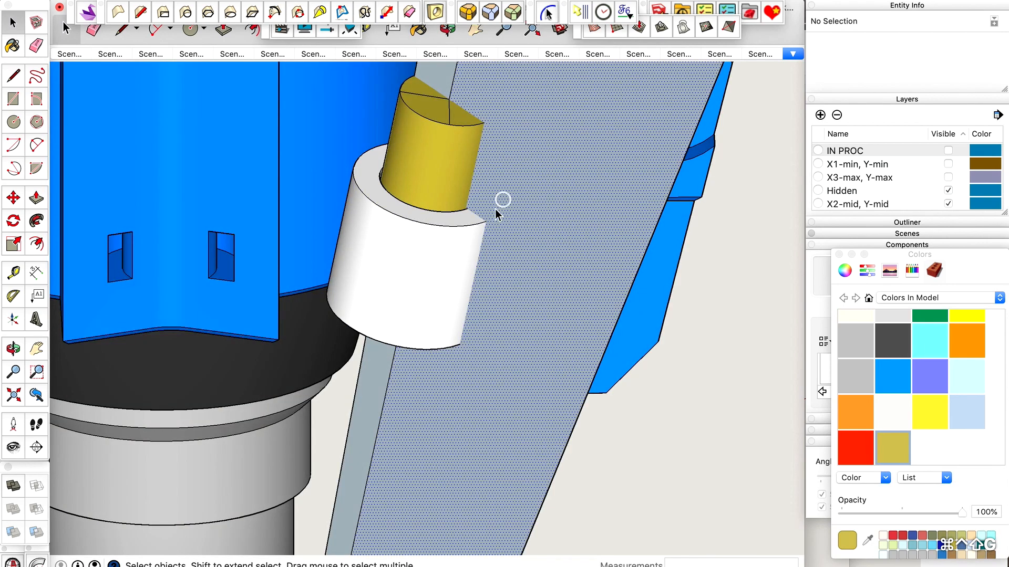
Draw a 2.4 mm line across the holder's top ring where the sight-line plane crosses it, from inner edge to outer edge.
{"action": "scroll", "coordinate": [451, 298], "scroll_direction": "down", "scroll_amount": 5}
{"action": "scroll", "coordinate": [458, 289], "scroll_direction": "up", "scroll_amount": 6}
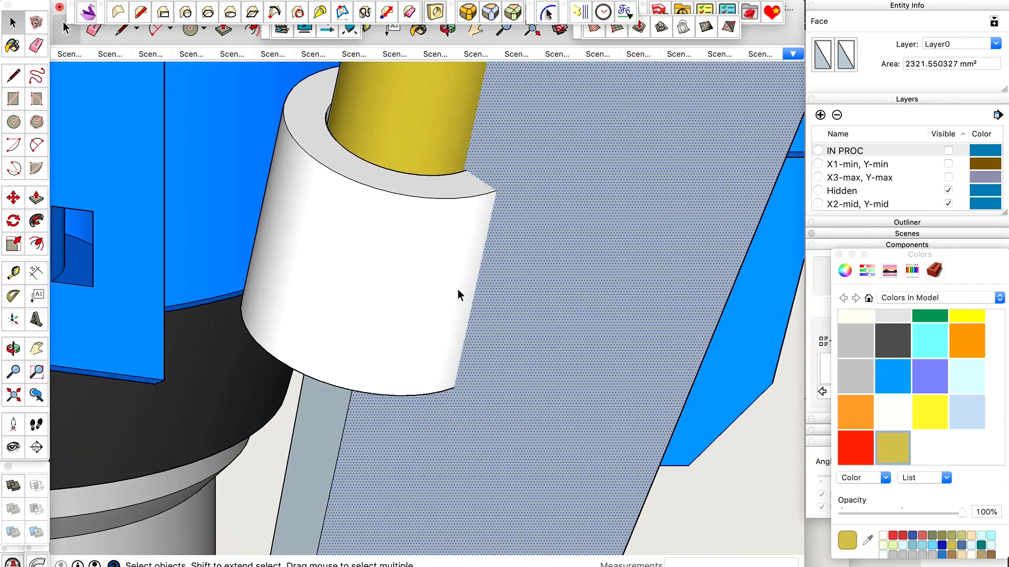
{"action": "key", "text": "l"}
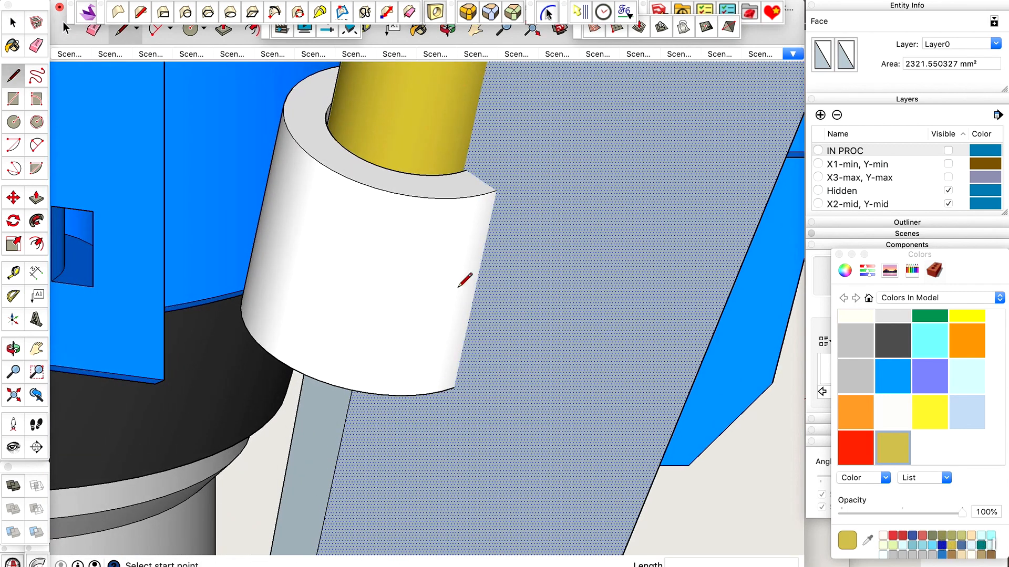
{"action": "scroll", "coordinate": [480, 168], "scroll_direction": "up", "scroll_amount": 4}
{"action": "scroll", "coordinate": [464, 174], "scroll_direction": "up", "scroll_amount": 3}
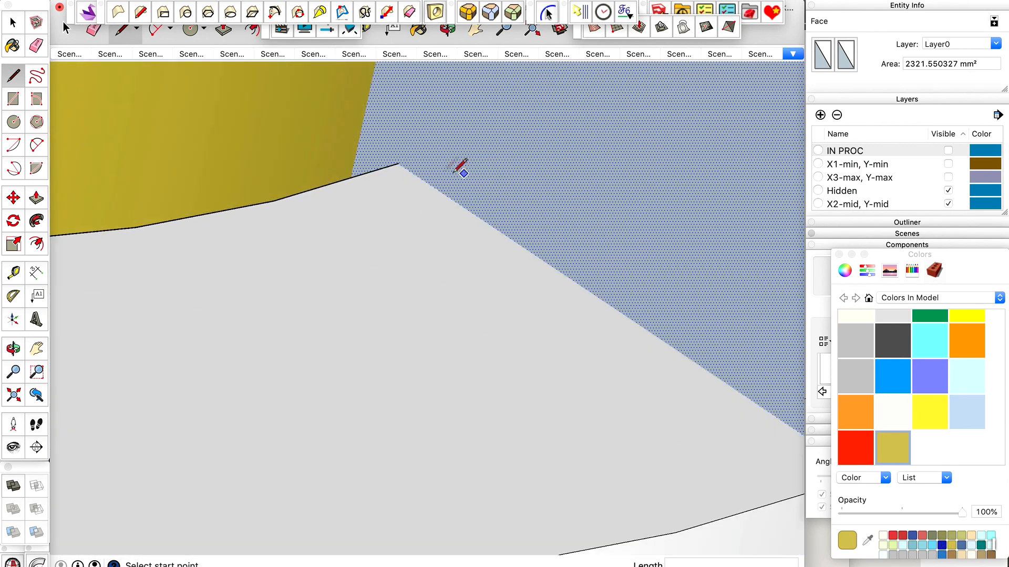
{"action": "left_click", "coordinate": [399, 164]}
{"action": "scroll", "coordinate": [401, 163], "scroll_direction": "down", "scroll_amount": 3}
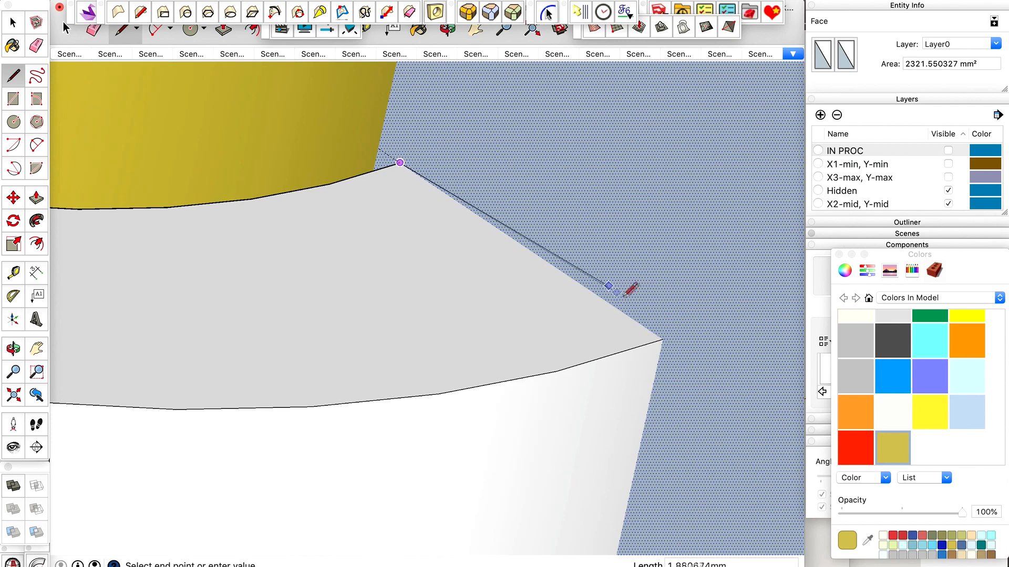
{"action": "left_click", "coordinate": [663, 340]}
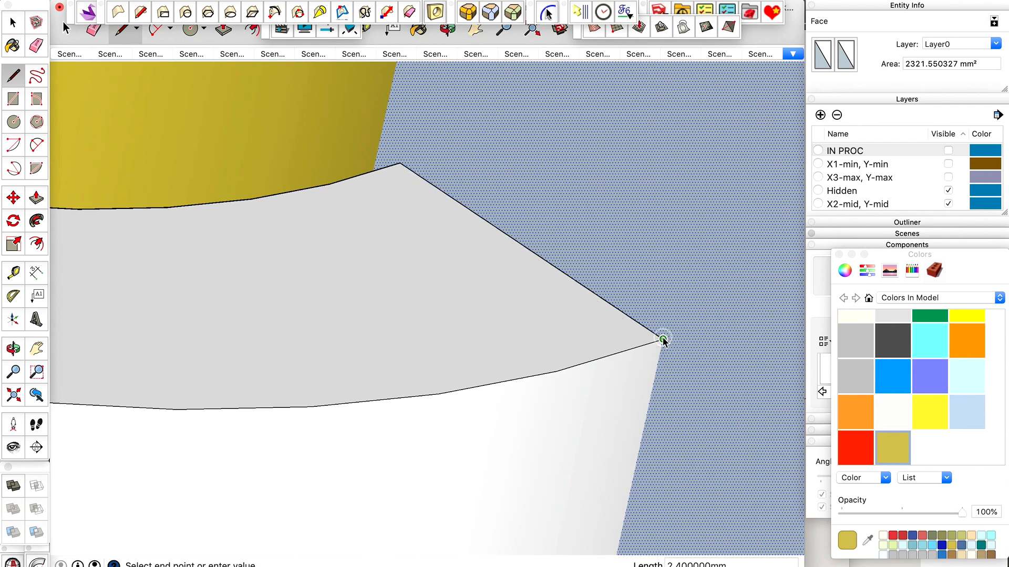
Cut the radial line and paste it in place inside the holder component.
{"action": "key", "text": "space"}
{"action": "left_click", "coordinate": [631, 319]}
{"action": "middle_click_drag", "start_coordinate": [525, 301], "coordinate": [516, 271]}
{"action": "double_click", "coordinate": [492, 270]}
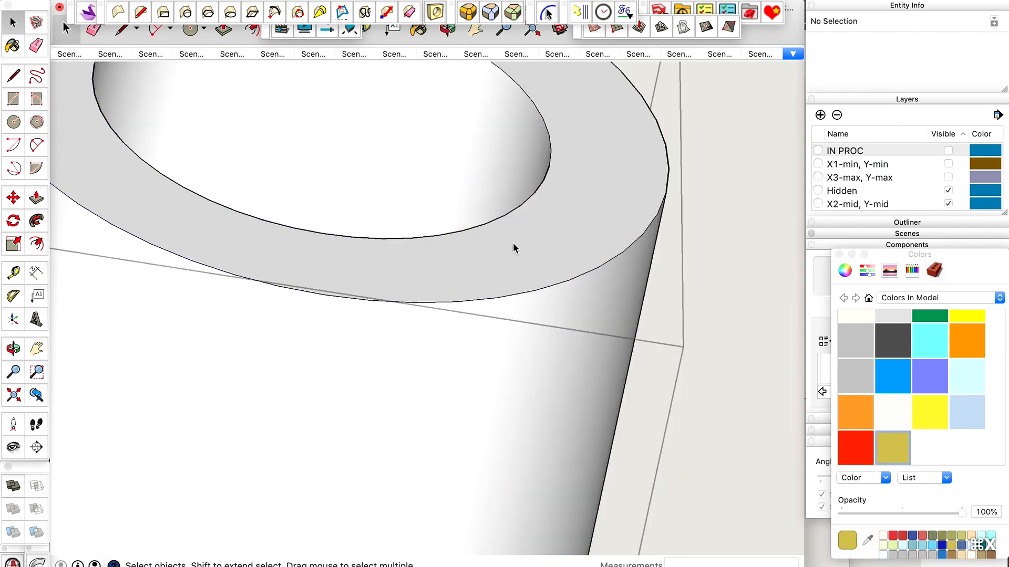
{"action": "scroll", "coordinate": [513, 242], "scroll_direction": "down", "scroll_amount": 5}
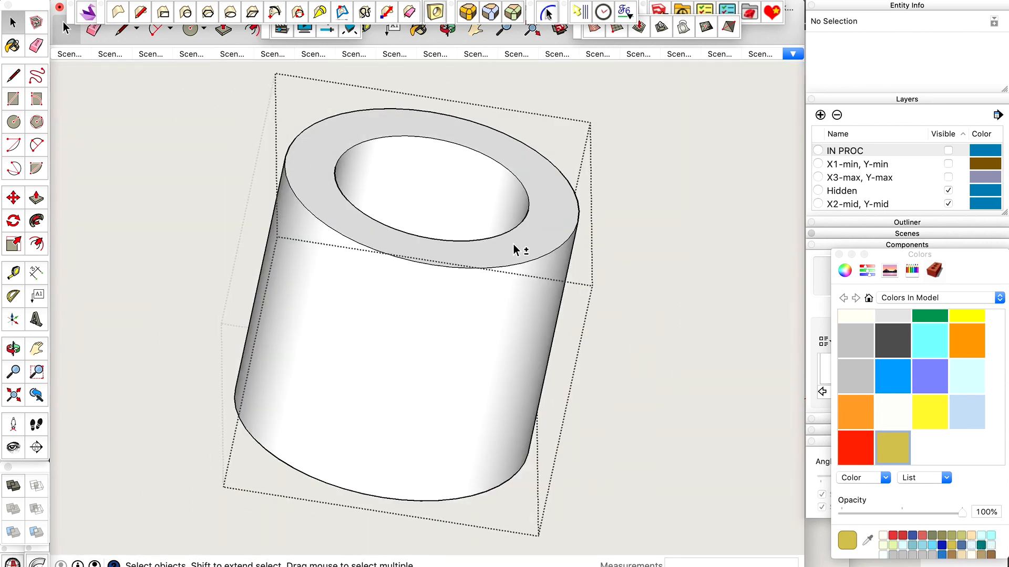
{"action": "left_click", "coordinate": [513, 244]}
Place a guide line along the radial line on the holder's top ring.
{"action": "key", "text": "o"}
{"action": "left_click_drag", "start_coordinate": [554, 201], "coordinate": [480, 276]}
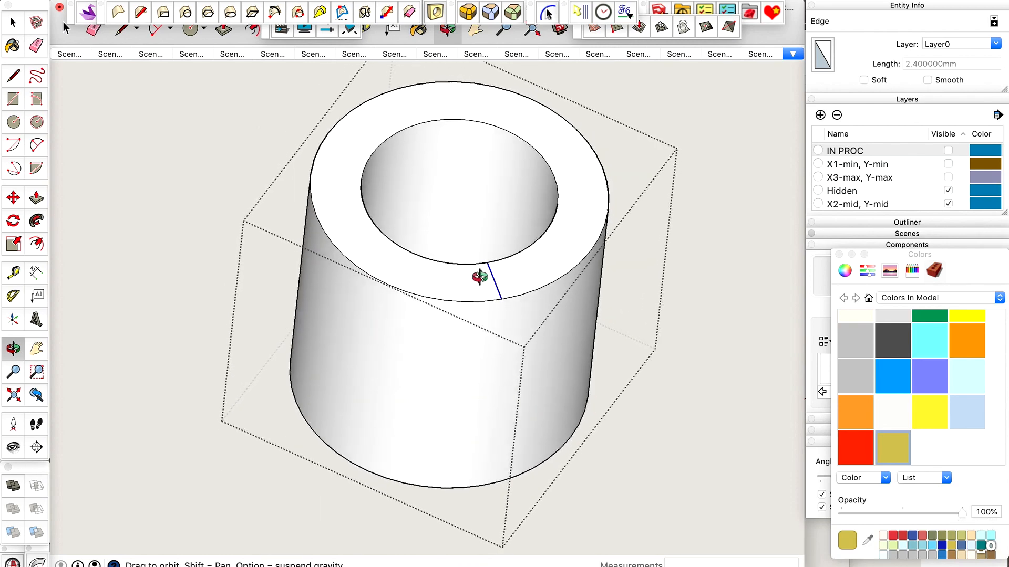
{"action": "scroll", "coordinate": [479, 276], "scroll_direction": "up", "scroll_amount": 5}
{"action": "key", "text": "t"}
{"action": "left_click", "coordinate": [511, 286]}
{"action": "left_click", "coordinate": [511, 285]}
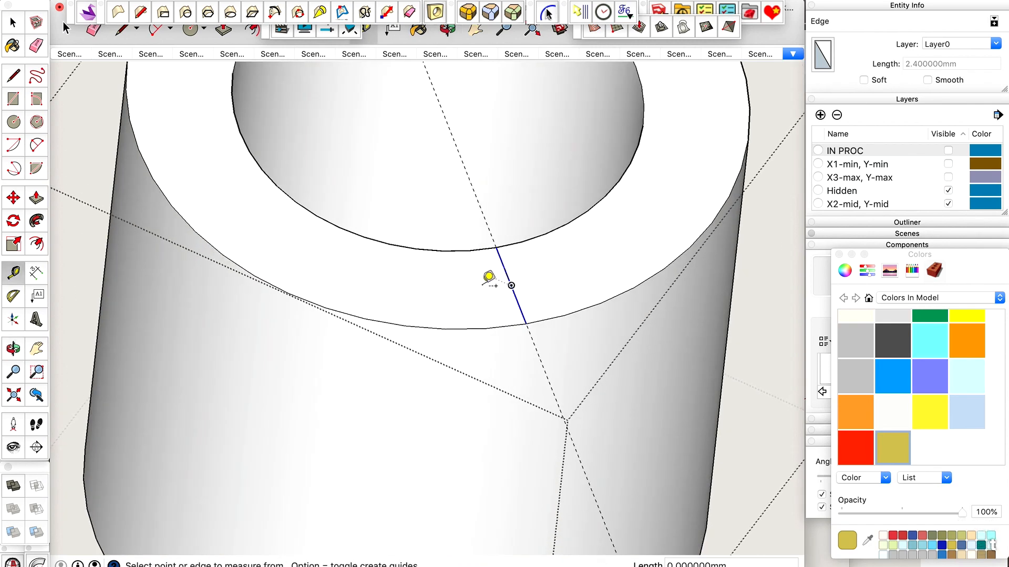
{"action": "scroll", "coordinate": [483, 284], "scroll_direction": "down", "scroll_amount": 5}
Try to offset a parallel guide 75 mm from the radial line on the holder's top ring.
{"action": "key", "text": "space"}
{"action": "scroll", "coordinate": [512, 284], "scroll_direction": "up", "scroll_amount": 4}
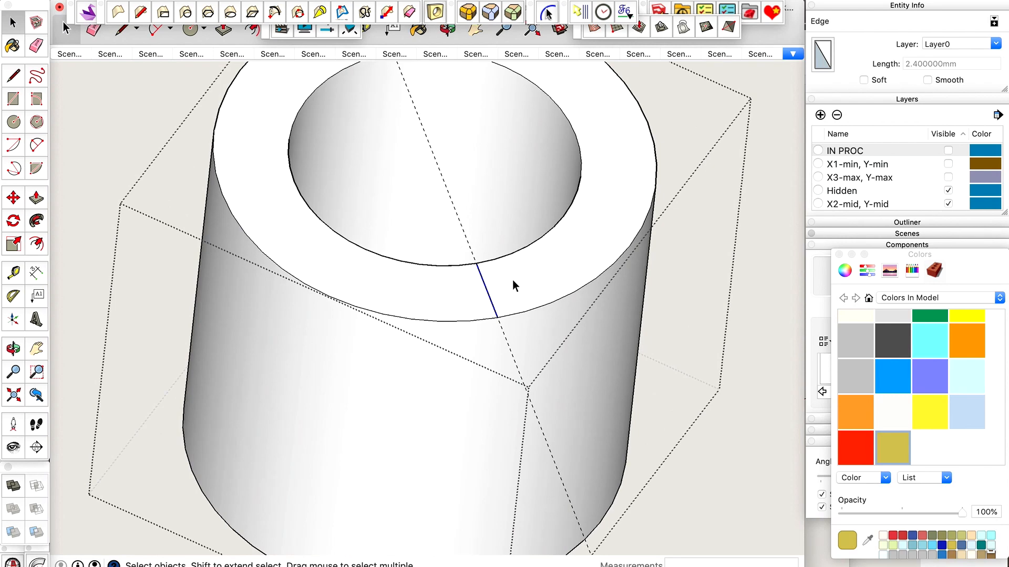
{"action": "scroll", "coordinate": [509, 279], "scroll_direction": "up", "scroll_amount": 3}
{"action": "key", "text": "t"}
{"action": "left_click", "coordinate": [474, 281]}
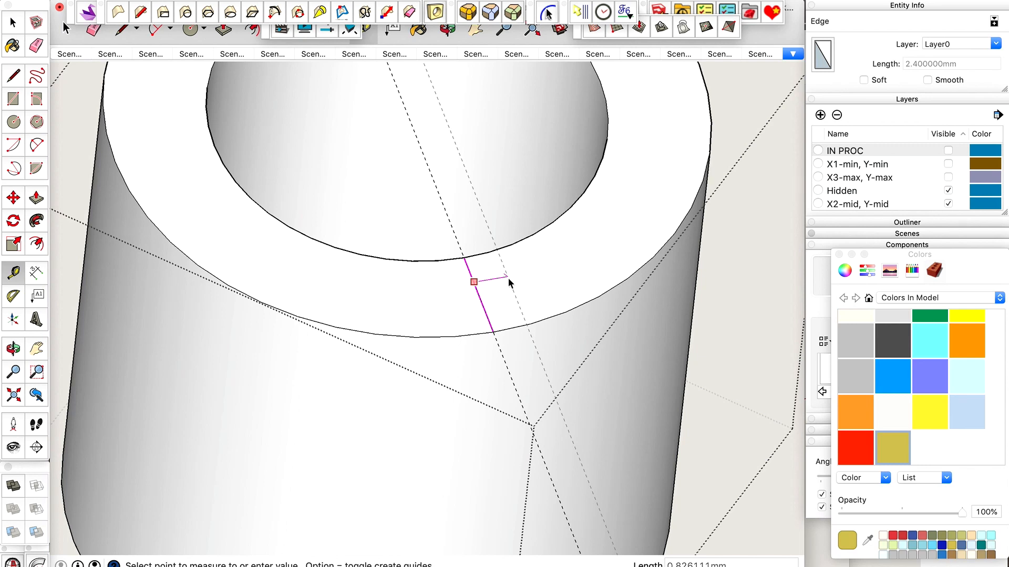
{"action": "type", "text": "5"}
{"action": "key", "text": "Return"}
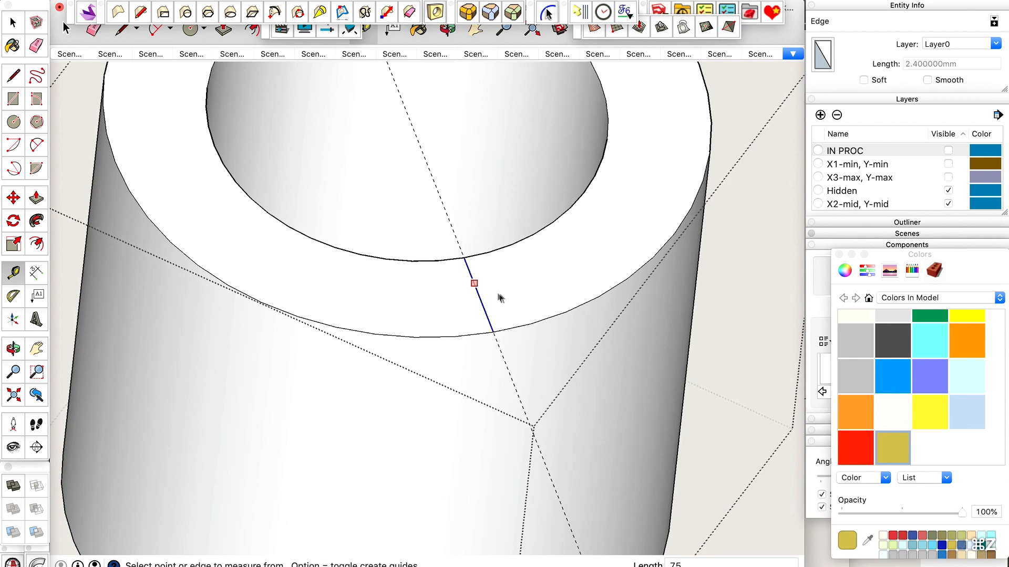
Offset parallel guides about 0.5 mm to each side of the radial line on the holder's top ring.
{"action": "scroll", "coordinate": [499, 292], "scroll_direction": "up", "scroll_amount": 3}
{"action": "left_click", "coordinate": [455, 292]}
{"action": "scroll", "coordinate": [454, 292], "scroll_direction": "down", "scroll_amount": 3}
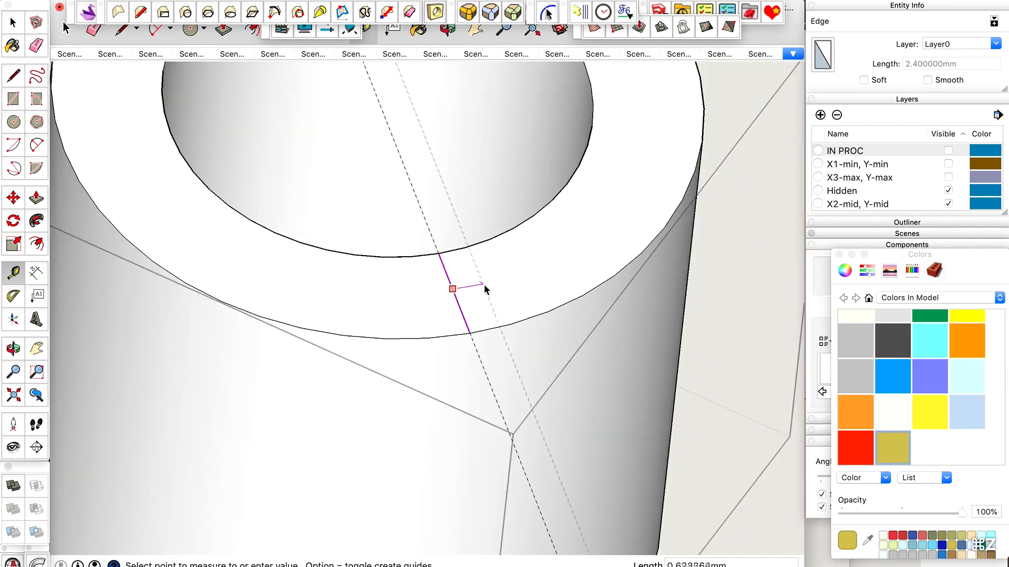
{"action": "type", "text": "5"}
{"action": "key", "text": "Return"}
{"action": "left_click", "coordinate": [447, 275]}
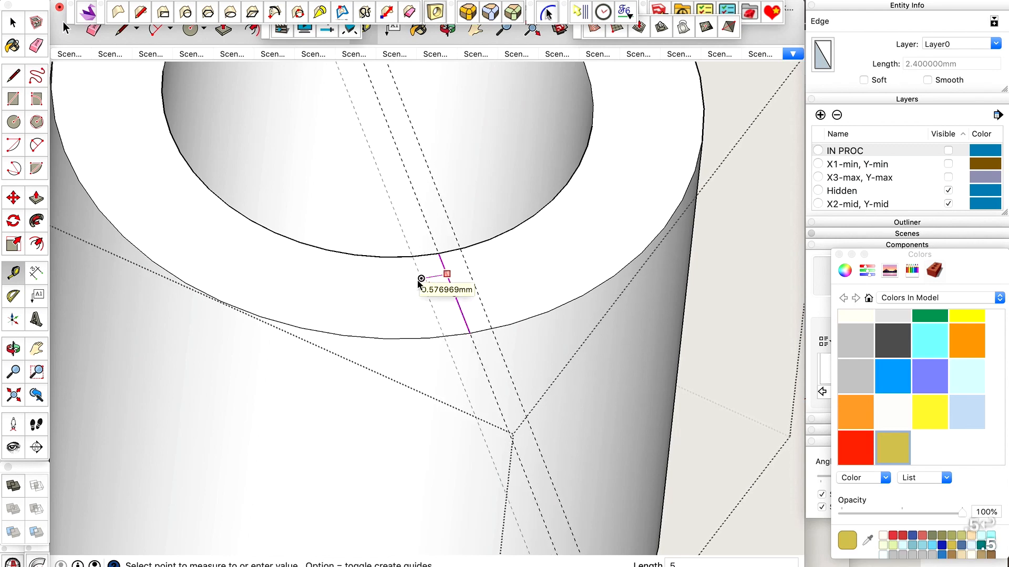
{"action": "key", "text": "space"}
{"action": "scroll", "coordinate": [439, 289], "scroll_direction": "up", "scroll_amount": 2}
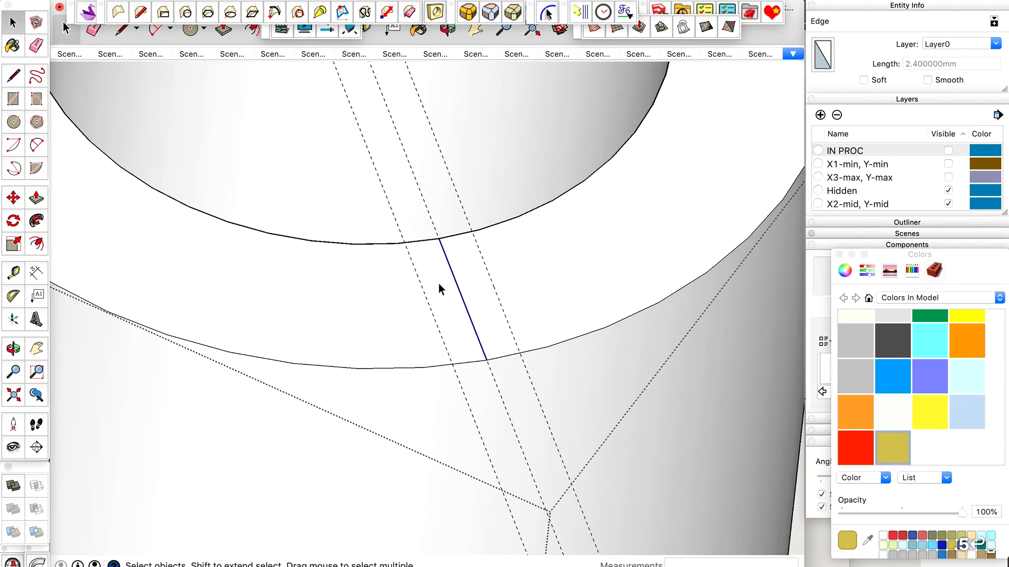
{"action": "key", "text": "l"}
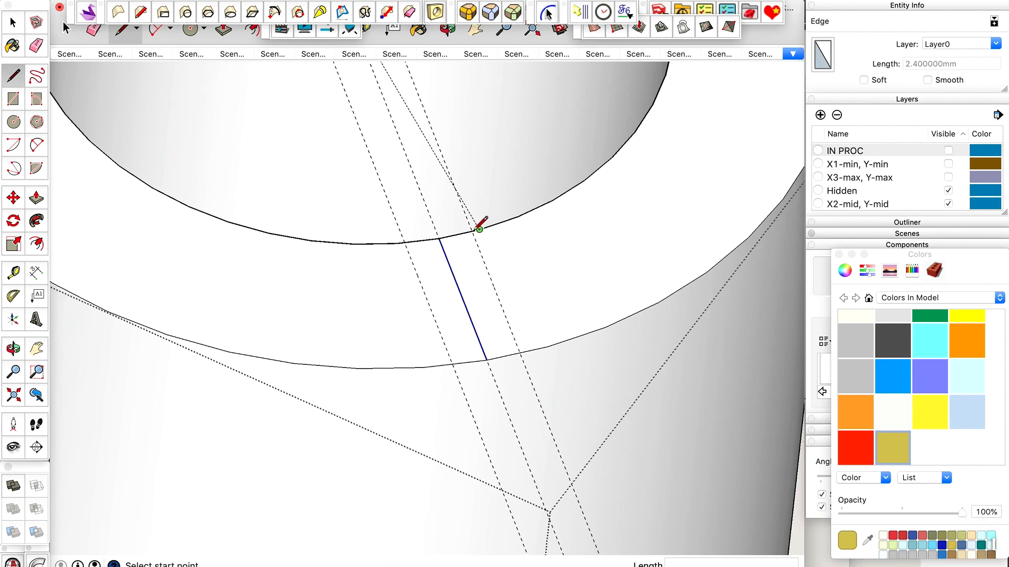
{"action": "scroll", "coordinate": [479, 229], "scroll_direction": "up", "scroll_amount": 3}
{"action": "scroll", "coordinate": [508, 220], "scroll_direction": "down", "scroll_amount": 2}
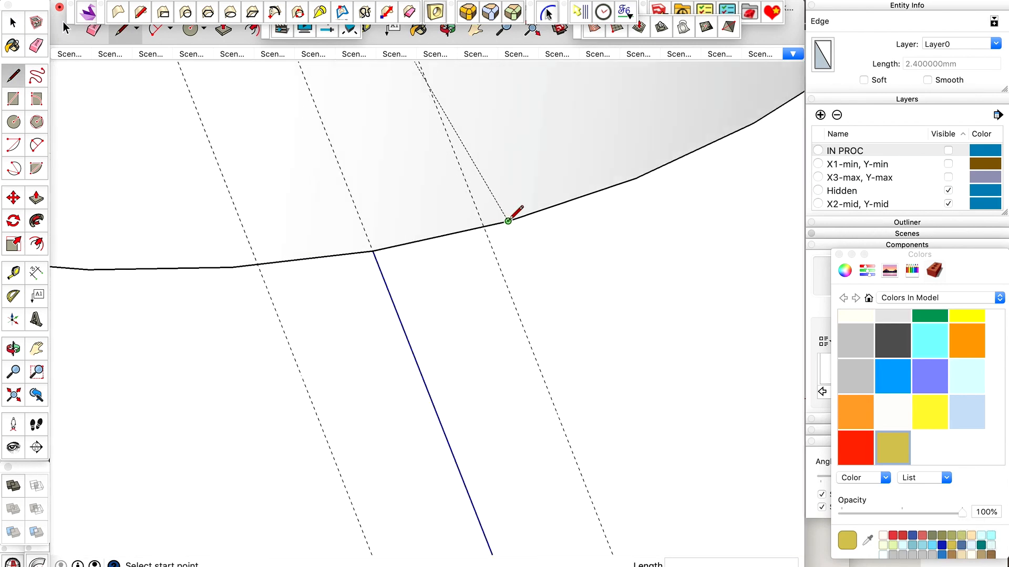
{"action": "key", "text": "t"}
{"action": "left_click", "coordinate": [404, 295]}
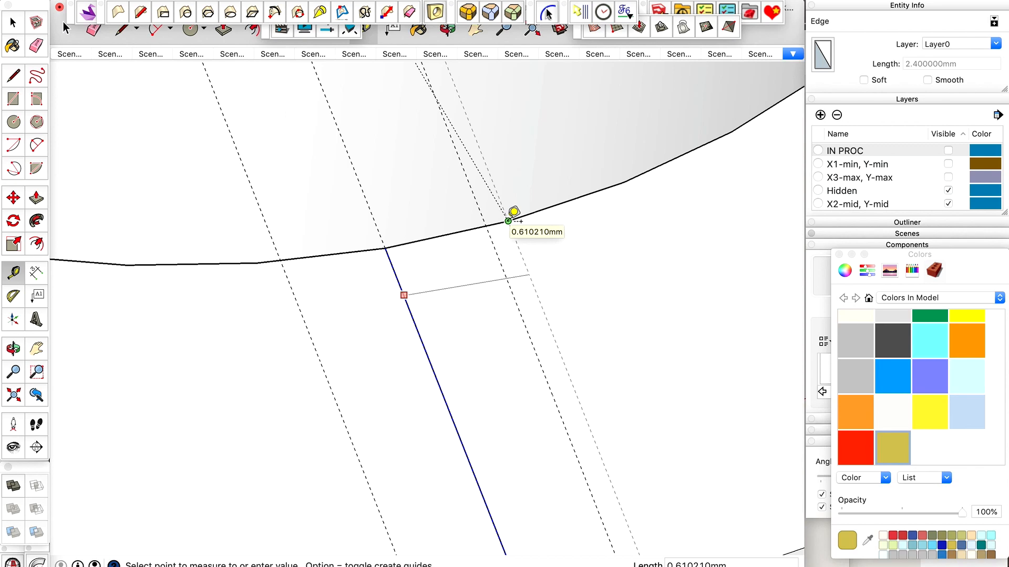
{"action": "scroll", "coordinate": [514, 212], "scroll_direction": "down", "scroll_amount": 3}
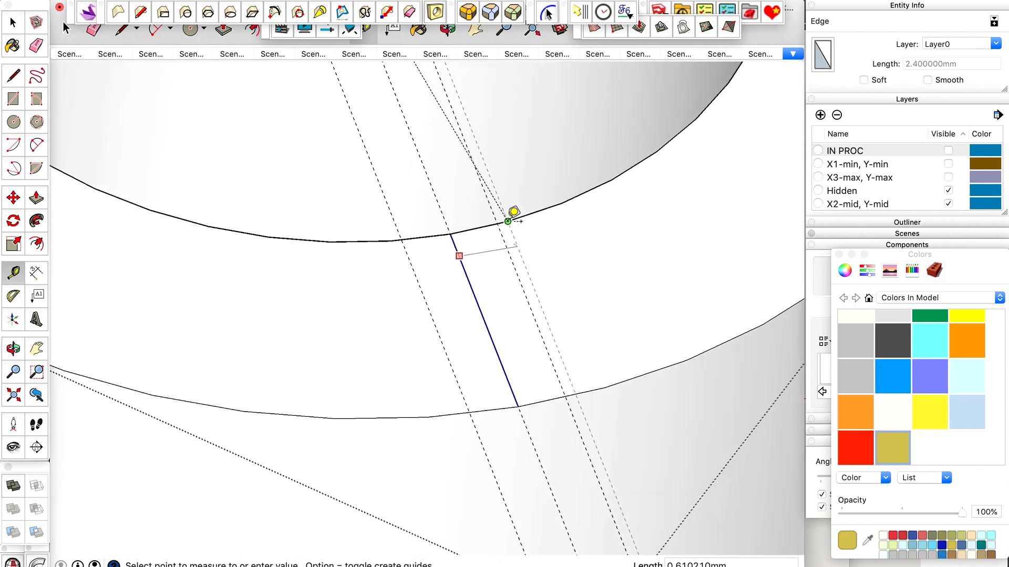
{"action": "scroll", "coordinate": [513, 213], "scroll_direction": "up", "scroll_amount": 1}
{"action": "key", "text": "l"}
{"action": "left_click", "coordinate": [507, 221]}
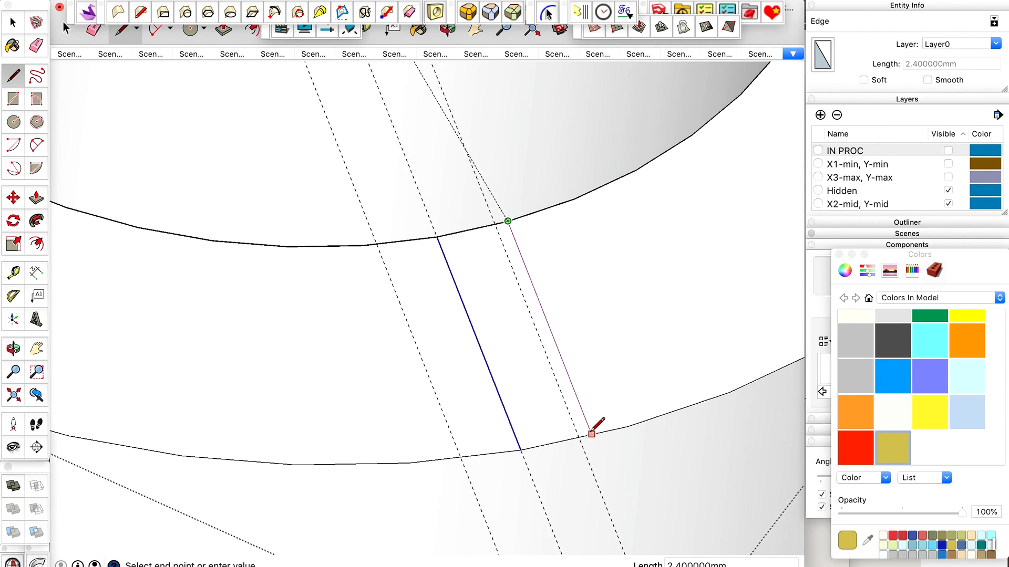
Place parallel guides from the radial line through the adjacent inner-edge vertices on both sides, and erase the two closer guides.
{"action": "key", "text": "t"}
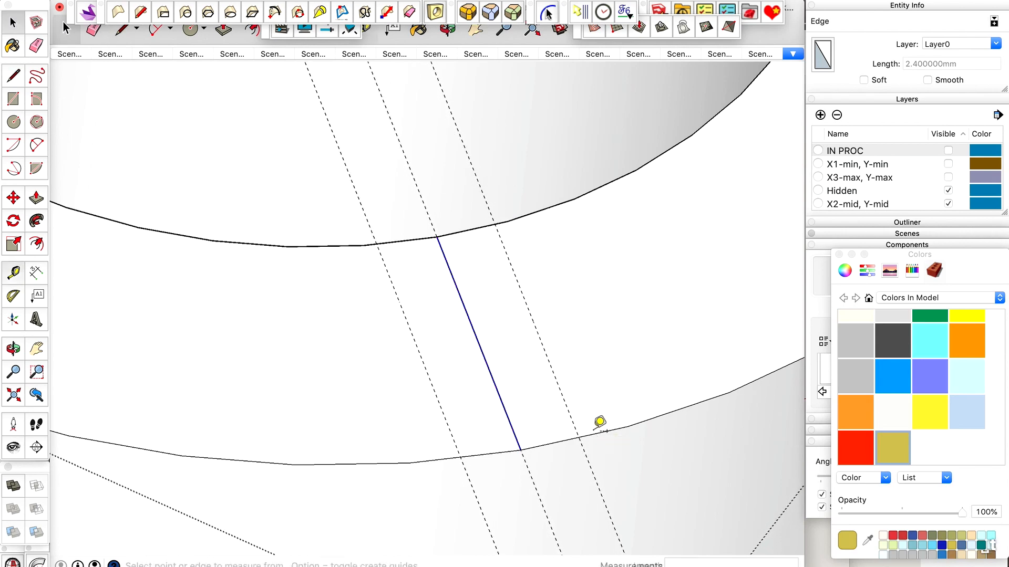
{"action": "left_click", "coordinate": [484, 357]}
{"action": "left_click", "coordinate": [509, 222]}
{"action": "left_click", "coordinate": [445, 253]}
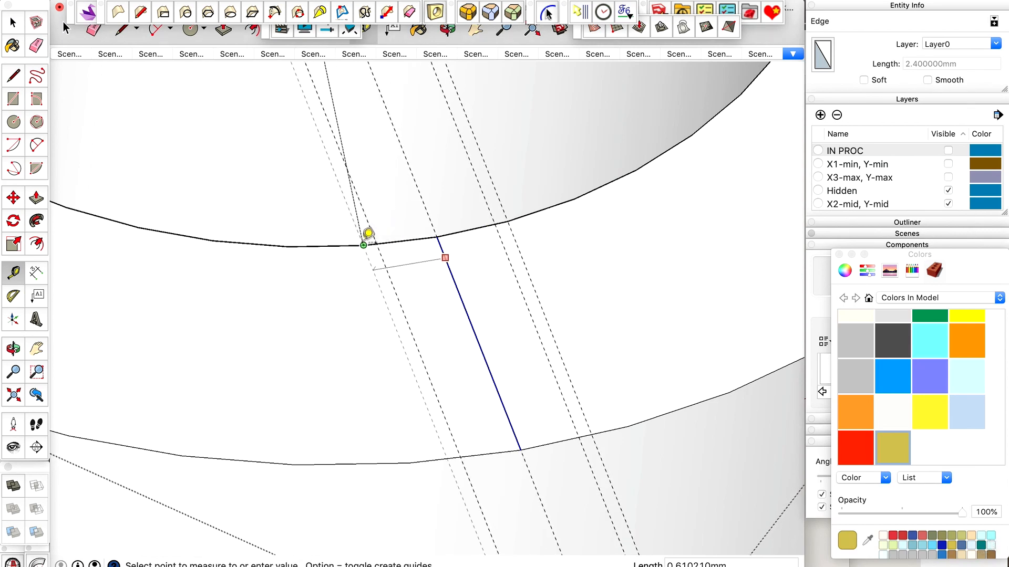
{"action": "left_click", "coordinate": [367, 236]}
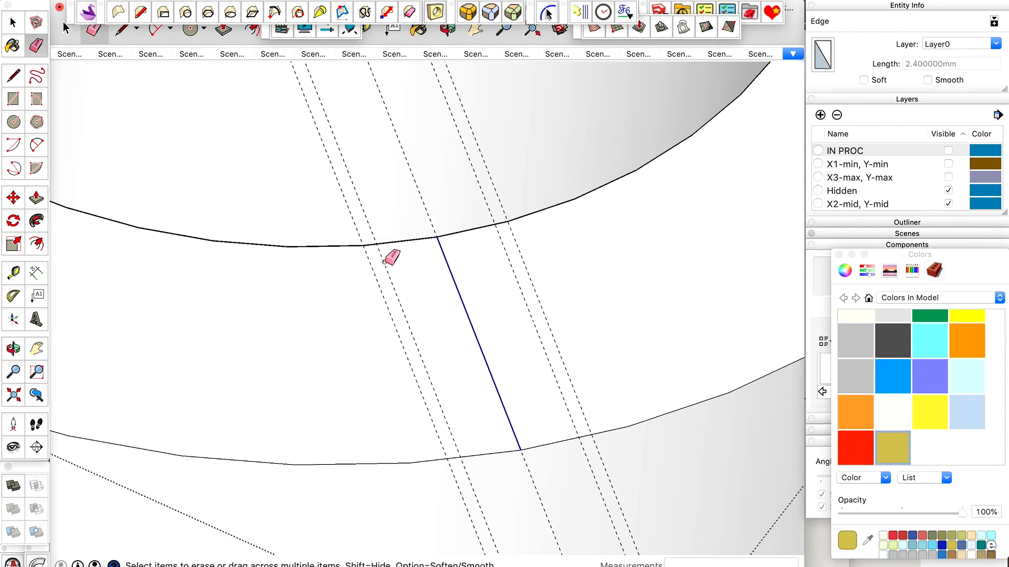
{"action": "left_click", "coordinate": [372, 250]}
{"action": "left_click", "coordinate": [508, 253]}
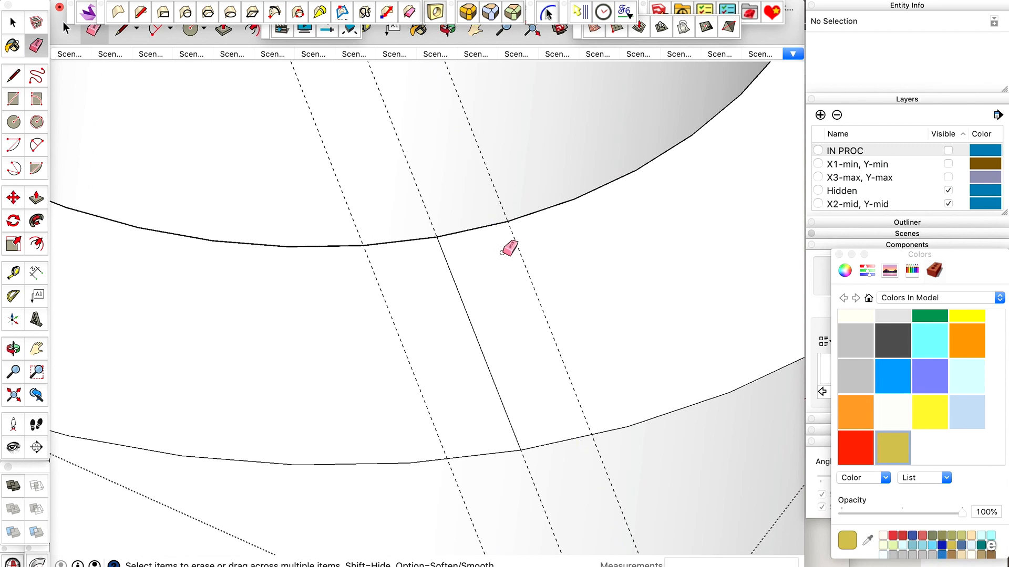
Draw lines along the two outer guides from inner to outer edge of the top ring, and delete the middle radial line.
{"action": "key", "text": "space"}
{"action": "key", "text": "l"}
{"action": "left_click", "coordinate": [507, 220]}
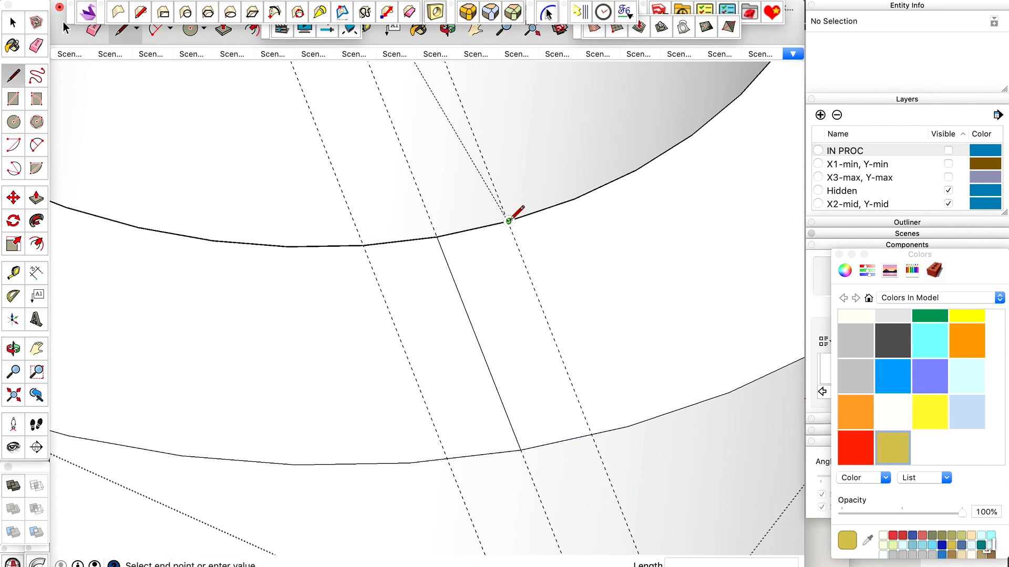
{"action": "left_click", "coordinate": [592, 434]}
{"action": "left_click", "coordinate": [363, 245]}
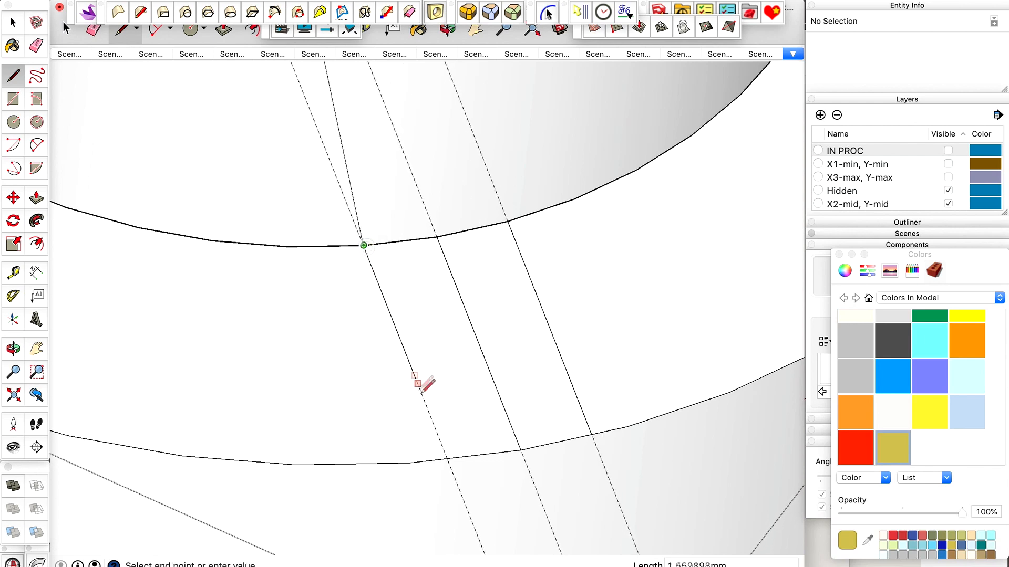
{"action": "left_click", "coordinate": [446, 459]}
{"action": "key", "text": "space"}
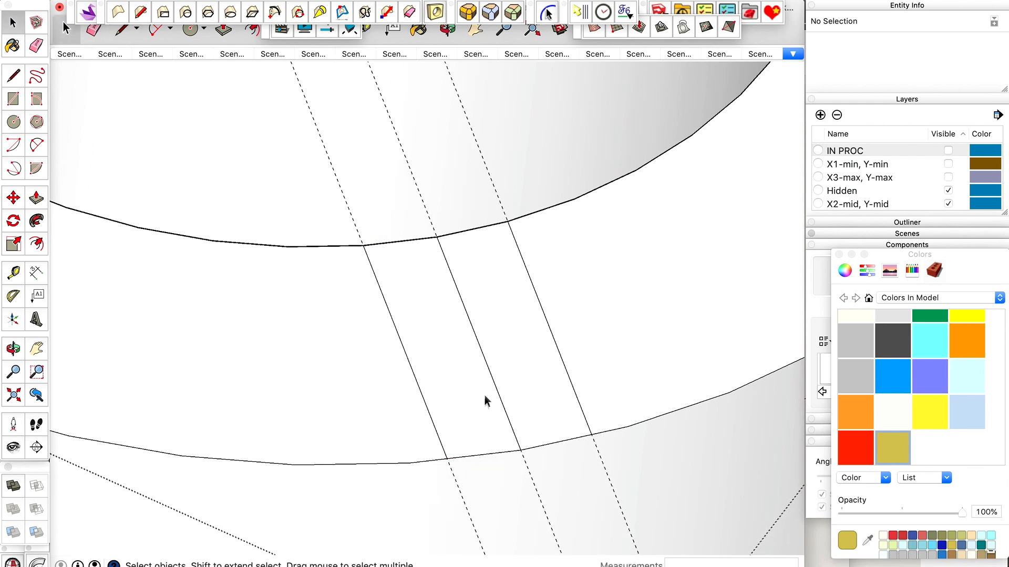
{"action": "left_click", "coordinate": [493, 381]}
{"action": "key", "text": "BackSpace"}
{"action": "left_click", "coordinate": [493, 318]}
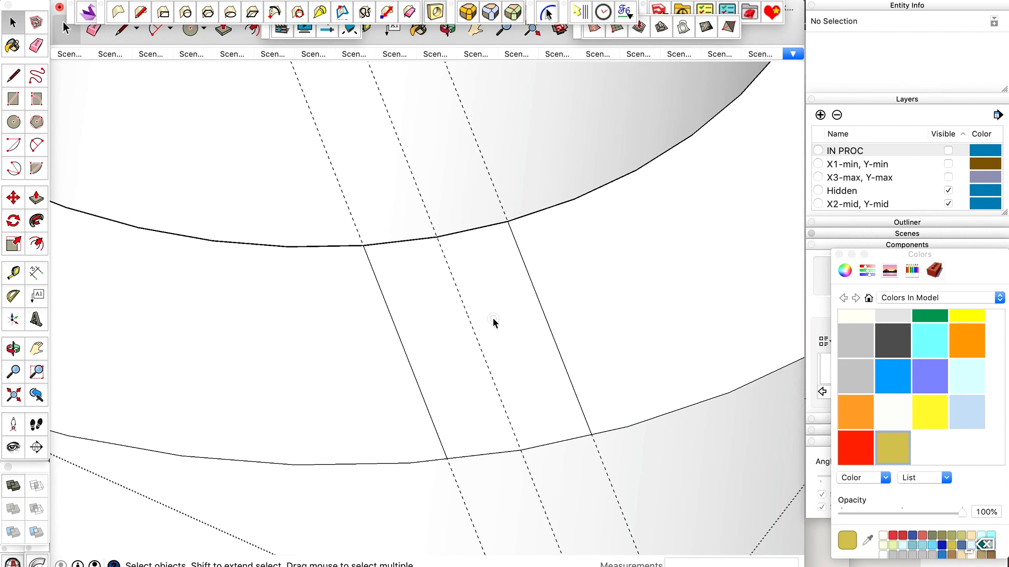
Push the strip face between the two lines down 13 mm to the holder's bottom edge.
{"action": "left_click", "coordinate": [496, 296]}
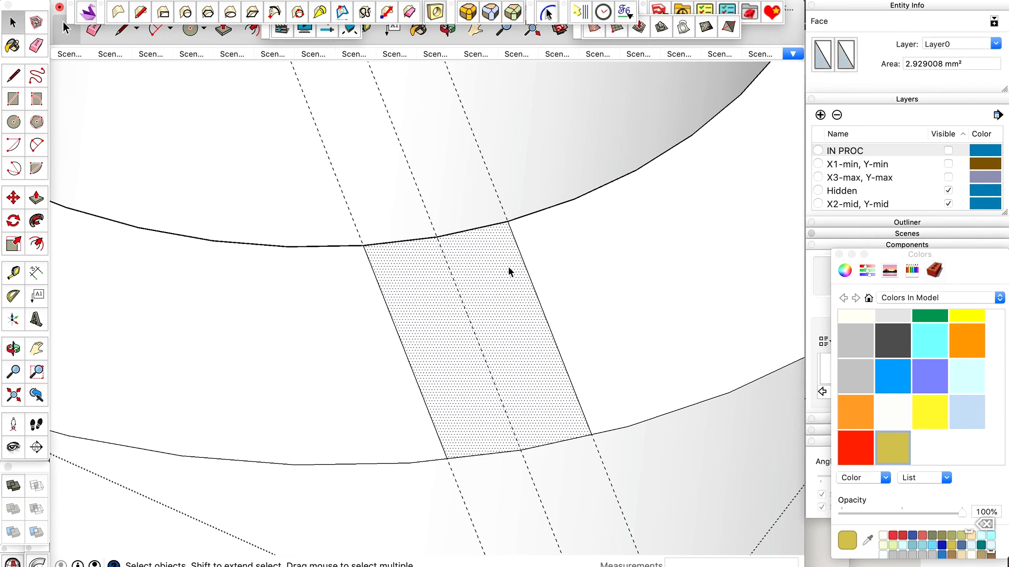
{"action": "scroll", "coordinate": [509, 266], "scroll_direction": "down", "scroll_amount": 6}
{"action": "scroll", "coordinate": [503, 307], "scroll_direction": "up", "scroll_amount": 4}
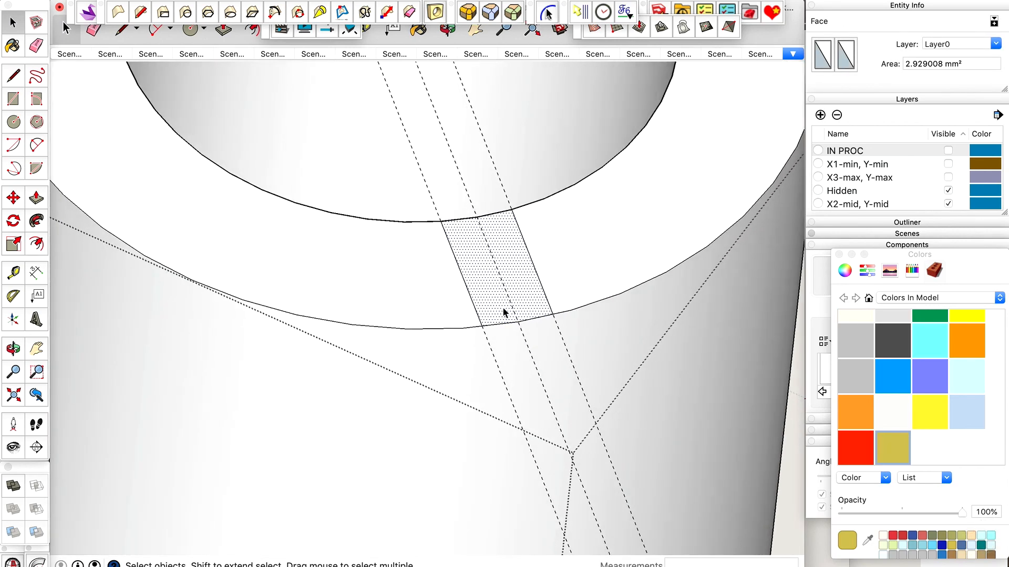
{"action": "scroll", "coordinate": [503, 310], "scroll_direction": "down", "scroll_amount": 3}
{"action": "key", "text": "p"}
{"action": "left_click", "coordinate": [513, 305]}
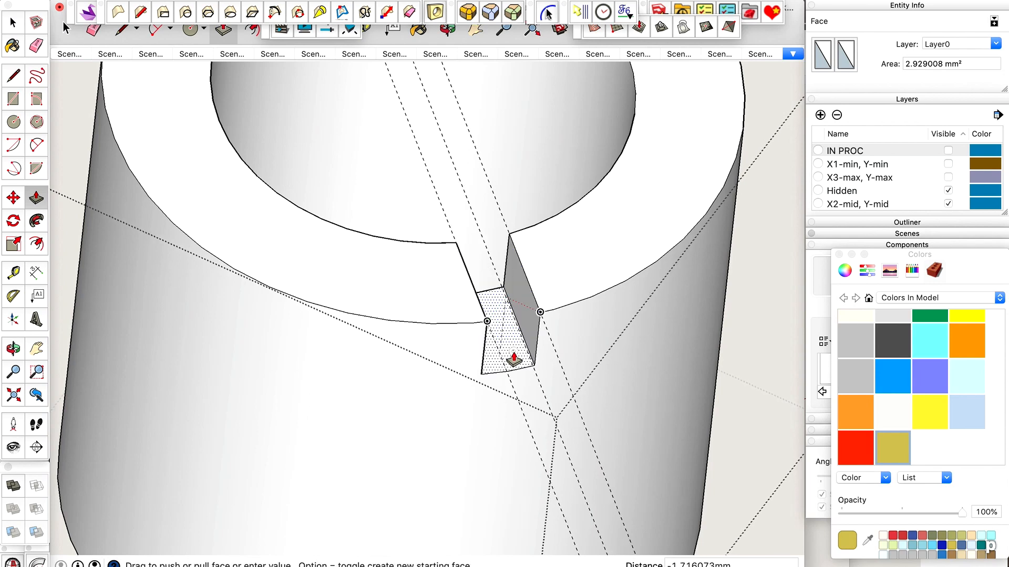
{"action": "scroll", "coordinate": [513, 358], "scroll_direction": "down", "scroll_amount": 5}
{"action": "scroll", "coordinate": [509, 387], "scroll_direction": "up", "scroll_amount": 4}
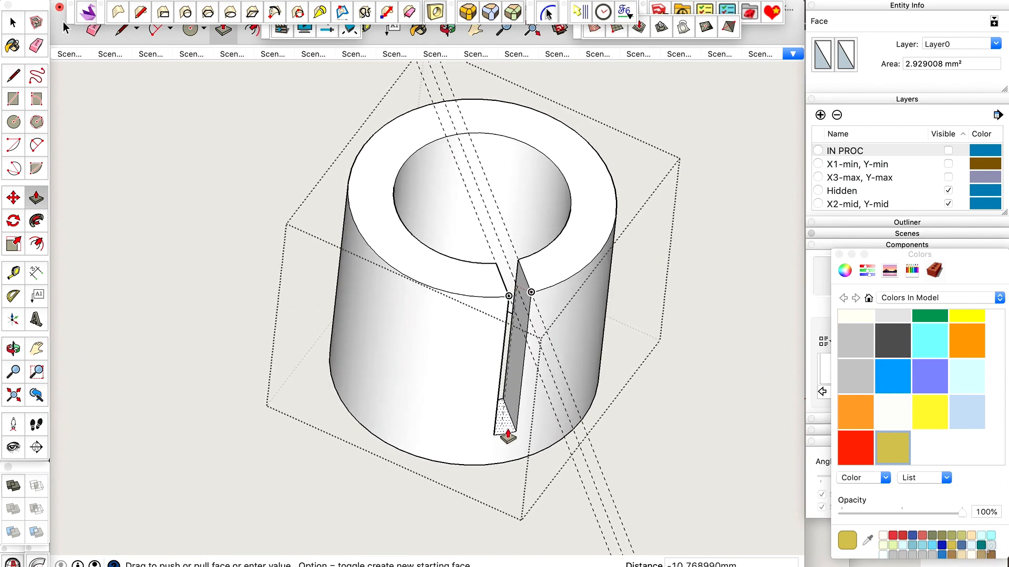
{"action": "scroll", "coordinate": [508, 436], "scroll_direction": "up", "scroll_amount": 4}
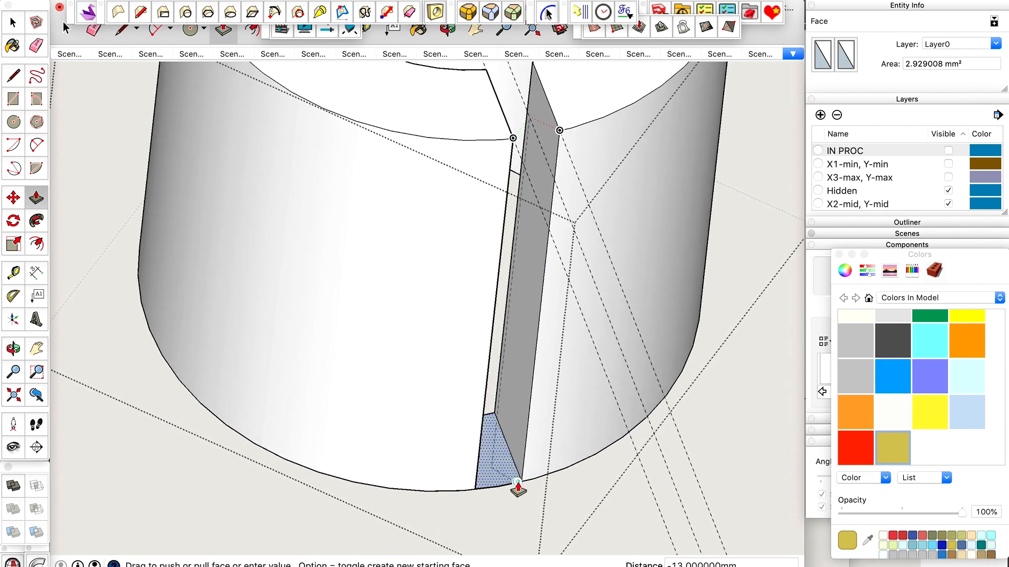
{"action": "left_click", "coordinate": [518, 484]}
Delete the leftover face at the slot's bottom end and erase the inner and outer arc edges spanning the opening.
{"action": "middle_click_drag", "start_coordinate": [519, 487], "coordinate": [525, 135]}
{"action": "scroll", "coordinate": [526, 143], "scroll_direction": "up", "scroll_amount": 5}
{"action": "key", "text": "space"}
{"action": "left_click", "coordinate": [474, 227]}
{"action": "key", "text": "Delete"}
{"action": "key", "text": "e"}
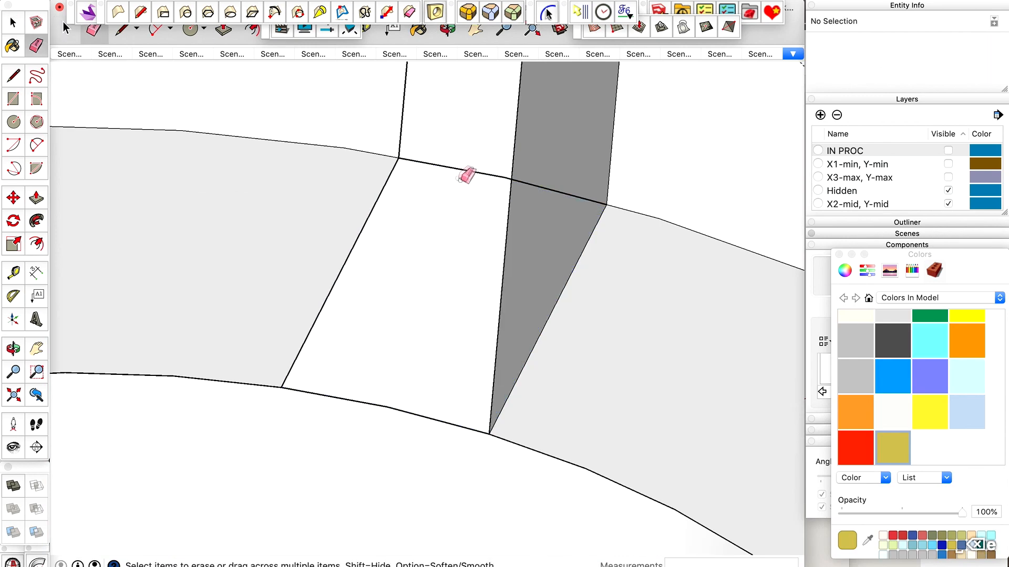
{"action": "left_click", "coordinate": [443, 165]}
{"action": "left_click", "coordinate": [337, 401]}
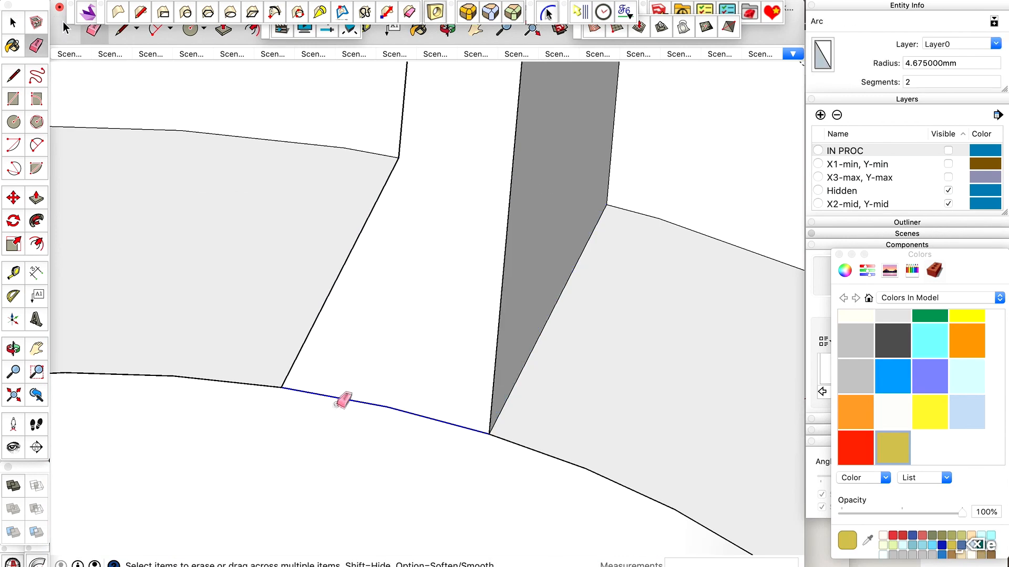
Examine the slot through the holder's wall from several sides and up close.
{"action": "scroll", "coordinate": [460, 337], "scroll_direction": "down", "scroll_amount": 6}
{"action": "scroll", "coordinate": [524, 238], "scroll_direction": "down", "scroll_amount": 4}
{"action": "key", "text": "space"}
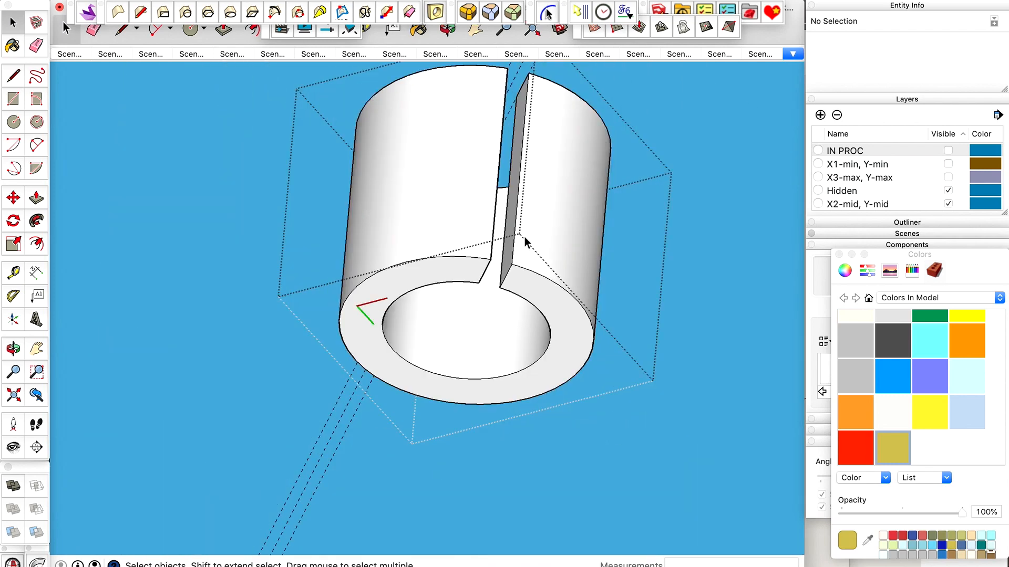
{"action": "key", "text": "o"}
{"action": "left_click_drag", "start_coordinate": [522, 232], "coordinate": [455, 515]}
{"action": "scroll", "coordinate": [477, 395], "scroll_direction": "down", "scroll_amount": 8}
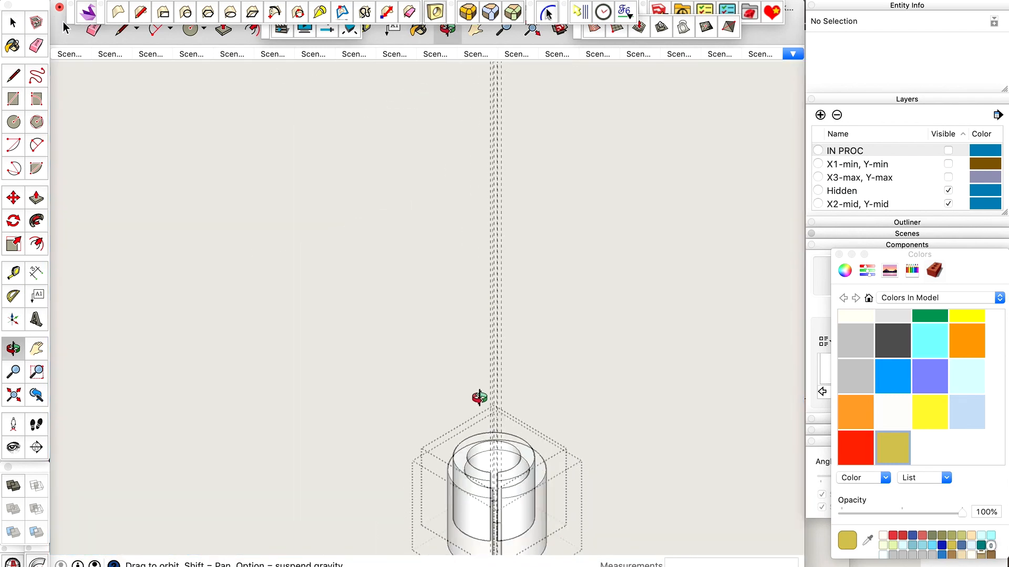
{"action": "scroll", "coordinate": [497, 466], "scroll_direction": "up", "scroll_amount": 6}
{"action": "left_click_drag", "start_coordinate": [498, 466], "coordinate": [424, 478]}
{"action": "scroll", "coordinate": [502, 479], "scroll_direction": "up", "scroll_amount": 6}
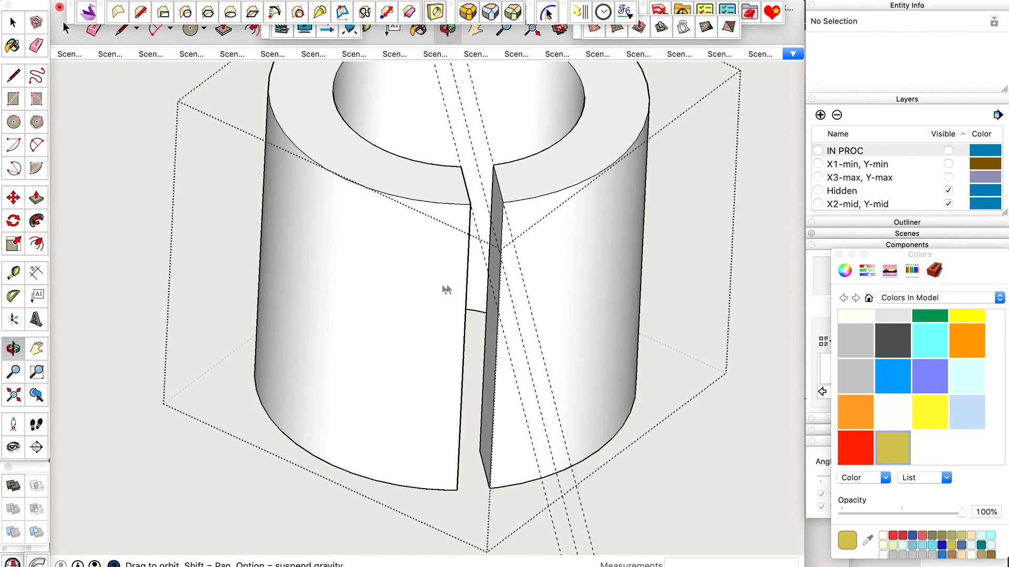
{"action": "left_click_drag", "start_coordinate": [525, 268], "coordinate": [424, 259]}
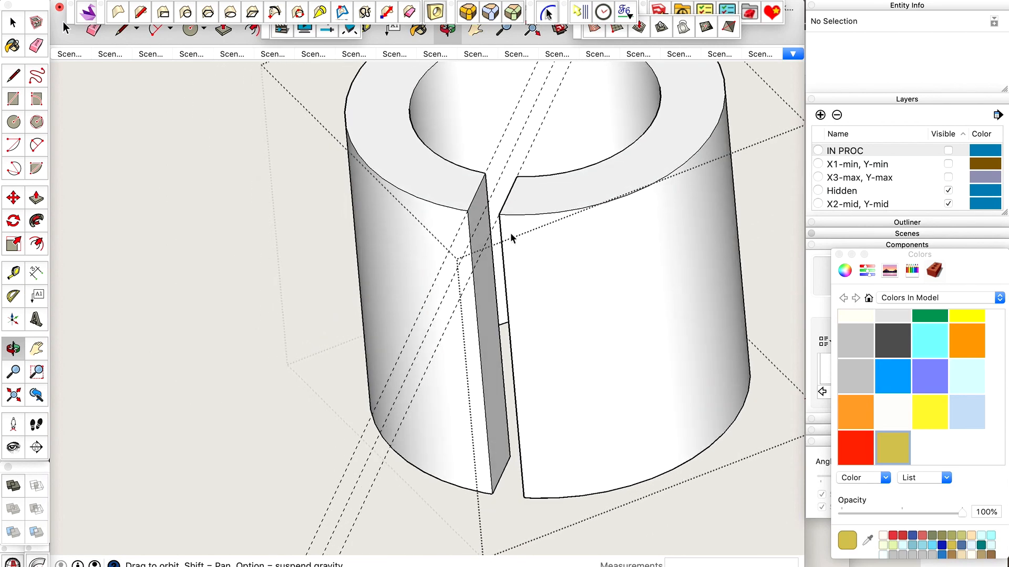
{"action": "left_click_drag", "start_coordinate": [430, 346], "coordinate": [481, 266]}
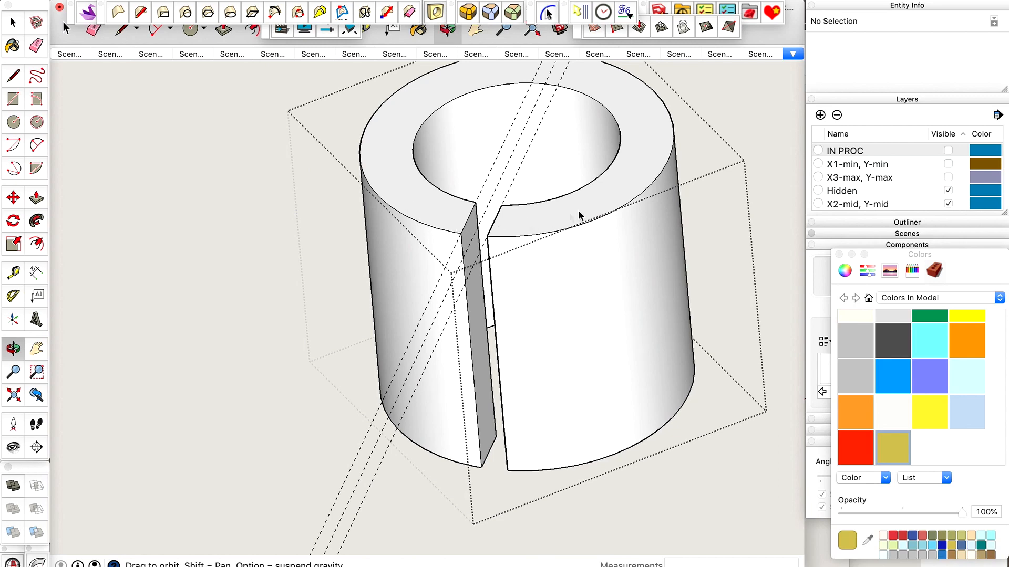
{"action": "left_click_drag", "start_coordinate": [527, 253], "coordinate": [512, 345]}
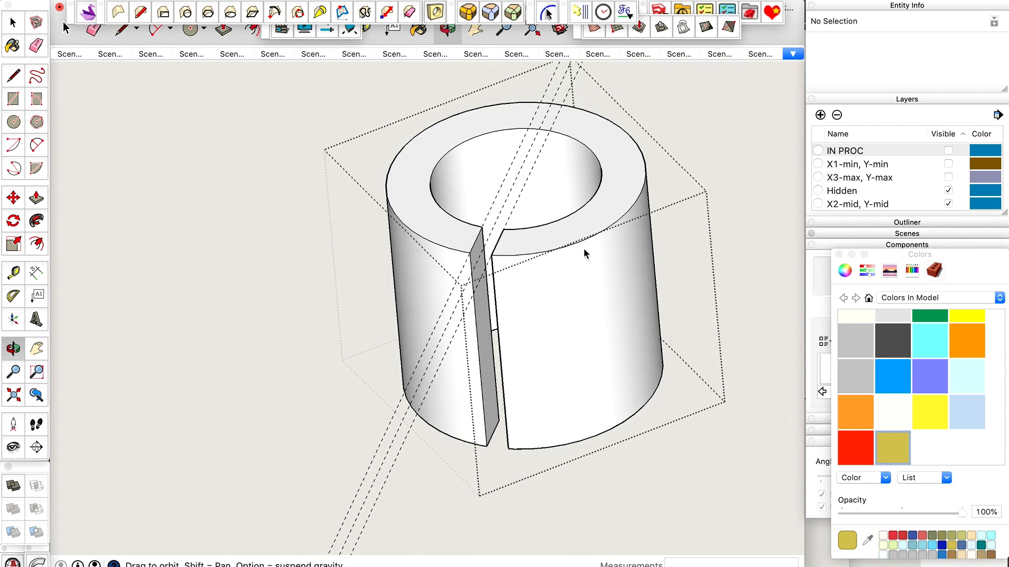
{"action": "scroll", "coordinate": [627, 417], "scroll_direction": "up", "scroll_amount": 4}
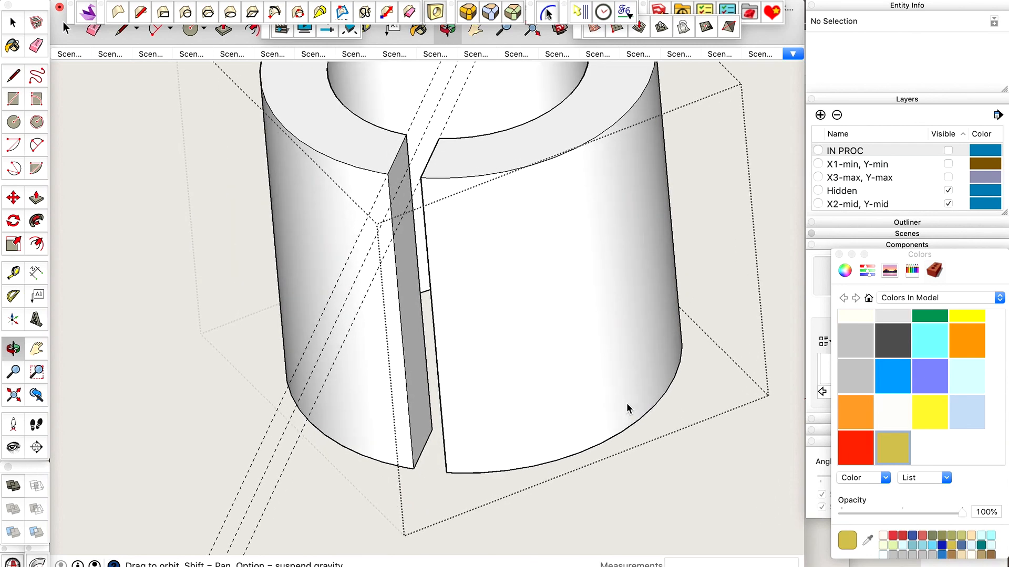
{"action": "scroll", "coordinate": [445, 177], "scroll_direction": "up", "scroll_amount": 5}
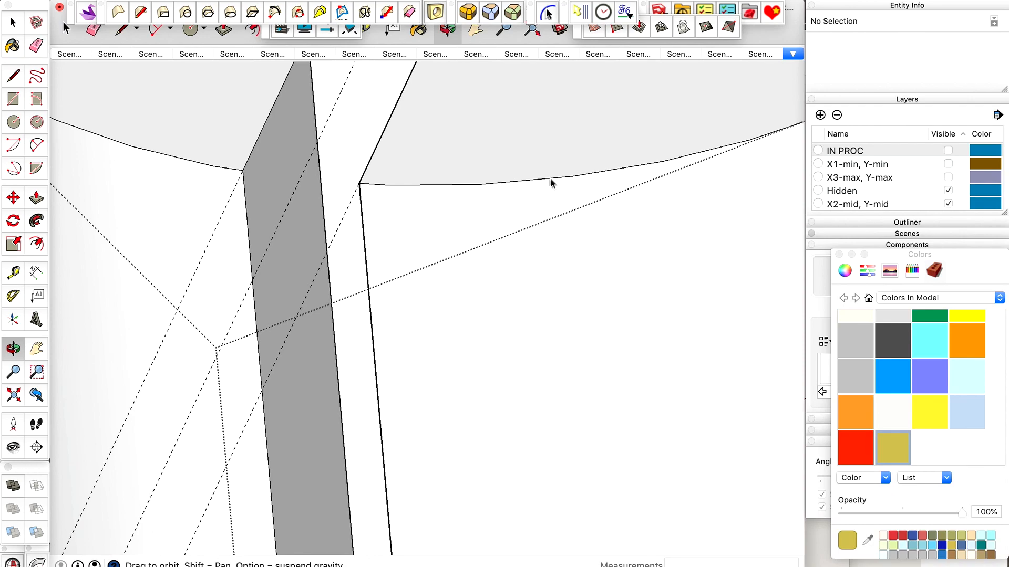
{"action": "scroll", "coordinate": [494, 205], "scroll_direction": "down", "scroll_amount": 5}
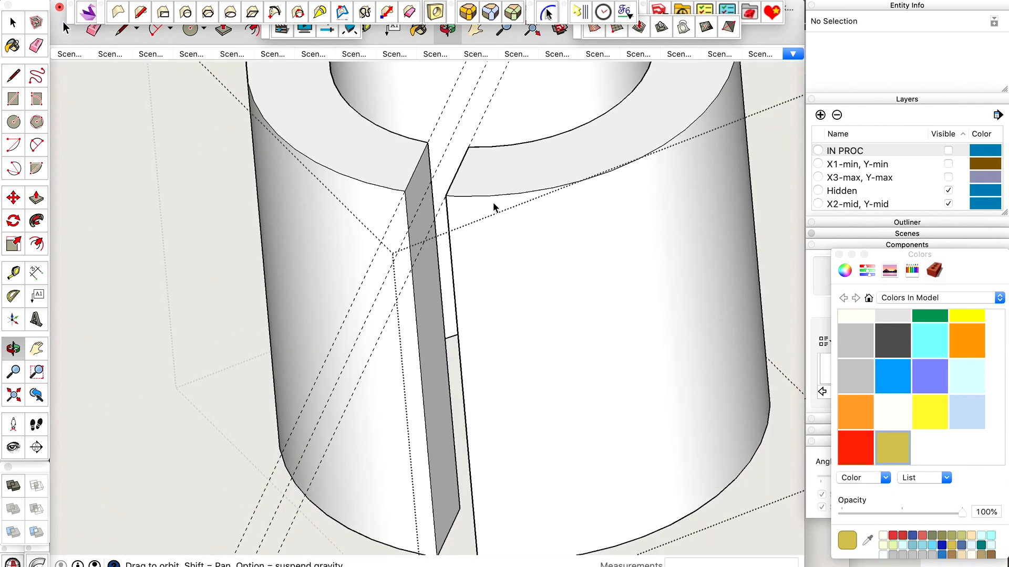
Turn on hidden geometry and check the facet edges of the holder's wall beside the slot.
{"action": "key", "text": "ctrl+shift+x"}
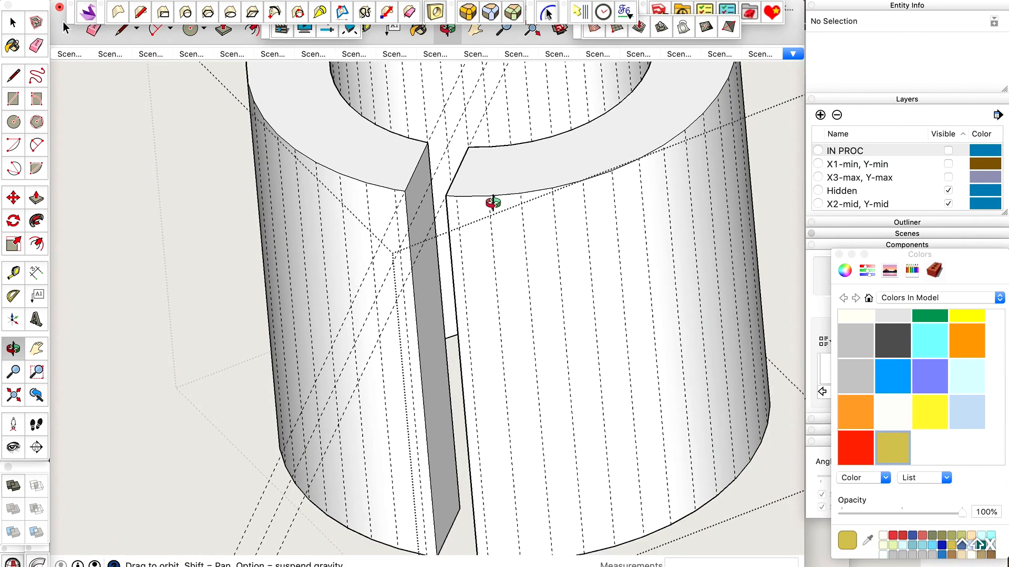
{"action": "scroll", "coordinate": [496, 218], "scroll_direction": "up", "scroll_amount": 5}
{"action": "left_click_drag", "start_coordinate": [495, 171], "coordinate": [486, 180]}
{"action": "scroll", "coordinate": [486, 180], "scroll_direction": "down", "scroll_amount": 8}
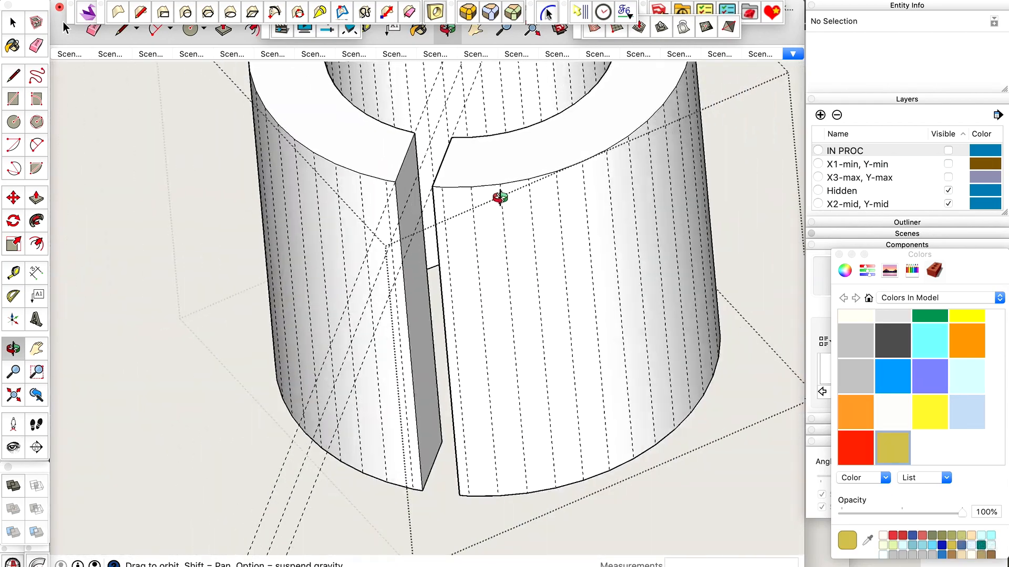
{"action": "mouse_move", "coordinate": [500, 197]}
{"action": "left_mouse_down"}
{"action": "mouse_move", "coordinate": [529, 191]}
{"action": "mouse_move", "coordinate": [514, 175]}
{"action": "mouse_move", "coordinate": [497, 192]}
{"action": "left_mouse_up"}
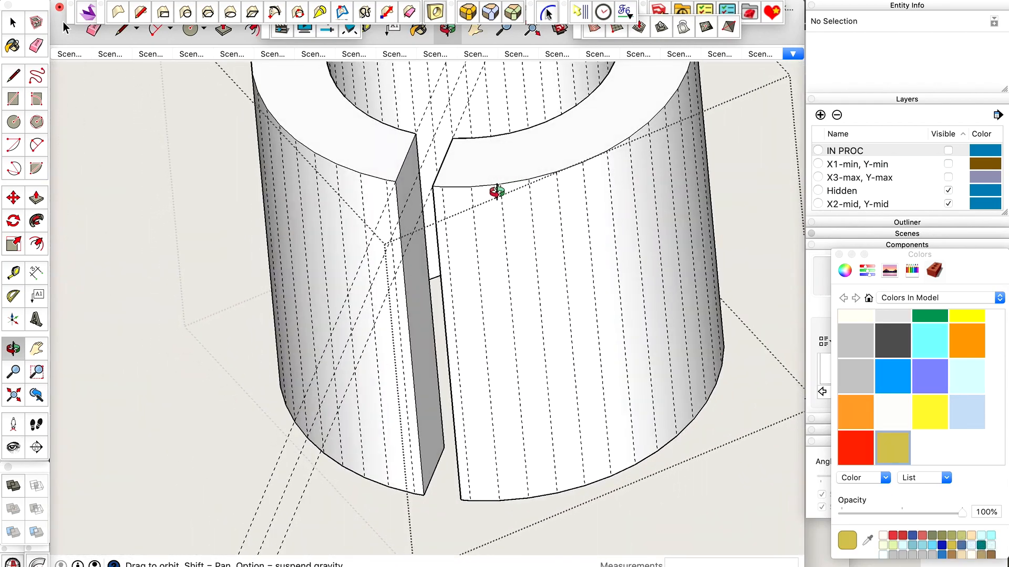
Try a guide parallel to the slot's edge, offset 5 mm along the holder's top face, and undo it.
{"action": "key", "text": "ctrl+shift+x"}
{"action": "scroll", "coordinate": [491, 203], "scroll_direction": "up", "scroll_amount": 4}
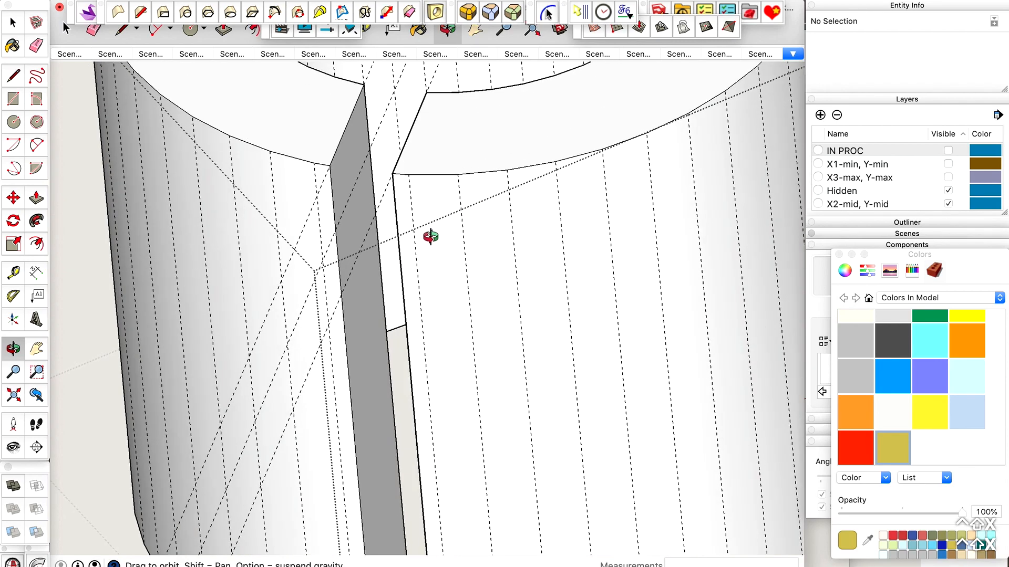
{"action": "key", "text": "t"}
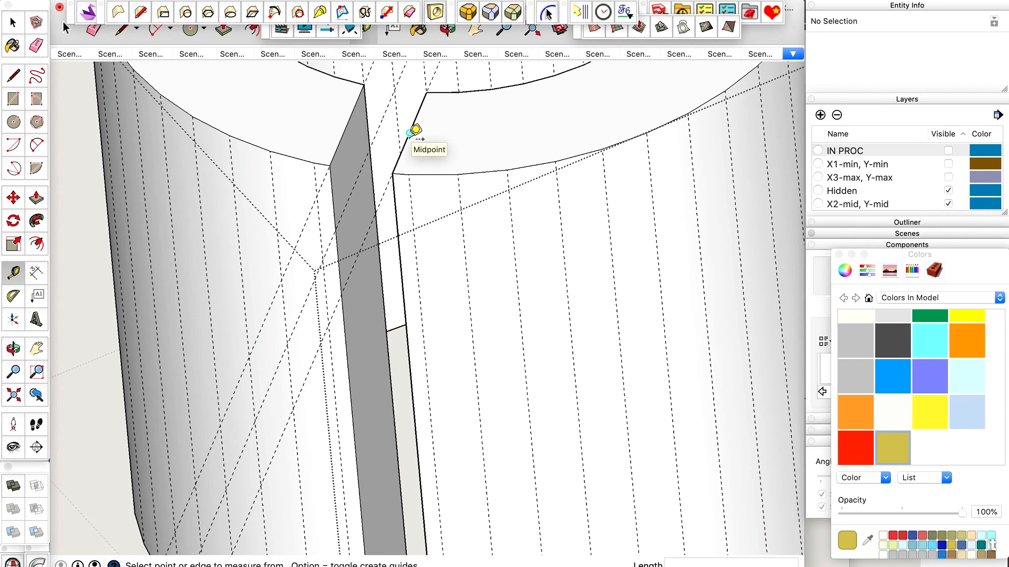
{"action": "scroll", "coordinate": [415, 130], "scroll_direction": "down", "scroll_amount": 3}
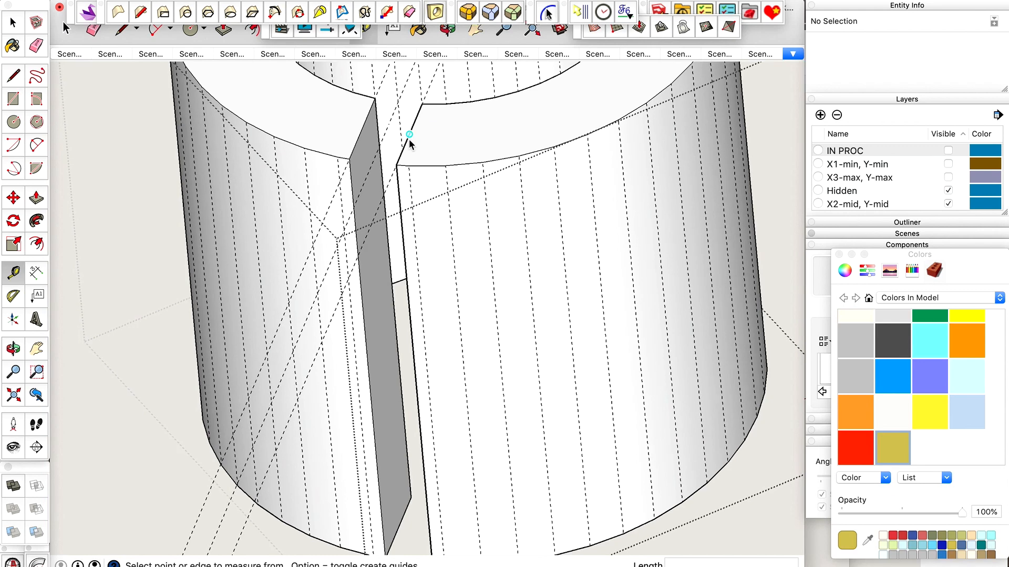
{"action": "left_click", "coordinate": [414, 125]}
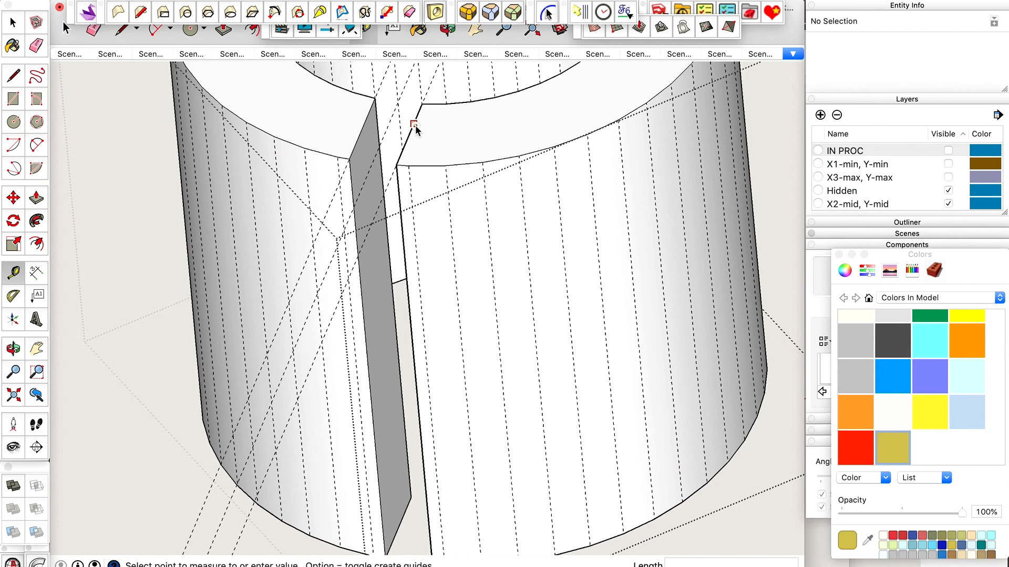
{"action": "left_click", "coordinate": [500, 138]}
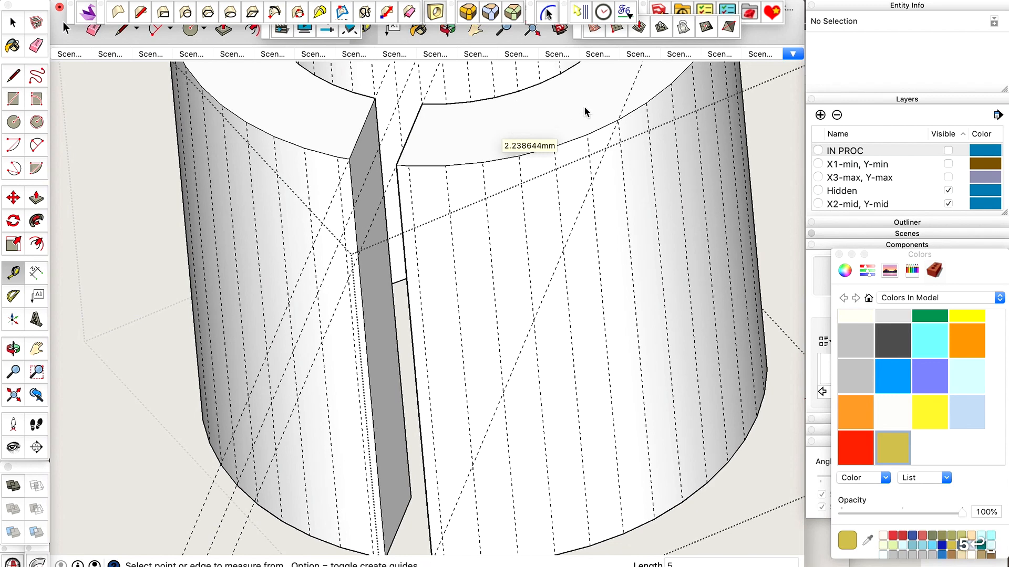
{"action": "key", "text": "space"}
{"action": "scroll", "coordinate": [630, 120], "scroll_direction": "up", "scroll_amount": 4}
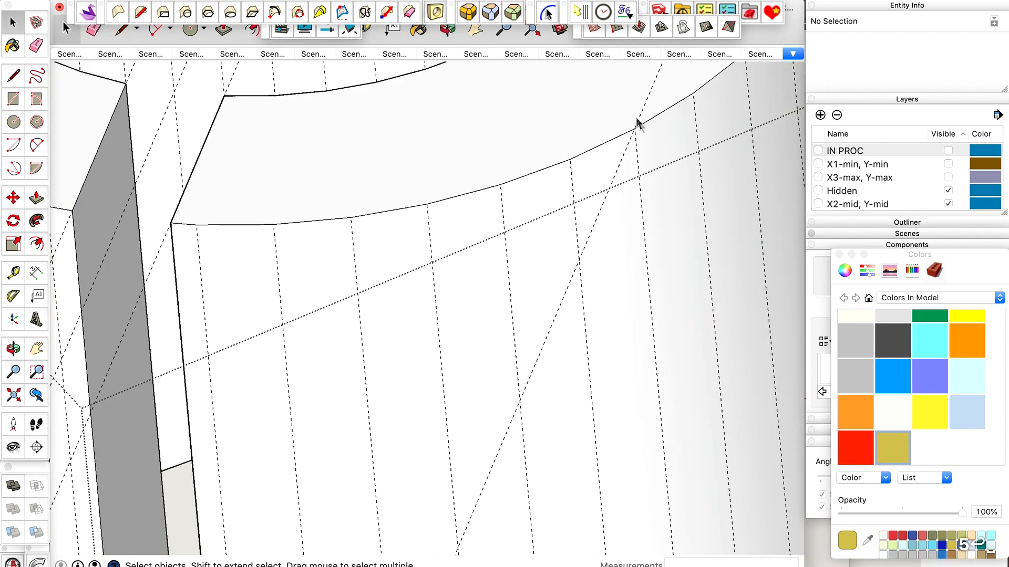
{"action": "scroll", "coordinate": [638, 126], "scroll_direction": "up", "scroll_amount": 3}
{"action": "scroll", "coordinate": [603, 149], "scroll_direction": "down", "scroll_amount": 5}
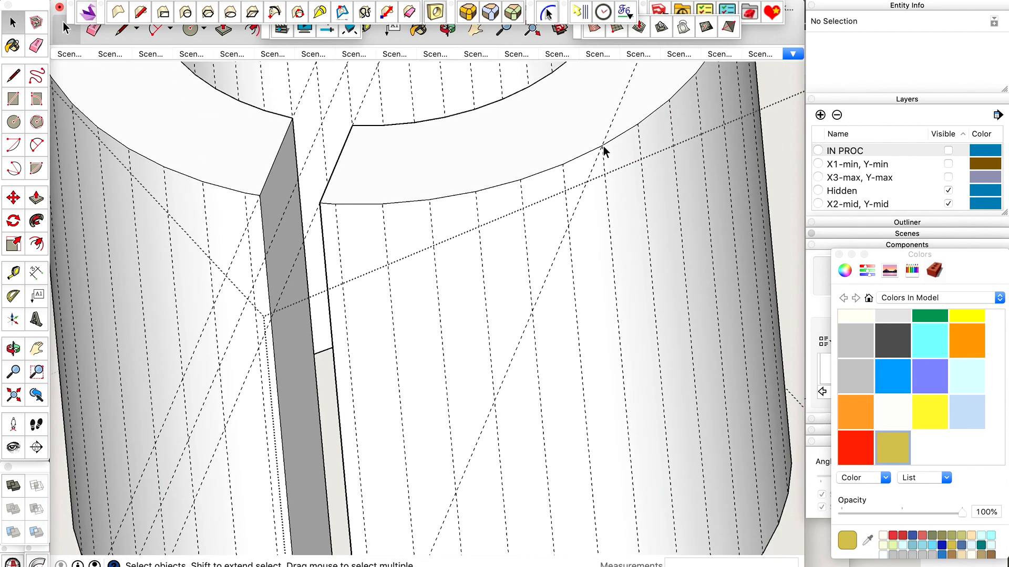
{"action": "key", "text": "super+z"}
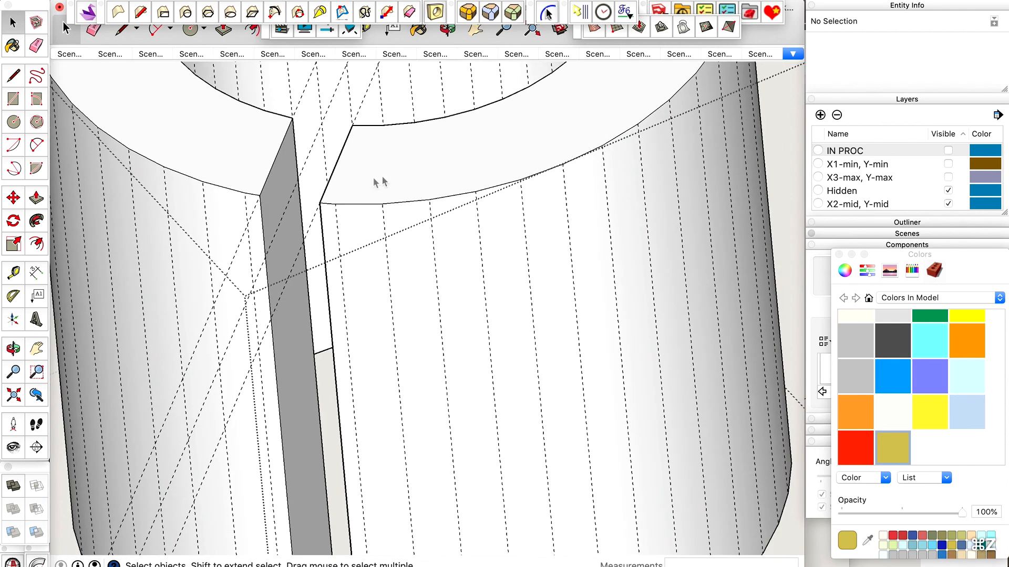
Place a guide parallel to the slot's edge through a nearby facet corner on the holder's outer top rim.
{"action": "key", "text": "t"}
{"action": "left_click", "coordinate": [336, 164]}
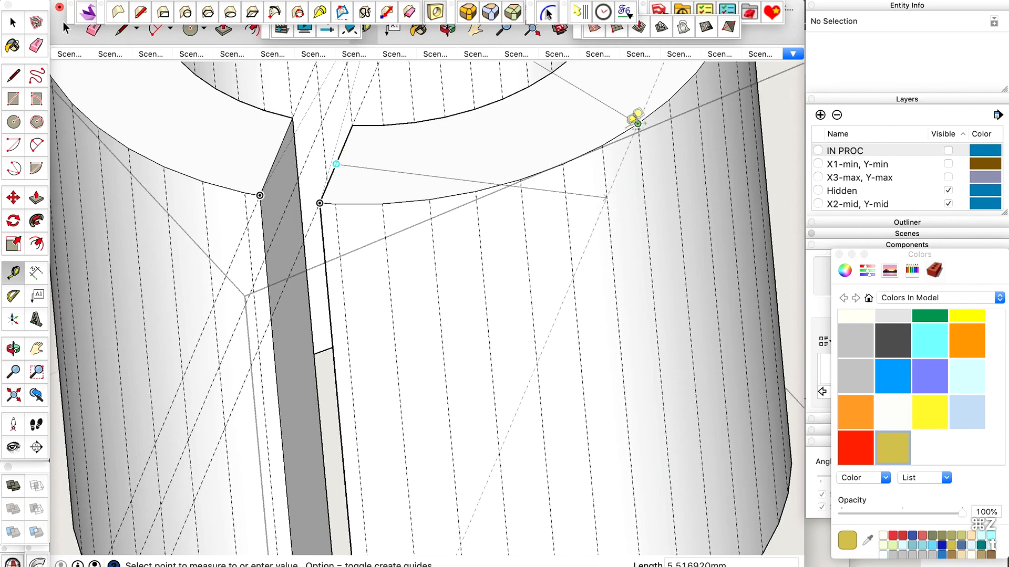
{"action": "left_click", "coordinate": [604, 140]}
{"action": "scroll", "coordinate": [603, 150], "scroll_direction": "up", "scroll_amount": 5}
{"action": "key", "text": "space"}
{"action": "scroll", "coordinate": [603, 149], "scroll_direction": "down", "scroll_amount": 2}
{"action": "key", "text": "l"}
{"action": "left_click", "coordinate": [604, 141]}
{"action": "scroll", "coordinate": [604, 142], "scroll_direction": "down", "scroll_amount": 5}
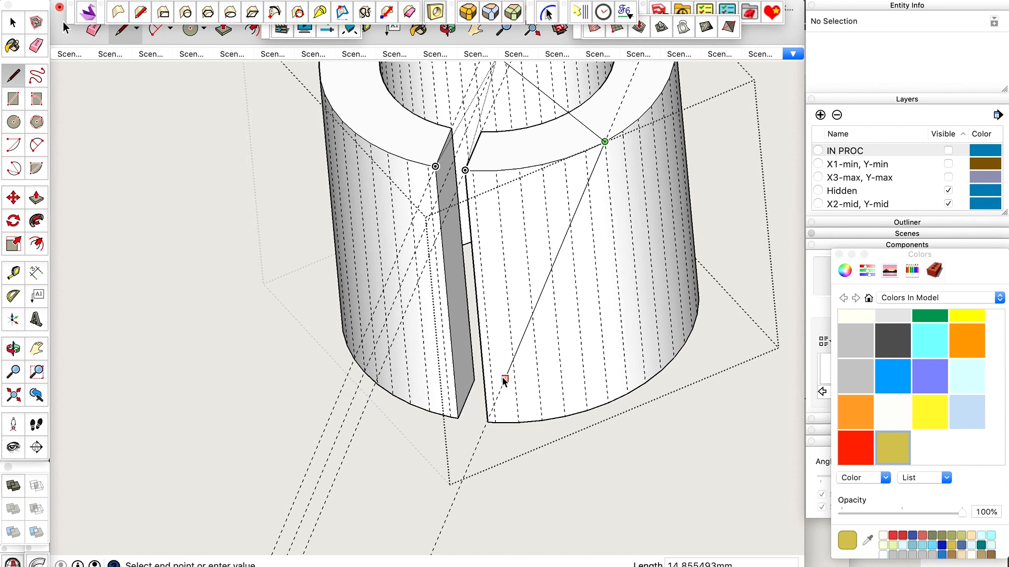
{"action": "scroll", "coordinate": [502, 377], "scroll_direction": "up", "scroll_amount": 2}
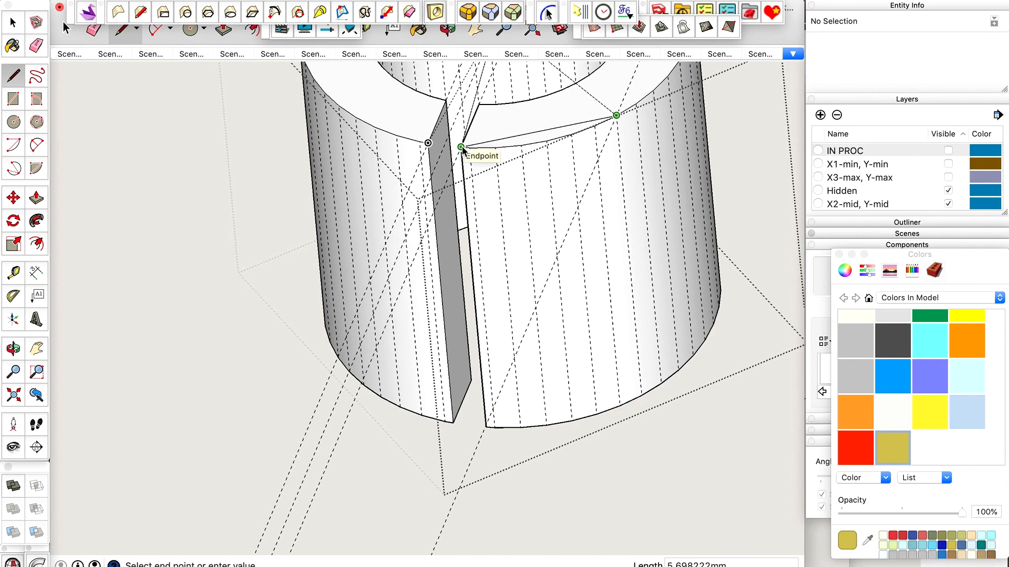
{"action": "scroll", "coordinate": [463, 374], "scroll_direction": "down", "scroll_amount": 4}
{"action": "key", "text": "space"}
Place a guide line across the slot's mouth through its two outer top corners.
{"action": "scroll", "coordinate": [475, 218], "scroll_direction": "up", "scroll_amount": 6}
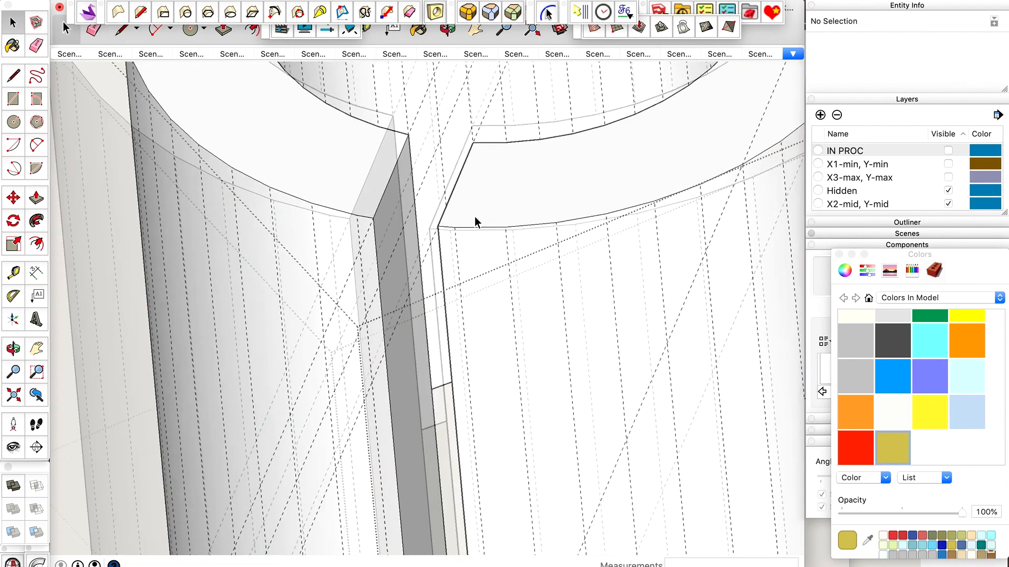
{"action": "scroll", "coordinate": [475, 221], "scroll_direction": "up", "scroll_amount": 3}
{"action": "key", "text": "t"}
{"action": "left_click", "coordinate": [390, 241]}
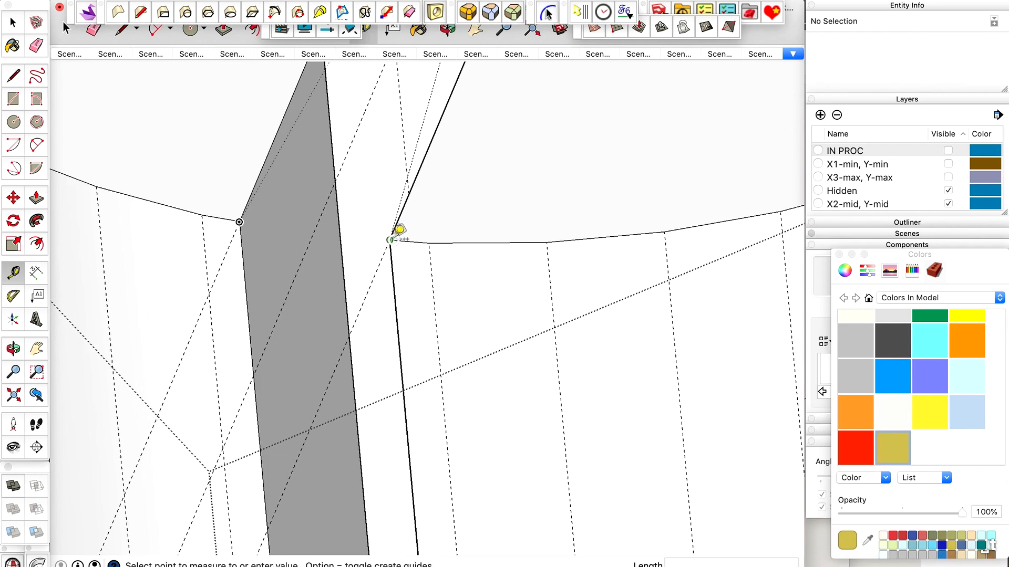
{"action": "left_click", "coordinate": [242, 221]}
{"action": "scroll", "coordinate": [405, 218], "scroll_direction": "down", "scroll_amount": 8}
Offset a parallel guide 12 mm outward from the guide across the slot's mouth.
{"action": "scroll", "coordinate": [432, 209], "scroll_direction": "up", "scroll_amount": 6}
{"action": "left_click", "coordinate": [400, 244]}
{"action": "scroll", "coordinate": [398, 246], "scroll_direction": "down", "scroll_amount": 8}
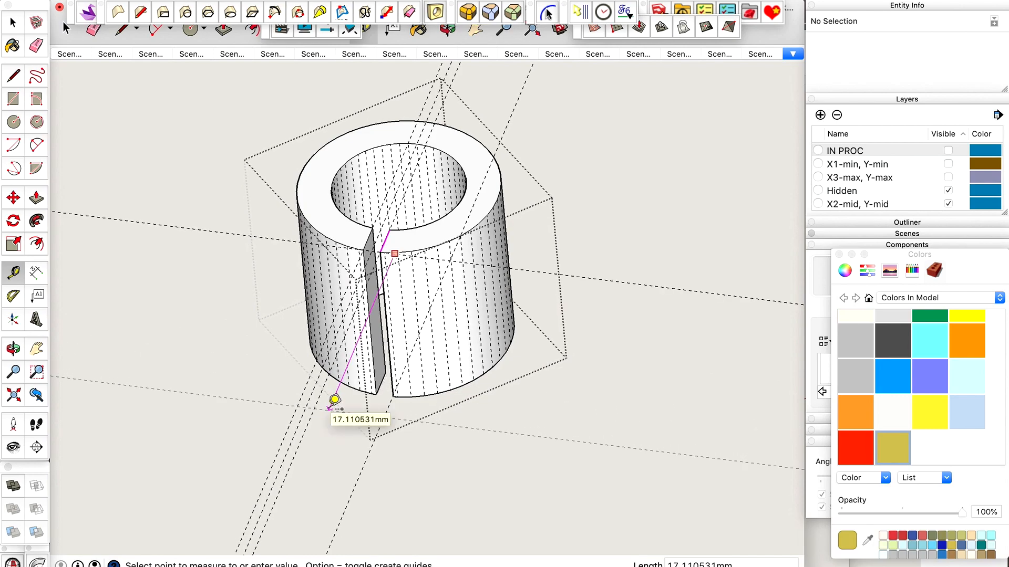
{"action": "scroll", "coordinate": [326, 412], "scroll_direction": "up", "scroll_amount": 6}
{"action": "key", "text": "space"}
{"action": "scroll", "coordinate": [416, 365], "scroll_direction": "down", "scroll_amount": 3}
{"action": "scroll", "coordinate": [560, 158], "scroll_direction": "up", "scroll_amount": 4}
Outline a tab face on the top plane from the outer rim's facet corner to the 12 mm guide and back to the slot's corner.
{"action": "key", "text": "l"}
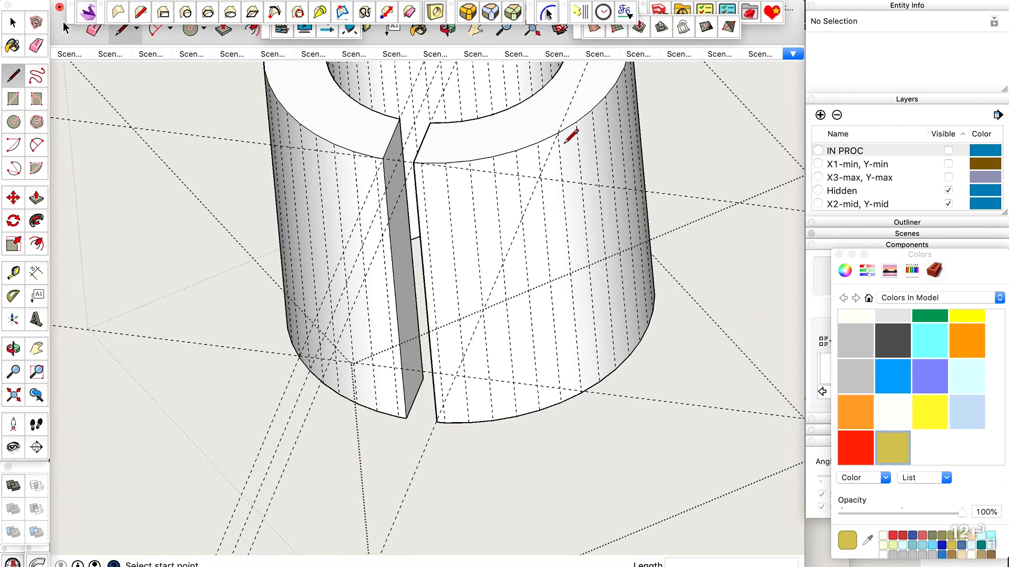
{"action": "left_click", "coordinate": [558, 133]}
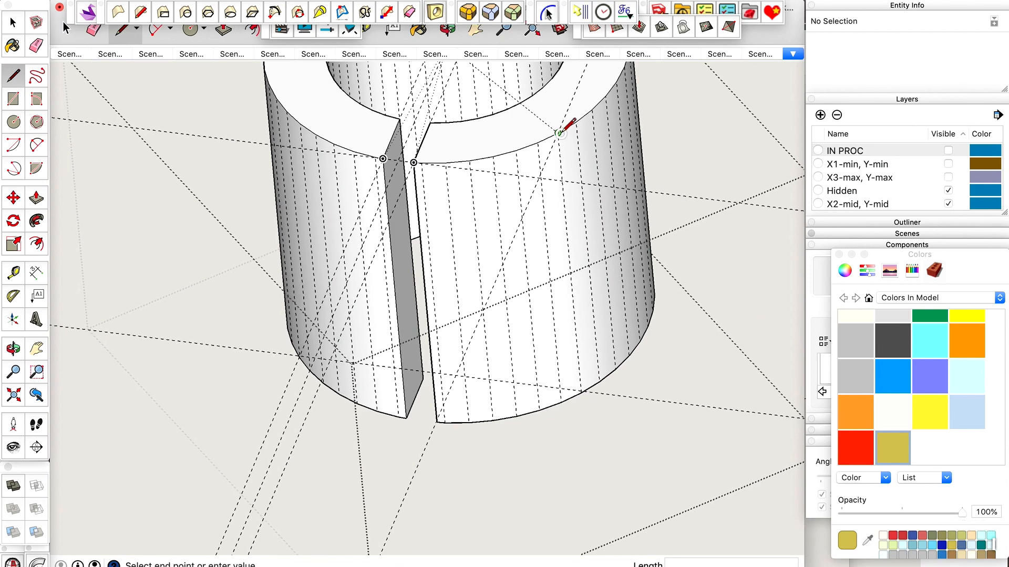
{"action": "left_click", "coordinate": [456, 375]}
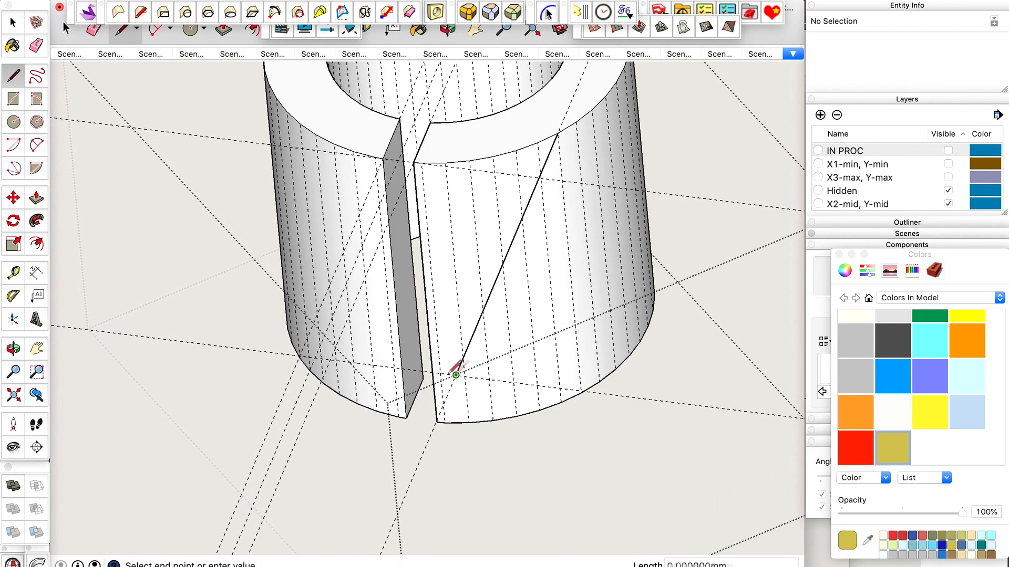
{"action": "left_click", "coordinate": [332, 360]}
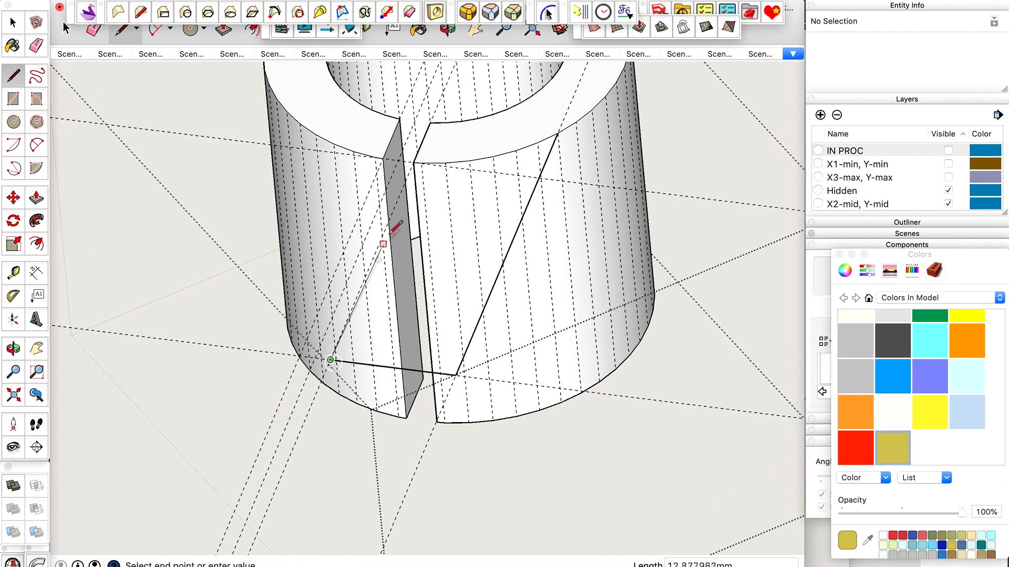
{"action": "left_click", "coordinate": [414, 163]}
{"action": "key", "text": "space"}
Extrude the tab face 13 mm downward to the holder's bottom with Push/Pull.
{"action": "left_click", "coordinate": [478, 210]}
{"action": "scroll", "coordinate": [478, 210], "scroll_direction": "down", "scroll_amount": 3}
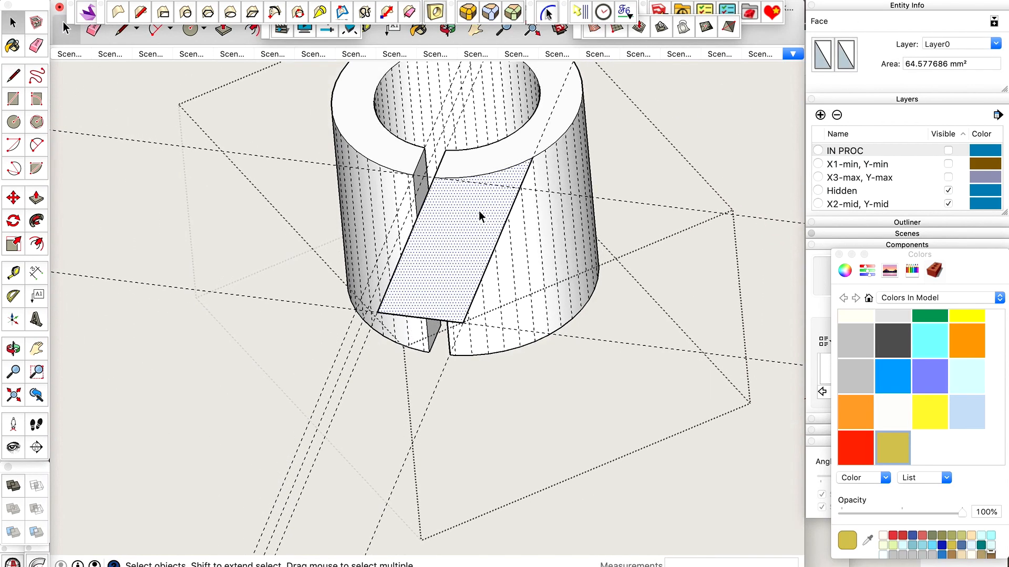
{"action": "key", "text": "p"}
{"action": "left_click", "coordinate": [478, 218]}
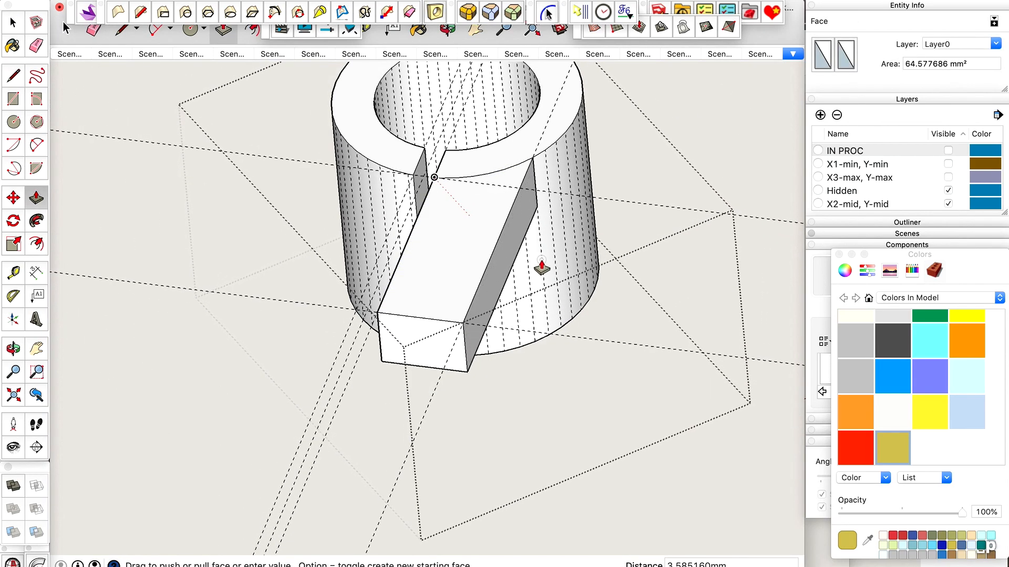
{"action": "left_click", "coordinate": [573, 319]}
{"action": "key", "text": "space"}
Place a guide 2.4 mm from the slot's opposite edge, parallel to it on the holder's top face.
{"action": "key", "text": "o"}
{"action": "left_click_drag", "start_coordinate": [572, 319], "coordinate": [720, 292]}
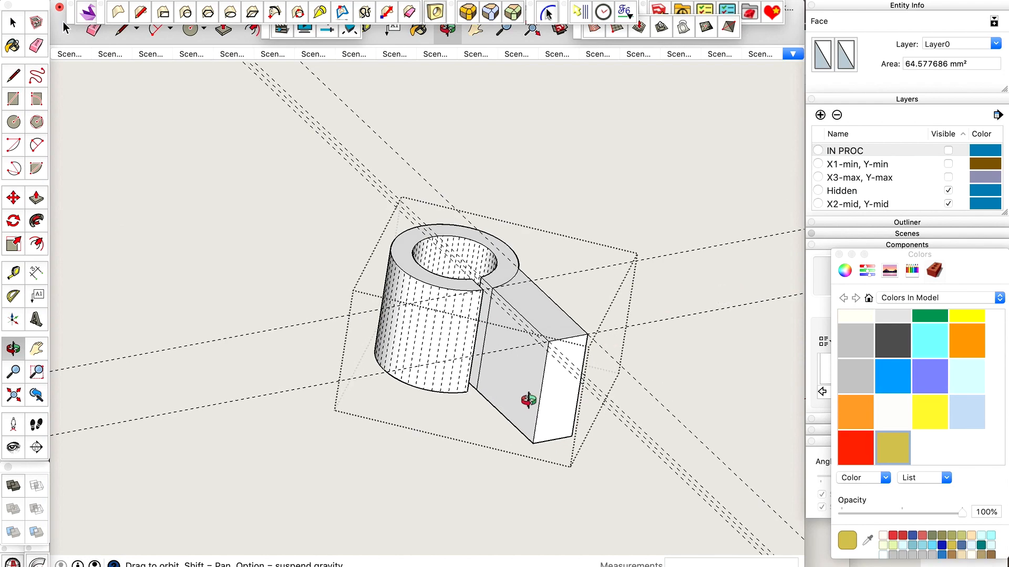
{"action": "scroll", "coordinate": [528, 400], "scroll_direction": "up", "scroll_amount": 3}
{"action": "key", "text": "space"}
{"action": "scroll", "coordinate": [417, 182], "scroll_direction": "up", "scroll_amount": 3}
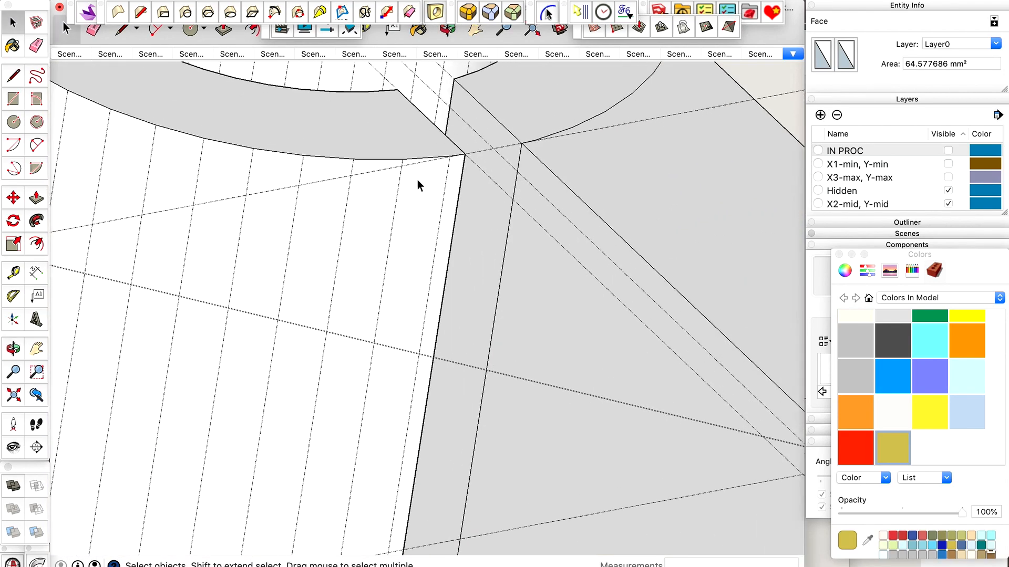
{"action": "key", "text": "t"}
{"action": "left_click", "coordinate": [432, 104]}
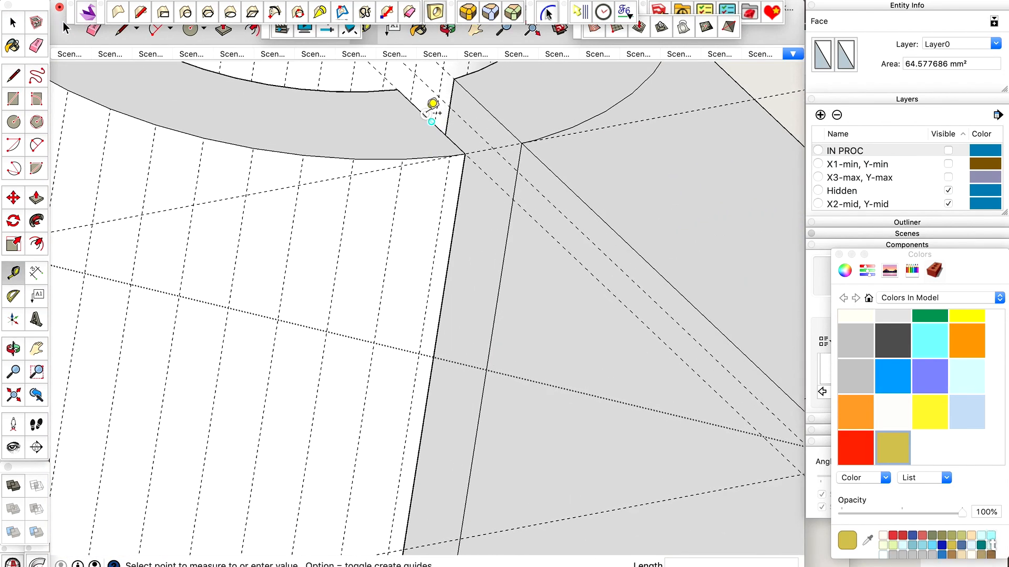
{"action": "scroll", "coordinate": [432, 104], "scroll_direction": "down", "scroll_amount": 3}
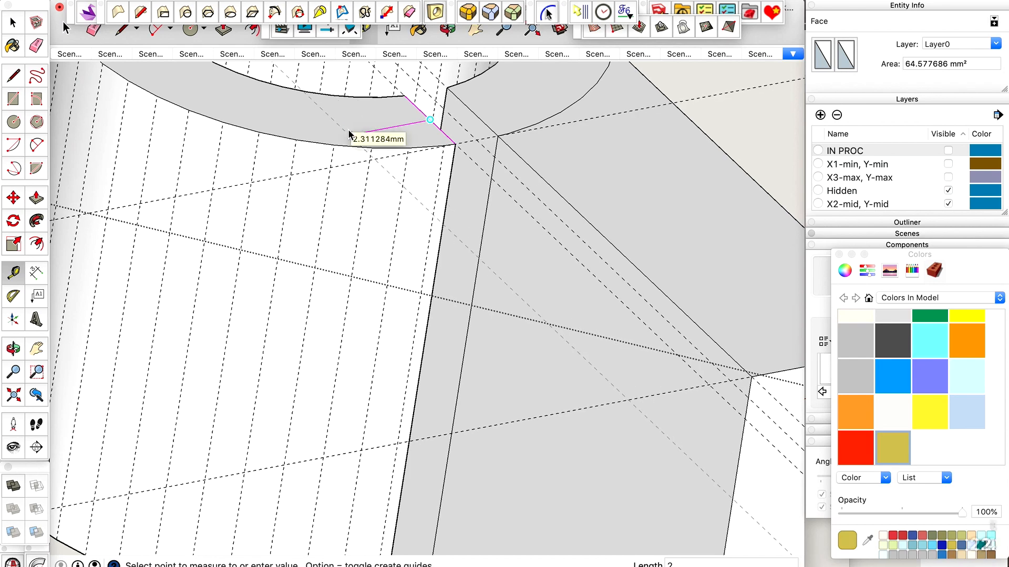
{"action": "key", "text": "space"}
{"action": "scroll", "coordinate": [362, 150], "scroll_direction": "up", "scroll_amount": 2}
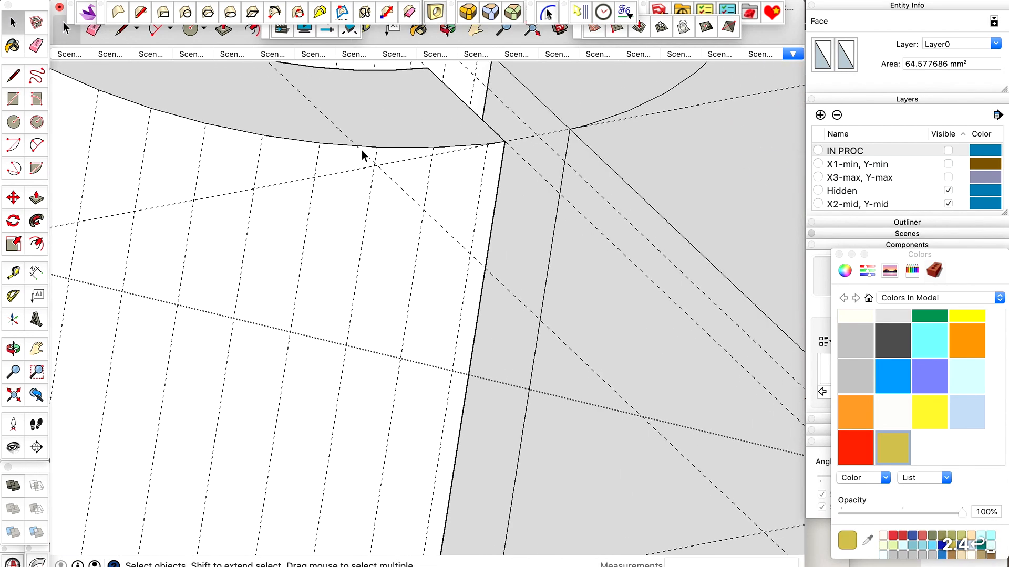
Place a parallel guide farther from the slot through a rim facet corner and erase the 2.4 mm guide.
{"action": "key", "text": "t"}
{"action": "left_click", "coordinate": [450, 88]}
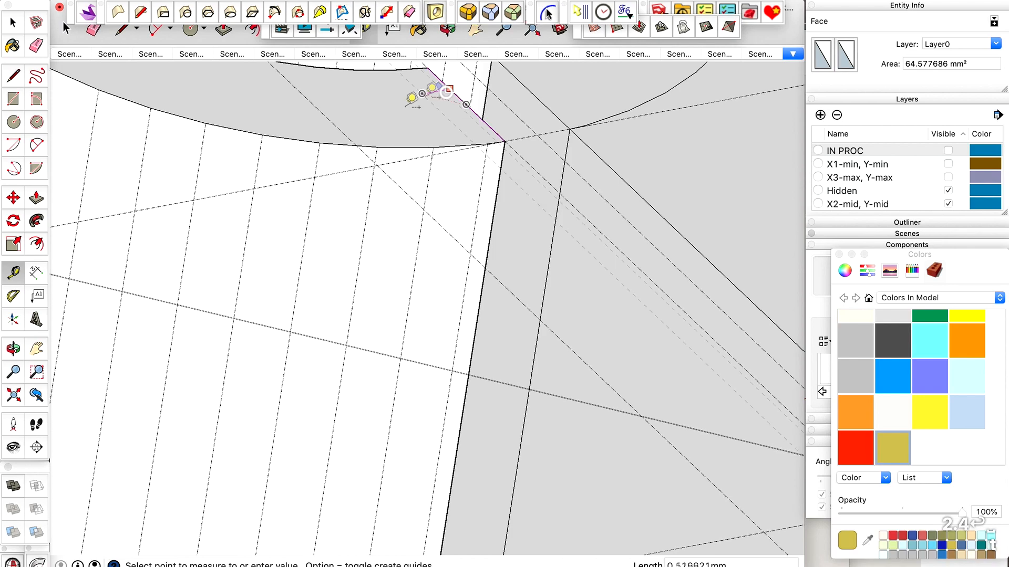
{"action": "scroll", "coordinate": [332, 133], "scroll_direction": "down", "scroll_amount": 2}
{"action": "key", "text": "space"}
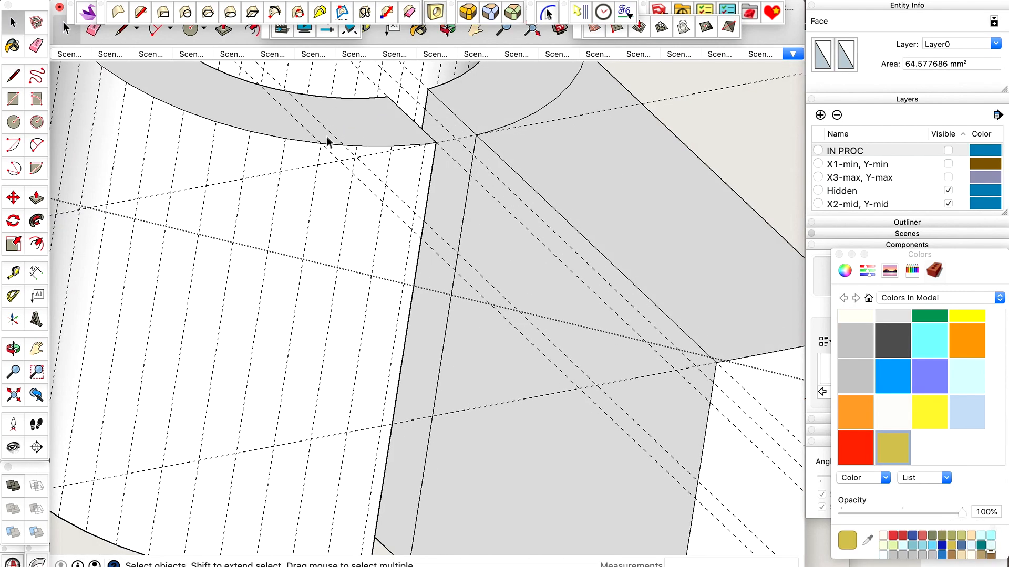
{"action": "key", "text": "e"}
{"action": "left_click", "coordinate": [329, 132]}
{"action": "key", "text": "space"}
{"action": "scroll", "coordinate": [328, 127], "scroll_direction": "down", "scroll_amount": 2}
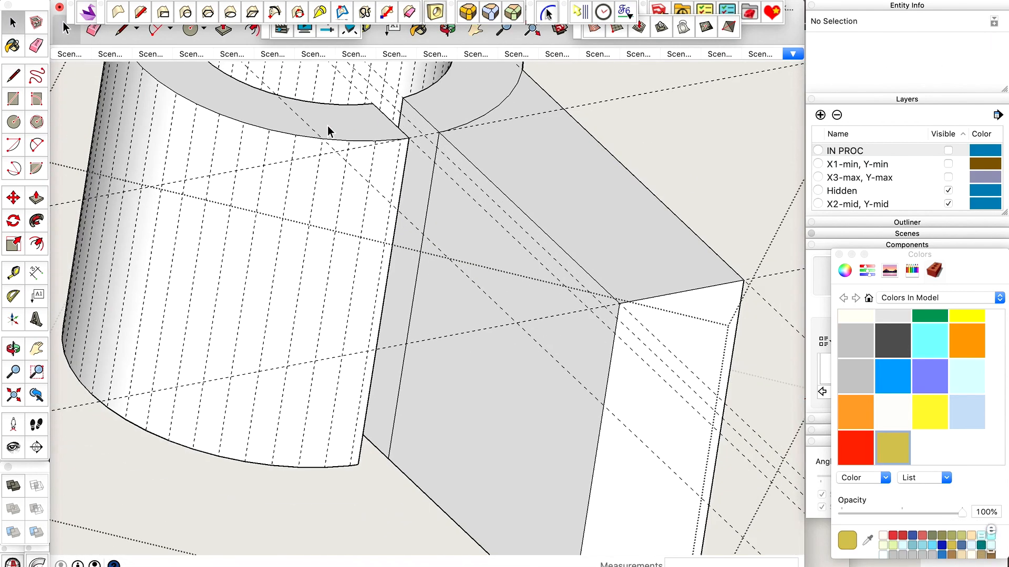
Outline a narrower second tab face from the slot's other corner to the 12 mm guide and back to the rim's facet corner.
{"action": "key", "text": "l"}
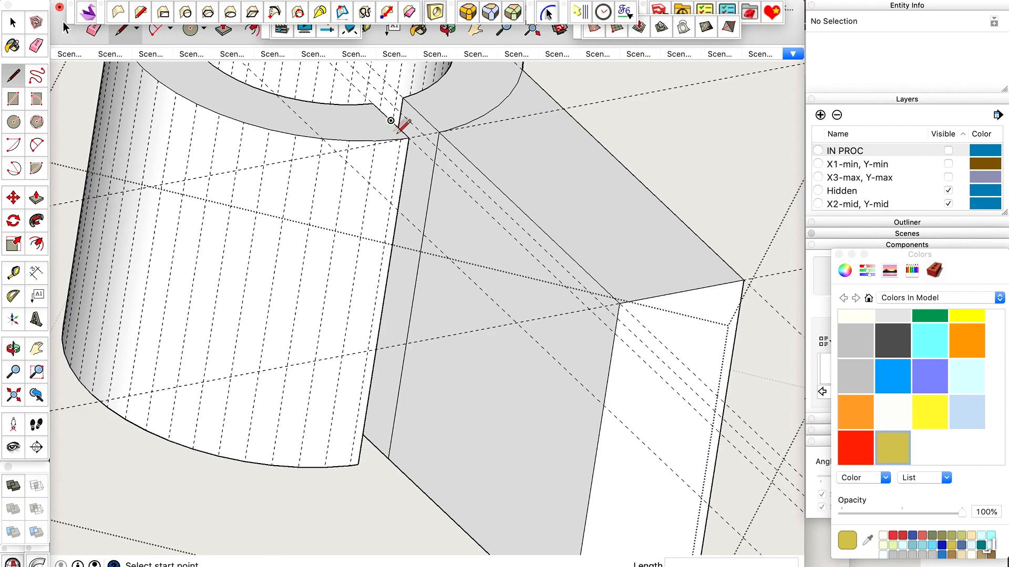
{"action": "left_click", "coordinate": [408, 138]}
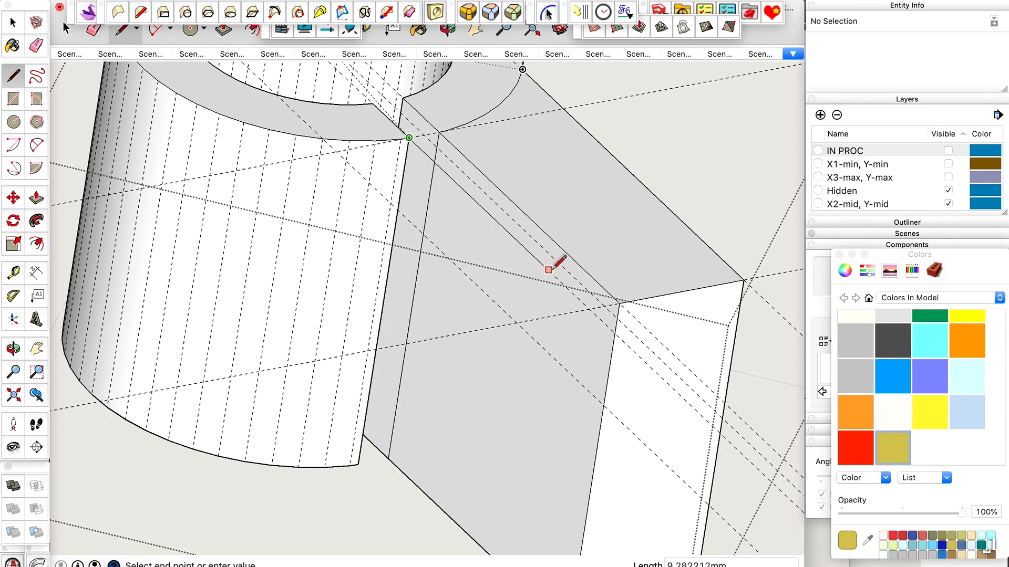
{"action": "left_click", "coordinate": [589, 309]}
{"action": "left_click", "coordinate": [516, 323]}
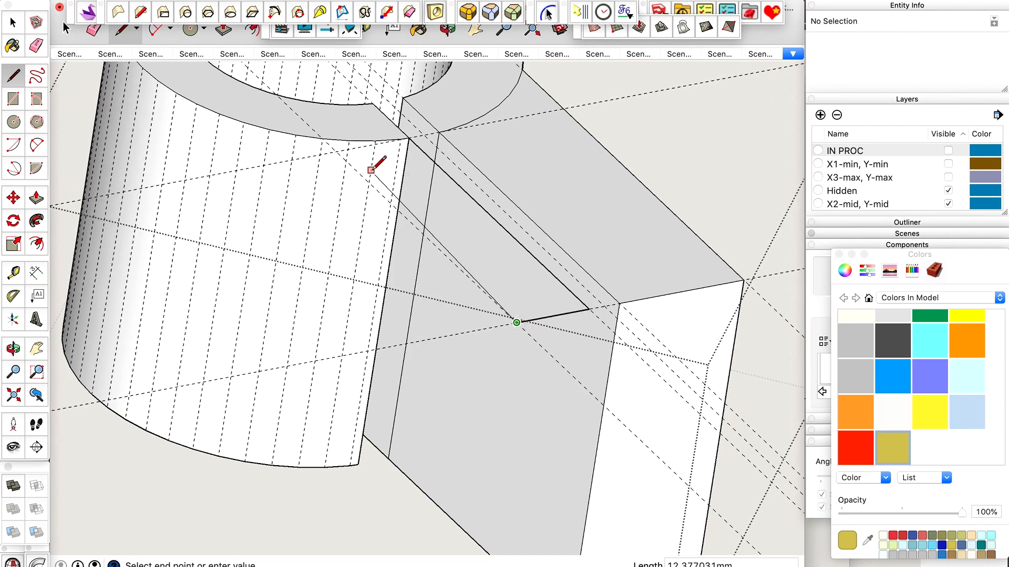
{"action": "left_click", "coordinate": [322, 138]}
{"action": "key", "text": "space"}
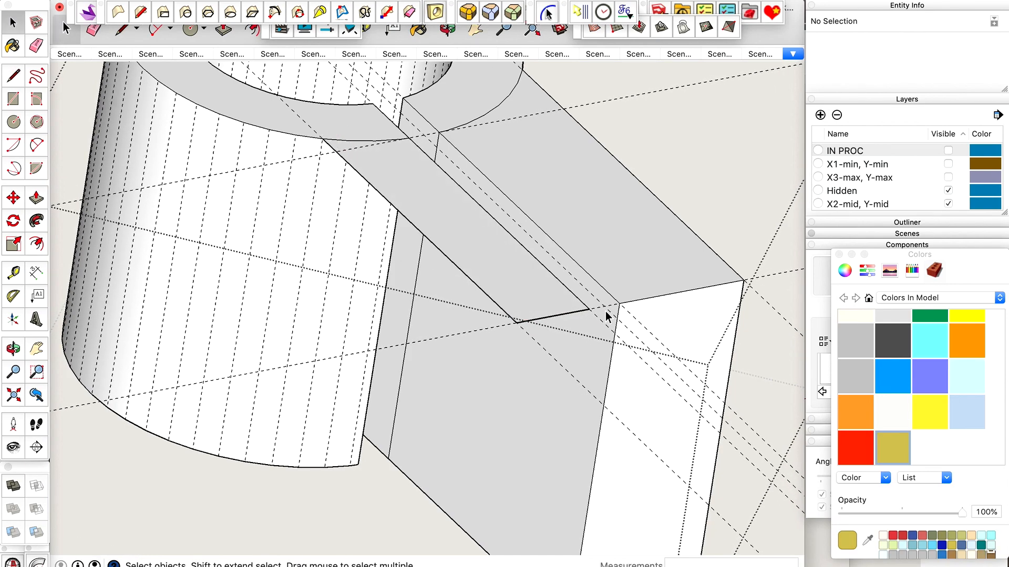
Extrude the second tab face downward by the same 13 mm to the holder's full height.
{"action": "scroll", "coordinate": [606, 311], "scroll_direction": "down", "scroll_amount": 5}
{"action": "scroll", "coordinate": [628, 234], "scroll_direction": "up", "scroll_amount": 3}
{"action": "scroll", "coordinate": [627, 518], "scroll_direction": "up", "scroll_amount": 2}
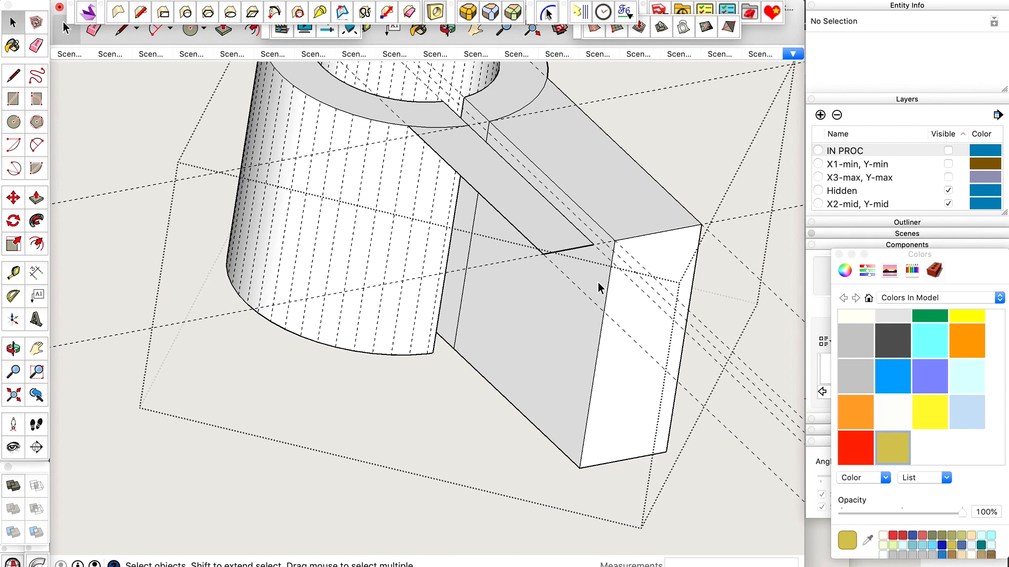
{"action": "key", "text": "p"}
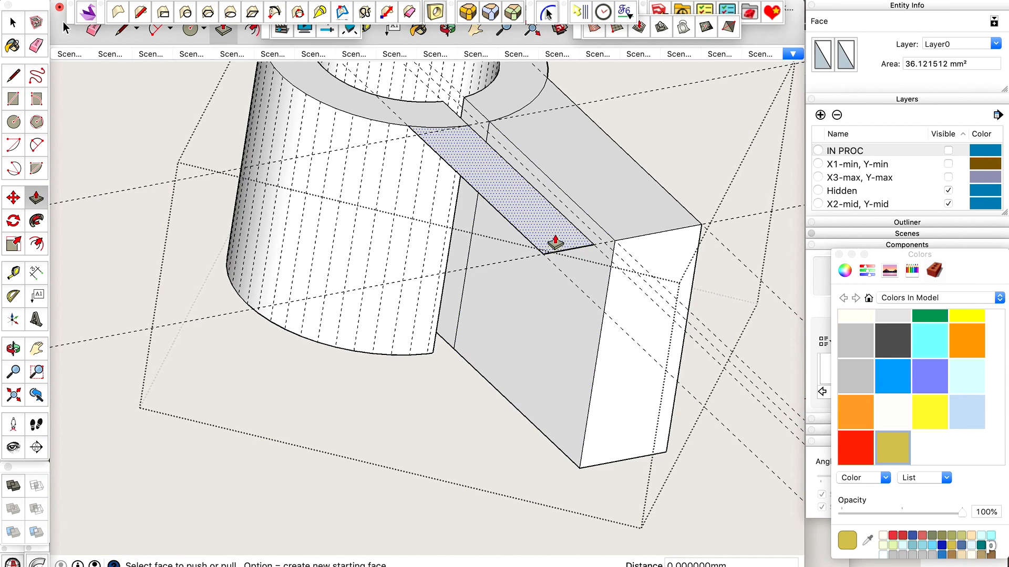
{"action": "double_click", "coordinate": [555, 243]}
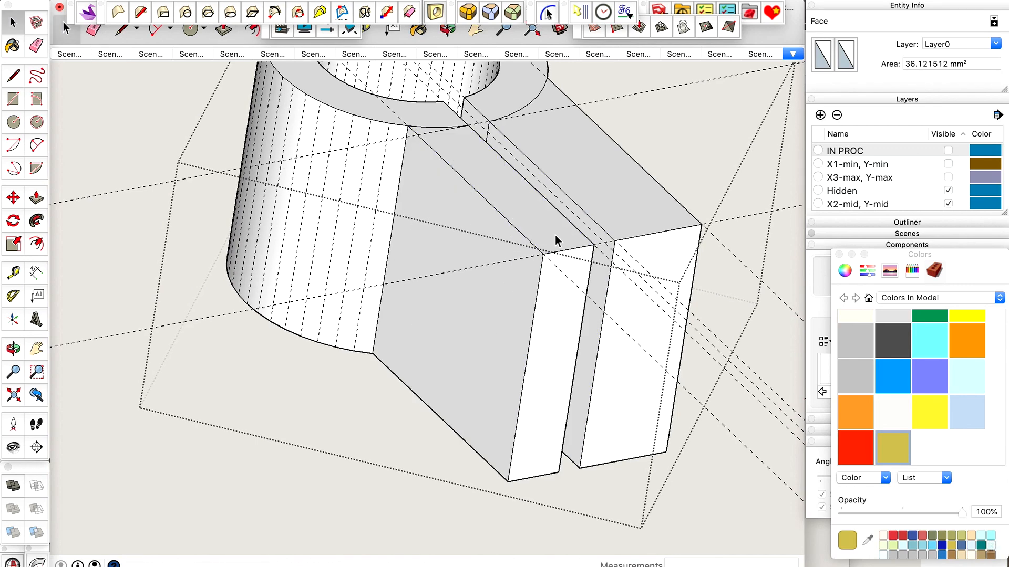
Measure from the narrower tab's outer upper corner along its top edge and down its vertical end edge.
{"action": "key", "text": "space"}
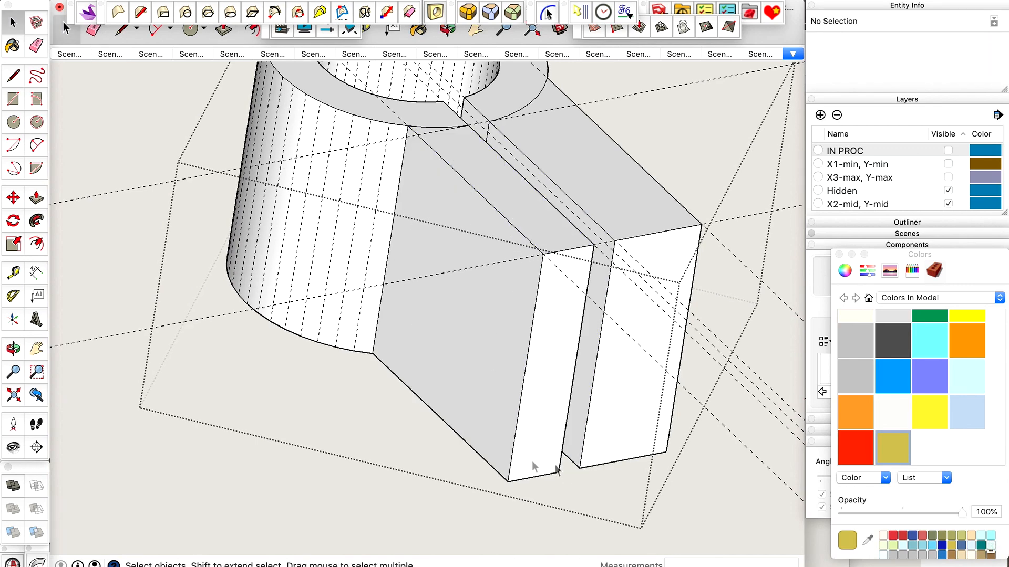
{"action": "middle_click_drag", "start_coordinate": [433, 421], "coordinate": [504, 316]}
{"action": "scroll", "coordinate": [520, 315], "scroll_direction": "up", "scroll_amount": 3}
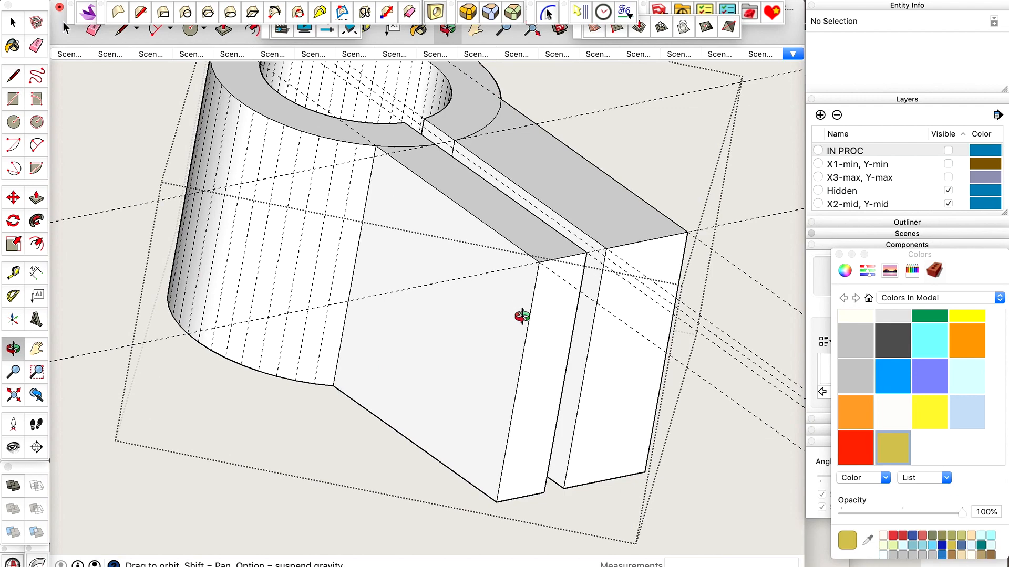
{"action": "key", "text": "t"}
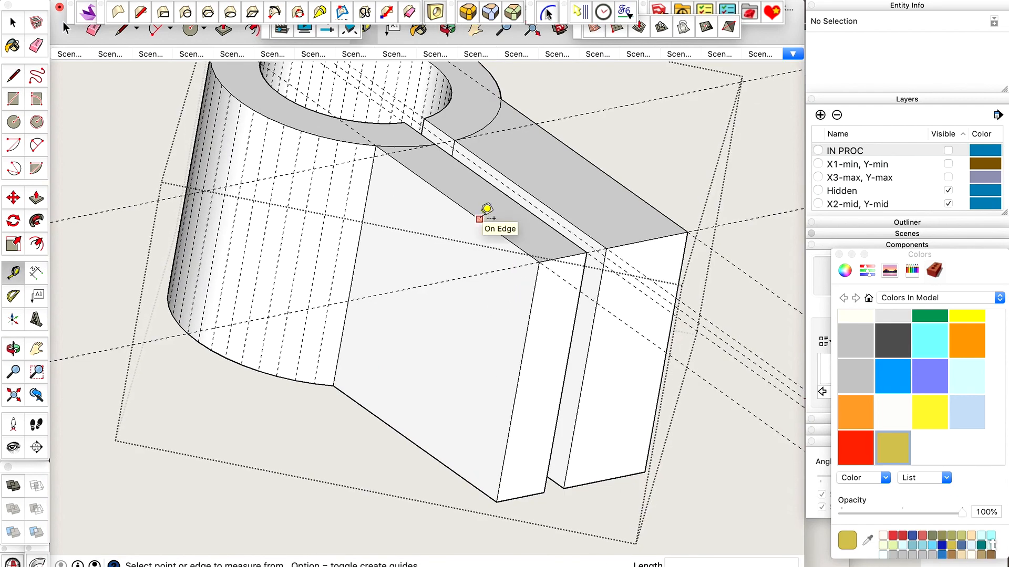
{"action": "left_click", "coordinate": [539, 261]}
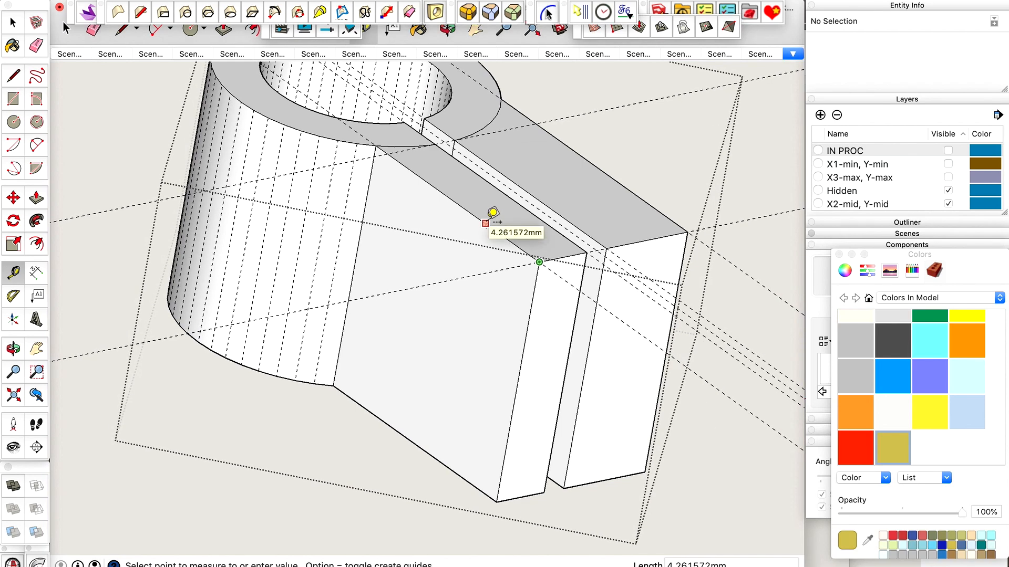
{"action": "key", "text": "space"}
{"action": "key", "text": "t"}
{"action": "left_click", "coordinate": [540, 263]}
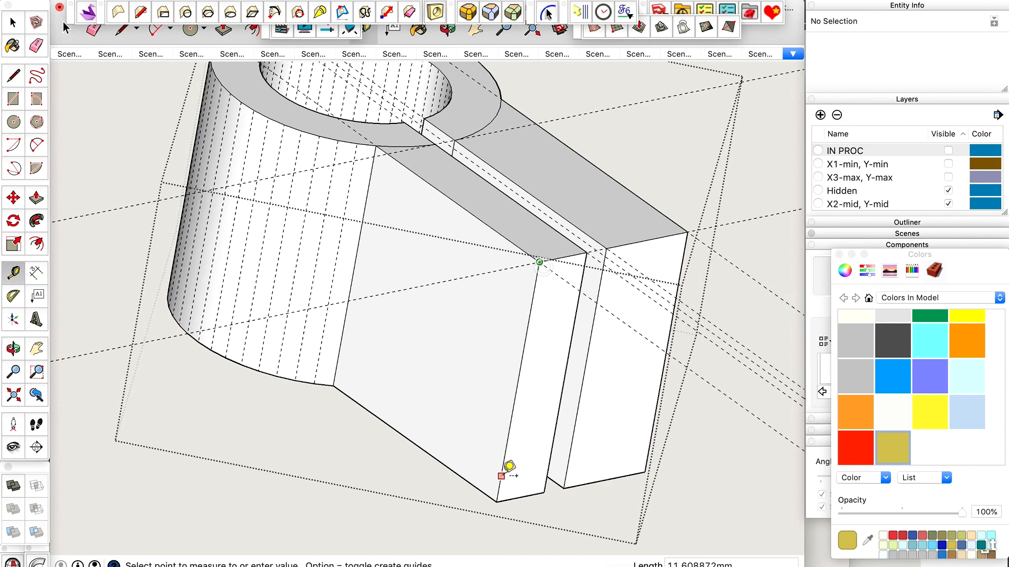
{"action": "left_click", "coordinate": [501, 476]}
{"action": "key", "text": "space"}
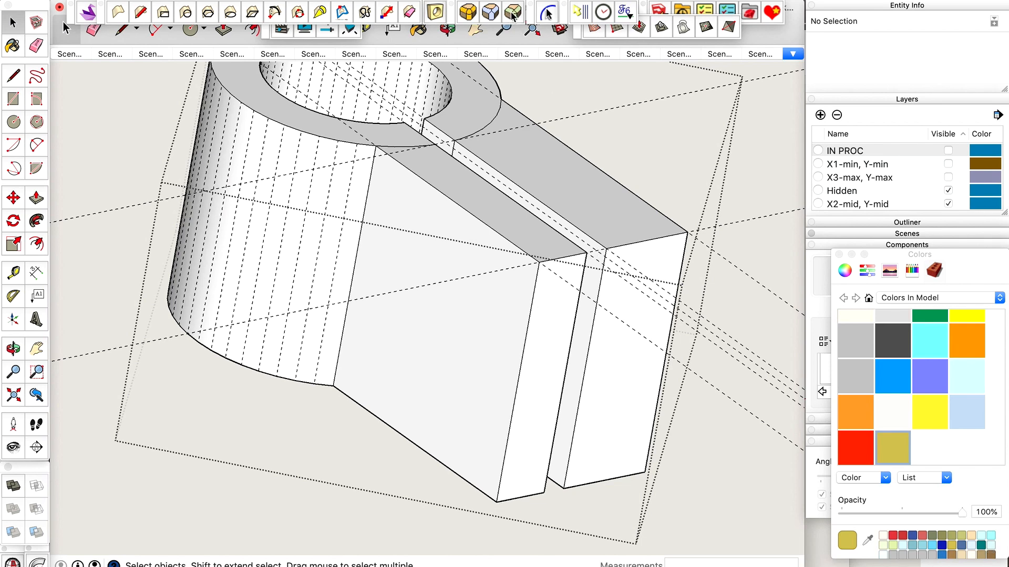
Bevel the top and bottom outer end edges of both tabs with a 4.5 mm offset.
{"action": "left_click", "coordinate": [567, 256]}
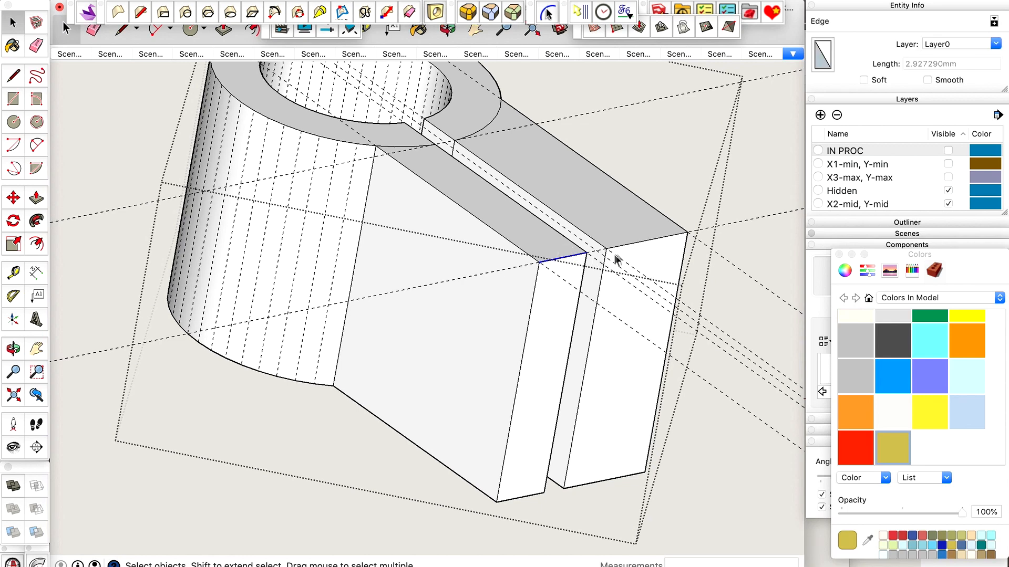
{"action": "left_click", "coordinate": [628, 241], "text": "shift"}
{"action": "left_click", "coordinate": [629, 244]}
{"action": "left_click", "coordinate": [571, 256], "text": "shift"}
{"action": "left_click", "coordinate": [574, 487], "text": "shift"}
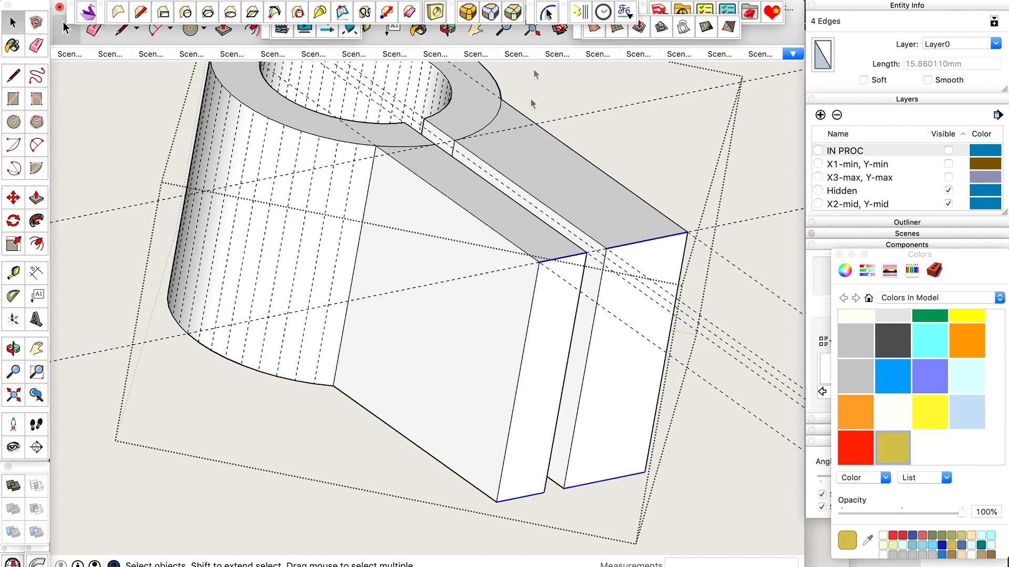
{"action": "left_click", "coordinate": [511, 13]}
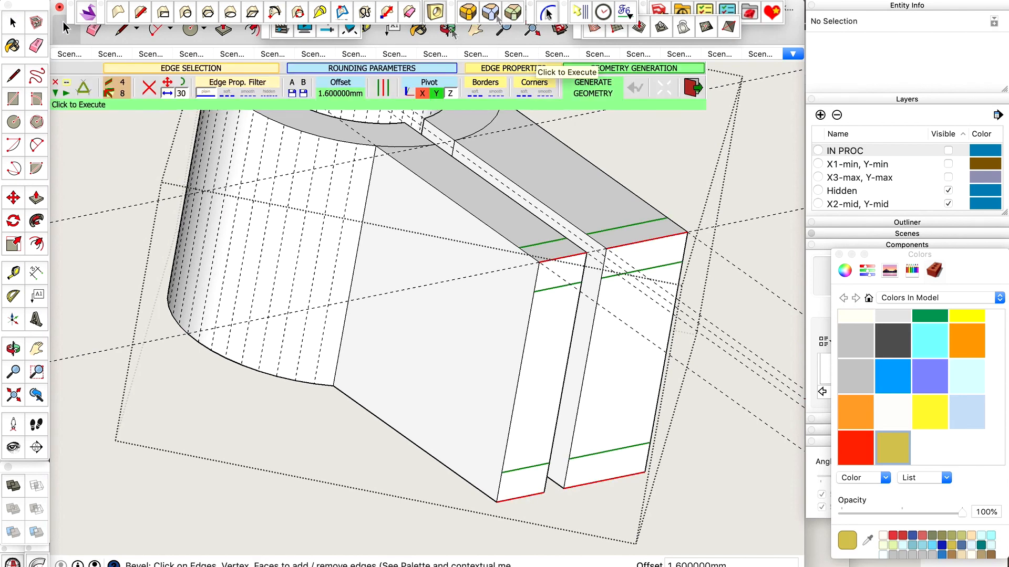
{"action": "left_click", "coordinate": [337, 95]}
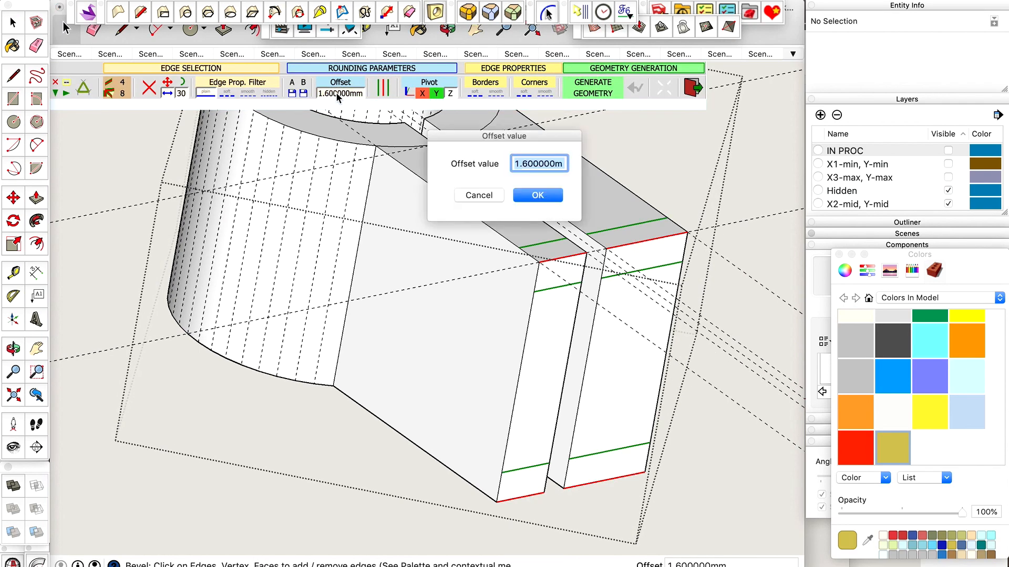
{"action": "type", "text": "4.5"}
{"action": "key", "text": "Return"}
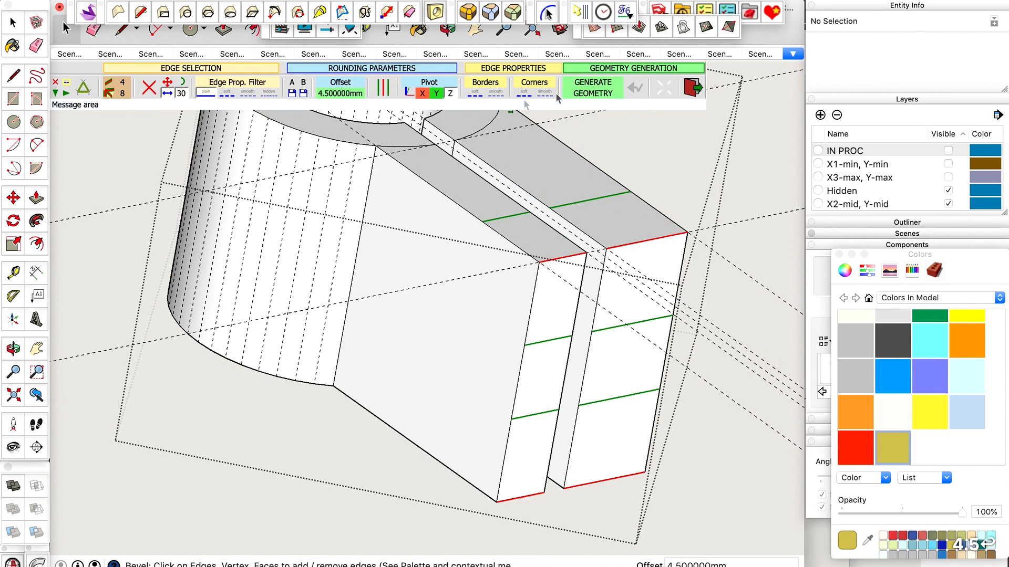
{"action": "left_click", "coordinate": [593, 88]}
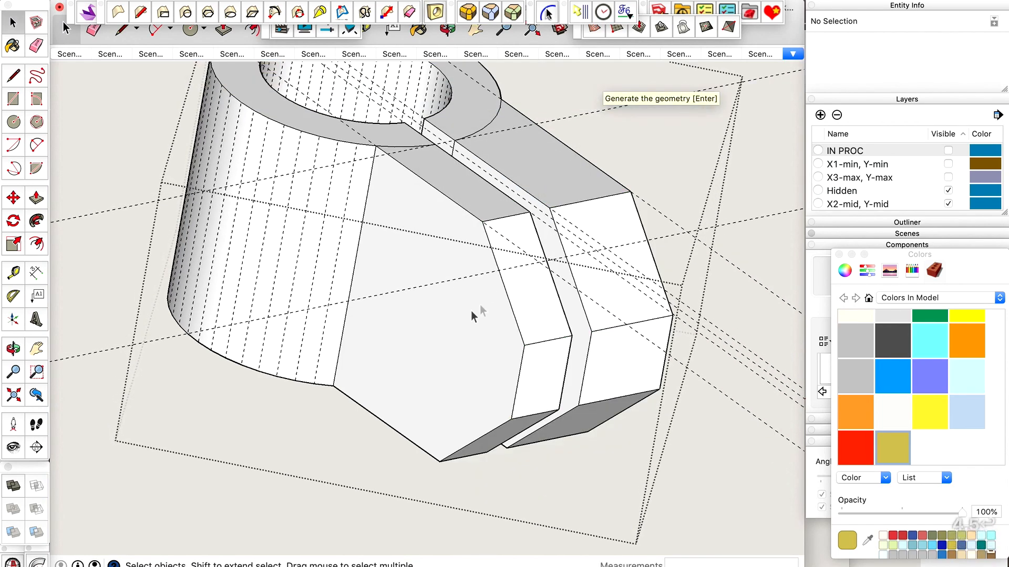
Erase the rim arcs separating both tabs from the ring on the holder's top face.
{"action": "scroll", "coordinate": [451, 326], "scroll_direction": "down", "scroll_amount": 3}
{"action": "middle_click_drag", "start_coordinate": [450, 322], "coordinate": [443, 252]}
{"action": "scroll", "coordinate": [491, 203], "scroll_direction": "up", "scroll_amount": 6}
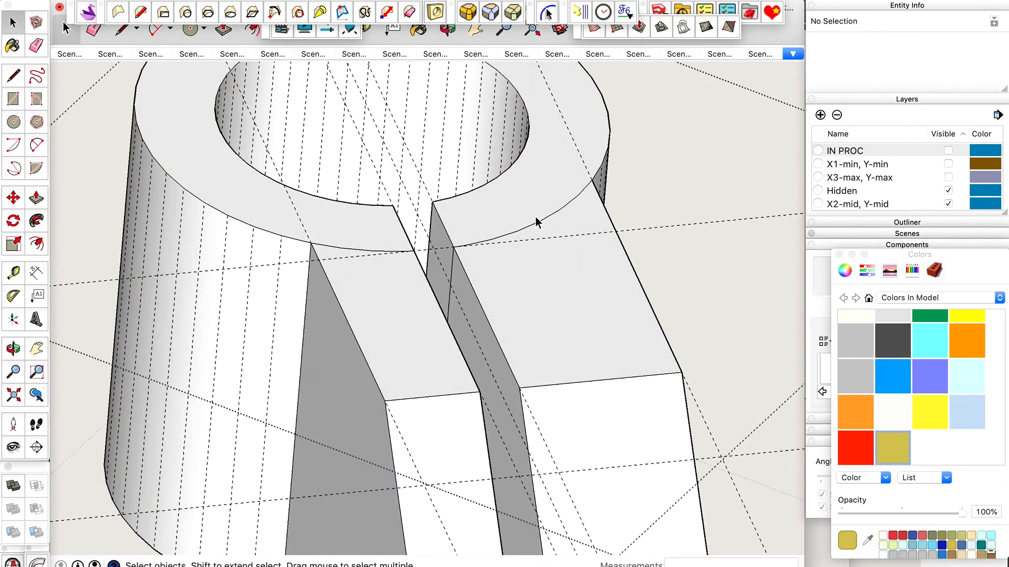
{"action": "key", "text": "e"}
{"action": "left_click_drag", "start_coordinate": [550, 218], "coordinate": [546, 215]}
{"action": "left_click_drag", "start_coordinate": [372, 252], "coordinate": [373, 251]}
Erase the vertical seam edges between ring and tab on both inner walls of the slot.
{"action": "scroll", "coordinate": [399, 247], "scroll_direction": "up", "scroll_amount": 6}
{"action": "left_click_drag", "start_coordinate": [620, 266], "coordinate": [624, 266]}
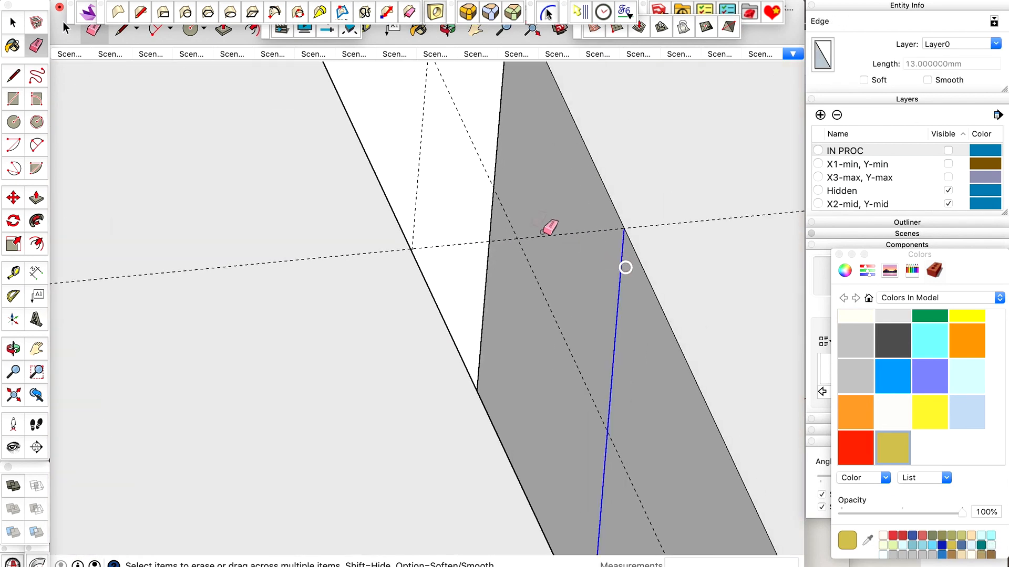
{"action": "scroll", "coordinate": [529, 222], "scroll_direction": "down", "scroll_amount": 4}
{"action": "key", "text": "space"}
{"action": "mouse_move", "coordinate": [529, 222]}
{"action": "middle_mouse_down"}
{"action": "mouse_move", "coordinate": [340, 236]}
{"action": "mouse_move", "coordinate": [322, 279]}
{"action": "middle_mouse_up"}
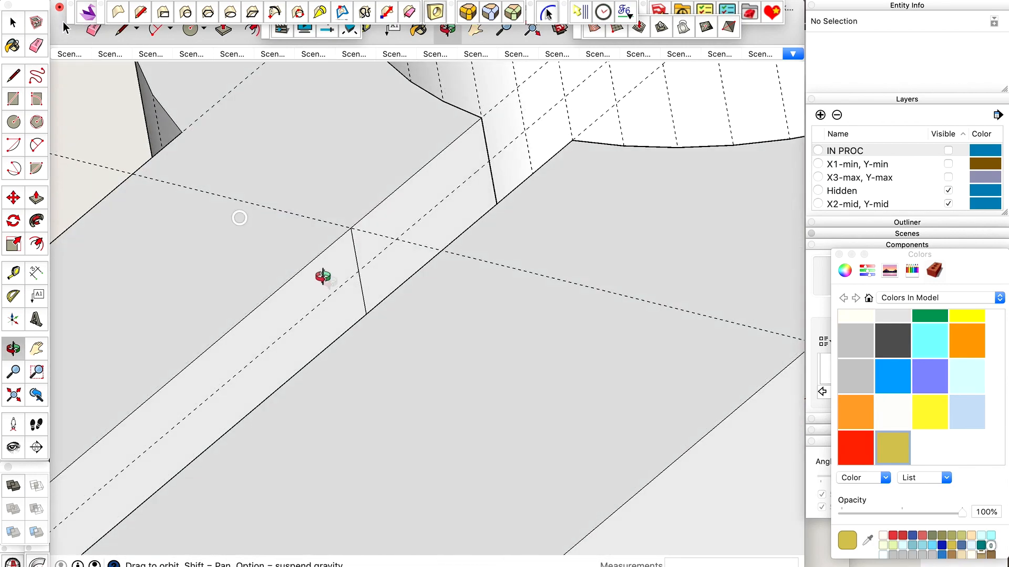
{"action": "key", "text": "e"}
{"action": "left_click_drag", "start_coordinate": [352, 256], "coordinate": [358, 249]}
{"action": "scroll", "coordinate": [419, 188], "scroll_direction": "down", "scroll_amount": 6}
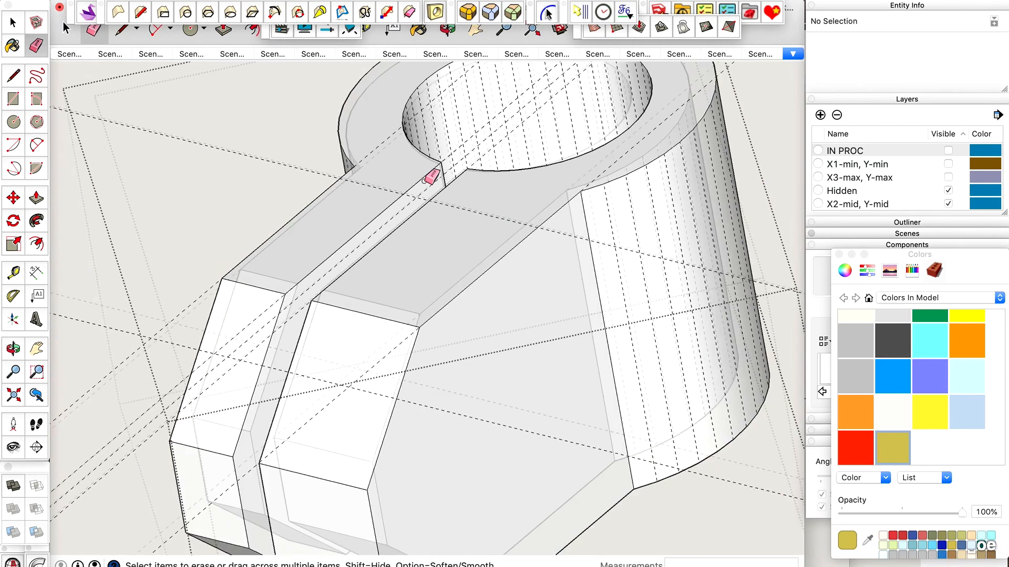
Erase the arcs separating the two tabs from the ring on the holder's underside.
{"action": "key", "text": "space"}
{"action": "mouse_move", "coordinate": [425, 183]}
{"action": "middle_mouse_down"}
{"action": "mouse_move", "coordinate": [472, 279]}
{"action": "mouse_move", "coordinate": [484, 261]}
{"action": "middle_mouse_up"}
{"action": "scroll", "coordinate": [465, 469], "scroll_direction": "up", "scroll_amount": 10}
{"action": "key", "text": "e"}
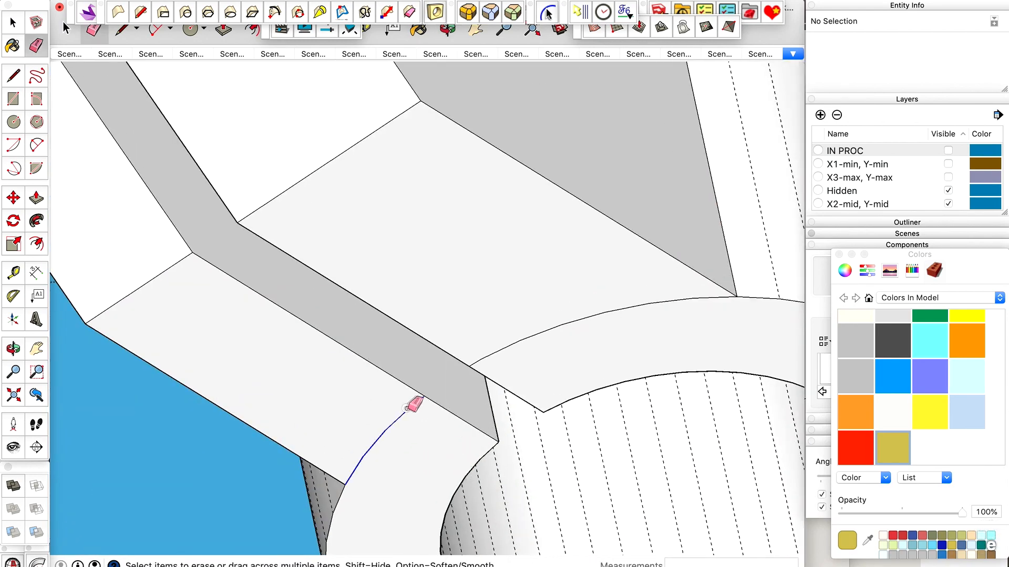
{"action": "scroll", "coordinate": [496, 342], "scroll_direction": "down", "scroll_amount": 12}
Delete the holder's construction guides and bring the rest of the machine model back into view.
{"action": "key", "text": "o"}
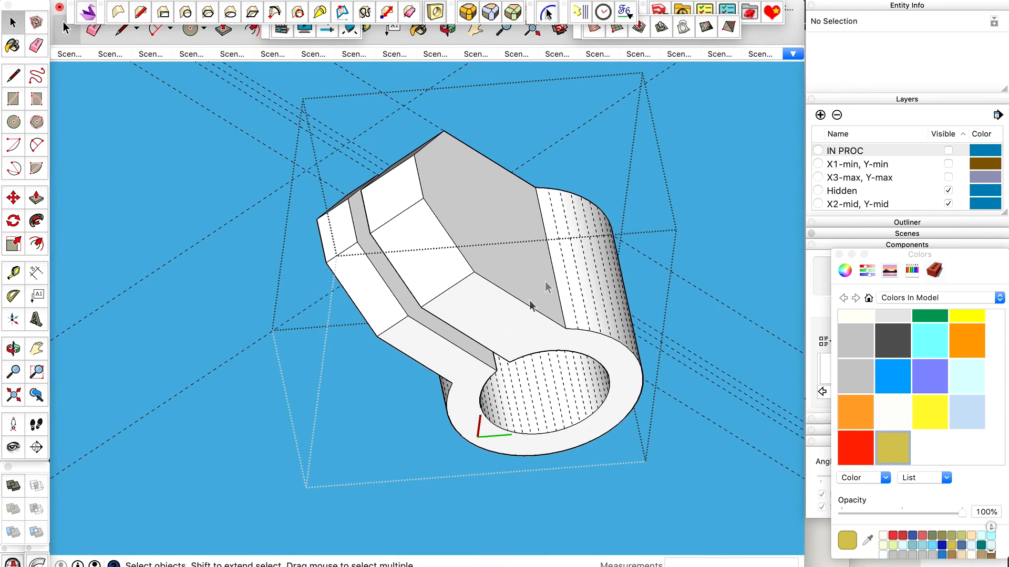
{"action": "left_click_drag", "start_coordinate": [545, 281], "coordinate": [546, 315]}
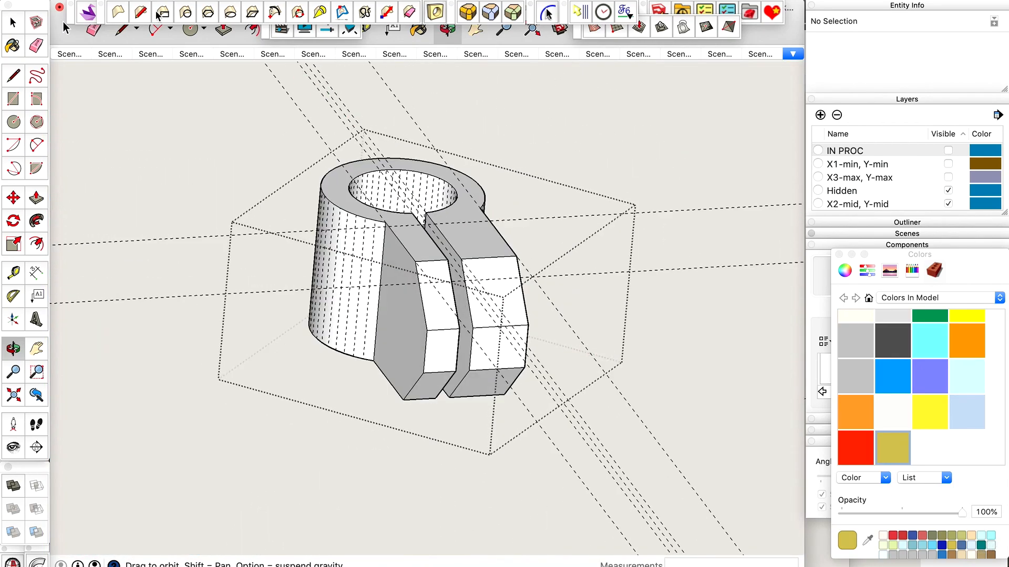
{"action": "left_click", "coordinate": [129, 1]}
{"action": "left_click", "coordinate": [158, 104]}
{"action": "left_click_drag", "start_coordinate": [457, 217], "coordinate": [585, 243]}
{"action": "key", "text": "ctrl+shift+super+g"}
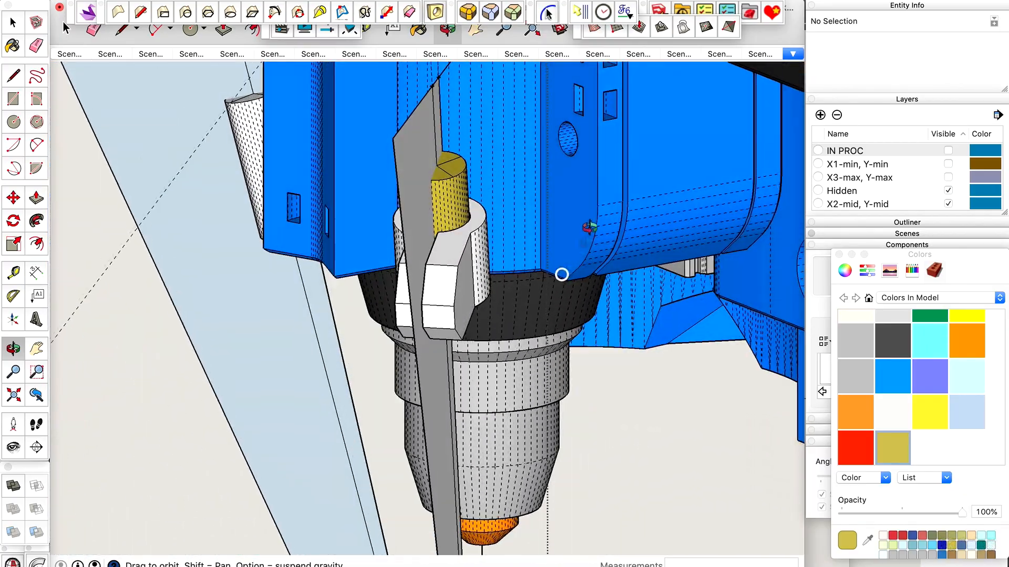
Examine the holder's position around the yellow laser relative to the blue housing's nearby screw holes and rectangular slots.
{"action": "left_click_drag", "start_coordinate": [497, 321], "coordinate": [588, 261]}
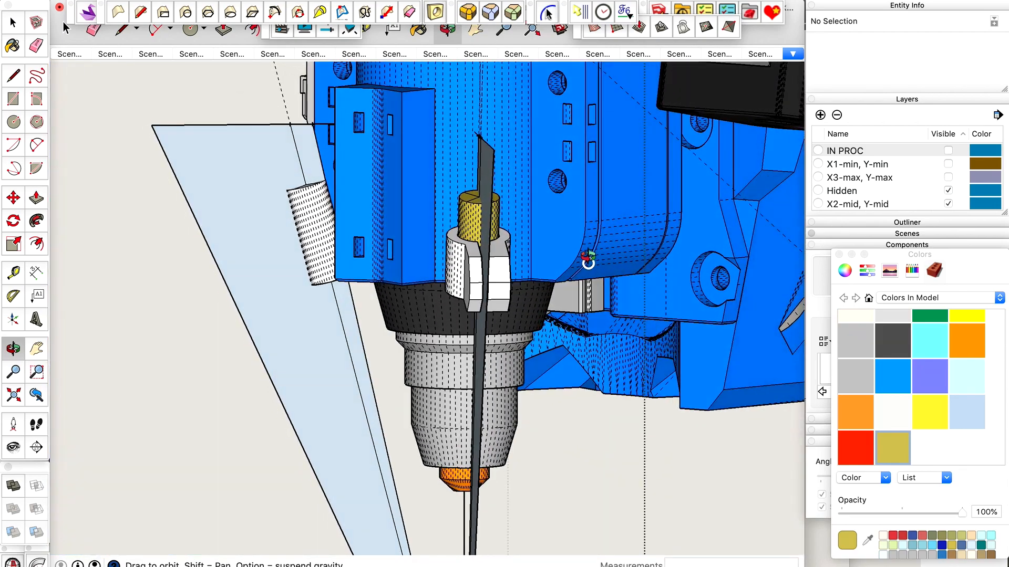
{"action": "scroll", "coordinate": [567, 184], "scroll_direction": "up", "scroll_amount": 5}
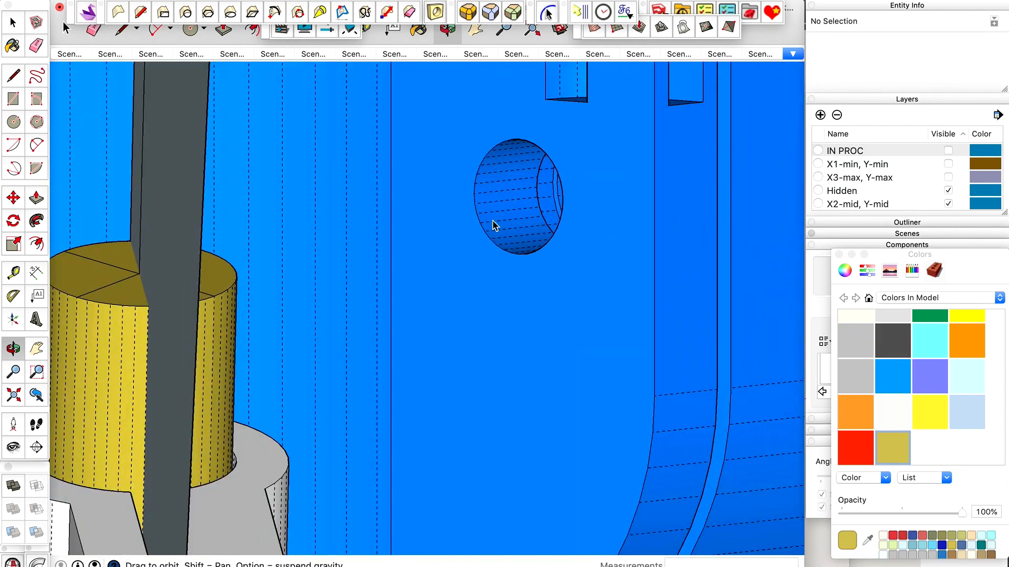
{"action": "scroll", "coordinate": [524, 227], "scroll_direction": "down", "scroll_amount": 3}
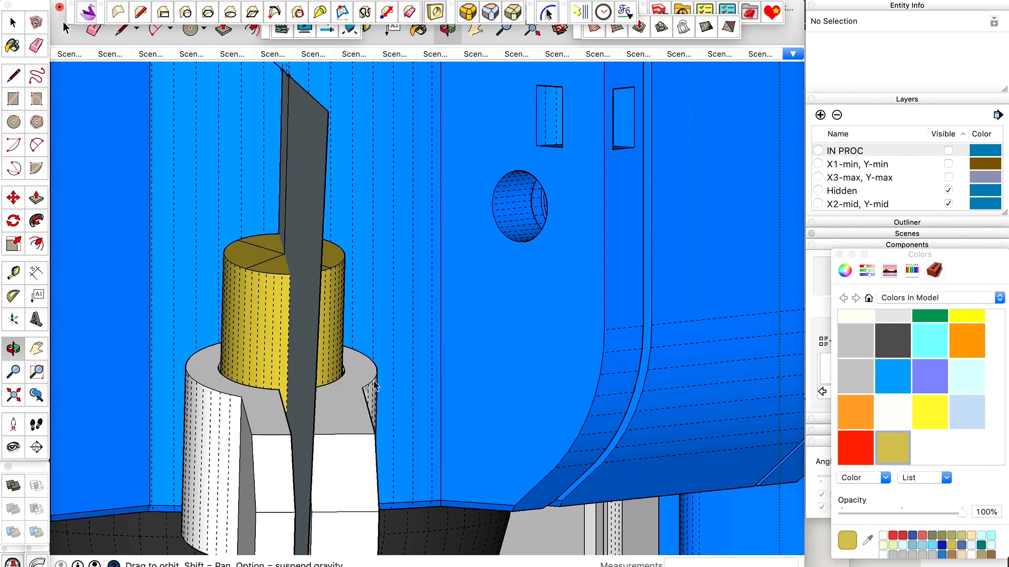
{"action": "left_click_drag", "start_coordinate": [523, 337], "coordinate": [579, 273]}
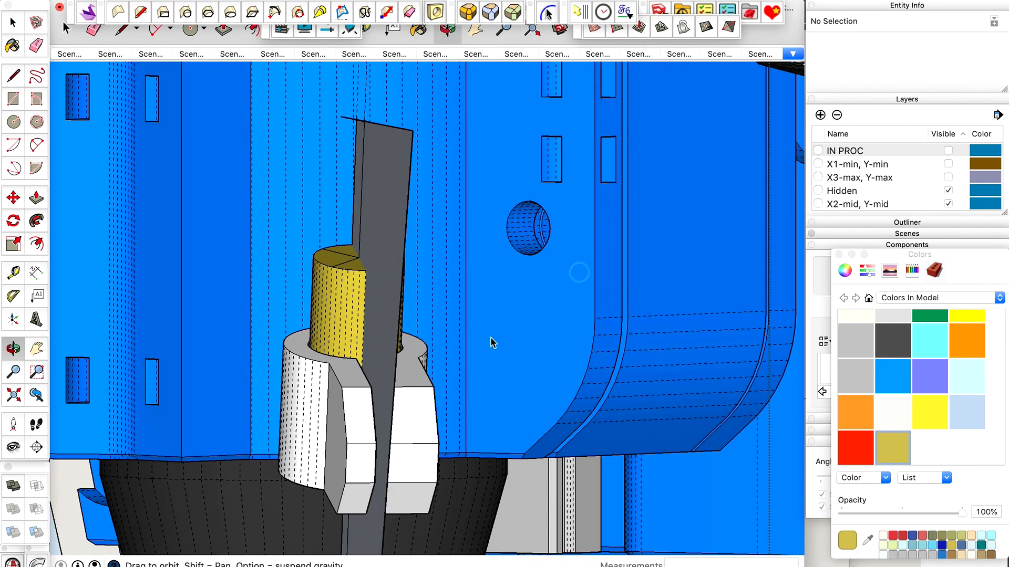
{"action": "scroll", "coordinate": [493, 342], "scroll_direction": "down", "scroll_amount": 4}
{"action": "left_click_drag", "start_coordinate": [491, 342], "coordinate": [490, 374]}
{"action": "scroll", "coordinate": [533, 219], "scroll_direction": "up", "scroll_amount": 4}
{"action": "left_click_drag", "start_coordinate": [533, 219], "coordinate": [559, 219]}
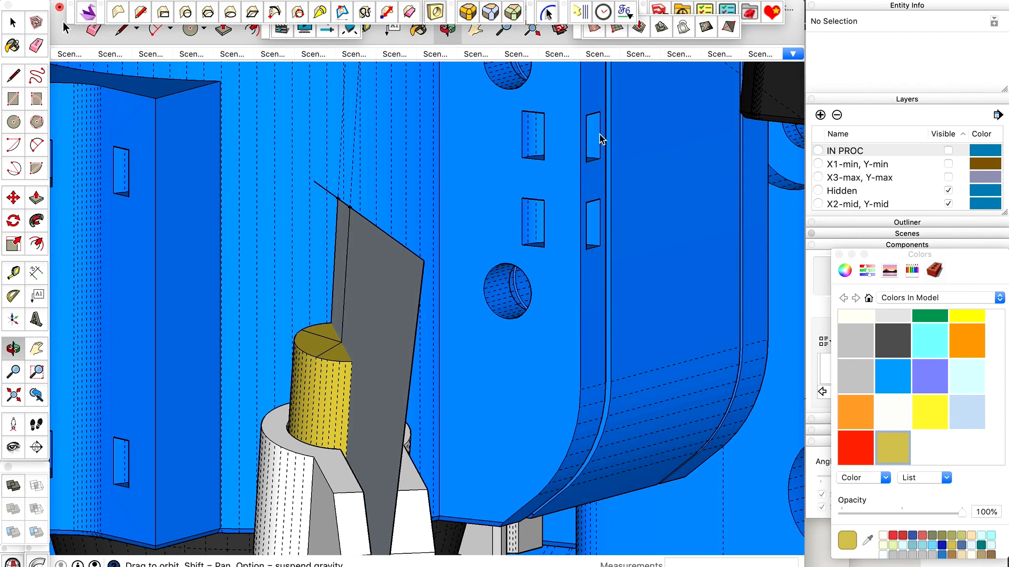
{"action": "scroll", "coordinate": [538, 276], "scroll_direction": "down", "scroll_amount": 3}
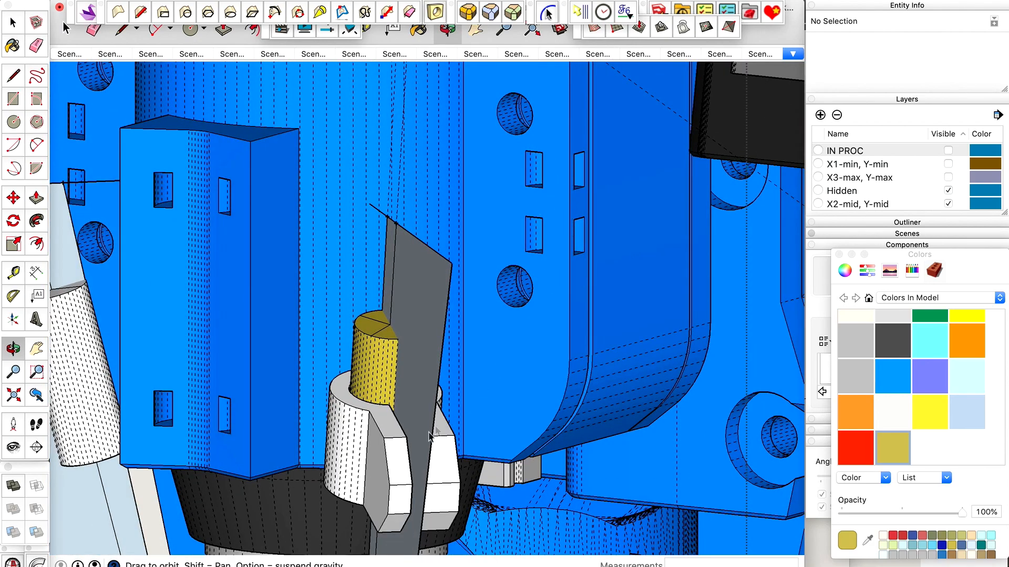
{"action": "left_click_drag", "start_coordinate": [445, 435], "coordinate": [512, 332]}
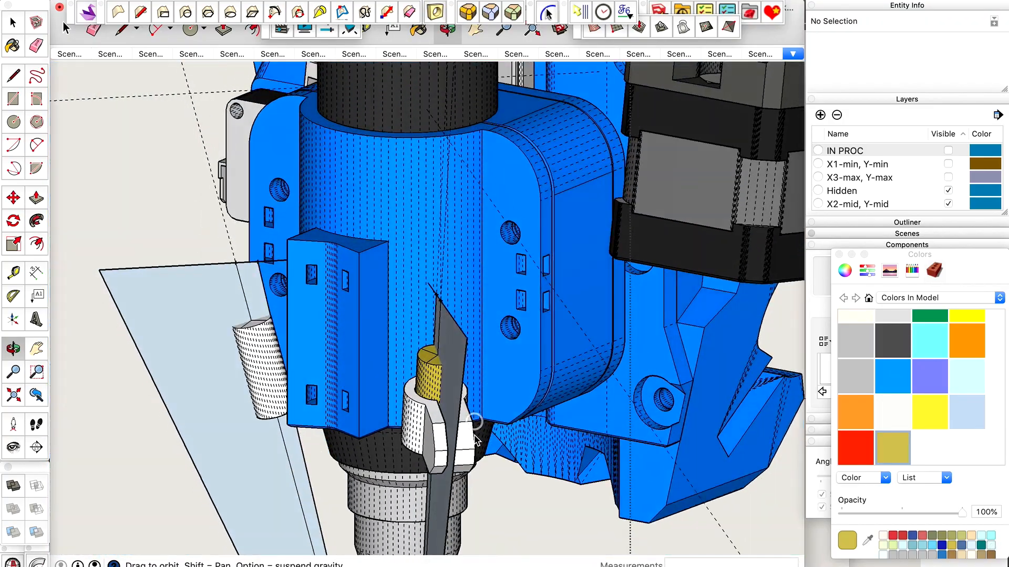
{"action": "scroll", "coordinate": [475, 440], "scroll_direction": "up", "scroll_amount": 5}
{"action": "left_click_drag", "start_coordinate": [484, 367], "coordinate": [431, 323]}
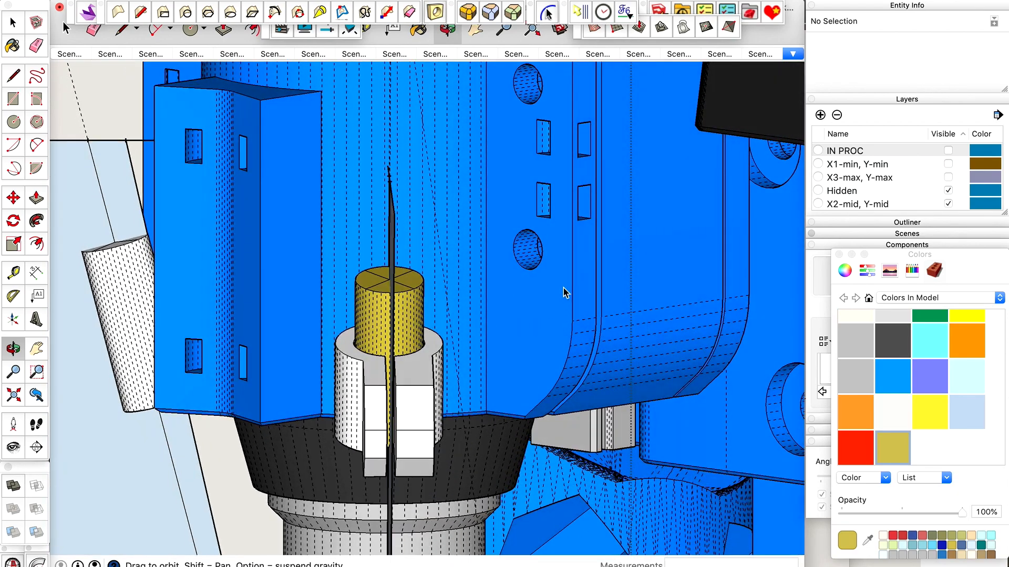
{"action": "scroll", "coordinate": [564, 292], "scroll_direction": "up", "scroll_amount": 4}
{"action": "scroll", "coordinate": [546, 283], "scroll_direction": "down", "scroll_amount": 2}
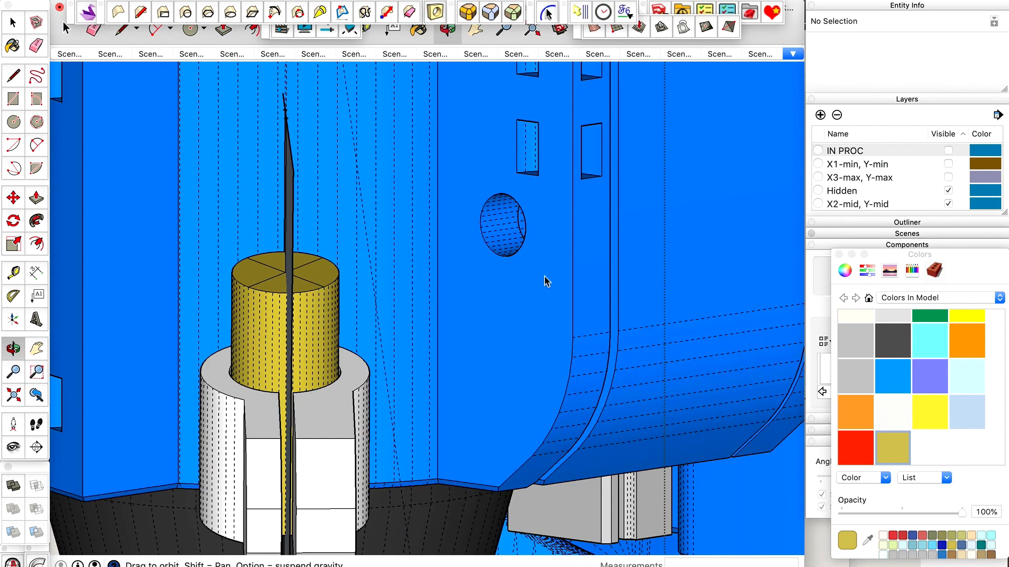
Open the blue housing group through its nested level and select the front face containing the screw holes and slots.
{"action": "key", "text": "space"}
{"action": "left_click", "coordinate": [538, 267]}
{"action": "scroll", "coordinate": [529, 268], "scroll_direction": "down", "scroll_amount": 2}
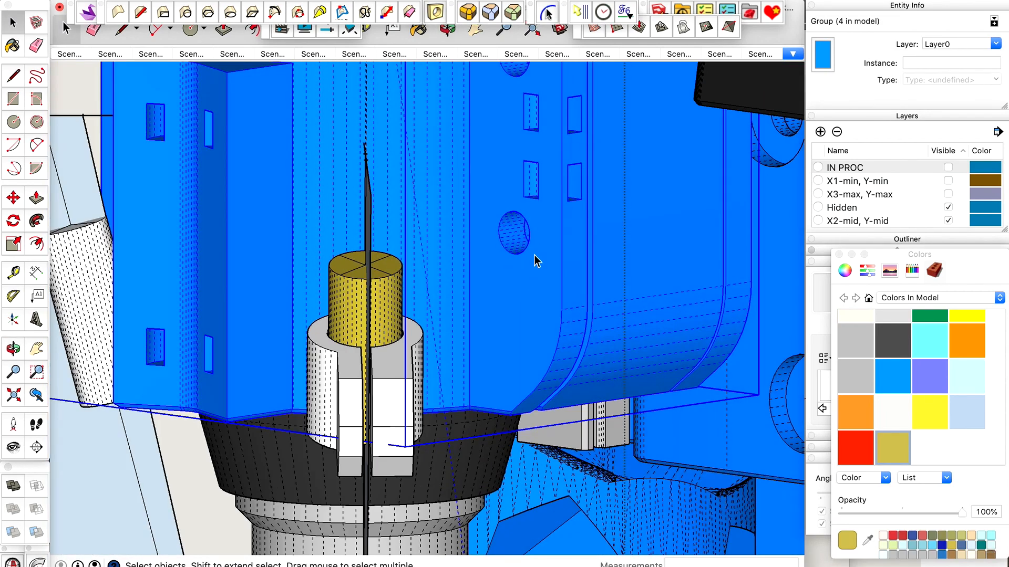
{"action": "double_click", "coordinate": [534, 255]}
{"action": "double_click", "coordinate": [536, 252]}
{"action": "left_click", "coordinate": [544, 231]}
Examine the round holes and rectangular slots on the blue housing's selected face as possible mounting points.
{"action": "key", "text": "o"}
{"action": "left_click_drag", "start_coordinate": [545, 230], "coordinate": [561, 244]}
{"action": "scroll", "coordinate": [536, 254], "scroll_direction": "up", "scroll_amount": 3}
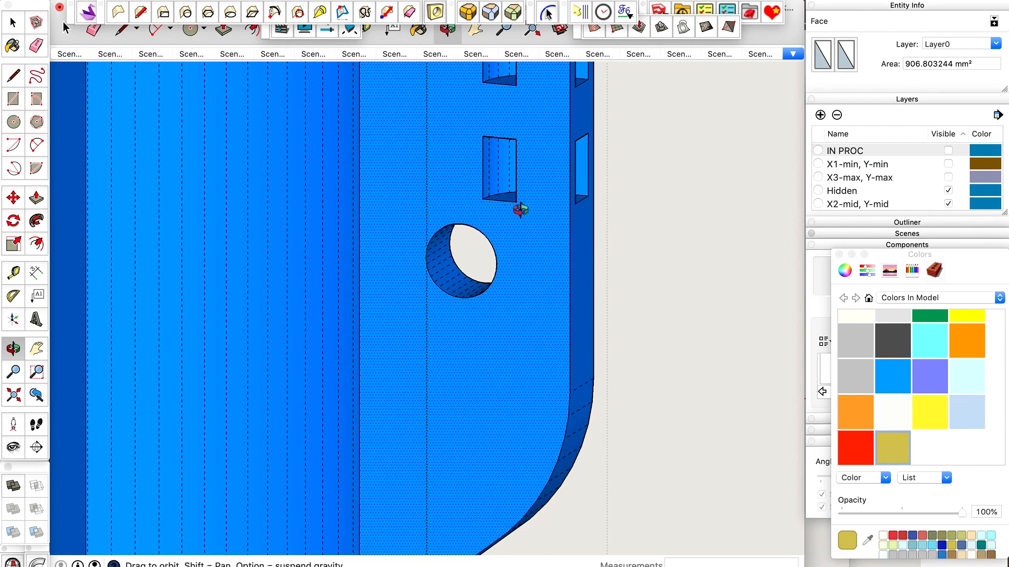
{"action": "scroll", "coordinate": [520, 299], "scroll_direction": "down", "scroll_amount": 3}
{"action": "scroll", "coordinate": [523, 118], "scroll_direction": "up", "scroll_amount": 3}
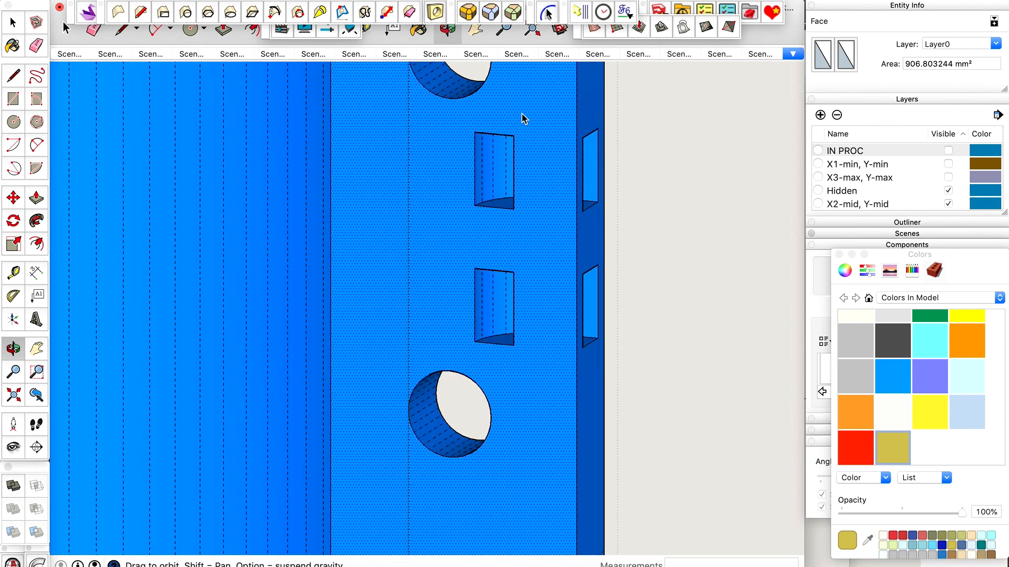
{"action": "scroll", "coordinate": [489, 340], "scroll_direction": "down", "scroll_amount": 2}
{"action": "key", "text": "space"}
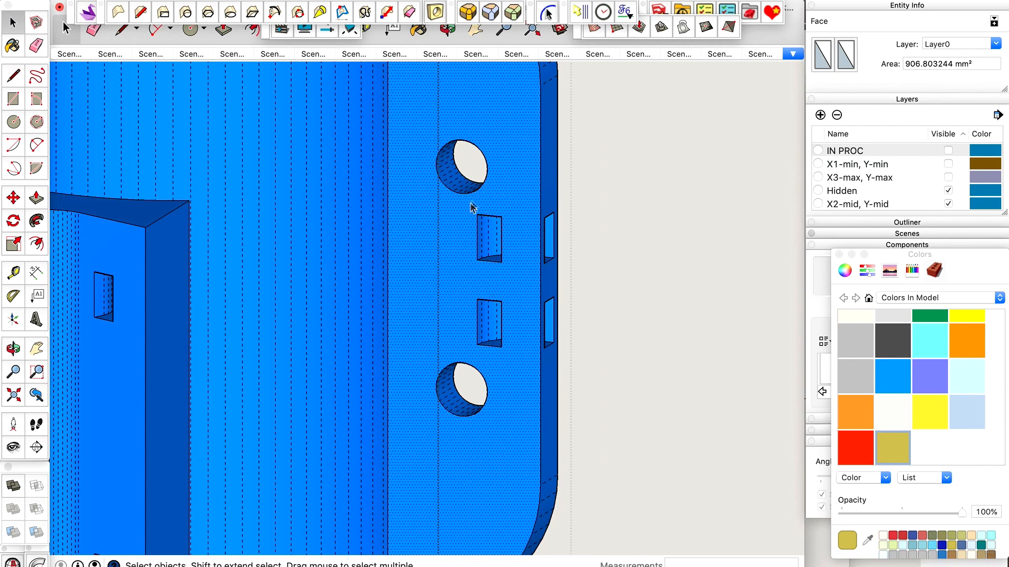
{"action": "scroll", "coordinate": [481, 359], "scroll_direction": "up", "scroll_amount": 2}
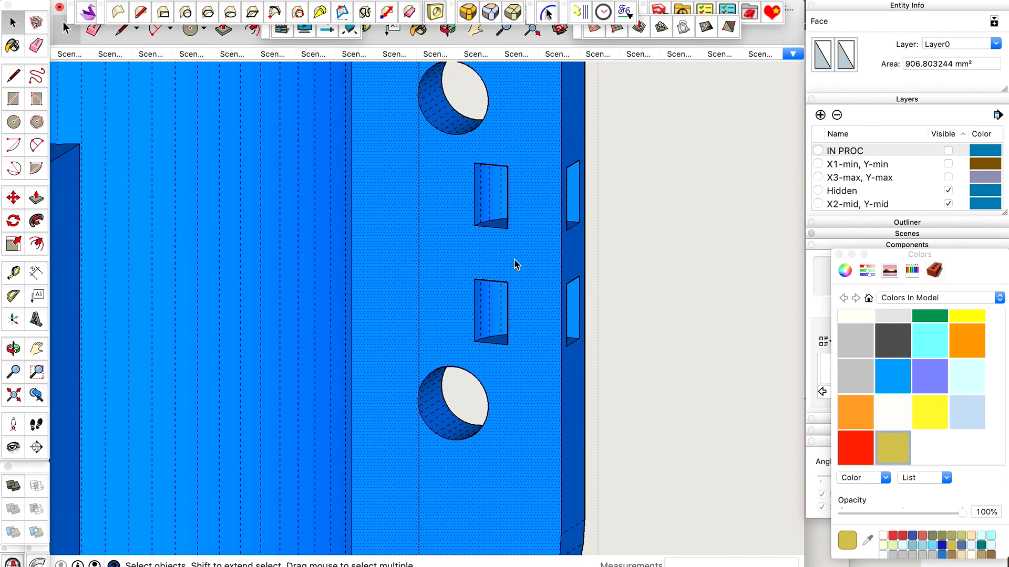
{"action": "scroll", "coordinate": [650, 342], "scroll_direction": "down", "scroll_amount": 3}
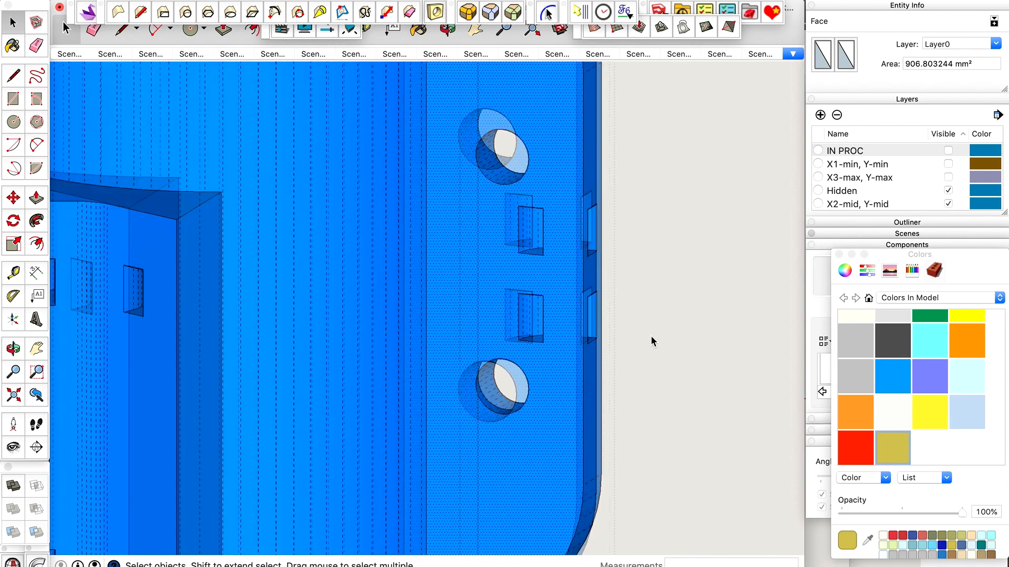
Copy the blue housing's front face with the screw holes and slots, and close the nested housing groups.
{"action": "left_click_drag", "start_coordinate": [587, 349], "coordinate": [586, 348]}
{"action": "scroll", "coordinate": [630, 302], "scroll_direction": "down", "scroll_amount": 4}
{"action": "left_click_drag", "start_coordinate": [629, 301], "coordinate": [604, 318]}
{"action": "scroll", "coordinate": [576, 384], "scroll_direction": "up", "scroll_amount": 4}
{"action": "left_click", "coordinate": [587, 362]}
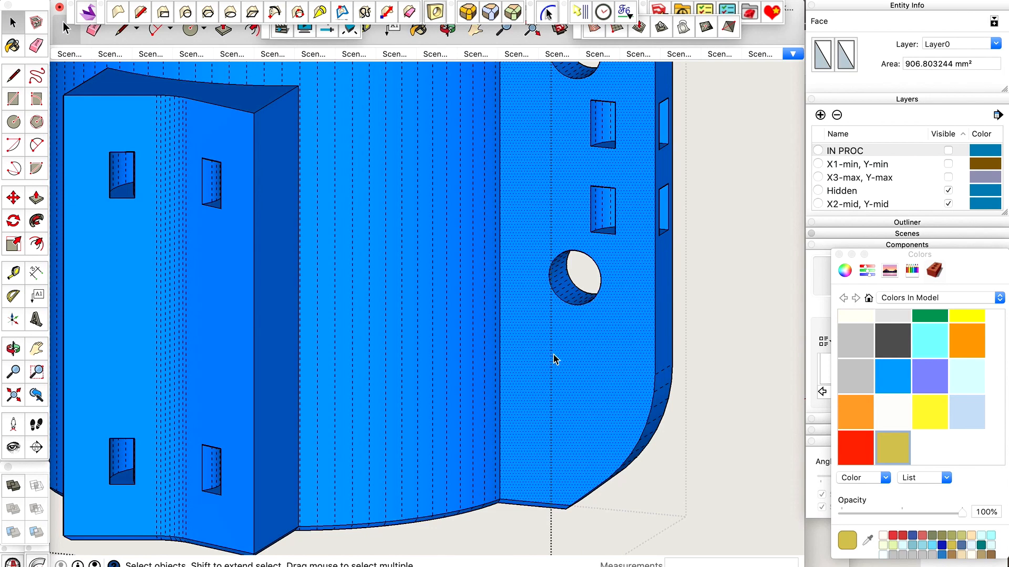
{"action": "key", "text": "super+c"}
{"action": "scroll", "coordinate": [560, 355], "scroll_direction": "down", "scroll_amount": 3}
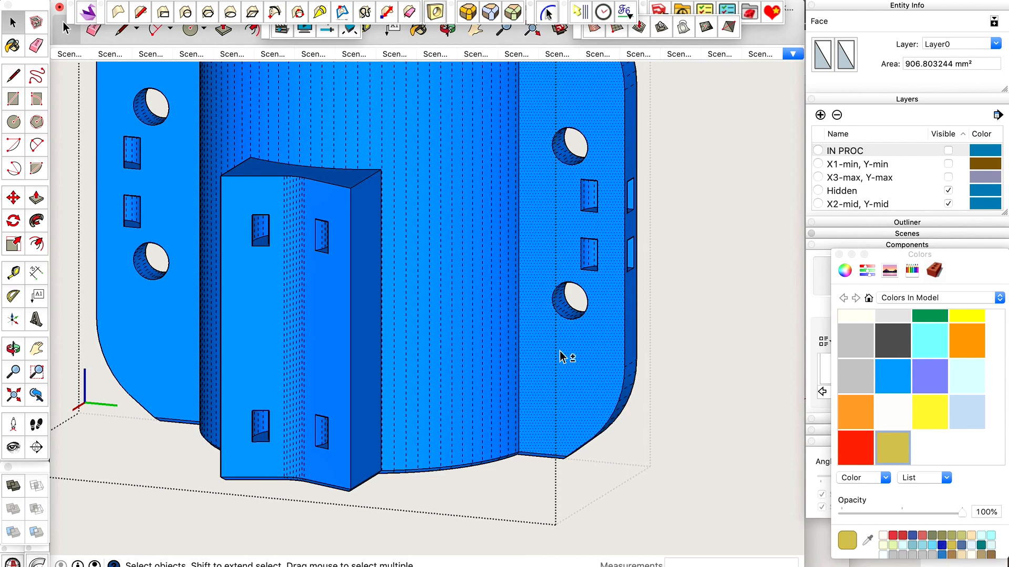
{"action": "key", "text": "super+shift+g"}
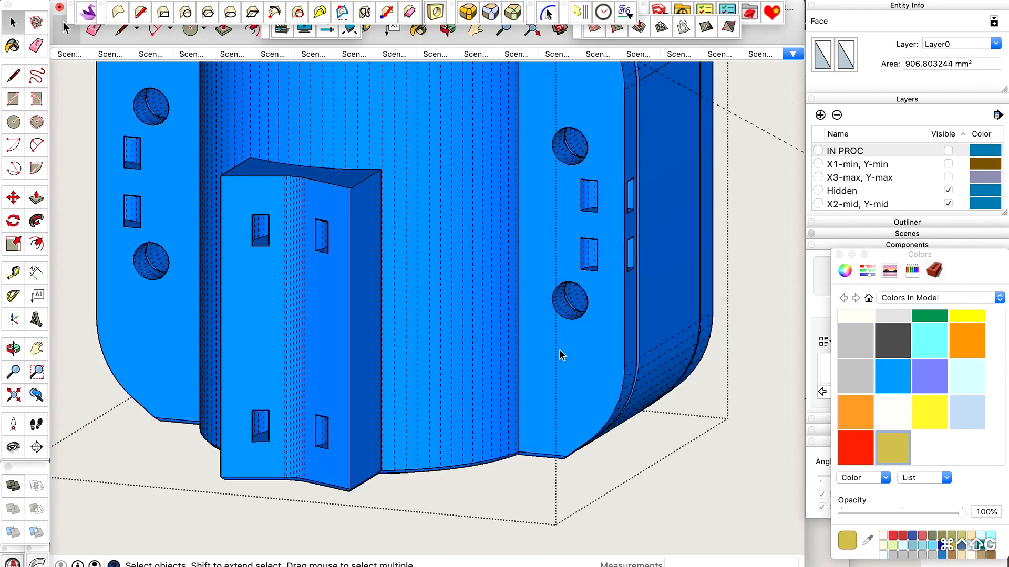
{"action": "key", "text": "super+ctrl+shift+g"}
{"action": "key", "text": "Escape"}
{"action": "scroll", "coordinate": [558, 320], "scroll_direction": "down", "scroll_amount": 1}
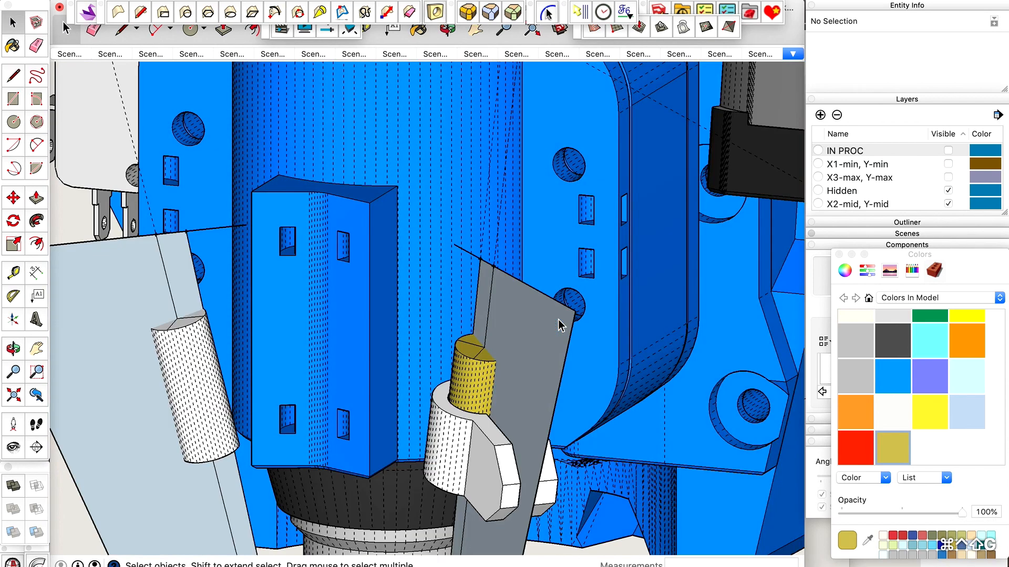
Open the white clamp holder's group and paste the copied housing face in place inside it.
{"action": "double_click", "coordinate": [490, 430]}
{"action": "double_click", "coordinate": [489, 429]}
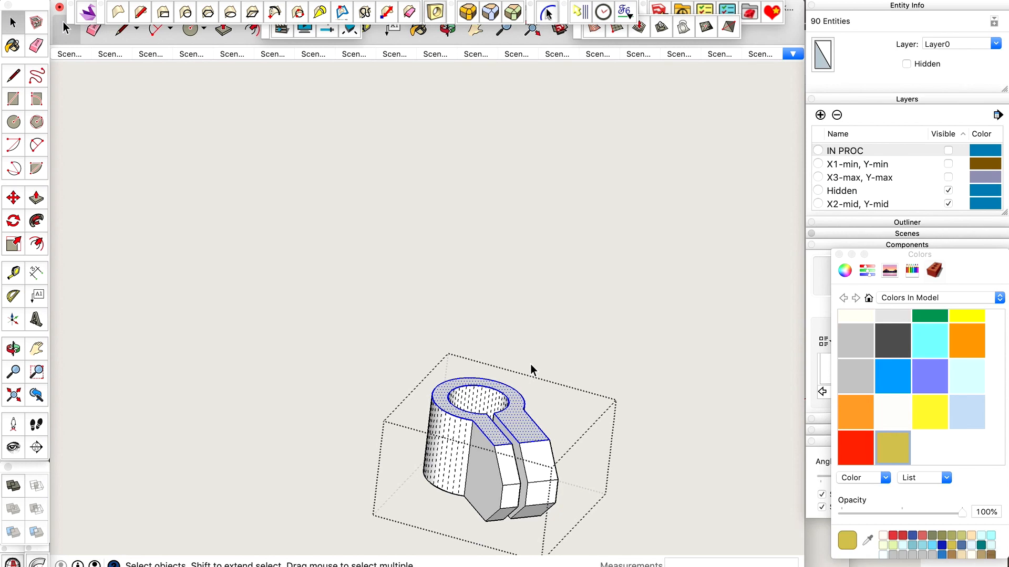
{"action": "key", "text": "shift+super+v"}
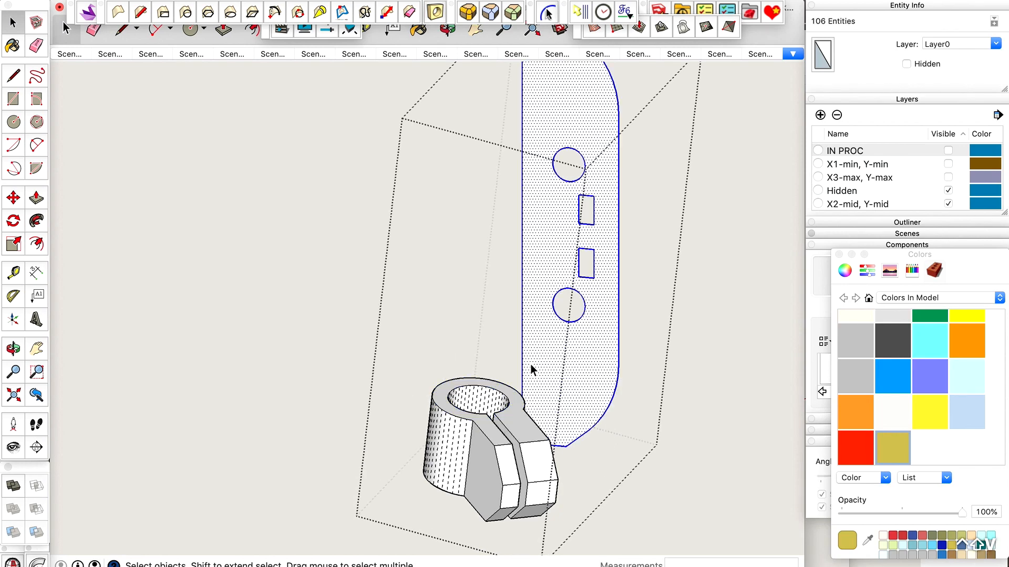
Try filling the pasted face's lower round hole with Eneroth Face Creator, and undo the fill.
{"action": "scroll", "coordinate": [596, 287], "scroll_direction": "up", "scroll_amount": 5}
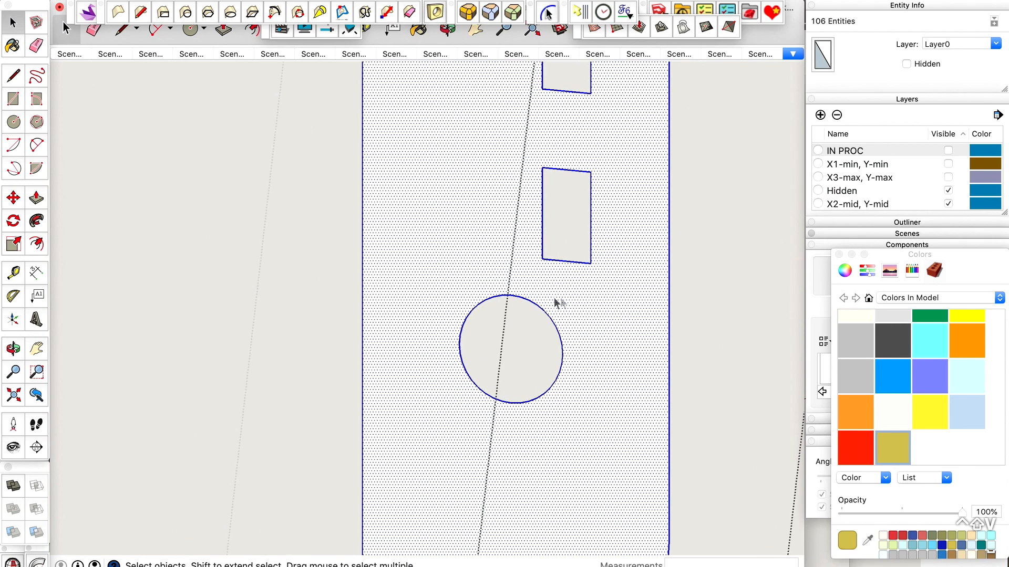
{"action": "scroll", "coordinate": [546, 299], "scroll_direction": "down", "scroll_amount": 5}
{"action": "mouse_move", "coordinate": [546, 299]}
{"action": "middle_mouse_down"}
{"action": "mouse_move", "coordinate": [537, 377]}
{"action": "mouse_move", "coordinate": [367, 418]}
{"action": "mouse_move", "coordinate": [505, 392]}
{"action": "mouse_move", "coordinate": [594, 326]}
{"action": "mouse_move", "coordinate": [597, 311]}
{"action": "middle_mouse_up"}
{"action": "scroll", "coordinate": [537, 377], "scroll_direction": "down", "scroll_amount": 6}
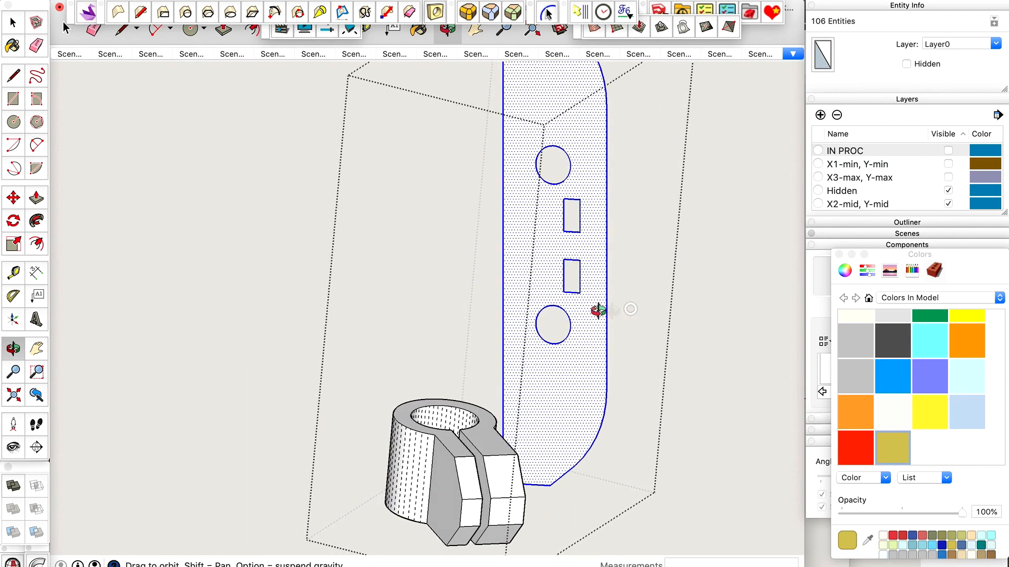
{"action": "scroll", "coordinate": [593, 307], "scroll_direction": "up", "scroll_amount": 10}
{"action": "key", "text": "space"}
{"action": "left_click", "coordinate": [512, 331]}
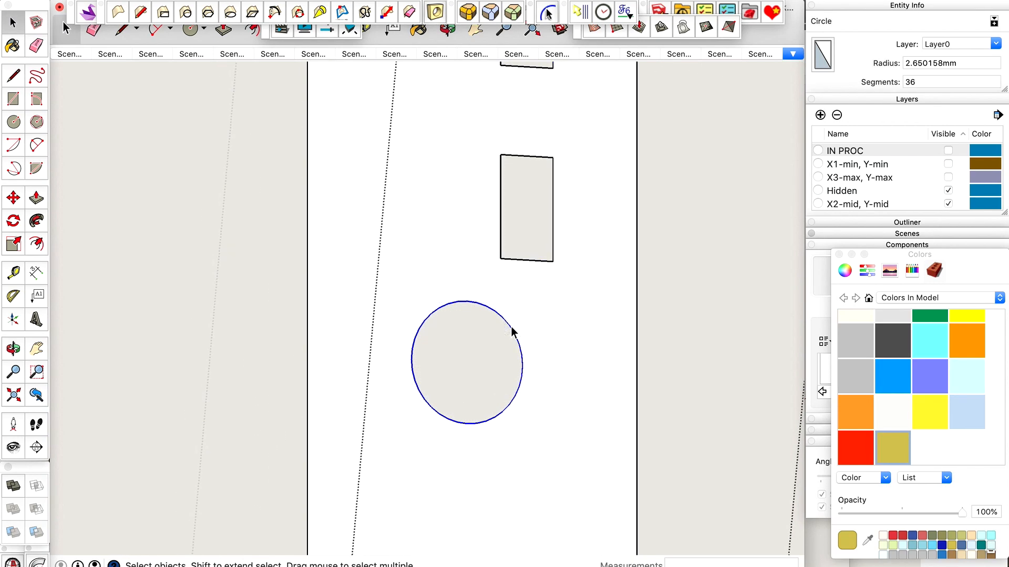
{"action": "left_click", "coordinate": [375, 0]}
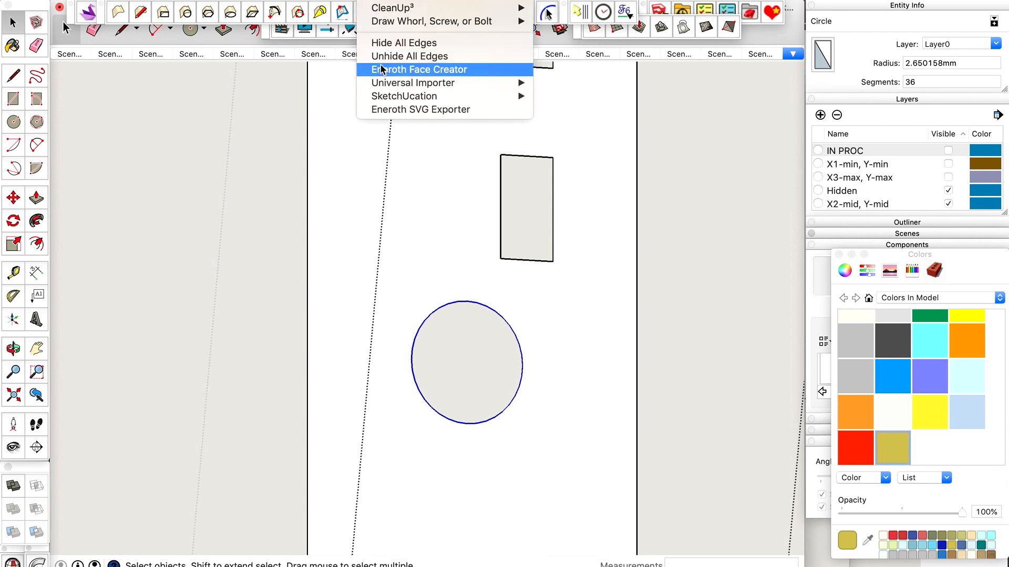
{"action": "left_click", "coordinate": [380, 0]}
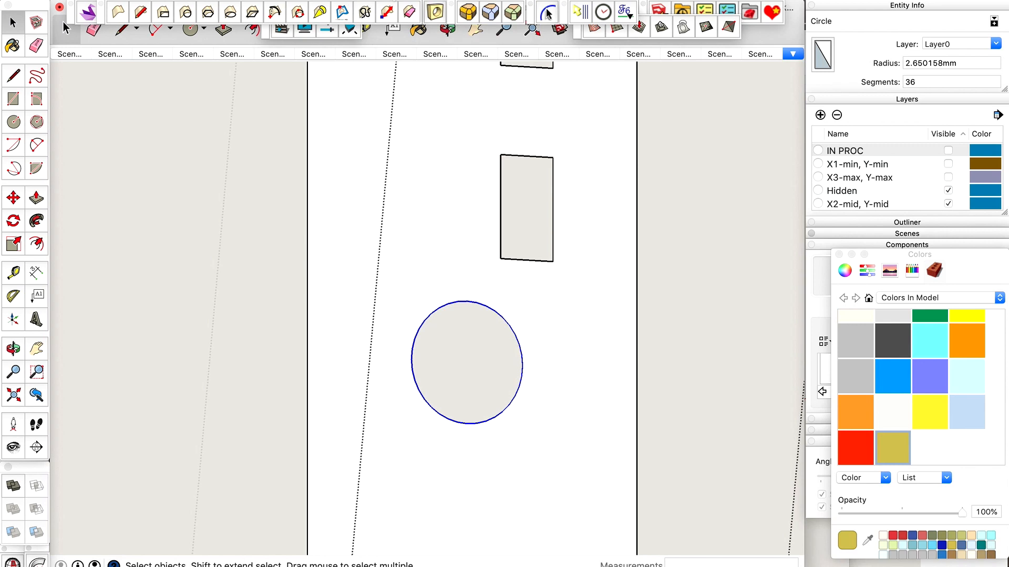
{"action": "key", "text": "ctrl+shift+f"}
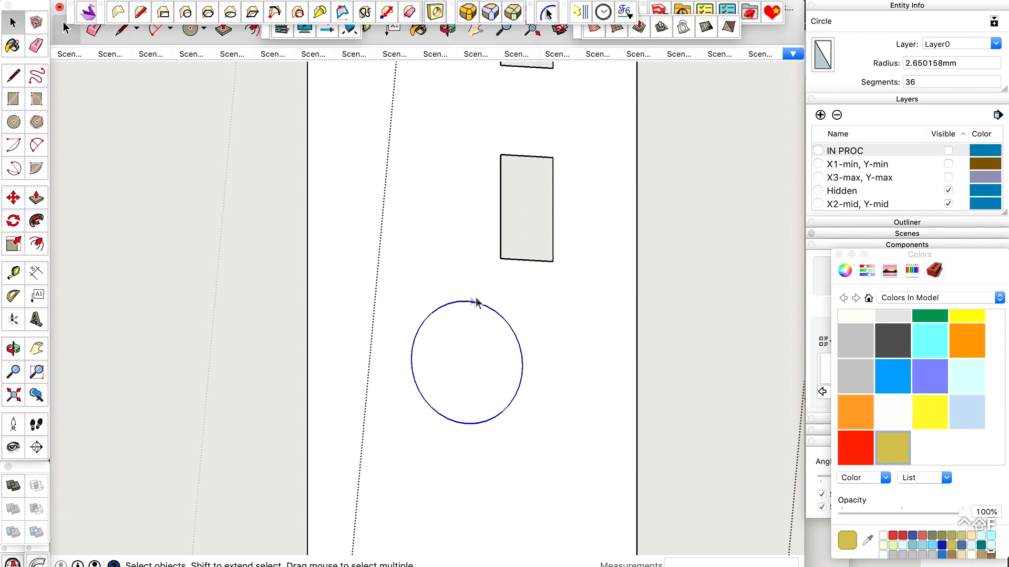
{"action": "key", "text": "super+z"}
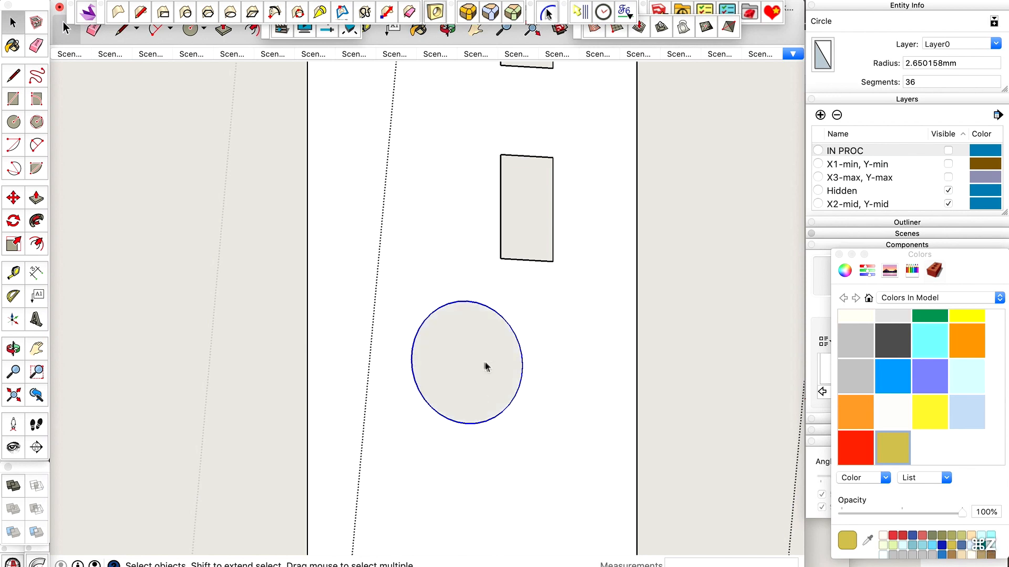
Try filling the rectangular slot just above the lower hole from its bottom edge, and undo that fill.
{"action": "left_click", "coordinate": [483, 363]}
{"action": "left_click", "coordinate": [494, 313]}
{"action": "left_click", "coordinate": [515, 259]}
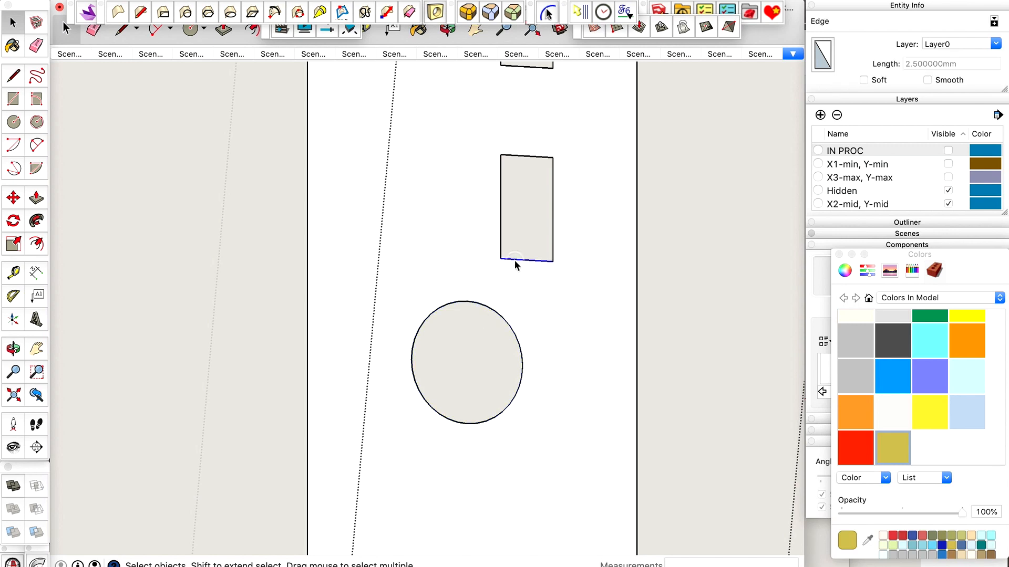
{"action": "key", "text": "ctrl+shift+f"}
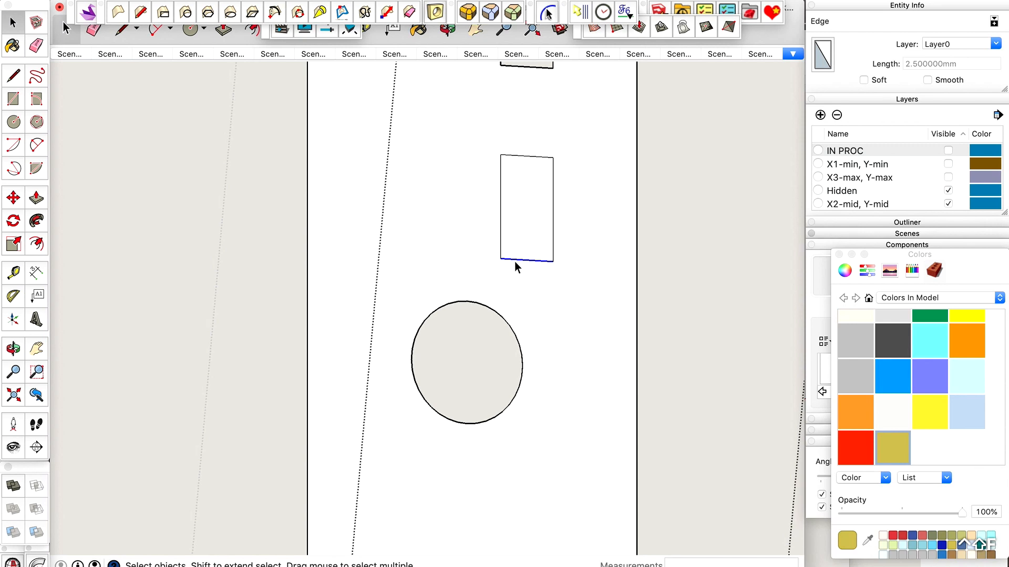
{"action": "key", "text": "super+z"}
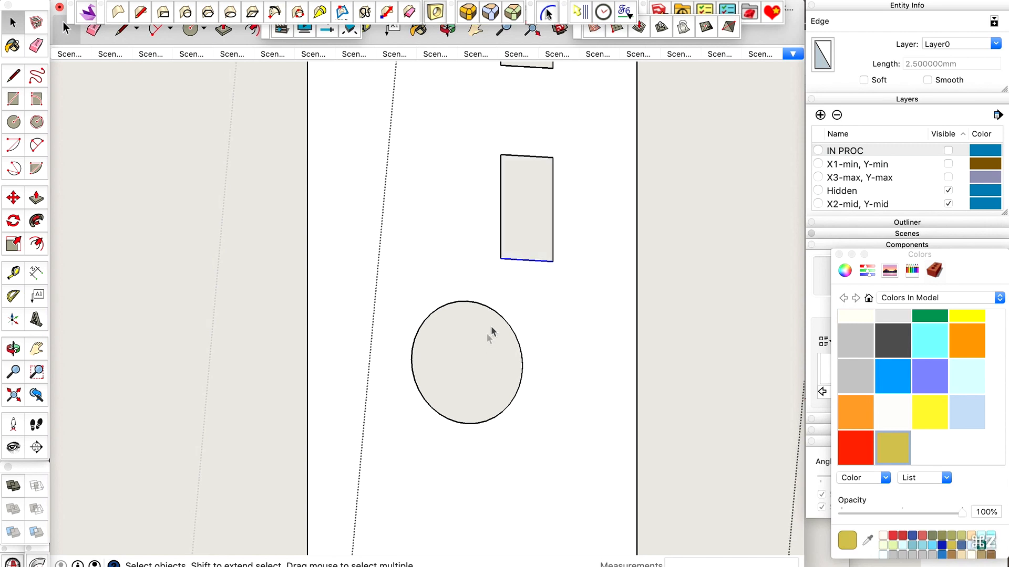
Fill the lower round hole with a face from its circle and select the new disc.
{"action": "left_click", "coordinate": [497, 317]}
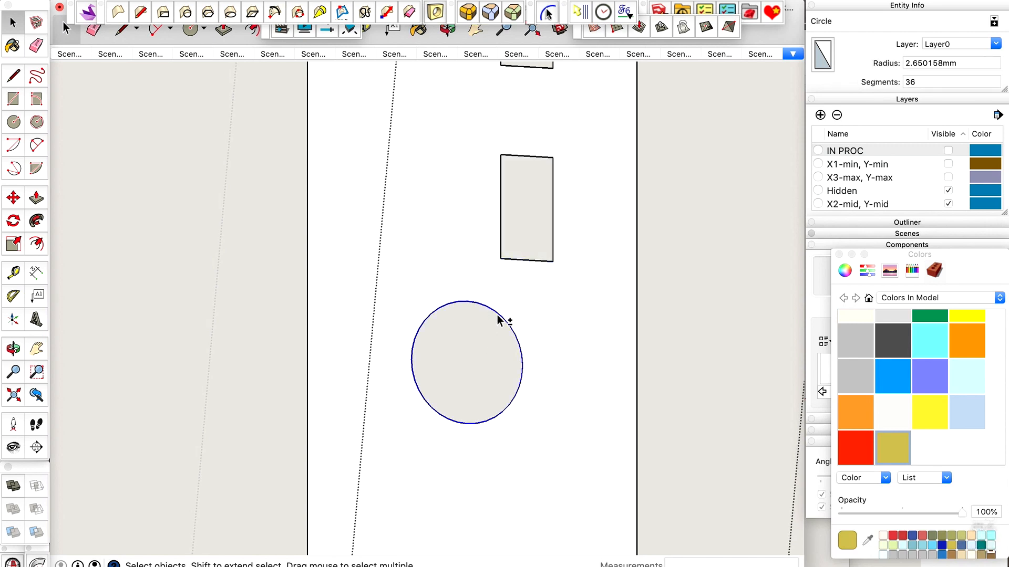
{"action": "key", "text": "ctrl+shift+f"}
{"action": "left_click", "coordinate": [490, 317]}
{"action": "scroll", "coordinate": [490, 317], "scroll_direction": "up", "scroll_amount": 3}
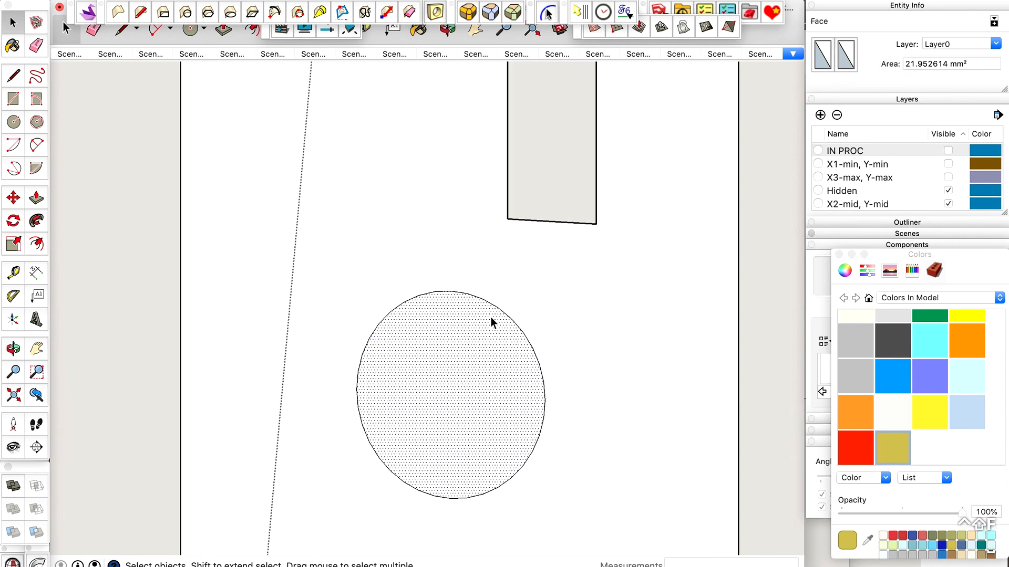
Offset the disc's edge outward about 2.12 mm to form a ring, and delete the inner disc to reopen the hole.
{"action": "key", "text": "f"}
{"action": "left_click", "coordinate": [486, 299]}
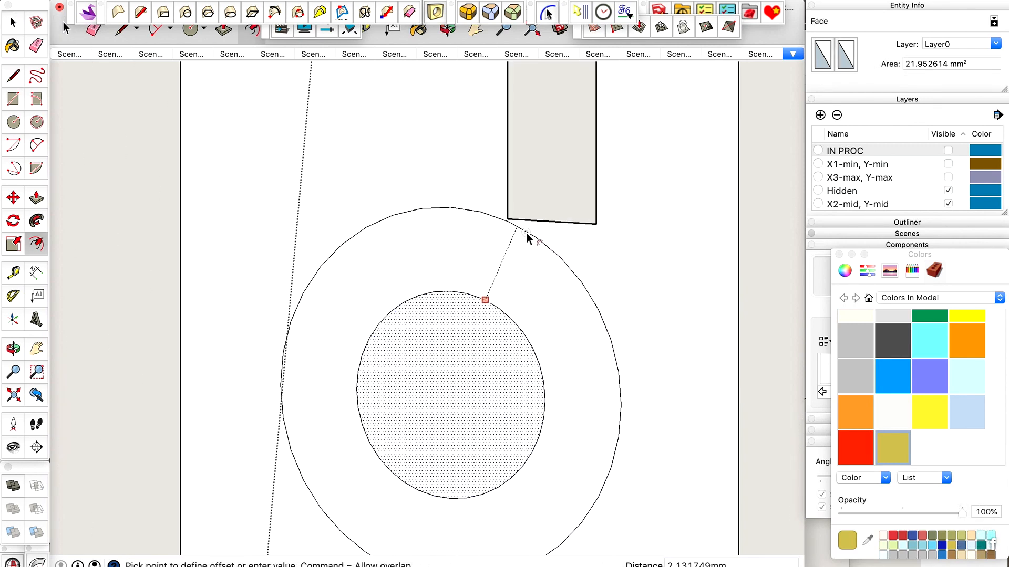
{"action": "left_click", "coordinate": [525, 233]}
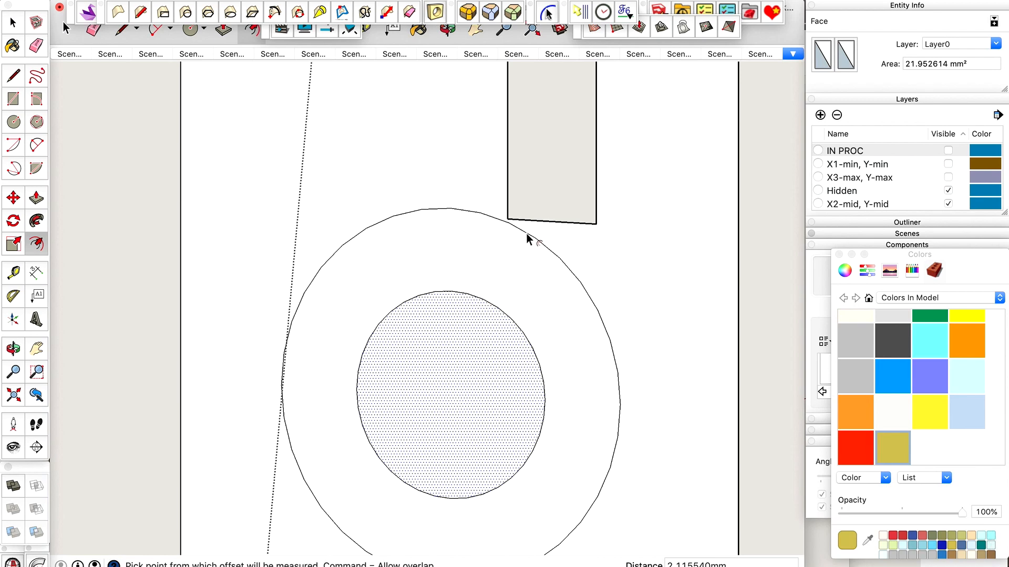
{"action": "scroll", "coordinate": [491, 250], "scroll_direction": "down", "scroll_amount": 3}
{"action": "key", "text": "space"}
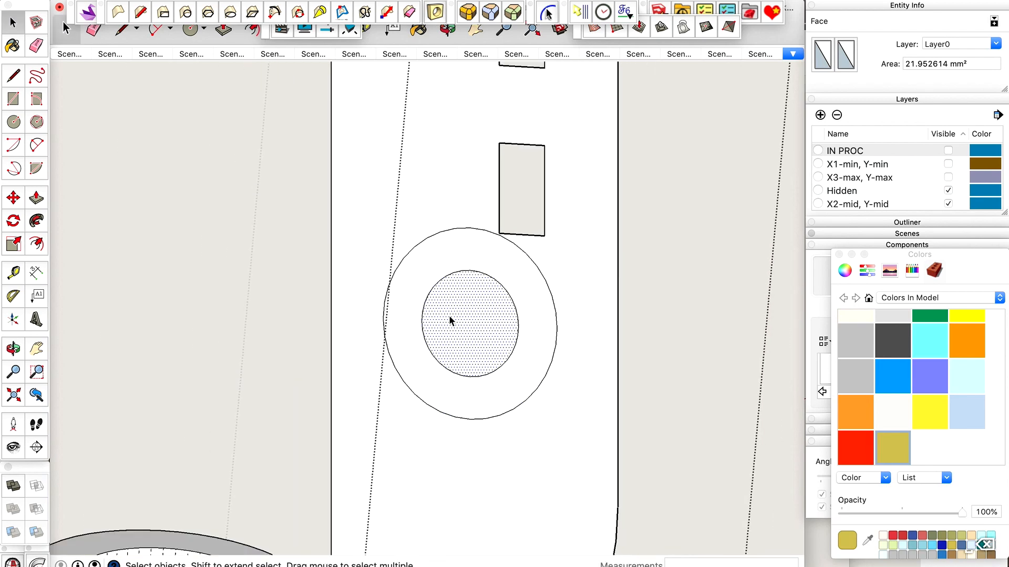
{"action": "key", "text": "Delete"}
Place a vertical guide about 2.84 mm from the plate's straight inner edge, tangent to the outer ring.
{"action": "scroll", "coordinate": [532, 266], "scroll_direction": "down", "scroll_amount": 5}
{"action": "scroll", "coordinate": [532, 351], "scroll_direction": "up", "scroll_amount": 5}
{"action": "middle_click_drag", "start_coordinate": [531, 351], "coordinate": [451, 336]}
{"action": "scroll", "coordinate": [451, 336], "scroll_direction": "up", "scroll_amount": 3}
{"action": "key", "text": "t"}
{"action": "left_click", "coordinate": [421, 290]}
{"action": "scroll", "coordinate": [444, 205], "scroll_direction": "up", "scroll_amount": 3}
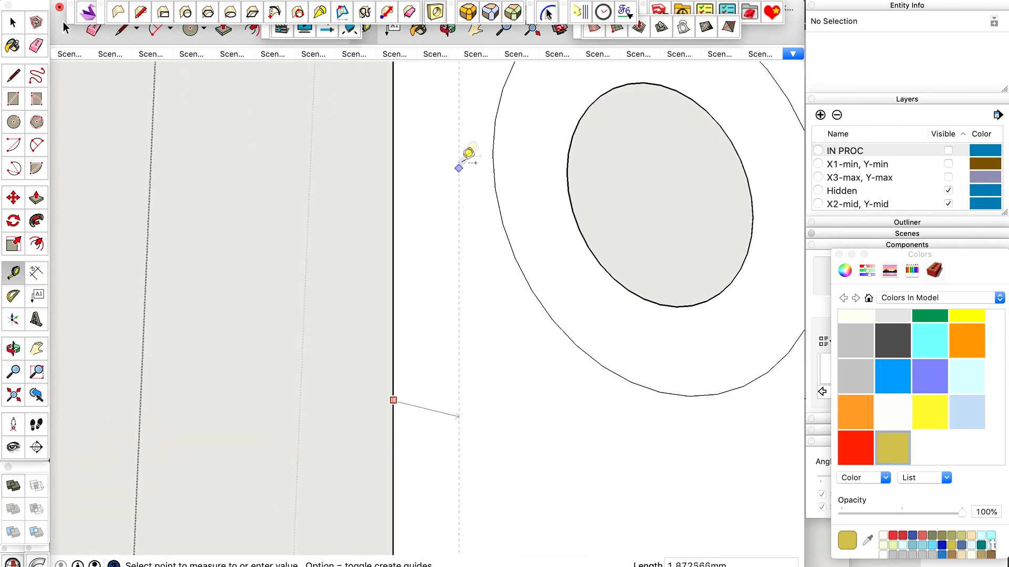
{"action": "left_click", "coordinate": [493, 153]}
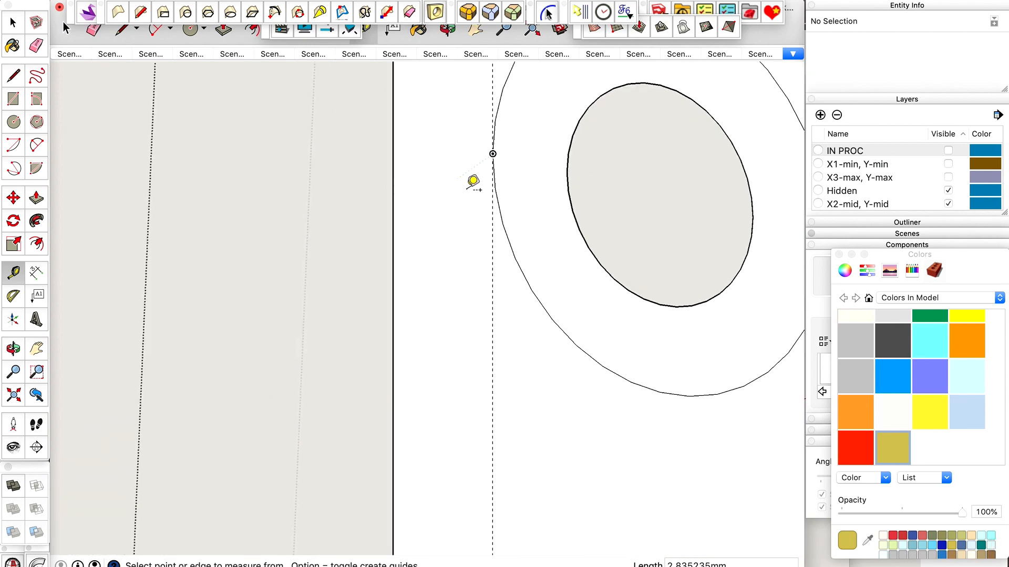
{"action": "scroll", "coordinate": [473, 184], "scroll_direction": "down", "scroll_amount": 5}
{"action": "key", "text": "space"}
Draw a vertical line about 22.23 mm long from the ring's tangent point down to the plate's bottom edge.
{"action": "scroll", "coordinate": [468, 197], "scroll_direction": "up", "scroll_amount": 2}
{"action": "key", "text": "l"}
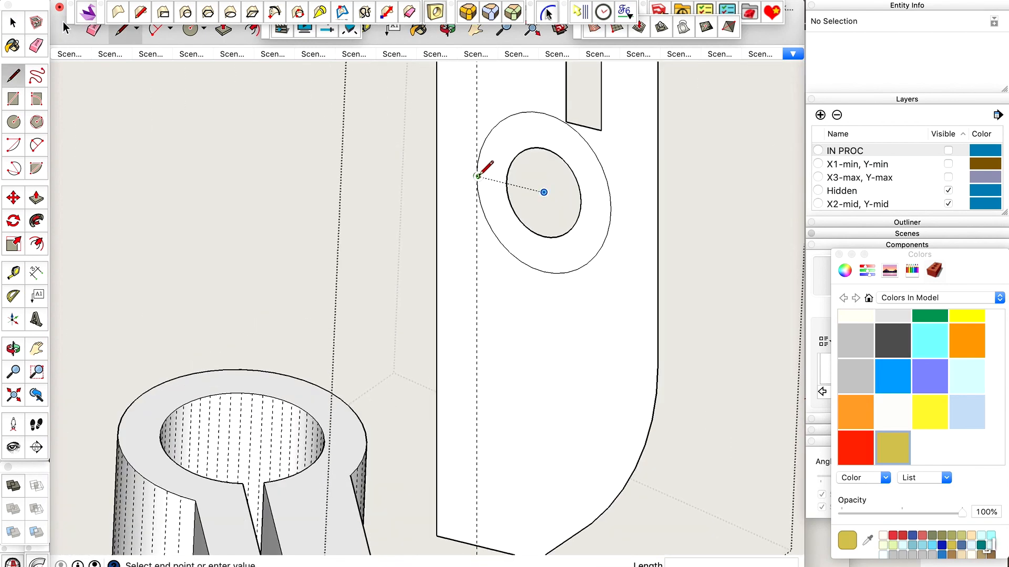
{"action": "scroll", "coordinate": [477, 176], "scroll_direction": "down", "scroll_amount": 2}
{"action": "left_click", "coordinate": [477, 405]}
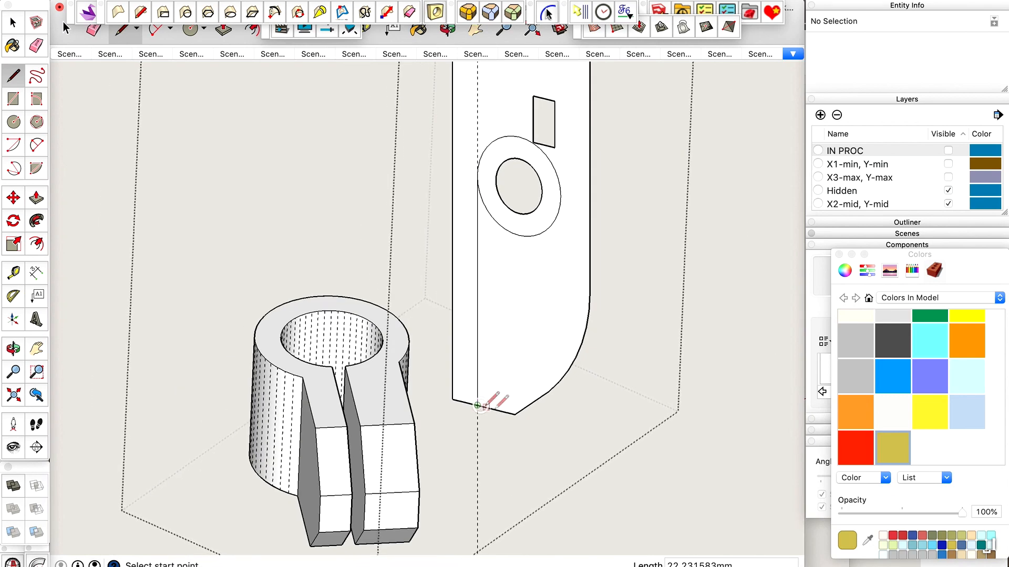
Extend the plate's bottom edge to beneath the ring's far side, and undo the trial vertical line up to the ring.
{"action": "left_click", "coordinate": [477, 405]}
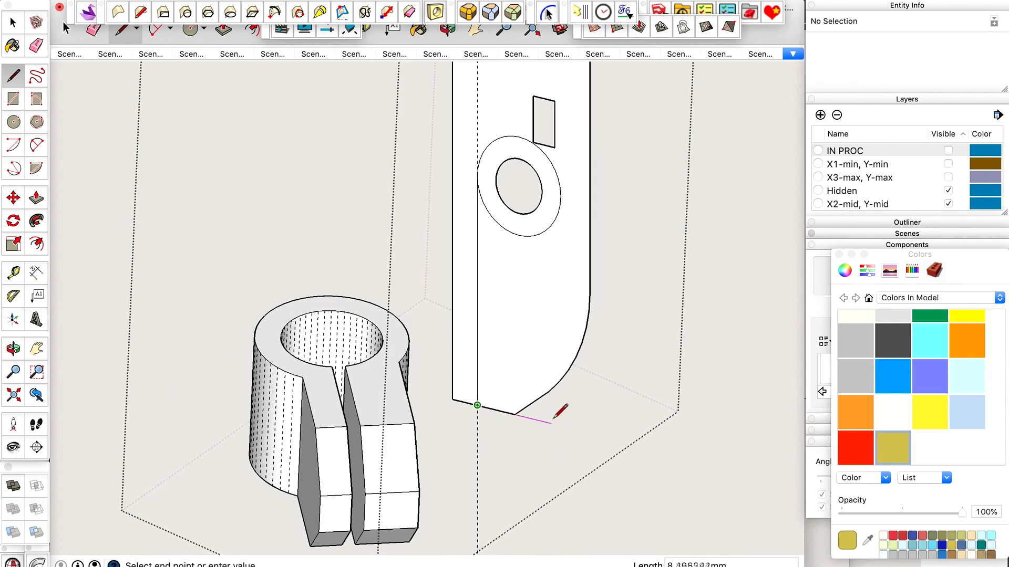
{"action": "left_click", "coordinate": [562, 196]}
{"action": "left_click", "coordinate": [562, 196]}
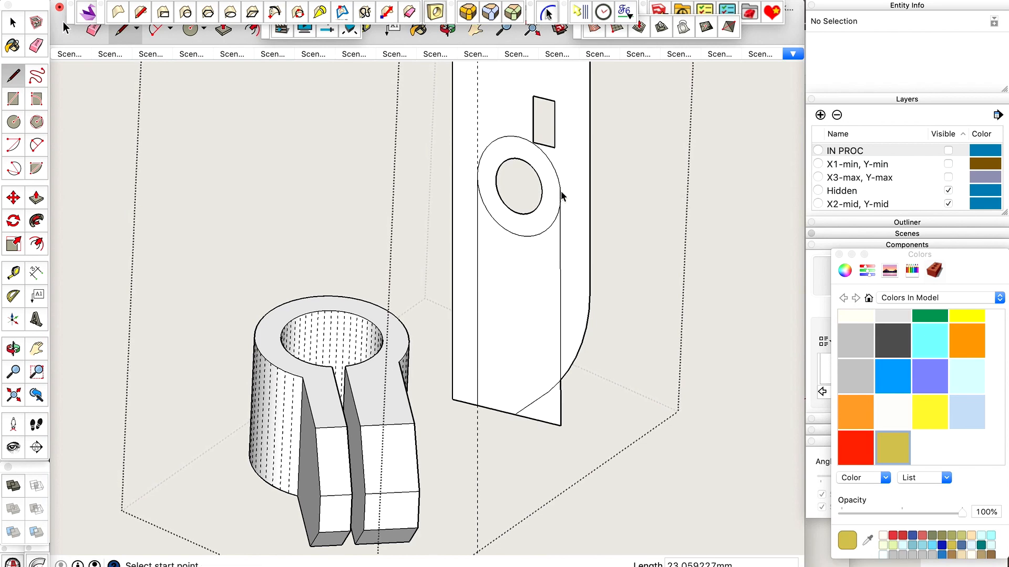
{"action": "key", "text": "space"}
{"action": "scroll", "coordinate": [562, 196], "scroll_direction": "up", "scroll_amount": 8}
{"action": "scroll", "coordinate": [572, 194], "scroll_direction": "down", "scroll_amount": 5}
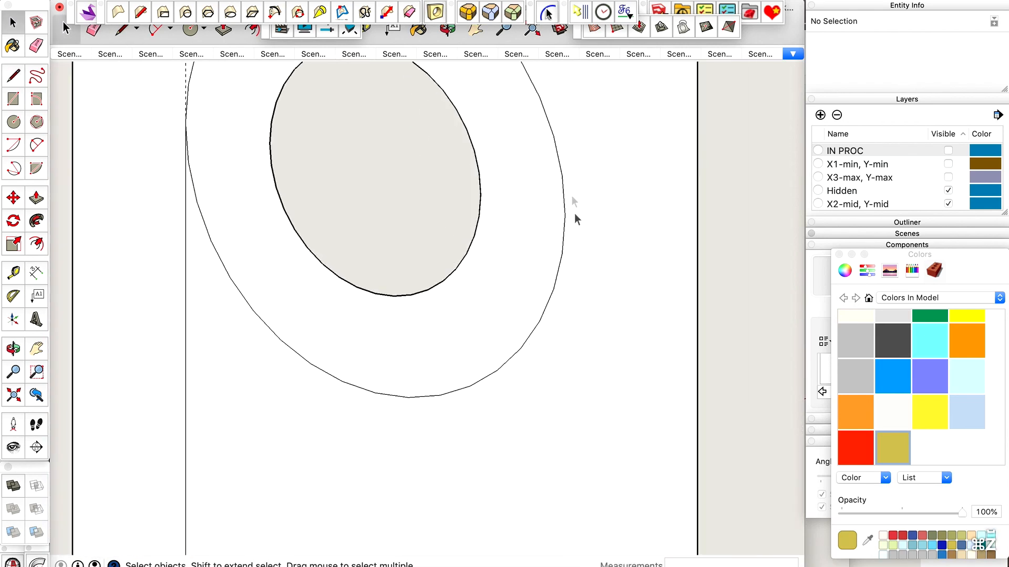
Place a second vertical guide parallel to the plate's opposite edge, tangent to the far side of the ring.
{"action": "key", "text": "t"}
{"action": "left_click", "coordinate": [672, 262]}
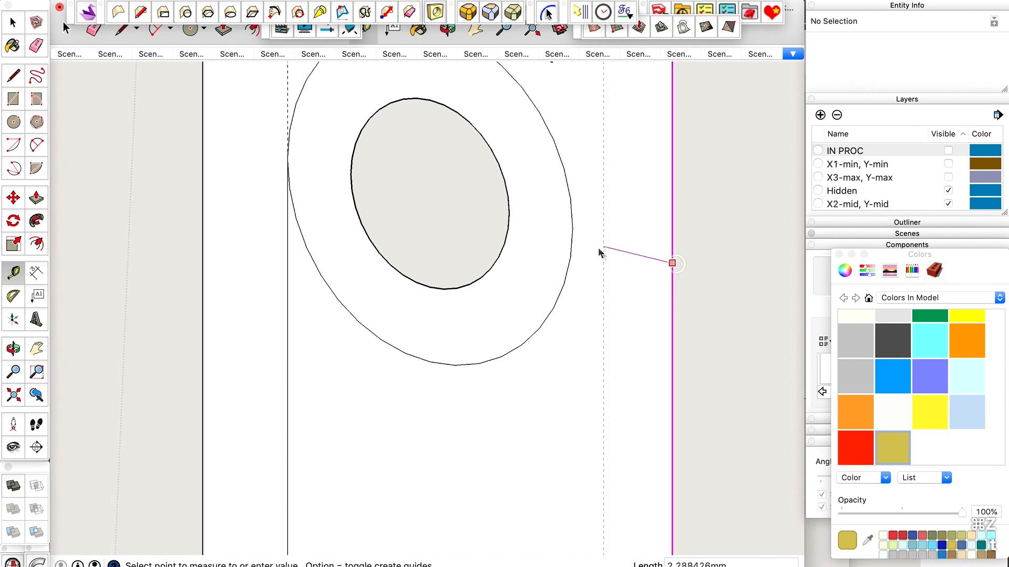
{"action": "scroll", "coordinate": [573, 226], "scroll_direction": "up", "scroll_amount": 5}
{"action": "left_click", "coordinate": [568, 244]}
{"action": "scroll", "coordinate": [568, 247], "scroll_direction": "down", "scroll_amount": 4}
Draw a vertical line about 22.23 mm long from the ring's far tangent point down to the extended bottom edge.
{"action": "key", "text": "l"}
{"action": "left_click", "coordinate": [568, 237]}
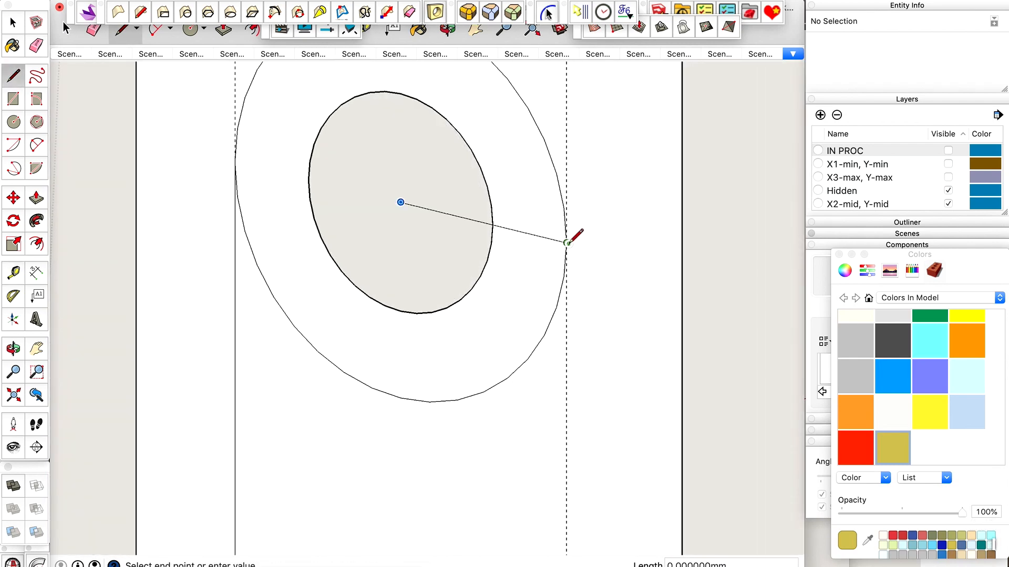
{"action": "scroll", "coordinate": [568, 237], "scroll_direction": "down", "scroll_amount": 5}
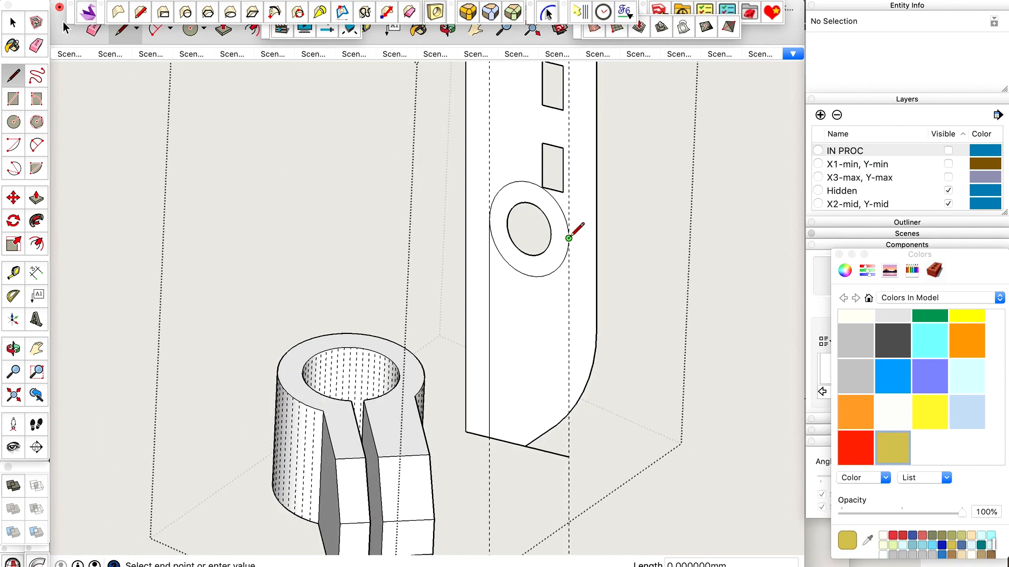
{"action": "left_click", "coordinate": [569, 456]}
Delete the plate's face surrounding the ring and the tab strip below it.
{"action": "scroll", "coordinate": [570, 456], "scroll_direction": "up", "scroll_amount": 2}
{"action": "key", "text": "space"}
{"action": "left_click", "coordinate": [576, 363]}
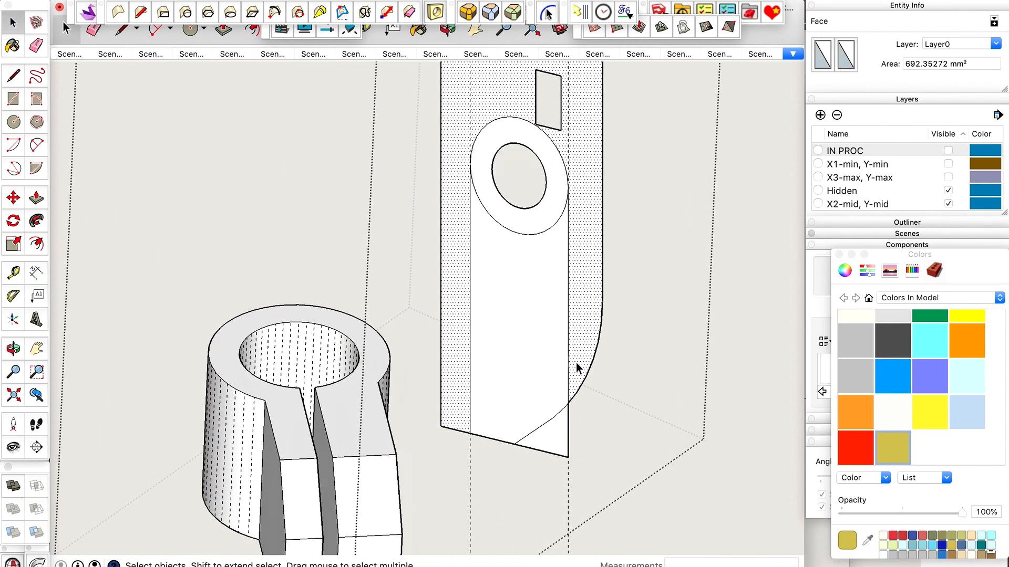
{"action": "scroll", "coordinate": [576, 363], "scroll_direction": "down", "scroll_amount": 4}
{"action": "key", "text": "BackSpace"}
Delete the leftover hole and slot outlines above the ring, including the short slot edge touching it.
{"action": "mouse_move", "coordinate": [589, 104]}
{"action": "left_mouse_down"}
{"action": "mouse_move", "coordinate": [518, 187]}
{"action": "mouse_move", "coordinate": [525, 235]}
{"action": "left_mouse_up"}
{"action": "key", "text": "BackSpace"}
{"action": "scroll", "coordinate": [570, 225], "scroll_direction": "up", "scroll_amount": 3}
{"action": "key", "text": "e"}
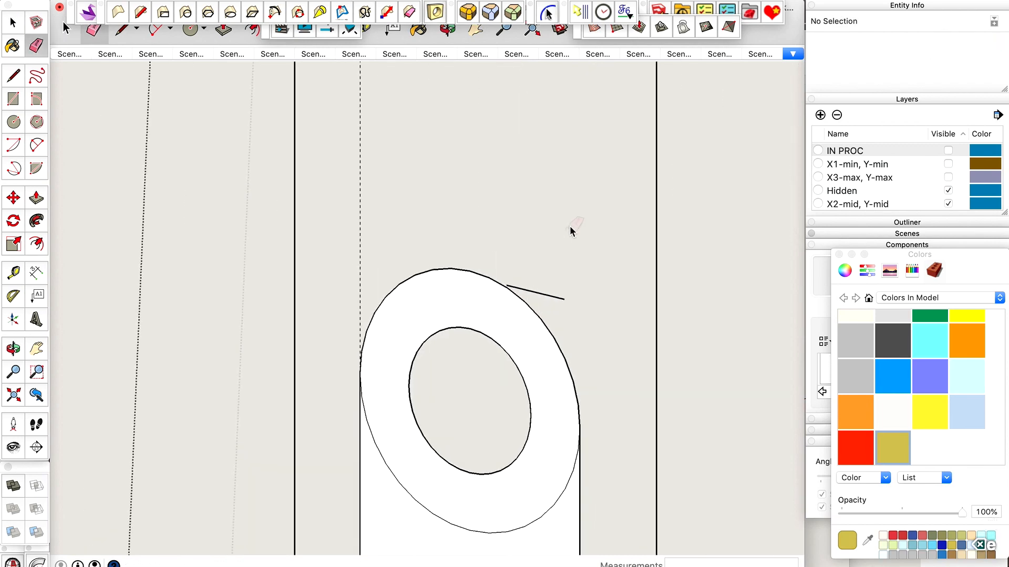
{"action": "left_click_drag", "start_coordinate": [549, 305], "coordinate": [549, 279]}
{"action": "scroll", "coordinate": [559, 261], "scroll_direction": "down", "scroll_amount": 6}
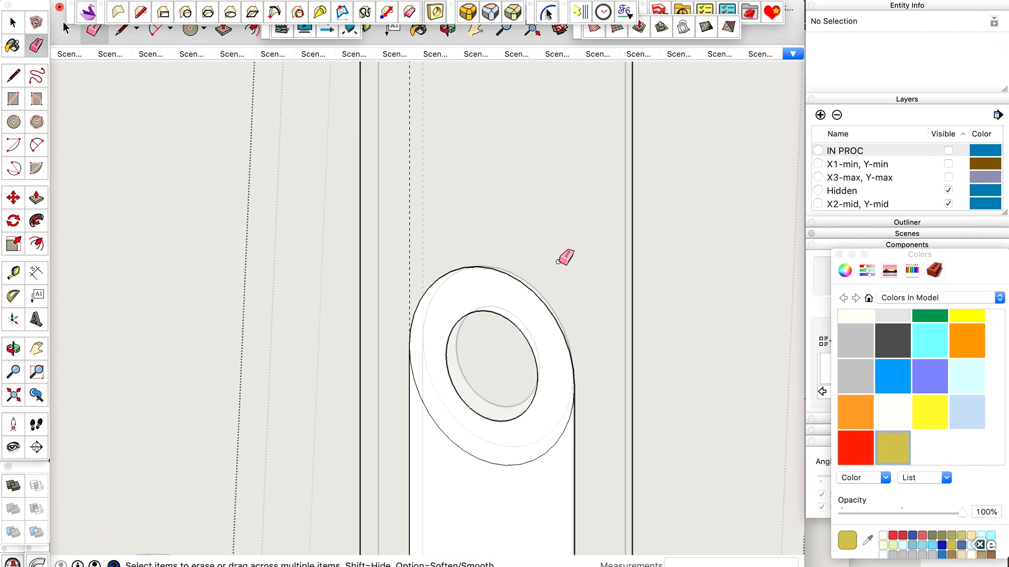
{"action": "key", "text": "space"}
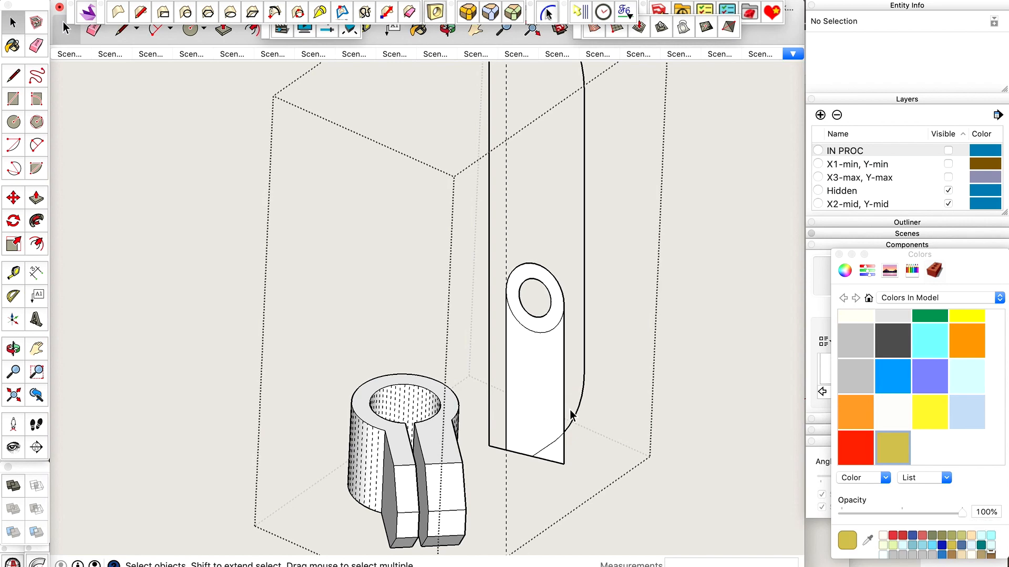
Try selecting the leftover plate outline around the tab with the Select Curve tool, and clear the selection.
{"action": "scroll", "coordinate": [571, 411], "scroll_direction": "down", "scroll_amount": 2}
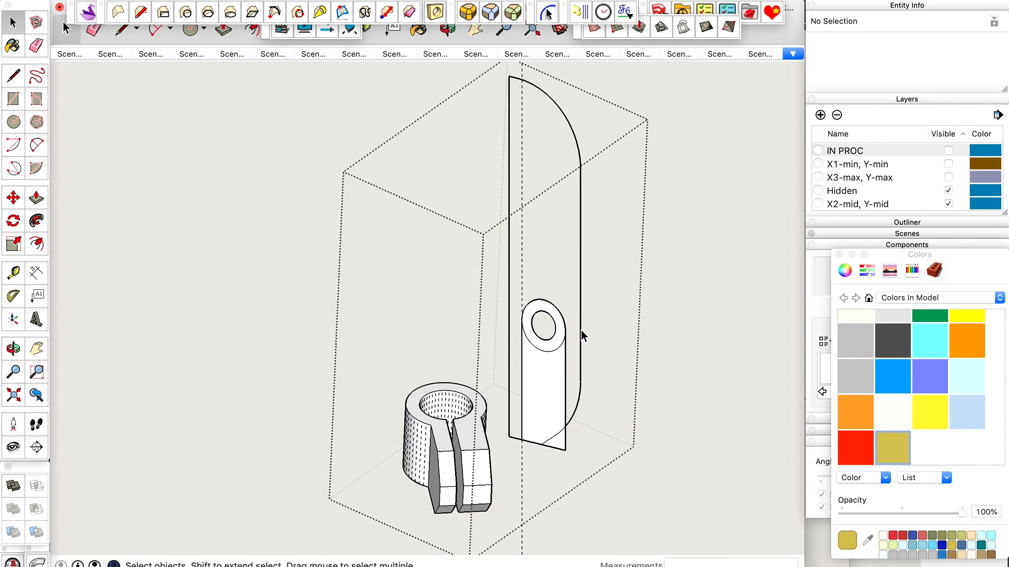
{"action": "left_click", "coordinate": [303, 2]}
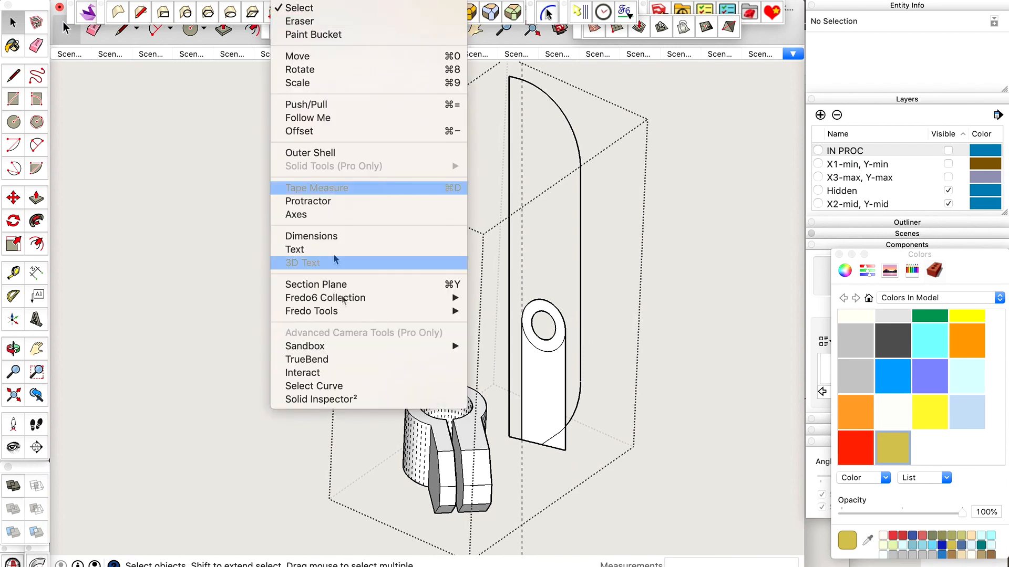
{"action": "left_click", "coordinate": [331, 387]}
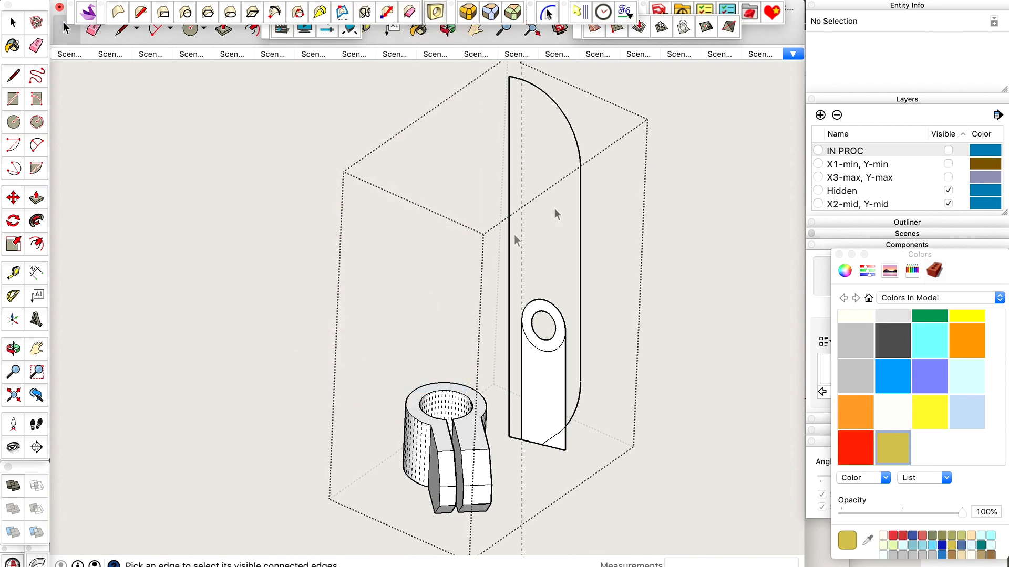
{"action": "left_click", "coordinate": [580, 200]}
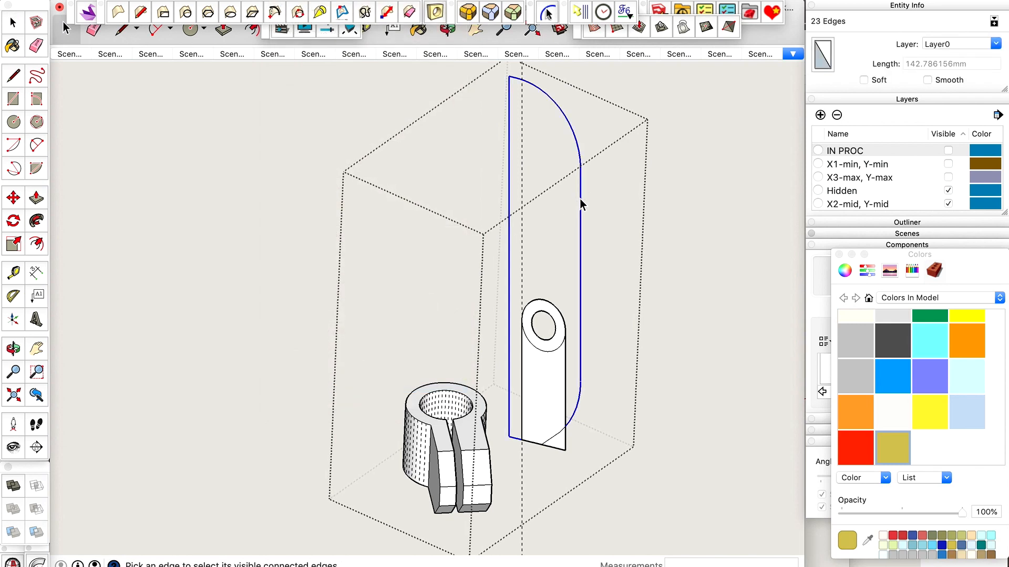
{"action": "left_click", "coordinate": [590, 194]}
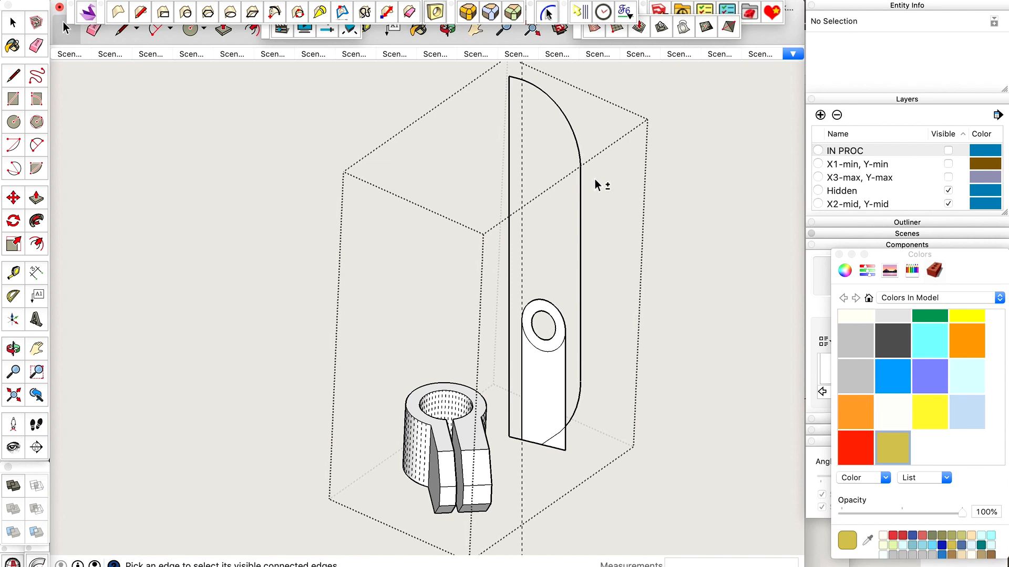
Delete the leftover plate outline around the tab and the curved edge crossing the tab's lower corner.
{"action": "left_click", "coordinate": [581, 184]}
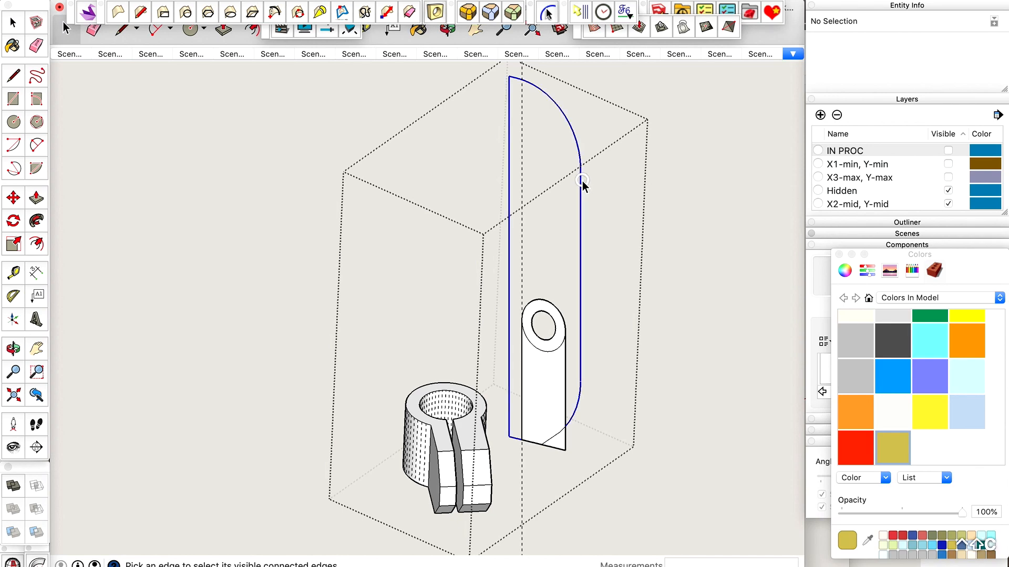
{"action": "key", "text": "Delete"}
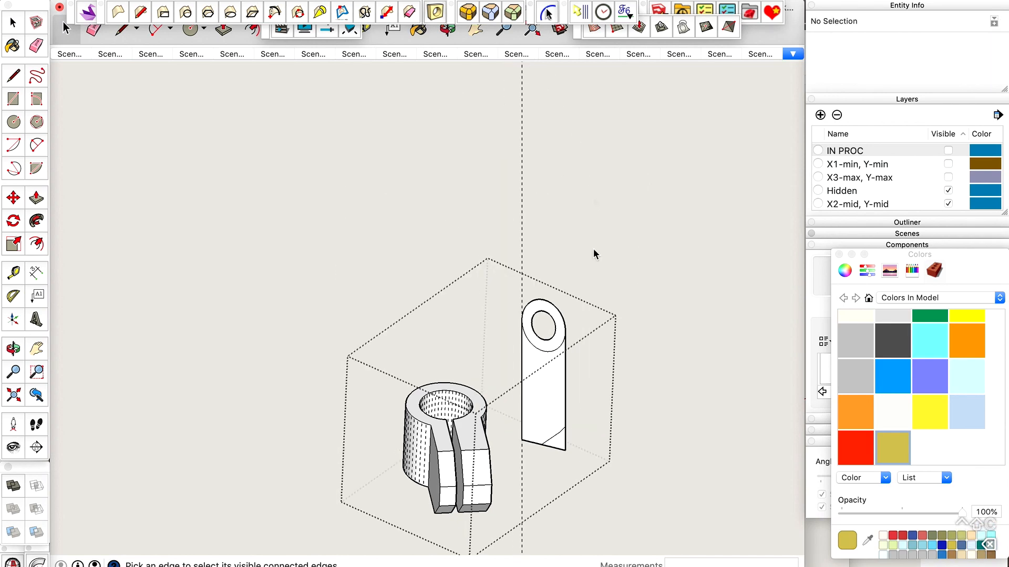
{"action": "scroll", "coordinate": [540, 475], "scroll_direction": "up", "scroll_amount": 5}
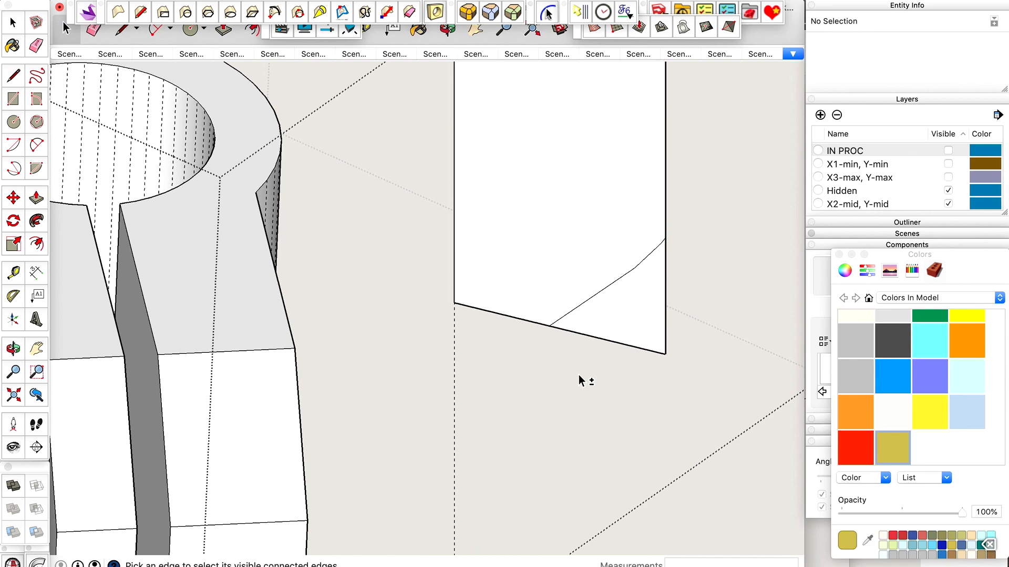
{"action": "left_click", "coordinate": [601, 291]}
{"action": "key", "text": "Delete"}
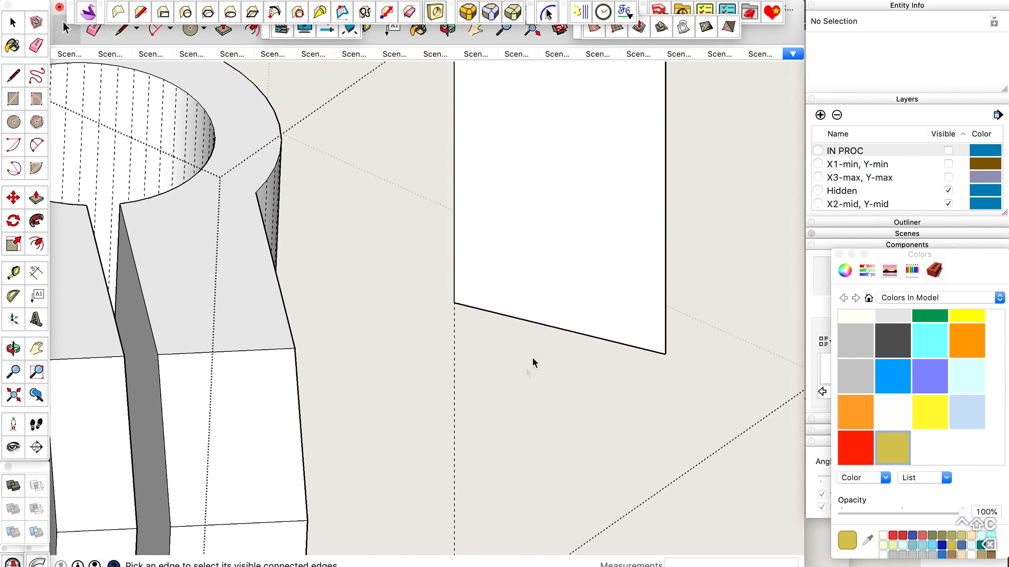
Delete the ring's lower arc to merge the ring and the strip into one tab face.
{"action": "scroll", "coordinate": [528, 367], "scroll_direction": "down", "scroll_amount": 5}
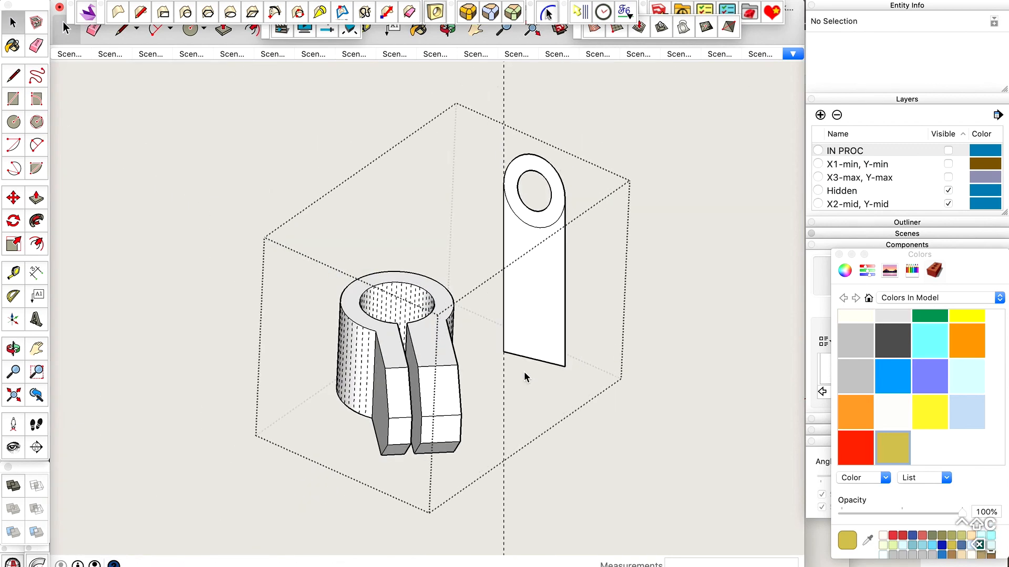
{"action": "left_click", "coordinate": [546, 227]}
{"action": "key", "text": "Delete"}
Try to extrude the tab face toward the clamp with Push/Pull.
{"action": "left_click", "coordinate": [531, 270]}
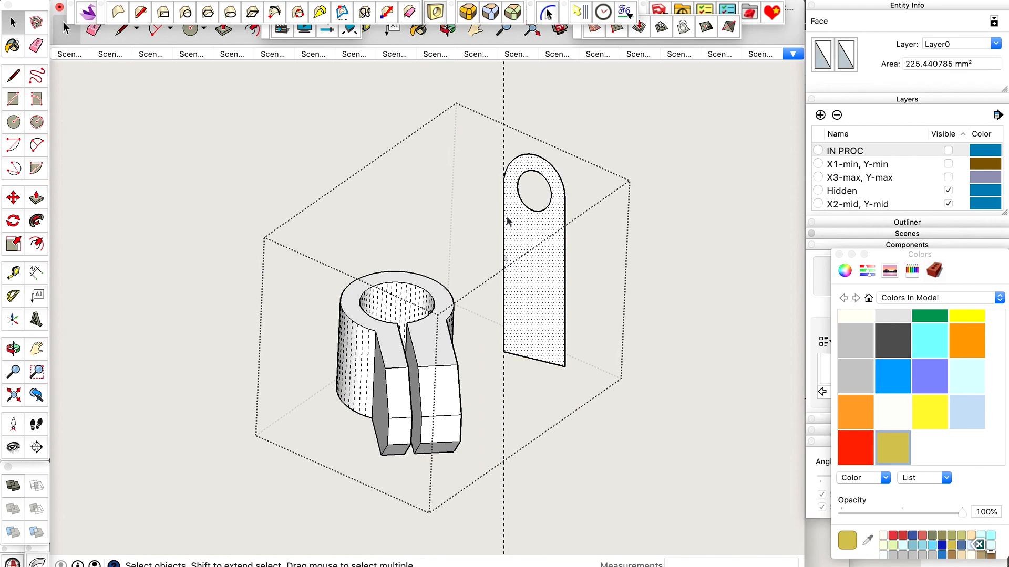
{"action": "scroll", "coordinate": [540, 312], "scroll_direction": "down", "scroll_amount": 2}
{"action": "key", "text": "p"}
{"action": "mouse_move", "coordinate": [540, 314]}
{"action": "left_mouse_down"}
{"action": "mouse_move", "coordinate": [513, 341]}
{"action": "mouse_move", "coordinate": [500, 330]}
{"action": "mouse_move", "coordinate": [452, 338]}
{"action": "mouse_move", "coordinate": [448, 351]}
{"action": "mouse_move", "coordinate": [437, 344]}
{"action": "mouse_move", "coordinate": [501, 348]}
{"action": "left_mouse_up"}
{"action": "scroll", "coordinate": [447, 351], "scroll_direction": "up", "scroll_amount": 5}
{"action": "key", "text": "o"}
{"action": "scroll", "coordinate": [538, 401], "scroll_direction": "up", "scroll_amount": 4}
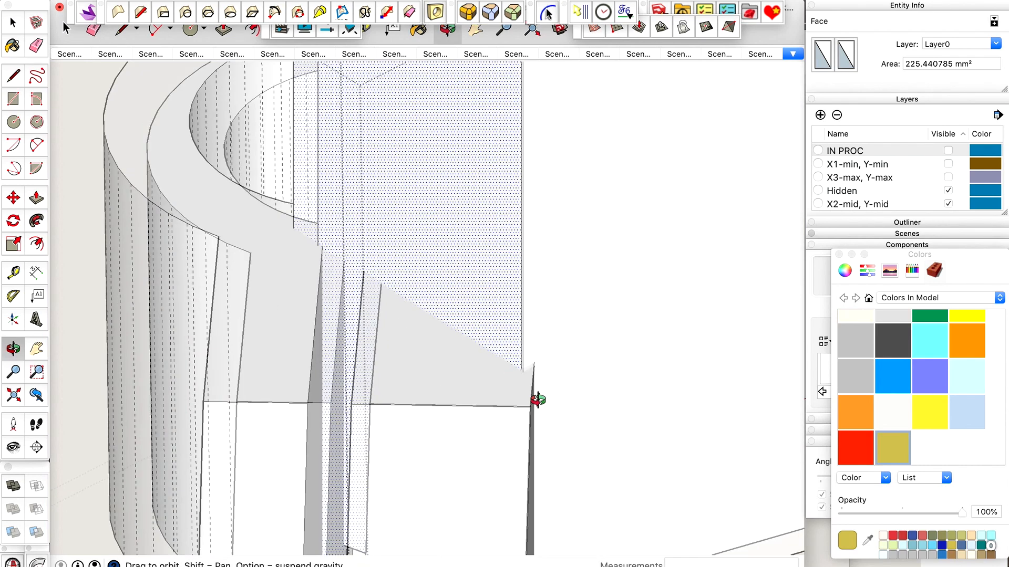
{"action": "scroll", "coordinate": [528, 372], "scroll_direction": "up", "scroll_amount": 7}
{"action": "scroll", "coordinate": [528, 372], "scroll_direction": "down", "scroll_amount": 2}
Try adjusting the tab's extrusion against the clamp lug, inspect it from several sides, and undo the extrusion.
{"action": "key", "text": "p"}
{"action": "left_click_drag", "start_coordinate": [500, 333], "coordinate": [544, 320]}
{"action": "key", "text": "space"}
{"action": "scroll", "coordinate": [538, 390], "scroll_direction": "down", "scroll_amount": 3}
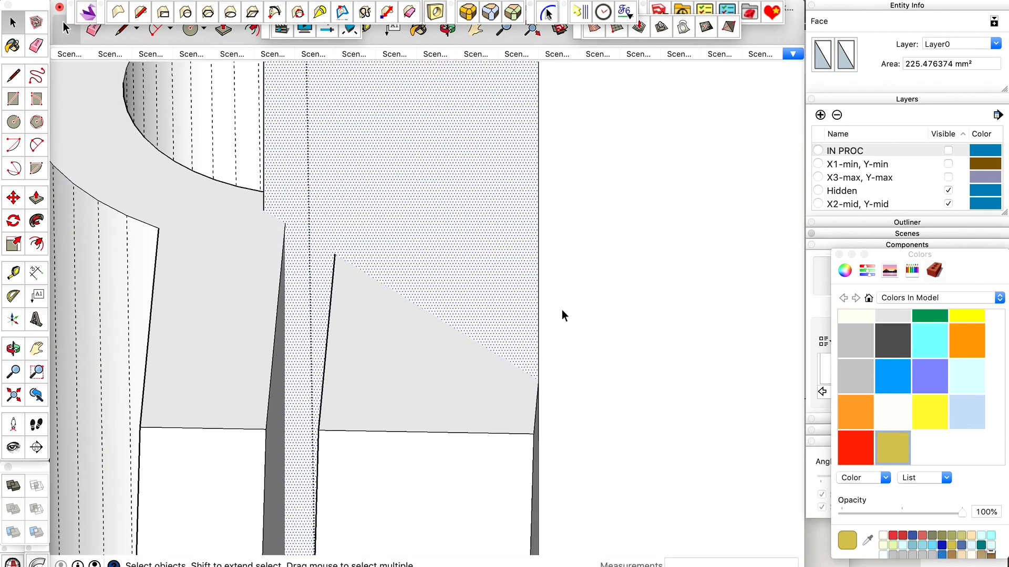
{"action": "scroll", "coordinate": [562, 316], "scroll_direction": "down", "scroll_amount": 5}
{"action": "middle_click_drag", "start_coordinate": [512, 320], "coordinate": [423, 351]}
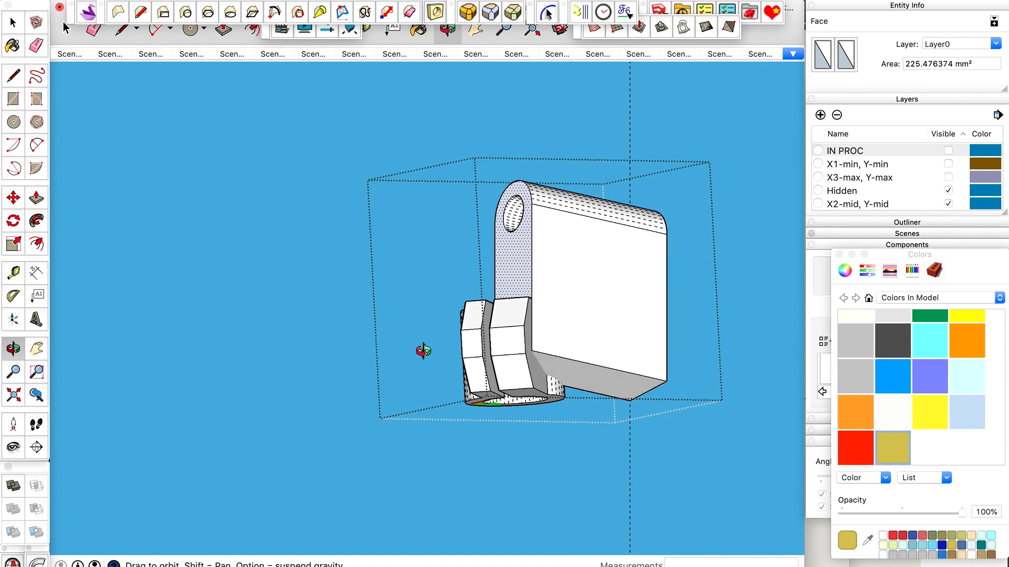
{"action": "scroll", "coordinate": [607, 373], "scroll_direction": "up", "scroll_amount": 4}
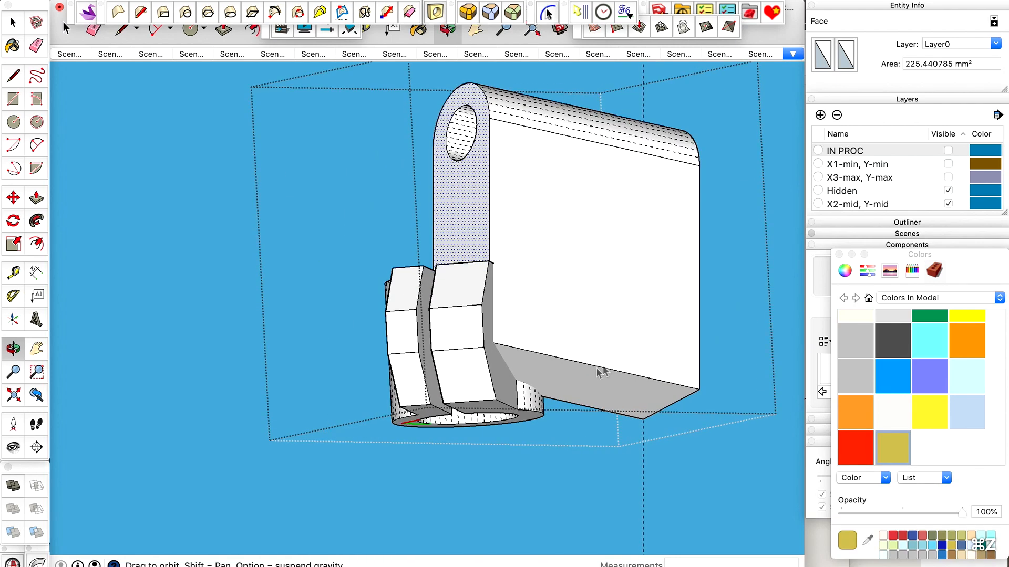
{"action": "scroll", "coordinate": [557, 381], "scroll_direction": "down", "scroll_amount": 4}
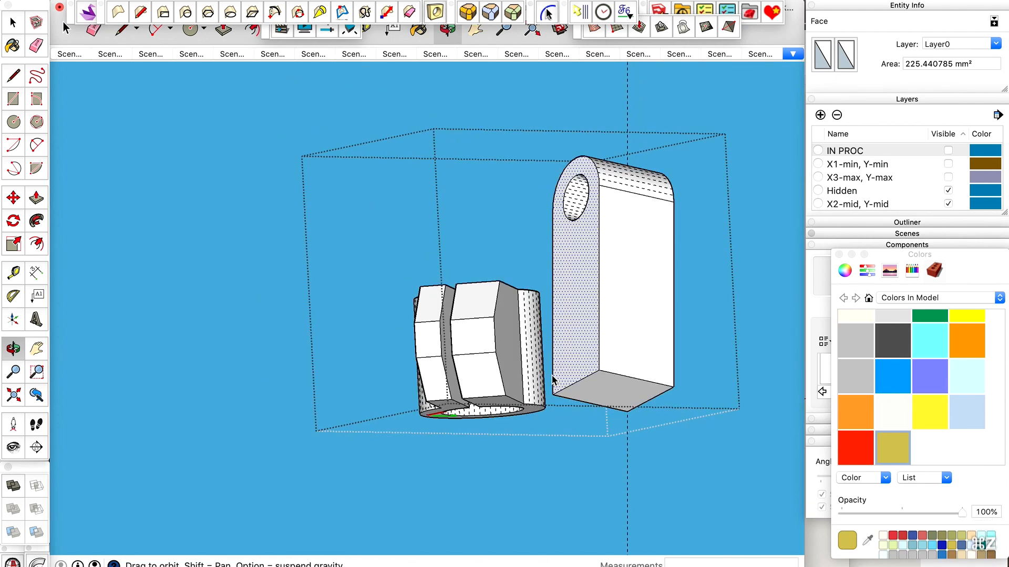
{"action": "key", "text": "super+z"}
Offset the clamp's bottom face outline outward until it reaches past the tab's lower end.
{"action": "left_click_drag", "start_coordinate": [563, 409], "coordinate": [514, 462]}
{"action": "scroll", "coordinate": [514, 443], "scroll_direction": "up", "scroll_amount": 5}
{"action": "key", "text": "space"}
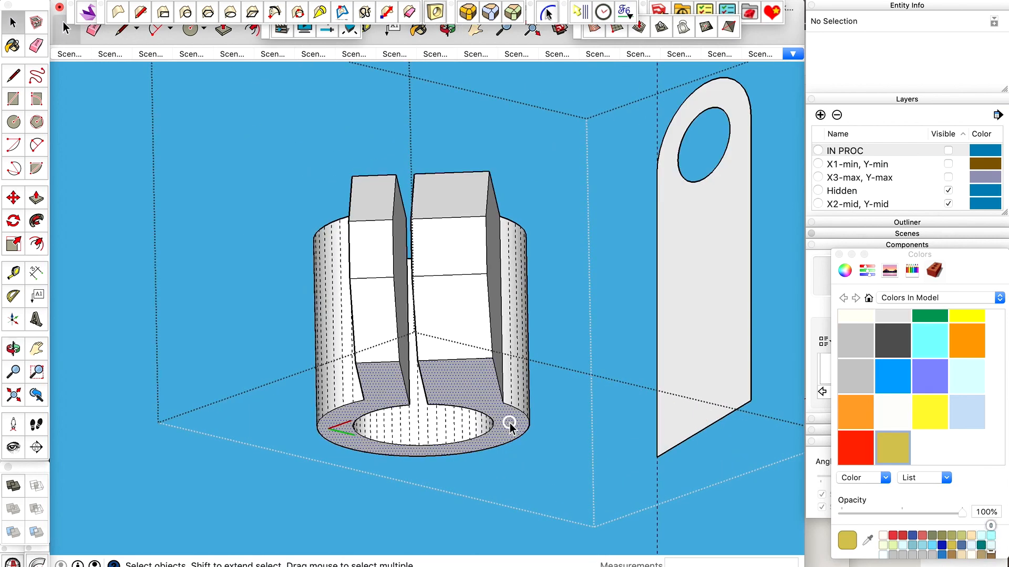
{"action": "left_click", "coordinate": [510, 423]}
{"action": "key", "text": "f"}
{"action": "left_click", "coordinate": [521, 429]}
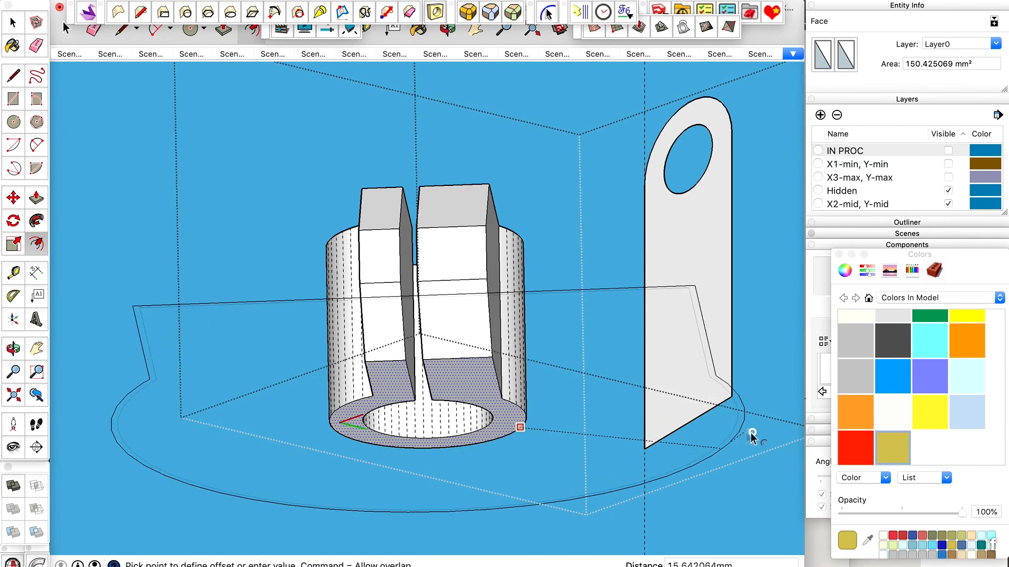
{"action": "left_click", "coordinate": [766, 438]}
{"action": "key", "text": "space"}
Draw a vertical line about 1.33 mm long at the tab's lower corner and a slanted line back to where its bottom edge meets the offset face.
{"action": "scroll", "coordinate": [626, 380], "scroll_direction": "down", "scroll_amount": 4}
{"action": "middle_click_drag", "start_coordinate": [626, 380], "coordinate": [685, 376]}
{"action": "scroll", "coordinate": [673, 355], "scroll_direction": "up", "scroll_amount": 6}
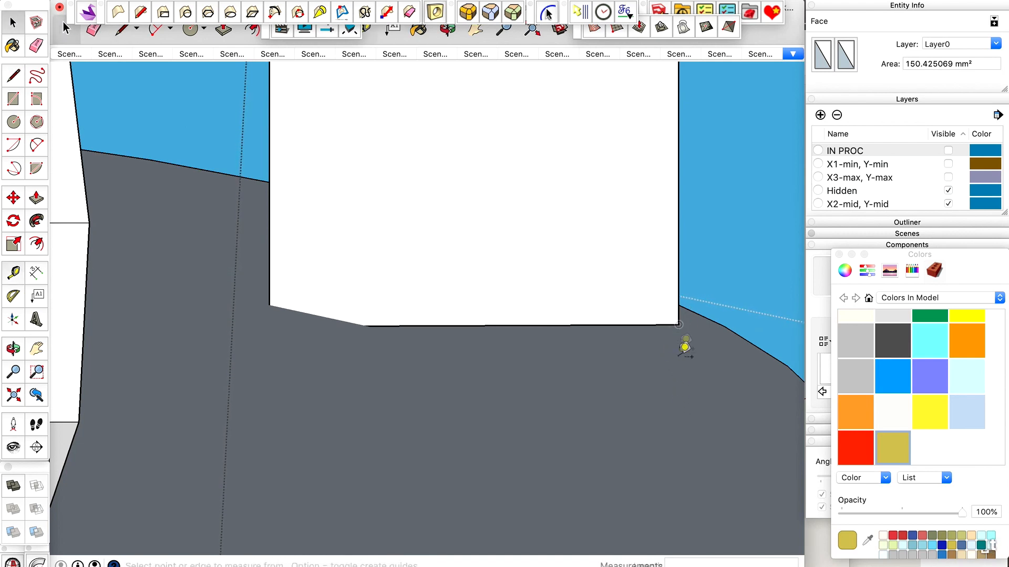
{"action": "key", "text": "t"}
{"action": "key", "text": "l"}
{"action": "scroll", "coordinate": [686, 394], "scroll_direction": "up", "scroll_amount": 3}
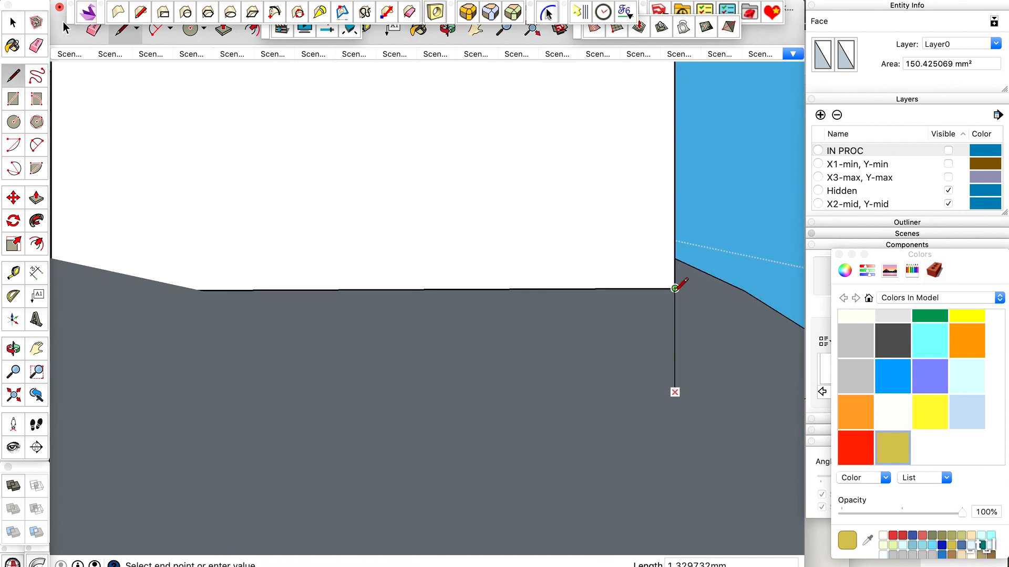
{"action": "scroll", "coordinate": [675, 290], "scroll_direction": "down", "scroll_amount": 3}
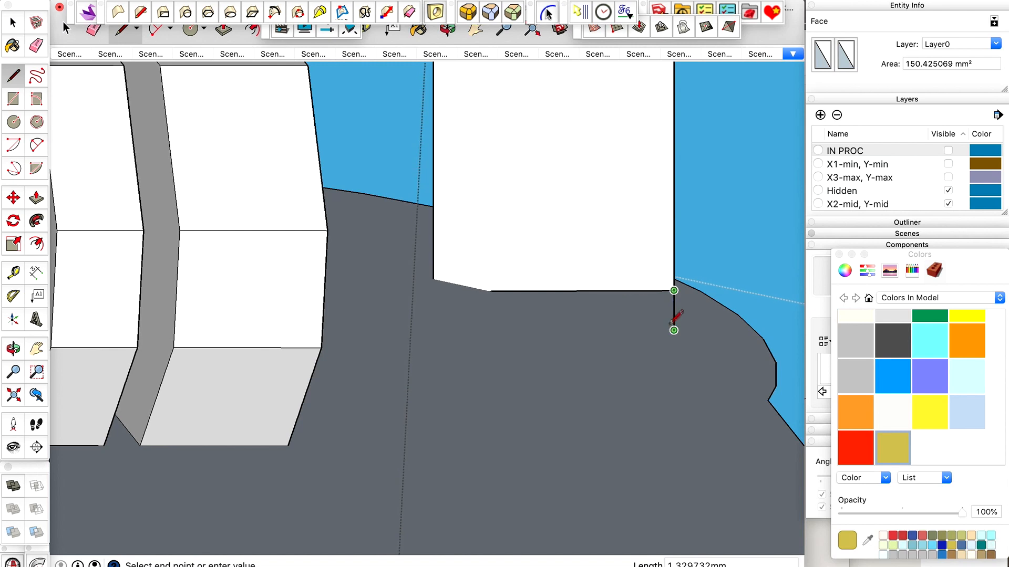
{"action": "scroll", "coordinate": [690, 315], "scroll_direction": "up", "scroll_amount": 3}
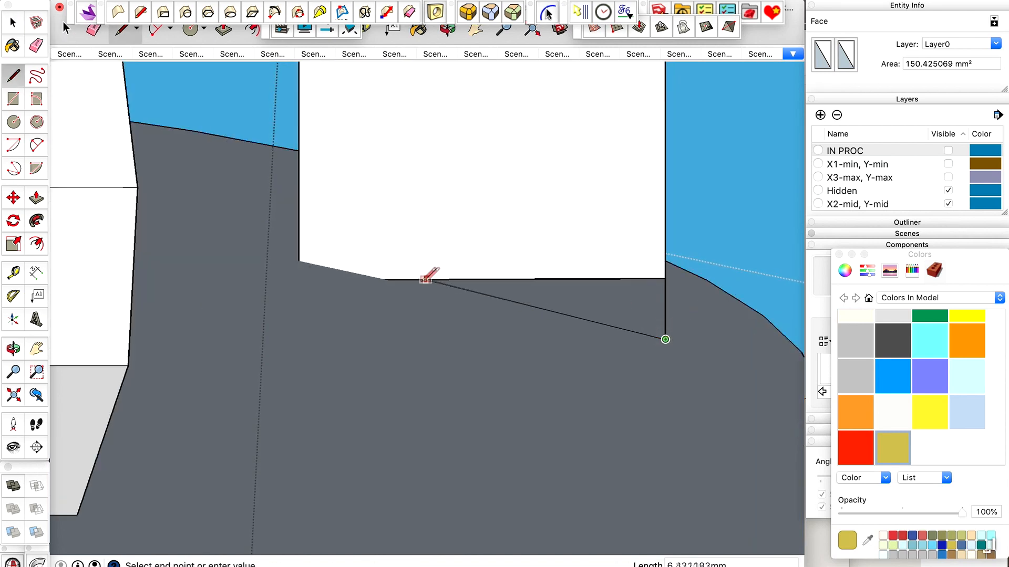
{"action": "left_click", "coordinate": [388, 279]}
{"action": "key", "text": "space"}
{"action": "scroll", "coordinate": [591, 280], "scroll_direction": "down", "scroll_amount": 2}
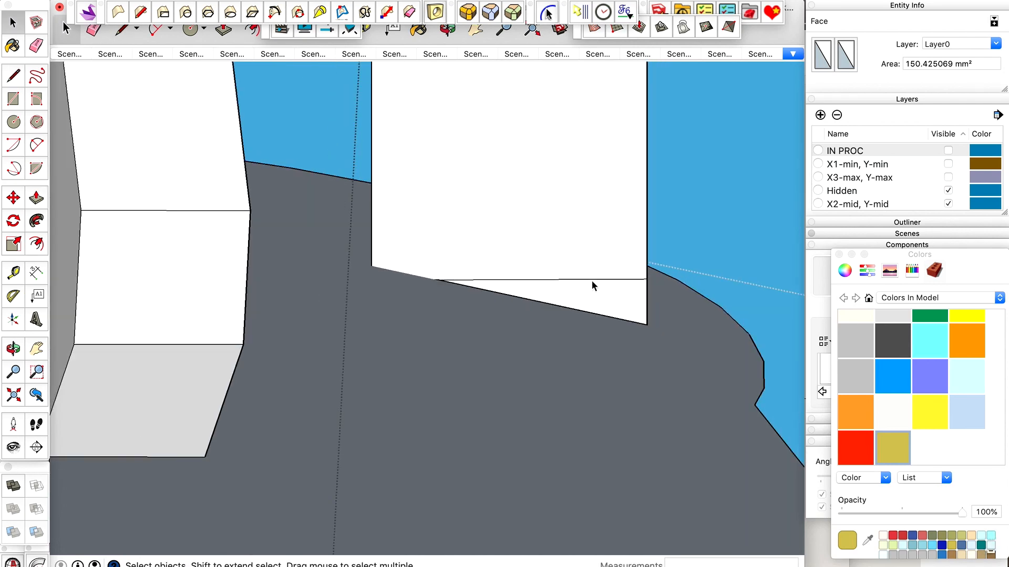
Try drawing the remaining line where the tab meets the offset face, check it in X-ray view, and undo it.
{"action": "scroll", "coordinate": [521, 308], "scroll_direction": "up", "scroll_amount": 2}
{"action": "key", "text": "l"}
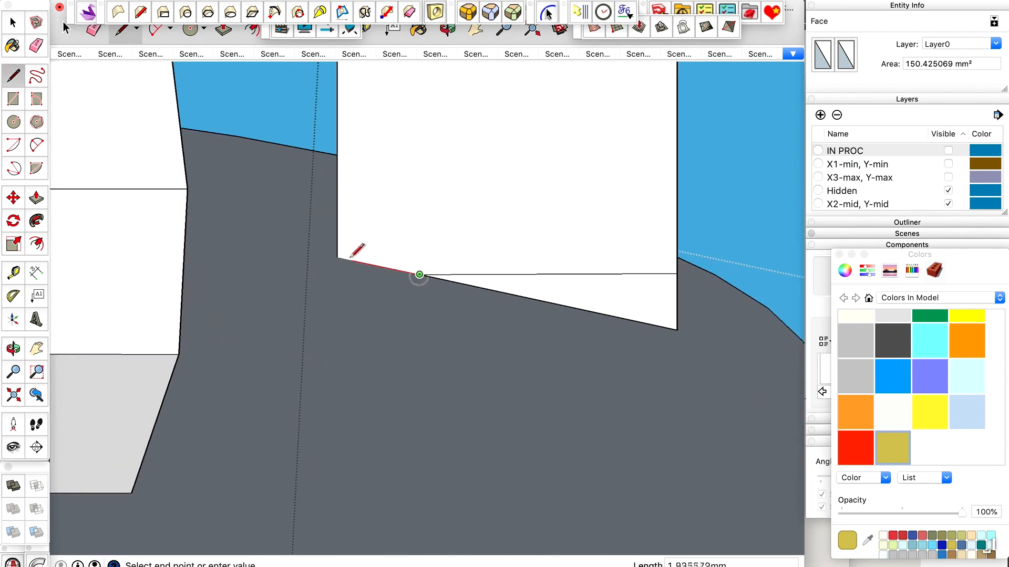
{"action": "key", "text": "space"}
{"action": "scroll", "coordinate": [337, 256], "scroll_direction": "up", "scroll_amount": 5}
{"action": "key", "text": "x"}
{"action": "scroll", "coordinate": [351, 266], "scroll_direction": "down", "scroll_amount": 1}
{"action": "scroll", "coordinate": [351, 272], "scroll_direction": "down", "scroll_amount": 1}
{"action": "key", "text": "super+z"}
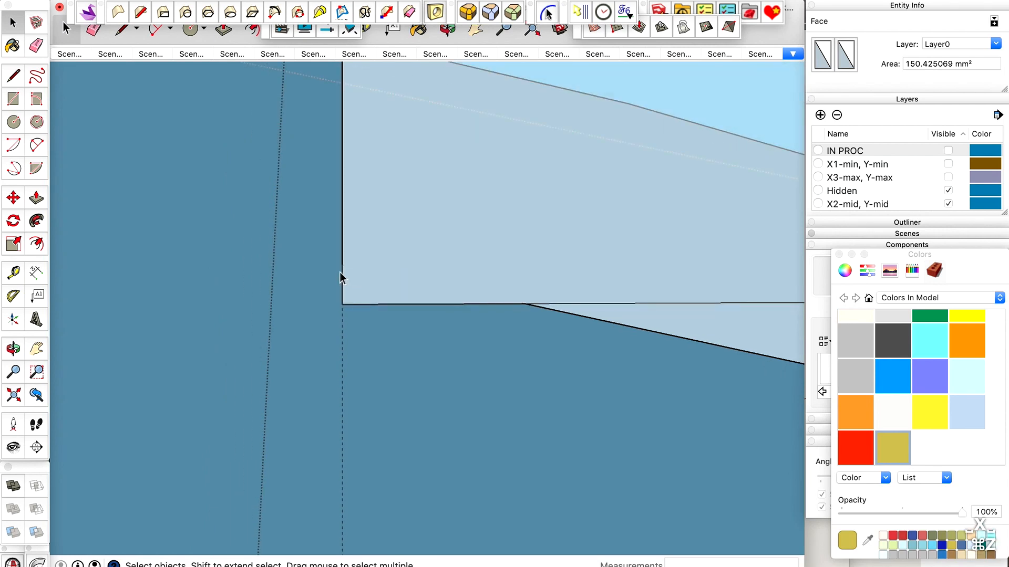
{"action": "scroll", "coordinate": [345, 273], "scroll_direction": "down", "scroll_amount": 2}
{"action": "key", "text": "x"}
Draw a line about 2.34 mm long from the tab's other side along the offset face to the end of the slanted line.
{"action": "scroll", "coordinate": [344, 273], "scroll_direction": "up", "scroll_amount": 3}
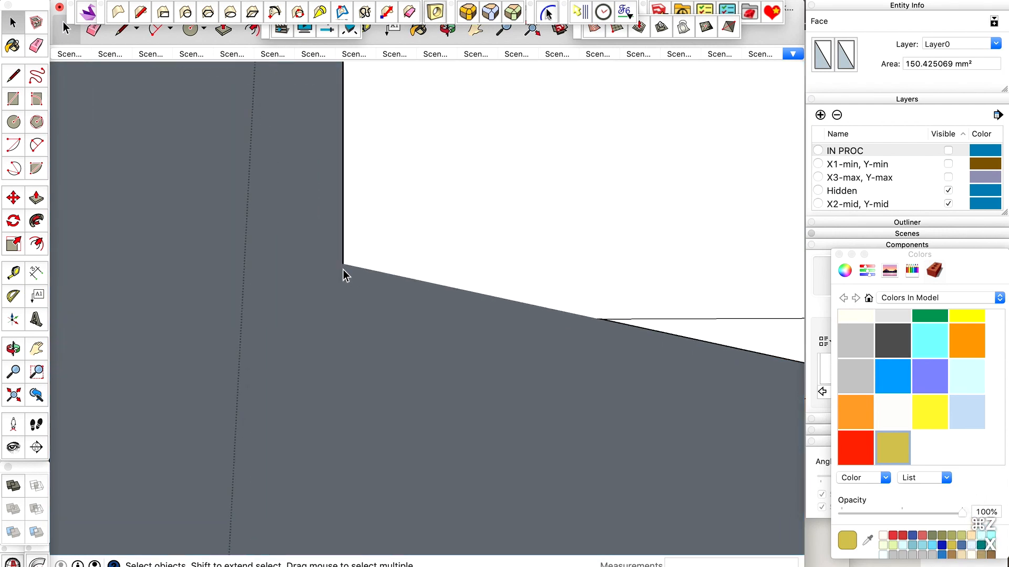
{"action": "key", "text": "l"}
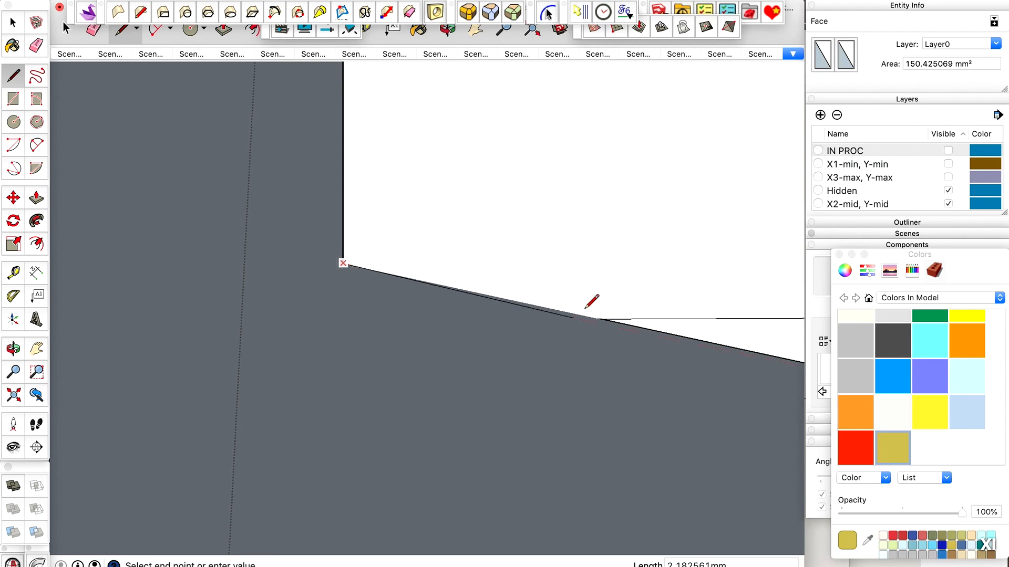
{"action": "scroll", "coordinate": [603, 318], "scroll_direction": "up", "scroll_amount": 3}
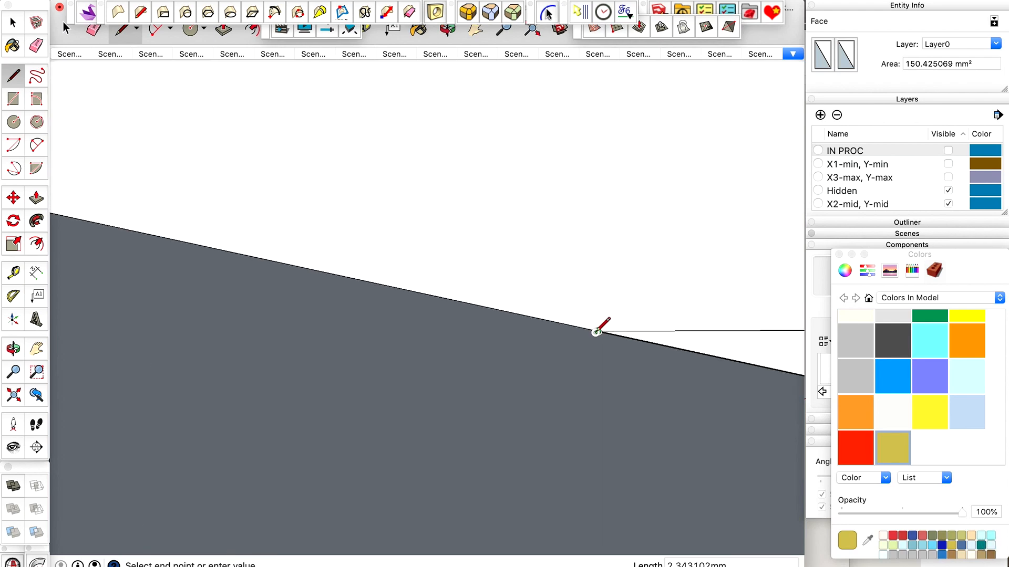
{"action": "scroll", "coordinate": [576, 326], "scroll_direction": "down", "scroll_amount": 5}
{"action": "key", "text": "space"}
Delete the large offset face around the clamp and erase the leftover edges at the tab's bottom.
{"action": "left_click", "coordinate": [547, 356]}
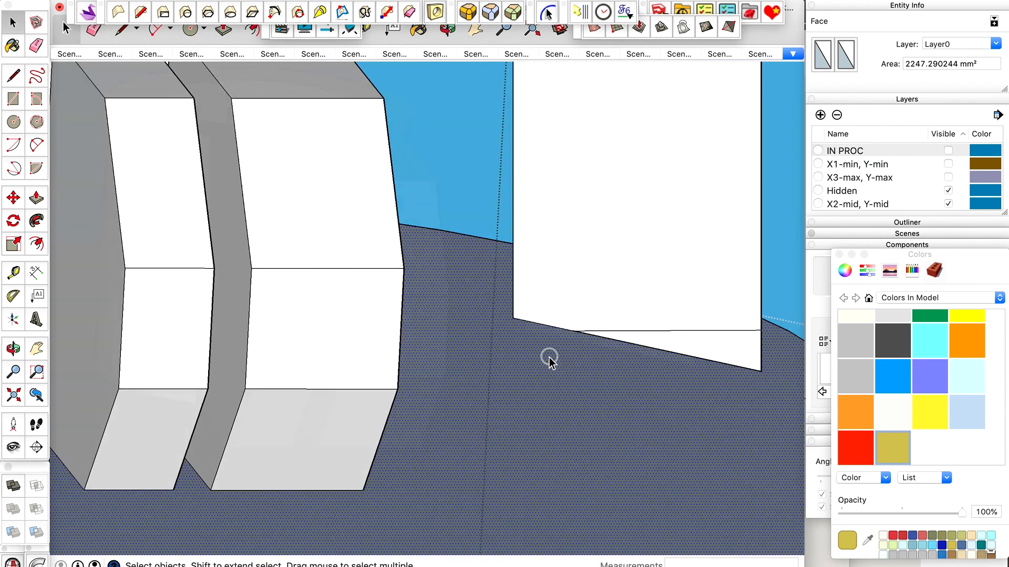
{"action": "scroll", "coordinate": [550, 362], "scroll_direction": "down", "scroll_amount": 3}
{"action": "key", "text": "e"}
{"action": "scroll", "coordinate": [560, 361], "scroll_direction": "up", "scroll_amount": 6}
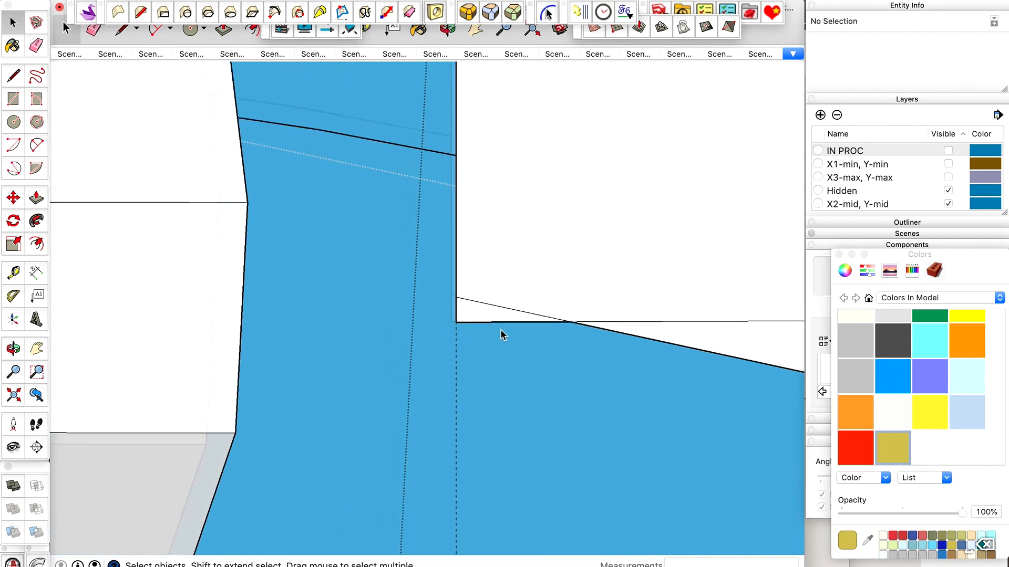
{"action": "left_click", "coordinate": [474, 317]}
{"action": "scroll", "coordinate": [450, 304], "scroll_direction": "down", "scroll_amount": 3}
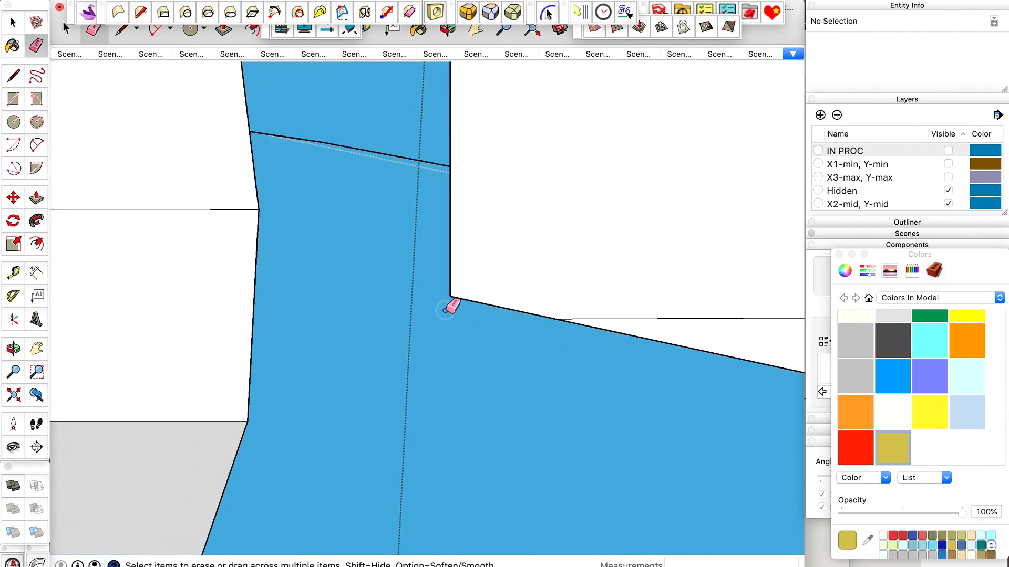
{"action": "scroll", "coordinate": [601, 270], "scroll_direction": "down", "scroll_amount": 4}
{"action": "key", "text": "space"}
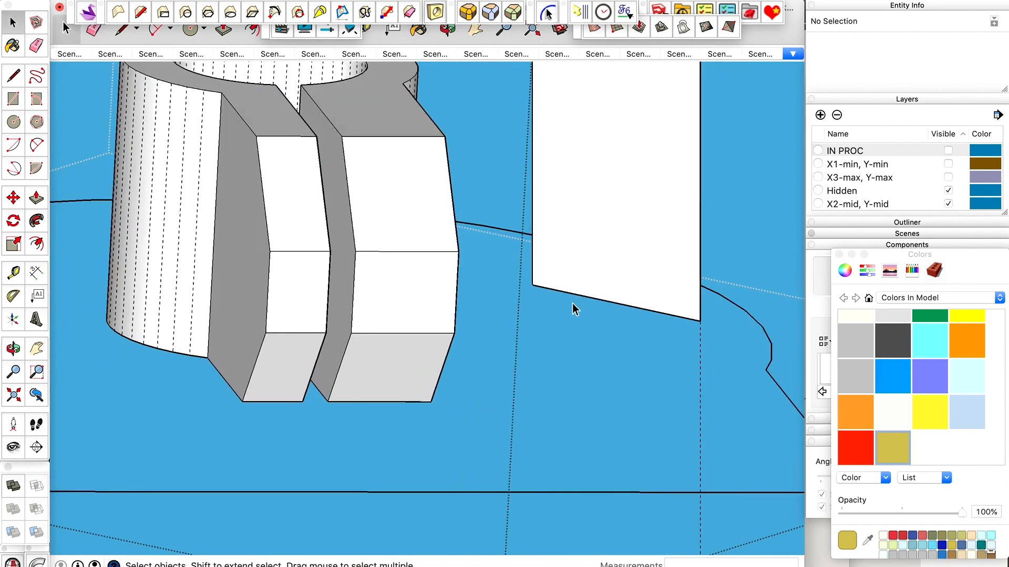
Try to extrude the trimmed tab with Push/Pull, and undo it along with the recent deletions.
{"action": "middle_click_drag", "start_coordinate": [572, 302], "coordinate": [469, 299]}
{"action": "scroll", "coordinate": [511, 271], "scroll_direction": "down", "scroll_amount": 4}
{"action": "key", "text": "p"}
{"action": "left_click_drag", "start_coordinate": [665, 253], "coordinate": [491, 328]}
{"action": "key", "text": "super+z"}
{"action": "scroll", "coordinate": [449, 340], "scroll_direction": "down", "scroll_amount": 3}
{"action": "middle_click_drag", "start_coordinate": [450, 344], "coordinate": [491, 310]}
{"action": "key", "text": "space"}
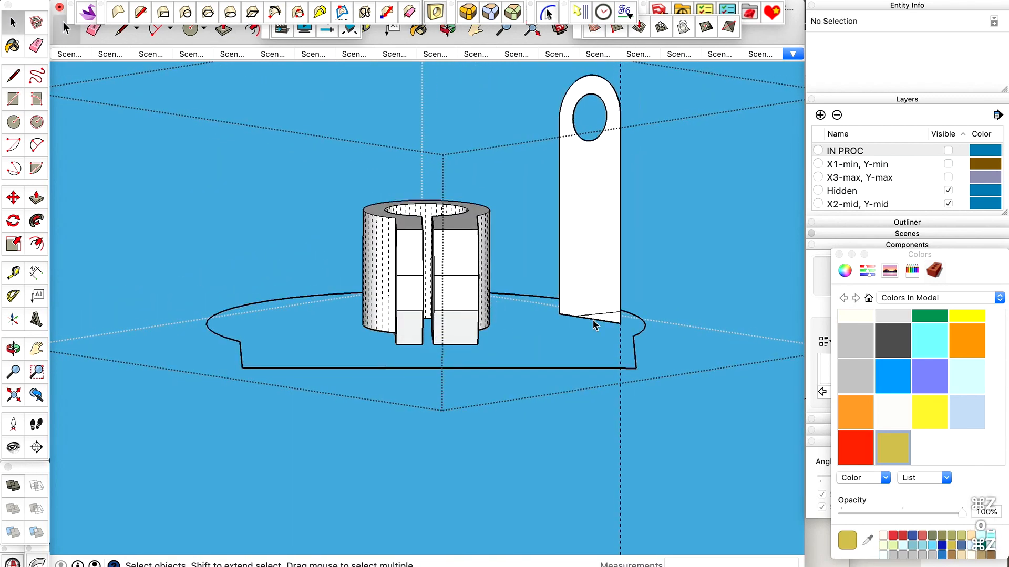
Erase the old bottom edge and the short side stub so the tab ends at the slanted line, using X-ray view.
{"action": "scroll", "coordinate": [594, 326], "scroll_direction": "up", "scroll_amount": 3}
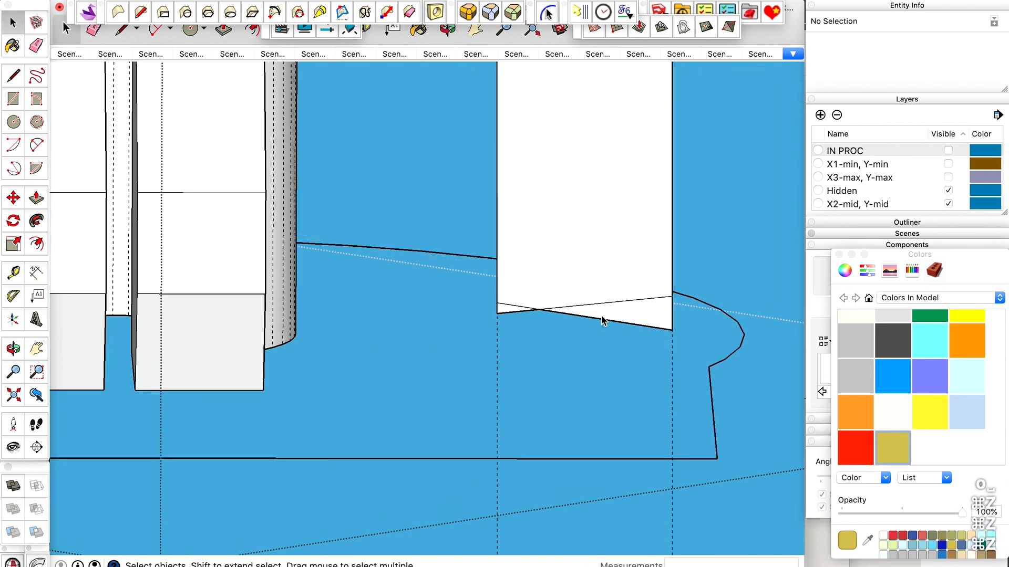
{"action": "scroll", "coordinate": [602, 322], "scroll_direction": "up", "scroll_amount": 4}
{"action": "key", "text": "e"}
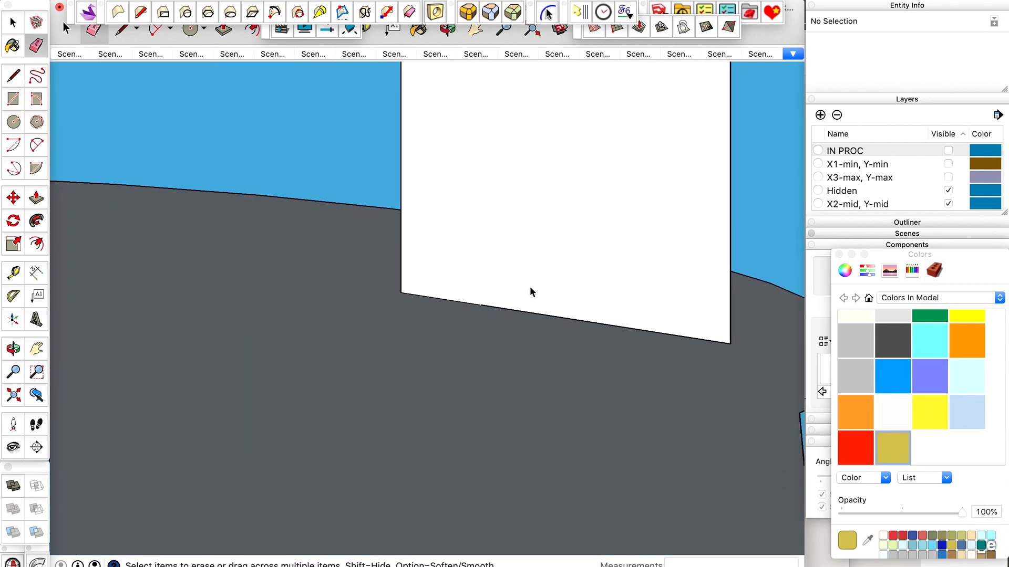
{"action": "key", "text": "x"}
{"action": "left_click", "coordinate": [445, 308]}
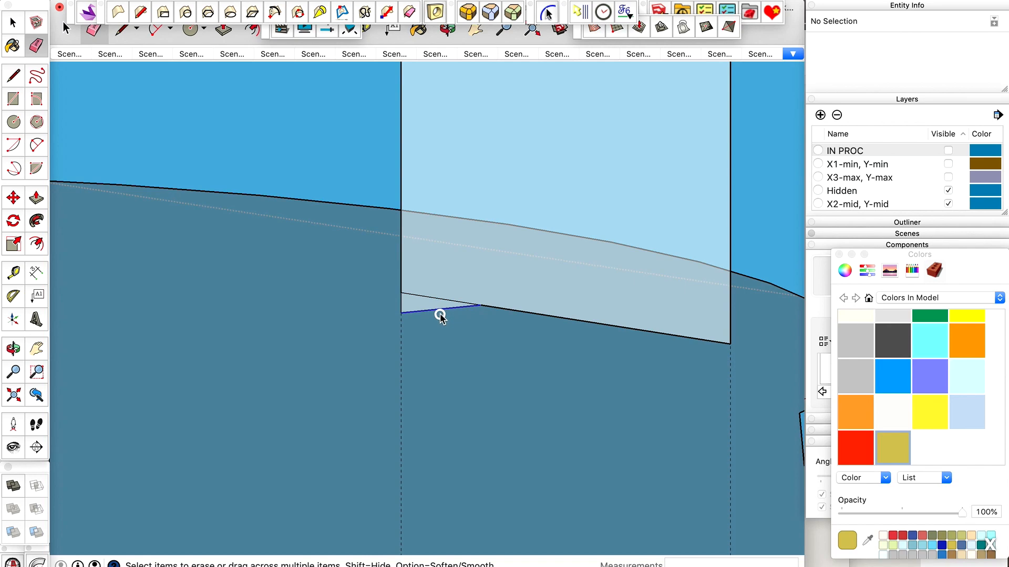
{"action": "left_click", "coordinate": [401, 307]}
{"action": "scroll", "coordinate": [463, 313], "scroll_direction": "down", "scroll_amount": 5}
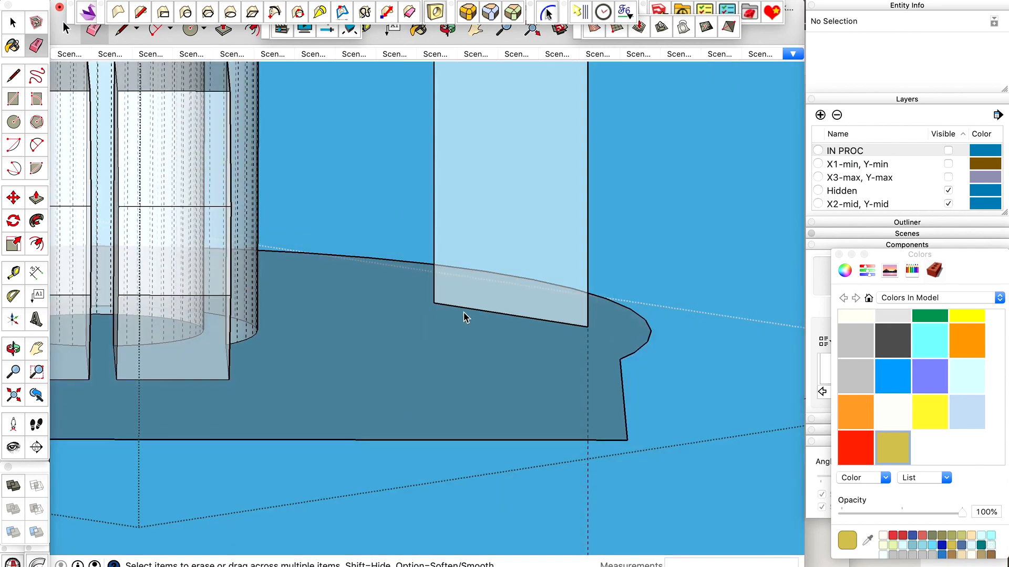
{"action": "key", "text": "space"}
{"action": "key", "text": "x"}
Draw a line about 14 mm long straight down from the tab's outer lower corner, along the vertical guide.
{"action": "scroll", "coordinate": [463, 318], "scroll_direction": "down", "scroll_amount": 3}
{"action": "key", "text": "o"}
{"action": "mouse_move", "coordinate": [462, 313]}
{"action": "left_mouse_down"}
{"action": "mouse_move", "coordinate": [451, 423]}
{"action": "mouse_move", "coordinate": [410, 446]}
{"action": "mouse_move", "coordinate": [410, 417]}
{"action": "mouse_move", "coordinate": [470, 305]}
{"action": "left_mouse_up"}
{"action": "scroll", "coordinate": [451, 426], "scroll_direction": "down", "scroll_amount": 3}
{"action": "left_click_drag", "start_coordinate": [452, 460], "coordinate": [466, 329]}
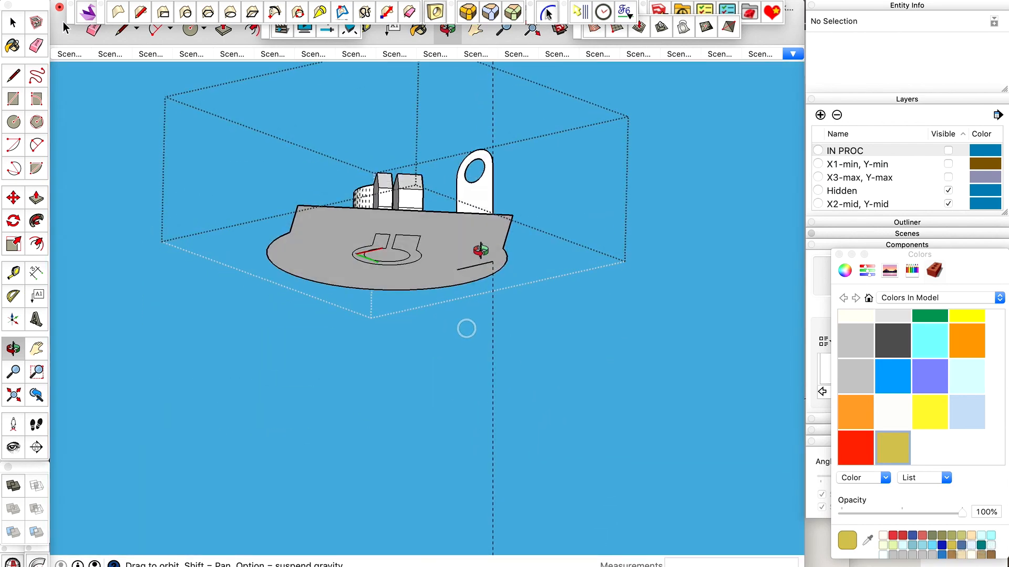
{"action": "key", "text": "space"}
{"action": "scroll", "coordinate": [482, 257], "scroll_direction": "up", "scroll_amount": 5}
{"action": "key", "text": "l"}
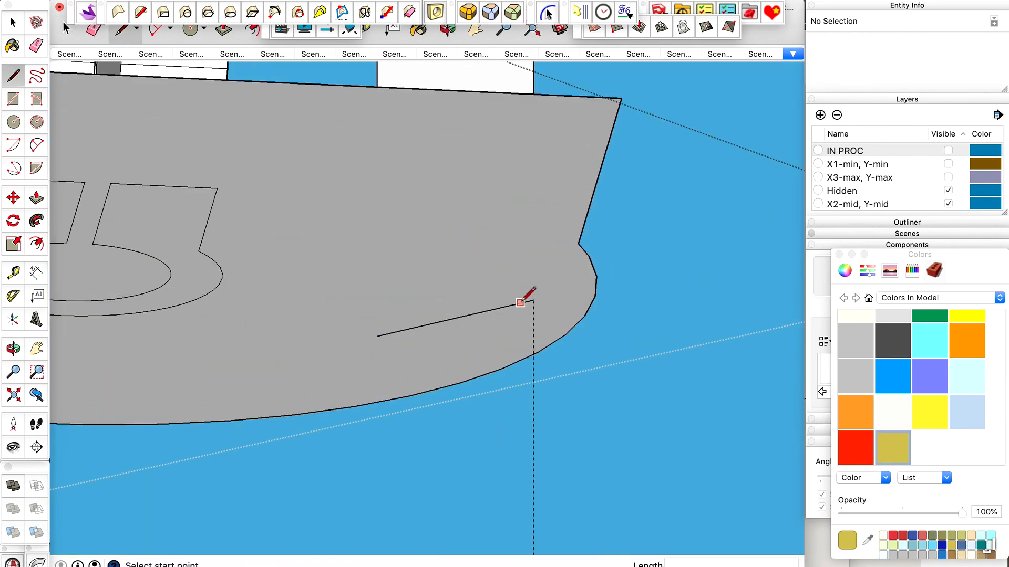
{"action": "left_click", "coordinate": [533, 300]}
{"action": "scroll", "coordinate": [534, 301], "scroll_direction": "down", "scroll_amount": 5}
{"action": "left_click", "coordinate": [533, 399]}
{"action": "key", "text": "x"}
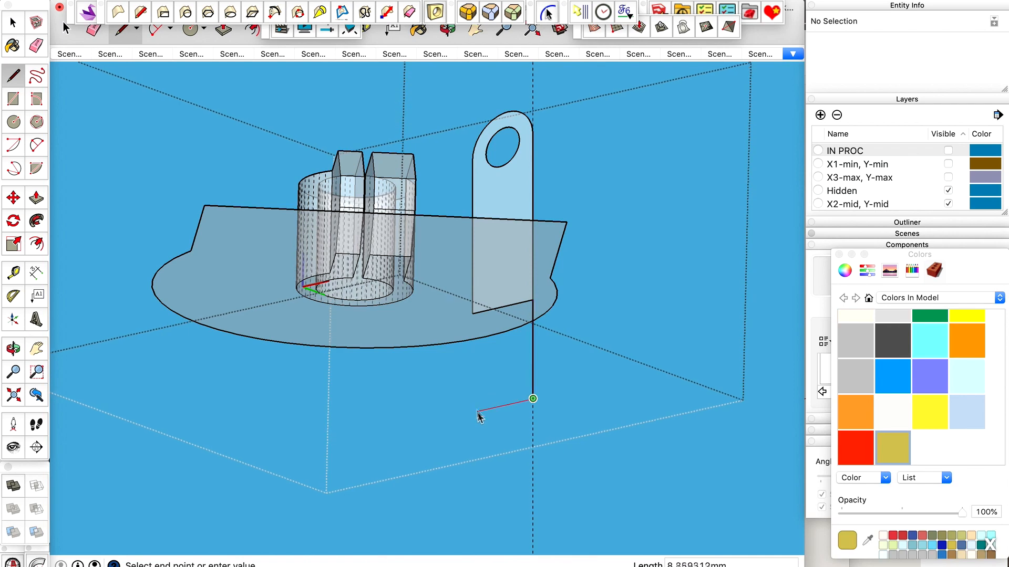
{"action": "key", "text": "space"}
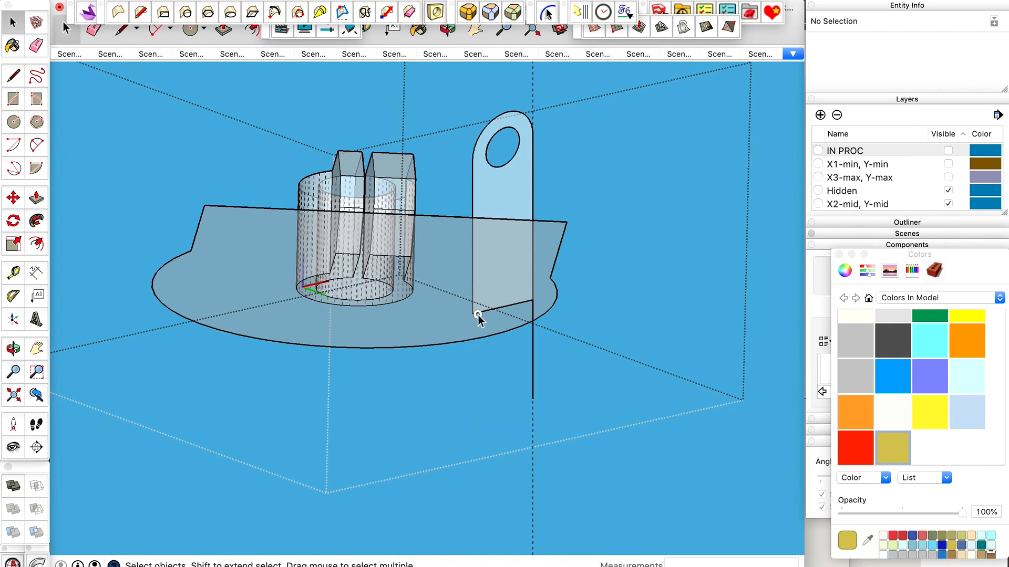
Add a guide parallel to the tab's slanted bottom edge, offset about 13.87 mm to the end of the new vertical line.
{"action": "left_click", "coordinate": [478, 316]}
{"action": "scroll", "coordinate": [478, 315], "scroll_direction": "up", "scroll_amount": 3}
{"action": "key", "text": "t"}
{"action": "left_click", "coordinate": [545, 295]}
{"action": "scroll", "coordinate": [546, 294], "scroll_direction": "down", "scroll_amount": 2}
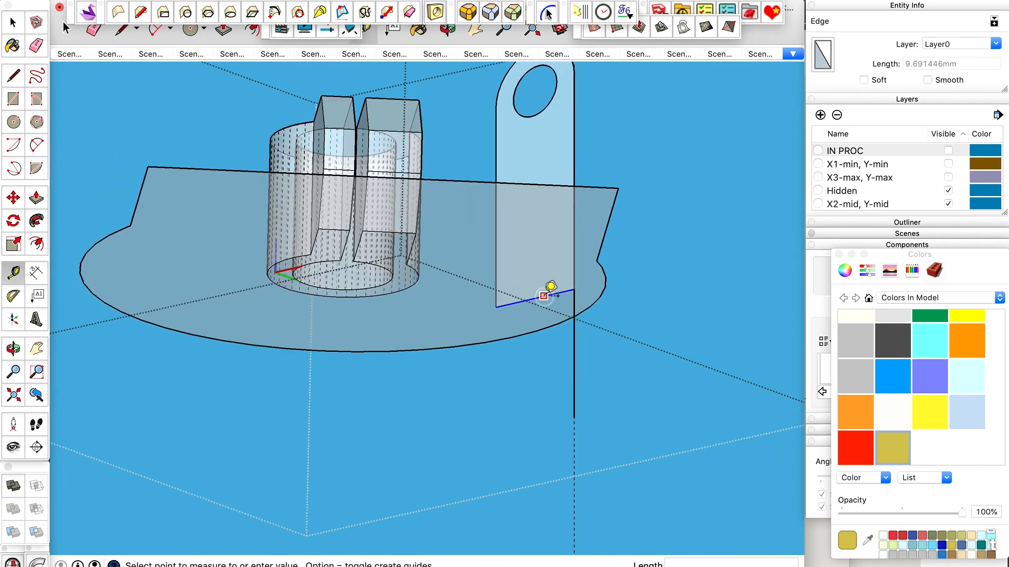
{"action": "scroll", "coordinate": [514, 411], "scroll_direction": "up", "scroll_amount": 4}
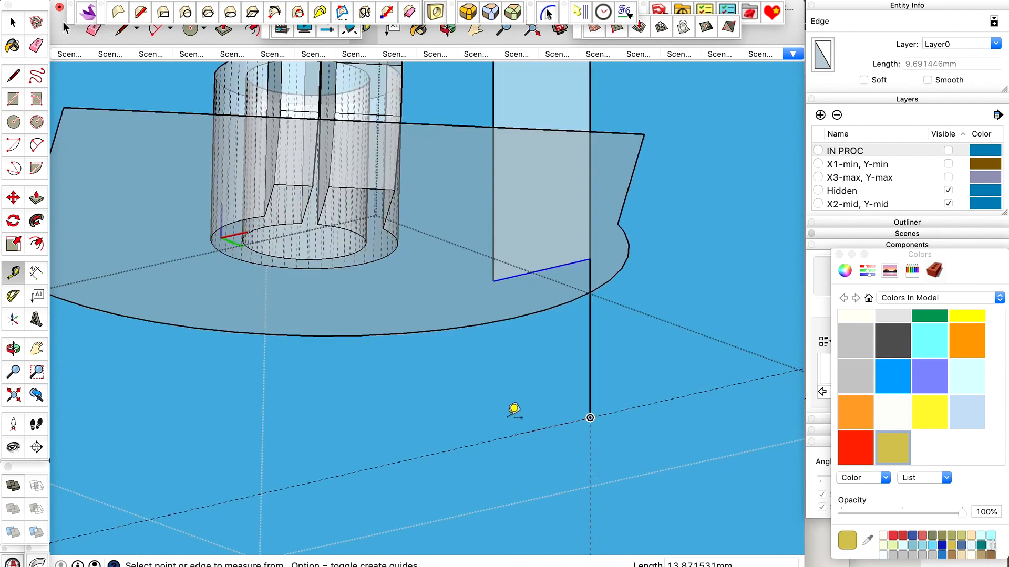
Add a vertical guide extending the tab's inner side edge down past the slanted guide.
{"action": "key", "text": "l"}
{"action": "left_click", "coordinate": [492, 265]}
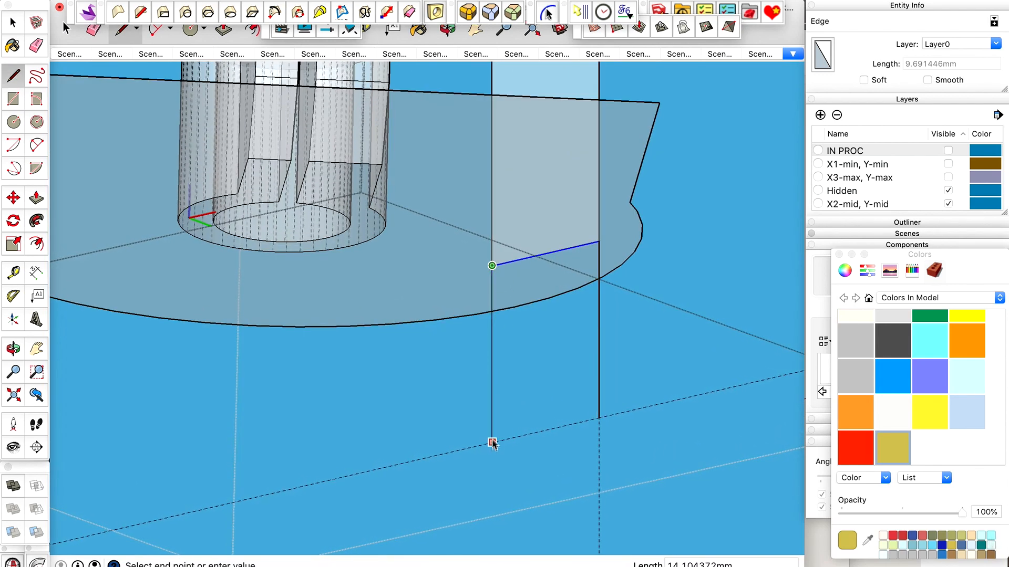
{"action": "key", "text": "t"}
{"action": "left_click", "coordinate": [492, 221]}
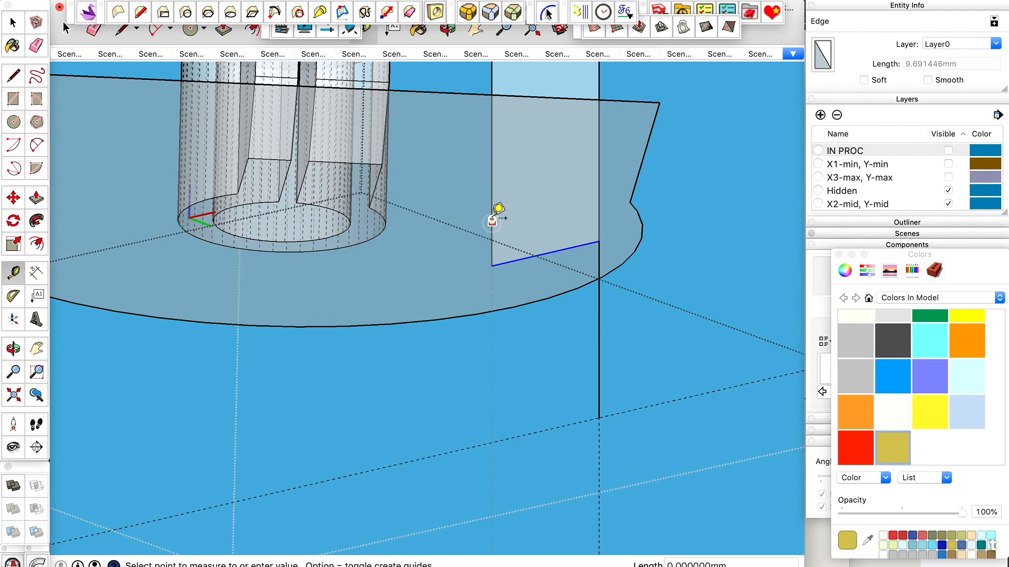
Close the face below the tab with a line down the inner guide and one about 9.69 mm across to the outer line.
{"action": "key", "text": "l"}
{"action": "left_click", "coordinate": [492, 266]}
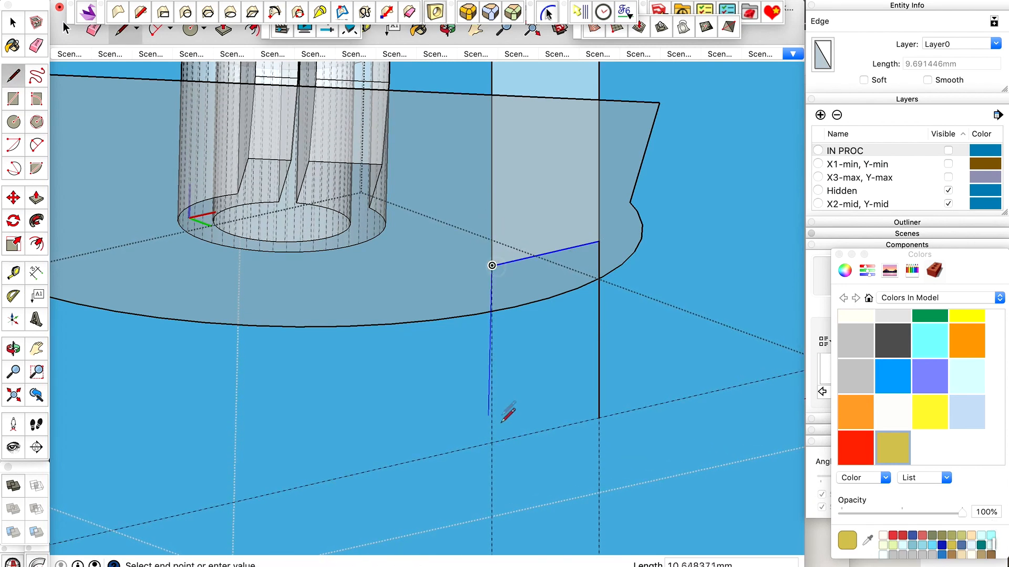
{"action": "left_click", "coordinate": [492, 443]}
{"action": "left_click", "coordinate": [598, 420]}
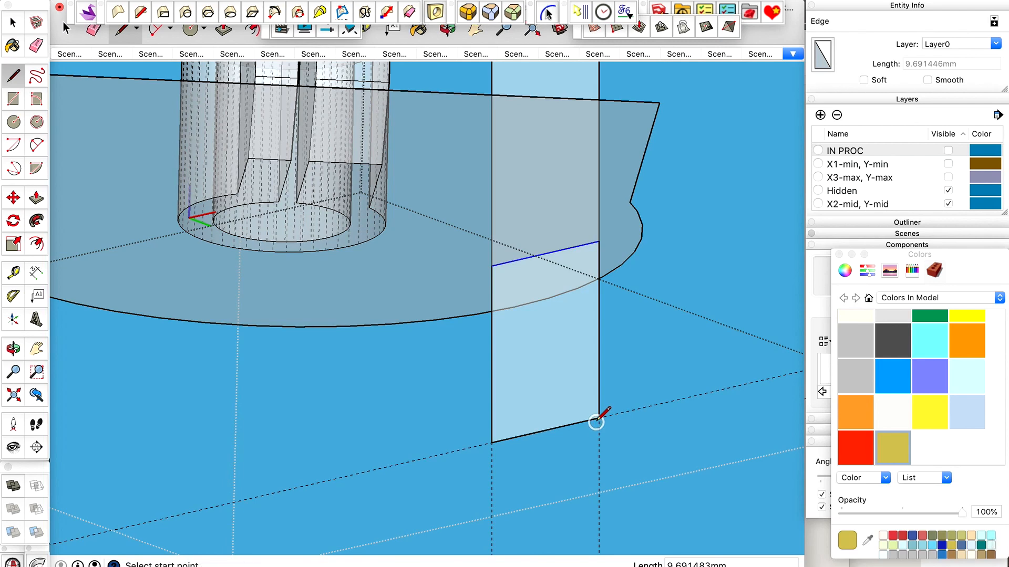
{"action": "key", "text": "space"}
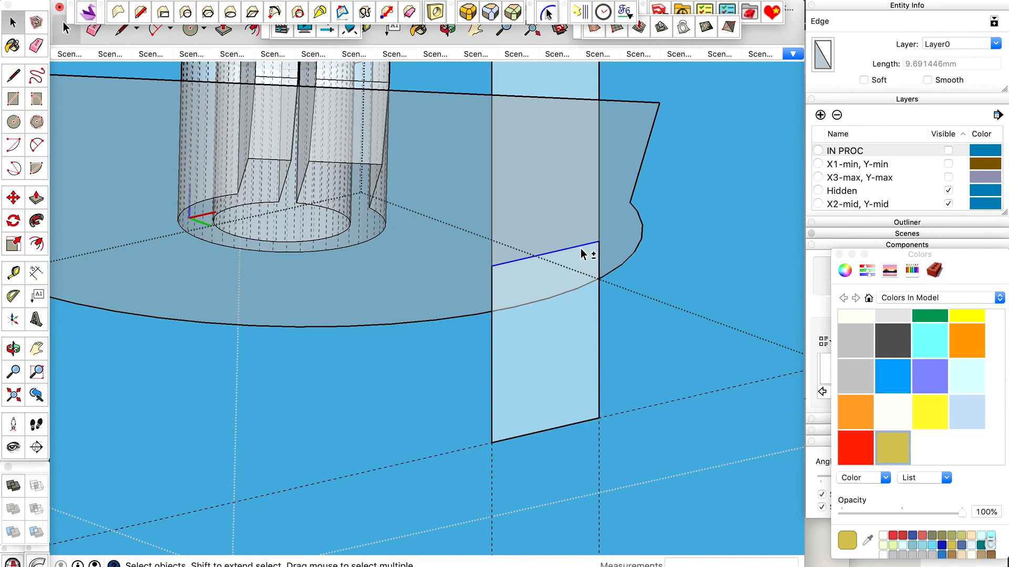
Extrude the tab's upper face about 23.04 mm toward the clamp with Push/Pull.
{"action": "scroll", "coordinate": [562, 295], "scroll_direction": "down", "scroll_amount": 3}
{"action": "key", "text": "x"}
{"action": "scroll", "coordinate": [582, 253], "scroll_direction": "down", "scroll_amount": 3}
{"action": "middle_click_drag", "start_coordinate": [578, 260], "coordinate": [493, 465]}
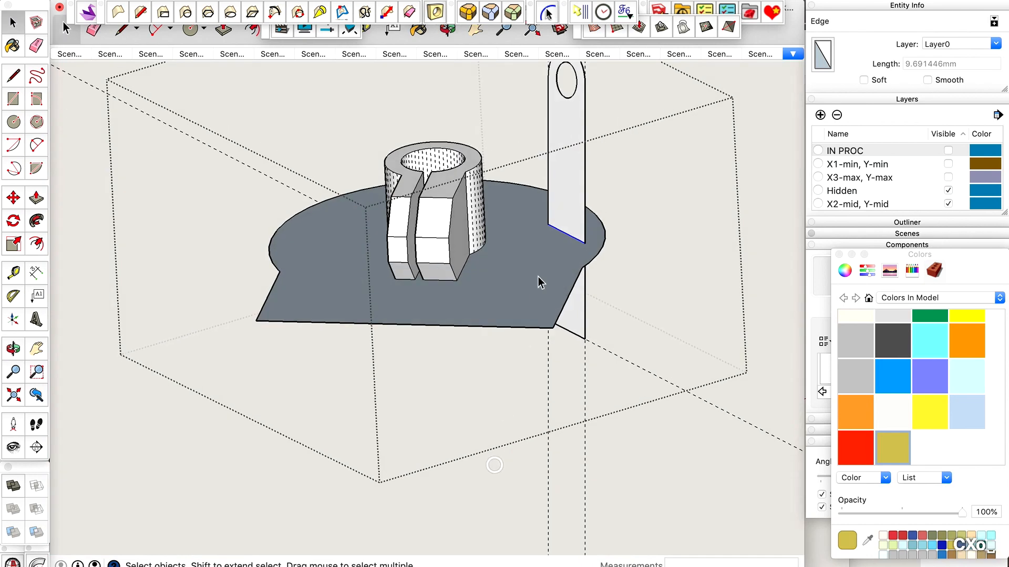
{"action": "left_click", "coordinate": [576, 219]}
{"action": "key", "text": "p"}
{"action": "left_click", "coordinate": [579, 225]}
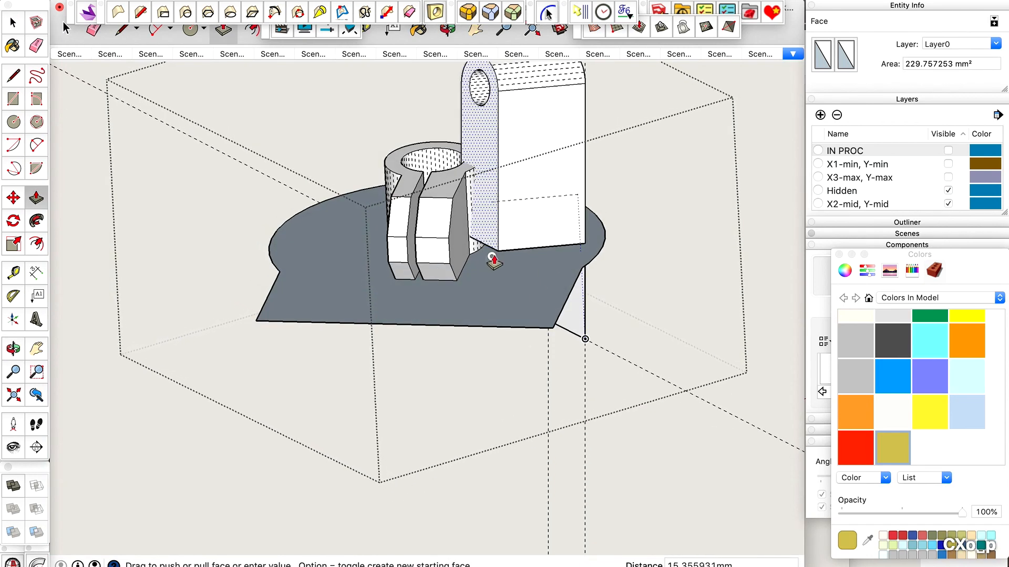
{"action": "scroll", "coordinate": [457, 277], "scroll_direction": "up", "scroll_amount": 5}
{"action": "scroll", "coordinate": [458, 277], "scroll_direction": "down", "scroll_amount": 3}
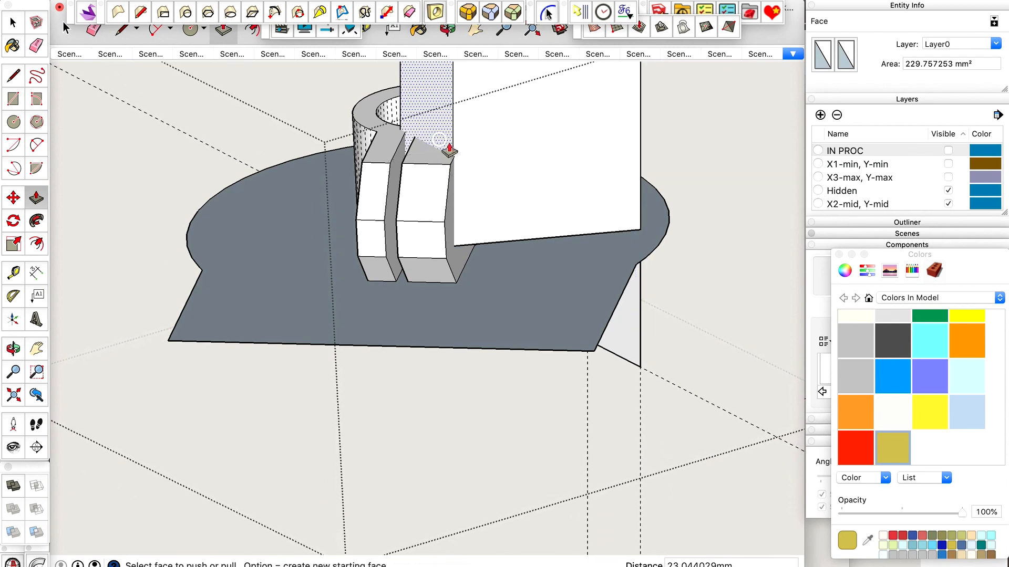
{"action": "left_click", "coordinate": [442, 143]}
Extrude the face below the tab with Push/Pull to the same 23.04 mm depth.
{"action": "scroll", "coordinate": [461, 176], "scroll_direction": "up", "scroll_amount": 8}
{"action": "key", "text": "space"}
{"action": "scroll", "coordinate": [461, 175], "scroll_direction": "down", "scroll_amount": 7}
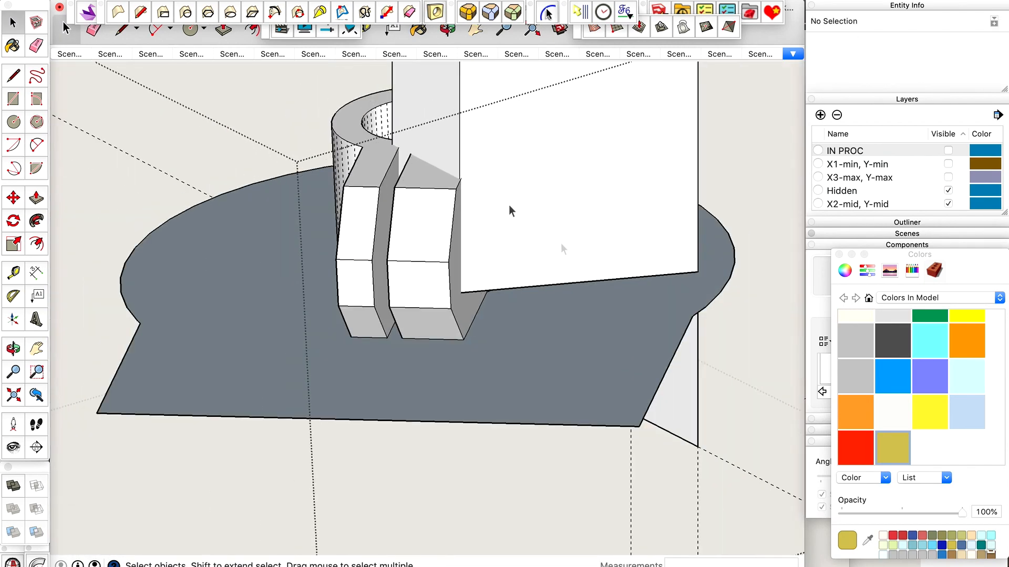
{"action": "key", "text": "p"}
{"action": "left_click", "coordinate": [681, 381]}
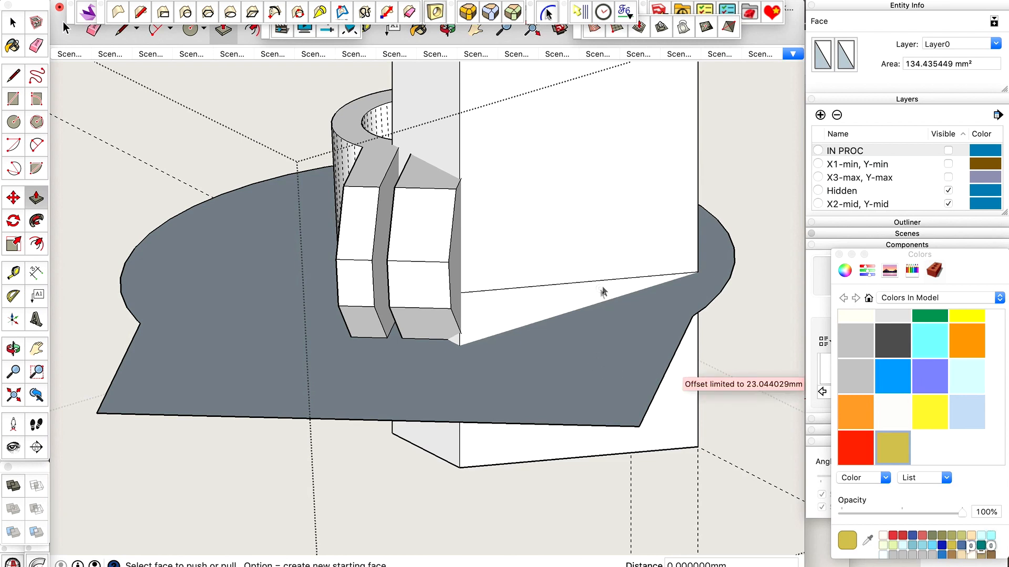
Draw a line about 23.43 mm long where the lower block's long side meets the underside of the base plane.
{"action": "key", "text": "o"}
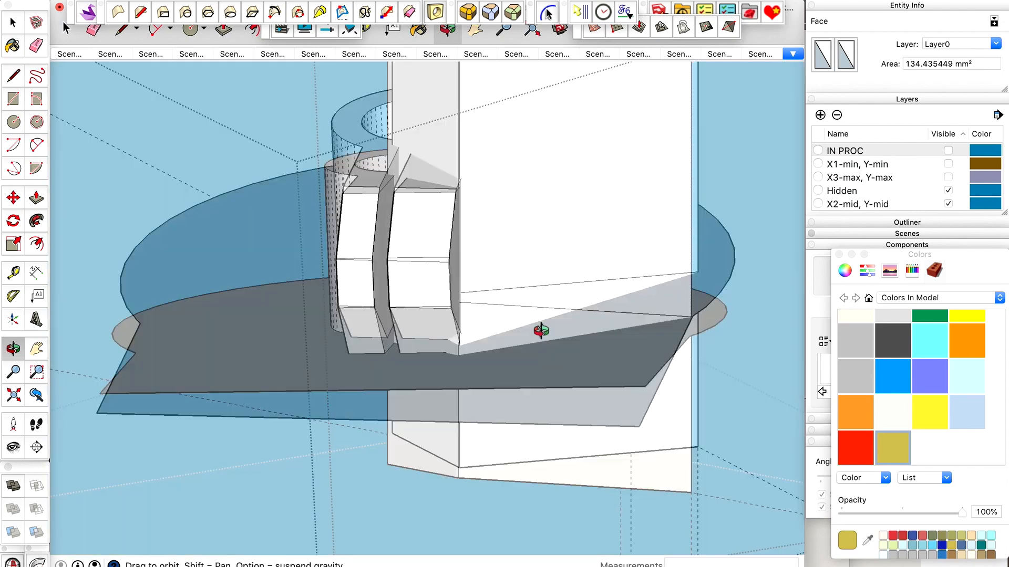
{"action": "scroll", "coordinate": [540, 329], "scroll_direction": "down", "scroll_amount": 6}
{"action": "left_click_drag", "start_coordinate": [540, 330], "coordinate": [562, 164]}
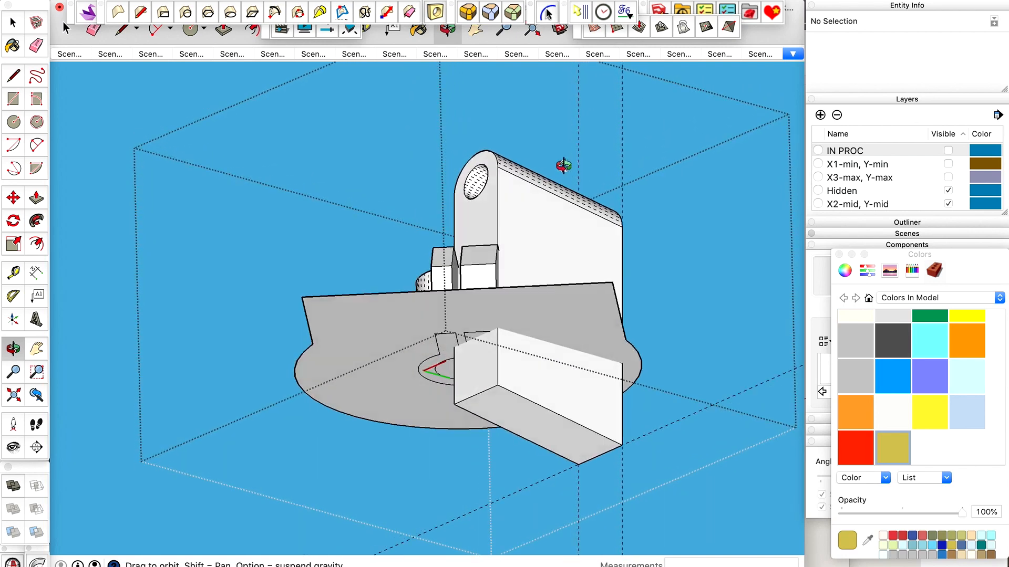
{"action": "key", "text": "space"}
{"action": "left_click", "coordinate": [577, 321]}
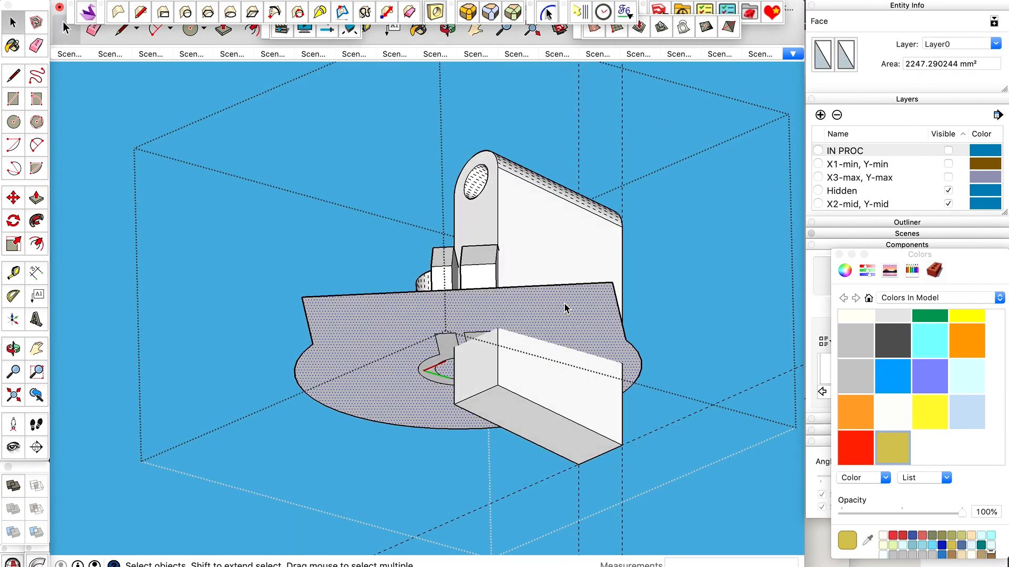
{"action": "key", "text": "o"}
{"action": "left_click_drag", "start_coordinate": [564, 308], "coordinate": [501, 281]}
{"action": "key", "text": "space"}
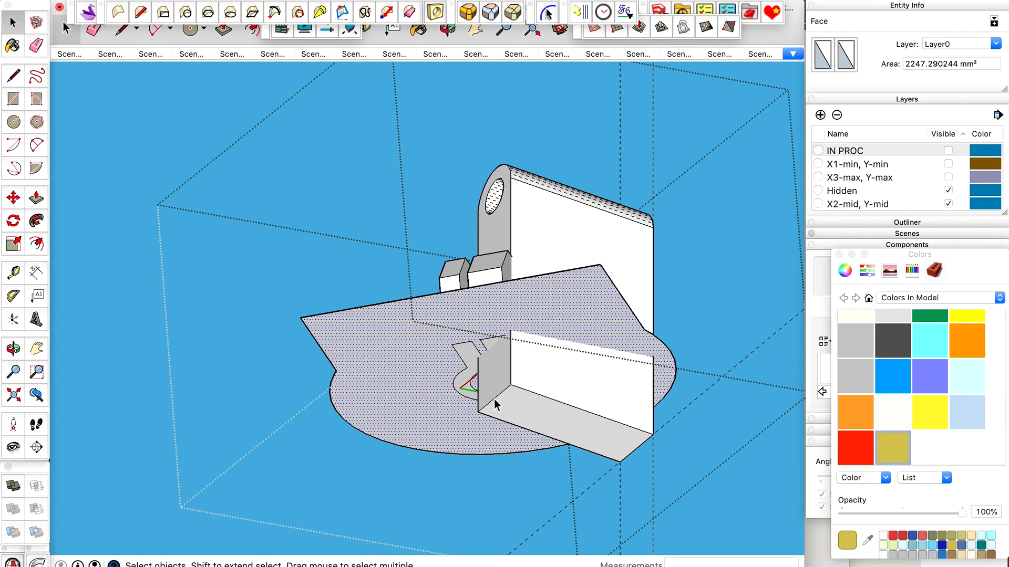
{"action": "scroll", "coordinate": [611, 361], "scroll_direction": "up", "scroll_amount": 8}
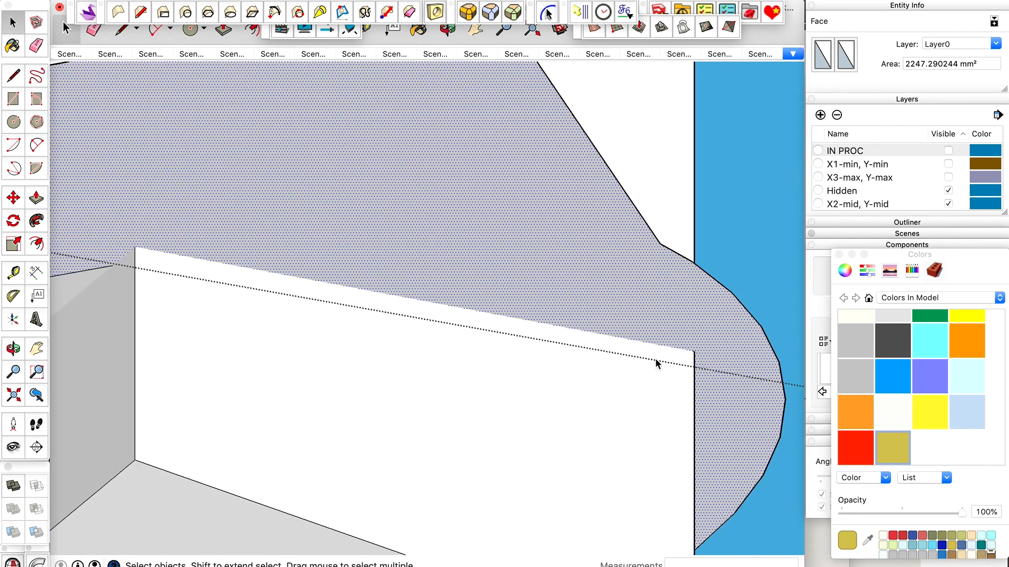
{"action": "key", "text": "l"}
{"action": "left_click", "coordinate": [694, 351]}
{"action": "scroll", "coordinate": [694, 351], "scroll_direction": "down", "scroll_amount": 5}
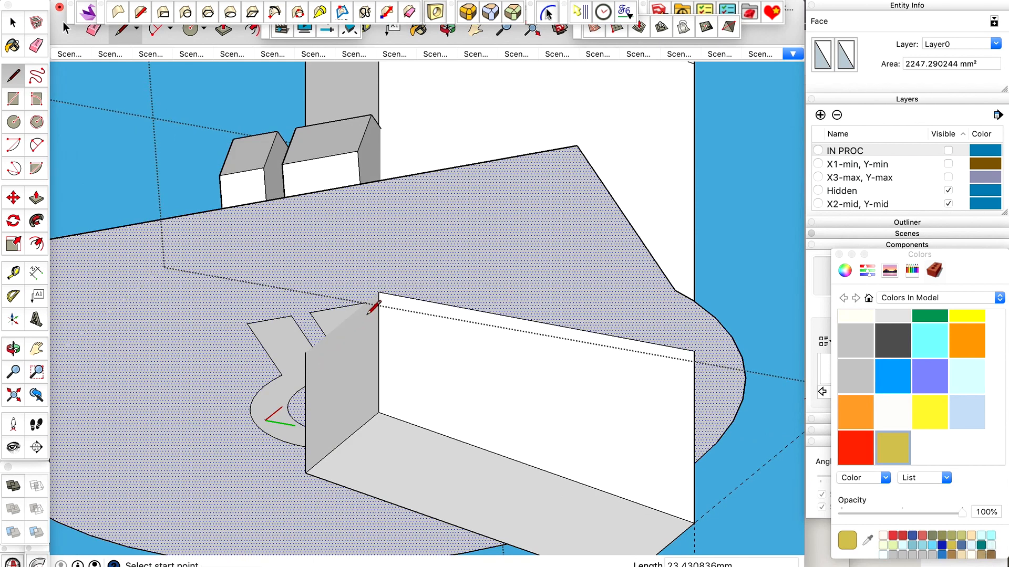
Trace the lower block's end face across the base plane with a segment of about 1.70 mm and one of about 7.99 mm.
{"action": "scroll", "coordinate": [294, 374], "scroll_direction": "up", "scroll_amount": 5}
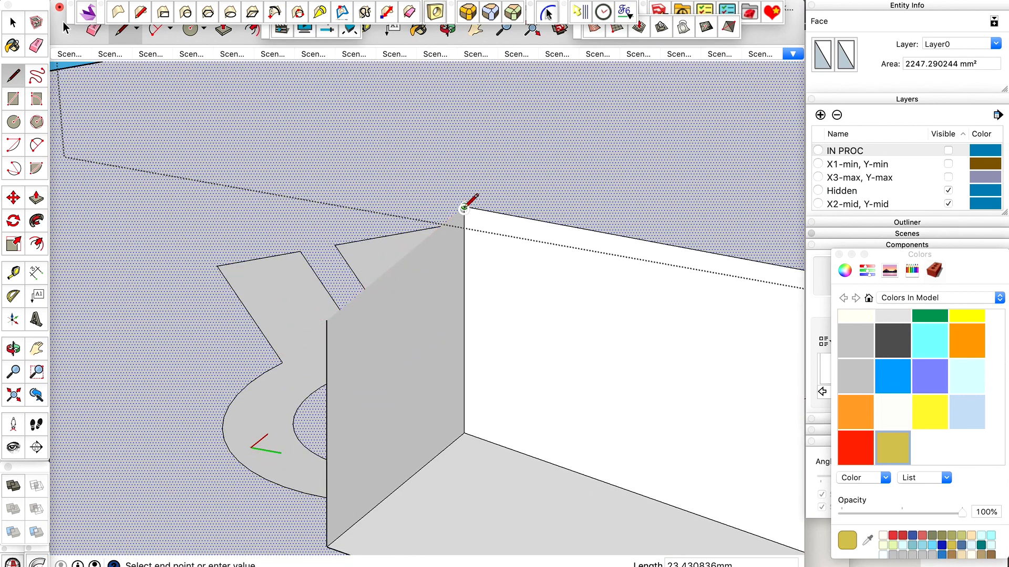
{"action": "scroll", "coordinate": [464, 207], "scroll_direction": "up", "scroll_amount": 5}
{"action": "left_click", "coordinate": [464, 206]}
{"action": "scroll", "coordinate": [405, 255], "scroll_direction": "up", "scroll_amount": 10}
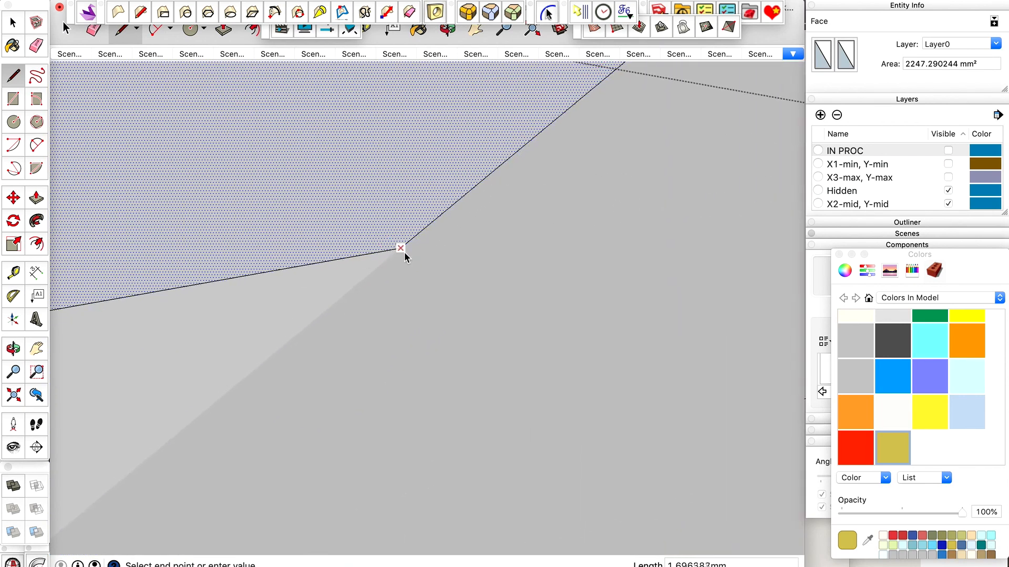
{"action": "scroll", "coordinate": [446, 231], "scroll_direction": "down", "scroll_amount": 10}
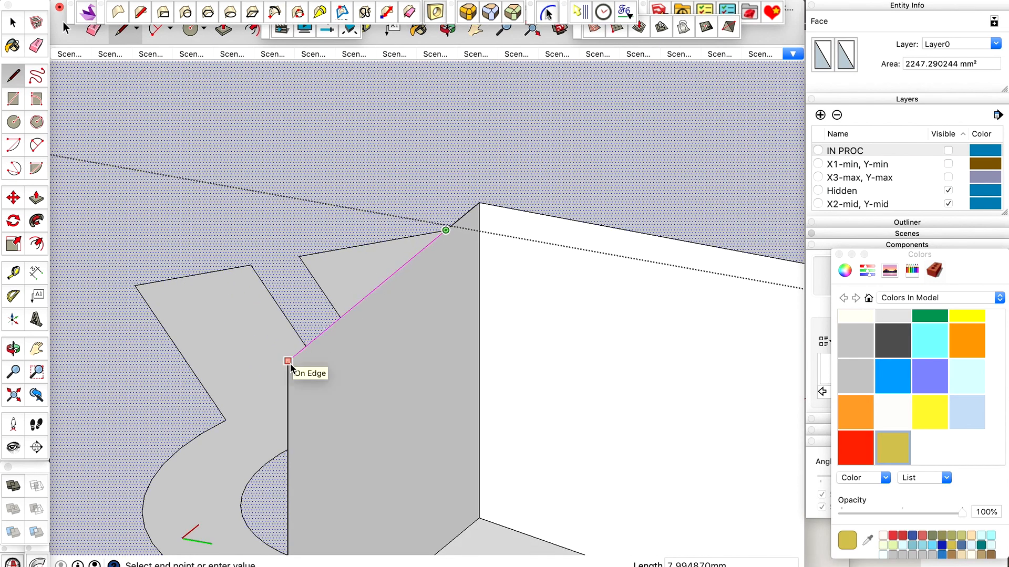
{"action": "scroll", "coordinate": [289, 364], "scroll_direction": "up", "scroll_amount": 5}
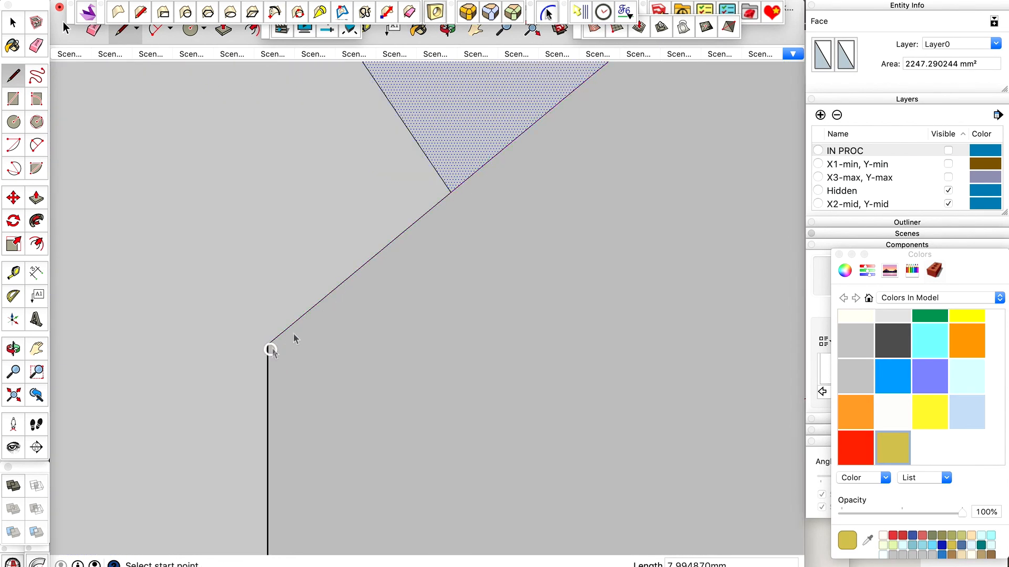
{"action": "scroll", "coordinate": [344, 303], "scroll_direction": "down", "scroll_amount": 15}
{"action": "key", "text": "space"}
Draw a line about 23.43 mm long where the lower block's opposite long side meets the base plane.
{"action": "middle_click_drag", "start_coordinate": [424, 266], "coordinate": [436, 347]}
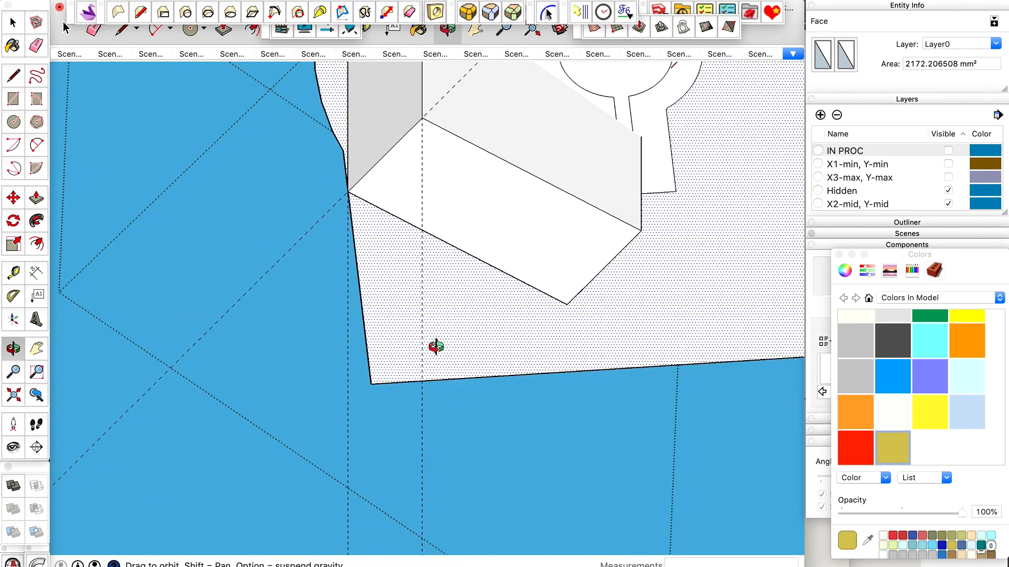
{"action": "scroll", "coordinate": [428, 349], "scroll_direction": "down", "scroll_amount": 8}
{"action": "left_click_drag", "start_coordinate": [427, 349], "coordinate": [421, 267]}
{"action": "scroll", "coordinate": [421, 268], "scroll_direction": "up", "scroll_amount": 8}
{"action": "key", "text": "l"}
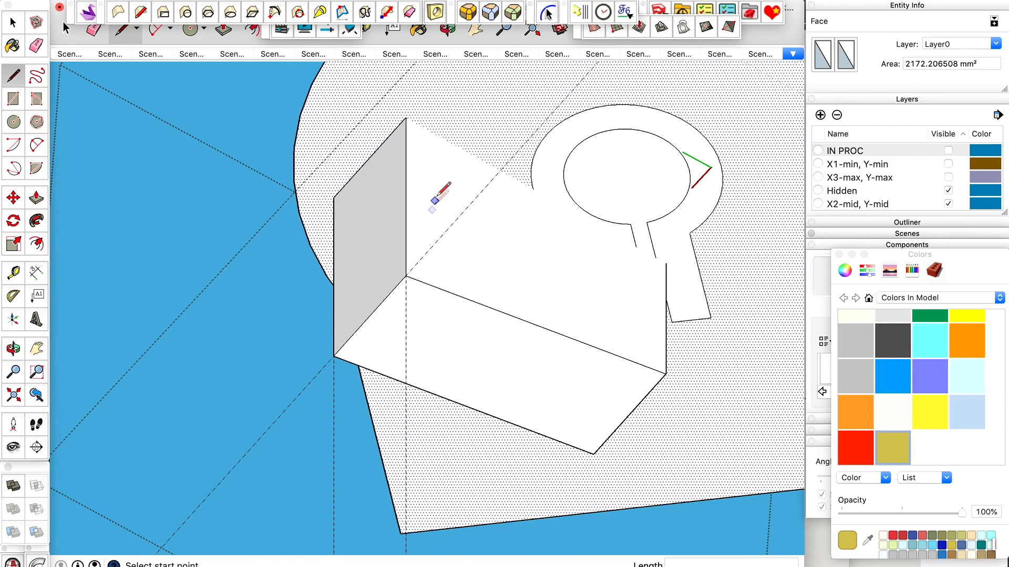
{"action": "left_click", "coordinate": [406, 118]}
{"action": "scroll", "coordinate": [651, 264], "scroll_direction": "up", "scroll_amount": 10}
{"action": "scroll", "coordinate": [651, 264], "scroll_direction": "up", "scroll_amount": 3}
{"action": "scroll", "coordinate": [532, 277], "scroll_direction": "down", "scroll_amount": 10}
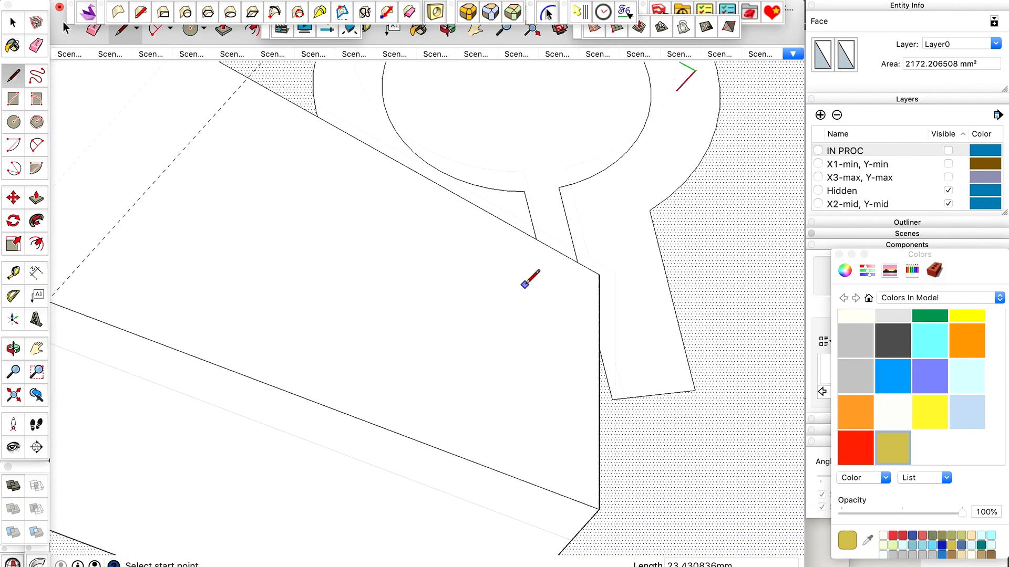
Delete the lower block's long side faces, bottom face and inner end face below the base plane.
{"action": "key", "text": "space"}
{"action": "left_click", "coordinate": [474, 294]}
{"action": "key", "text": "BackSpace"}
{"action": "left_click", "coordinate": [424, 260]}
{"action": "key", "text": "BackSpace"}
{"action": "left_click", "coordinate": [373, 356]}
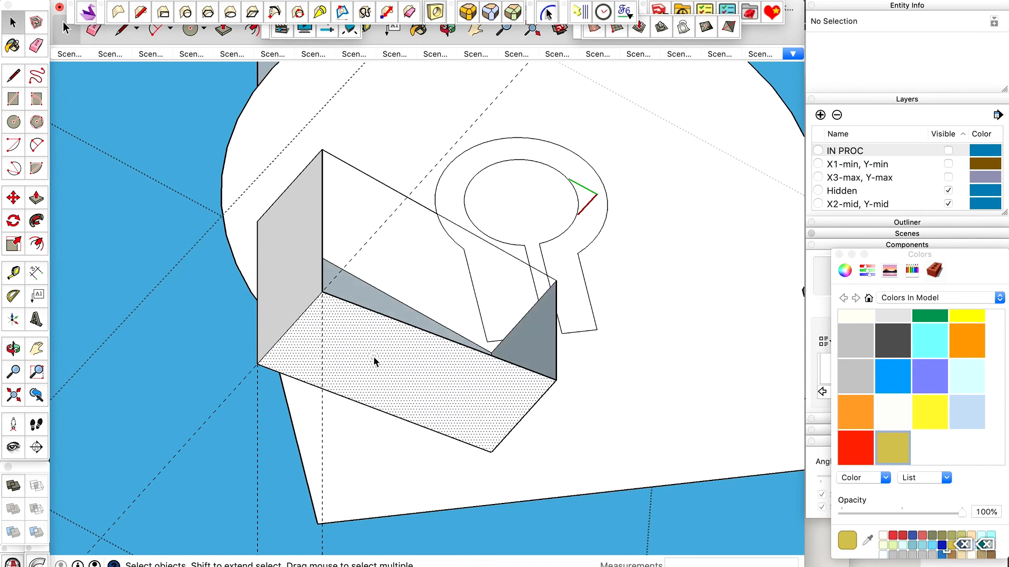
{"action": "key", "text": "BackSpace"}
{"action": "left_click", "coordinate": [391, 367]}
{"action": "key", "text": "BackSpace"}
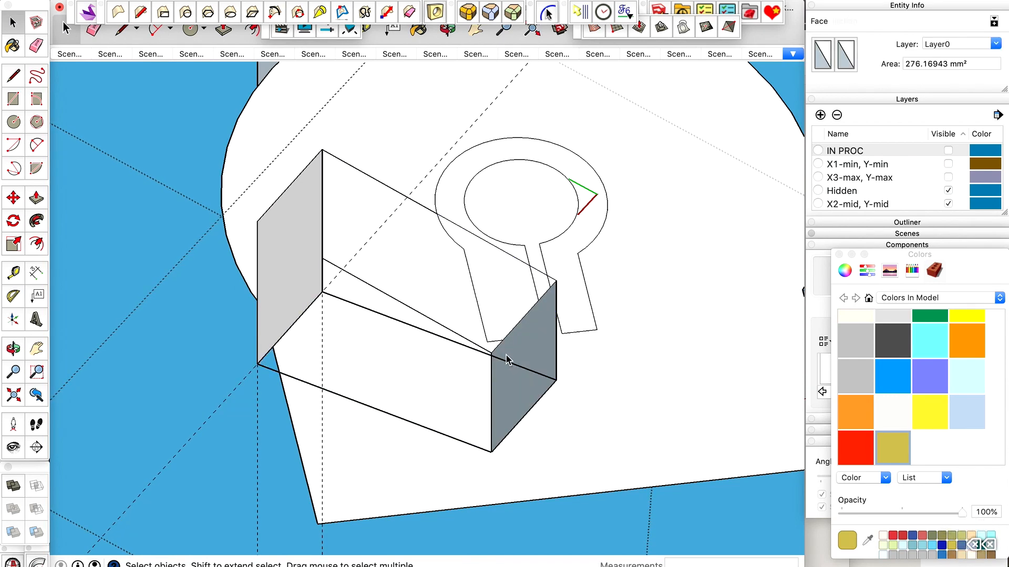
{"action": "left_click", "coordinate": [509, 392]}
{"action": "key", "text": "BackSpace"}
Erase the lower block's remaining edges and its outer end face beneath the base plane.
{"action": "key", "text": "e"}
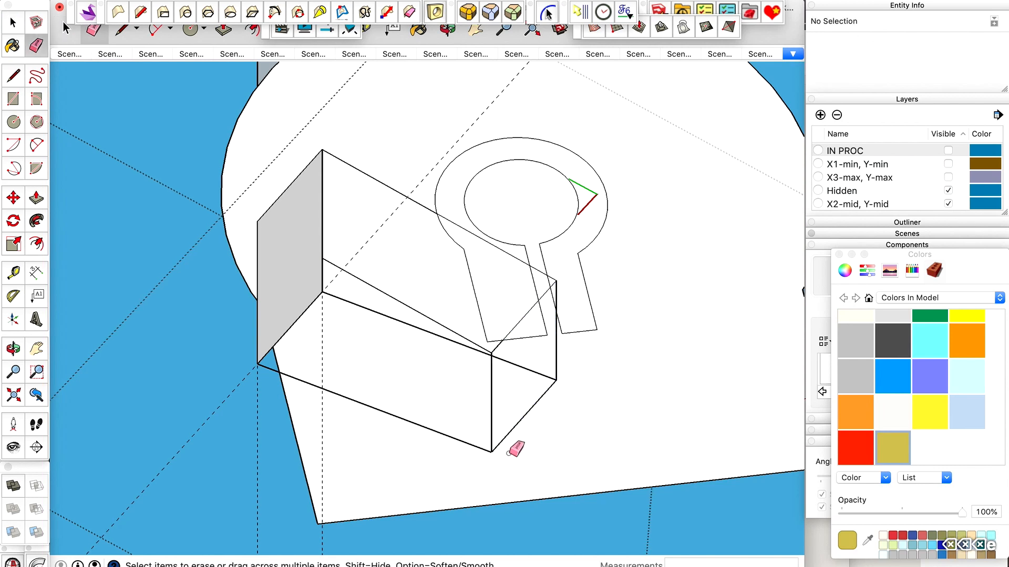
{"action": "left_click_drag", "start_coordinate": [499, 451], "coordinate": [481, 459]}
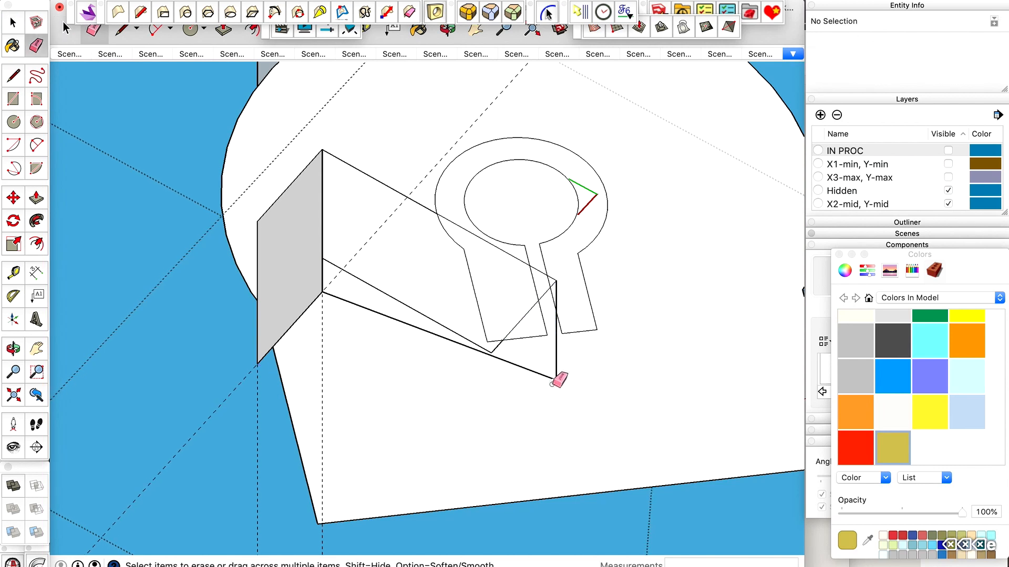
{"action": "mouse_move", "coordinate": [551, 383]}
{"action": "left_mouse_down"}
{"action": "mouse_move", "coordinate": [560, 374]}
{"action": "mouse_move", "coordinate": [386, 347]}
{"action": "left_mouse_up"}
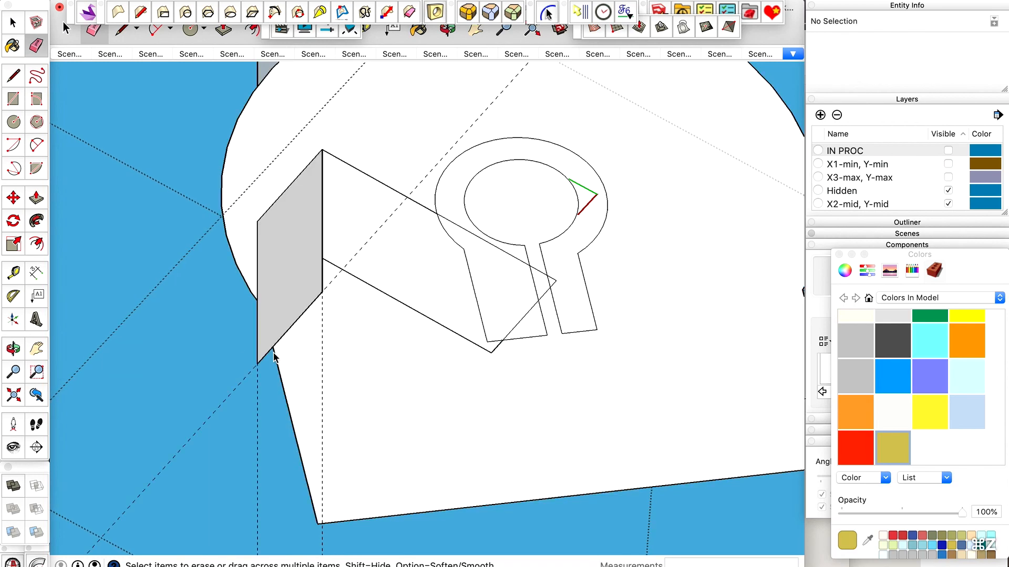
{"action": "scroll", "coordinate": [260, 365], "scroll_direction": "up", "scroll_amount": 5}
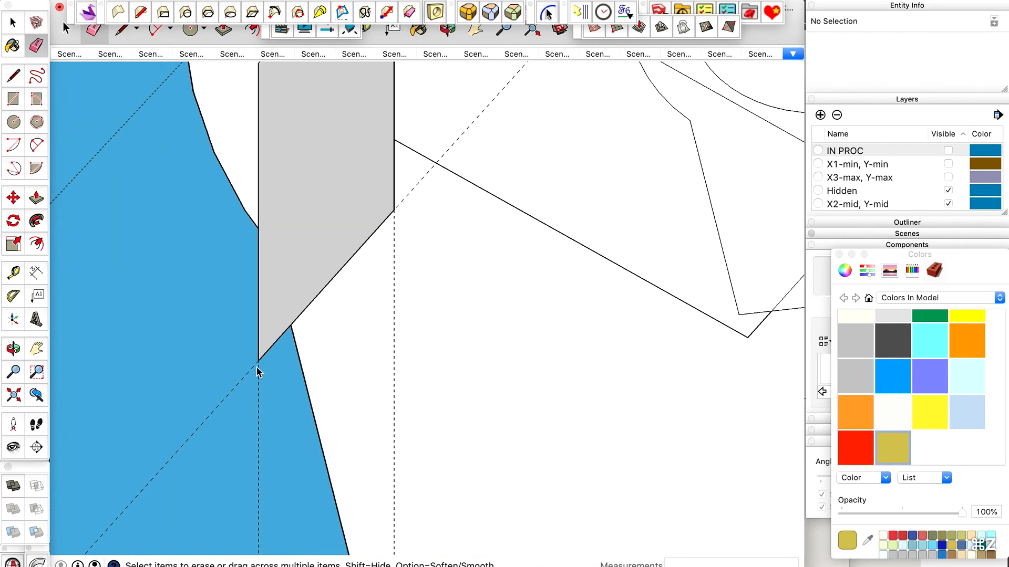
{"action": "left_click_drag", "start_coordinate": [261, 358], "coordinate": [267, 349]}
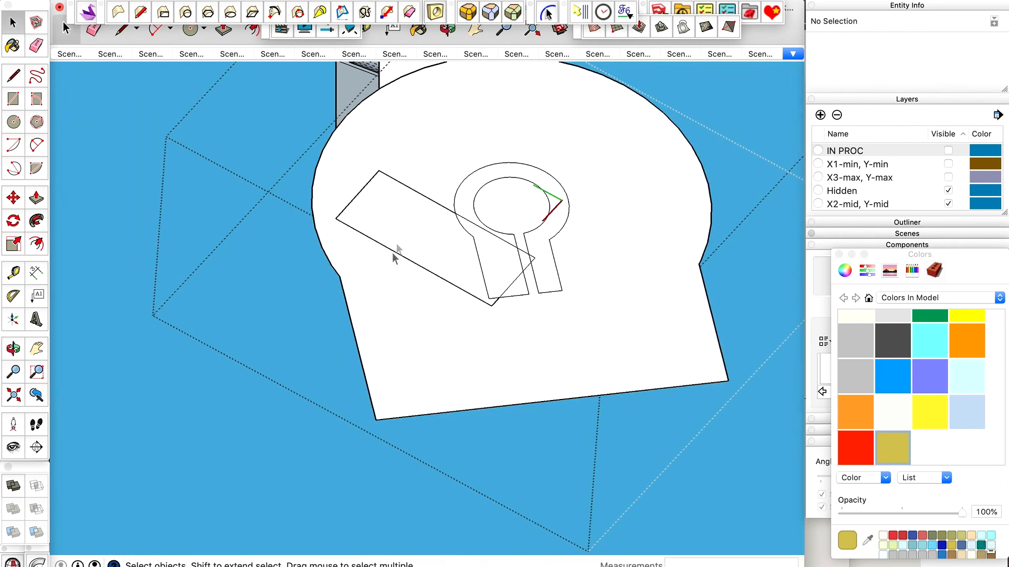
Try to delete the base plane's face surrounding the clamp profile and the traced block footprint.
{"action": "double_click", "coordinate": [428, 169]}
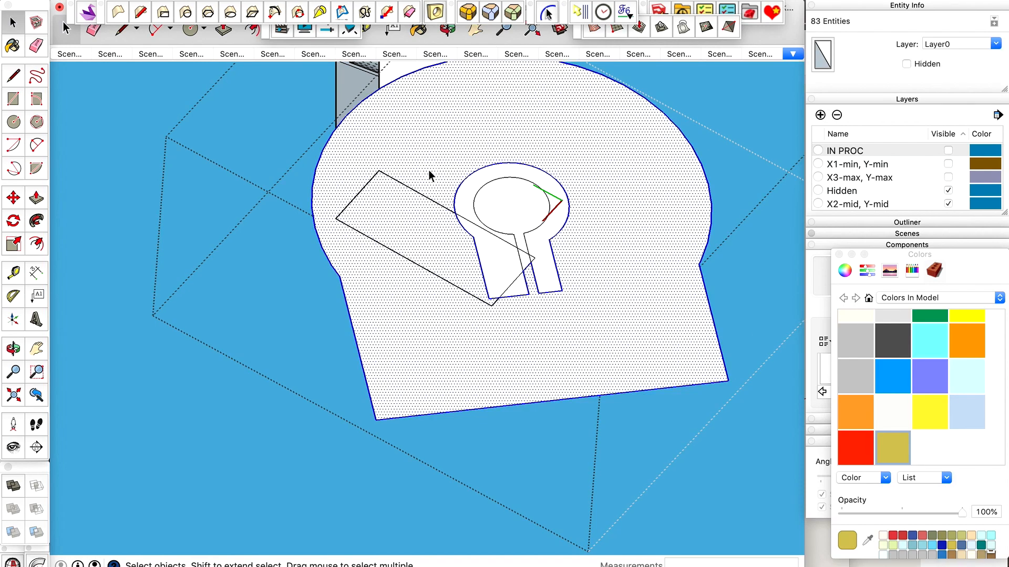
{"action": "left_click", "coordinate": [433, 166]}
{"action": "key", "text": "Delete"}
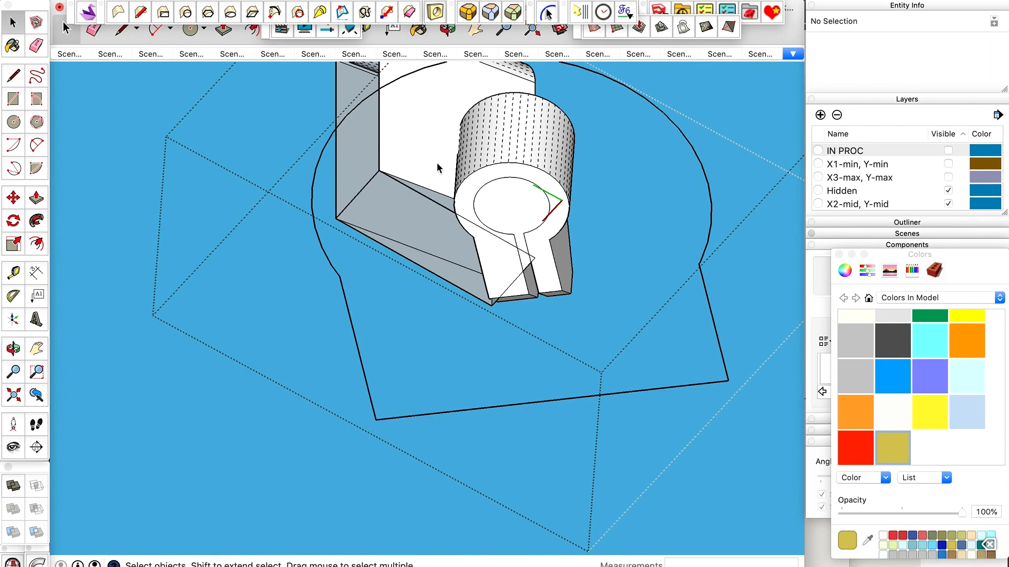
{"action": "key", "text": "o"}
{"action": "left_click_drag", "start_coordinate": [437, 162], "coordinate": [482, 236]}
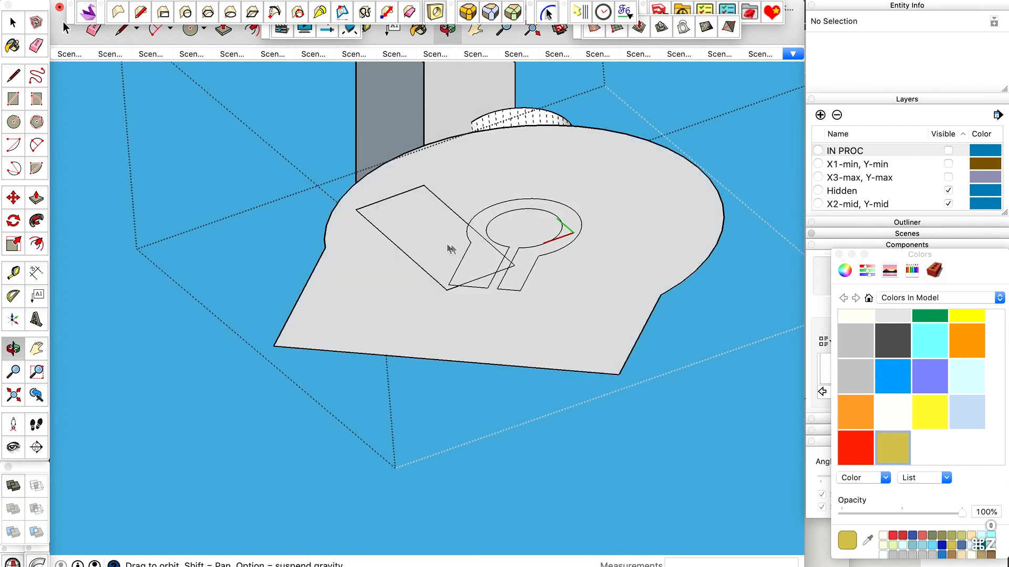
{"action": "scroll", "coordinate": [448, 248], "scroll_direction": "up", "scroll_amount": 3}
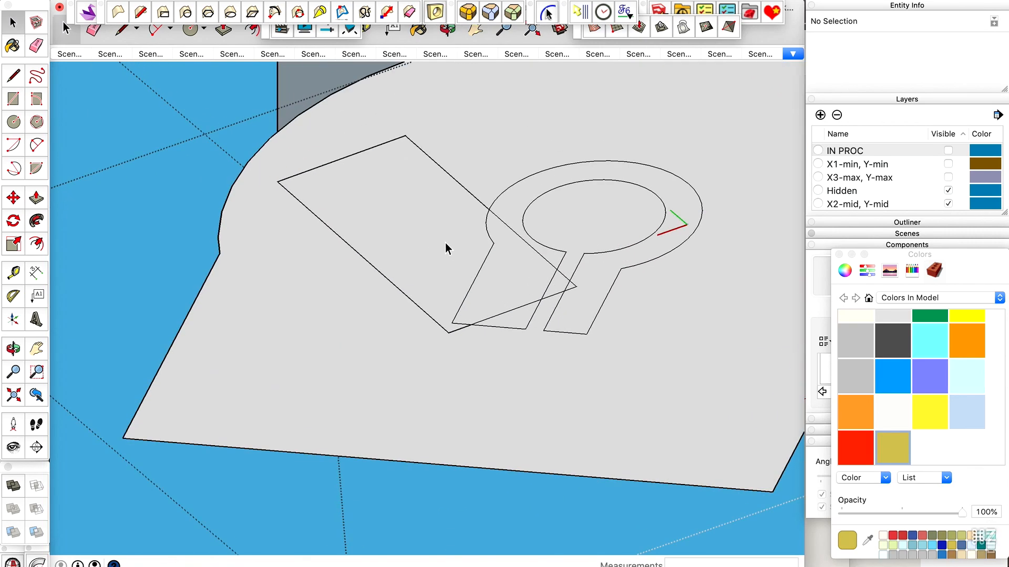
Try to generate a separate face from the traced block footprint's edges, and check the outline in X-ray view.
{"action": "left_click", "coordinate": [381, 275]}
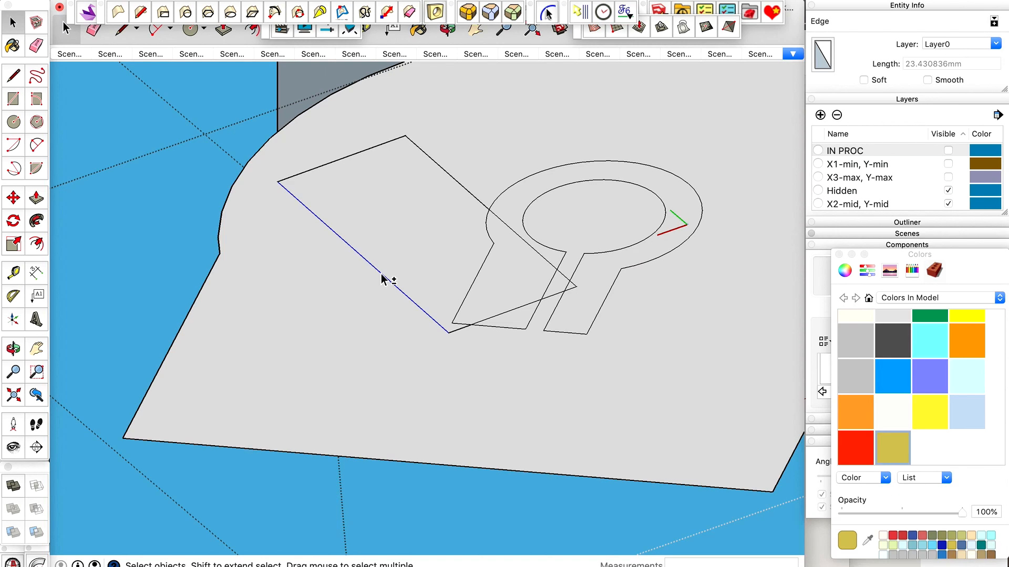
{"action": "left_click", "coordinate": [399, 223]}
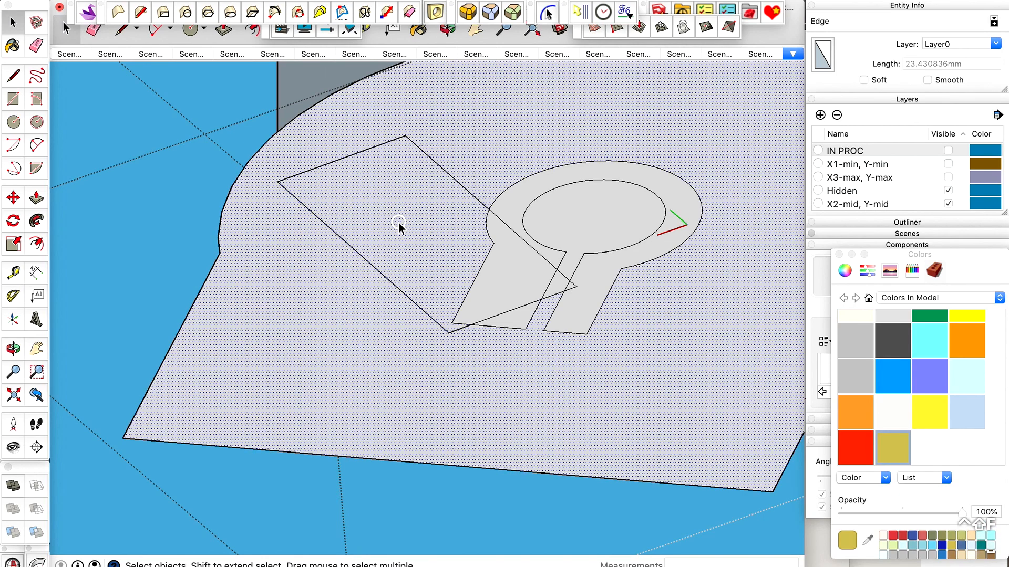
{"action": "left_click", "coordinate": [397, 142]}
{"action": "key", "text": "o"}
{"action": "left_click_drag", "start_coordinate": [396, 141], "coordinate": [374, 130]}
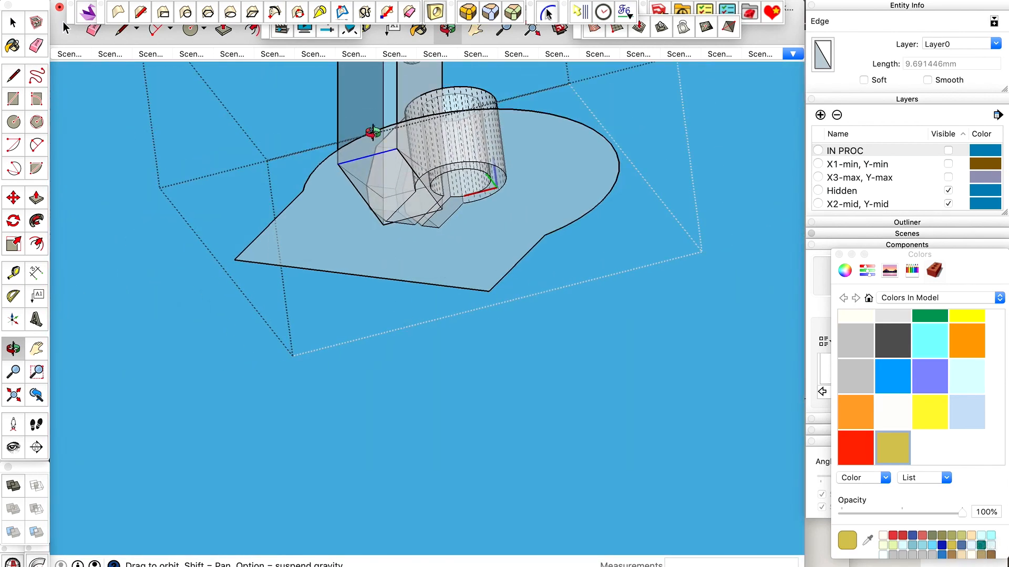
{"action": "scroll", "coordinate": [374, 134], "scroll_direction": "up", "scroll_amount": 5}
{"action": "scroll", "coordinate": [398, 216], "scroll_direction": "down", "scroll_amount": 3}
{"action": "key", "text": "x"}
{"action": "key", "text": "space"}
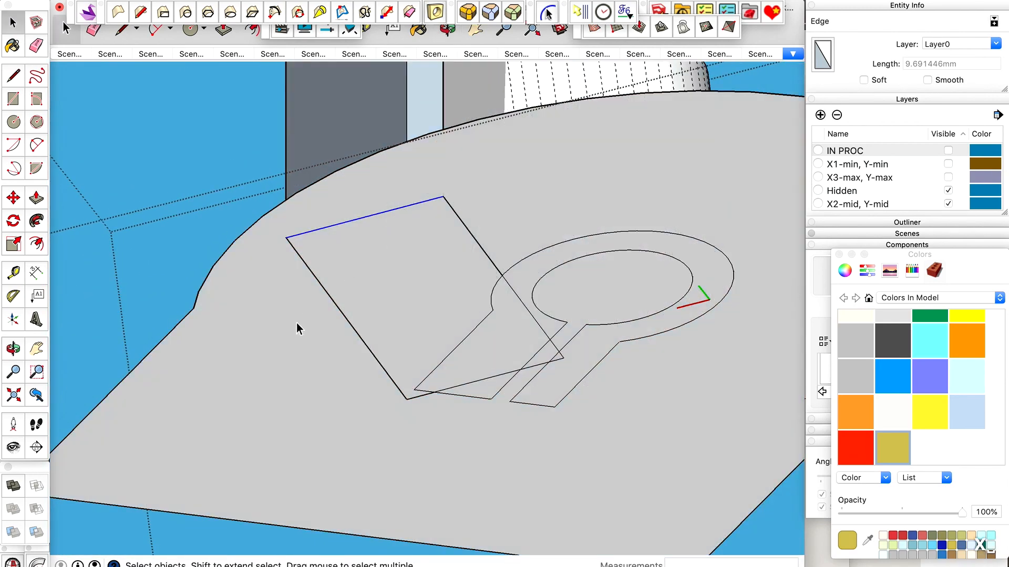
Delete the base plane's face again and undo that deletion.
{"action": "left_click", "coordinate": [297, 325]}
{"action": "key", "text": "BackSpace"}
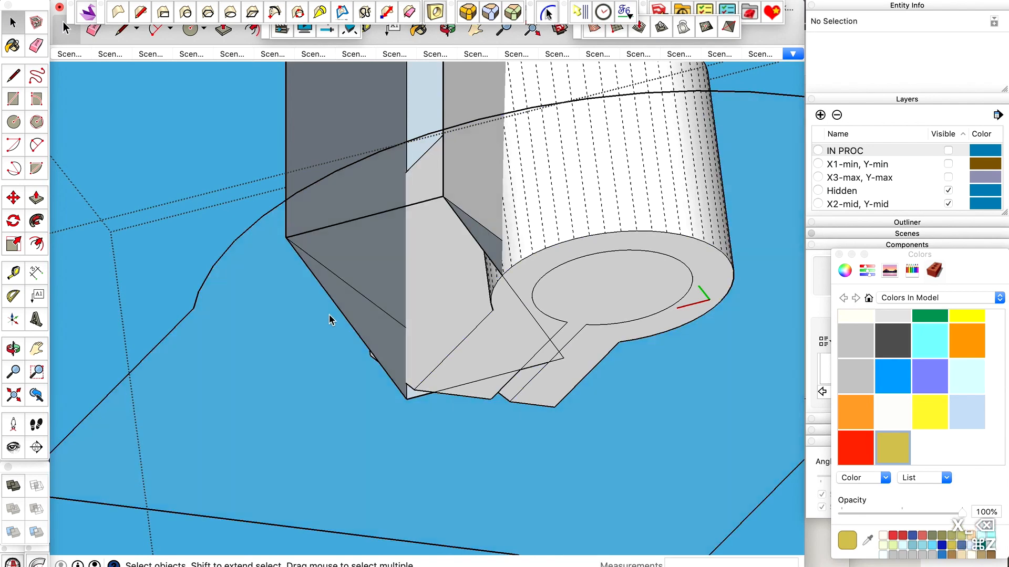
{"action": "key", "text": "super+z"}
Undo the face deletions and footprint lines made on the lower block beneath the base plane.
{"action": "scroll", "coordinate": [351, 288], "scroll_direction": "down", "scroll_amount": 5}
{"action": "middle_click_drag", "start_coordinate": [352, 287], "coordinate": [317, 502]}
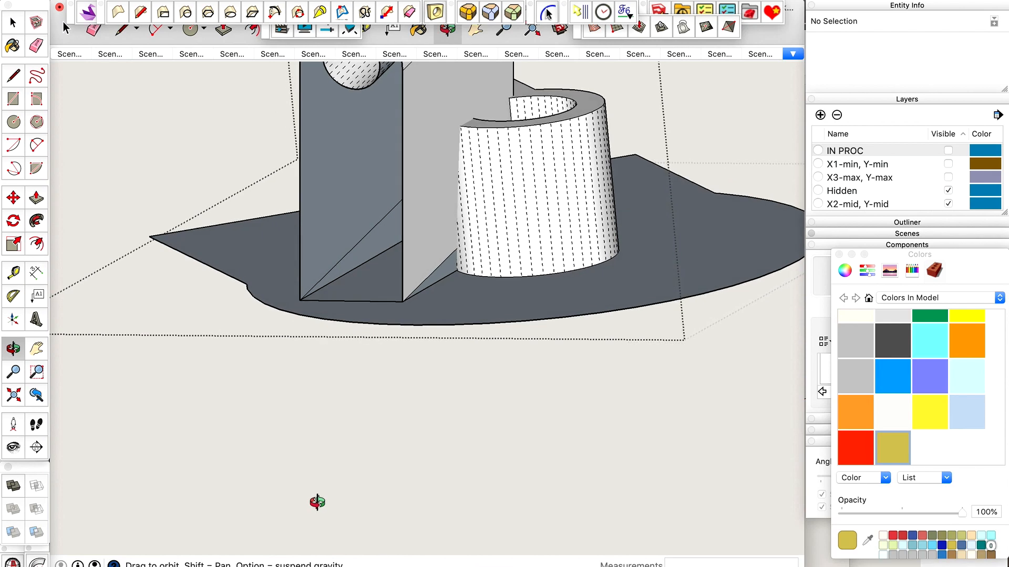
{"action": "middle_click_drag", "start_coordinate": [339, 343], "coordinate": [338, 342]}
{"action": "scroll", "coordinate": [339, 343], "scroll_direction": "down", "scroll_amount": 3}
{"action": "key", "text": "super+z"}
{"action": "key", "text": "super+z"}
{"action": "key", "text": "super+z"}
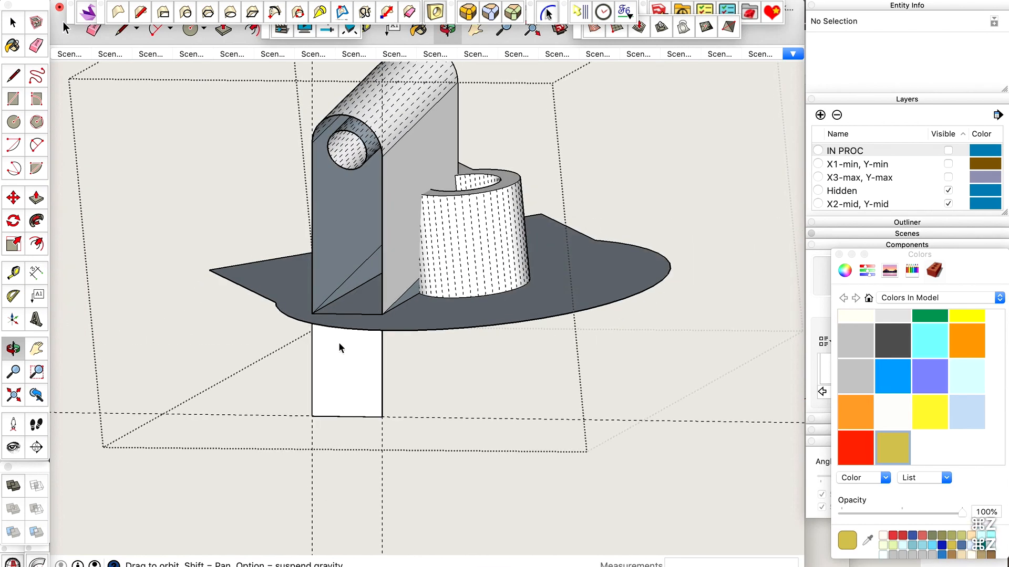
{"action": "key", "text": "super+z"}
{"action": "key", "text": "super+z"}
{"action": "key", "text": "super+z"}
{"action": "key", "text": "super+z"}
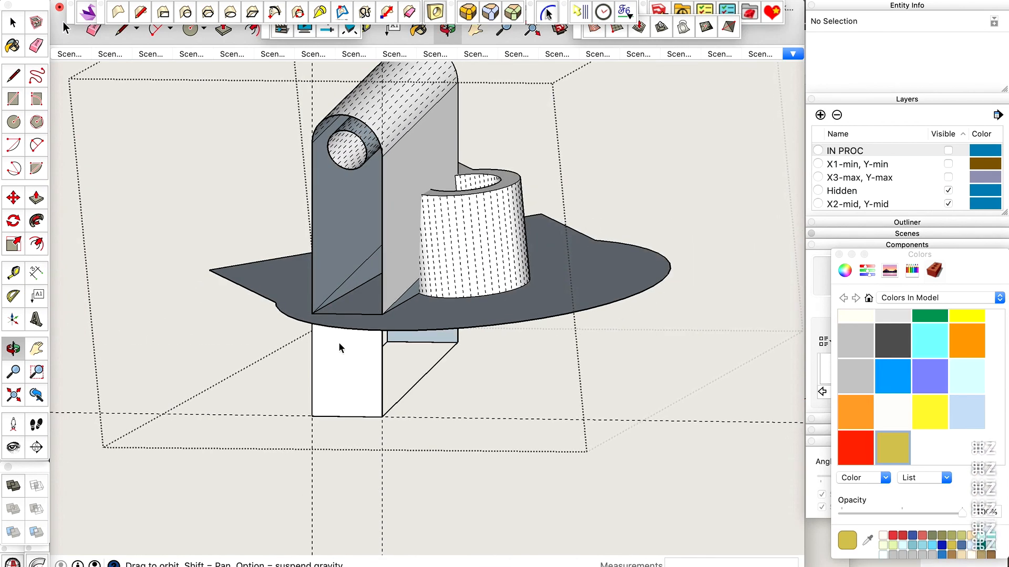
{"action": "key", "text": "super+z"}
{"action": "key", "text": "super+z"}
{"action": "key", "text": "super+z"}
{"action": "key", "text": "super+z"}
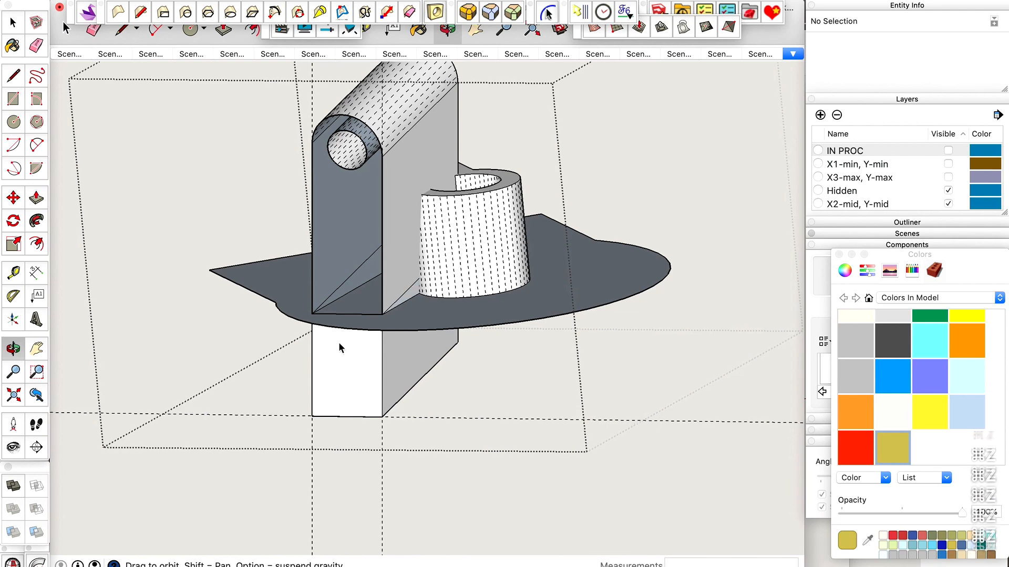
{"action": "key", "text": "super+z"}
{"action": "key", "text": "super+z"}
{"action": "key", "text": "super+z"}
{"action": "key", "text": "super+z"}
{"action": "key", "text": "super+z"}
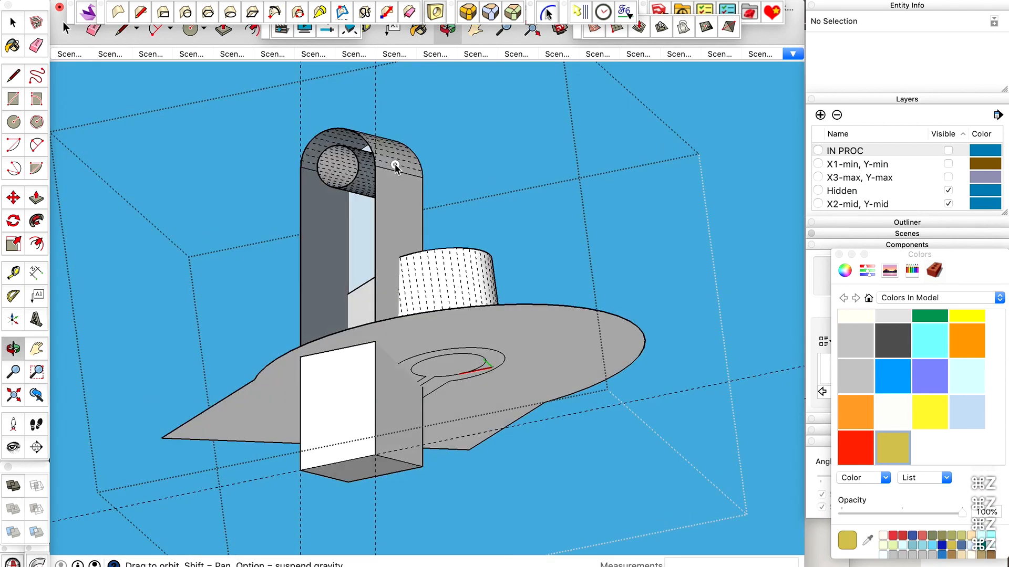
{"action": "key", "text": "super+z"}
{"action": "key", "text": "super+z"}
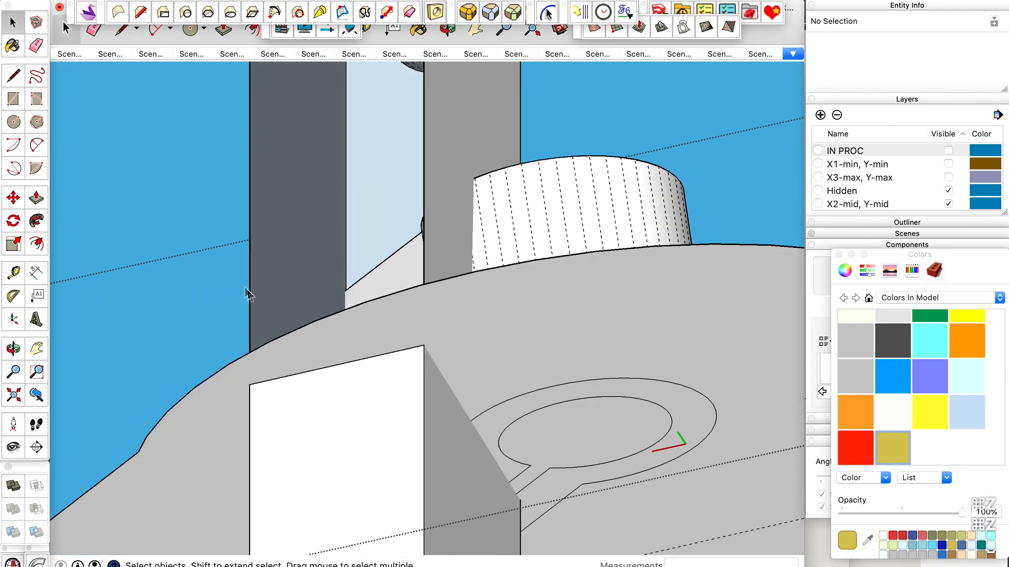
Generate the missing end face on the upper block from its long vertical edge.
{"action": "left_click", "coordinate": [251, 279]}
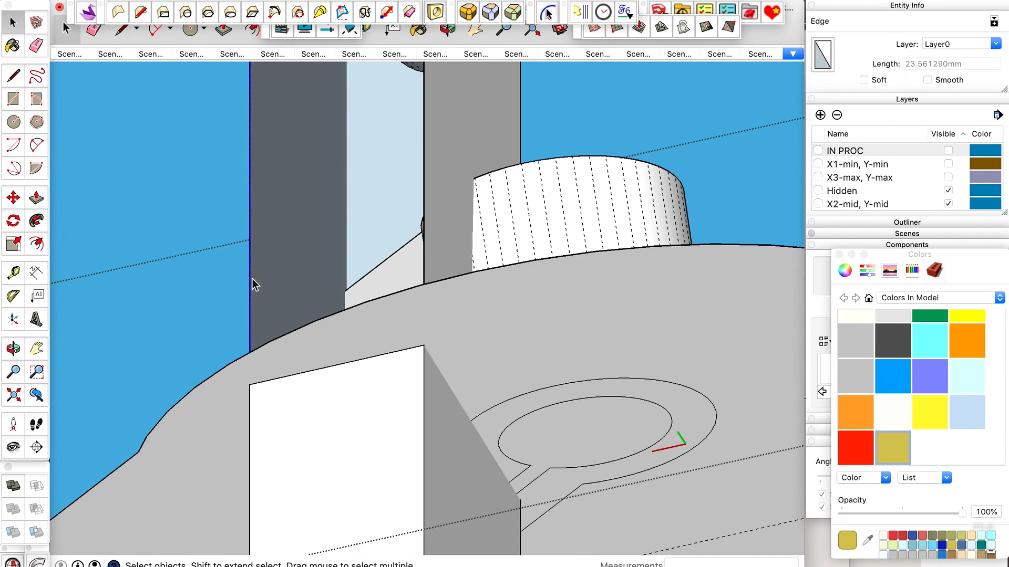
{"action": "key", "text": "ctrl+shift+f"}
{"action": "scroll", "coordinate": [410, 312], "scroll_direction": "down", "scroll_amount": 4}
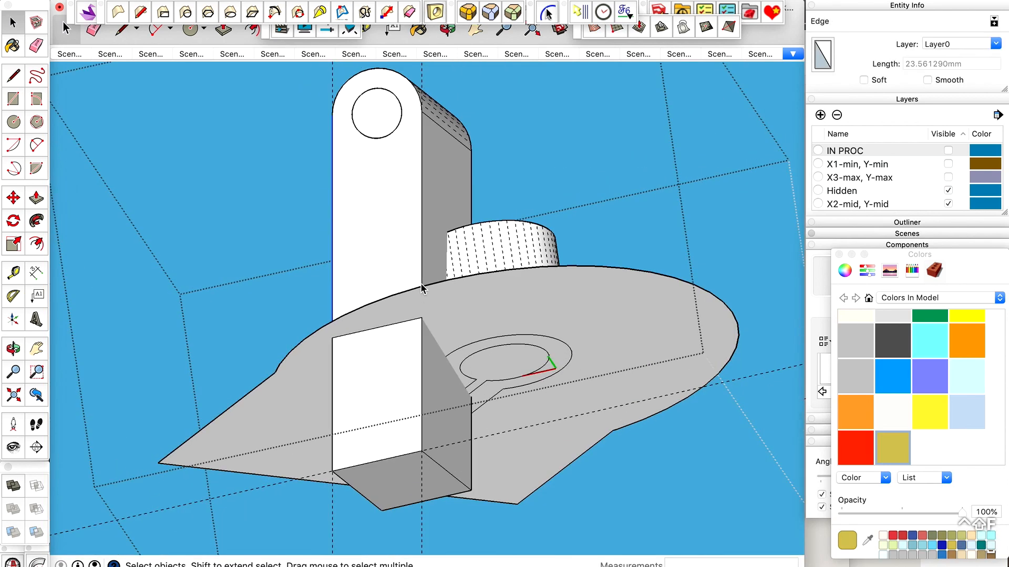
Move the edge where the lower block's end face meets the base plane about 1.45 mm down the block.
{"action": "scroll", "coordinate": [358, 339], "scroll_direction": "up", "scroll_amount": 5}
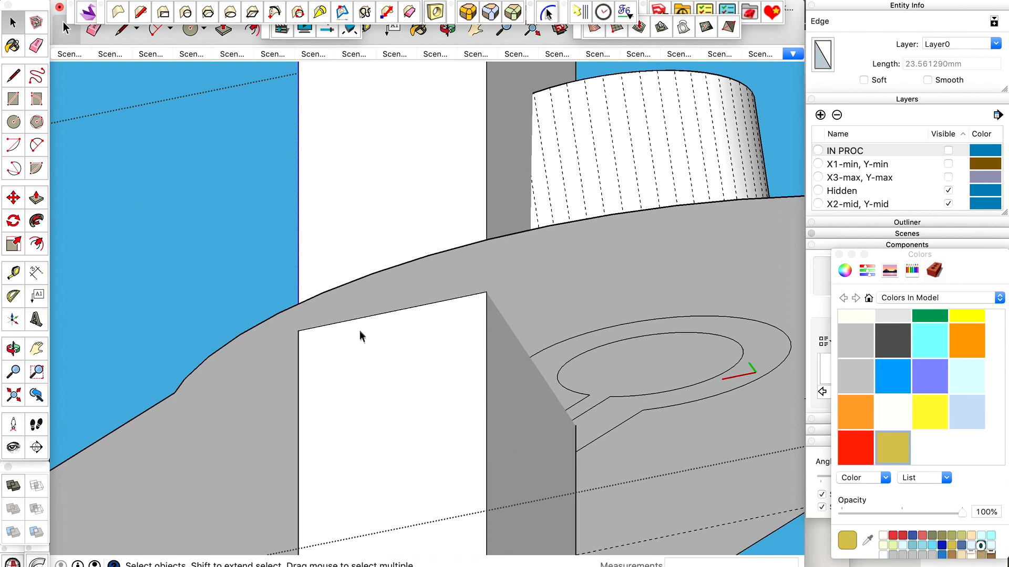
{"action": "left_click", "coordinate": [359, 326]}
{"action": "scroll", "coordinate": [311, 364], "scroll_direction": "up", "scroll_amount": 2}
{"action": "key", "text": "m"}
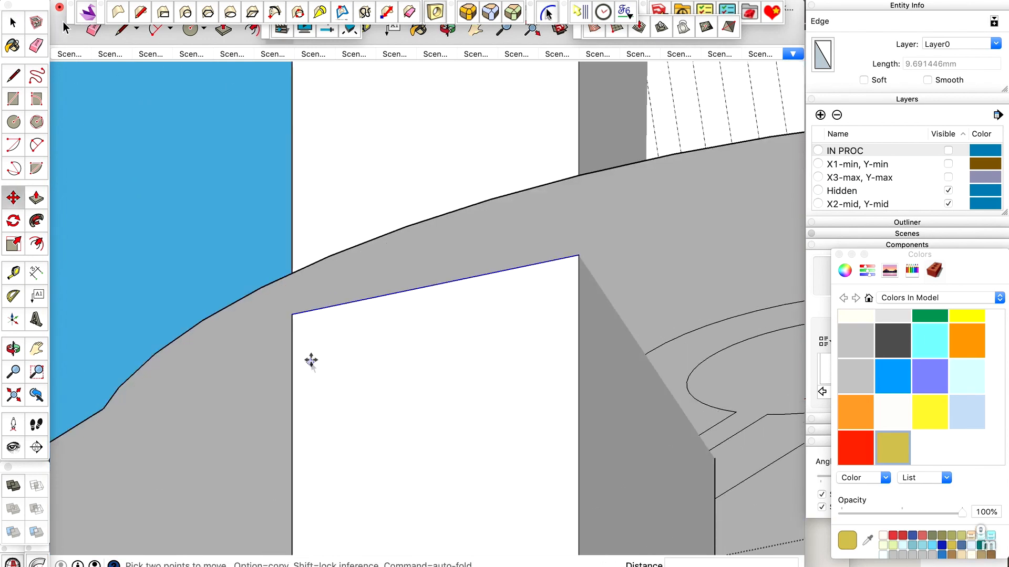
{"action": "left_click", "coordinate": [297, 318]}
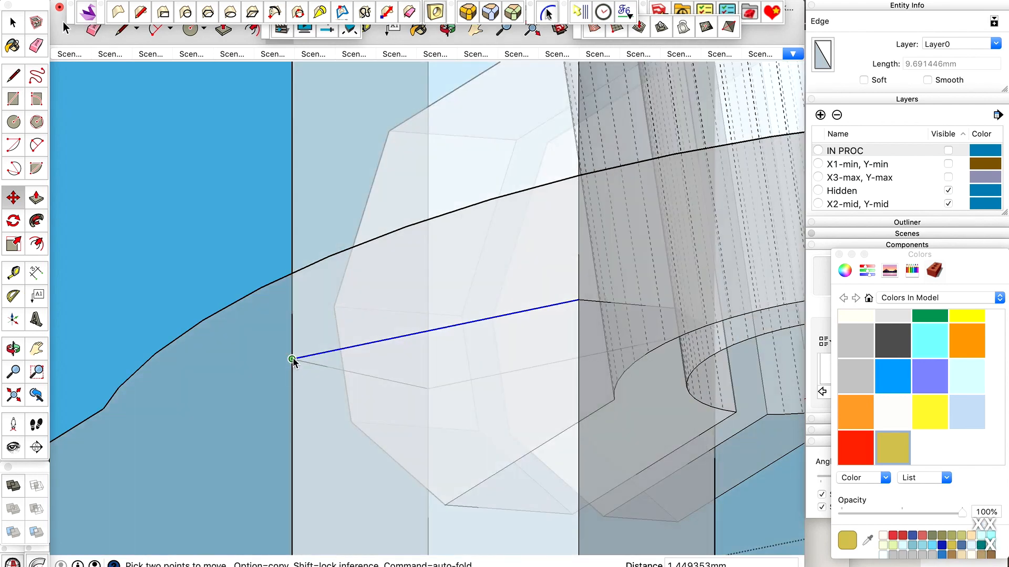
{"action": "left_click", "coordinate": [292, 360]}
Erase the two long side edges running back from the moved edge on the lower block, using X-ray view to reach the hidden one.
{"action": "key", "text": "e"}
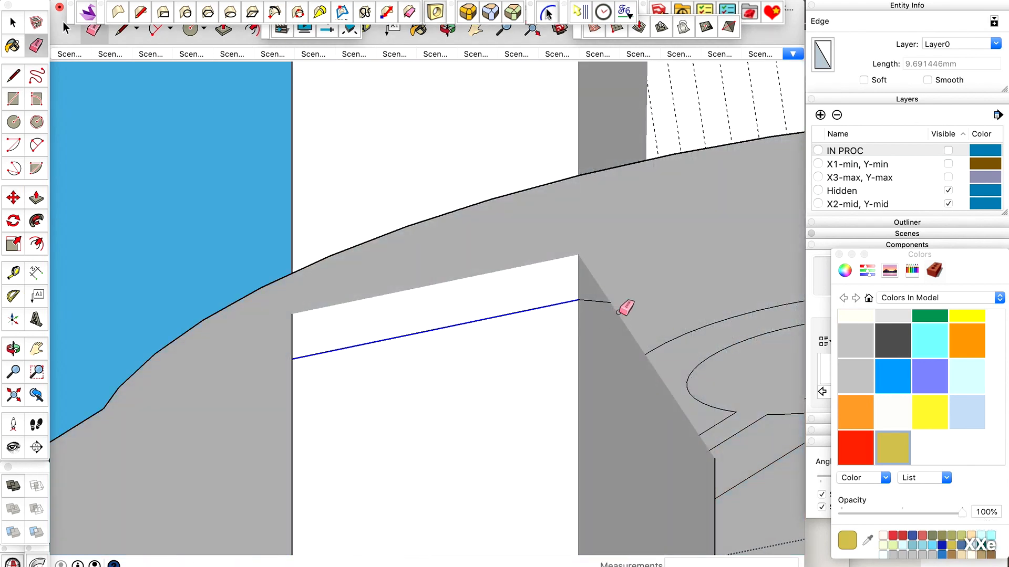
{"action": "left_click", "coordinate": [597, 303]}
{"action": "key", "text": "shift+x"}
{"action": "scroll", "coordinate": [628, 300], "scroll_direction": "up", "scroll_amount": 3}
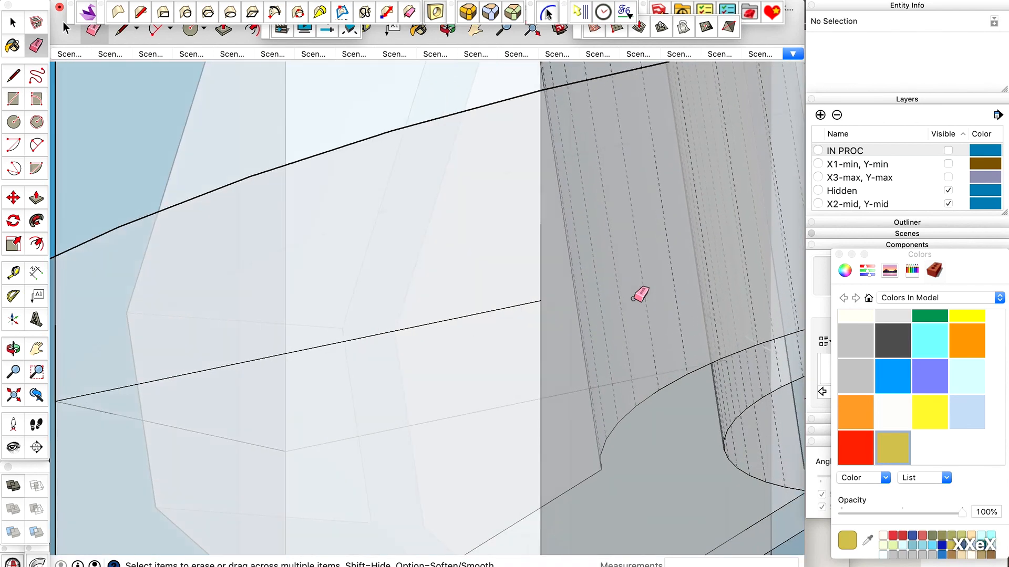
{"action": "scroll", "coordinate": [628, 300], "scroll_direction": "down", "scroll_amount": 4}
{"action": "left_click", "coordinate": [380, 351]}
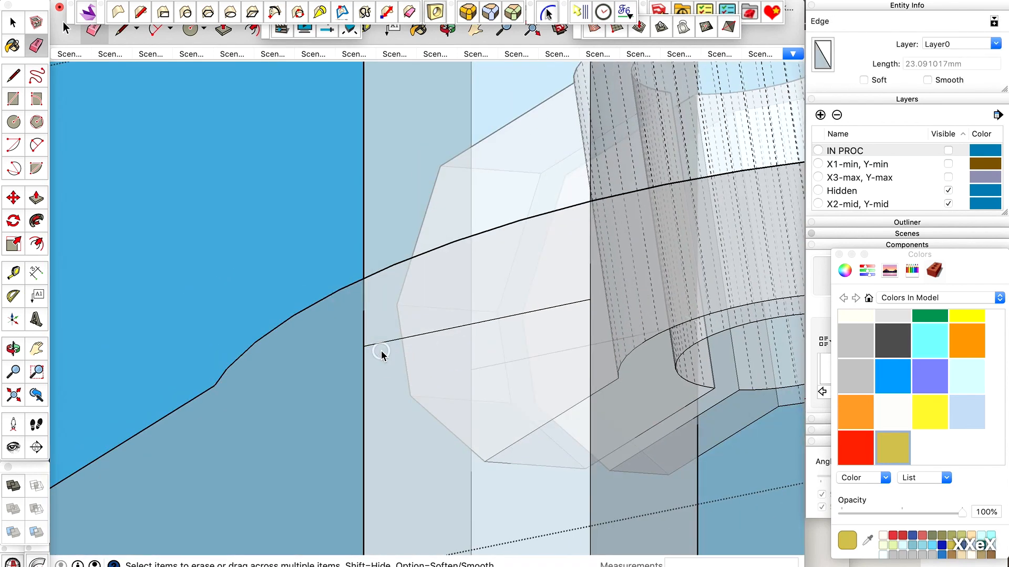
{"action": "scroll", "coordinate": [381, 351], "scroll_direction": "down", "scroll_amount": 3}
{"action": "key", "text": "shift+x"}
{"action": "key", "text": "space"}
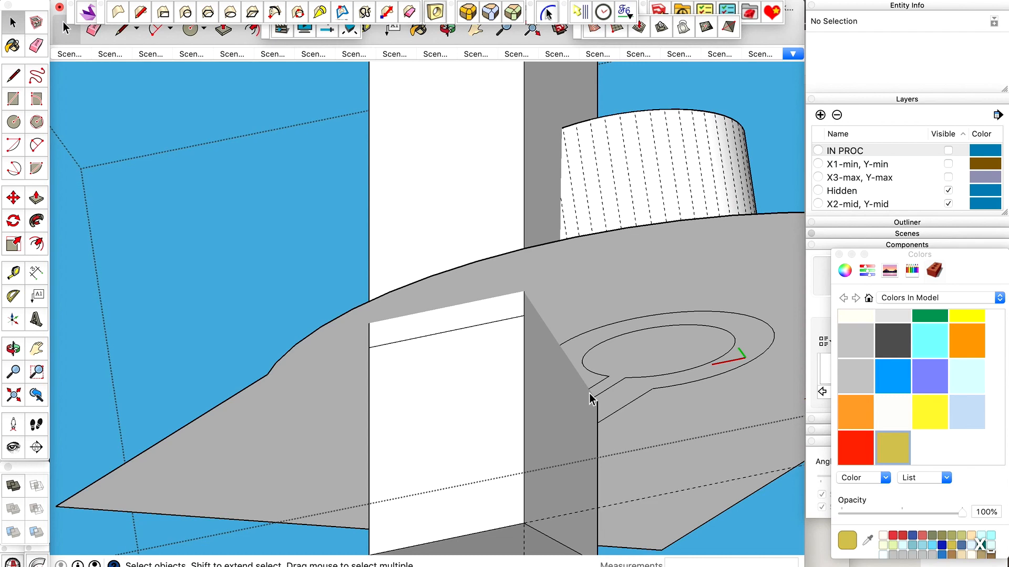
Draw lines where the lower block's long side and its end face meet the base plane, the end line about 9.69 mm long.
{"action": "scroll", "coordinate": [588, 393], "scroll_direction": "up", "scroll_amount": 3}
{"action": "key", "text": "l"}
{"action": "left_click", "coordinate": [490, 239]}
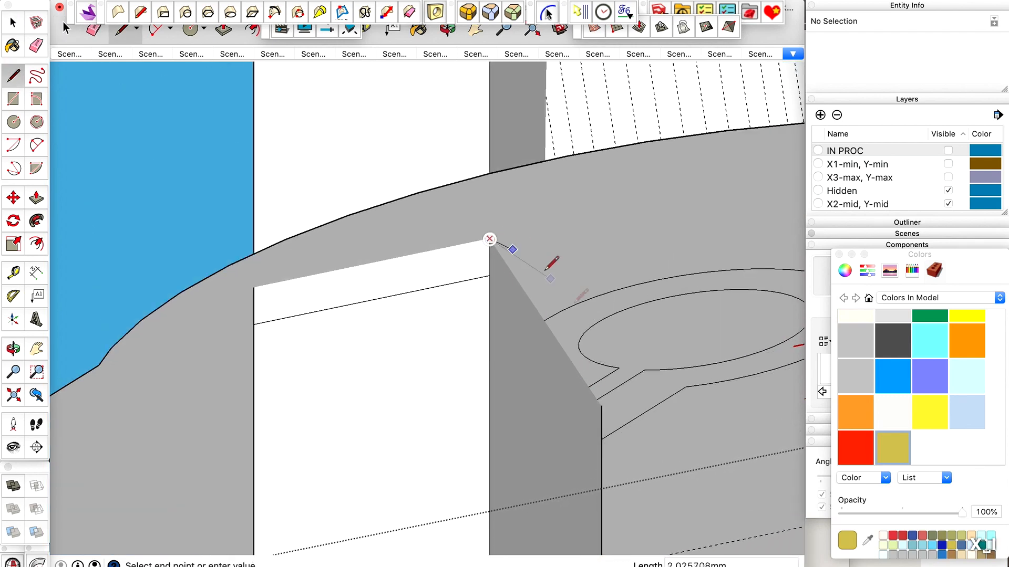
{"action": "left_click", "coordinate": [602, 406]}
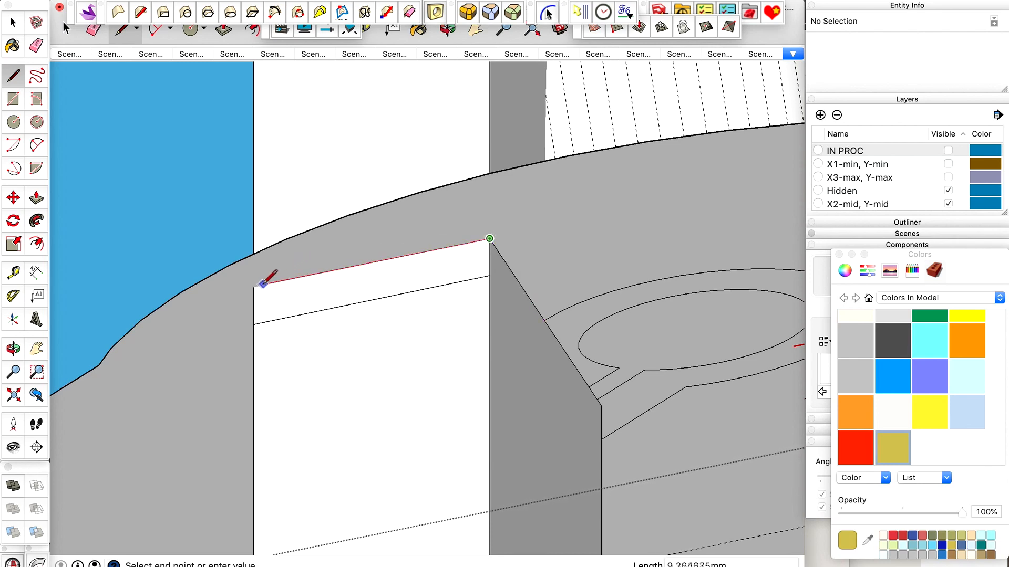
{"action": "scroll", "coordinate": [256, 287], "scroll_direction": "up", "scroll_amount": 5}
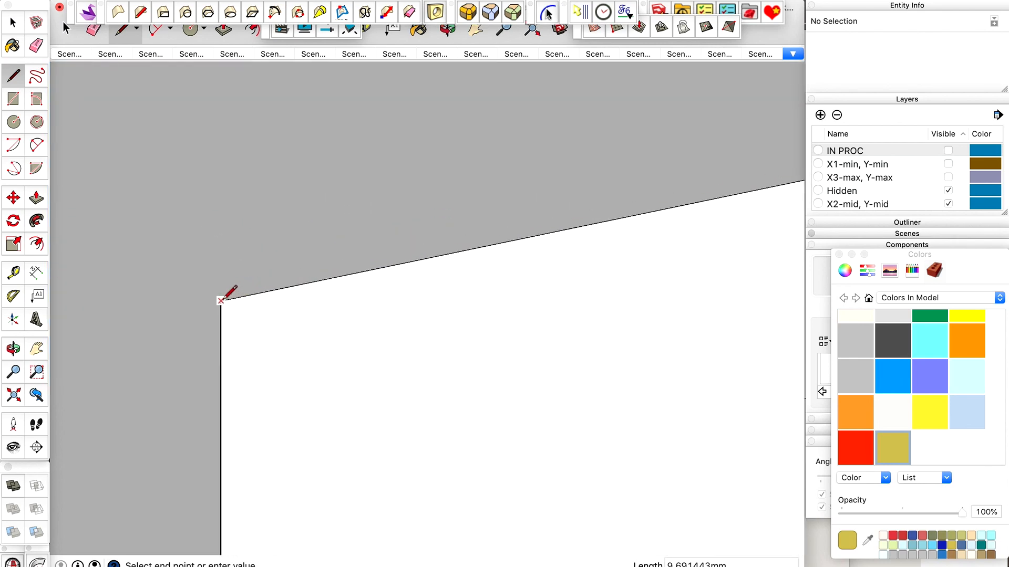
Delete the moved edge crossing the lower block's end face below the base plane.
{"action": "scroll", "coordinate": [224, 300], "scroll_direction": "down", "scroll_amount": 5}
{"action": "key", "text": "space"}
{"action": "left_click", "coordinate": [351, 283]}
{"action": "key", "text": "Delete"}
{"action": "scroll", "coordinate": [440, 284], "scroll_direction": "down", "scroll_amount": 1}
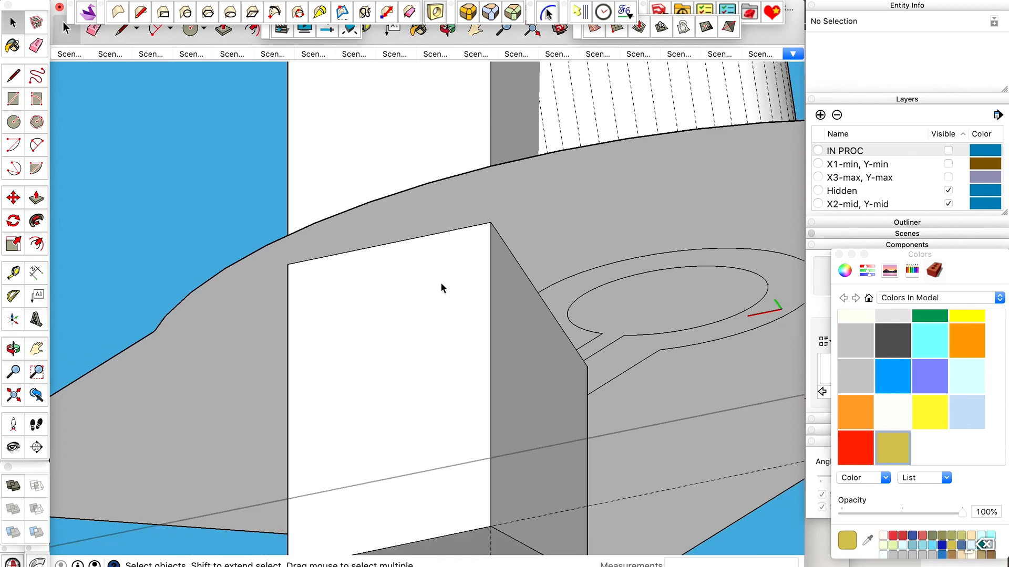
Remove the lower block's outer end face and adjoining long side face, and select the base plane's face.
{"action": "left_click", "coordinate": [410, 315]}
{"action": "scroll", "coordinate": [410, 313], "scroll_direction": "down", "scroll_amount": 2}
{"action": "left_click", "coordinate": [494, 348], "text": "shift"}
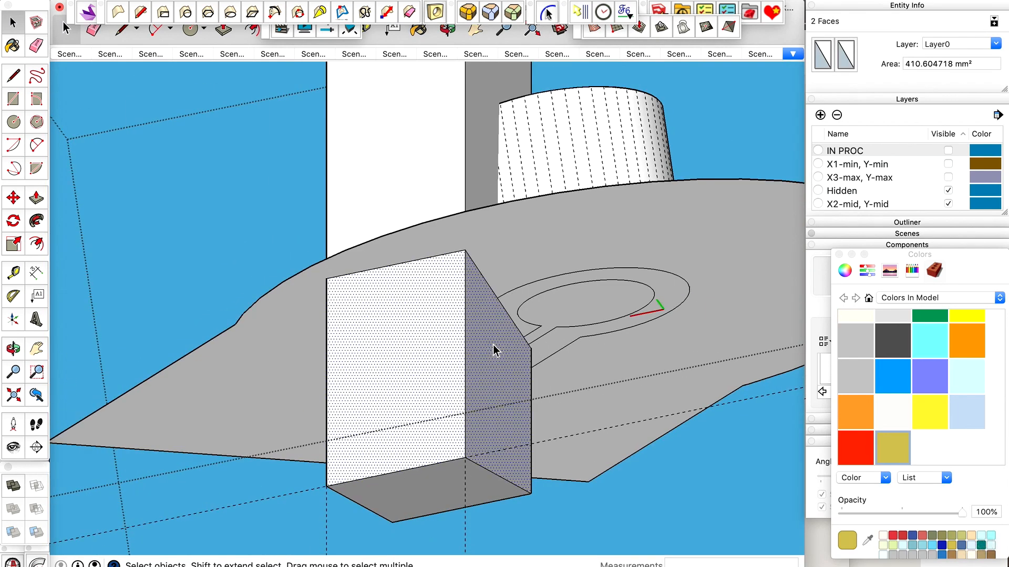
{"action": "key", "text": "super+x"}
{"action": "left_click", "coordinate": [433, 293]}
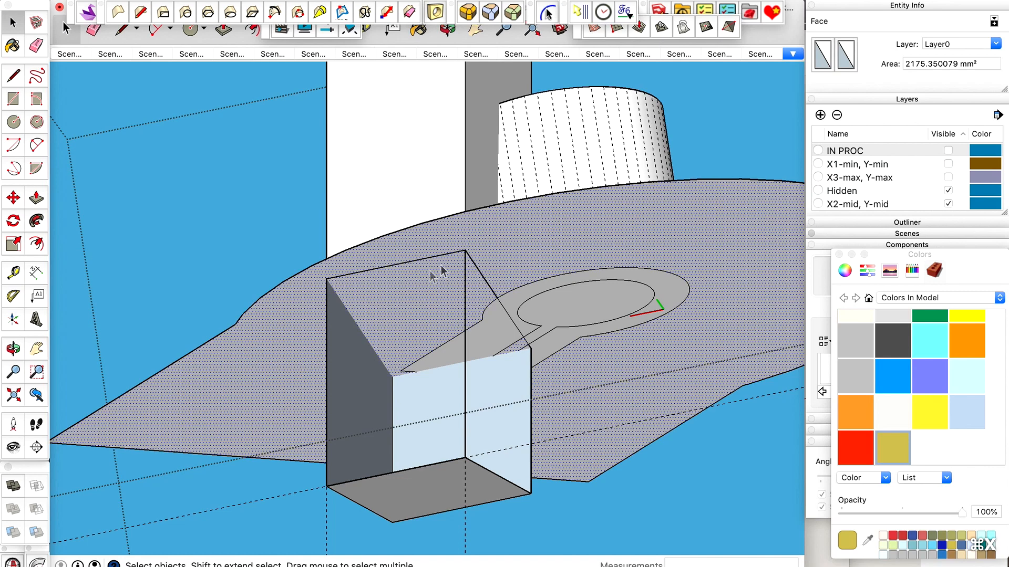
{"action": "scroll", "coordinate": [389, 398], "scroll_direction": "up", "scroll_amount": 3}
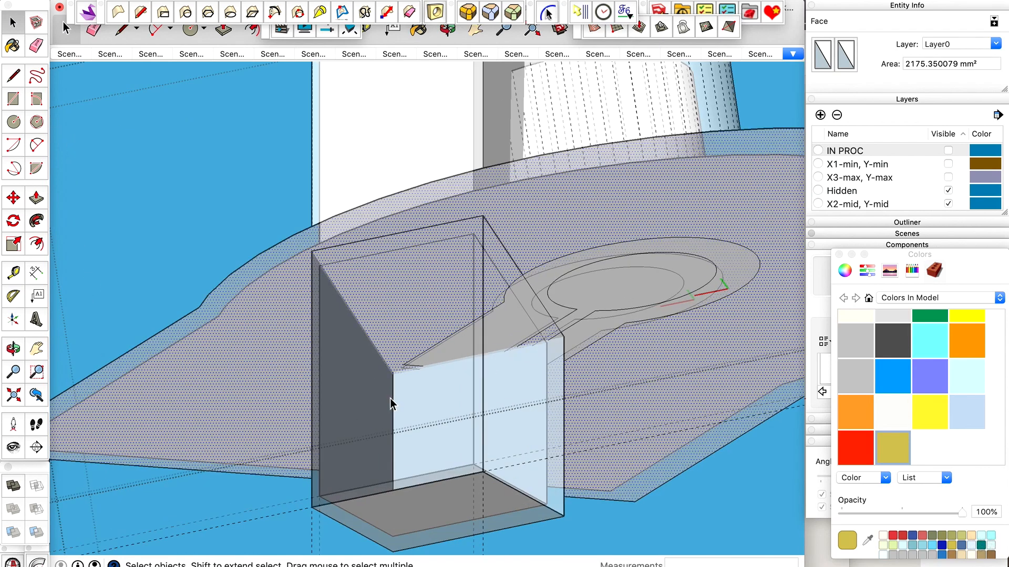
{"action": "key", "text": "l"}
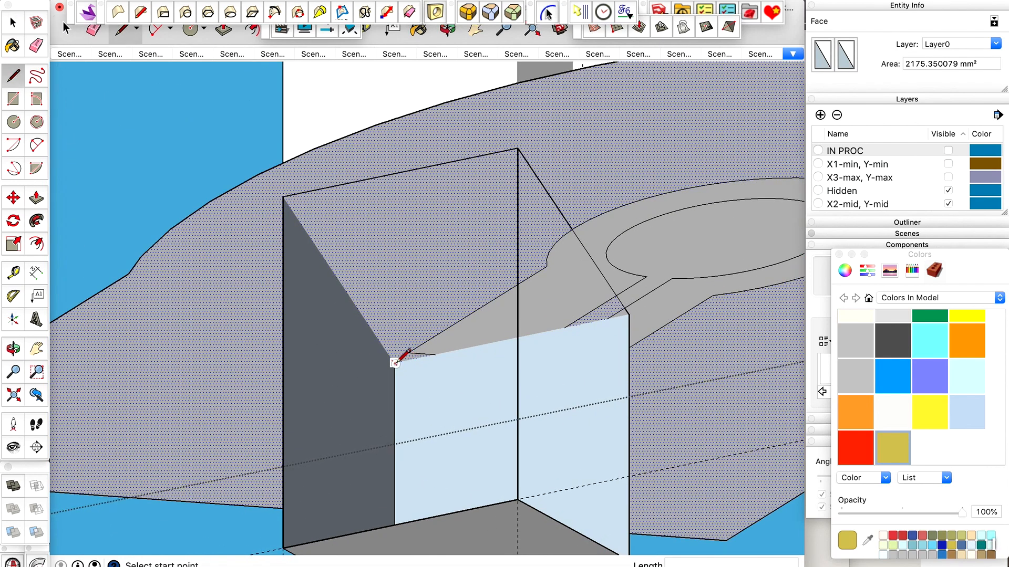
{"action": "left_click", "coordinate": [630, 315]}
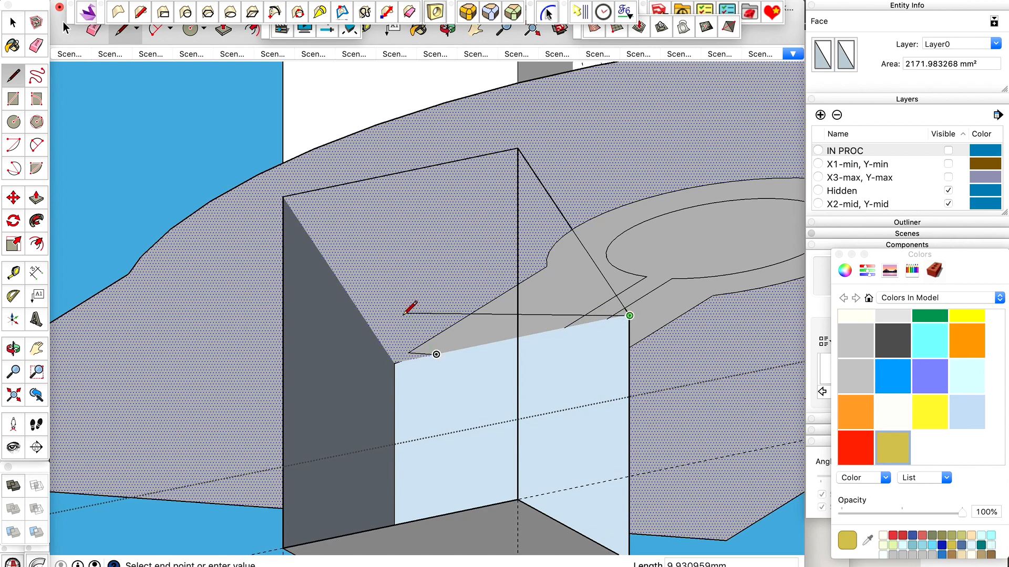
{"action": "key", "text": "space"}
{"action": "scroll", "coordinate": [484, 357], "scroll_direction": "up", "scroll_amount": 2}
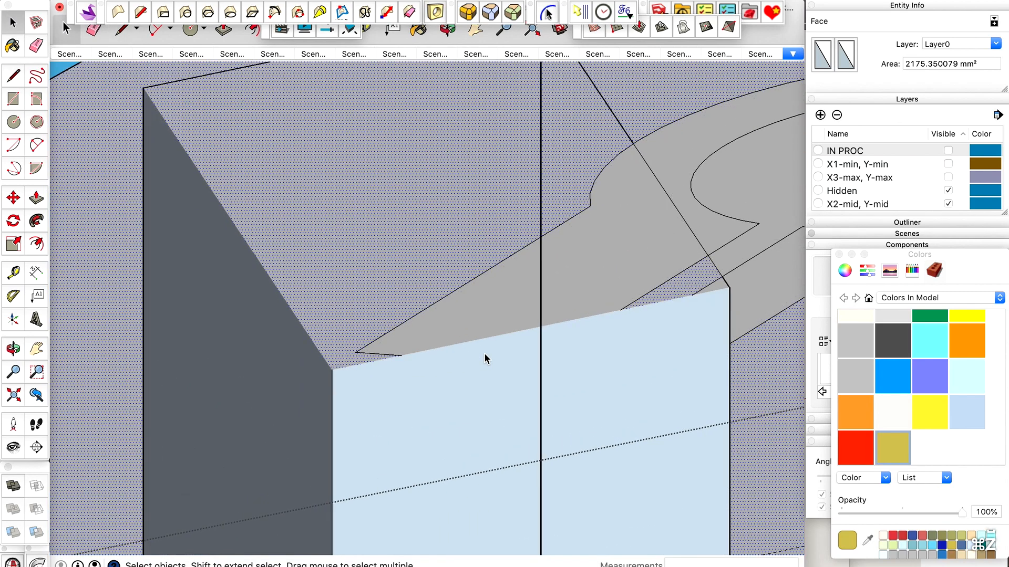
Redraw the lower block's open end edge and long side edge along the base plane, the long one about 23.43 mm.
{"action": "key", "text": "x"}
{"action": "key", "text": "x"}
{"action": "scroll", "coordinate": [337, 397], "scroll_direction": "up", "scroll_amount": 1}
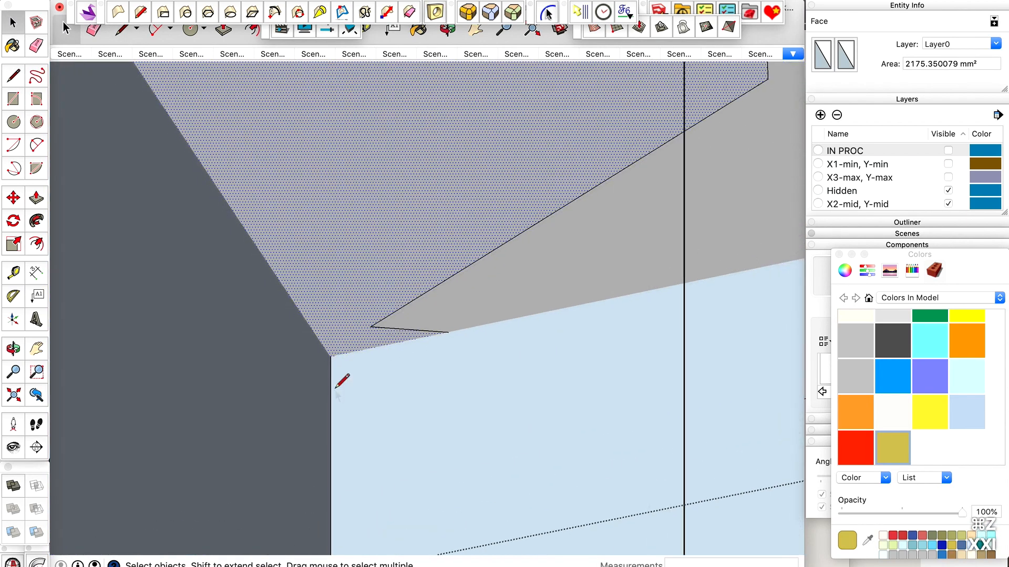
{"action": "key", "text": "l"}
{"action": "scroll", "coordinate": [331, 357], "scroll_direction": "down", "scroll_amount": 3}
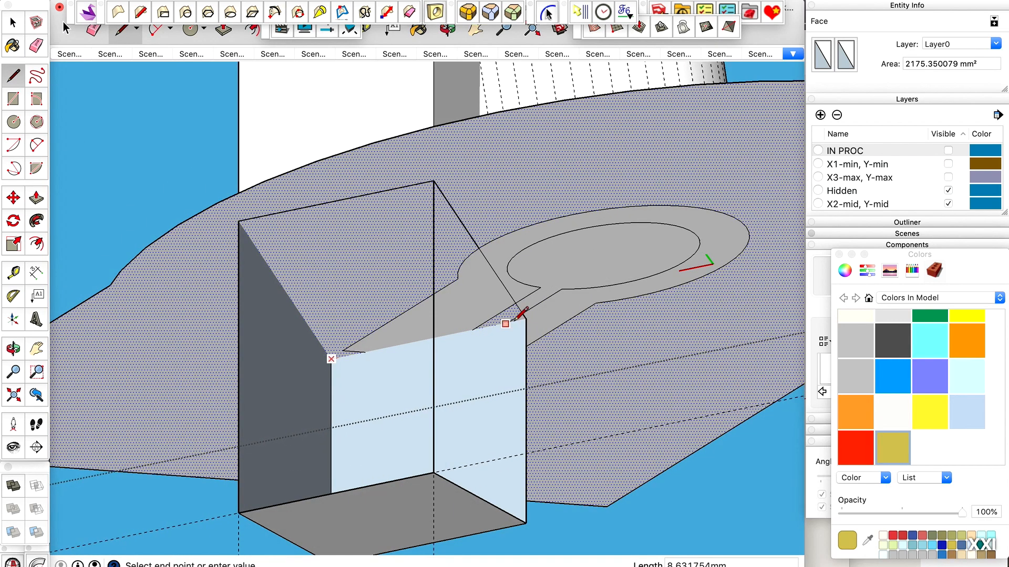
{"action": "left_click", "coordinate": [522, 319]}
{"action": "key", "text": "Escape"}
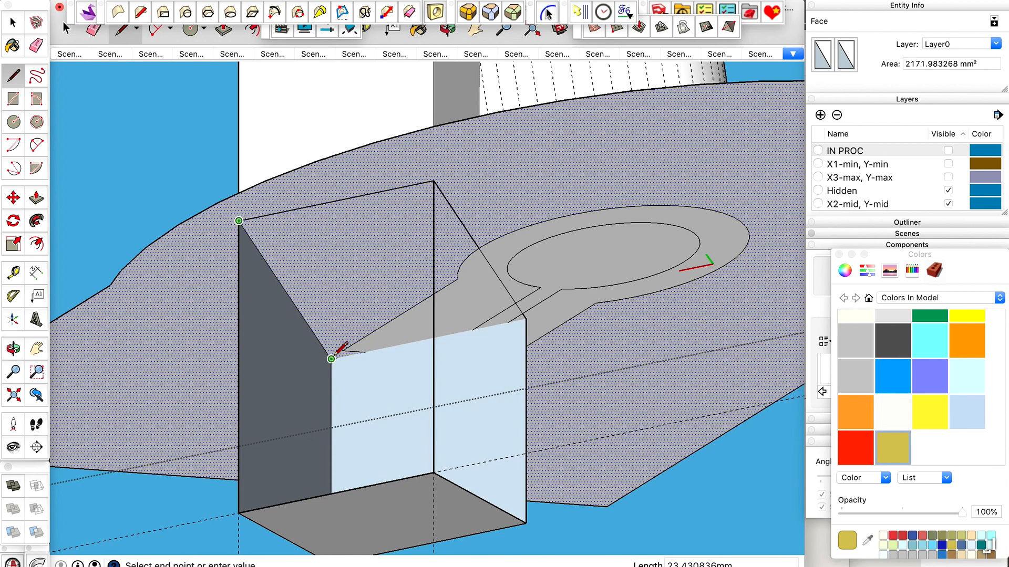
{"action": "key", "text": "space"}
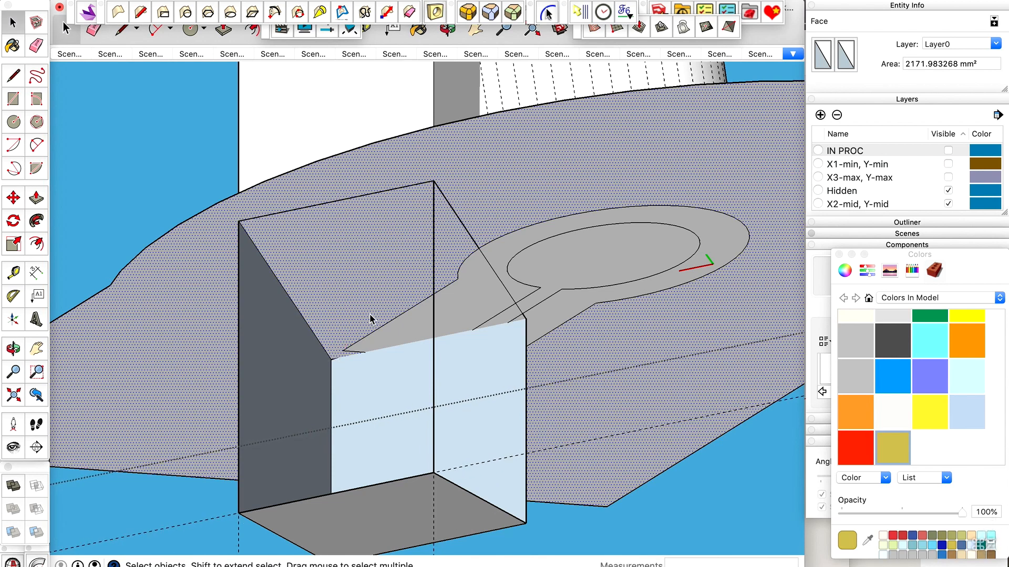
{"action": "scroll", "coordinate": [391, 283], "scroll_direction": "down", "scroll_amount": 3}
{"action": "key", "text": "super+z"}
{"action": "key", "text": "super+shift+z"}
{"action": "key", "text": "super+shift+z"}
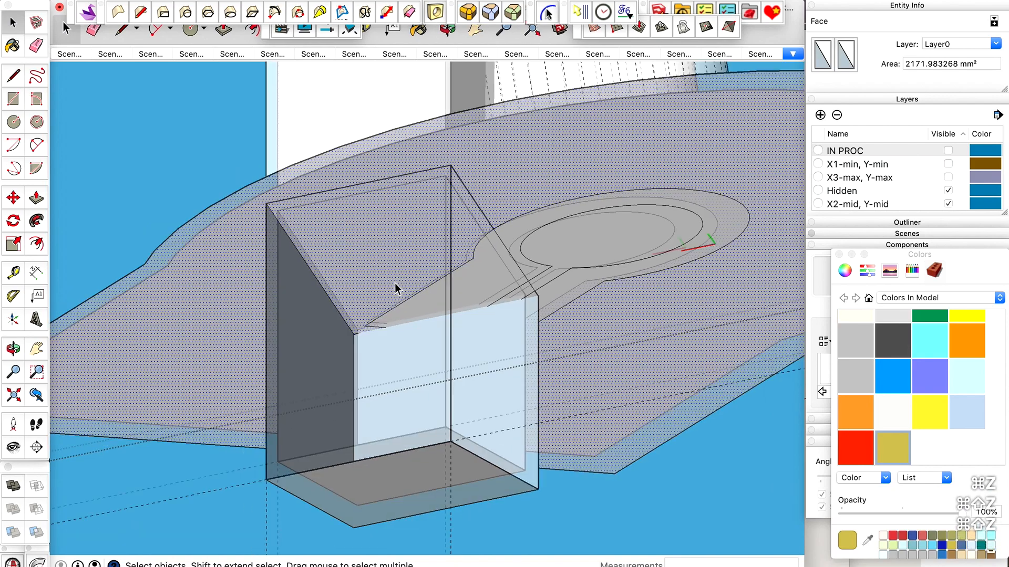
{"action": "key", "text": "o"}
{"action": "left_click_drag", "start_coordinate": [394, 281], "coordinate": [383, 427]}
{"action": "scroll", "coordinate": [380, 253], "scroll_direction": "down", "scroll_amount": 4}
{"action": "left_click_drag", "start_coordinate": [405, 252], "coordinate": [420, 260]}
{"action": "scroll", "coordinate": [394, 230], "scroll_direction": "up", "scroll_amount": 5}
{"action": "key", "text": "space"}
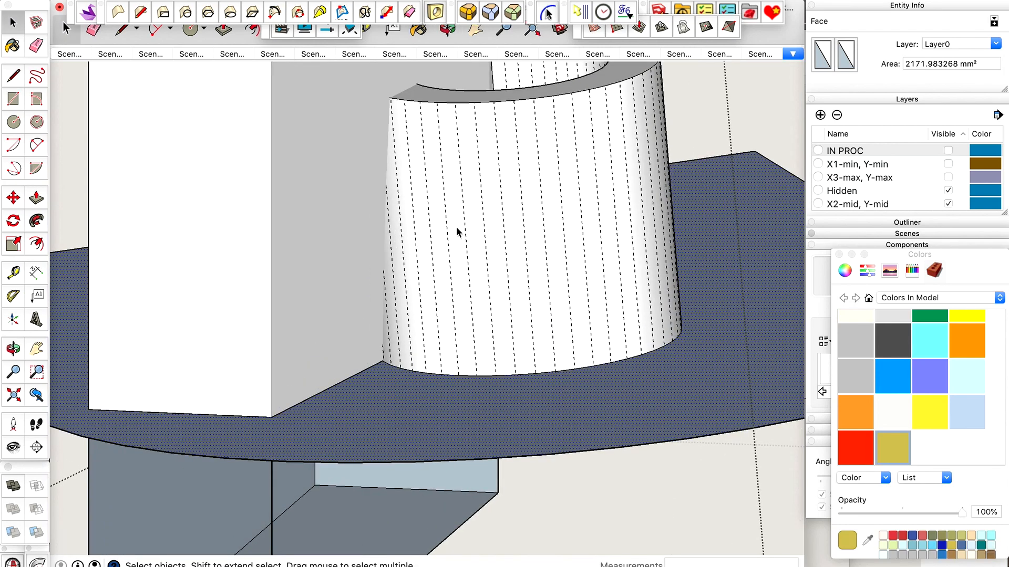
{"action": "key", "text": "x"}
{"action": "key", "text": "x"}
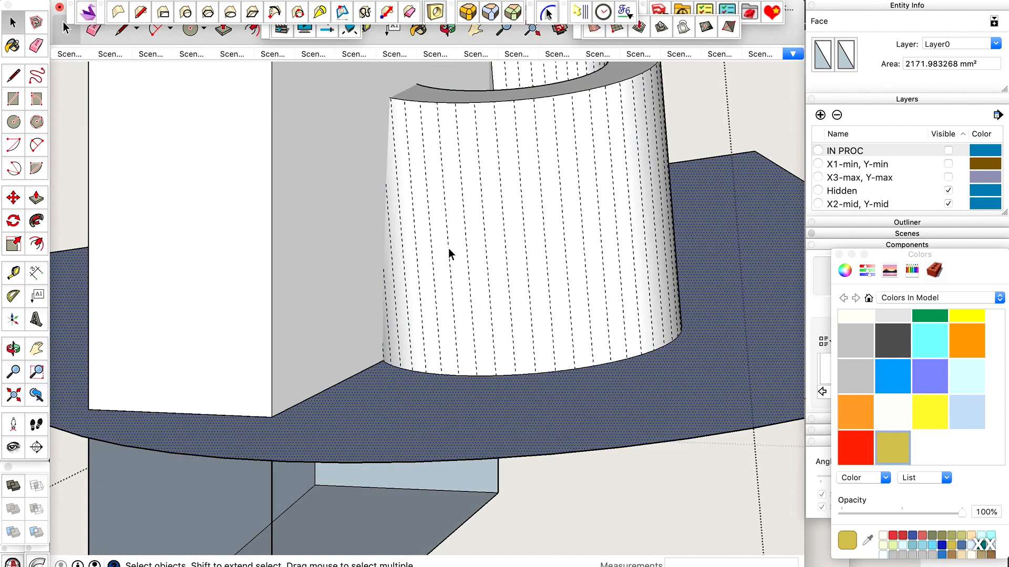
{"action": "scroll", "coordinate": [449, 252], "scroll_direction": "down", "scroll_amount": 6}
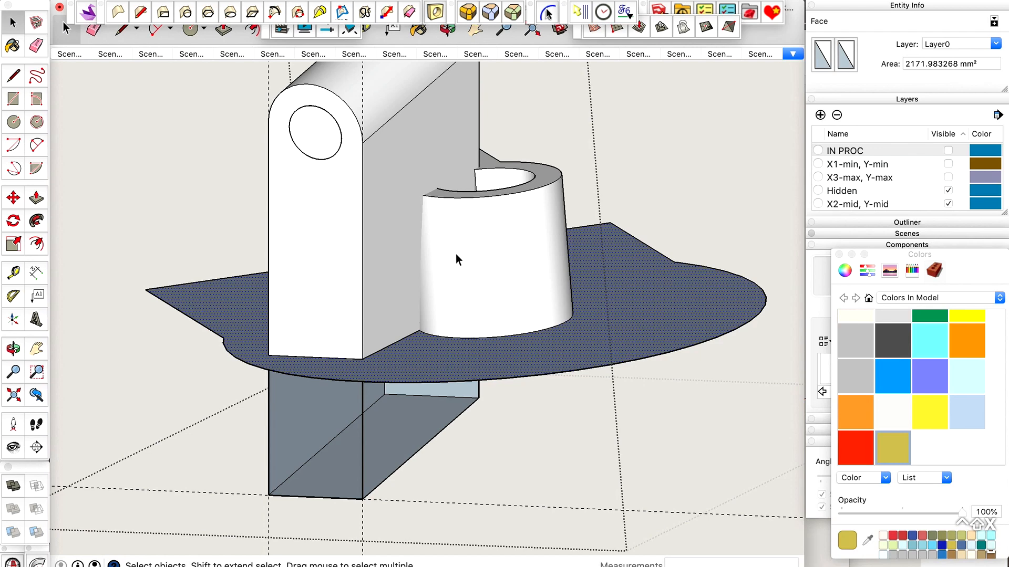
Intersect the tube's outer surface and the mounting block's adjoining side face.
{"action": "left_click", "coordinate": [461, 242]}
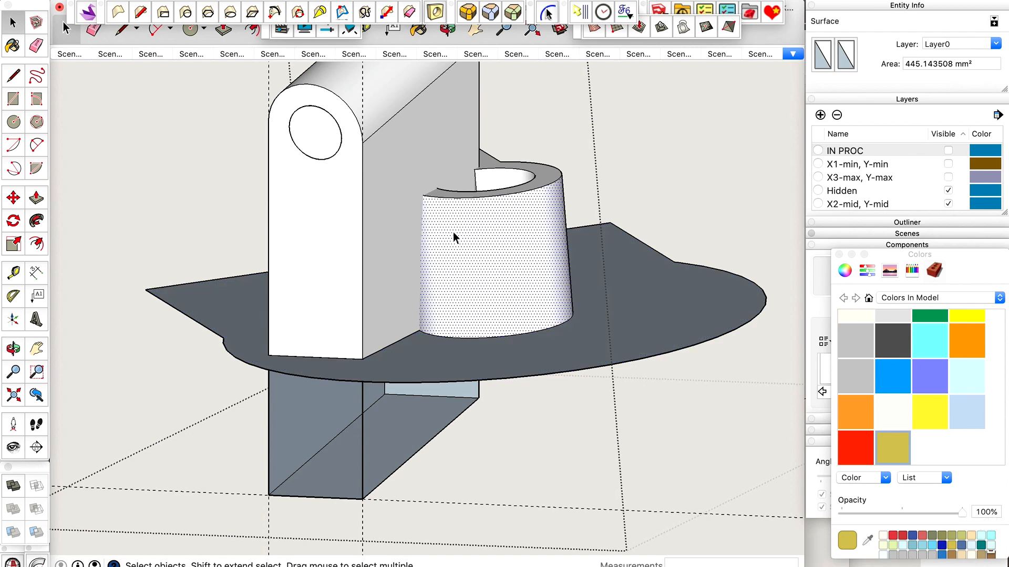
{"action": "middle_click_drag", "start_coordinate": [455, 224], "coordinate": [388, 329]}
{"action": "left_click", "coordinate": [445, 251], "text": "shift"}
{"action": "scroll", "coordinate": [444, 251], "scroll_direction": "up", "scroll_amount": 3}
{"action": "middle_click_drag", "start_coordinate": [445, 251], "coordinate": [457, 197]}
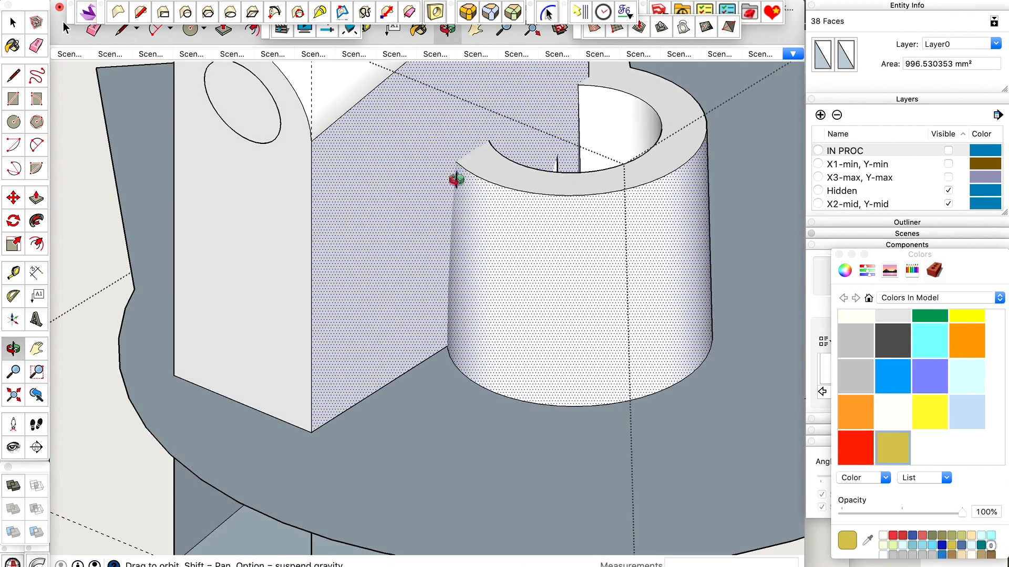
{"action": "right_click", "coordinate": [416, 237]}
{"action": "left_click", "coordinate": [392, 239]}
{"action": "left_click", "coordinate": [15, 27]}
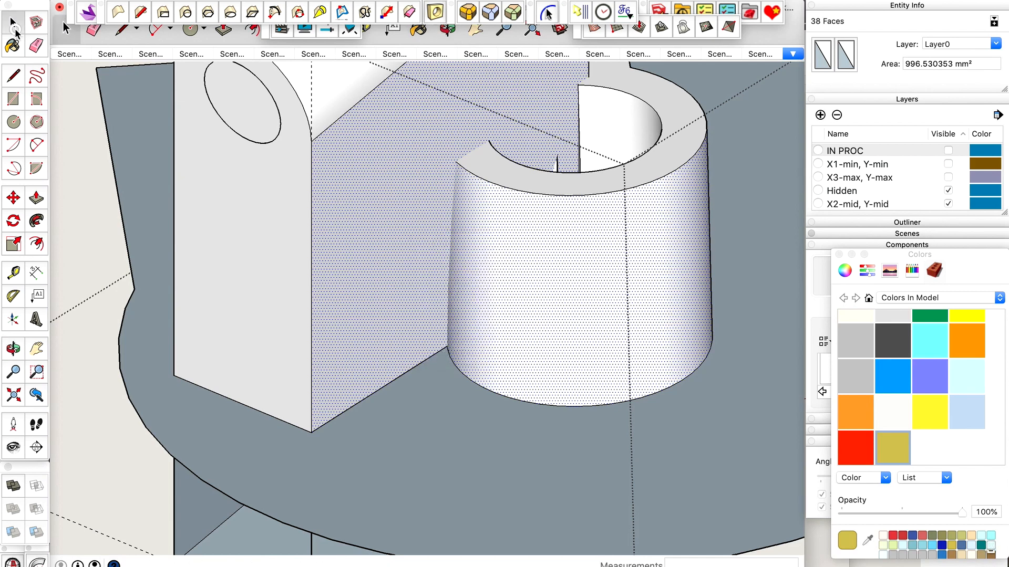
{"action": "right_click", "coordinate": [384, 227]}
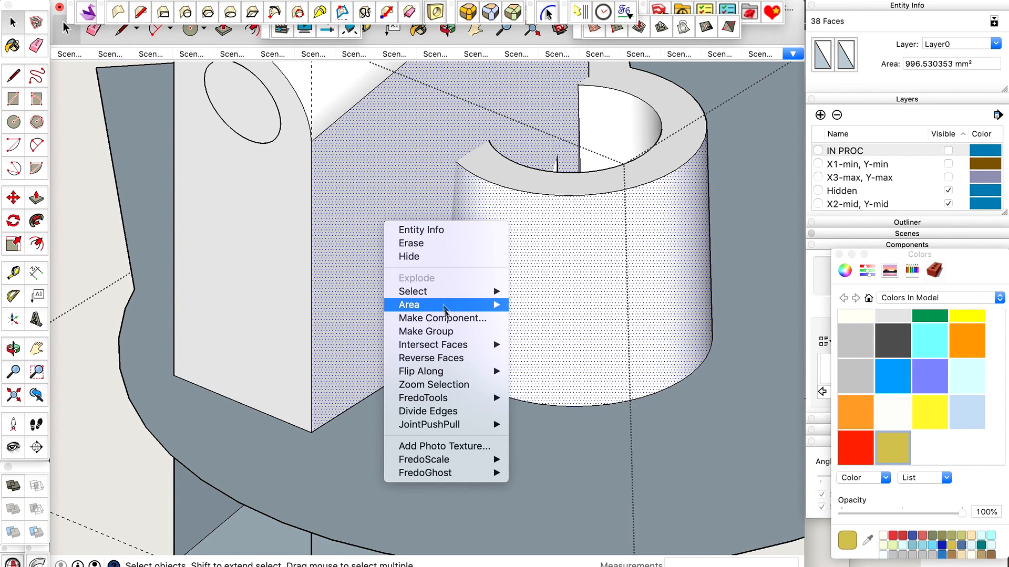
{"action": "mouse_move", "coordinate": [448, 350]}
{"action": "left_click", "coordinate": [555, 371]}
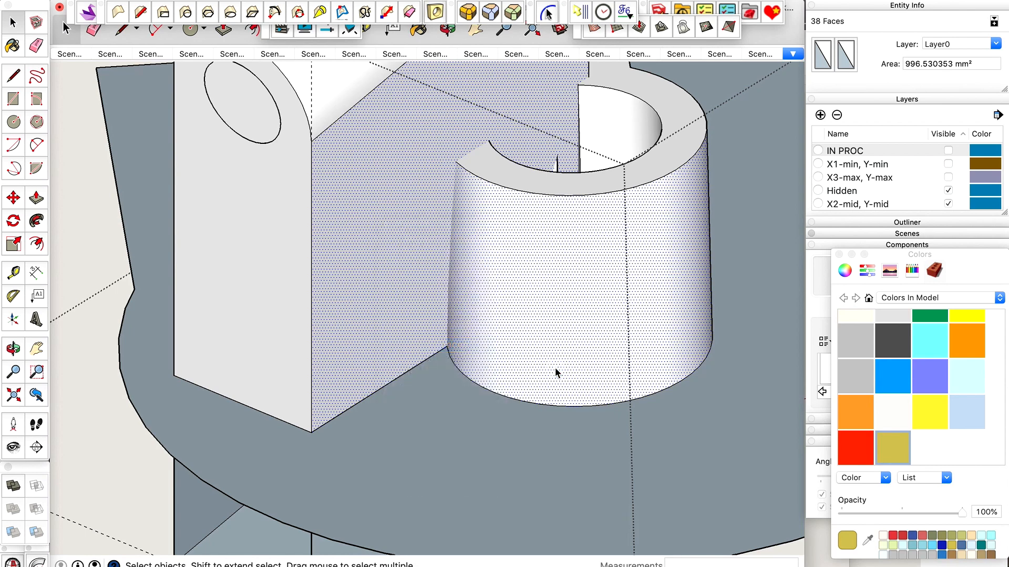
Fill the narrow missing face between the tube's outer surface and the block's side just above the base plane.
{"action": "key", "text": "o"}
{"action": "left_click_drag", "start_coordinate": [484, 357], "coordinate": [583, 351]}
{"action": "scroll", "coordinate": [444, 342], "scroll_direction": "up", "scroll_amount": 5}
{"action": "scroll", "coordinate": [445, 342], "scroll_direction": "up", "scroll_amount": 5}
{"action": "scroll", "coordinate": [409, 363], "scroll_direction": "up", "scroll_amount": 2}
{"action": "left_click_drag", "start_coordinate": [410, 363], "coordinate": [444, 317]}
{"action": "key", "text": "space"}
{"action": "scroll", "coordinate": [394, 373], "scroll_direction": "up", "scroll_amount": 3}
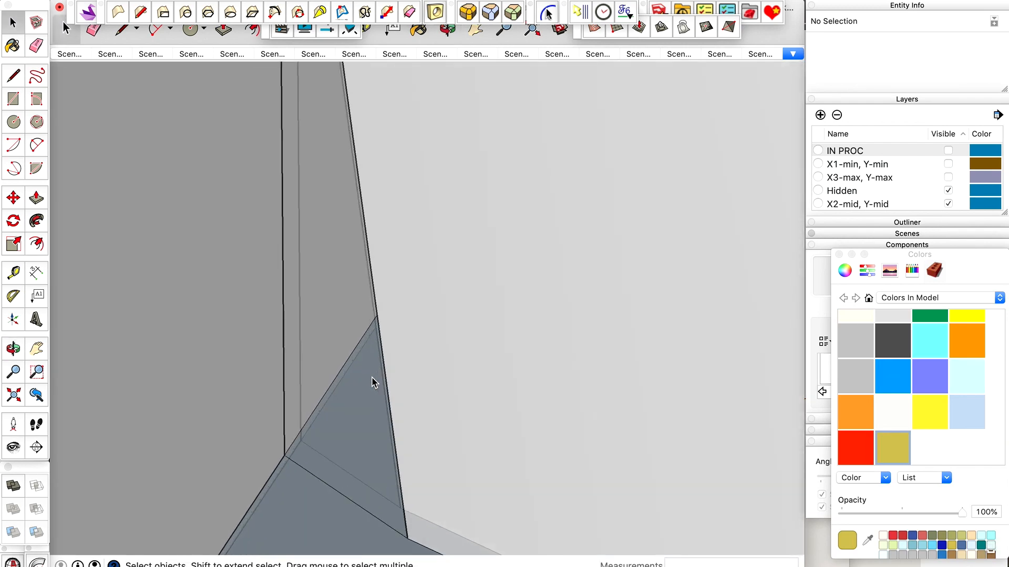
{"action": "scroll", "coordinate": [386, 270], "scroll_direction": "down", "scroll_amount": 2}
{"action": "left_click", "coordinate": [378, 251]}
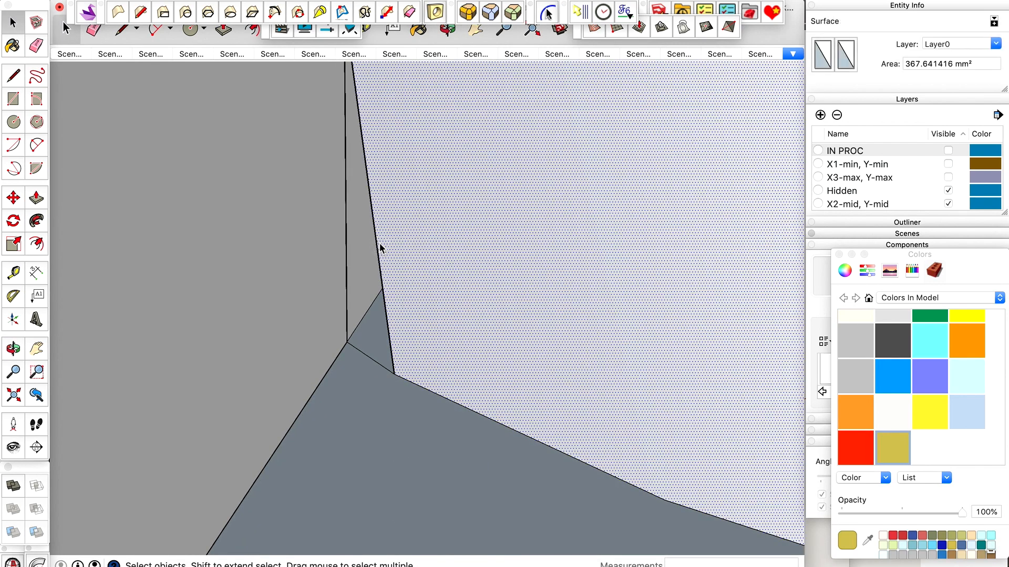
{"action": "left_click", "coordinate": [378, 245]}
{"action": "key", "text": "ctrl+shift+f"}
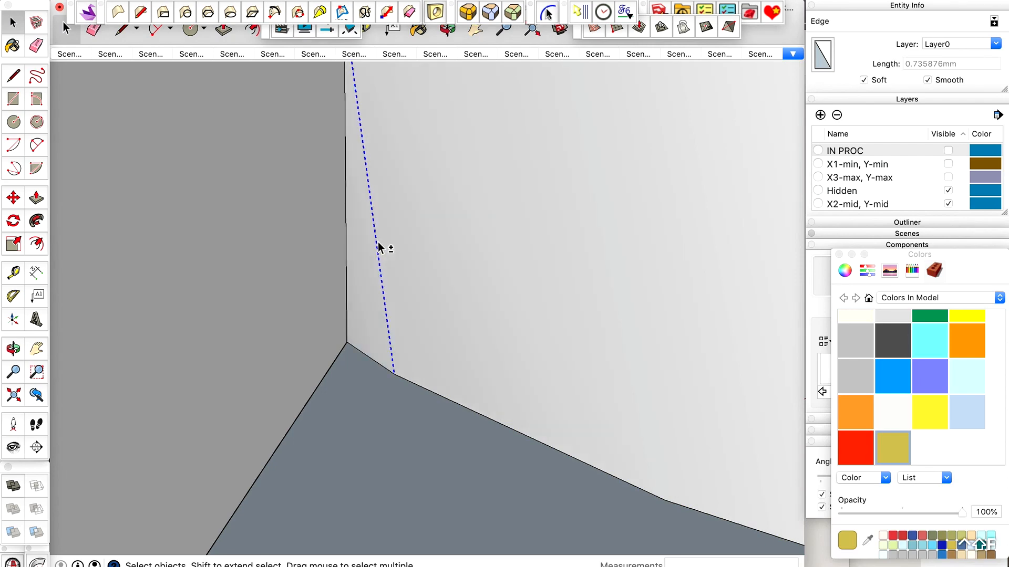
{"action": "left_click", "coordinate": [370, 317]}
{"action": "scroll", "coordinate": [433, 281], "scroll_direction": "down", "scroll_amount": 6}
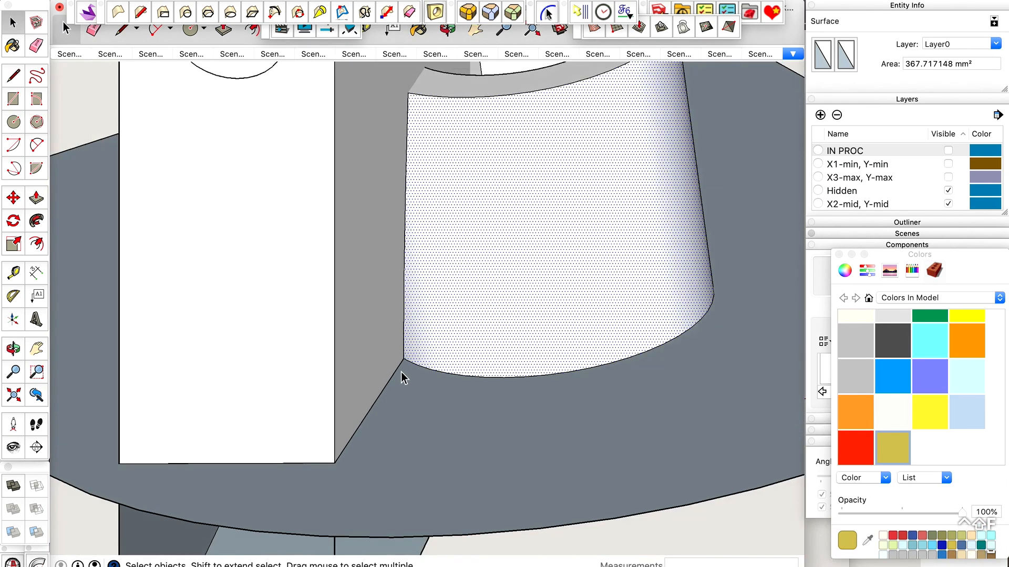
{"action": "scroll", "coordinate": [410, 357], "scroll_direction": "down", "scroll_amount": 5}
Place a guide line on the block's side face from its end corner through the point where the tube's upper rim meets it.
{"action": "middle_click_drag", "start_coordinate": [489, 216], "coordinate": [378, 245]}
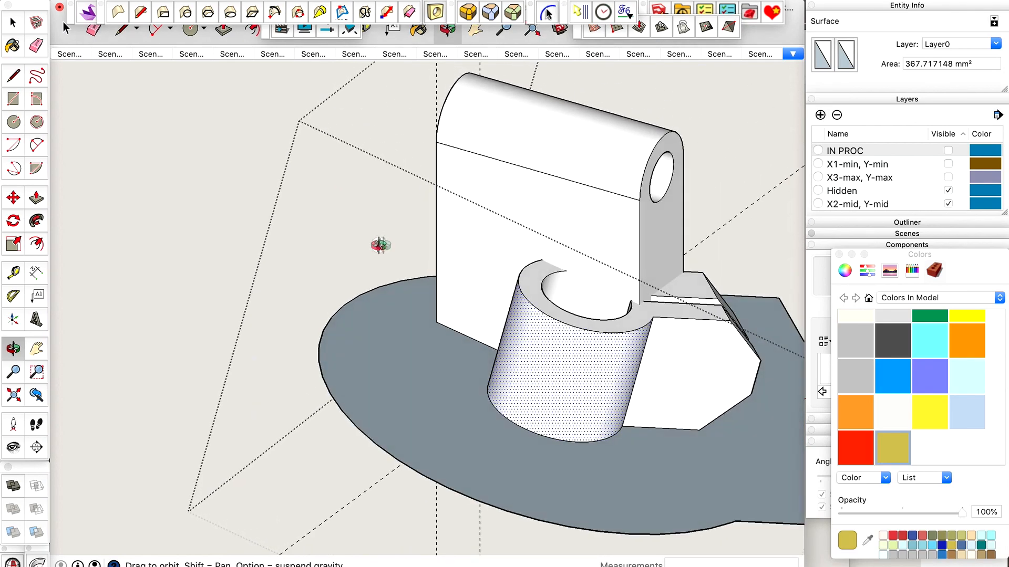
{"action": "scroll", "coordinate": [641, 298], "scroll_direction": "up", "scroll_amount": 10}
{"action": "key", "text": "t"}
{"action": "key", "text": "space"}
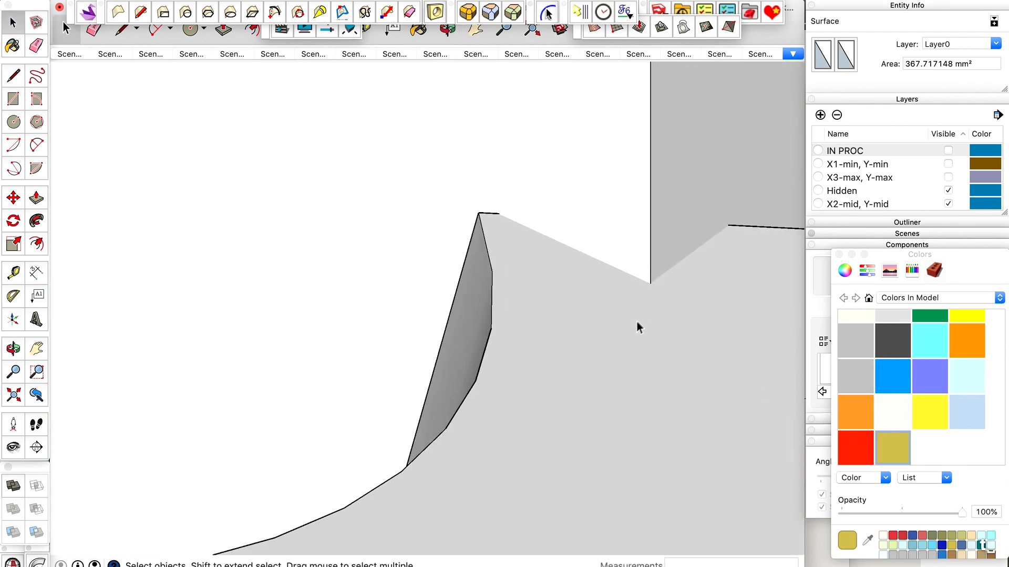
{"action": "scroll", "coordinate": [637, 325], "scroll_direction": "up", "scroll_amount": 1}
{"action": "key", "text": "t"}
{"action": "scroll", "coordinate": [653, 277], "scroll_direction": "down", "scroll_amount": 4}
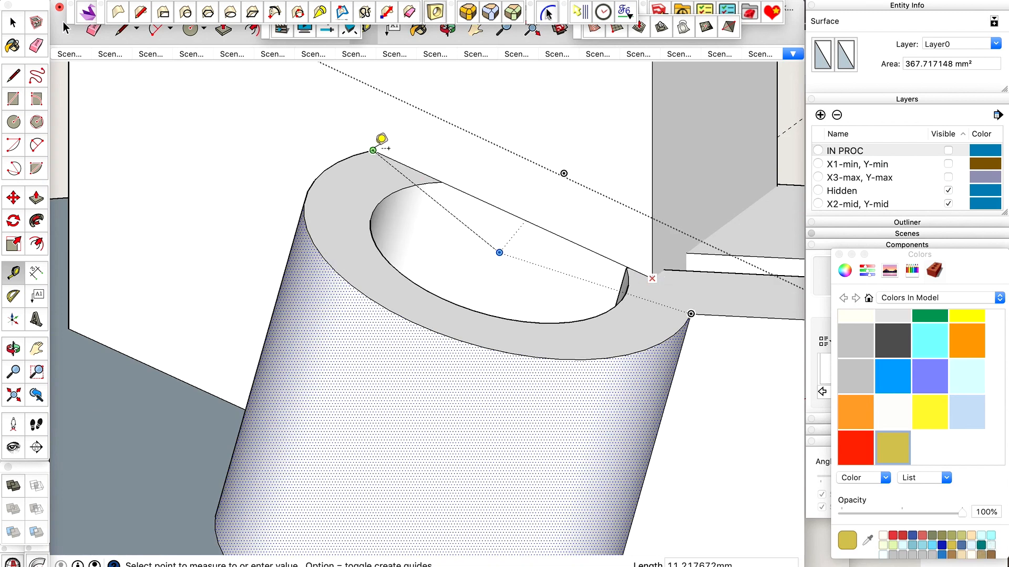
{"action": "left_click", "coordinate": [374, 149]}
{"action": "scroll", "coordinate": [471, 213], "scroll_direction": "down", "scroll_amount": 5}
{"action": "key", "text": "space"}
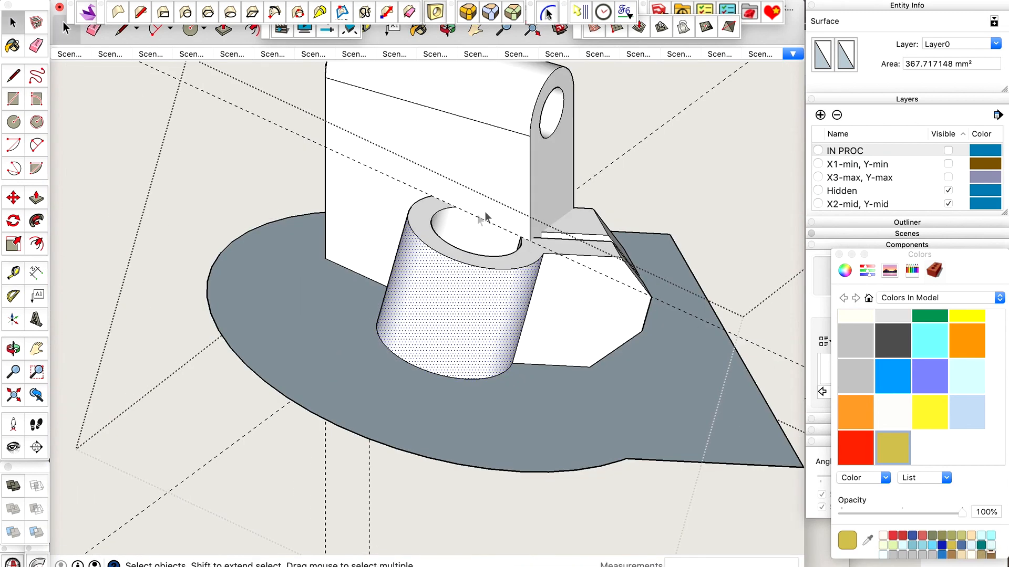
{"action": "scroll", "coordinate": [488, 214], "scroll_direction": "up", "scroll_amount": 5}
{"action": "key", "text": "l"}
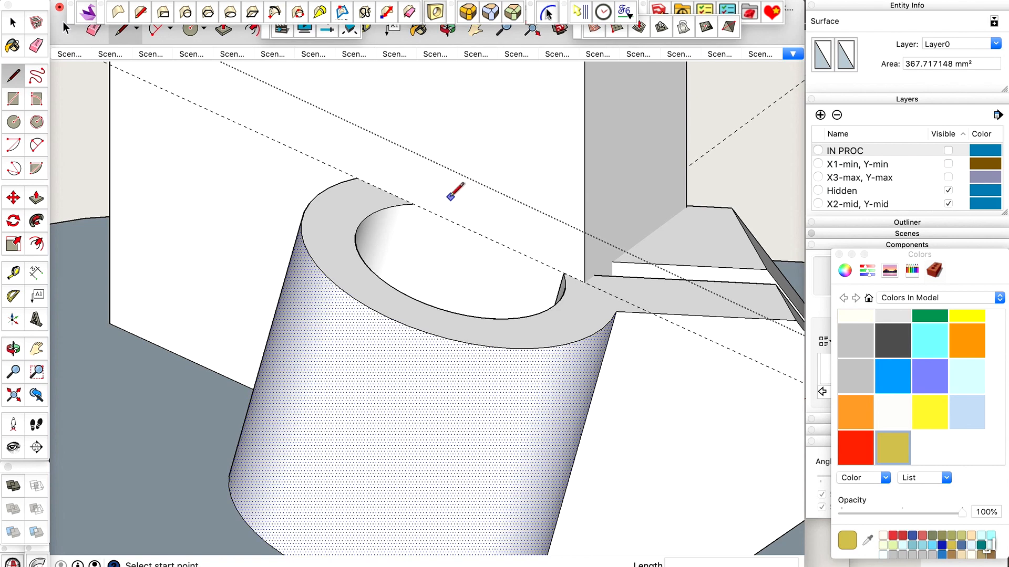
{"action": "scroll", "coordinate": [414, 200], "scroll_direction": "down", "scroll_amount": 5}
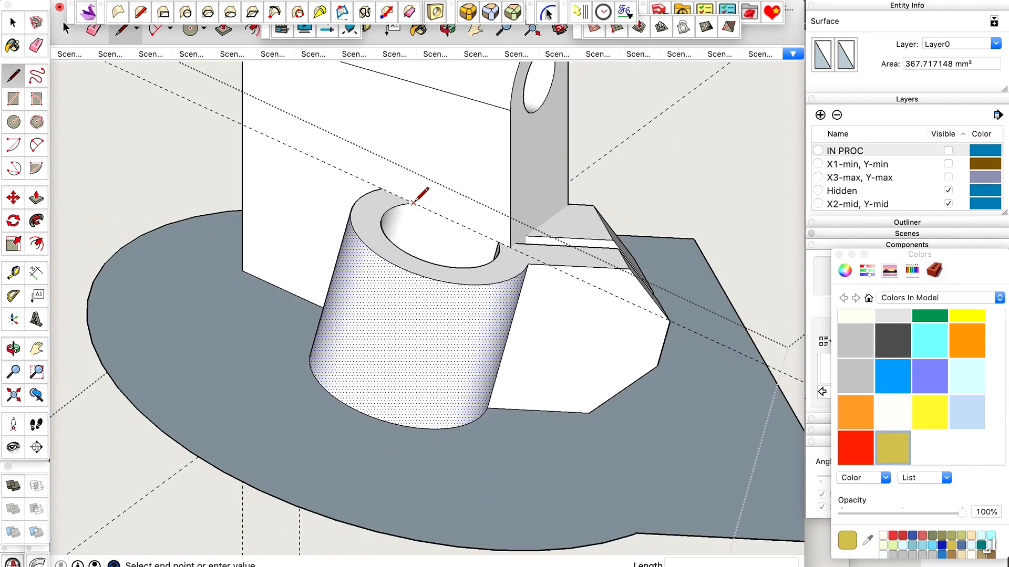
{"action": "key", "text": "space"}
Push the mounting block's outer end face 2.4 mm inward as a new starting face, leaving the original face in place.
{"action": "middle_click_drag", "start_coordinate": [411, 188], "coordinate": [727, 143]}
{"action": "left_click", "coordinate": [224, 248]}
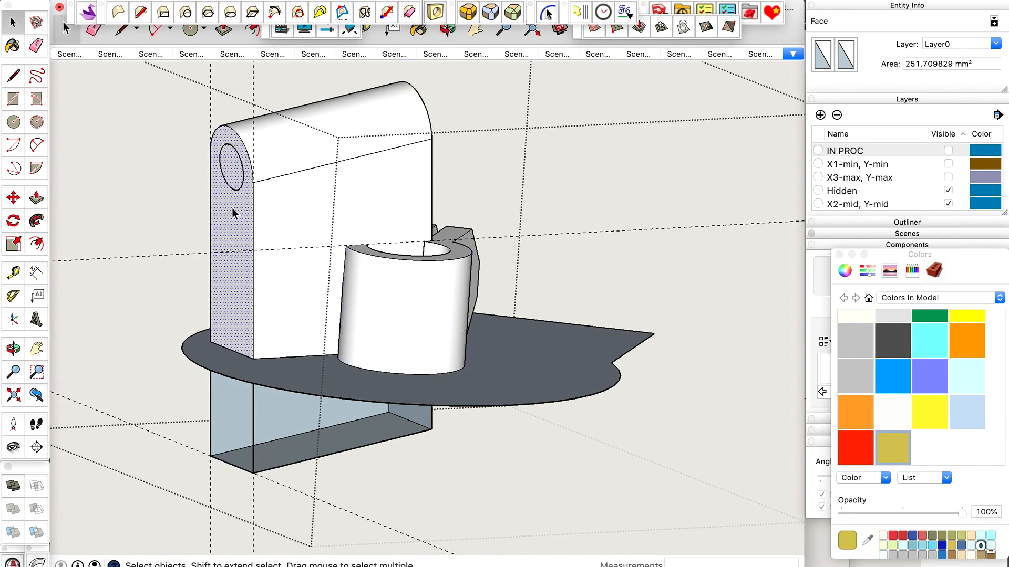
{"action": "scroll", "coordinate": [231, 210], "scroll_direction": "up", "scroll_amount": 3}
{"action": "scroll", "coordinate": [233, 218], "scroll_direction": "up", "scroll_amount": 2}
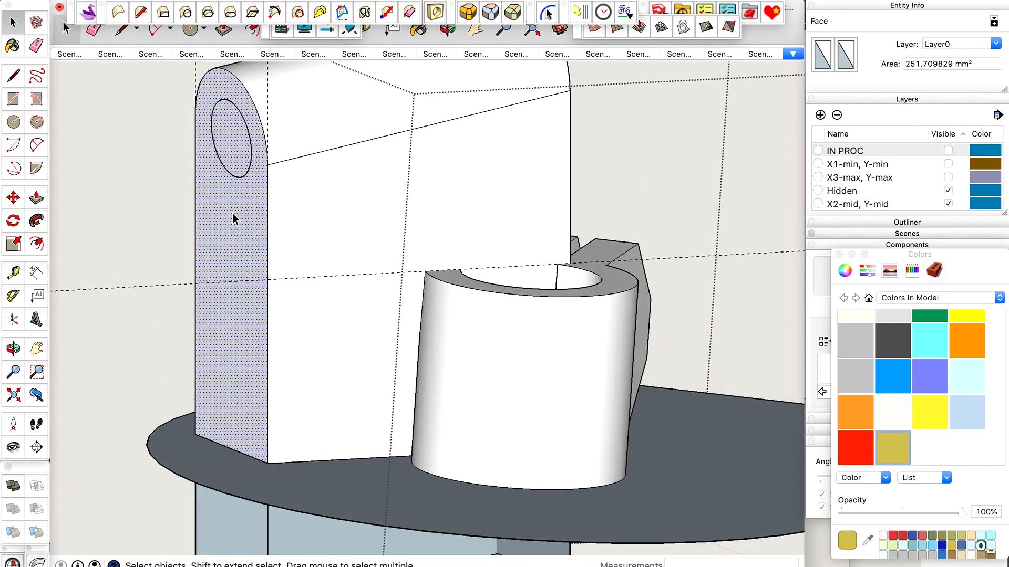
{"action": "key", "text": "p"}
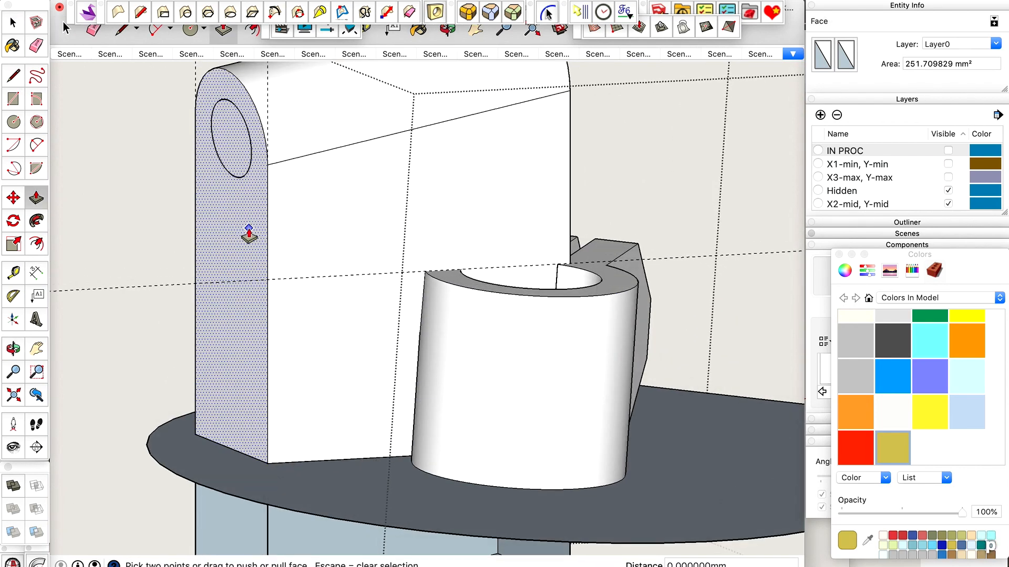
{"action": "left_click_drag", "start_coordinate": [249, 235], "coordinate": [281, 228]}
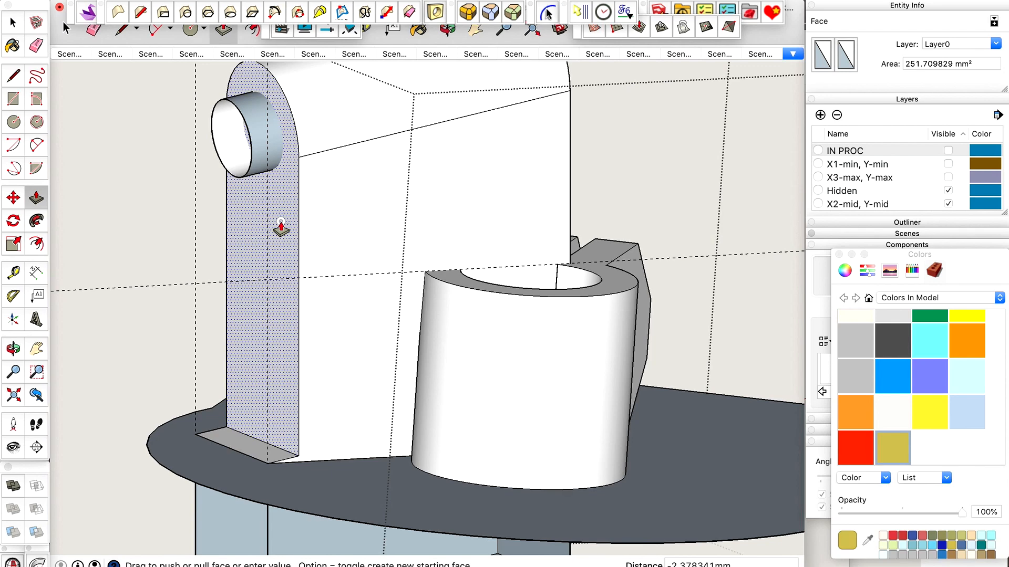
{"action": "left_click_drag", "start_coordinate": [281, 227], "coordinate": [294, 224]}
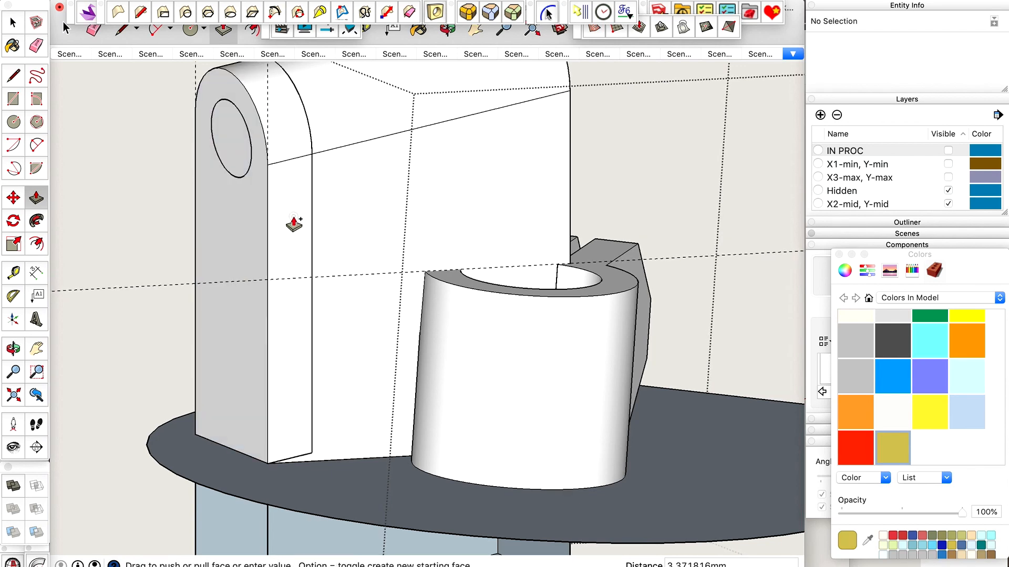
{"action": "left_click_drag", "start_coordinate": [294, 224], "coordinate": [294, 224]}
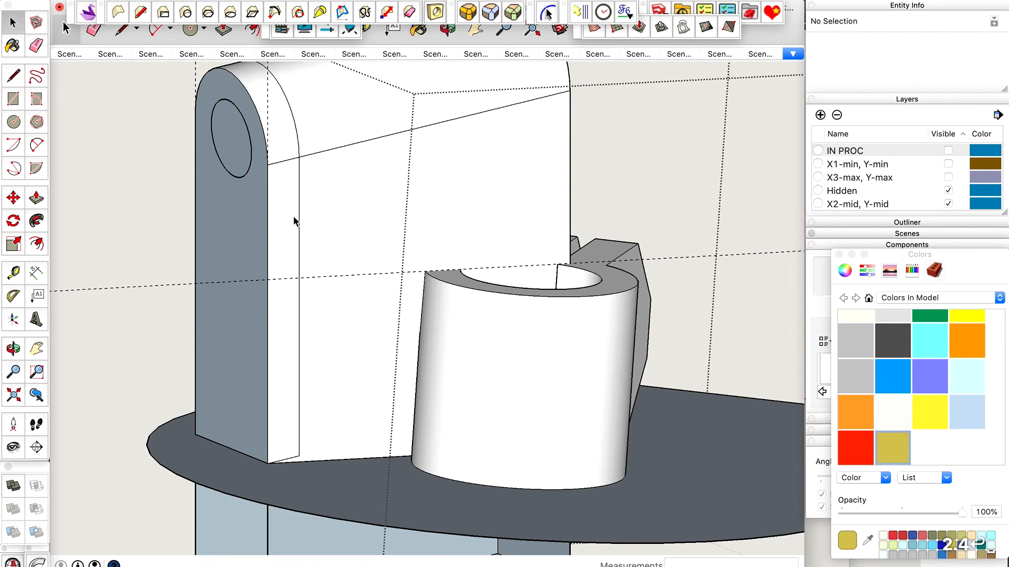
Draw a line about 20.99 mm long along the guide from the inset outline to the block's far corner, and select the bore's face.
{"action": "key", "text": "o"}
{"action": "left_click_drag", "start_coordinate": [293, 216], "coordinate": [331, 226]}
{"action": "scroll", "coordinate": [366, 235], "scroll_direction": "up", "scroll_amount": 3}
{"action": "key", "text": "l"}
{"action": "left_click", "coordinate": [344, 229]}
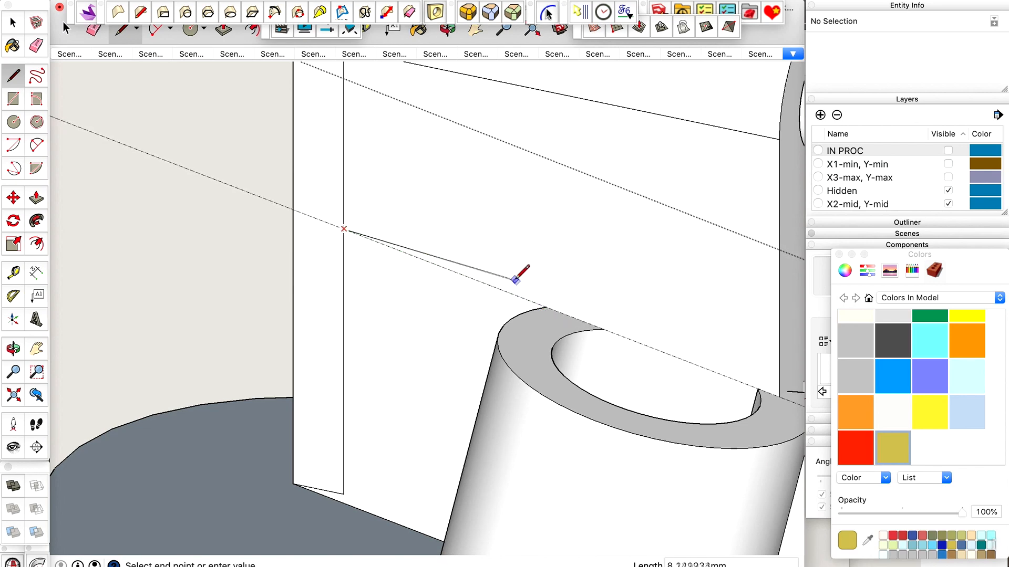
{"action": "scroll", "coordinate": [517, 282], "scroll_direction": "down", "scroll_amount": 3}
{"action": "scroll", "coordinate": [698, 363], "scroll_direction": "up", "scroll_amount": 10}
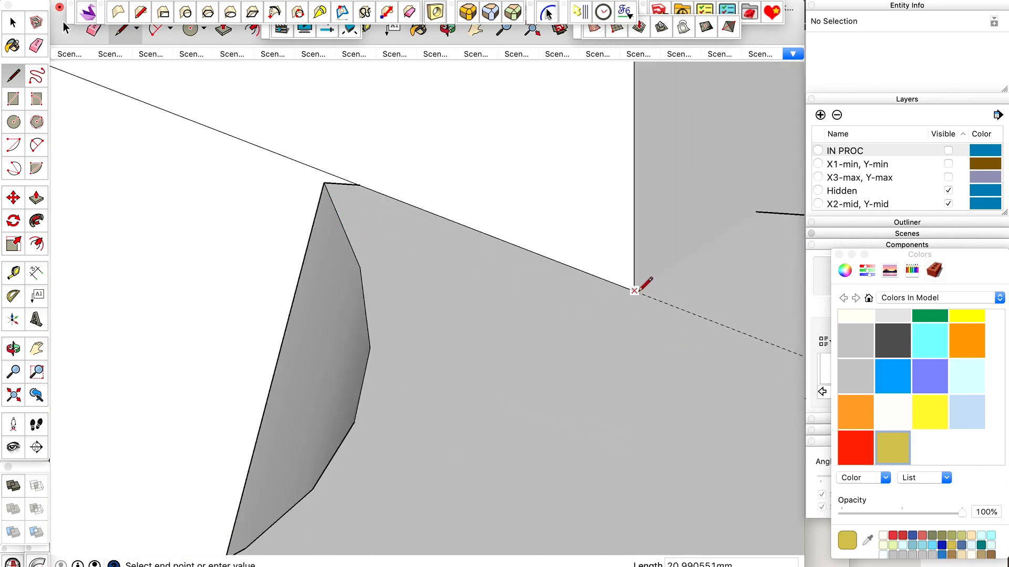
{"action": "scroll", "coordinate": [544, 300], "scroll_direction": "down", "scroll_amount": 6}
{"action": "key", "text": "space"}
{"action": "left_click", "coordinate": [446, 303]}
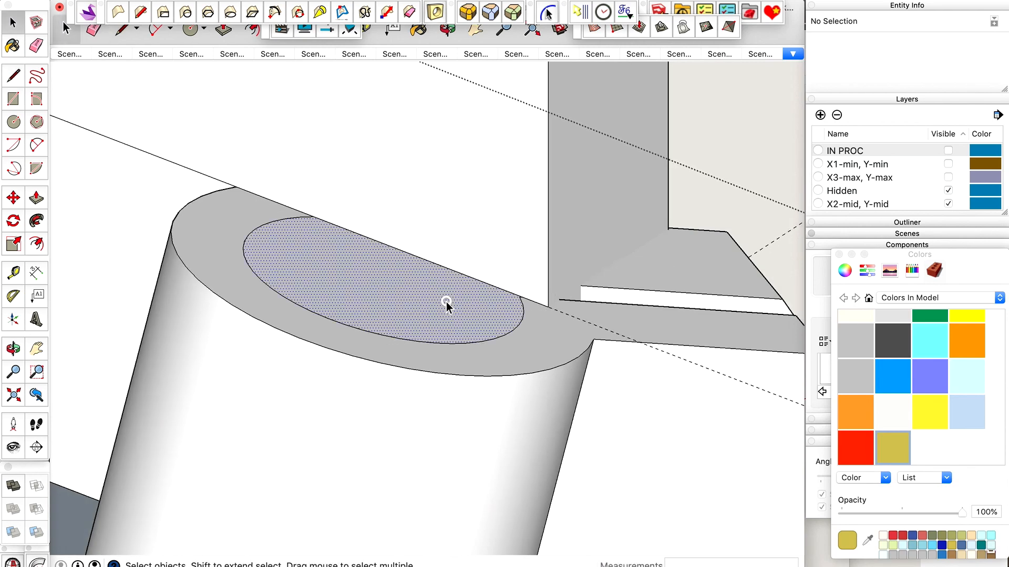
Delete the selected face that closes the tube's bore.
{"action": "key", "text": "Delete"}
{"action": "scroll", "coordinate": [578, 318], "scroll_direction": "down", "scroll_amount": 5}
{"action": "middle_click_drag", "start_coordinate": [578, 319], "coordinate": [547, 95]}
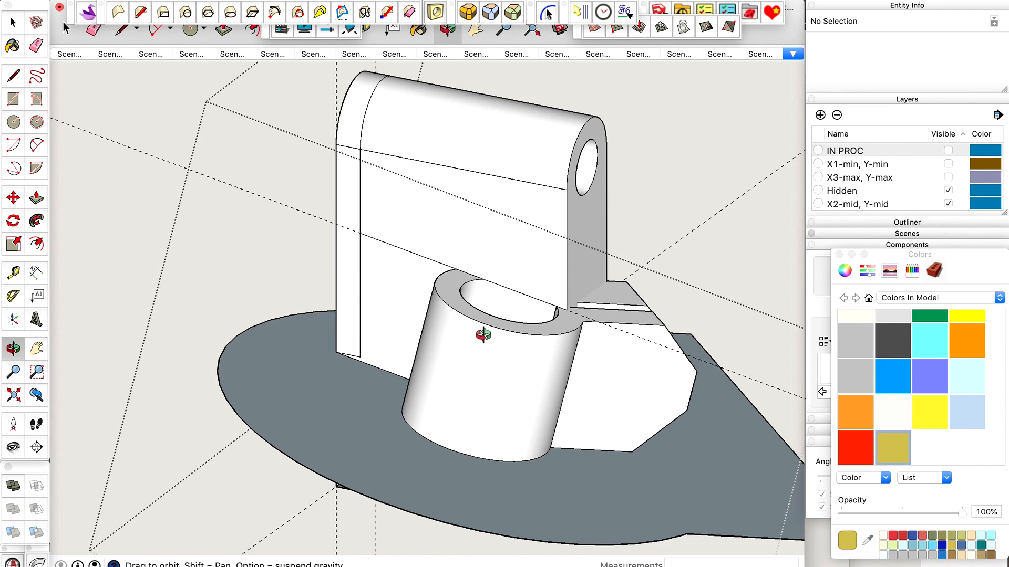
Place a guide parallel to the existing sloped guide, offset about 9.69 mm, through the corner on the block's opposite side.
{"action": "left_click_drag", "start_coordinate": [503, 329], "coordinate": [224, 294]}
{"action": "left_click_drag", "start_coordinate": [199, 299], "coordinate": [534, 358]}
{"action": "scroll", "coordinate": [544, 421], "scroll_direction": "up", "scroll_amount": 6}
{"action": "key", "text": "t"}
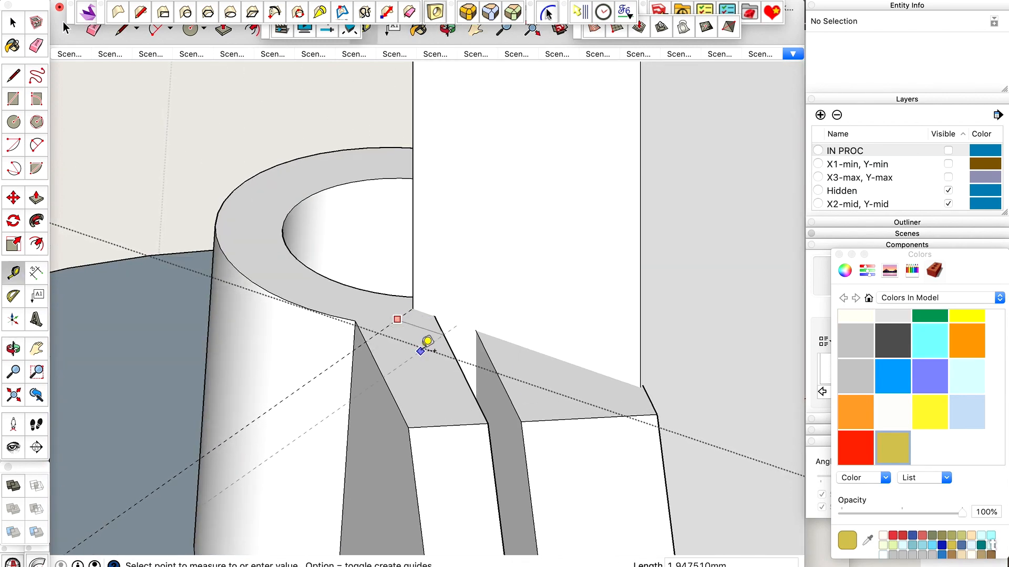
{"action": "scroll", "coordinate": [421, 351], "scroll_direction": "down", "scroll_amount": 1}
{"action": "scroll", "coordinate": [608, 371], "scroll_direction": "up", "scroll_amount": 4}
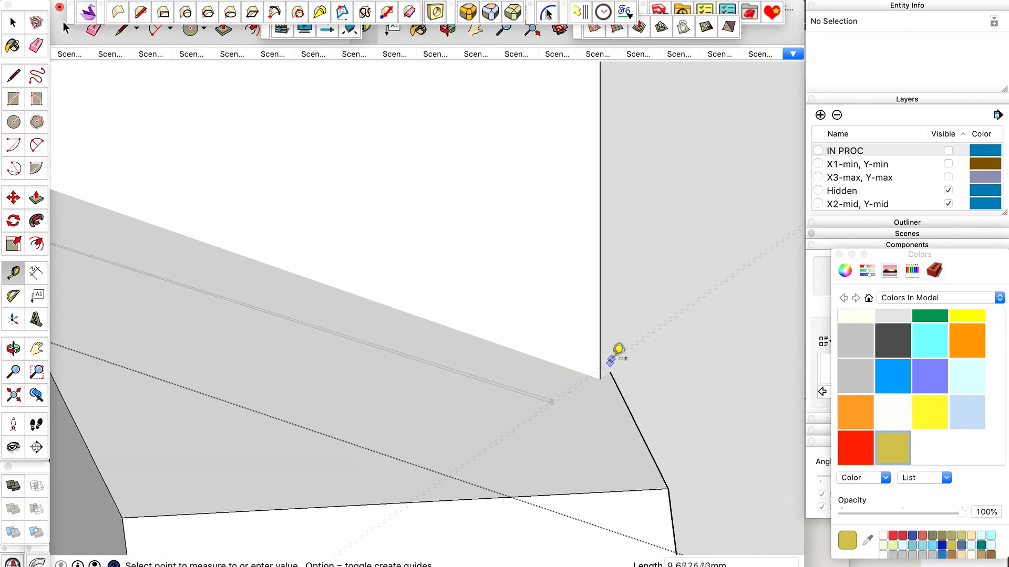
{"action": "scroll", "coordinate": [477, 383], "scroll_direction": "down", "scroll_amount": 3}
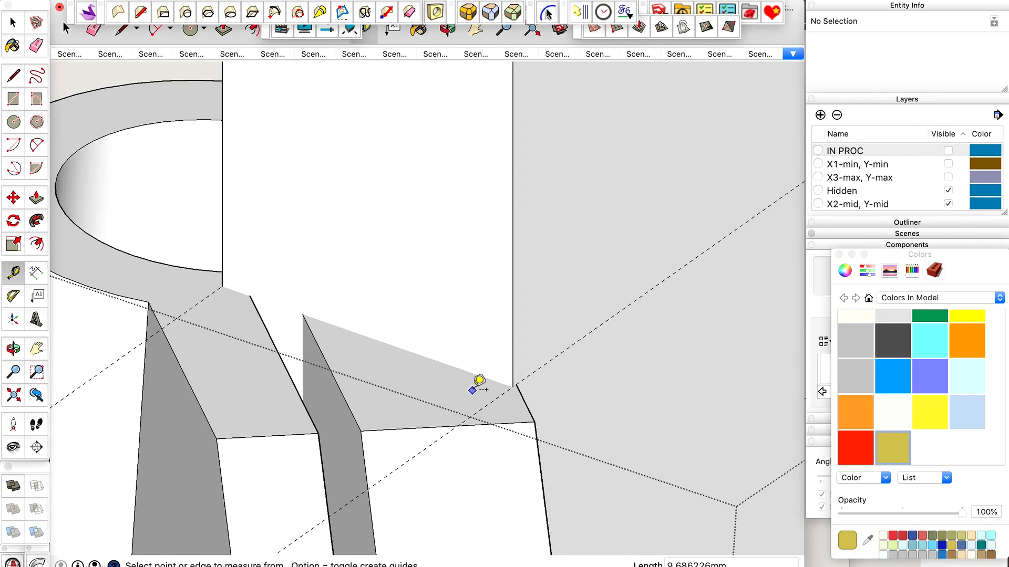
Try to split the block's opposite side face with a line about 20.82 mm long along the guide from the clamp ear's corner.
{"action": "key", "text": "l"}
{"action": "scroll", "coordinate": [525, 373], "scroll_direction": "up", "scroll_amount": 3}
{"action": "left_click", "coordinate": [449, 430]}
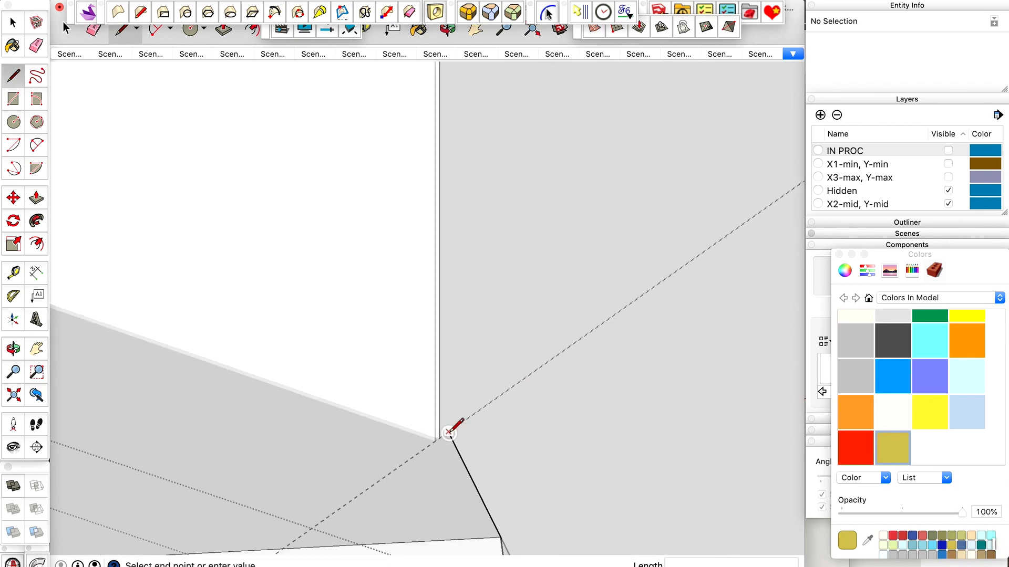
{"action": "scroll", "coordinate": [455, 424], "scroll_direction": "down", "scroll_amount": 4}
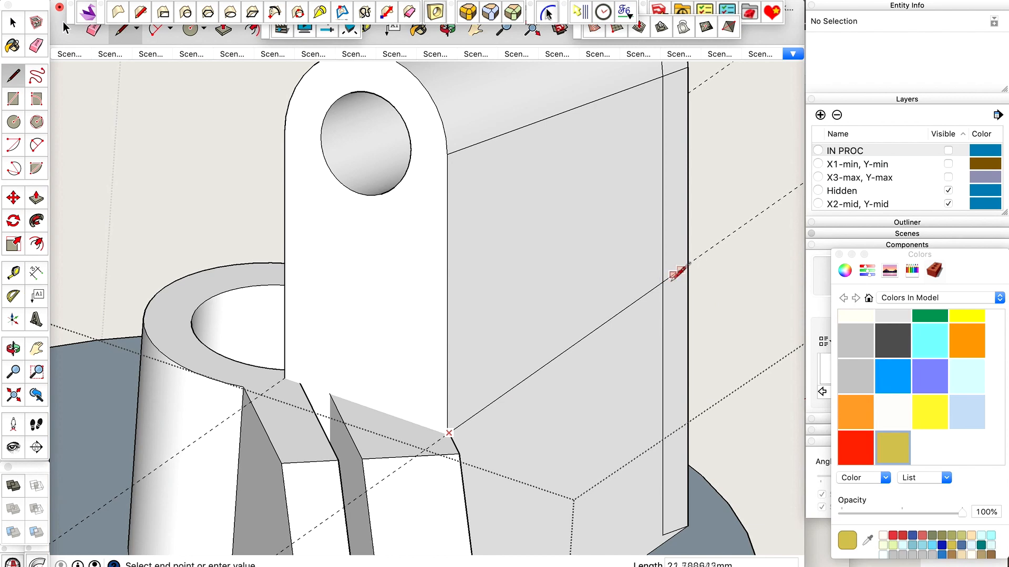
{"action": "scroll", "coordinate": [679, 272], "scroll_direction": "up", "scroll_amount": 4}
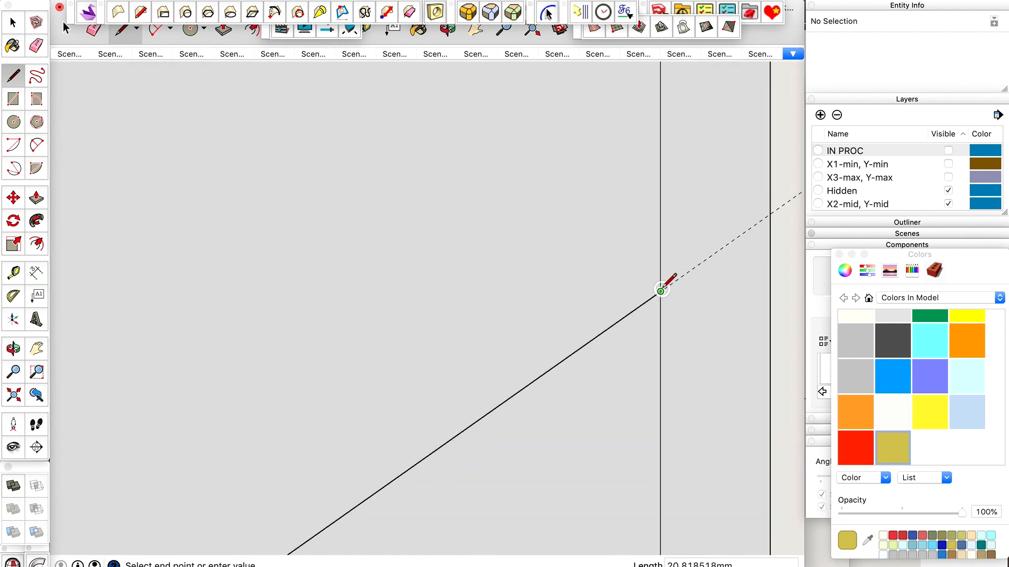
{"action": "key", "text": "space"}
{"action": "scroll", "coordinate": [612, 262], "scroll_direction": "down", "scroll_amount": 5}
{"action": "left_click", "coordinate": [592, 255]}
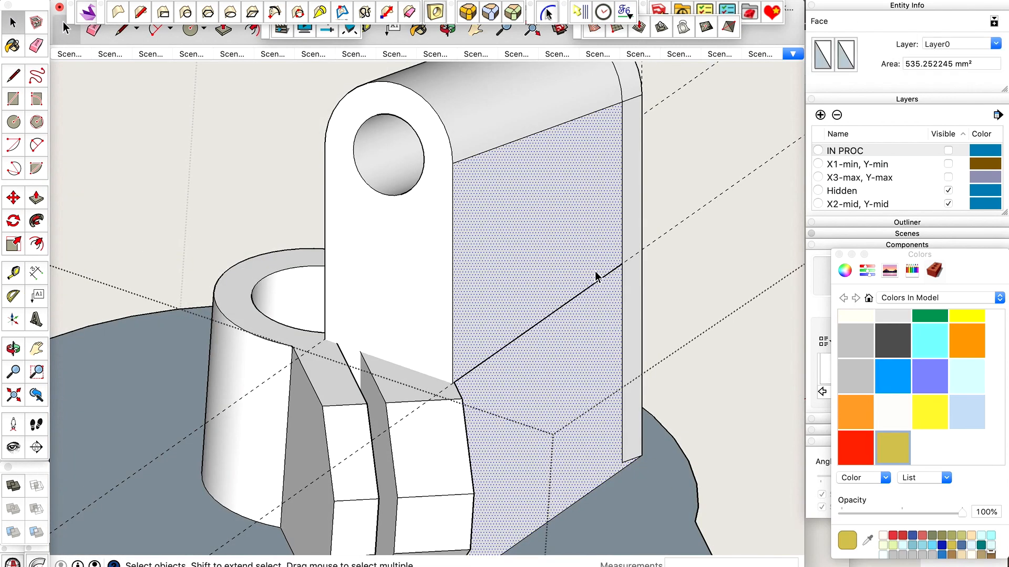
{"action": "key", "text": "o"}
{"action": "left_click_drag", "start_coordinate": [594, 270], "coordinate": [331, 293]}
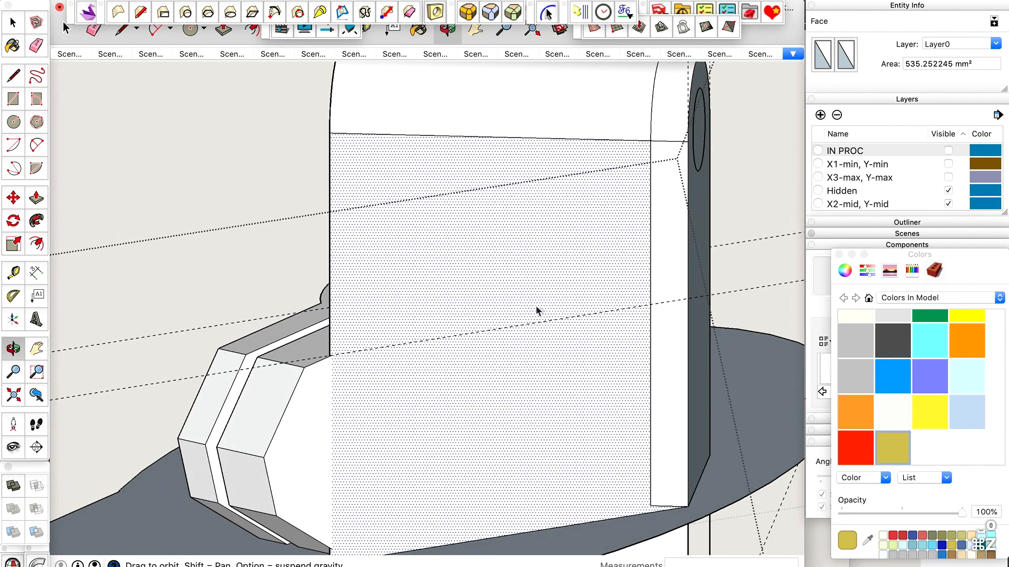
{"action": "scroll", "coordinate": [361, 349], "scroll_direction": "up", "scroll_amount": 10}
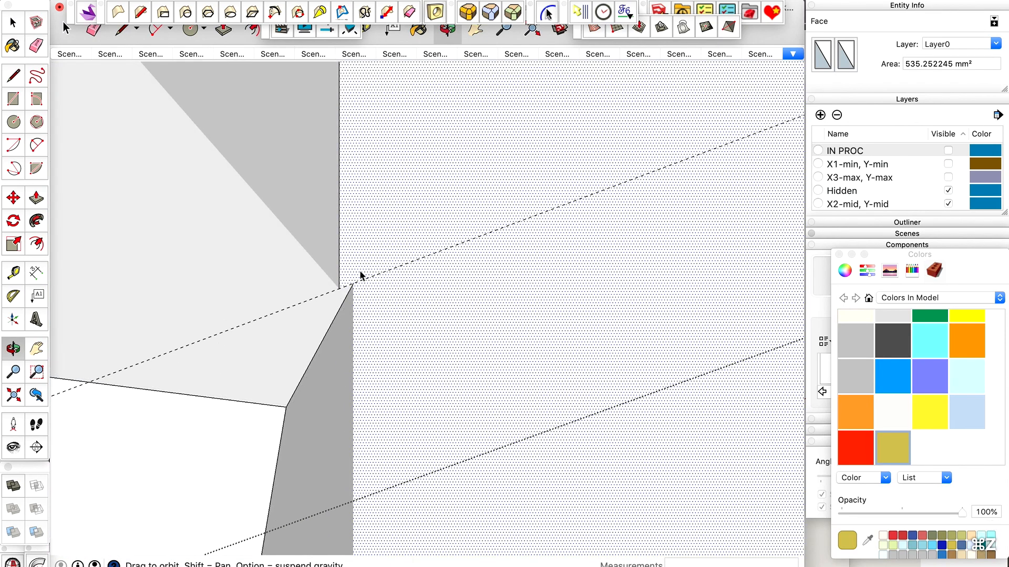
Draw a line along the guide from the block's corner to the inset outline, and delete the side face above it.
{"action": "scroll", "coordinate": [345, 295], "scroll_direction": "up", "scroll_amount": 2}
{"action": "key", "text": "l"}
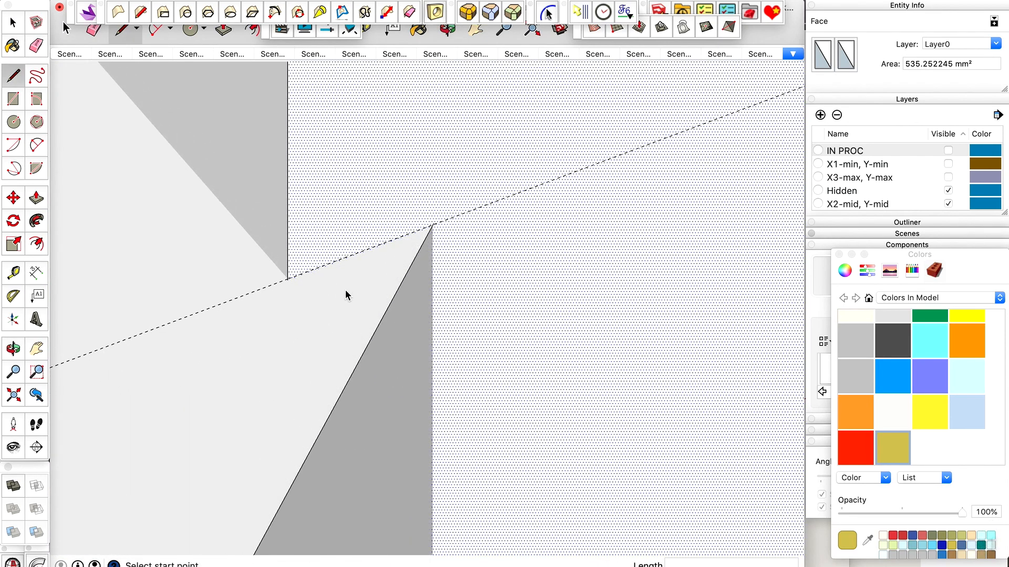
{"action": "left_click", "coordinate": [287, 278]}
{"action": "scroll", "coordinate": [289, 275], "scroll_direction": "down", "scroll_amount": 6}
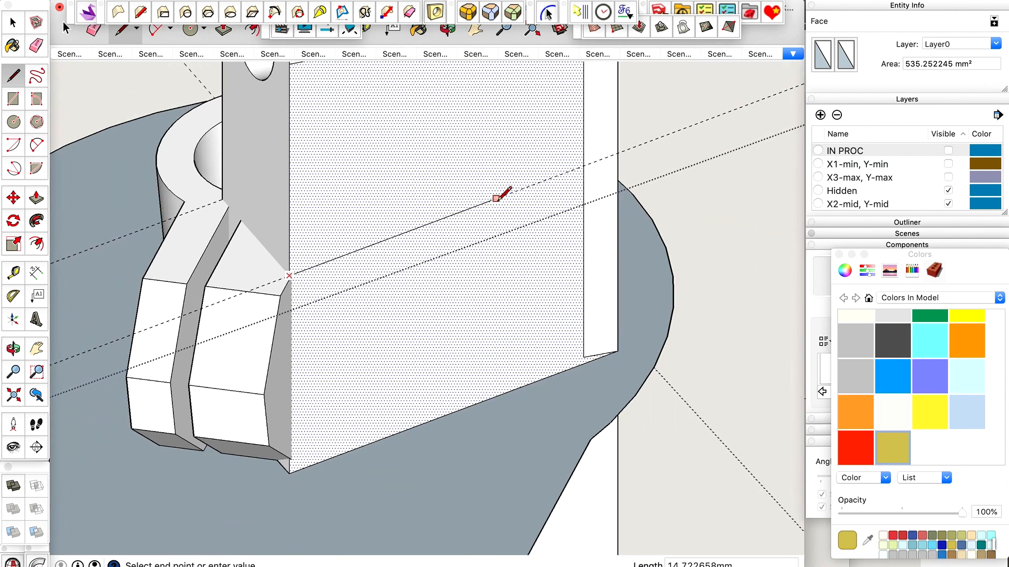
{"action": "left_click", "coordinate": [583, 167]}
{"action": "key", "text": "space"}
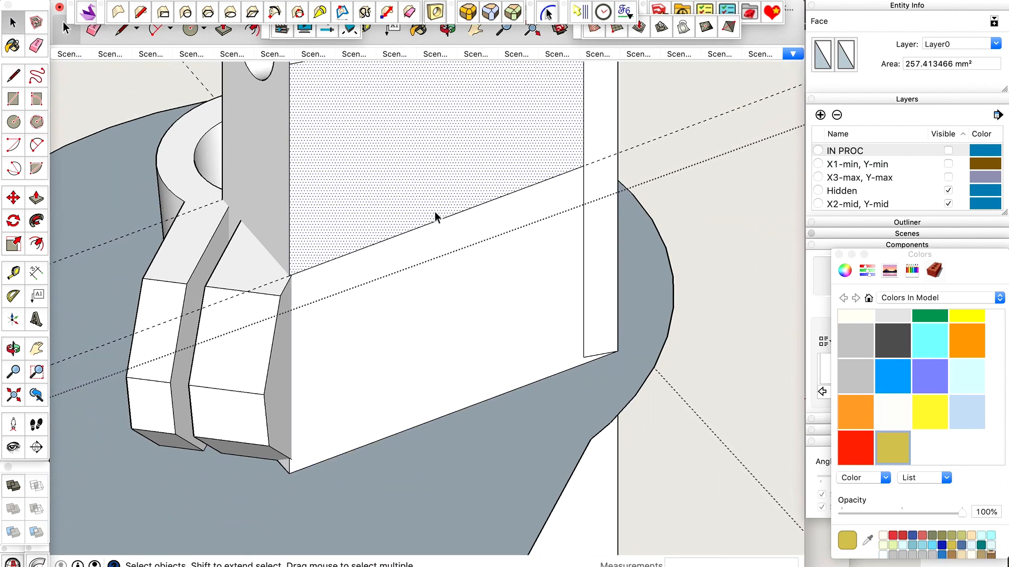
{"action": "scroll", "coordinate": [446, 380], "scroll_direction": "down", "scroll_amount": 2}
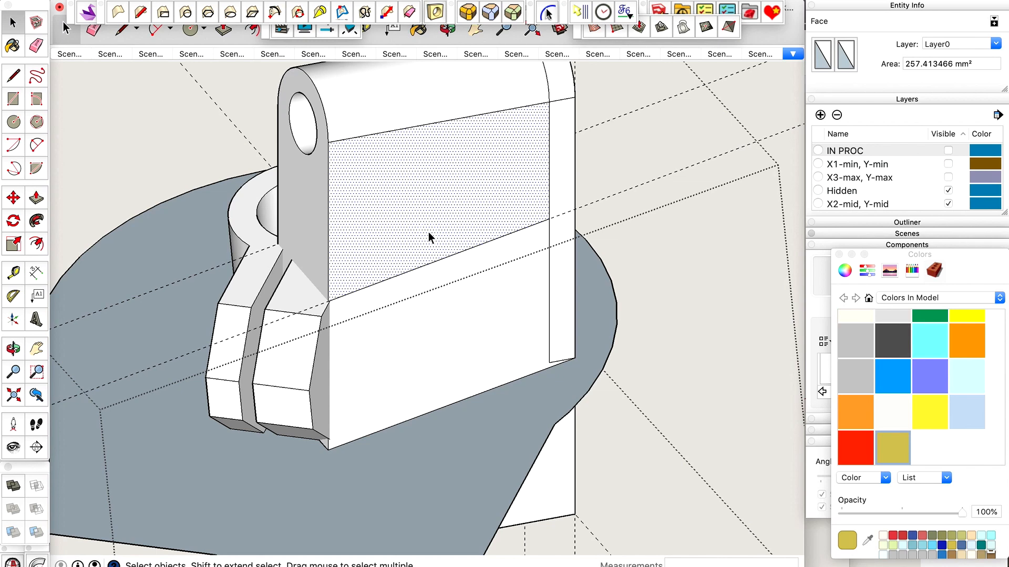
{"action": "key", "text": "Delete"}
Delete the block's rounded top surface, the cylindrical hole surface beneath it and the remaining upper side face.
{"action": "scroll", "coordinate": [446, 288], "scroll_direction": "down", "scroll_amount": 3}
{"action": "scroll", "coordinate": [450, 122], "scroll_direction": "down", "scroll_amount": 2}
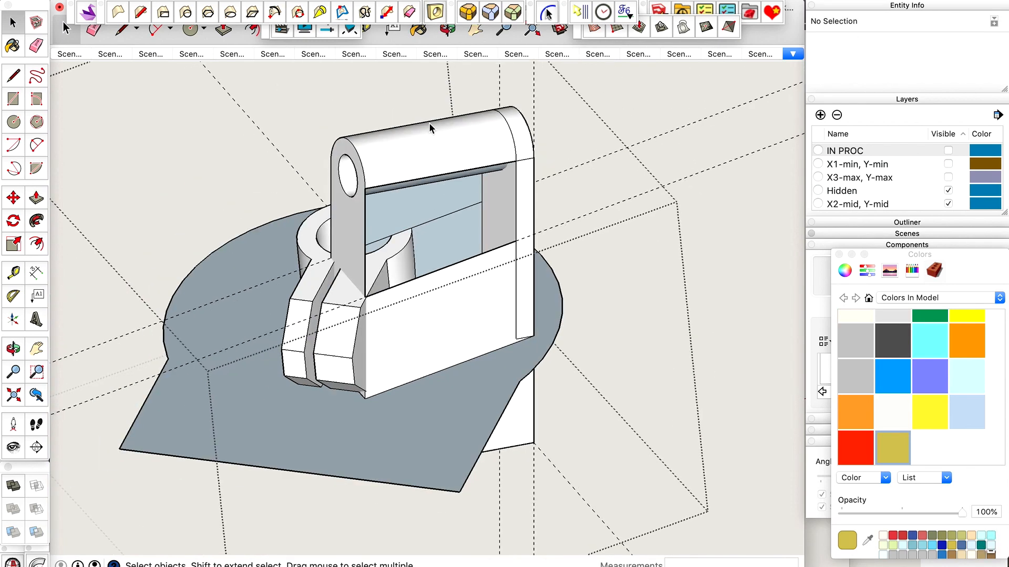
{"action": "scroll", "coordinate": [430, 147], "scroll_direction": "up", "scroll_amount": 1}
{"action": "left_click", "coordinate": [434, 148]}
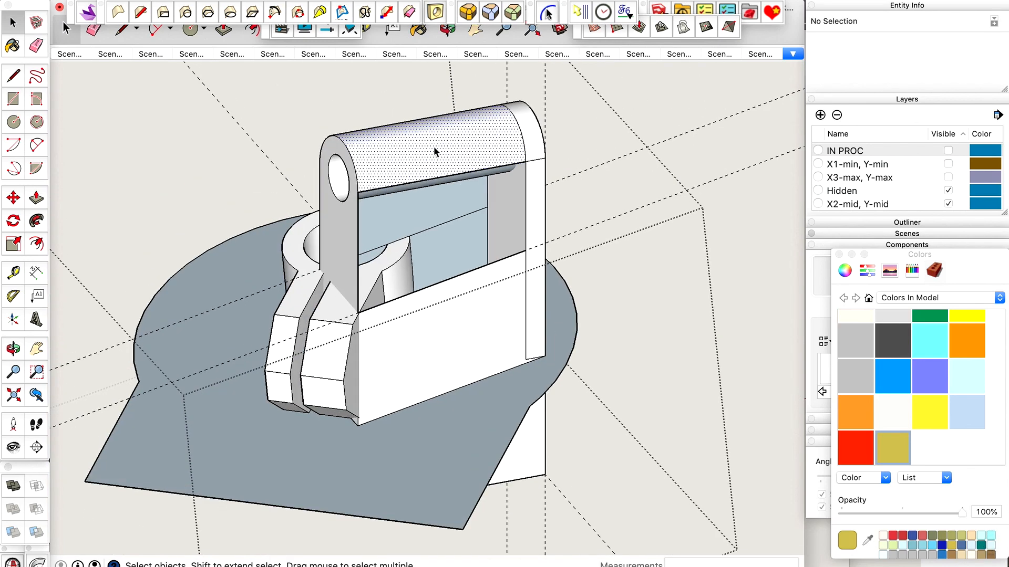
{"action": "key", "text": "BackSpace"}
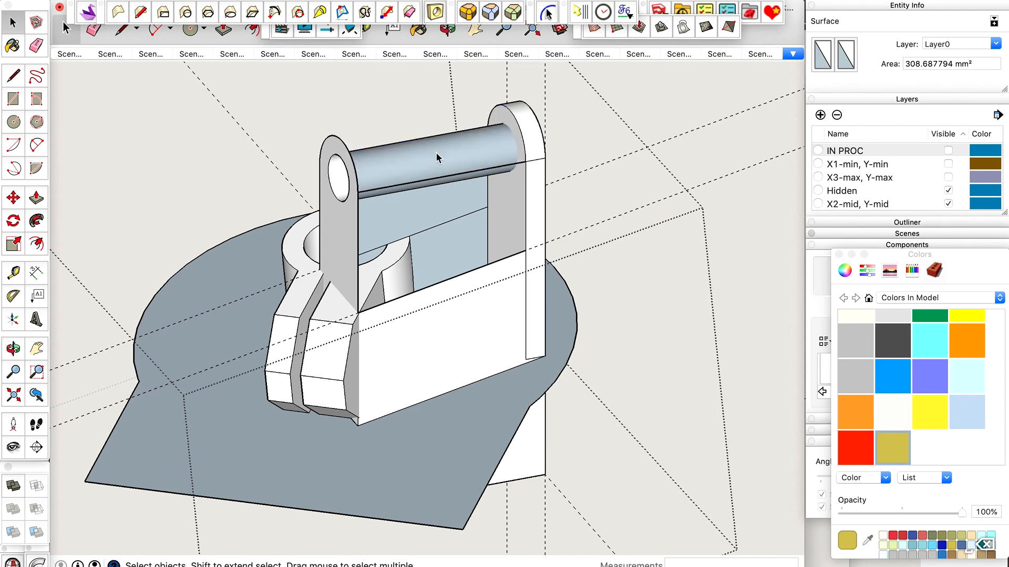
{"action": "scroll", "coordinate": [488, 156], "scroll_direction": "up", "scroll_amount": 1}
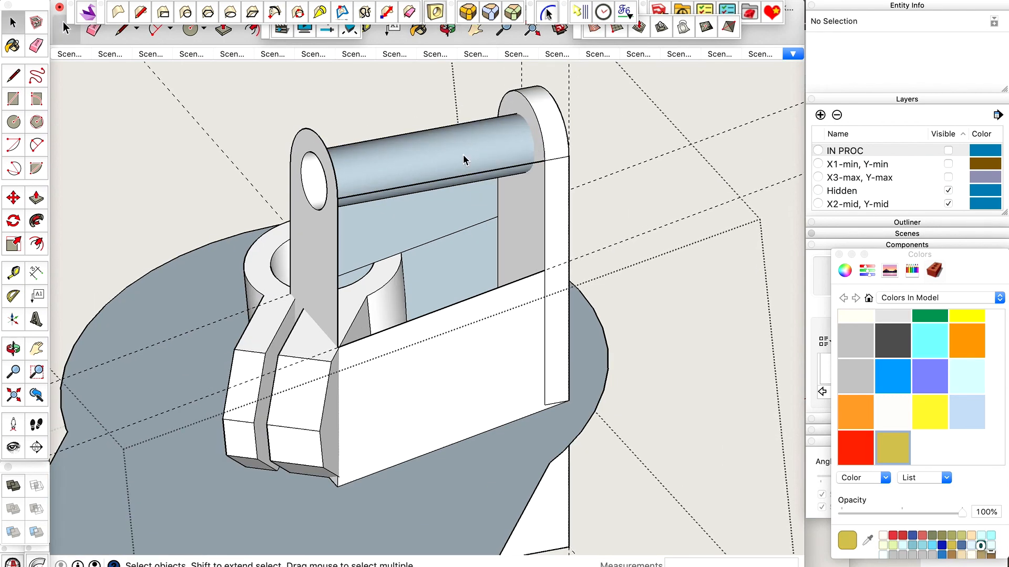
{"action": "left_click", "coordinate": [463, 156]}
{"action": "key", "text": "BackSpace"}
{"action": "left_click", "coordinate": [435, 166]}
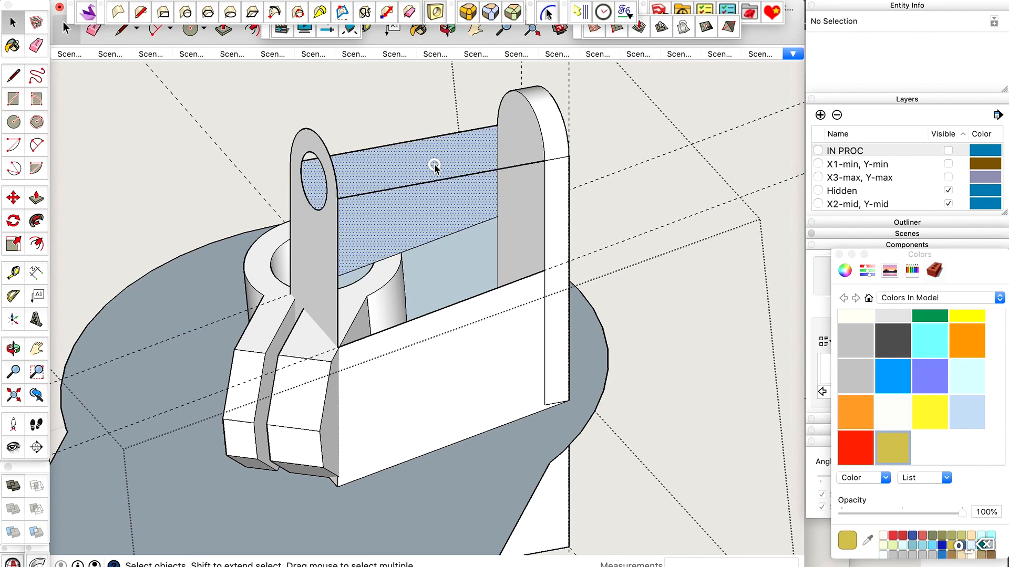
{"action": "key", "text": "BackSpace"}
Erase the two leftover long edges and the outline of the block's end face next to the tube.
{"action": "key", "text": "e"}
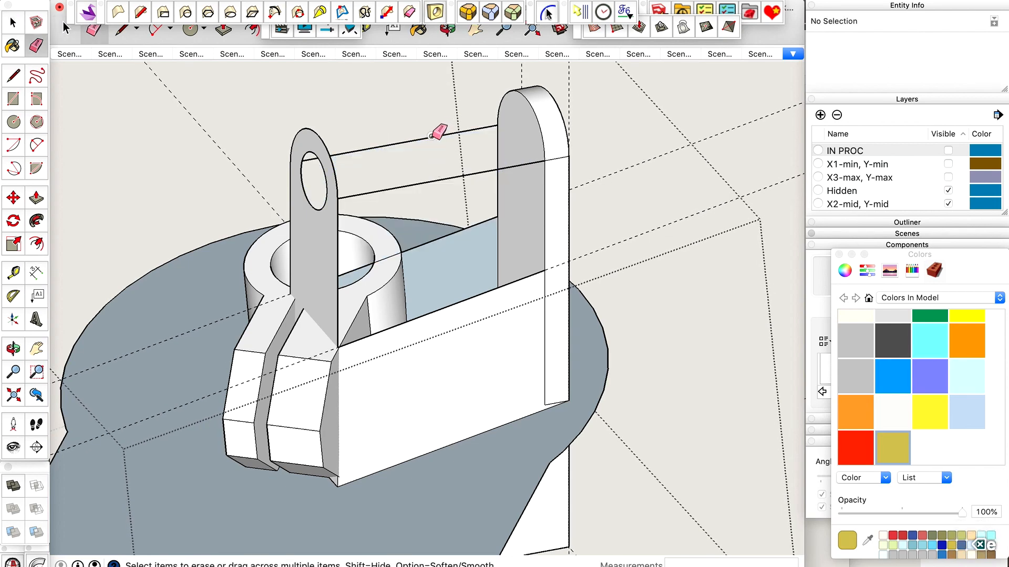
{"action": "left_click", "coordinate": [432, 139]}
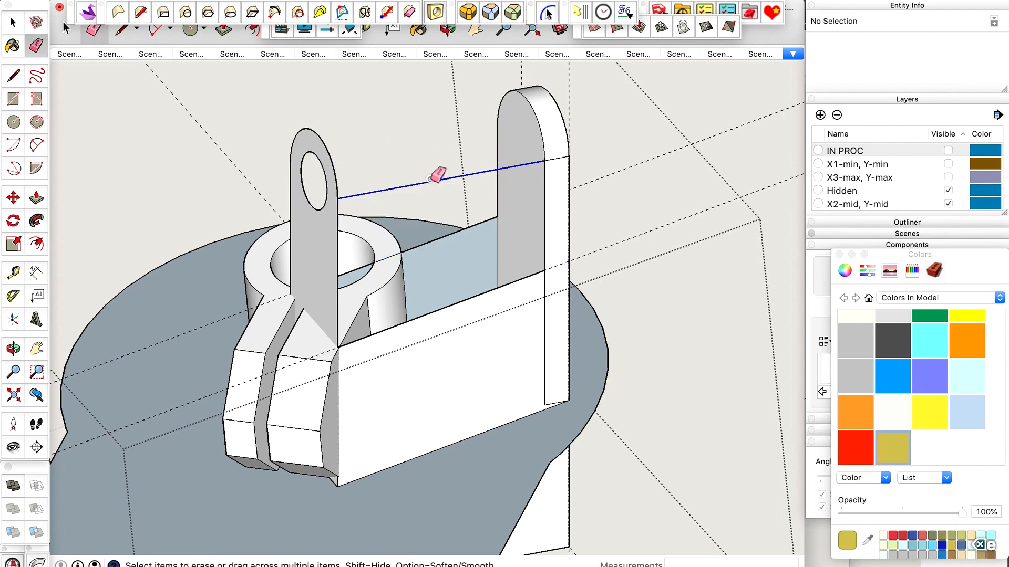
{"action": "left_click", "coordinate": [320, 172]}
{"action": "left_click", "coordinate": [290, 188]}
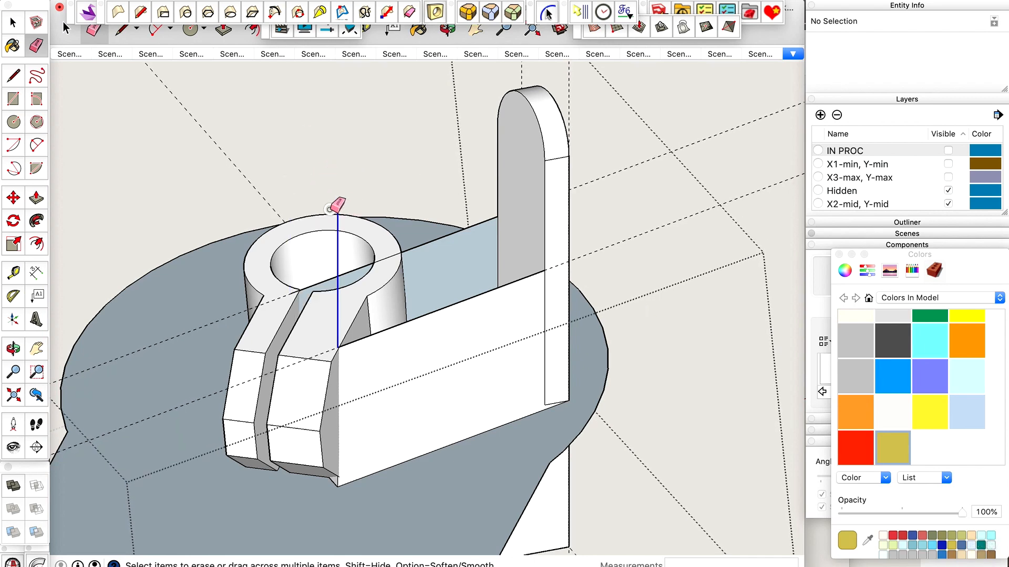
{"action": "left_click", "coordinate": [337, 203]}
Reverse the outer face of the remaining rounded upright.
{"action": "key", "text": "space"}
{"action": "mouse_move", "coordinate": [401, 170]}
{"action": "middle_mouse_down"}
{"action": "mouse_move", "coordinate": [454, 137]}
{"action": "mouse_move", "coordinate": [218, 115]}
{"action": "mouse_move", "coordinate": [338, 176]}
{"action": "mouse_move", "coordinate": [584, 253]}
{"action": "middle_mouse_up"}
{"action": "left_click", "coordinate": [599, 270]}
{"action": "right_click", "coordinate": [600, 270]}
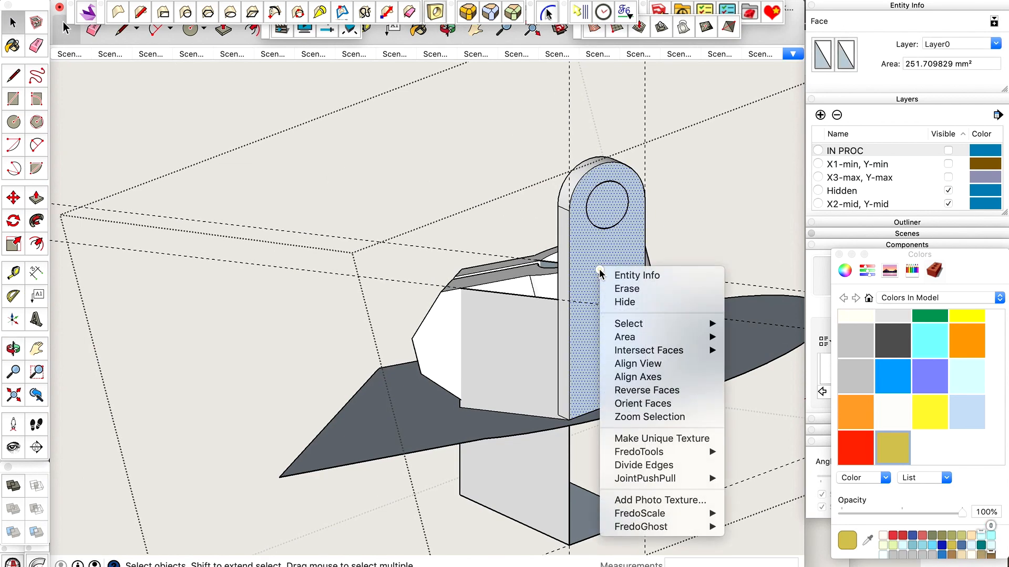
{"action": "left_click", "coordinate": [640, 390]}
Create a separate face inside the circle on the upright's outer face with Face Creator, and select it.
{"action": "scroll", "coordinate": [635, 187], "scroll_direction": "up", "scroll_amount": 6}
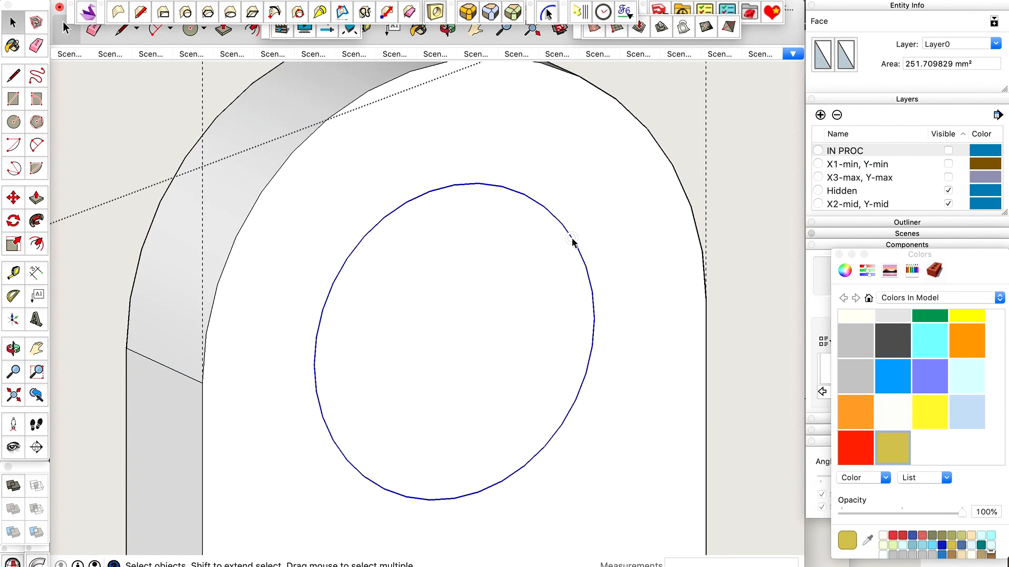
{"action": "left_click", "coordinate": [571, 240]}
{"action": "scroll", "coordinate": [573, 242], "scroll_direction": "down", "scroll_amount": 2}
{"action": "left_click", "coordinate": [536, 233]}
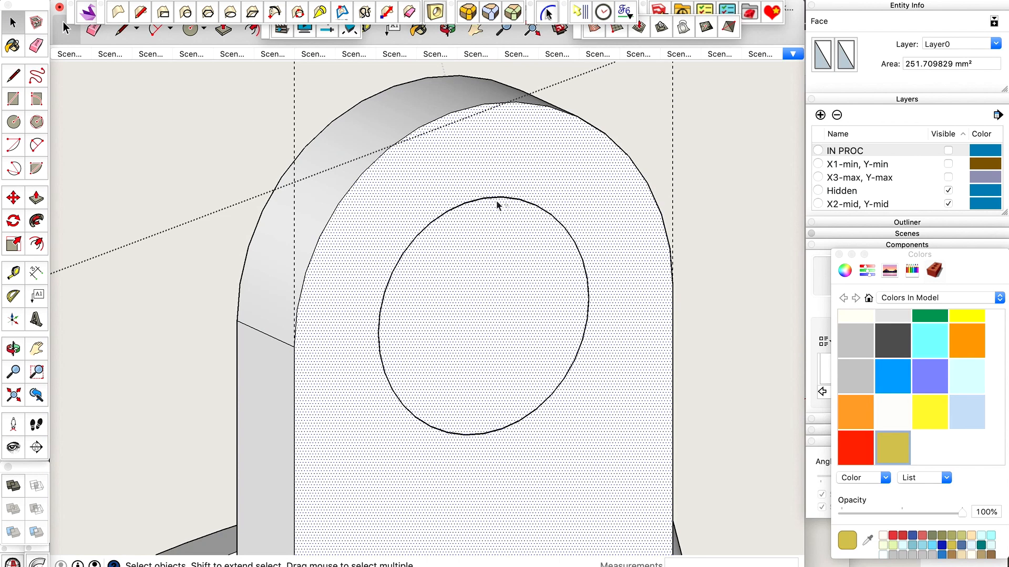
{"action": "scroll", "coordinate": [566, 159], "scroll_direction": "down", "scroll_amount": 2}
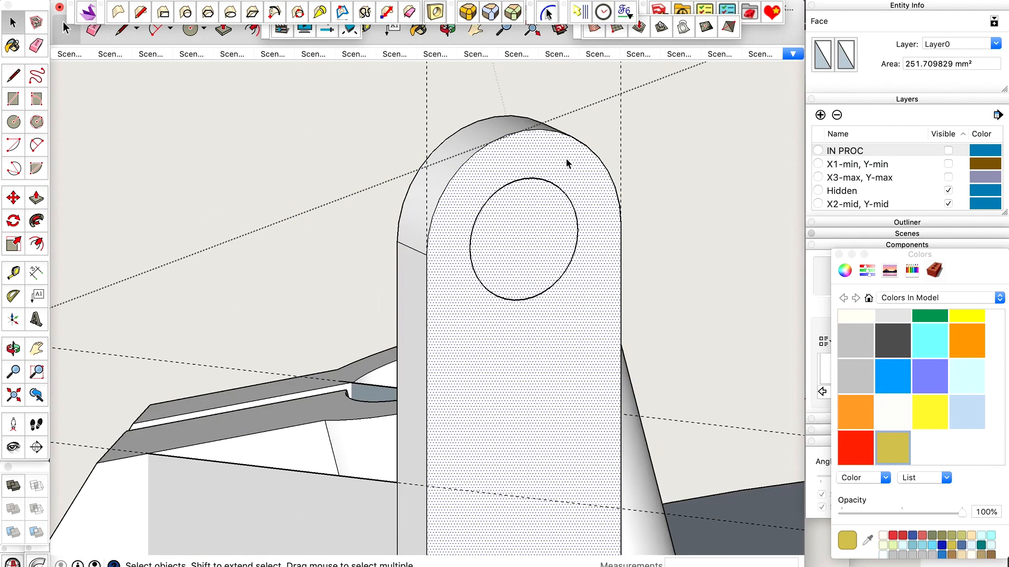
{"action": "left_click", "coordinate": [550, 181]}
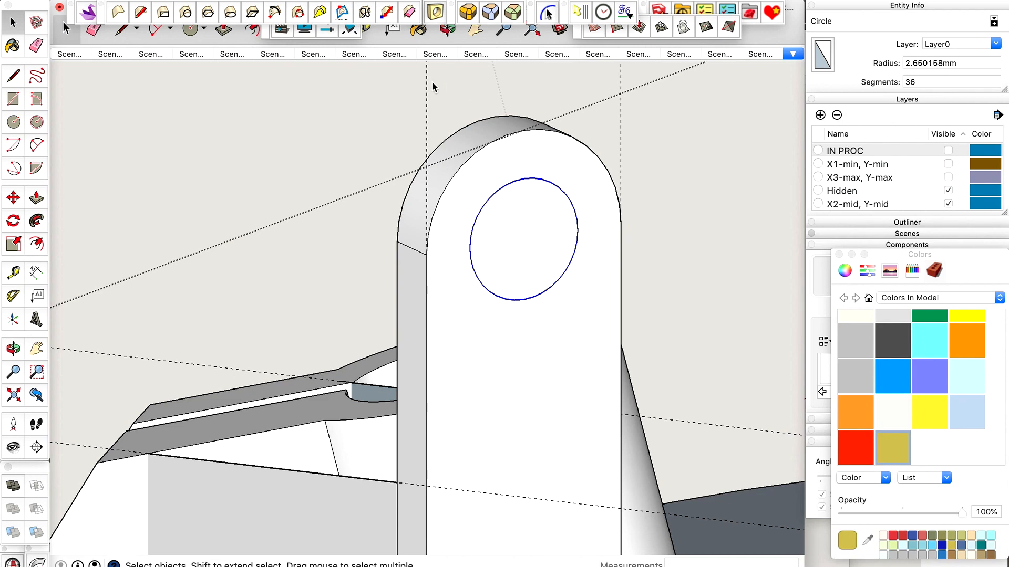
{"action": "left_click", "coordinate": [382, 1]}
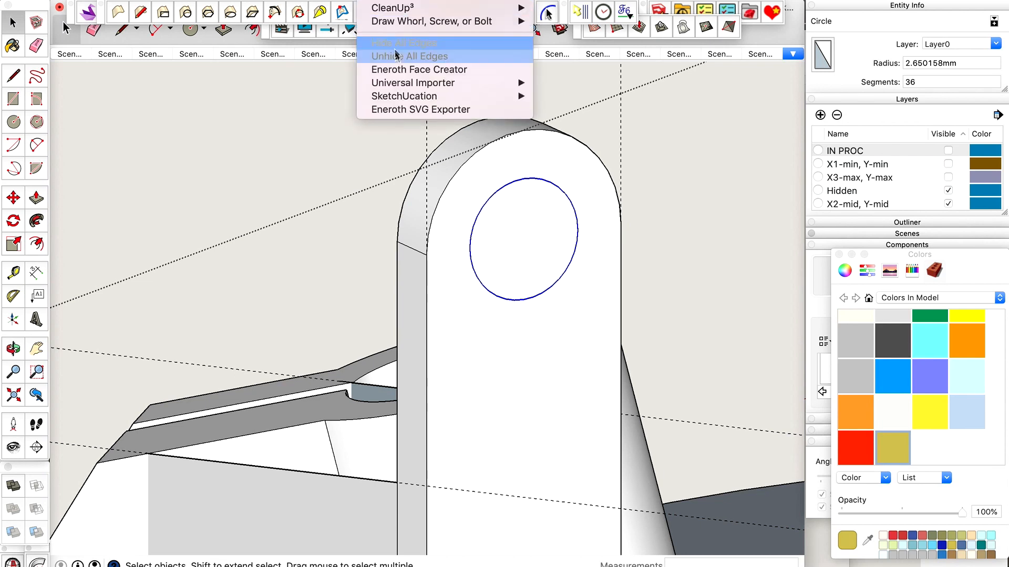
{"action": "left_click", "coordinate": [395, 0]}
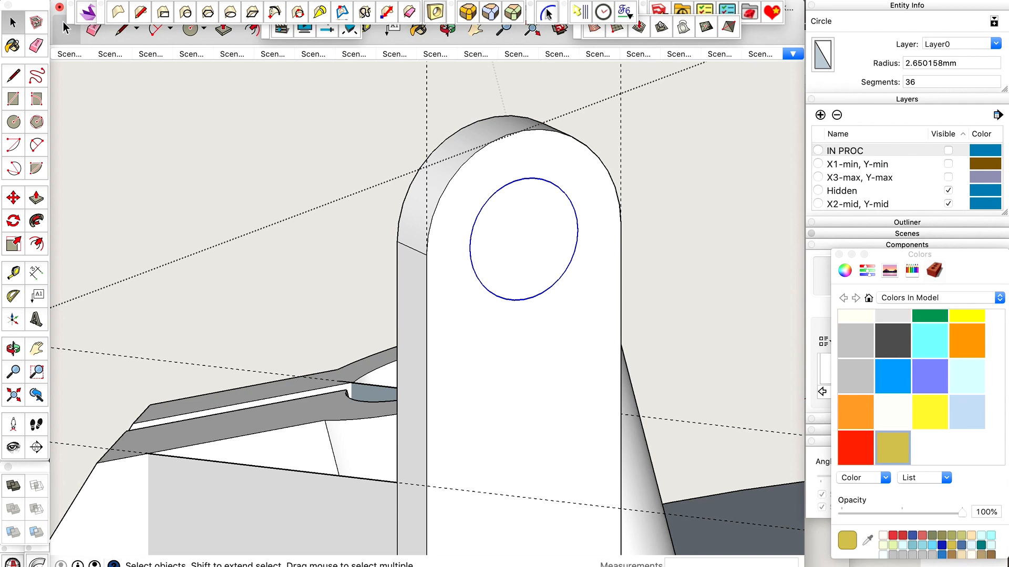
{"action": "left_click", "coordinate": [535, 212]}
{"action": "left_click", "coordinate": [559, 164]}
{"action": "left_click", "coordinate": [536, 216]}
{"action": "left_click", "coordinate": [552, 172]}
{"action": "left_click", "coordinate": [528, 215]}
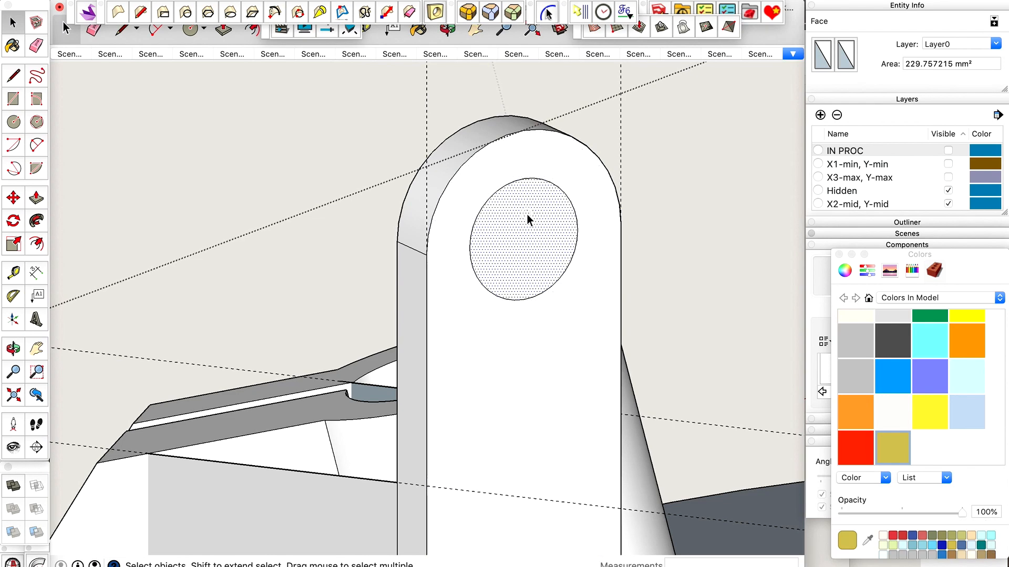
Push the circular face 2.4 mm through the upright to open its hole.
{"action": "scroll", "coordinate": [528, 214], "scroll_direction": "down", "scroll_amount": 2}
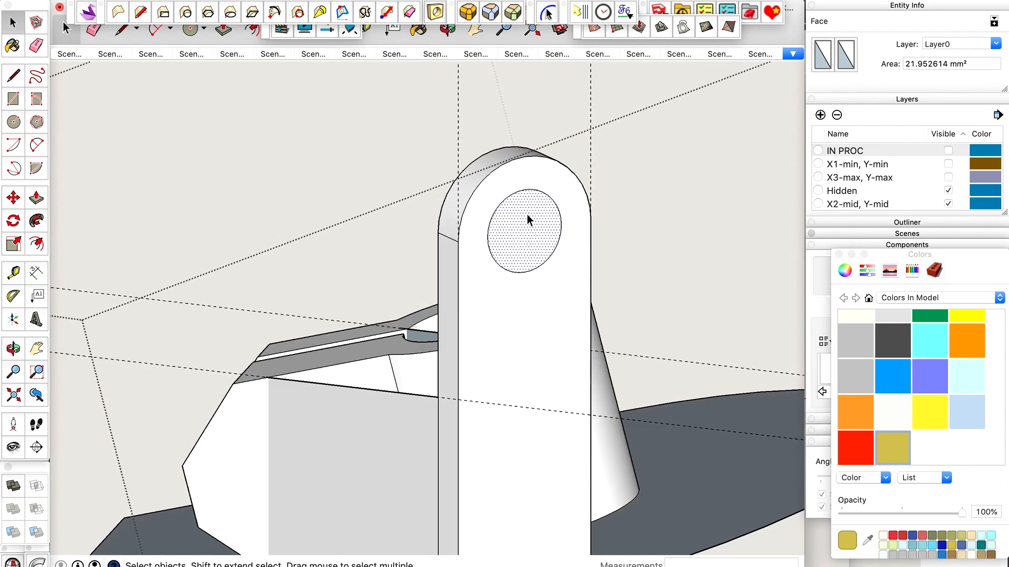
{"action": "key", "text": "p"}
{"action": "left_click", "coordinate": [524, 220]}
{"action": "left_click", "coordinate": [441, 240]}
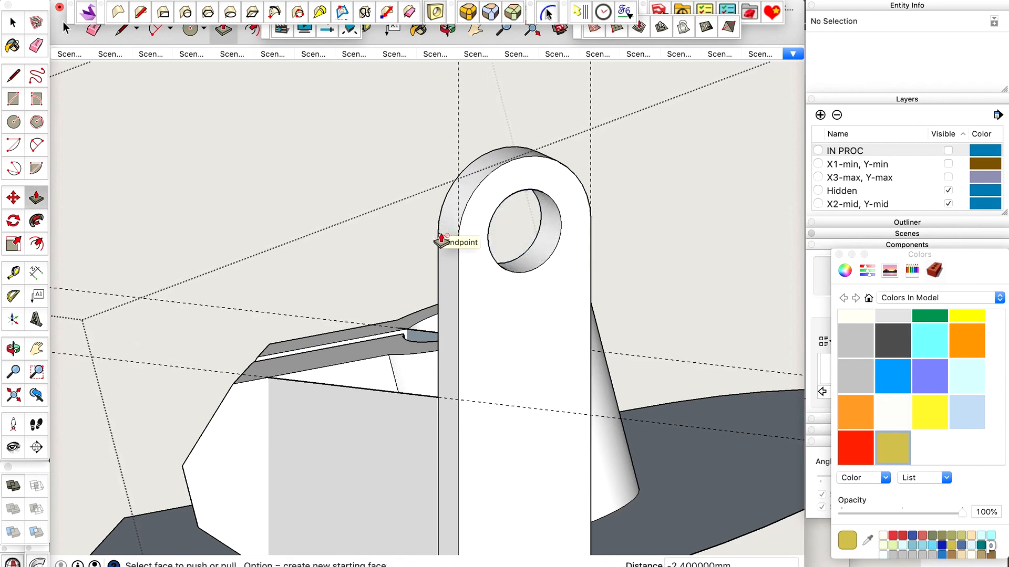
Try to draw an edge across the foot of the upright to close the wall's open top.
{"action": "middle_click_drag", "start_coordinate": [448, 241], "coordinate": [615, 350]}
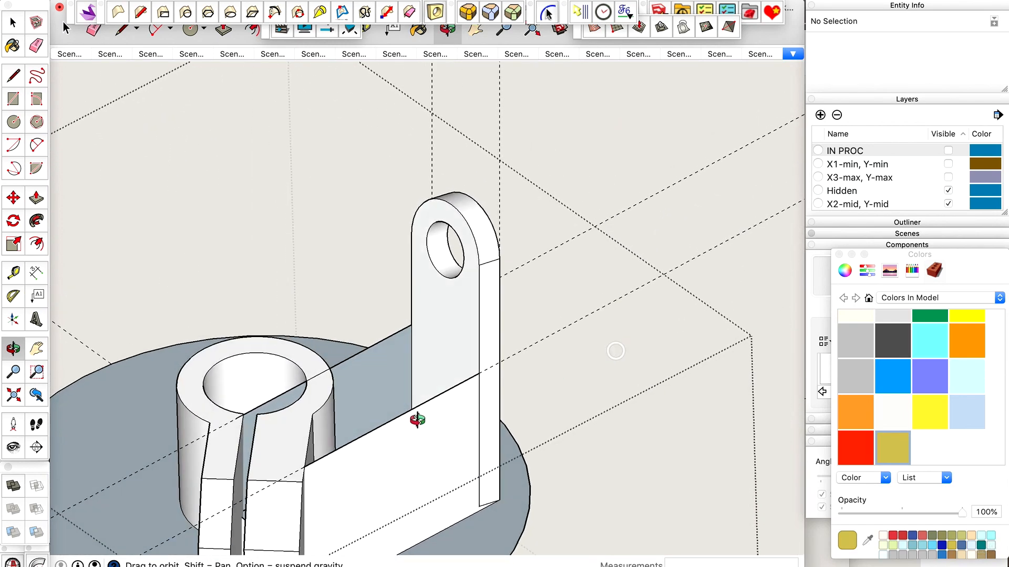
{"action": "scroll", "coordinate": [402, 416], "scroll_direction": "up", "scroll_amount": 3}
{"action": "scroll", "coordinate": [519, 338], "scroll_direction": "up", "scroll_amount": 2}
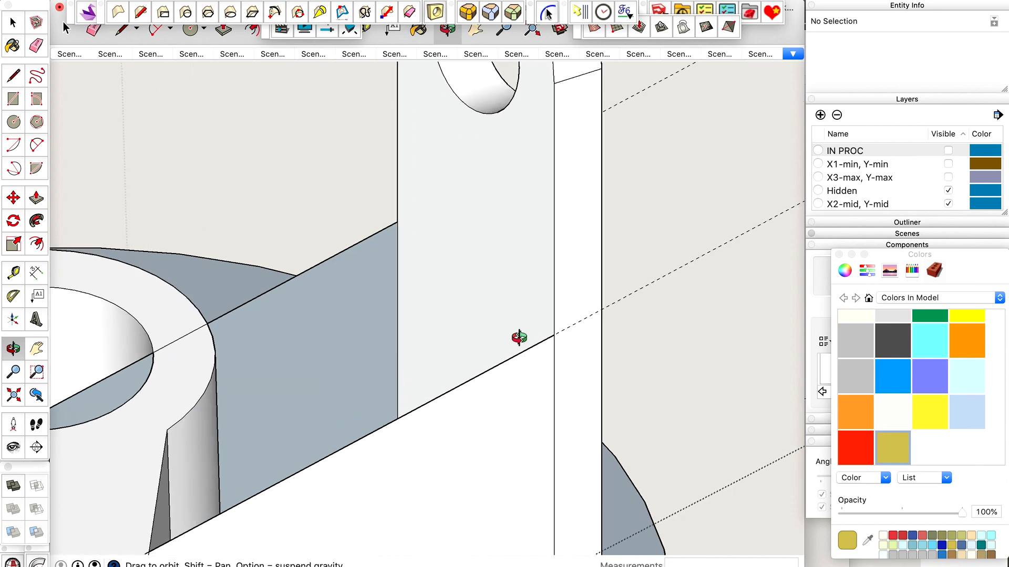
{"action": "key", "text": "p"}
{"action": "key", "text": "l"}
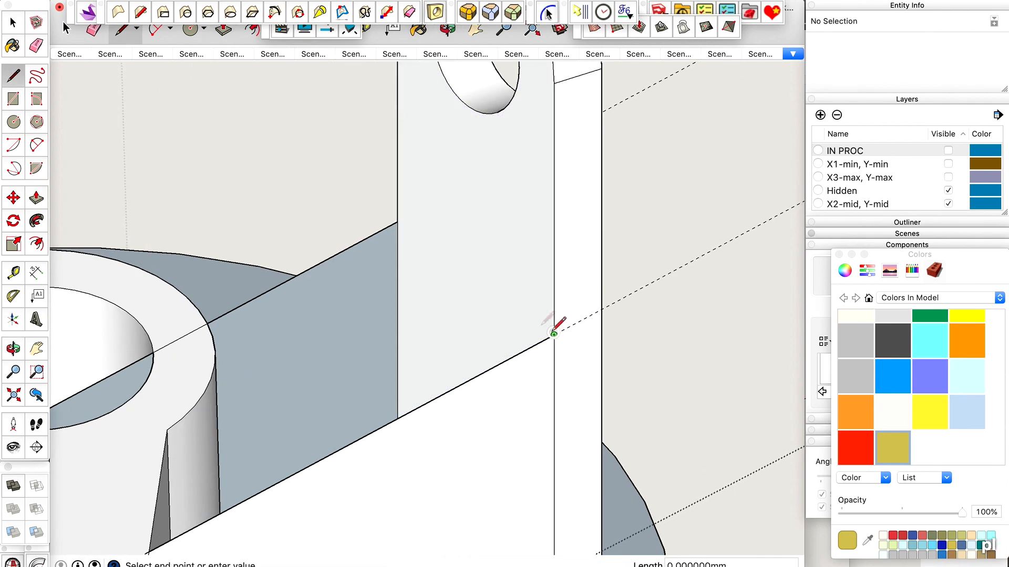
{"action": "left_click", "coordinate": [395, 223]}
{"action": "key", "text": "space"}
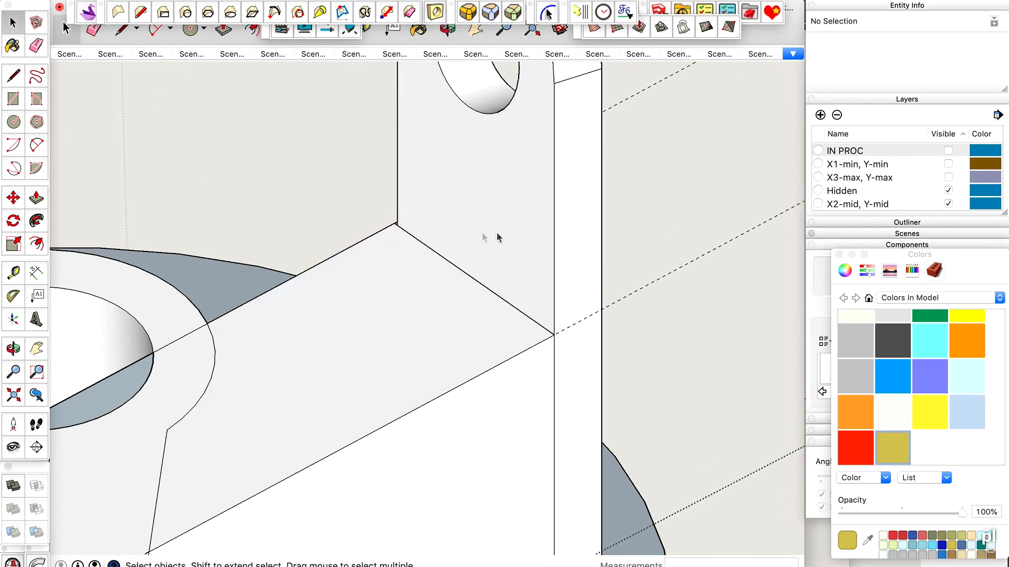
Draw an edge between both lower corners of the upright's inner face so the wall's top face is closed.
{"action": "scroll", "coordinate": [412, 227], "scroll_direction": "up", "scroll_amount": 5}
{"action": "key", "text": "l"}
{"action": "left_click", "coordinate": [340, 197]}
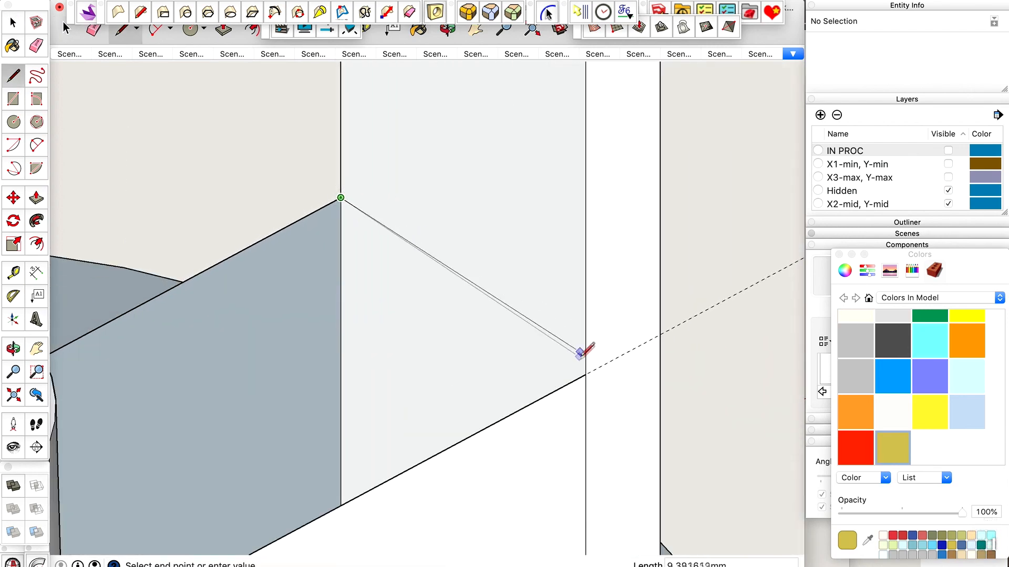
{"action": "scroll", "coordinate": [591, 371], "scroll_direction": "up", "scroll_amount": 3}
{"action": "left_click", "coordinate": [591, 371]}
{"action": "scroll", "coordinate": [594, 316], "scroll_direction": "down", "scroll_amount": 5}
{"action": "key", "text": "space"}
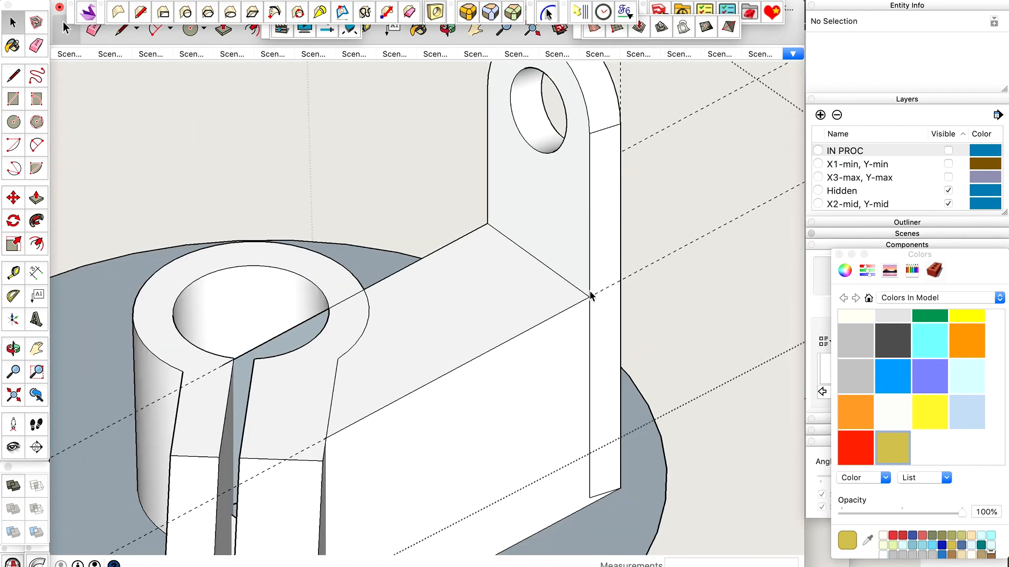
Erase the wall's top face and the hidden upright face beneath it, and undo both deletions.
{"action": "left_click", "coordinate": [516, 282]}
{"action": "key", "text": "Delete"}
{"action": "left_click", "coordinate": [516, 281]}
{"action": "key", "text": "Delete"}
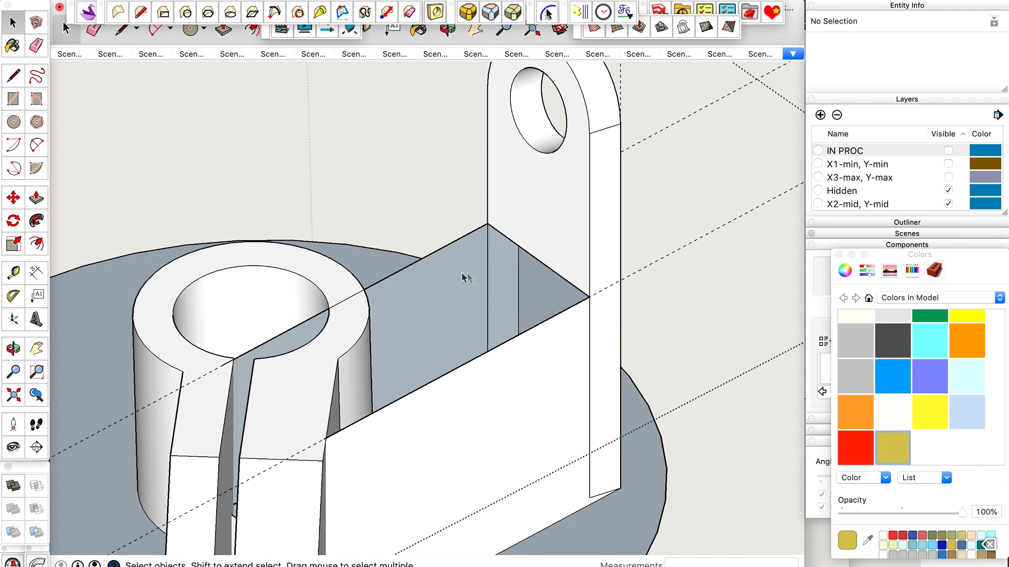
{"action": "key", "text": "super+z"}
{"action": "key", "text": "super+z"}
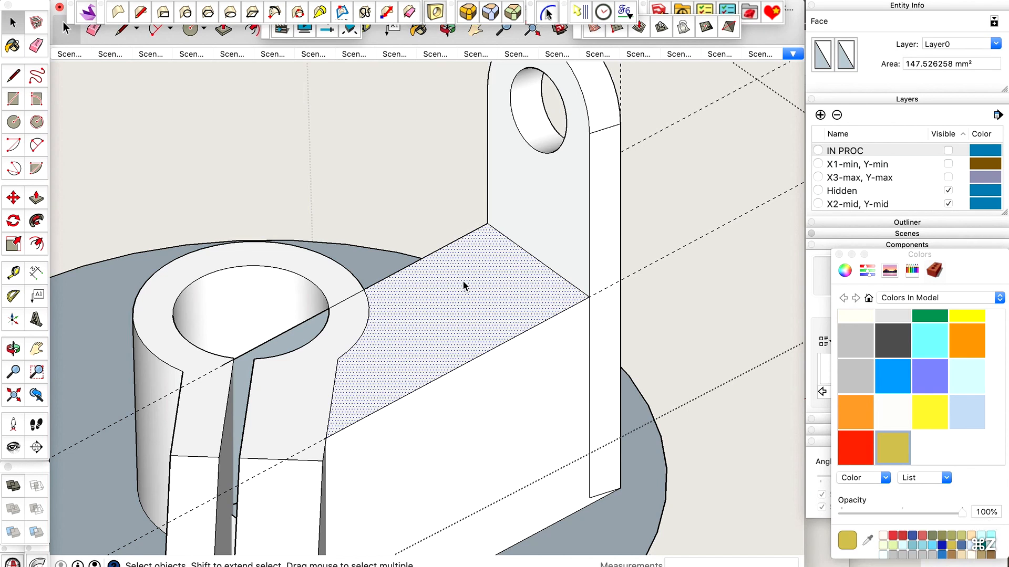
Cut the wall's top face, erase the hidden part of the upright's inner face below it, and paste the top face back in place.
{"action": "key", "text": "super+x"}
{"action": "left_click", "coordinate": [520, 272]}
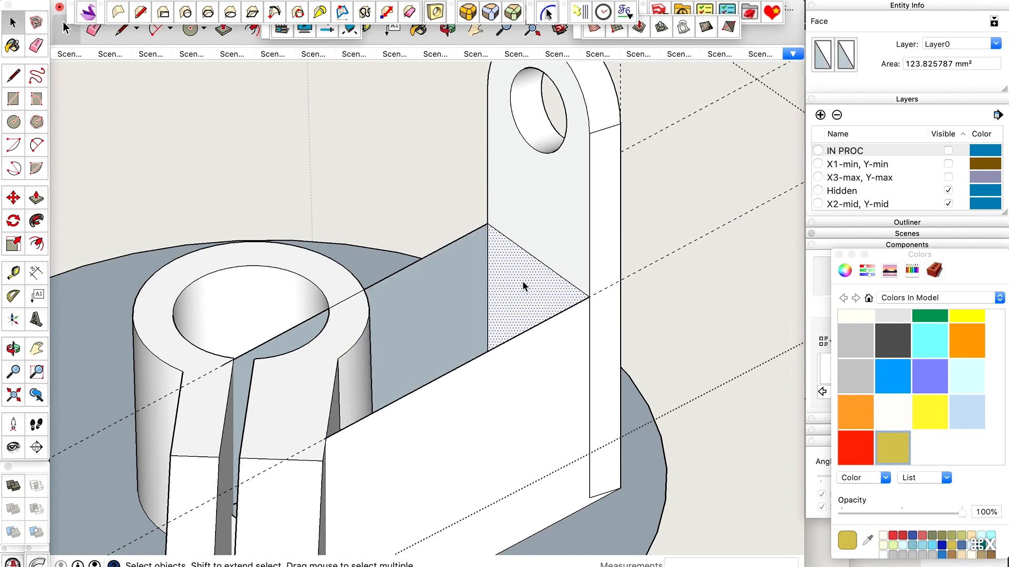
{"action": "key", "text": "Delete"}
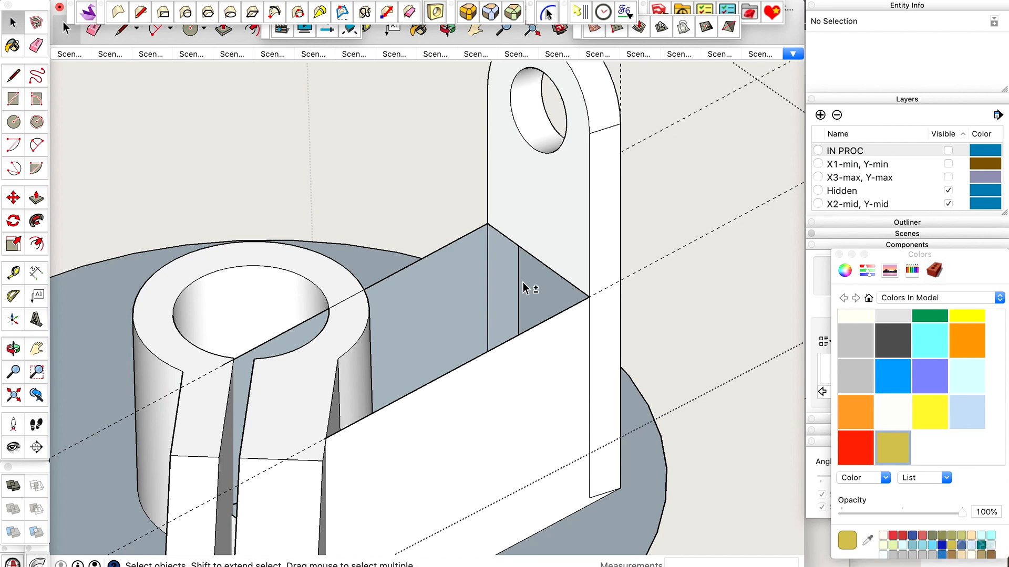
{"action": "key", "text": "ctrl+shift+v"}
{"action": "key", "text": "space"}
{"action": "left_click", "coordinate": [522, 267]}
{"action": "scroll", "coordinate": [522, 266], "scroll_direction": "down", "scroll_amount": 4}
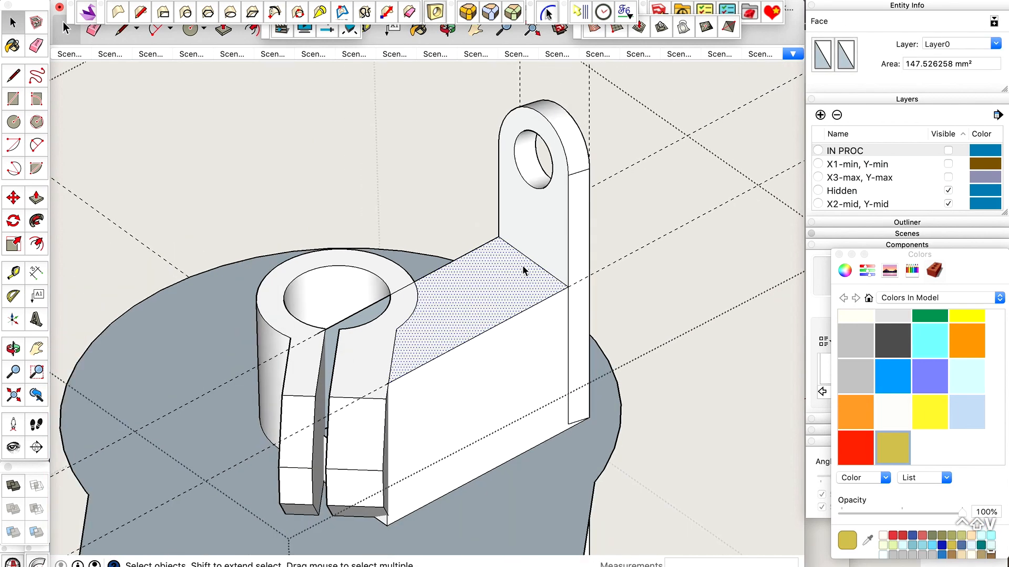
Using X-ray view, erase the leftover edges of the thin upright's lower end inside the block.
{"action": "key", "text": "x"}
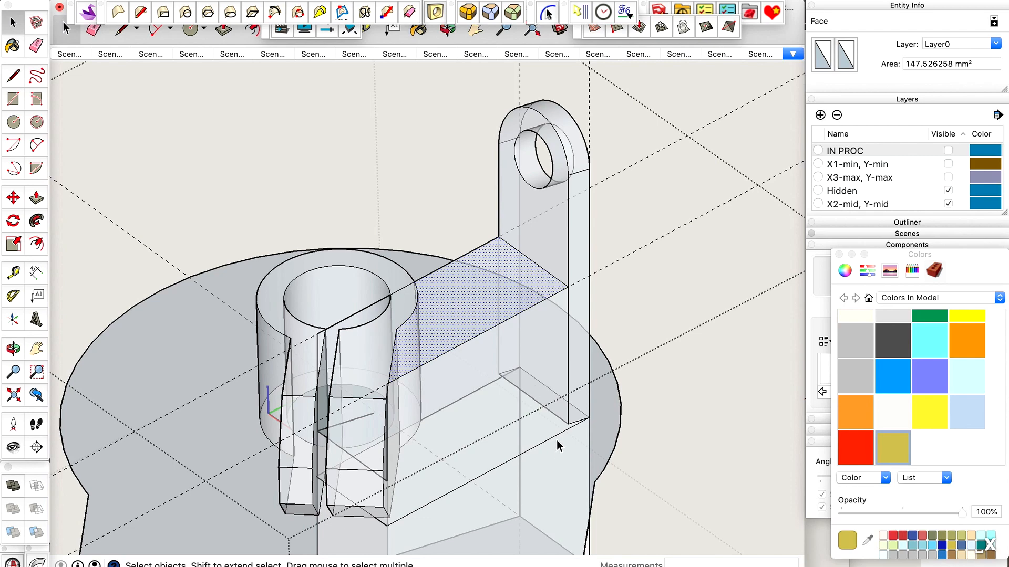
{"action": "scroll", "coordinate": [557, 445], "scroll_direction": "up", "scroll_amount": 3}
{"action": "key", "text": "e"}
{"action": "scroll", "coordinate": [588, 408], "scroll_direction": "up", "scroll_amount": 4}
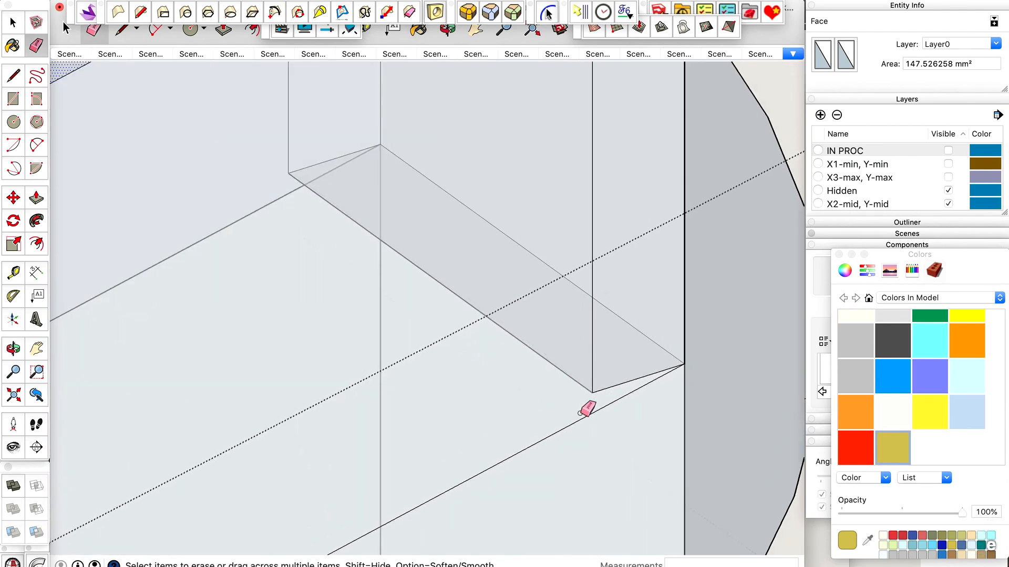
{"action": "left_click_drag", "start_coordinate": [598, 392], "coordinate": [598, 387]}
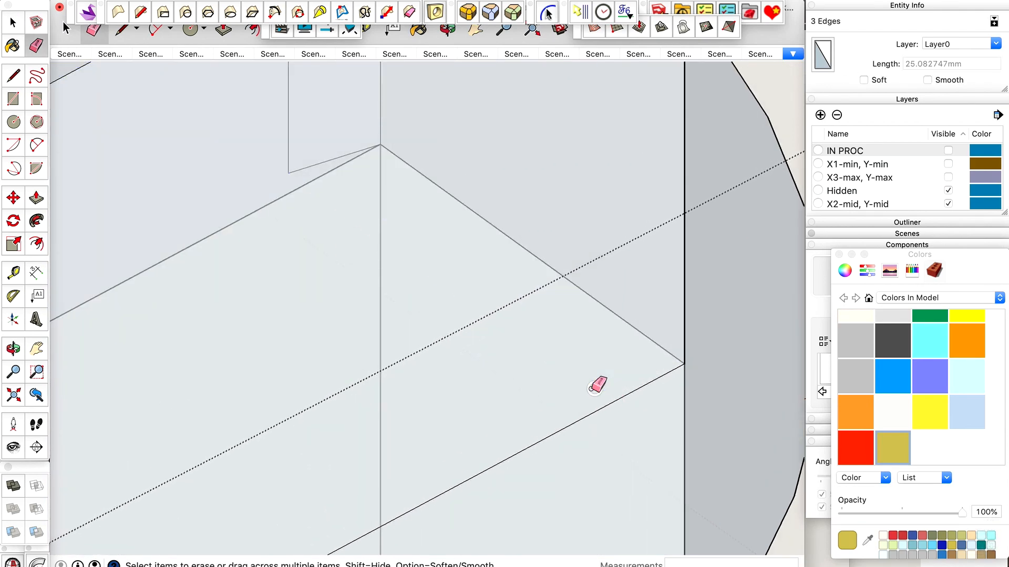
{"action": "left_click_drag", "start_coordinate": [290, 169], "coordinate": [294, 169]}
{"action": "scroll", "coordinate": [429, 184], "scroll_direction": "down", "scroll_amount": 5}
{"action": "key", "text": "x"}
{"action": "key", "text": "x"}
{"action": "scroll", "coordinate": [522, 202], "scroll_direction": "down", "scroll_amount": 5}
{"action": "key", "text": "x"}
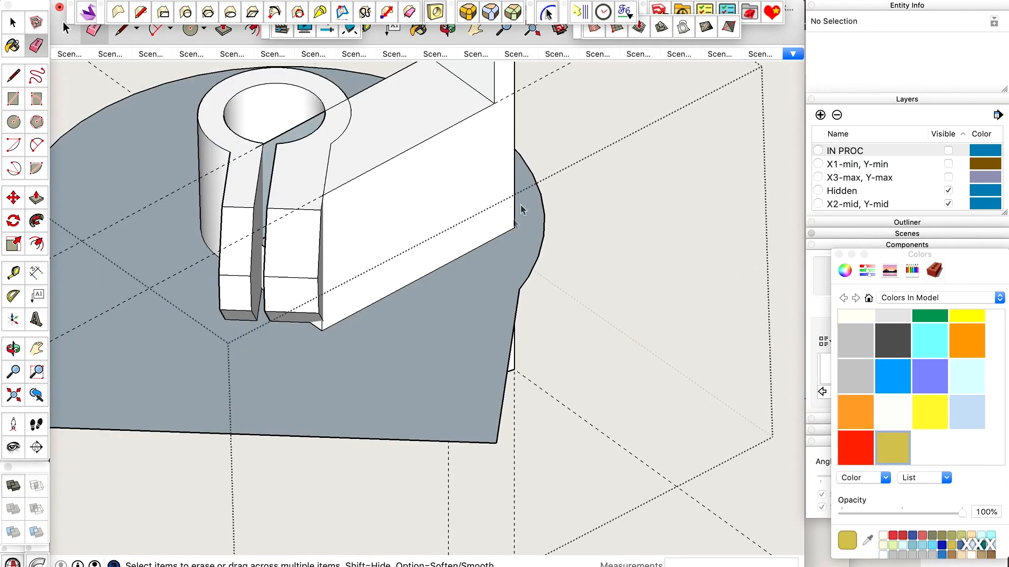
Examine how the top faces of the clamp jaw, the wall and the tube are divided by selecting each in turn.
{"action": "key", "text": "o"}
{"action": "left_click_drag", "start_coordinate": [457, 252], "coordinate": [504, 222]}
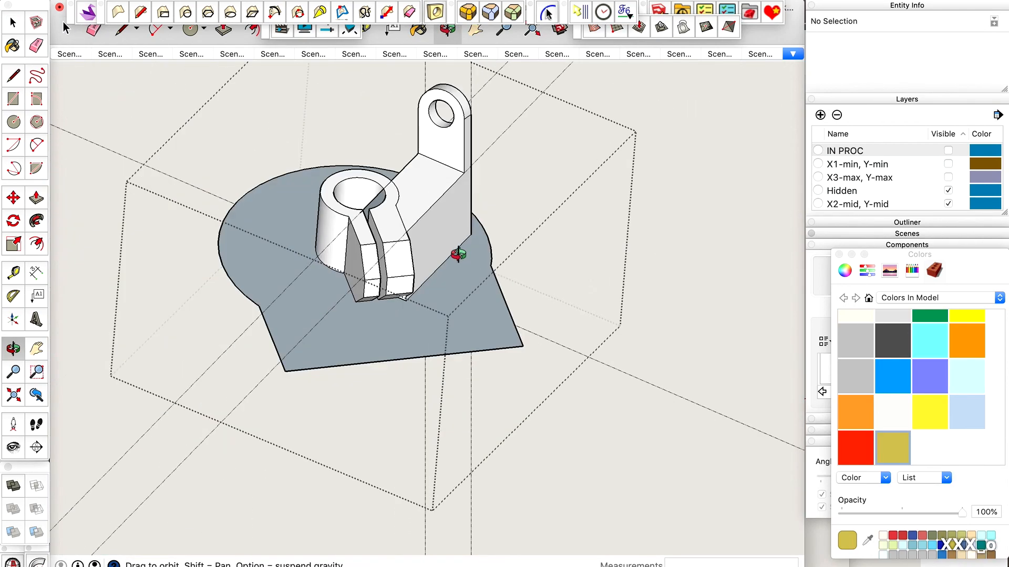
{"action": "scroll", "coordinate": [408, 181], "scroll_direction": "up", "scroll_amount": 3}
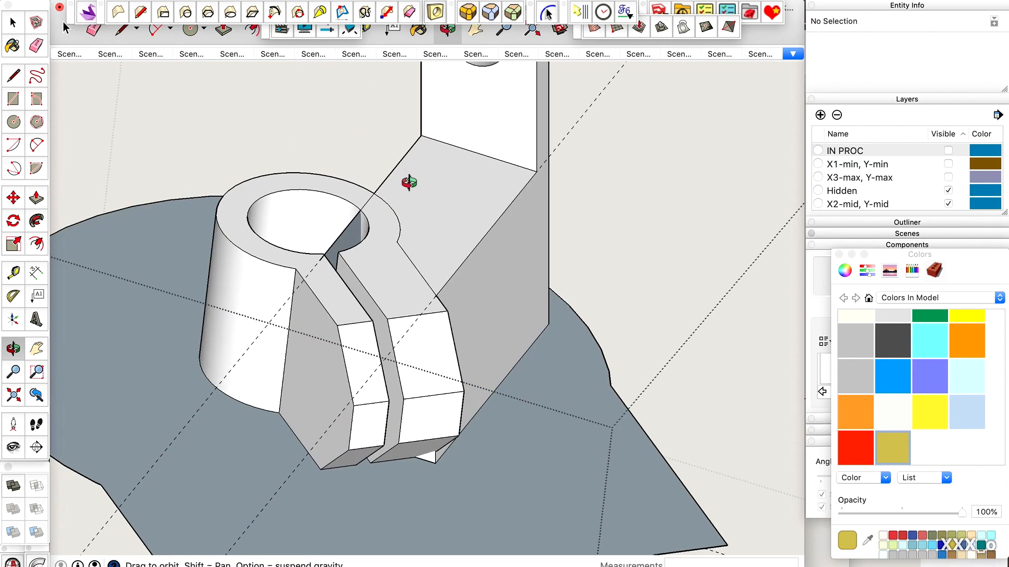
{"action": "key", "text": "space"}
{"action": "scroll", "coordinate": [392, 251], "scroll_direction": "up", "scroll_amount": 2}
{"action": "left_click", "coordinate": [387, 237]}
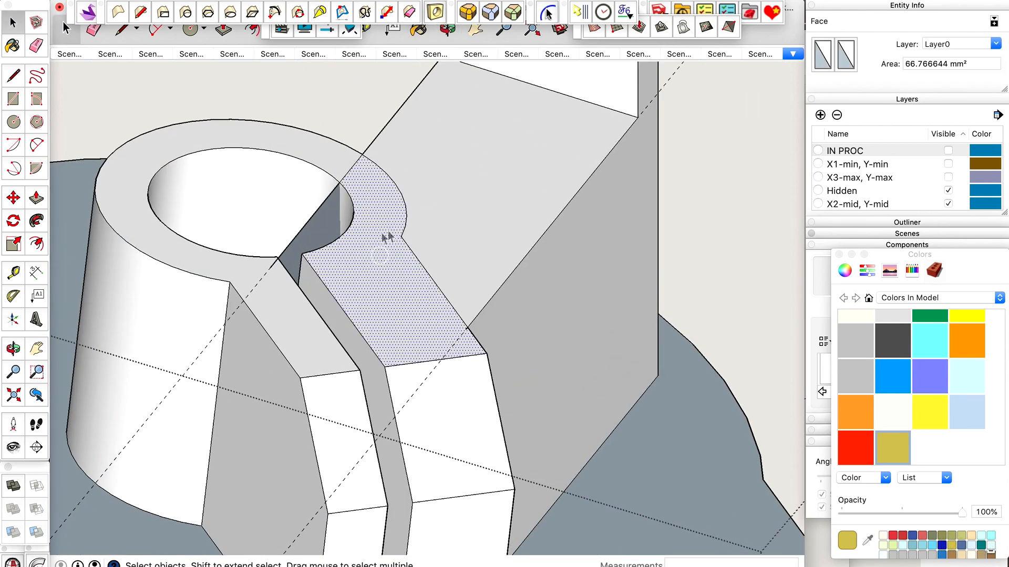
{"action": "left_click", "coordinate": [440, 181]}
{"action": "left_click", "coordinate": [326, 151]}
{"action": "scroll", "coordinate": [326, 151], "scroll_direction": "up", "scroll_amount": 3}
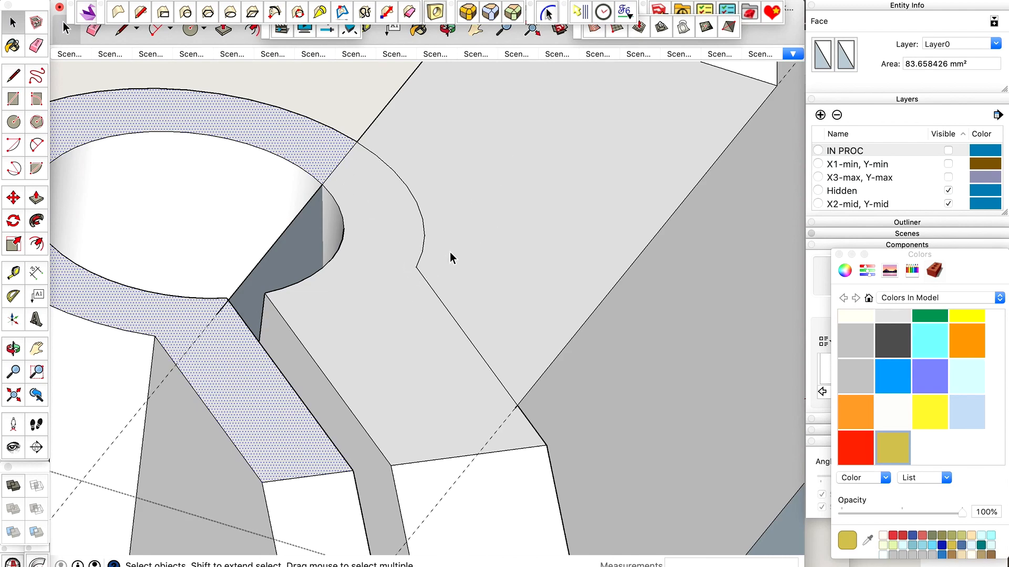
{"action": "scroll", "coordinate": [450, 253], "scroll_direction": "down", "scroll_amount": 3}
{"action": "key", "text": "o"}
{"action": "left_click_drag", "start_coordinate": [450, 253], "coordinate": [305, 259]}
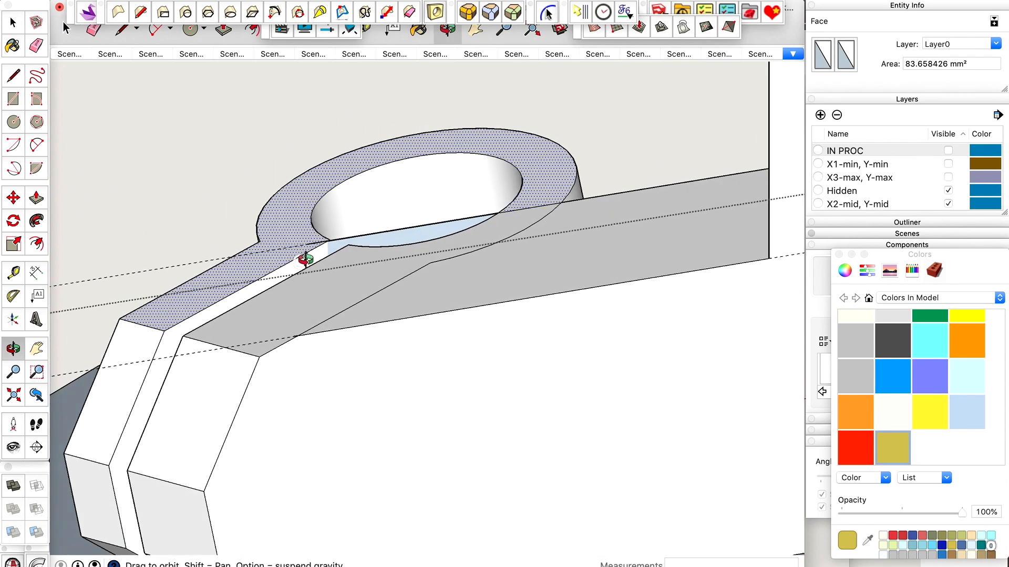
Intersect the clamp jaw's side face and the wall's long outer face with the selection to add an edge between them.
{"action": "scroll", "coordinate": [306, 260], "scroll_direction": "down", "scroll_amount": 3}
{"action": "left_click_drag", "start_coordinate": [261, 302], "coordinate": [259, 367]}
{"action": "scroll", "coordinate": [260, 367], "scroll_direction": "up", "scroll_amount": 3}
{"action": "key", "text": "space"}
{"action": "left_click", "coordinate": [281, 348]}
{"action": "left_click", "coordinate": [331, 342], "text": "shift"}
{"action": "right_click", "coordinate": [336, 346]}
{"action": "mouse_move", "coordinate": [395, 468]}
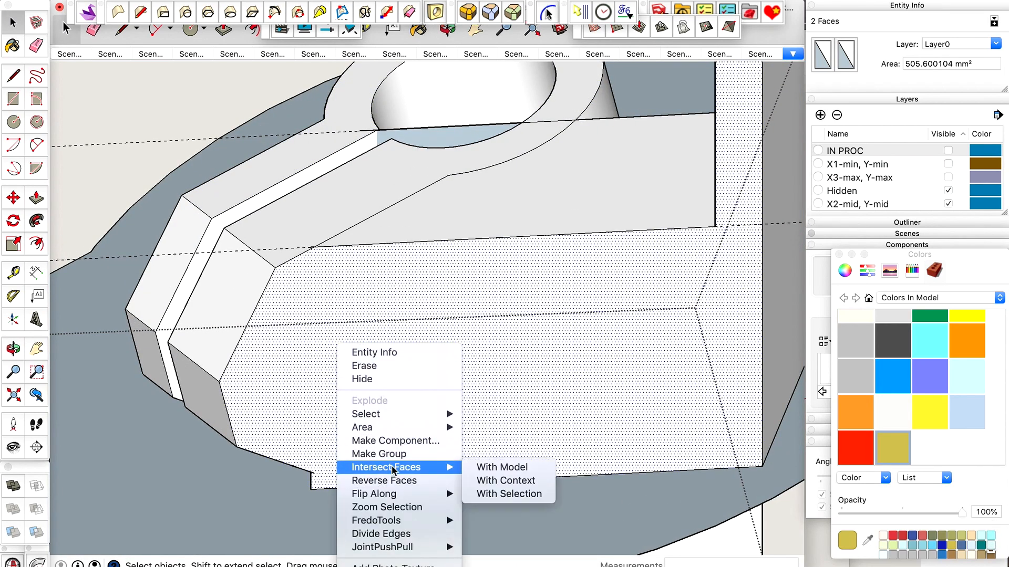
{"action": "left_click", "coordinate": [508, 494]}
{"action": "left_click", "coordinate": [514, 493]}
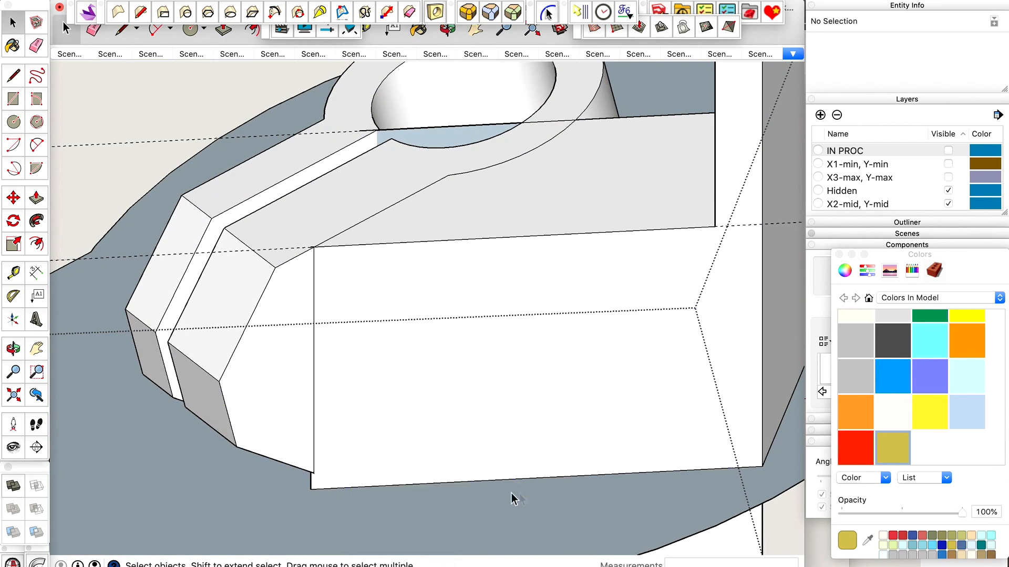
Place a guide line along the sloping lower edge of the clamp jaw where it meets the wall.
{"action": "scroll", "coordinate": [329, 473], "scroll_direction": "up", "scroll_amount": 3}
{"action": "scroll", "coordinate": [329, 474], "scroll_direction": "down", "scroll_amount": 3}
{"action": "scroll", "coordinate": [349, 402], "scroll_direction": "down", "scroll_amount": 3}
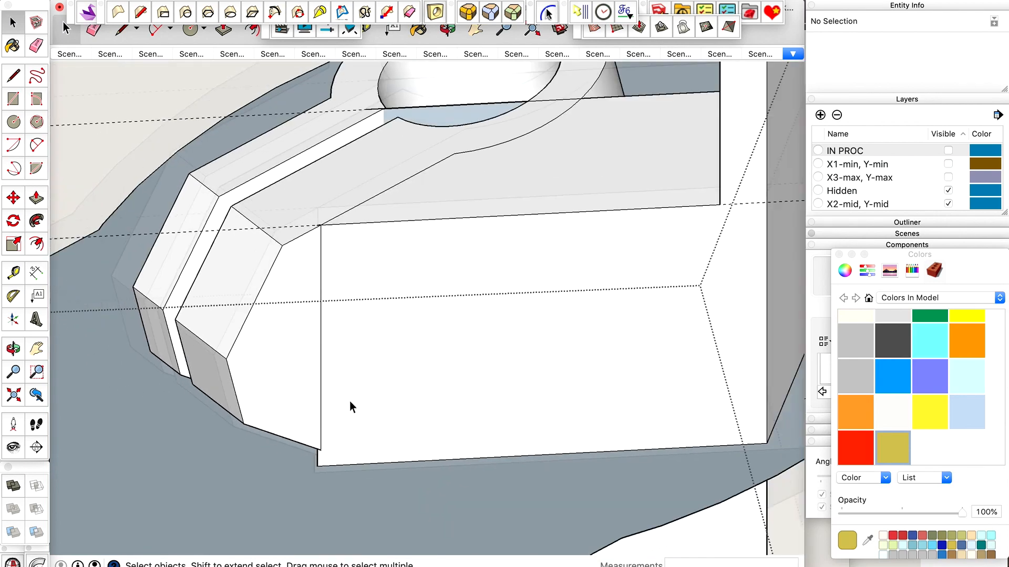
{"action": "middle_click_drag", "start_coordinate": [349, 402], "coordinate": [300, 484]}
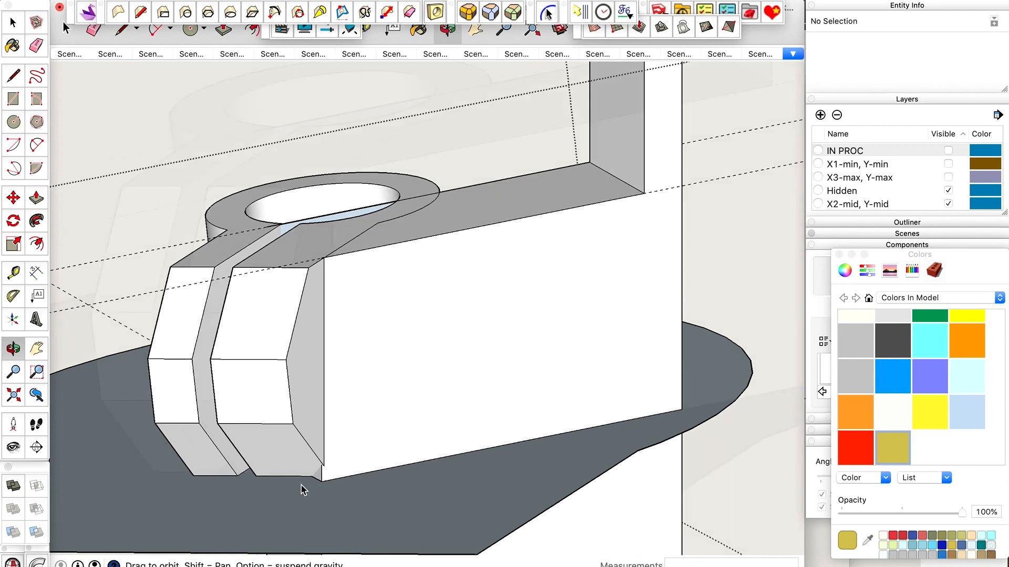
{"action": "scroll", "coordinate": [301, 451], "scroll_direction": "up", "scroll_amount": 5}
{"action": "left_click", "coordinate": [301, 451]}
{"action": "scroll", "coordinate": [302, 450], "scroll_direction": "up", "scroll_amount": 5}
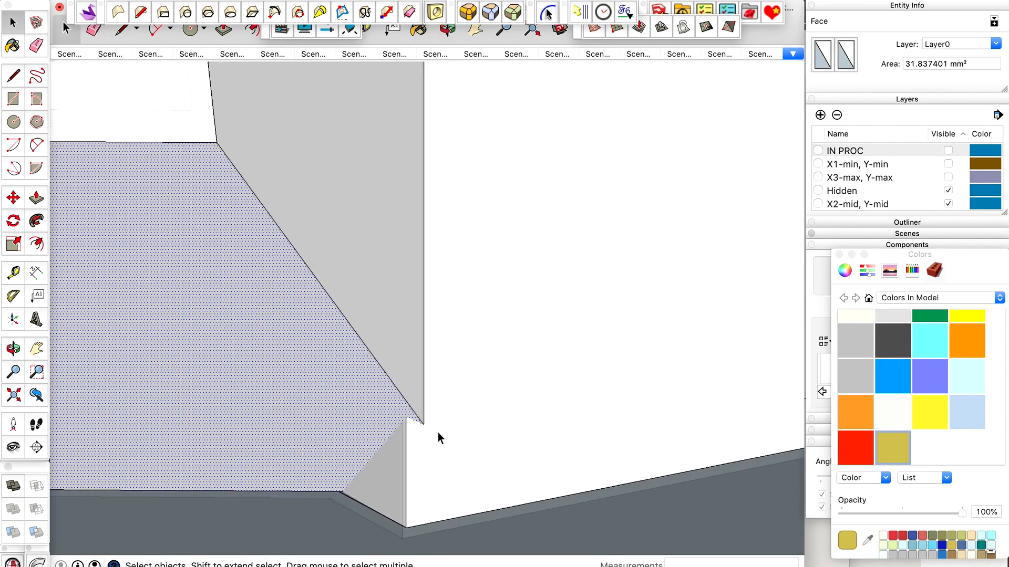
{"action": "key", "text": "t"}
{"action": "double_click", "coordinate": [388, 384]}
{"action": "scroll", "coordinate": [388, 384], "scroll_direction": "down", "scroll_amount": 4}
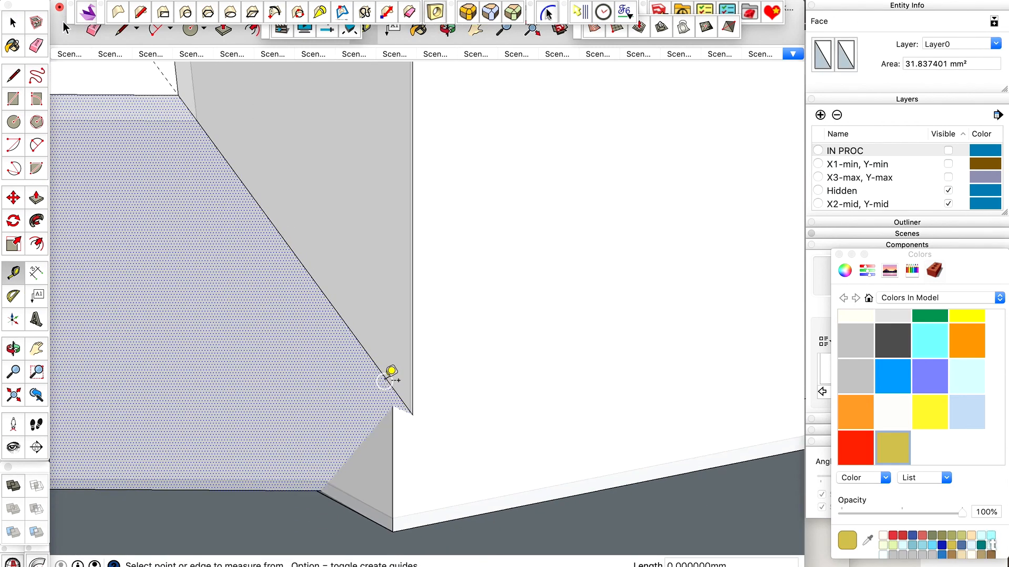
{"action": "key", "text": "space"}
{"action": "key", "text": "shift+x"}
{"action": "scroll", "coordinate": [431, 383], "scroll_direction": "down", "scroll_amount": 3}
{"action": "key", "text": "shift+x"}
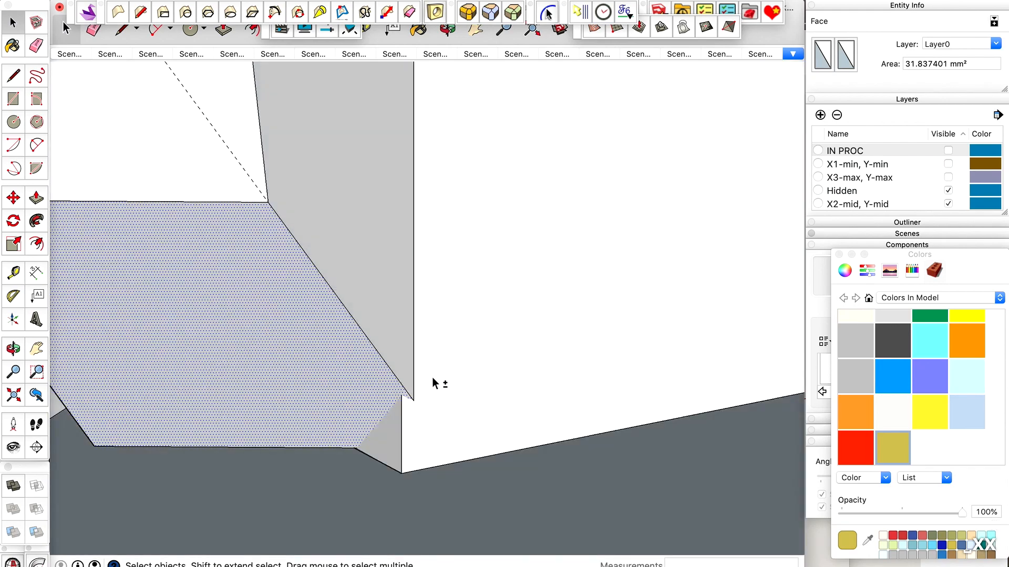
Orbit below the model and erase the large flat plate face around the clamp and block.
{"action": "key", "text": "o"}
{"action": "left_click_drag", "start_coordinate": [432, 377], "coordinate": [450, 180]}
{"action": "scroll", "coordinate": [451, 330], "scroll_direction": "down", "scroll_amount": 8}
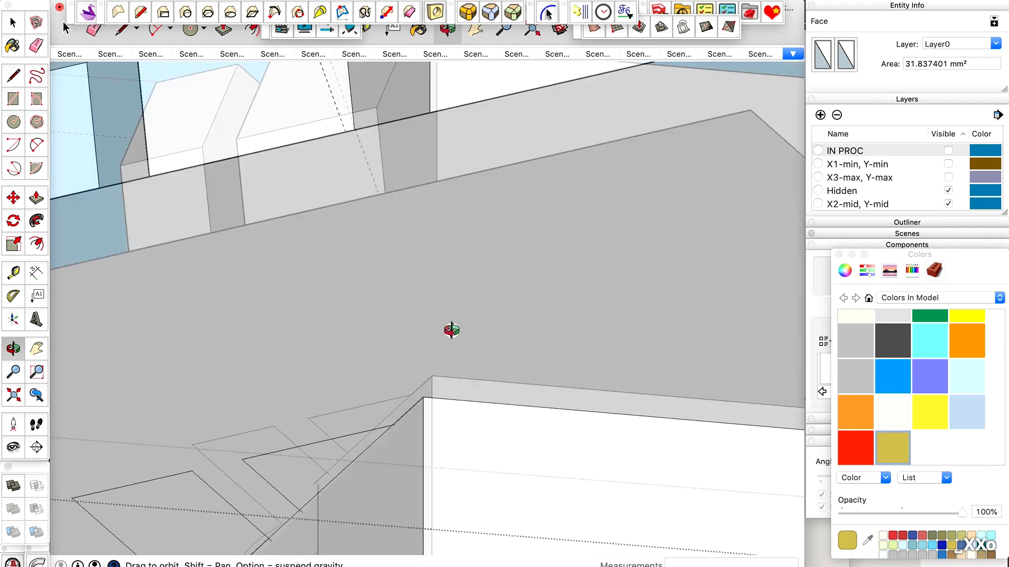
{"action": "key", "text": "space"}
{"action": "left_click", "coordinate": [487, 313]}
{"action": "key", "text": "BackSpace"}
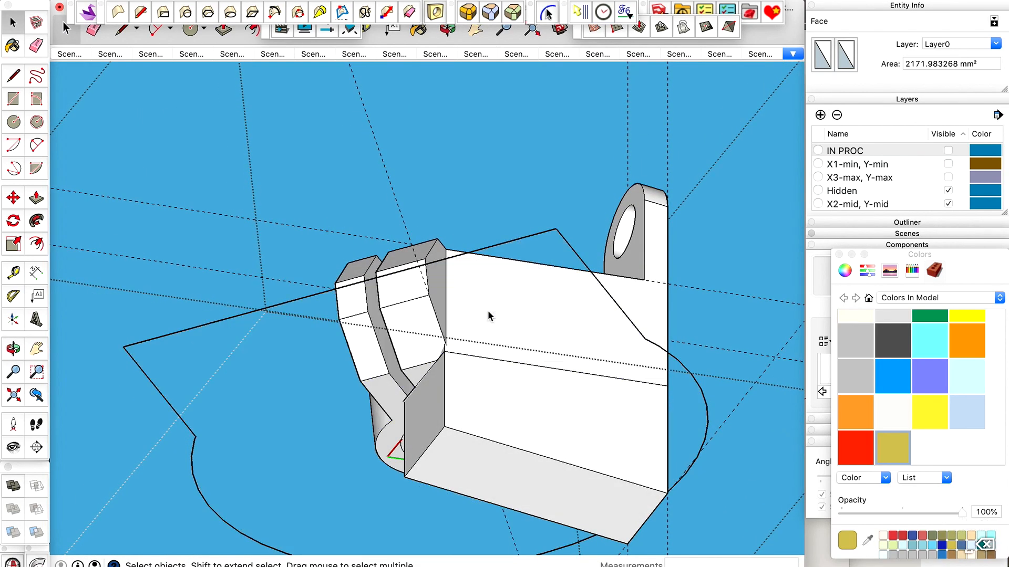
Erase the lower part of the block's long outer side face and the block's bottom face.
{"action": "scroll", "coordinate": [529, 391], "scroll_direction": "up", "scroll_amount": 3}
{"action": "left_click", "coordinate": [521, 393]}
{"action": "key", "text": "BackSpace"}
{"action": "scroll", "coordinate": [521, 392], "scroll_direction": "down", "scroll_amount": 3}
{"action": "left_click", "coordinate": [511, 481]}
{"action": "key", "text": "BackSpace"}
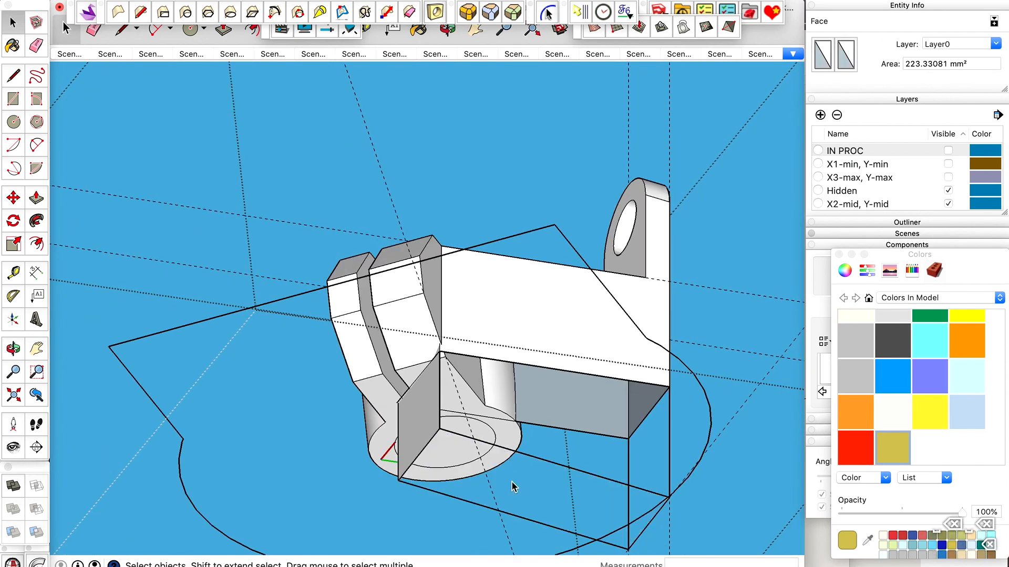
Erase the block's lower end face below the clamp jaws and undo that deletion.
{"action": "left_click", "coordinate": [422, 424]}
{"action": "key", "text": "BackSpace"}
{"action": "scroll", "coordinate": [422, 427], "scroll_direction": "up", "scroll_amount": 2}
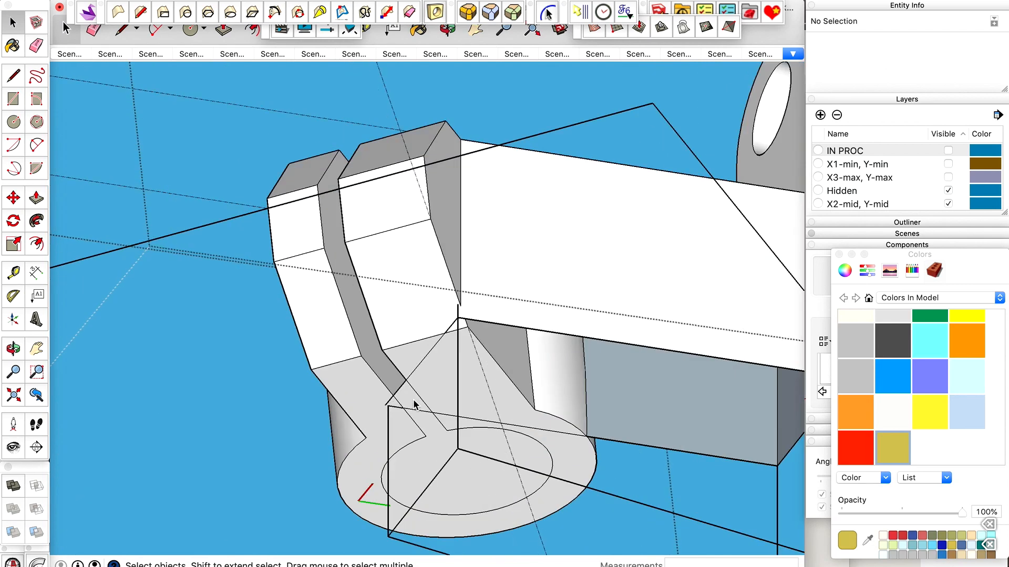
{"action": "scroll", "coordinate": [412, 405], "scroll_direction": "up", "scroll_amount": 4}
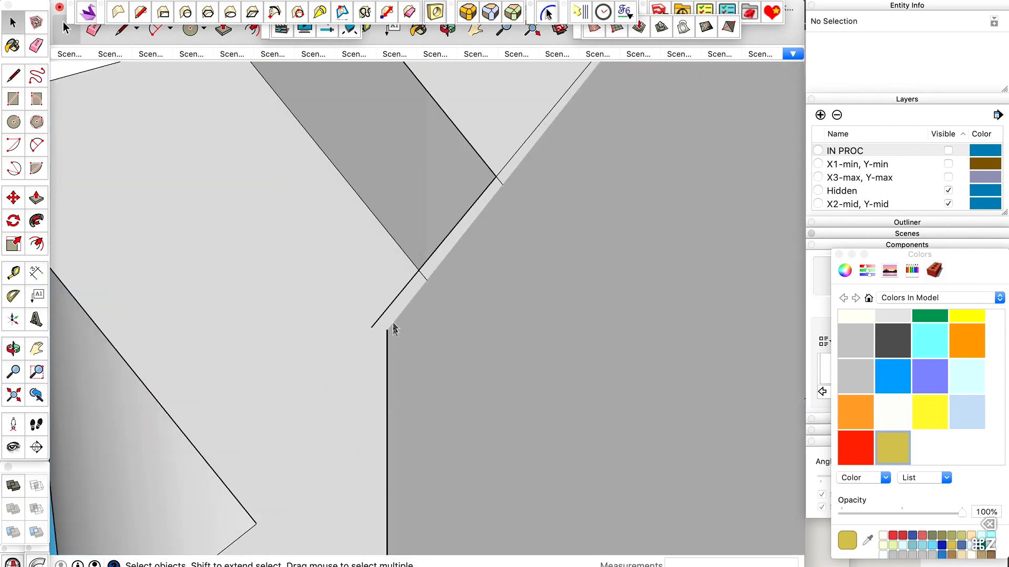
Draw a line about 9.69 mm long along the sloping upper edge of the block's end face, corner to corner.
{"action": "scroll", "coordinate": [388, 329], "scroll_direction": "up", "scroll_amount": 2}
{"action": "key", "text": "l"}
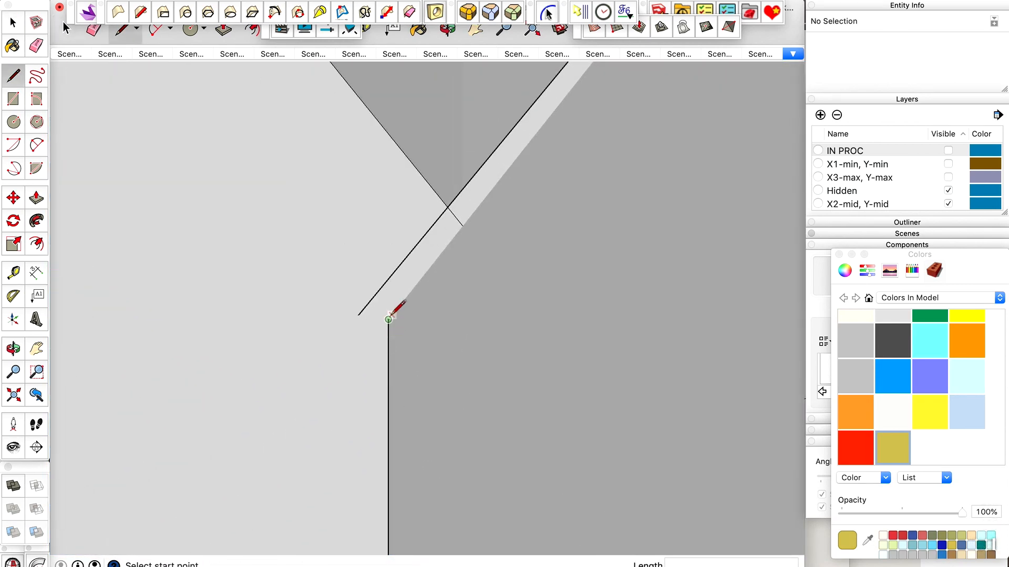
{"action": "scroll", "coordinate": [388, 319], "scroll_direction": "down", "scroll_amount": 3}
{"action": "scroll", "coordinate": [389, 313], "scroll_direction": "up", "scroll_amount": 2}
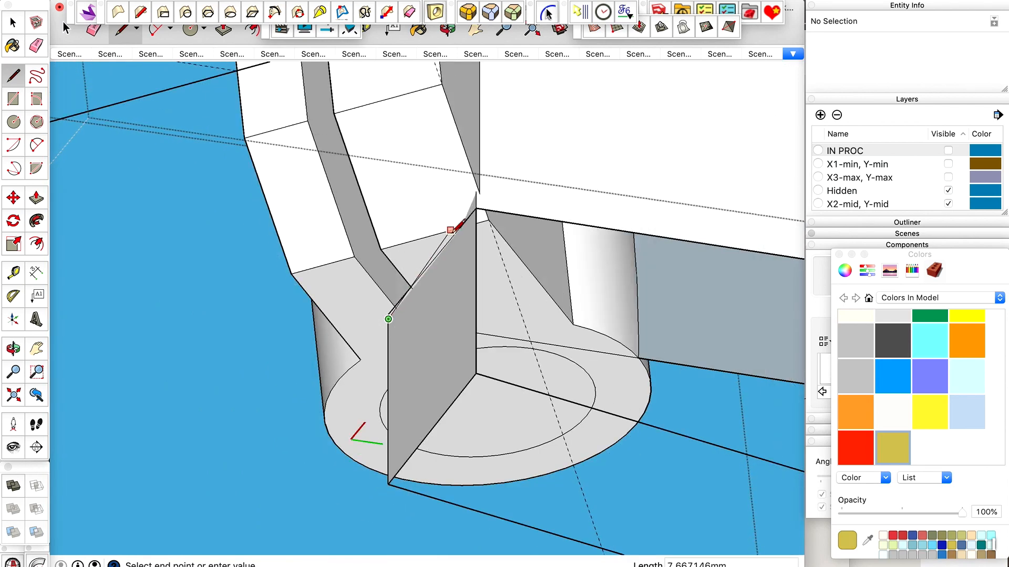
{"action": "scroll", "coordinate": [458, 229], "scroll_direction": "up", "scroll_amount": 3}
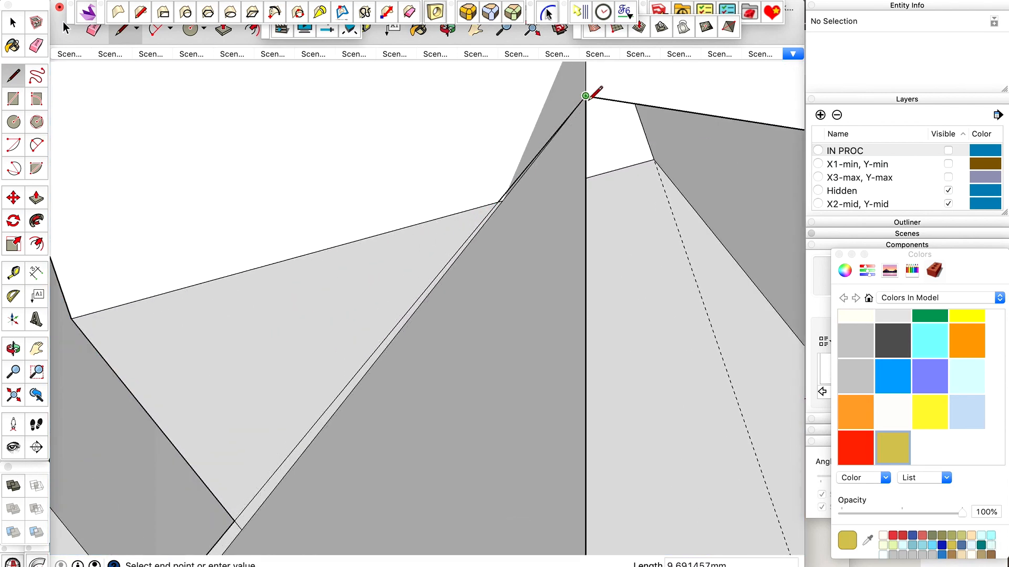
{"action": "scroll", "coordinate": [587, 98], "scroll_direction": "up", "scroll_amount": 2}
{"action": "scroll", "coordinate": [589, 98], "scroll_direction": "up", "scroll_amount": 1}
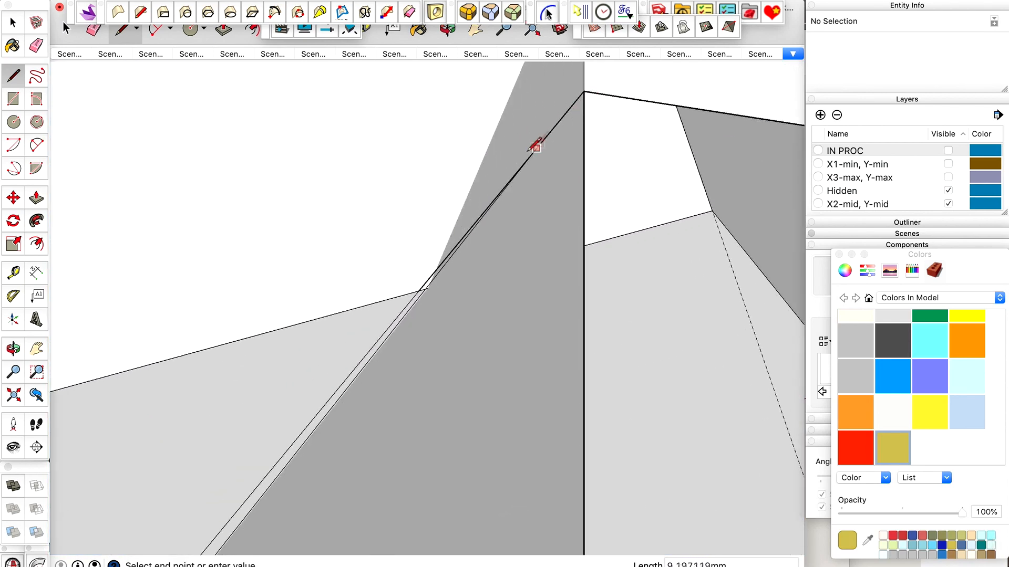
{"action": "left_click", "coordinate": [584, 90]}
{"action": "scroll", "coordinate": [531, 163], "scroll_direction": "down", "scroll_amount": 3}
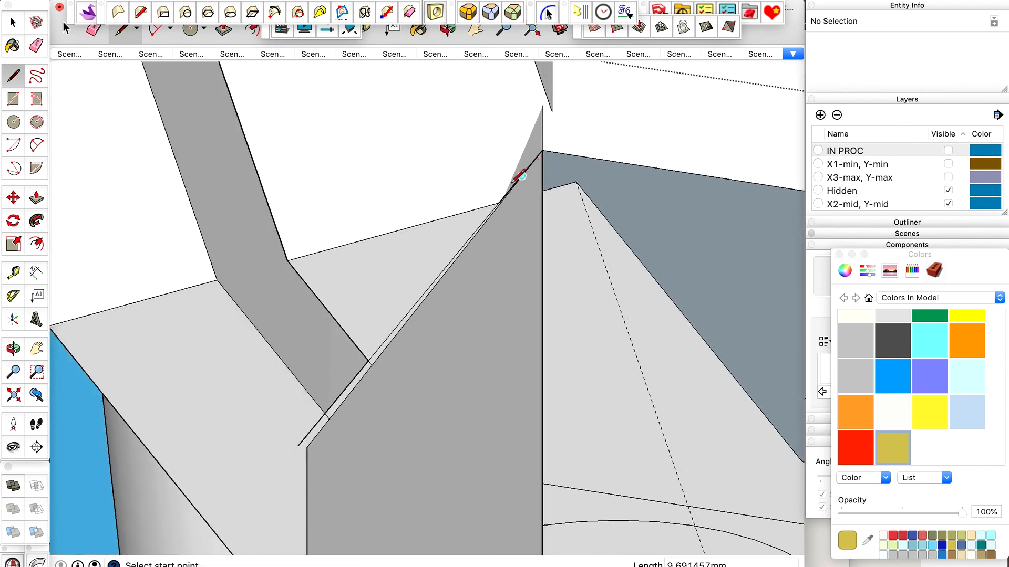
Undo the sloping line and the preceding erasures of the plate and block faces around the clamp.
{"action": "key", "text": "space"}
{"action": "scroll", "coordinate": [520, 184], "scroll_direction": "up", "scroll_amount": 2}
{"action": "scroll", "coordinate": [489, 215], "scroll_direction": "down", "scroll_amount": 2}
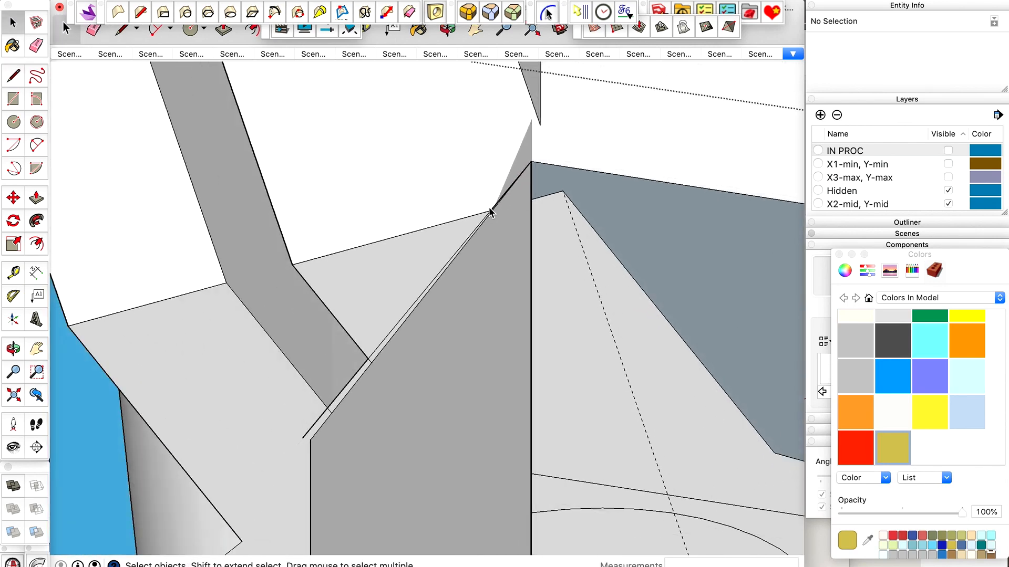
{"action": "scroll", "coordinate": [488, 213], "scroll_direction": "down", "scroll_amount": 3}
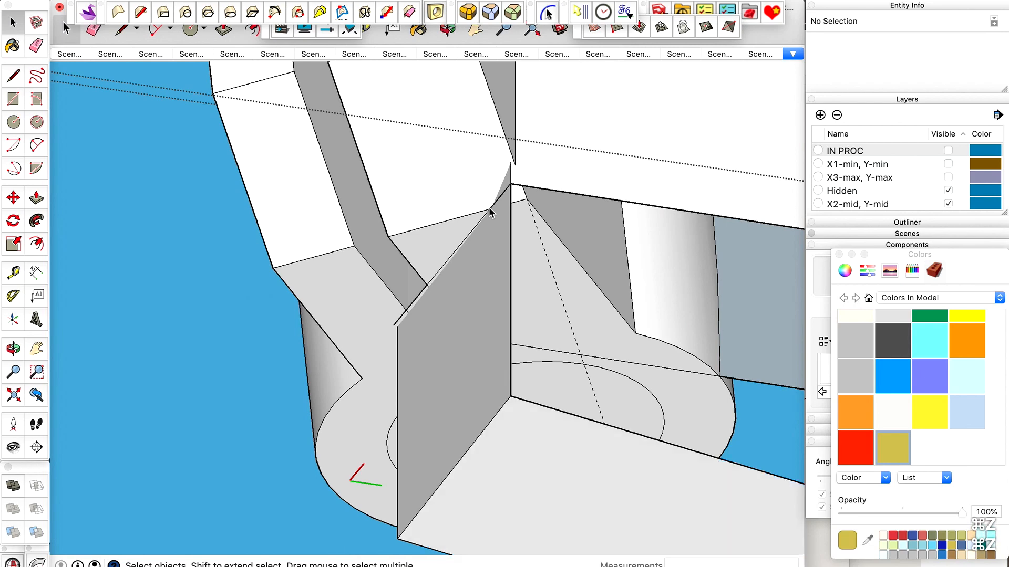
{"action": "scroll", "coordinate": [489, 212], "scroll_direction": "down", "scroll_amount": 5}
{"action": "scroll", "coordinate": [482, 220], "scroll_direction": "up", "scroll_amount": 1}
{"action": "scroll", "coordinate": [443, 279], "scroll_direction": "up", "scroll_amount": 4}
Erase the stray edge segments running just beside the sloping upper edge of the block's end face.
{"action": "key", "text": "e"}
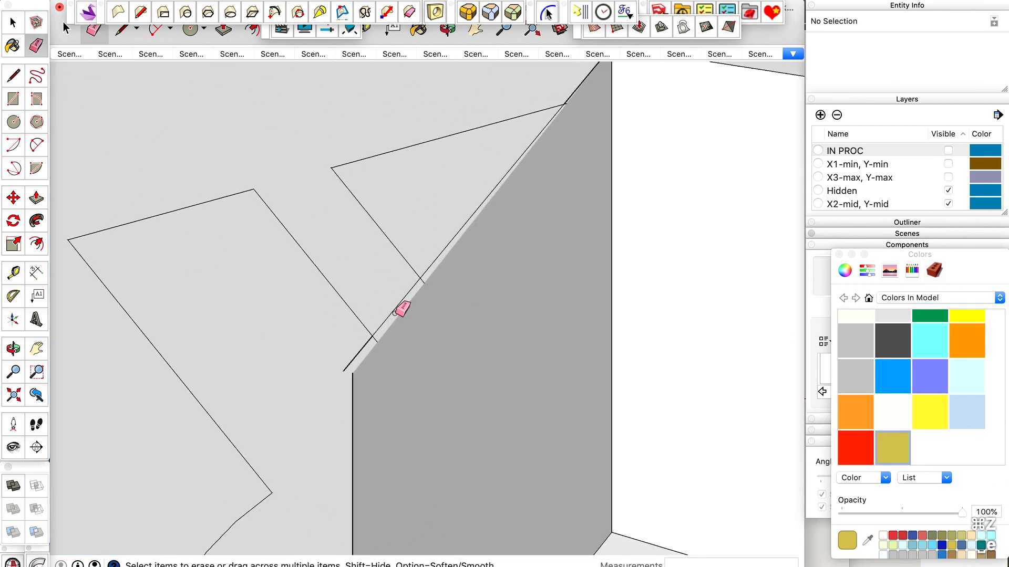
{"action": "scroll", "coordinate": [398, 311], "scroll_direction": "up", "scroll_amount": 2}
{"action": "left_click", "coordinate": [383, 321]}
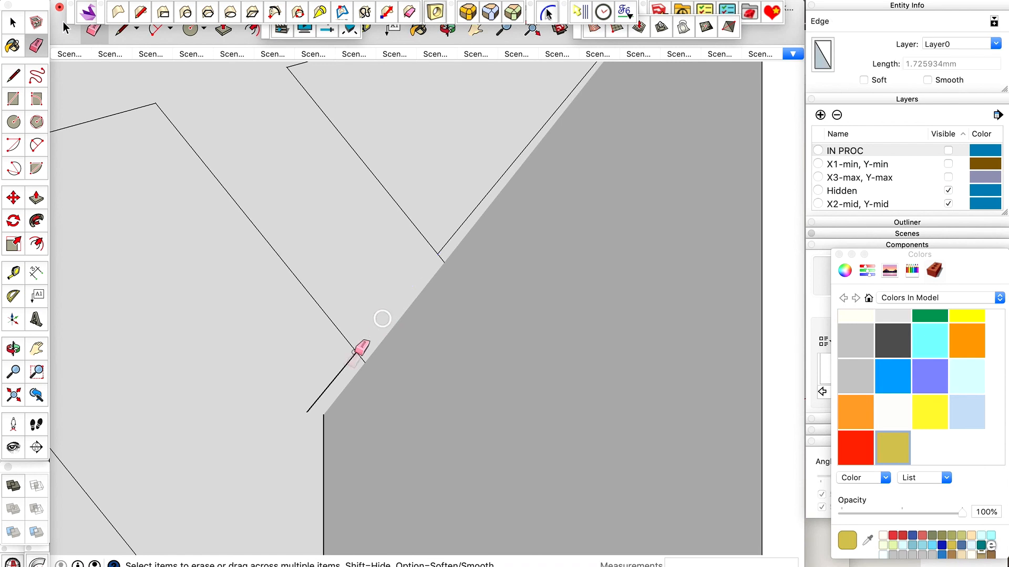
{"action": "left_click", "coordinate": [337, 375]}
{"action": "left_click", "coordinate": [457, 231]}
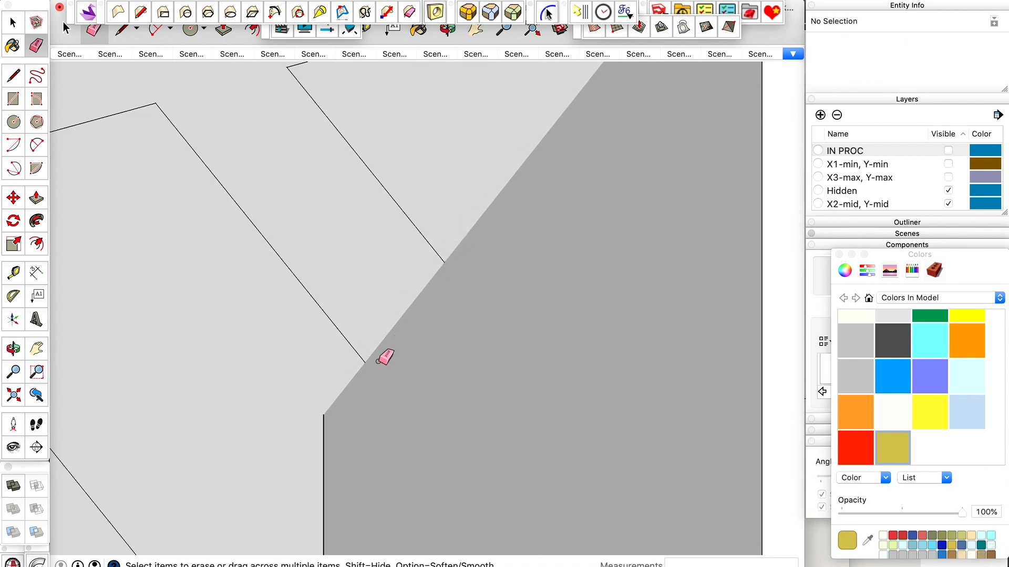
{"action": "scroll", "coordinate": [379, 361], "scroll_direction": "down", "scroll_amount": 4}
{"action": "key", "text": "space"}
{"action": "scroll", "coordinate": [555, 155], "scroll_direction": "up", "scroll_amount": 5}
{"action": "double_click", "coordinate": [507, 206]}
{"action": "key", "text": "e"}
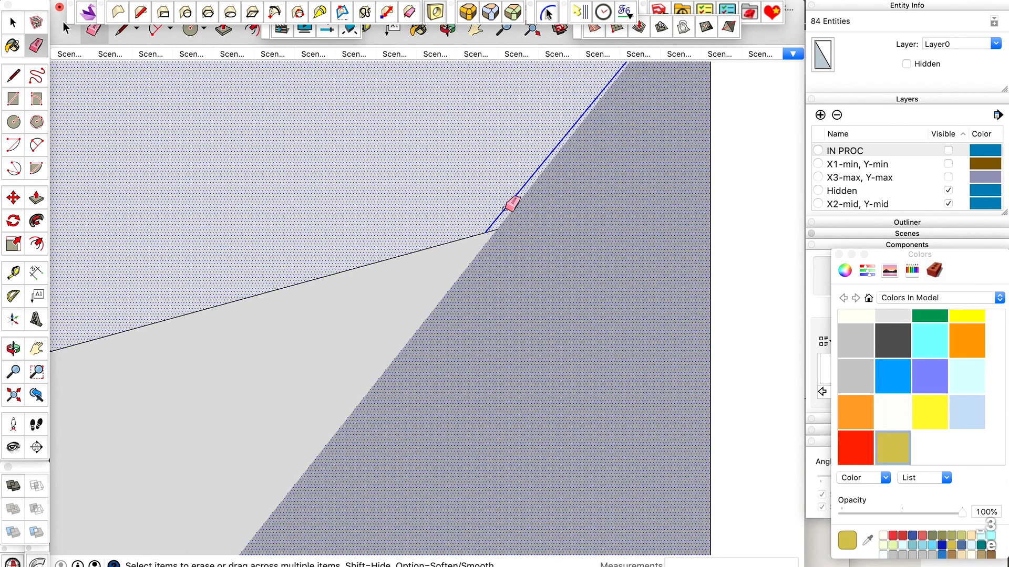
{"action": "left_click", "coordinate": [509, 205]}
Draw a line about 9.69 mm long where the block's end face meets the plate, from the inner corner to the outer corner.
{"action": "key", "text": "space"}
{"action": "scroll", "coordinate": [509, 199], "scroll_direction": "down", "scroll_amount": 5}
{"action": "key", "text": "x"}
{"action": "key", "text": "x"}
{"action": "scroll", "coordinate": [509, 203], "scroll_direction": "down", "scroll_amount": 2}
{"action": "key", "text": "l"}
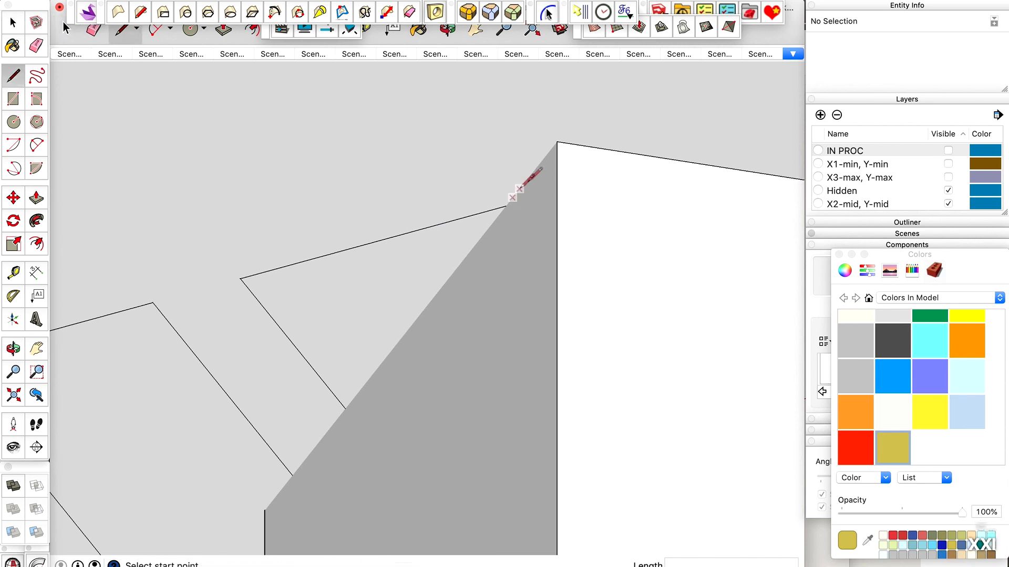
{"action": "scroll", "coordinate": [556, 140], "scroll_direction": "down", "scroll_amount": 2}
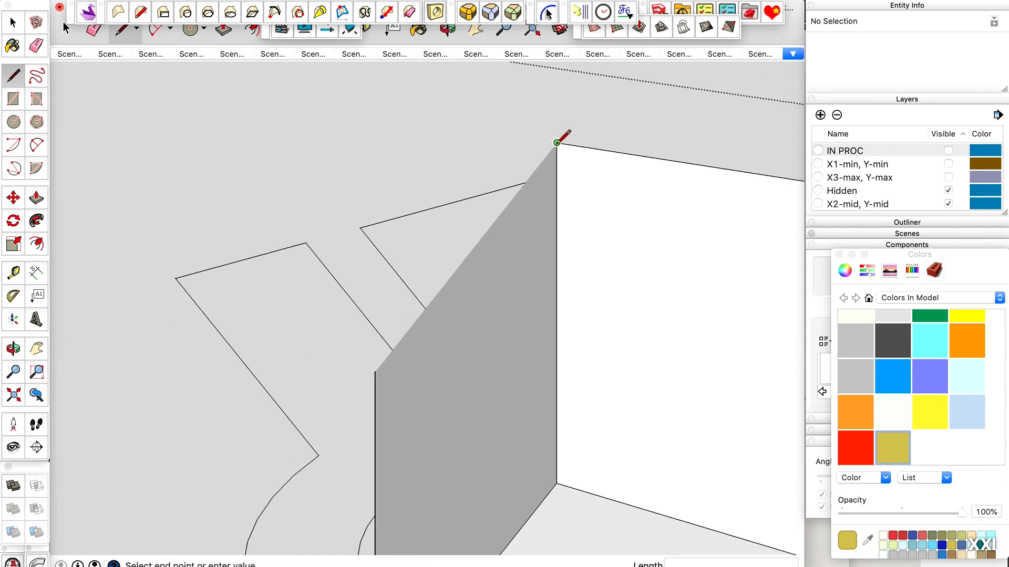
{"action": "scroll", "coordinate": [395, 334], "scroll_direction": "up", "scroll_amount": 5}
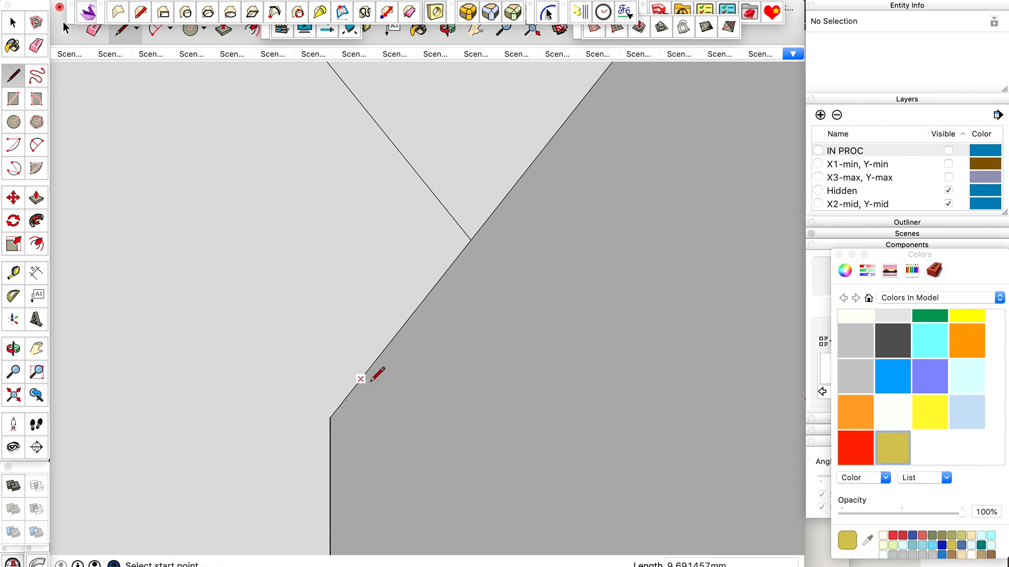
{"action": "scroll", "coordinate": [373, 380], "scroll_direction": "down", "scroll_amount": 6}
Delete the block's end face and erase its lower and vertical edges, leaving only its outline on the plate.
{"action": "key", "text": "space"}
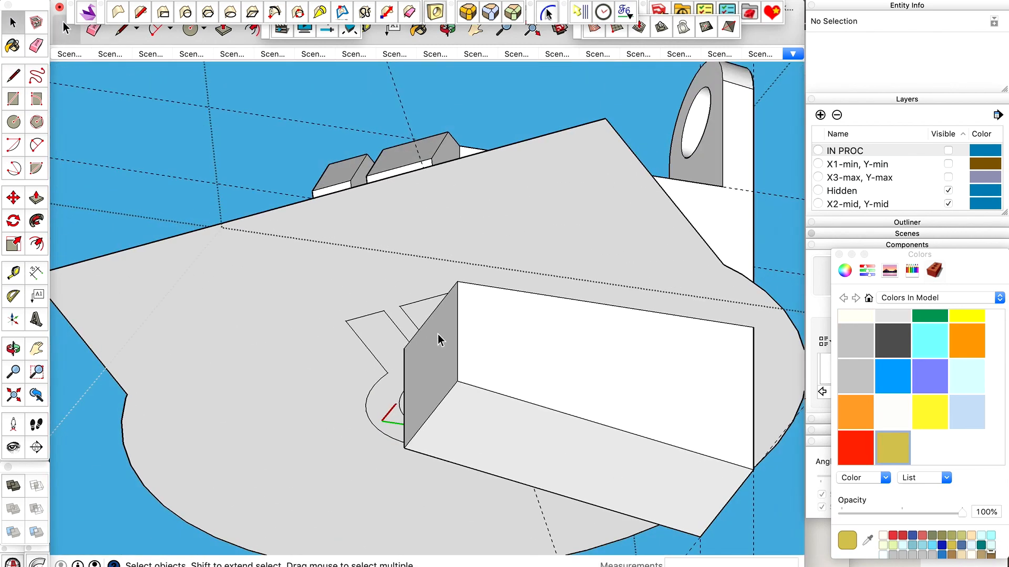
{"action": "left_click", "coordinate": [440, 340]}
{"action": "key", "text": "e"}
{"action": "left_click_drag", "start_coordinate": [457, 384], "coordinate": [458, 379]}
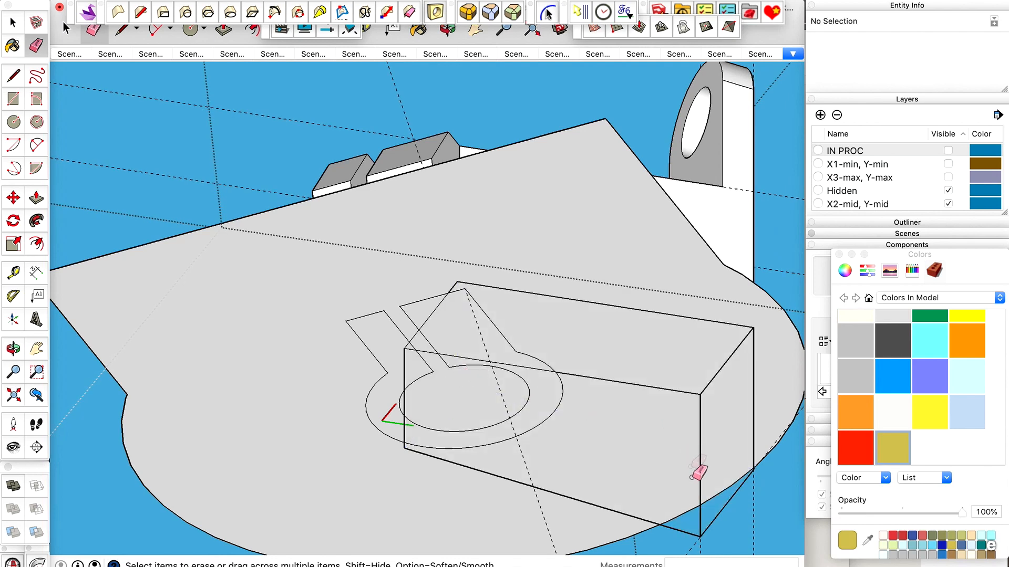
{"action": "left_click_drag", "start_coordinate": [703, 533], "coordinate": [713, 539]}
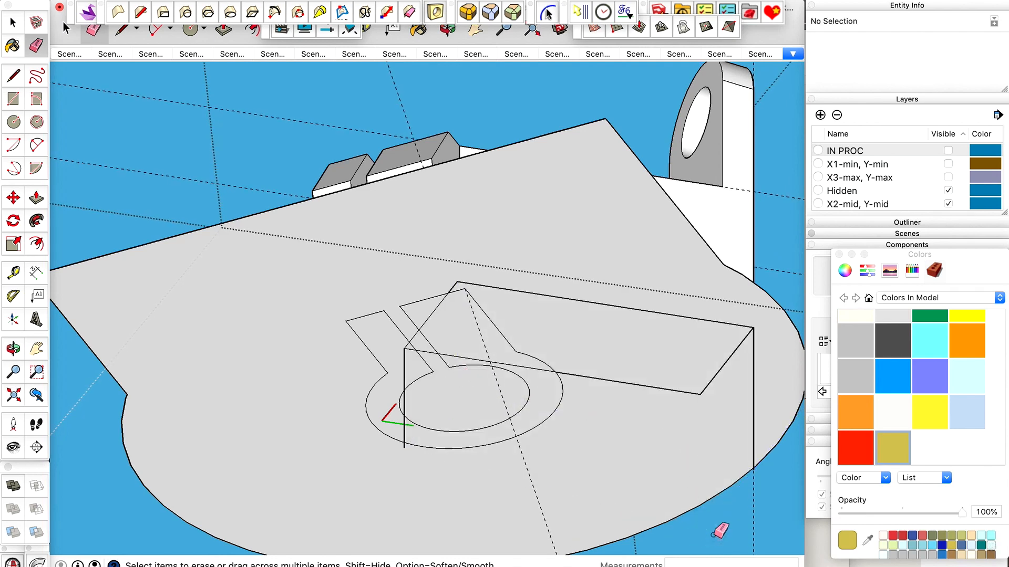
{"action": "left_click", "coordinate": [754, 408]}
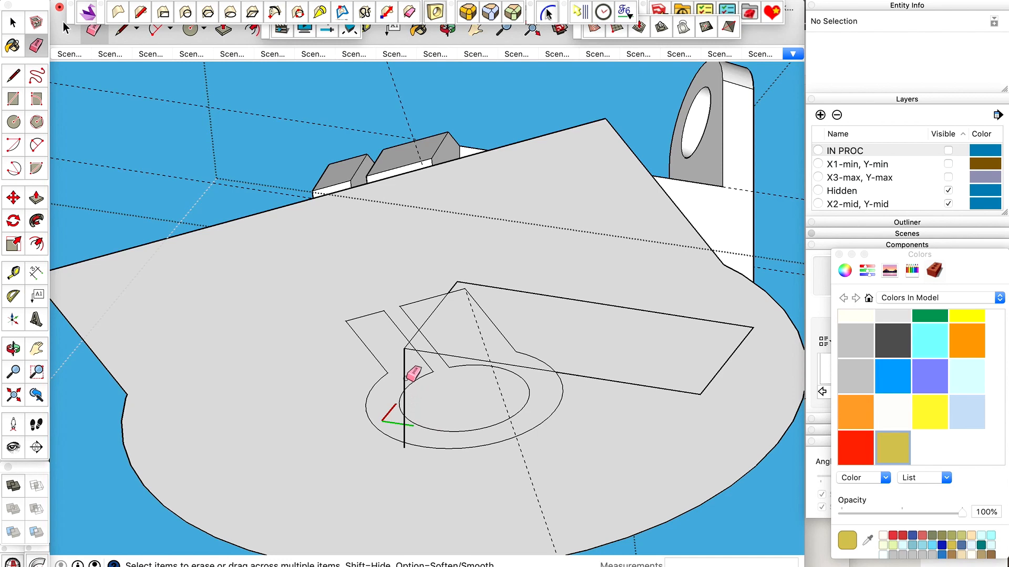
{"action": "left_click_drag", "start_coordinate": [407, 371], "coordinate": [409, 367]}
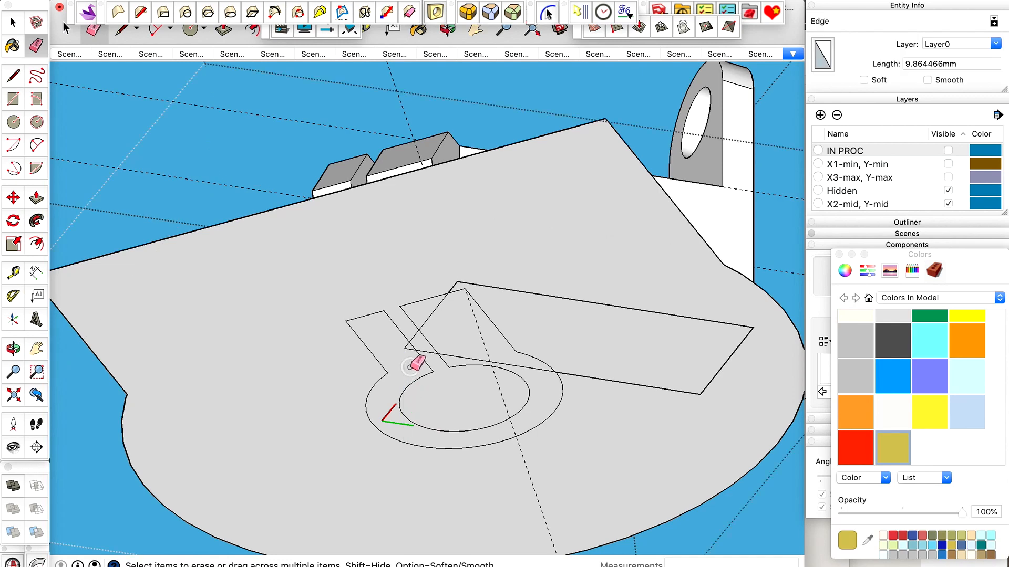
Delete the large flat plate face surrounding the clamp profile and the block outline.
{"action": "key", "text": "space"}
{"action": "left_click", "coordinate": [531, 342]}
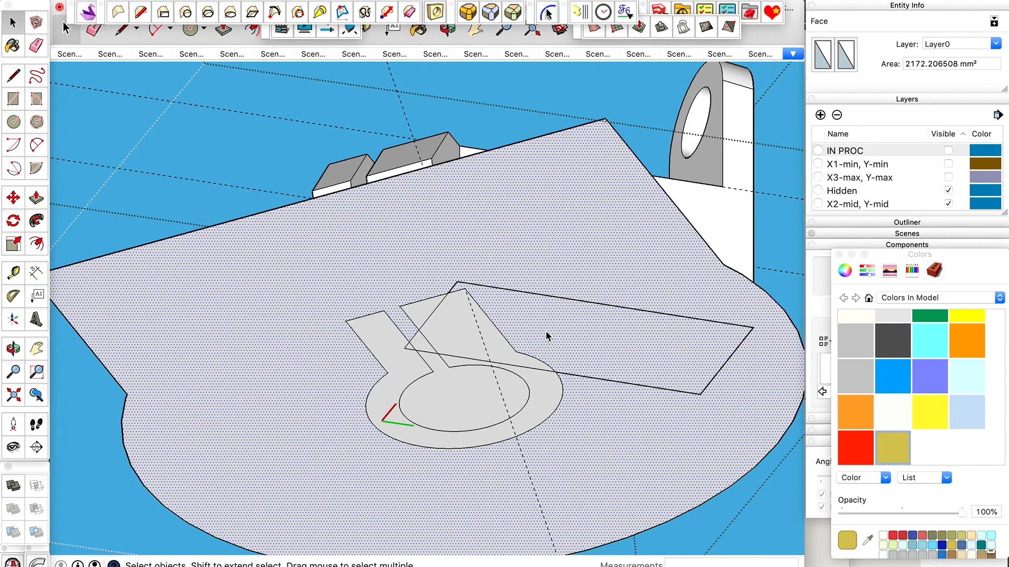
{"action": "left_click", "coordinate": [557, 297]}
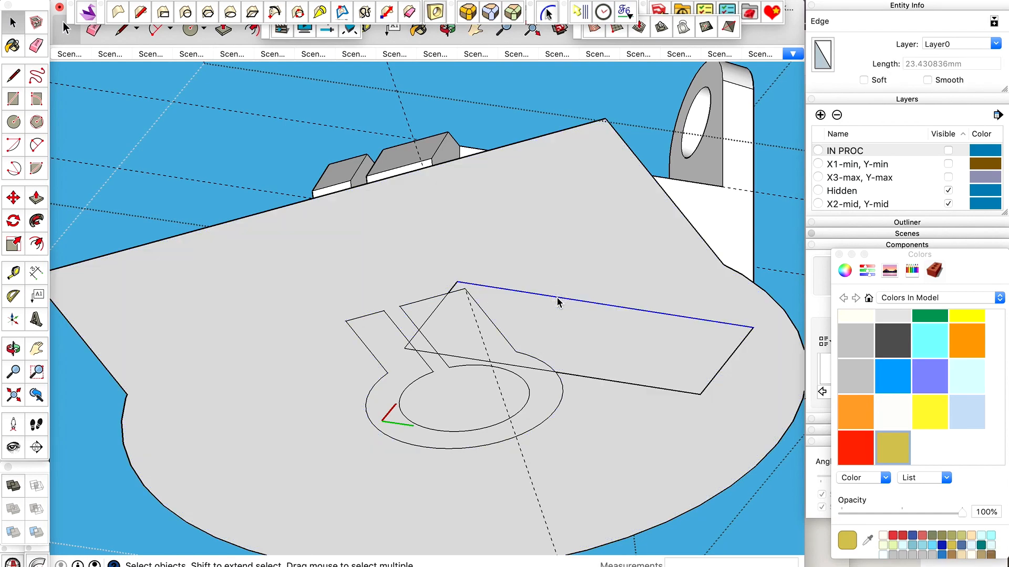
{"action": "left_click", "coordinate": [556, 322]}
{"action": "key", "text": "o"}
{"action": "left_click_drag", "start_coordinate": [410, 358], "coordinate": [600, 233]}
{"action": "key", "text": "space"}
{"action": "key", "text": "Delete"}
Delete the curved tube surface beneath the wall and the flat jaw side face next to it.
{"action": "scroll", "coordinate": [604, 263], "scroll_direction": "up", "scroll_amount": 5}
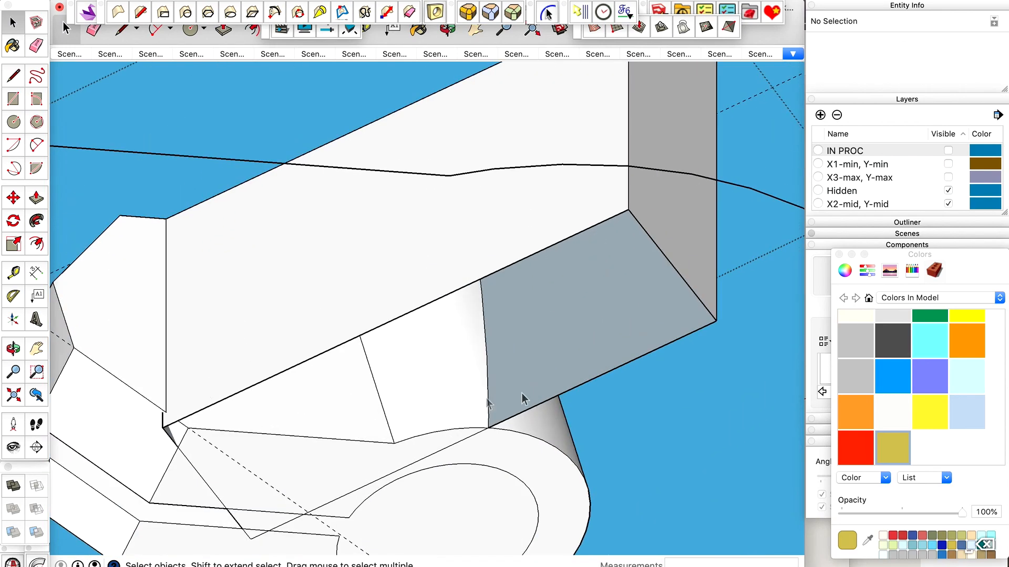
{"action": "scroll", "coordinate": [537, 312], "scroll_direction": "down", "scroll_amount": 3}
{"action": "key", "text": "ctrl+z"}
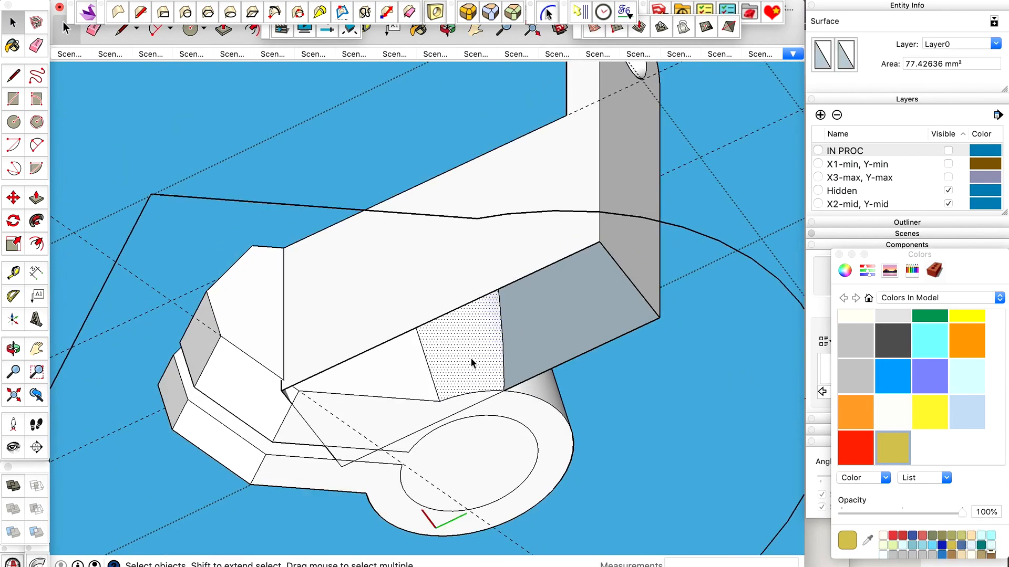
{"action": "key", "text": "Delete"}
{"action": "key", "text": "o"}
{"action": "left_click_drag", "start_coordinate": [471, 361], "coordinate": [354, 355]}
{"action": "key", "text": "space"}
{"action": "left_click", "coordinate": [402, 368]}
{"action": "key", "text": "BackSpace"}
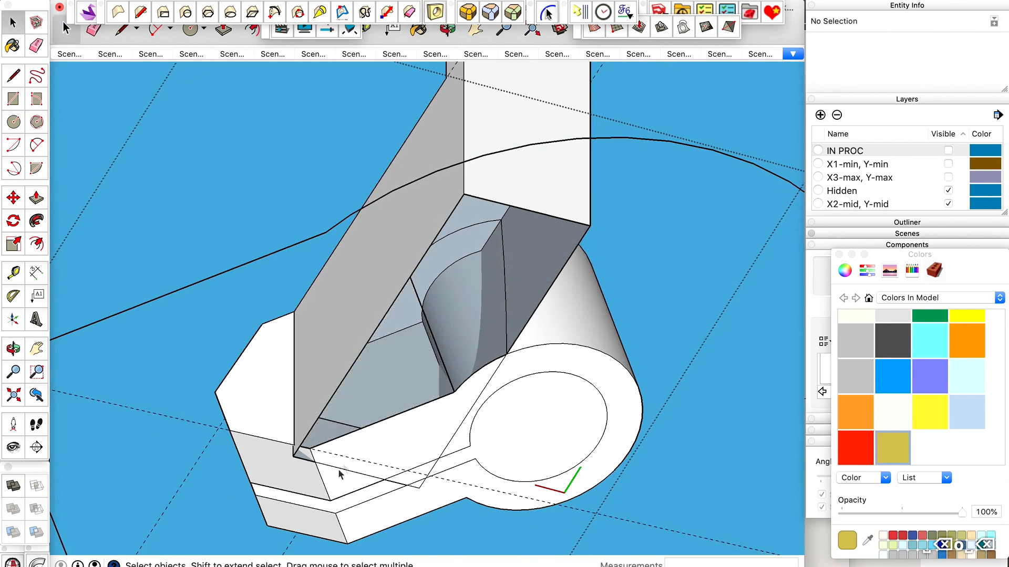
Place a guide line along the clamp jaw's edge at the wall corner, extending past the wall's lower edge.
{"action": "scroll", "coordinate": [300, 462], "scroll_direction": "up", "scroll_amount": 4}
{"action": "key", "text": "o"}
{"action": "left_click_drag", "start_coordinate": [299, 463], "coordinate": [515, 389]}
{"action": "left_click_drag", "start_coordinate": [452, 365], "coordinate": [336, 322]}
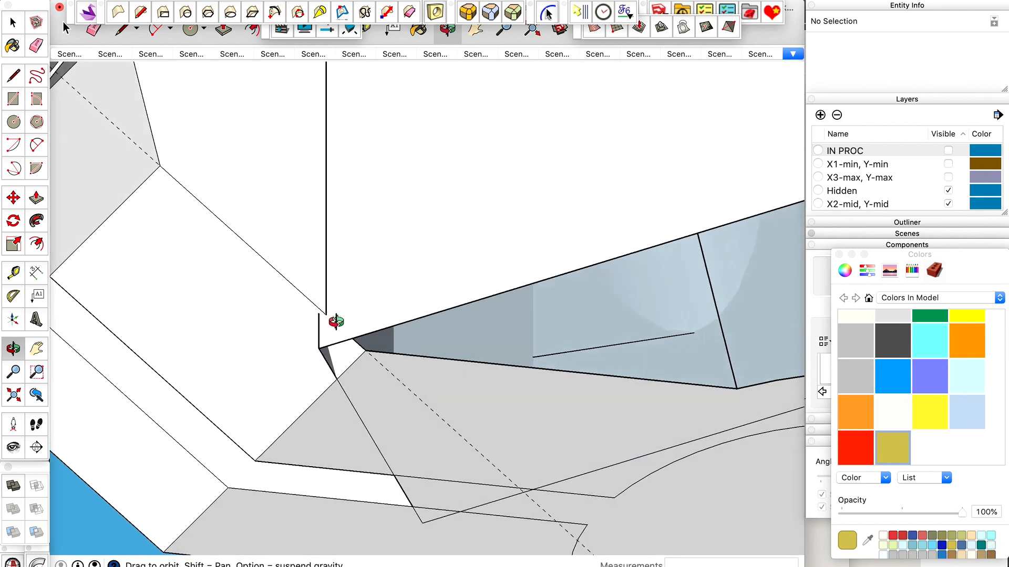
{"action": "scroll", "coordinate": [326, 439], "scroll_direction": "up", "scroll_amount": 3}
{"action": "key", "text": "t"}
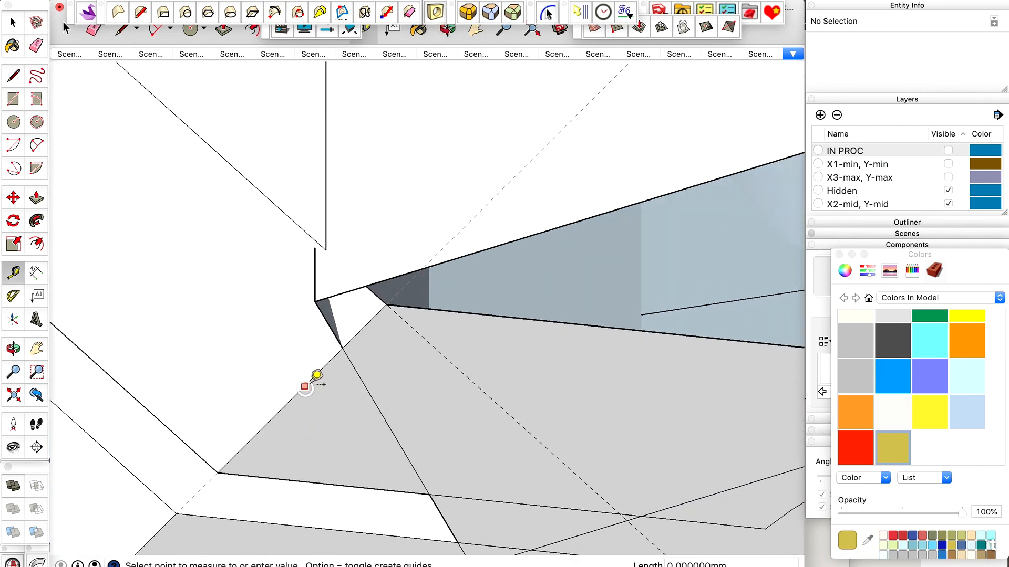
{"action": "scroll", "coordinate": [312, 381], "scroll_direction": "up", "scroll_amount": 2}
Draw edges from the jaw corner along the guide to the wall's lower edge, and on about 1.62 mm to the wall's vertical corner edge.
{"action": "key", "text": "l"}
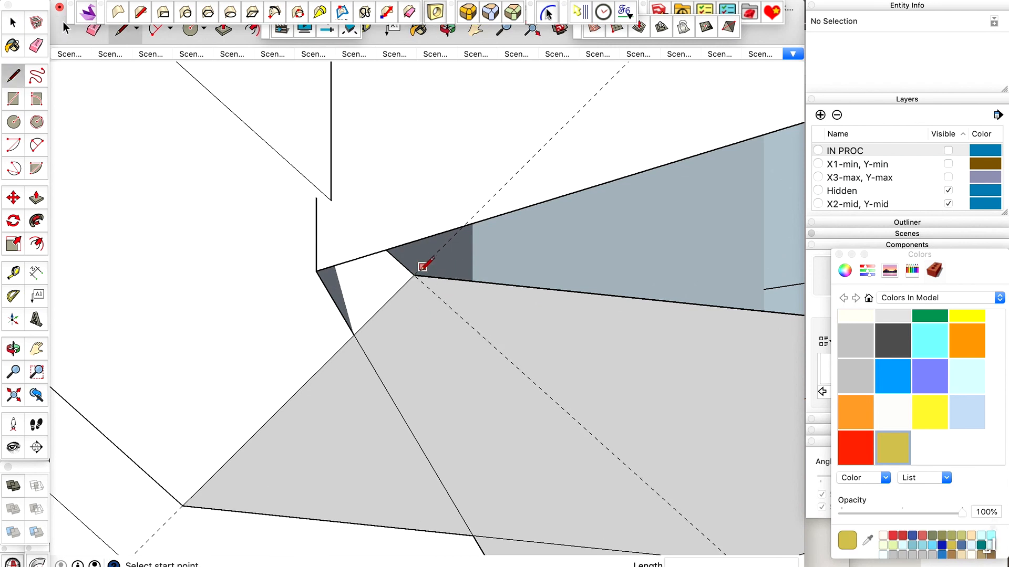
{"action": "left_click", "coordinate": [464, 227]}
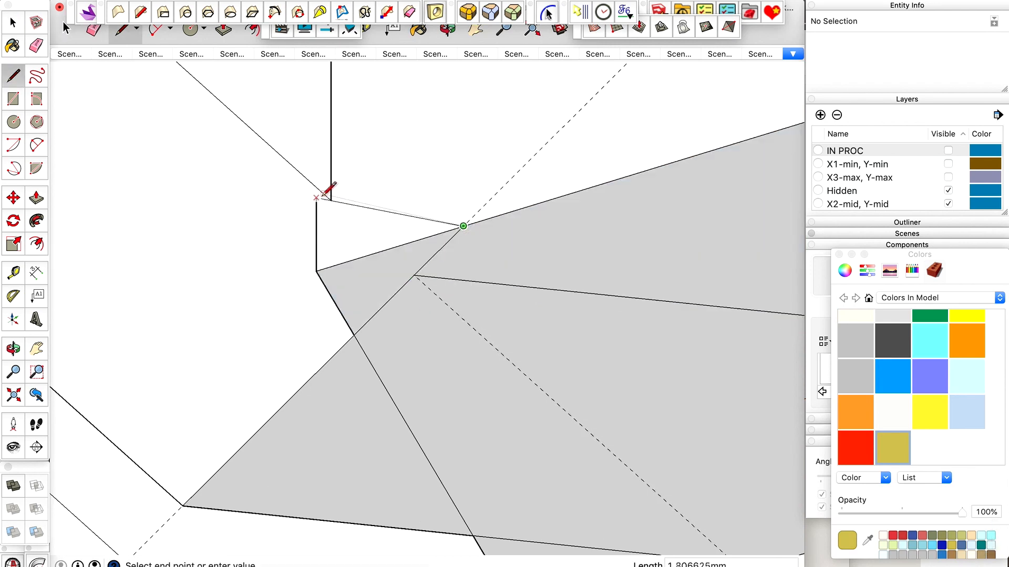
{"action": "scroll", "coordinate": [332, 197], "scroll_direction": "up", "scroll_amount": 5}
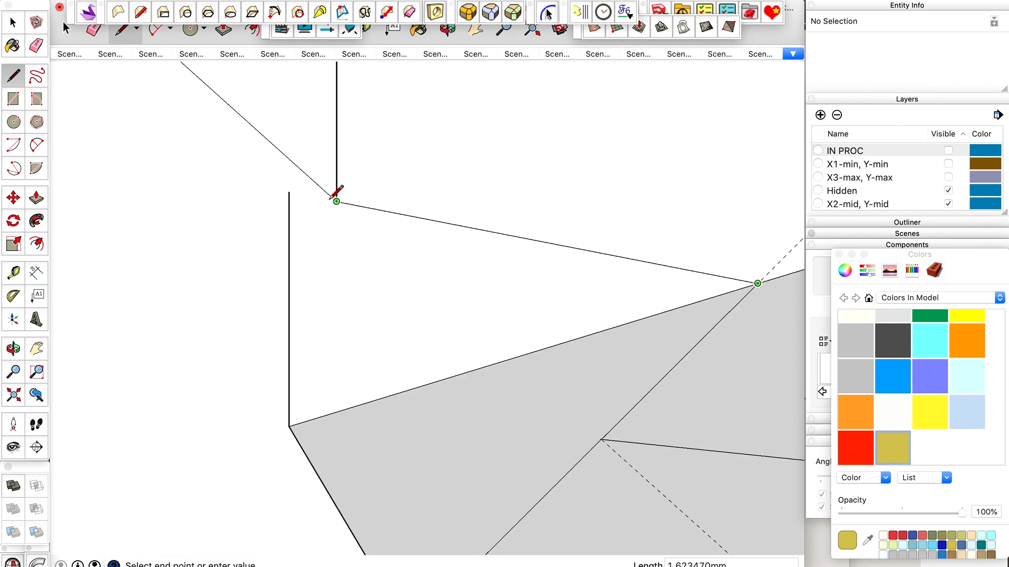
{"action": "scroll", "coordinate": [336, 201], "scroll_direction": "down", "scroll_amount": 2}
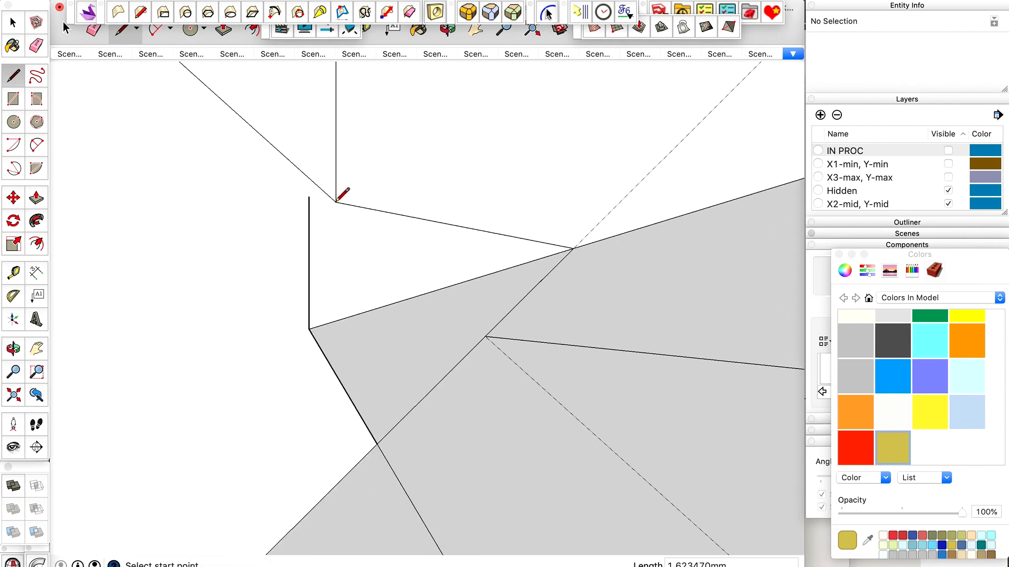
Delete the small leftover face at the wall's lower corner and erase its loose boundary edges.
{"action": "key", "text": "space"}
{"action": "left_click", "coordinate": [339, 254]}
{"action": "scroll", "coordinate": [341, 255], "scroll_direction": "up", "scroll_amount": 2}
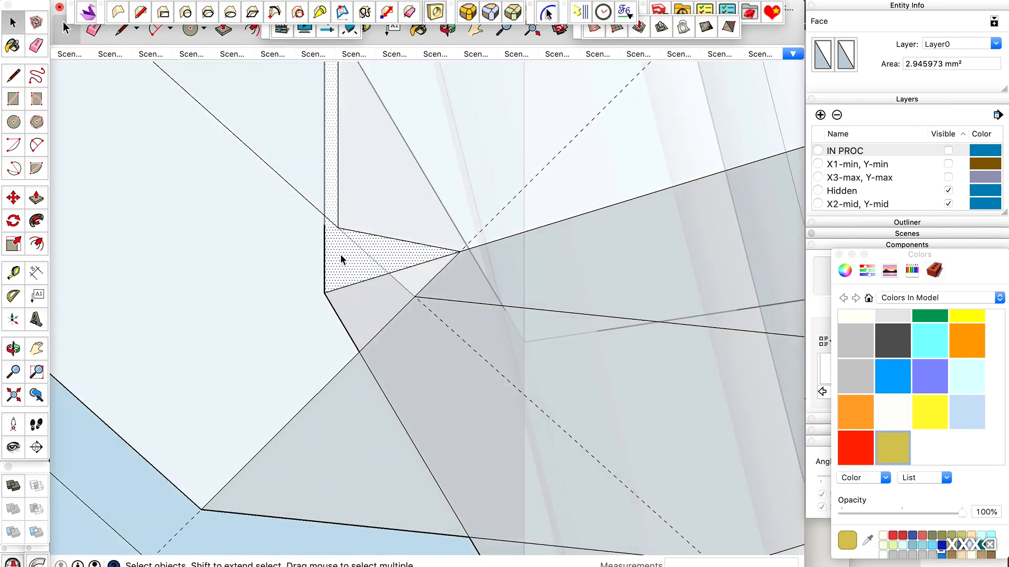
{"action": "left_click", "coordinate": [339, 254], "text": "shift"}
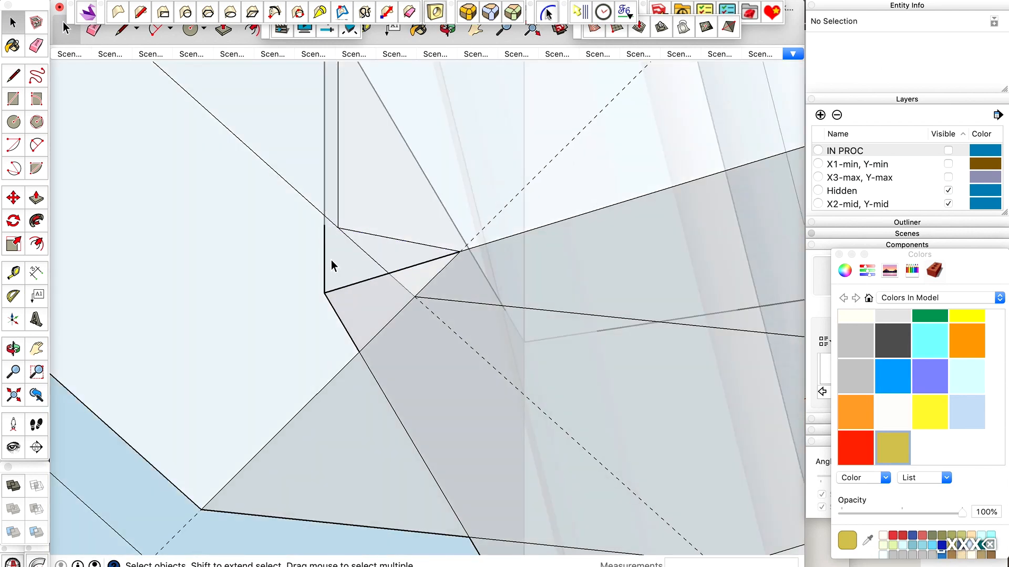
{"action": "key", "text": "e"}
{"action": "left_click", "coordinate": [324, 259]}
{"action": "left_click_drag", "start_coordinate": [336, 279], "coordinate": [326, 304]}
{"action": "scroll", "coordinate": [378, 294], "scroll_direction": "down", "scroll_amount": 5}
{"action": "key", "text": "x"}
{"action": "scroll", "coordinate": [480, 220], "scroll_direction": "down", "scroll_amount": 2}
{"action": "key", "text": "space"}
Erase the leftover edges crossing the clamp slot and the adjoining jaw face near the tube opening.
{"action": "key", "text": "o"}
{"action": "scroll", "coordinate": [480, 218], "scroll_direction": "down", "scroll_amount": 4}
{"action": "left_click_drag", "start_coordinate": [478, 216], "coordinate": [550, 137]}
{"action": "scroll", "coordinate": [482, 266], "scroll_direction": "up", "scroll_amount": 5}
{"action": "left_click_drag", "start_coordinate": [482, 266], "coordinate": [445, 232]}
{"action": "scroll", "coordinate": [457, 330], "scroll_direction": "down", "scroll_amount": 2}
{"action": "key", "text": "e"}
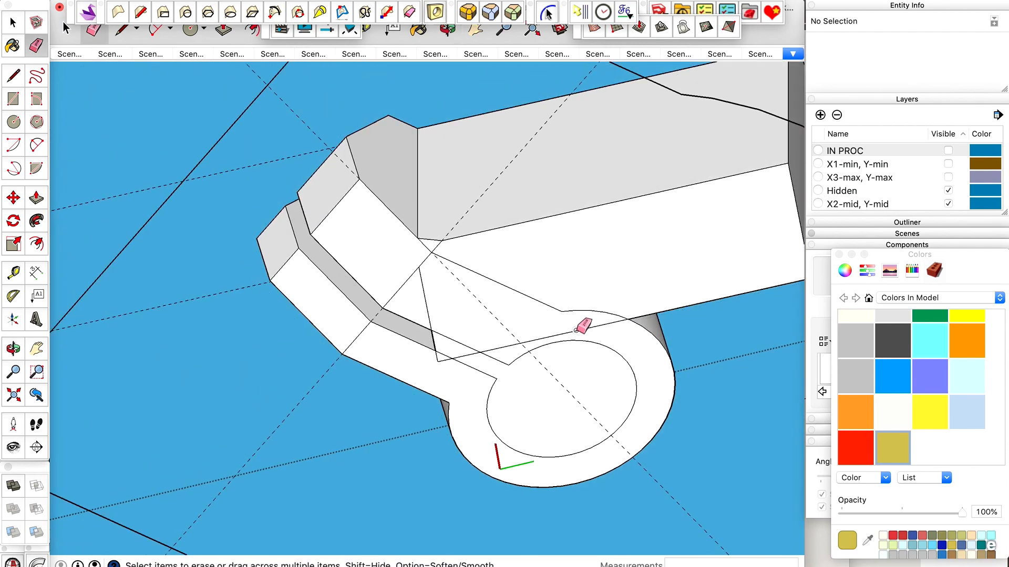
{"action": "scroll", "coordinate": [466, 350], "scroll_direction": "up", "scroll_amount": 6}
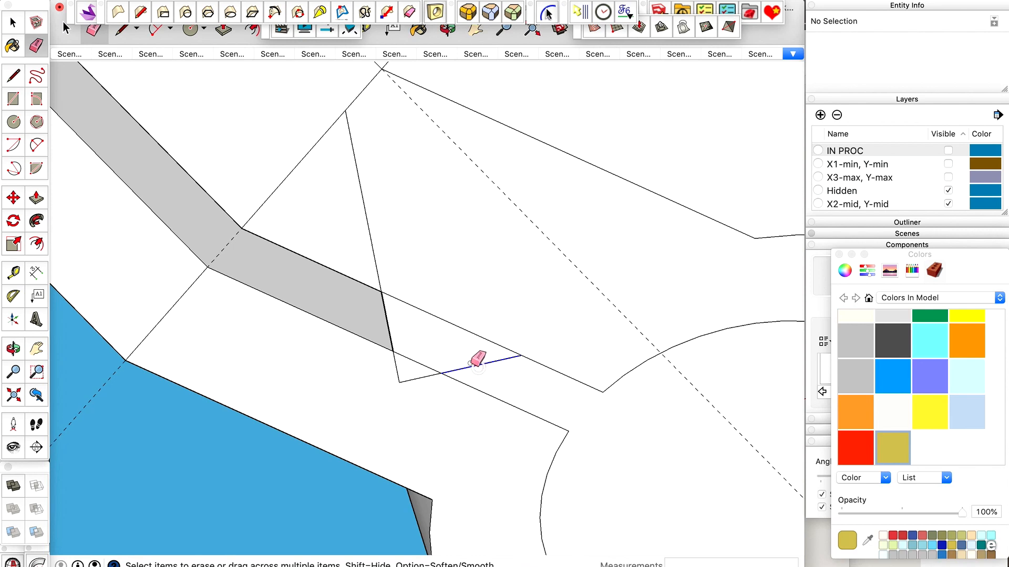
{"action": "left_click", "coordinate": [387, 331]}
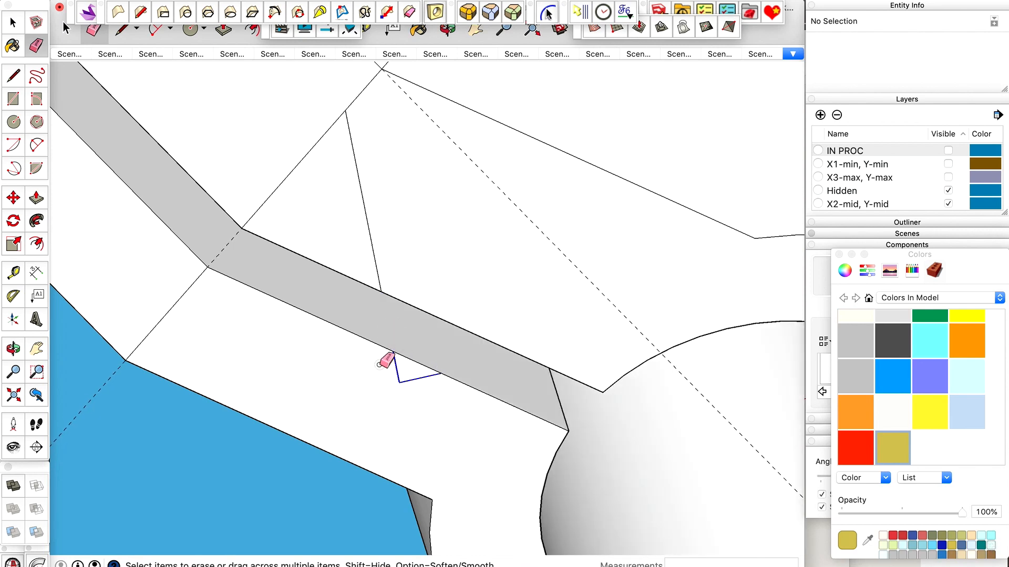
{"action": "scroll", "coordinate": [414, 327], "scroll_direction": "down", "scroll_amount": 2}
{"action": "left_click", "coordinate": [374, 252]}
{"action": "scroll", "coordinate": [462, 234], "scroll_direction": "down", "scroll_amount": 4}
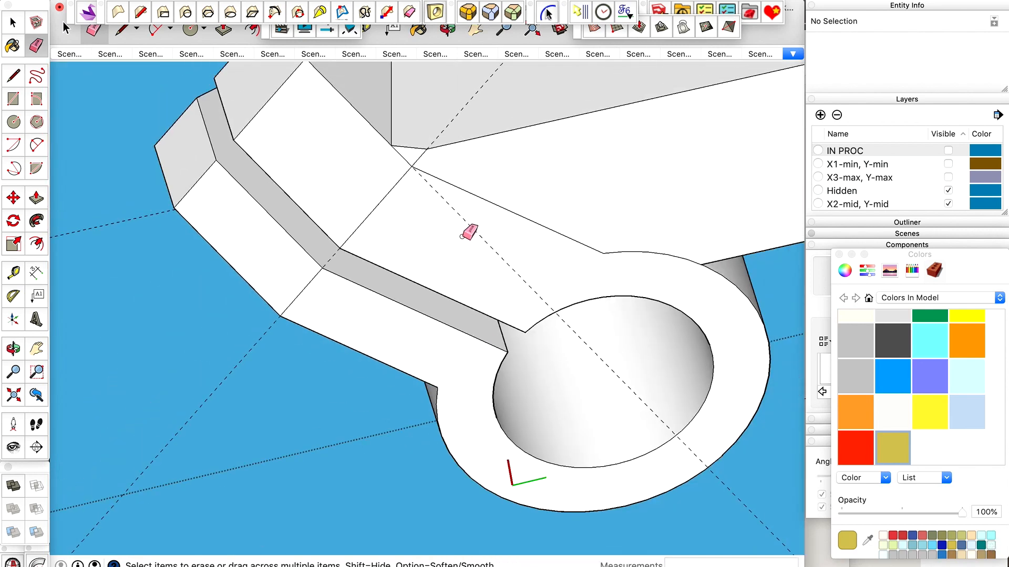
Delete the large loose teardrop-shaped outline surrounding the clamp holder.
{"action": "key", "text": "space"}
{"action": "mouse_move", "coordinate": [524, 196]}
{"action": "middle_mouse_down"}
{"action": "mouse_move", "coordinate": [515, 141]}
{"action": "mouse_move", "coordinate": [496, 349]}
{"action": "mouse_move", "coordinate": [495, 329]}
{"action": "mouse_move", "coordinate": [534, 344]}
{"action": "mouse_move", "coordinate": [443, 331]}
{"action": "mouse_move", "coordinate": [449, 340]}
{"action": "middle_mouse_up"}
{"action": "scroll", "coordinate": [495, 349], "scroll_direction": "down", "scroll_amount": 2}
{"action": "scroll", "coordinate": [519, 347], "scroll_direction": "down", "scroll_amount": 6}
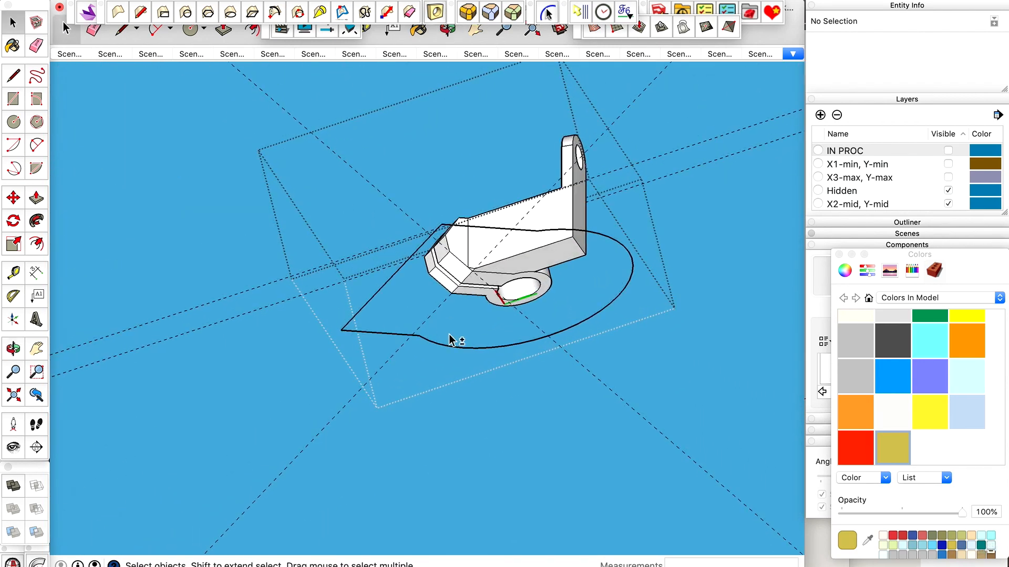
{"action": "key", "text": "shift+space"}
{"action": "left_click", "coordinate": [593, 238]}
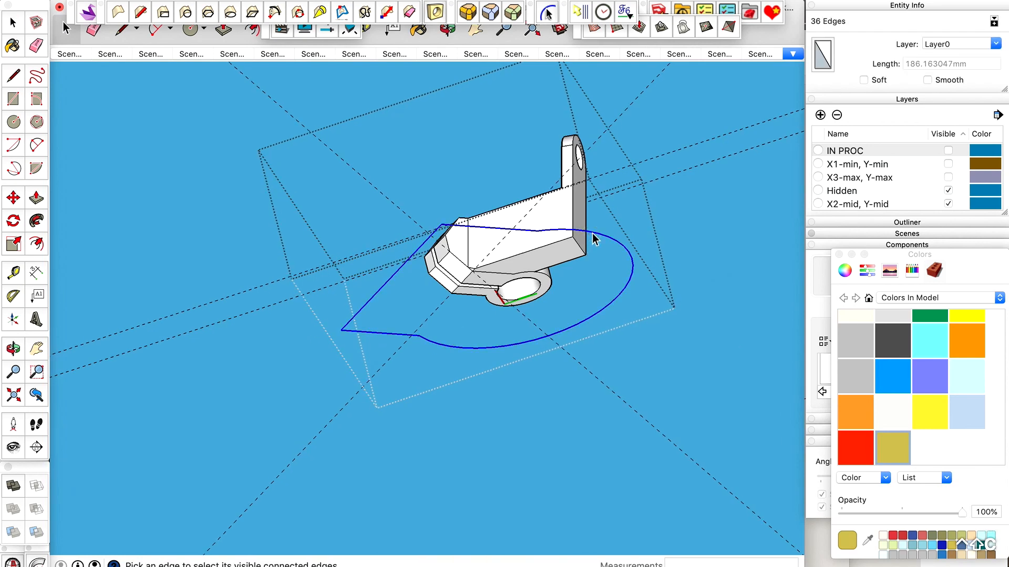
{"action": "key", "text": "Delete"}
Erase the line across the tube's ring and the leftover arc and jaw edge, merging the opposite end face with the wall.
{"action": "middle_click_drag", "start_coordinate": [593, 238], "coordinate": [734, 430]}
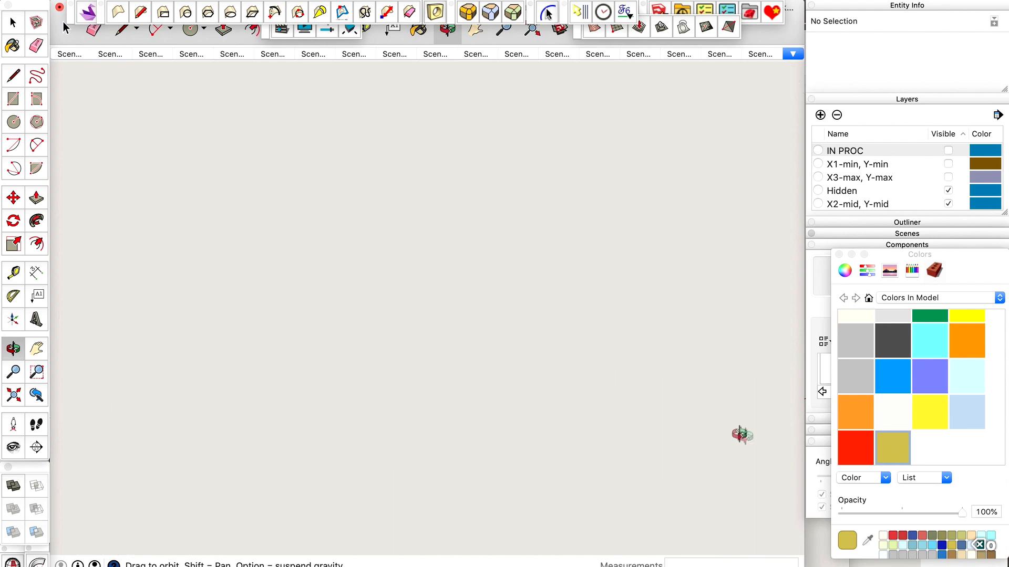
{"action": "mouse_move", "coordinate": [594, 354]}
{"action": "middle_mouse_down"}
{"action": "mouse_move", "coordinate": [619, 284]}
{"action": "mouse_move", "coordinate": [669, 311]}
{"action": "mouse_move", "coordinate": [606, 424]}
{"action": "mouse_move", "coordinate": [349, 353]}
{"action": "middle_mouse_up"}
{"action": "scroll", "coordinate": [349, 355], "scroll_direction": "up", "scroll_amount": 5}
{"action": "key", "text": "e"}
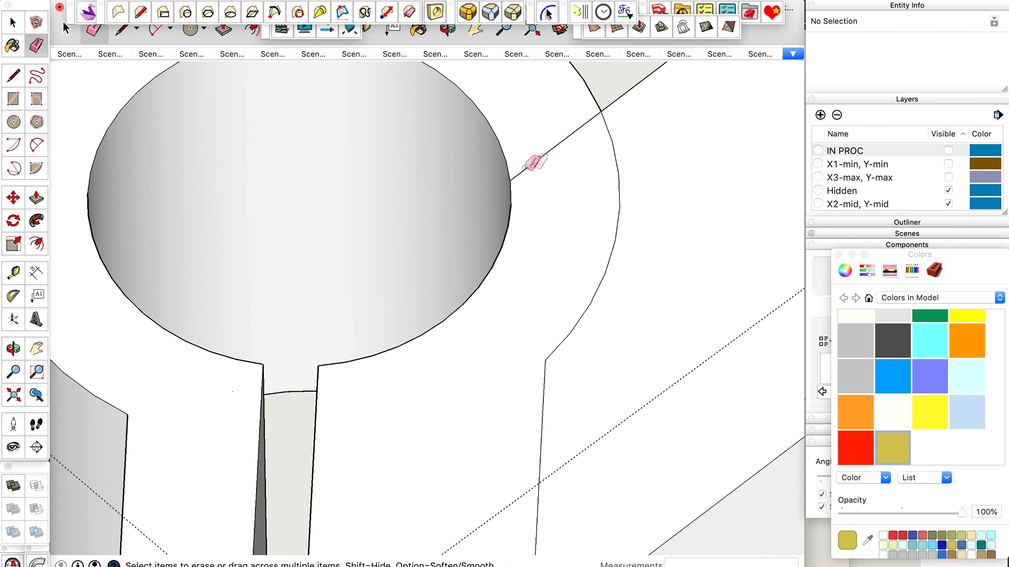
{"action": "scroll", "coordinate": [532, 166], "scroll_direction": "down", "scroll_amount": 5}
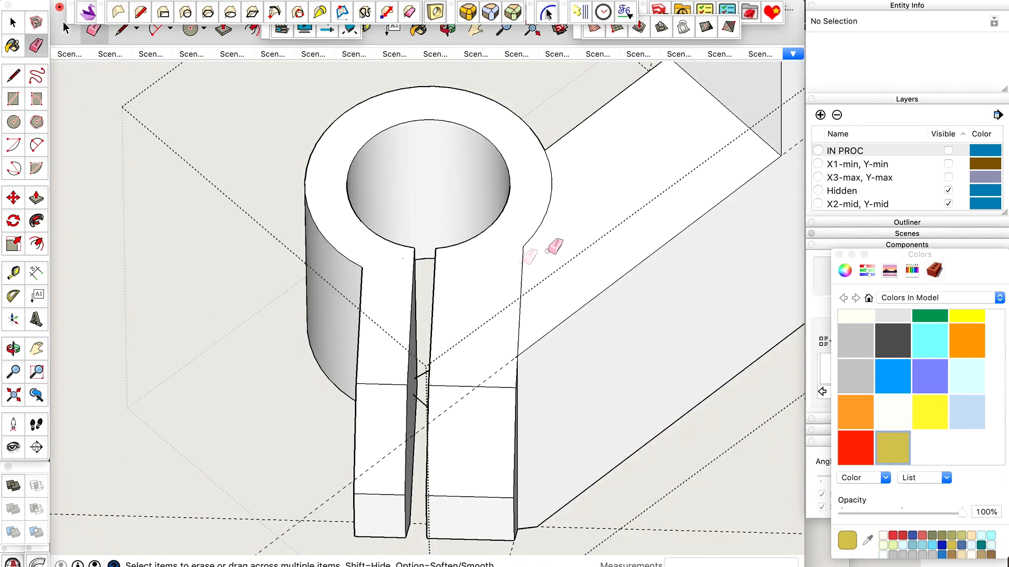
{"action": "left_click_drag", "start_coordinate": [552, 178], "coordinate": [520, 263]}
{"action": "key", "text": "space"}
{"action": "scroll", "coordinate": [507, 263], "scroll_direction": "down", "scroll_amount": 3}
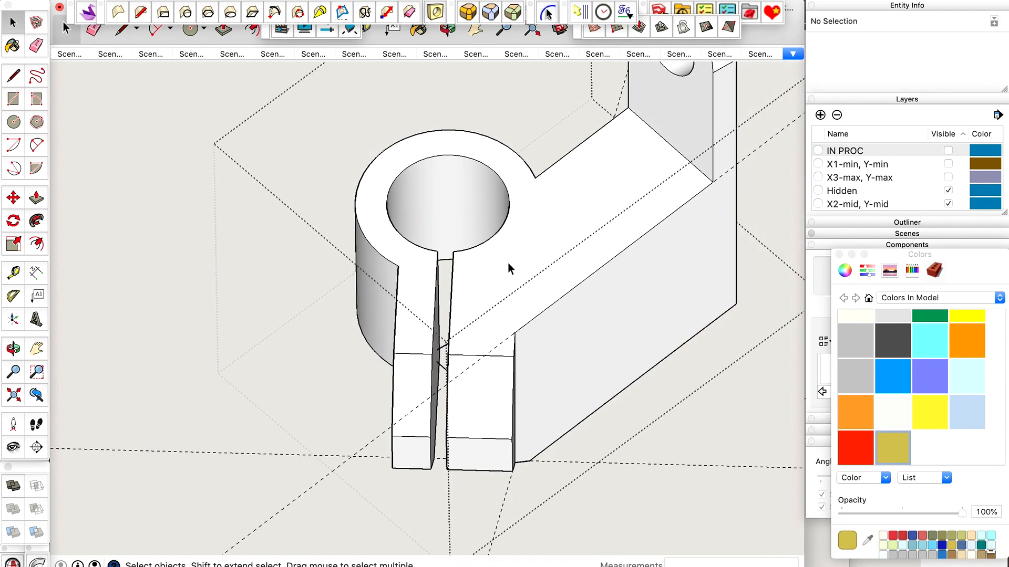
Erase the dividing jaw edge and ring arc between the tube and the low wall on the slotted clamp's other end face.
{"action": "middle_click_drag", "start_coordinate": [507, 263], "coordinate": [507, 263]}
{"action": "scroll", "coordinate": [507, 263], "scroll_direction": "down", "scroll_amount": 3}
{"action": "middle_click_drag", "start_coordinate": [603, 180], "coordinate": [544, 481]}
{"action": "scroll", "coordinate": [480, 441], "scroll_direction": "up", "scroll_amount": 3}
{"action": "scroll", "coordinate": [520, 408], "scroll_direction": "up", "scroll_amount": 3}
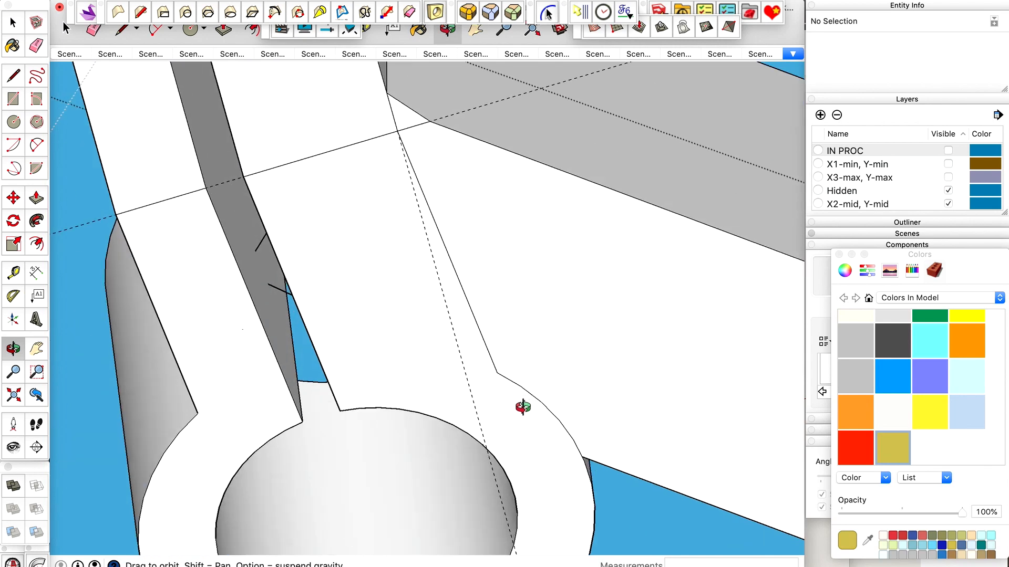
{"action": "key", "text": "e"}
{"action": "left_click_drag", "start_coordinate": [530, 400], "coordinate": [492, 362]}
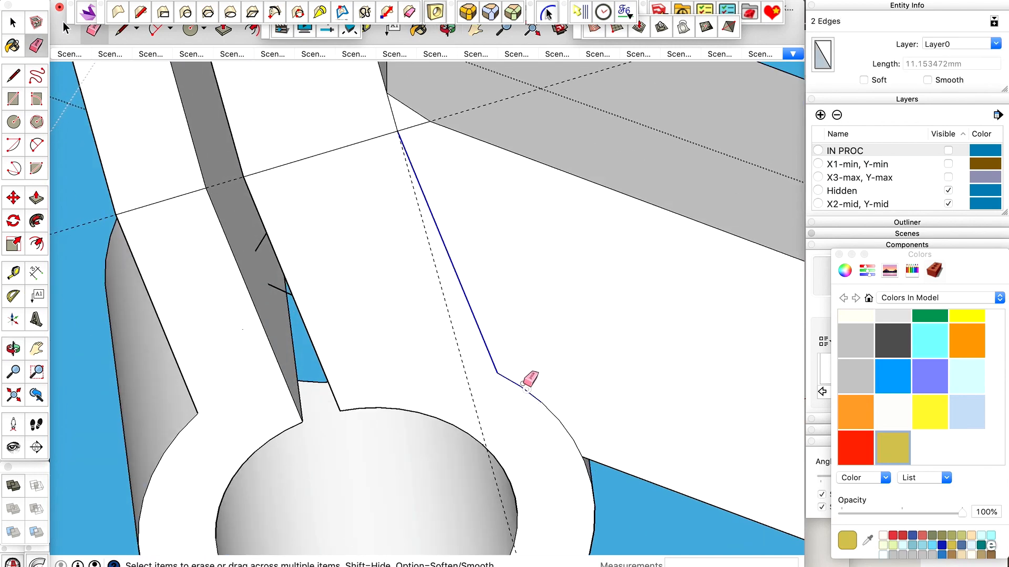
{"action": "left_click_drag", "start_coordinate": [558, 404], "coordinate": [513, 334]}
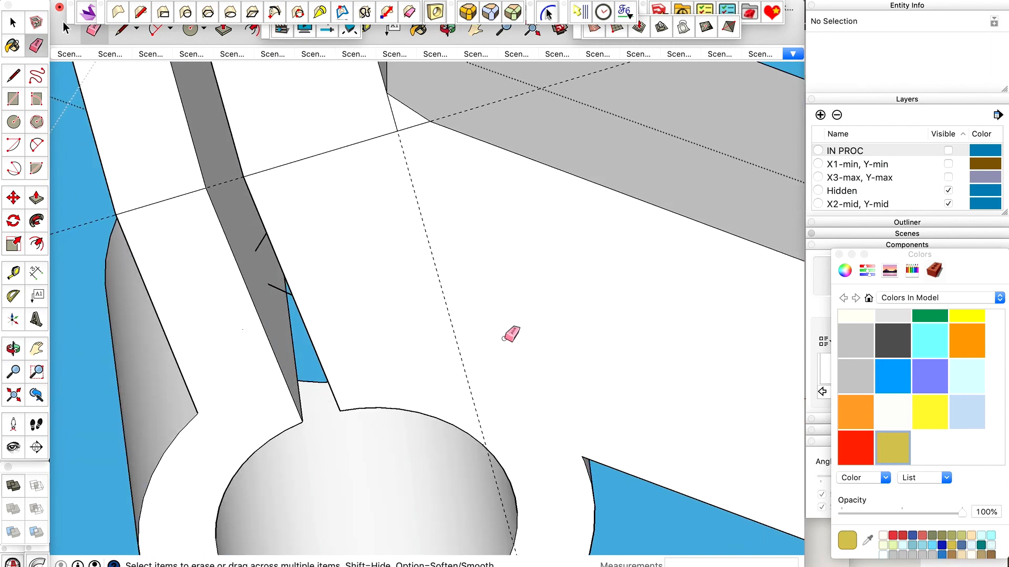
{"action": "scroll", "coordinate": [513, 333], "scroll_direction": "down", "scroll_amount": 6}
Delete the short leftover edge between the wall corner and the jaw's fold line.
{"action": "key", "text": "space"}
{"action": "key", "text": "o"}
{"action": "left_click_drag", "start_coordinate": [500, 291], "coordinate": [444, 266]}
{"action": "scroll", "coordinate": [488, 235], "scroll_direction": "up", "scroll_amount": 10}
{"action": "key", "text": "space"}
{"action": "left_click", "coordinate": [478, 220]}
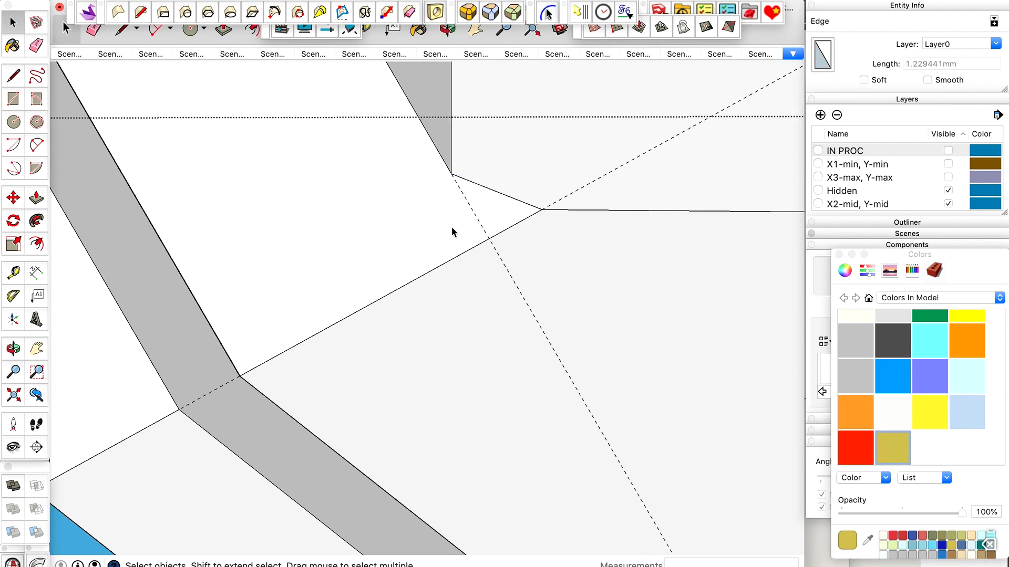
{"action": "key", "text": "Escape"}
{"action": "scroll", "coordinate": [420, 265], "scroll_direction": "down", "scroll_amount": 8}
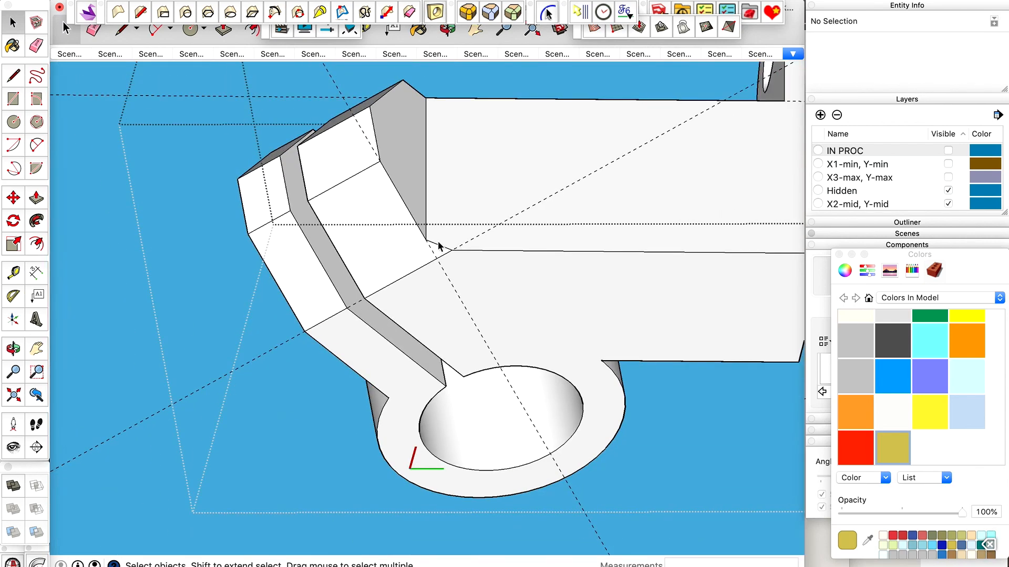
Delete all guides in the model and reopen the clamp holder for editing.
{"action": "left_click", "coordinate": [134, 2]}
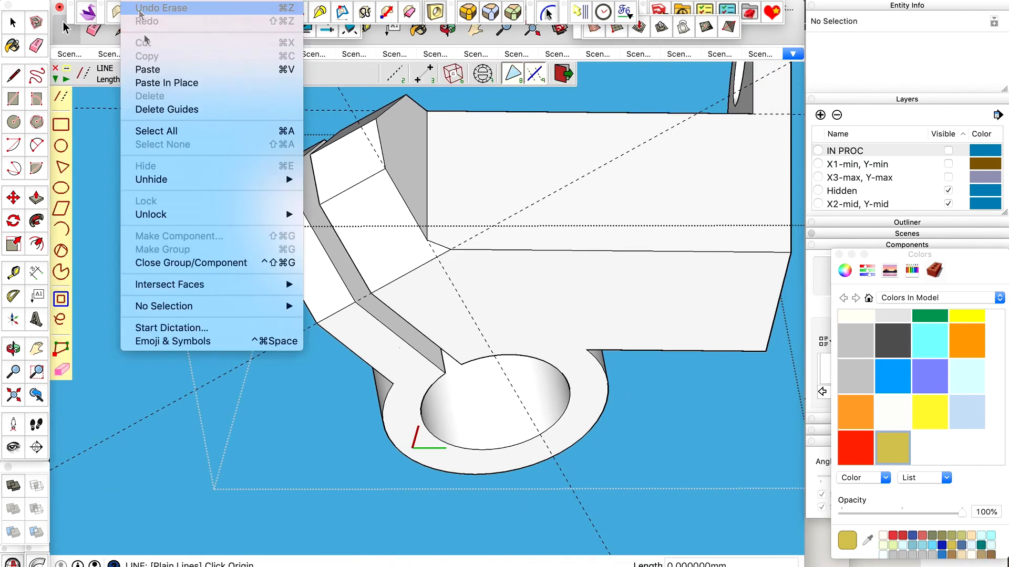
{"action": "left_click", "coordinate": [157, 102]}
{"action": "key", "text": "l"}
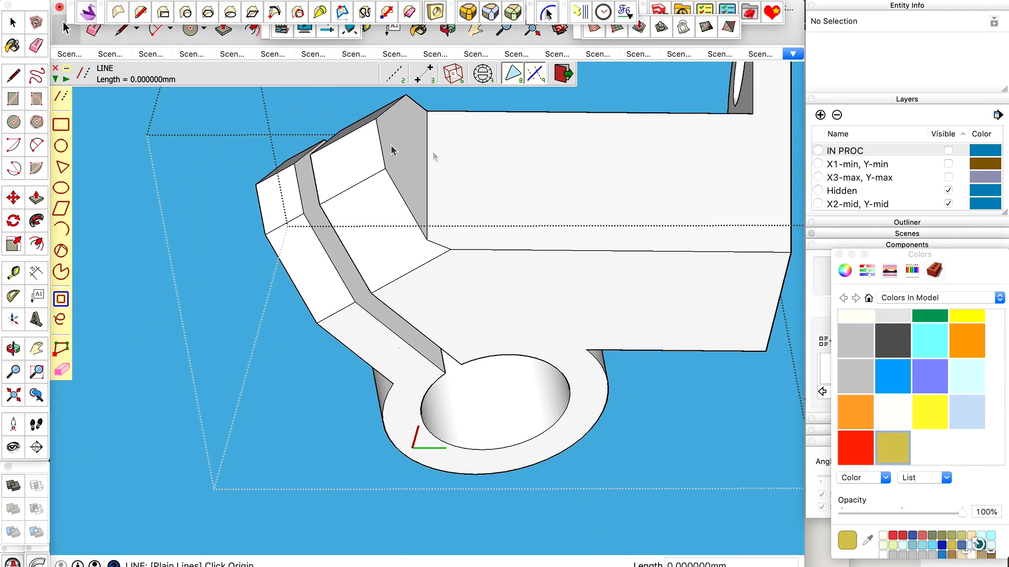
{"action": "left_click", "coordinate": [62, 37]}
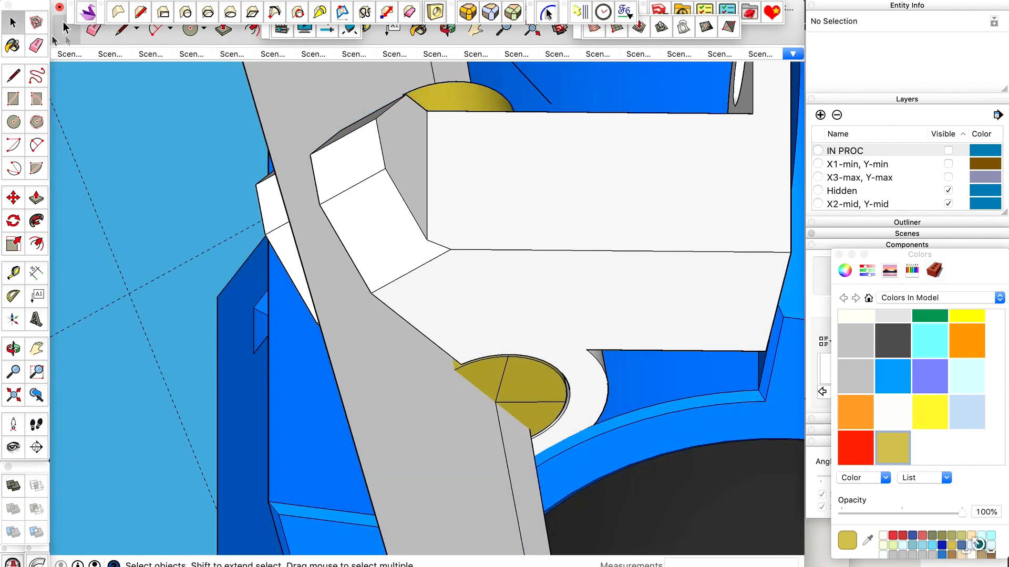
{"action": "double_click", "coordinate": [395, 233]}
{"action": "key", "text": "super+z"}
Round the inner corner edge between the holed upright and the low wall with Round Corner at a 3 mm offset.
{"action": "left_click", "coordinate": [447, 195]}
{"action": "scroll", "coordinate": [447, 196], "scroll_direction": "down", "scroll_amount": 5}
{"action": "middle_click_drag", "start_coordinate": [449, 199], "coordinate": [542, 326]}
{"action": "middle_click_drag", "start_coordinate": [648, 342], "coordinate": [325, 231]}
{"action": "scroll", "coordinate": [382, 223], "scroll_direction": "up", "scroll_amount": 8}
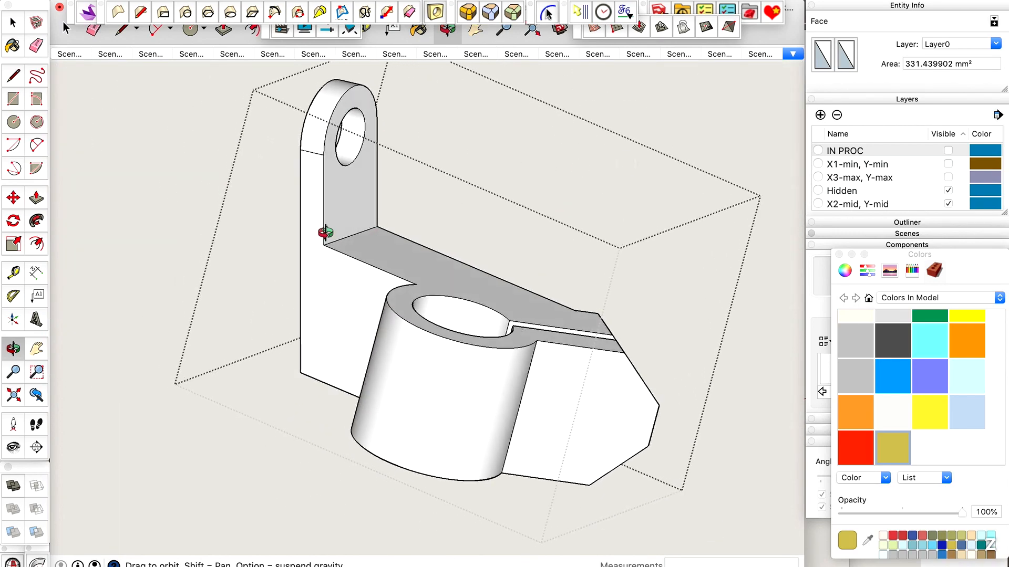
{"action": "scroll", "coordinate": [325, 232], "scroll_direction": "up", "scroll_amount": 5}
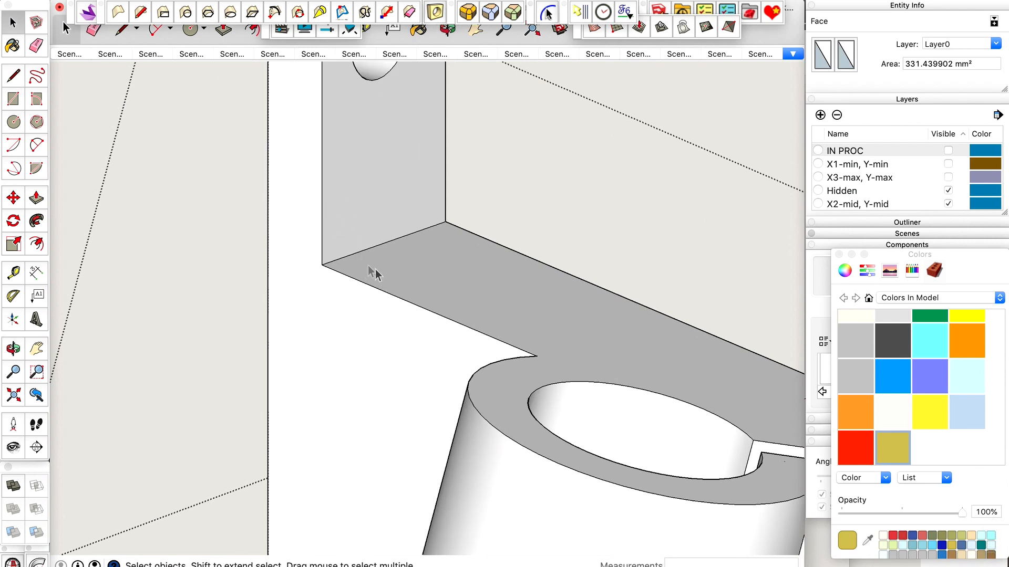
{"action": "left_click", "coordinate": [469, 17]}
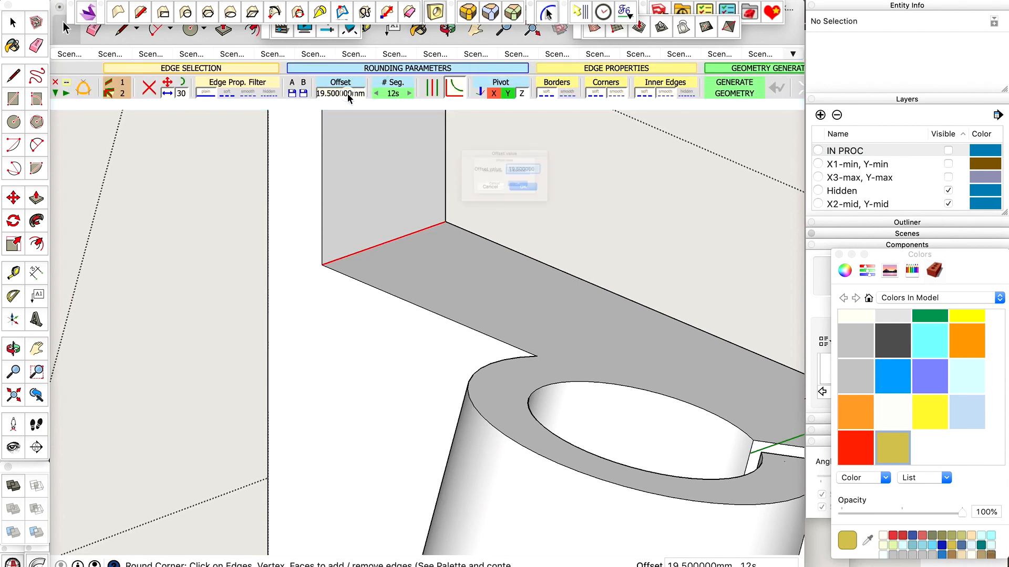
{"action": "key", "text": "Return"}
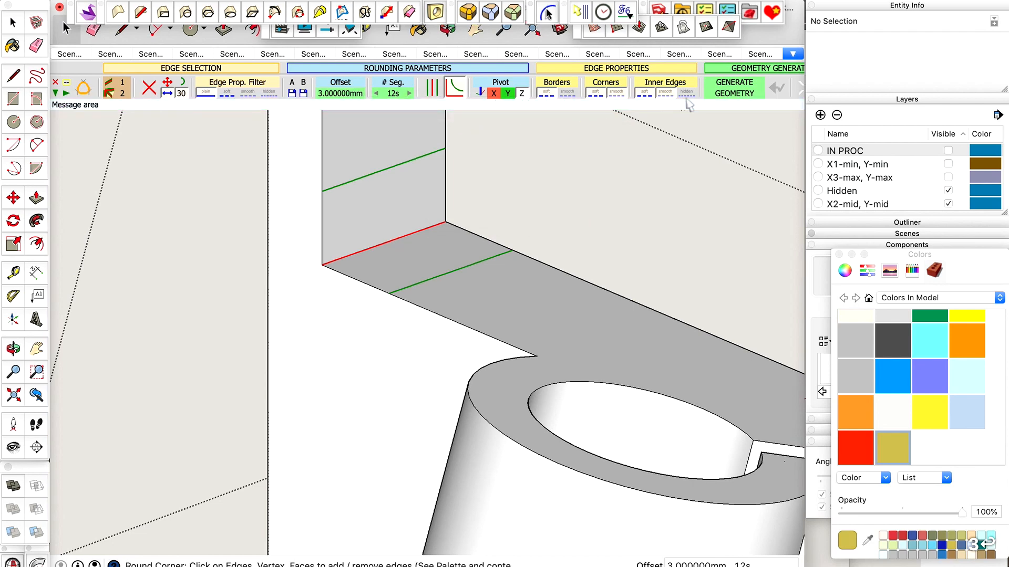
{"action": "left_click", "coordinate": [735, 87]}
{"action": "key", "text": "super+shift+e"}
Turn on X-ray display and erase the stray diagonal lines running through the clamp slot.
{"action": "key", "text": "o"}
{"action": "left_click_drag", "start_coordinate": [509, 228], "coordinate": [273, 385]}
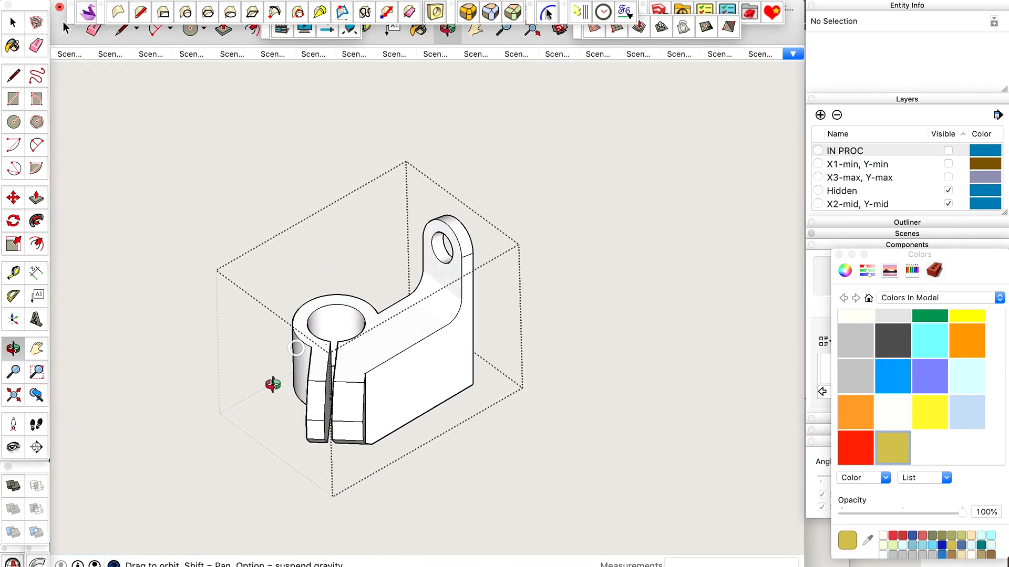
{"action": "scroll", "coordinate": [273, 385], "scroll_direction": "up", "scroll_amount": 5}
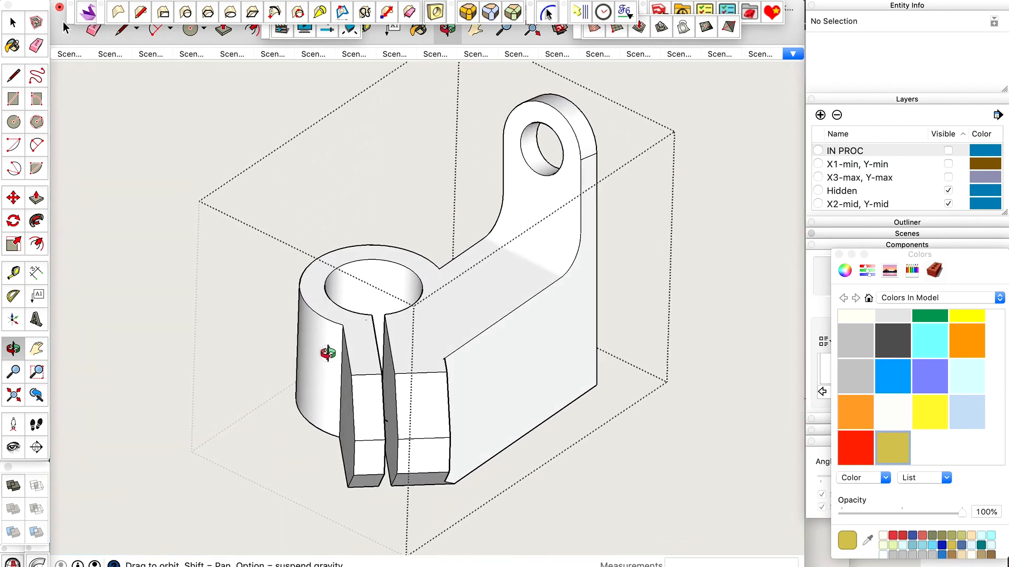
{"action": "key", "text": "x"}
{"action": "left_click_drag", "start_coordinate": [340, 349], "coordinate": [292, 372]}
{"action": "scroll", "coordinate": [347, 406], "scroll_direction": "up", "scroll_amount": 3}
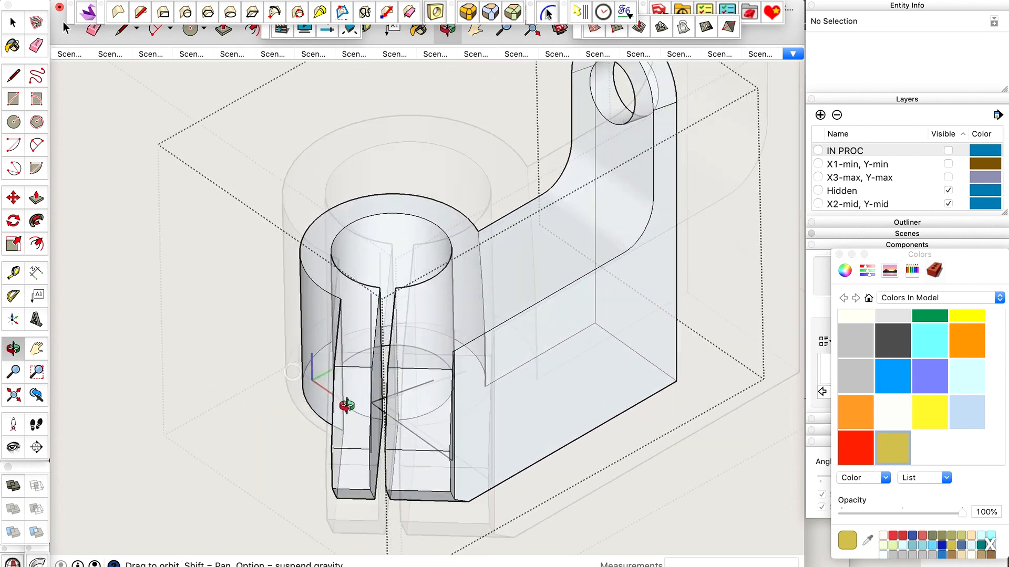
{"action": "scroll", "coordinate": [347, 406], "scroll_direction": "up", "scroll_amount": 6}
{"action": "key", "text": "e"}
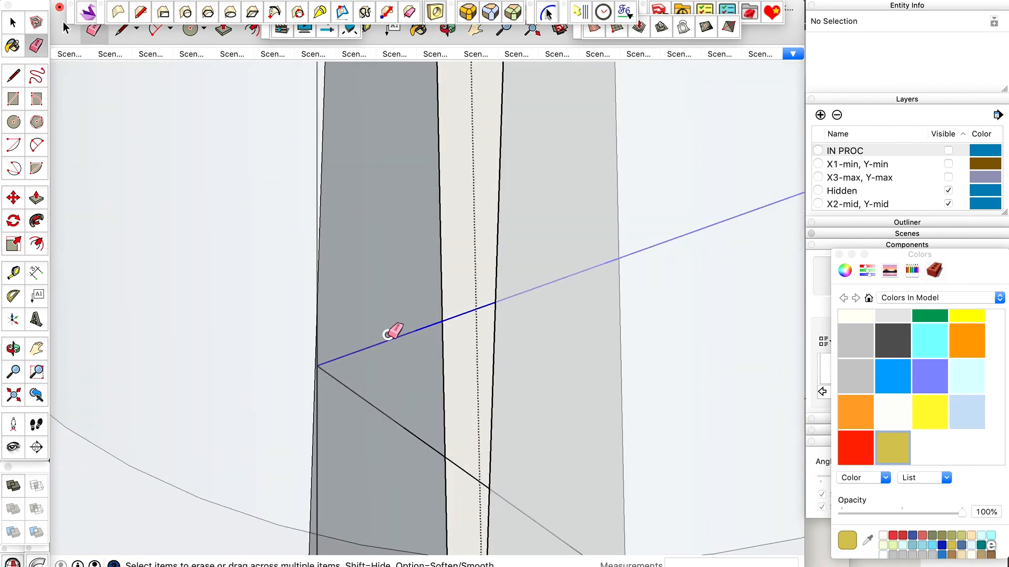
{"action": "scroll", "coordinate": [427, 345], "scroll_direction": "down", "scroll_amount": 8}
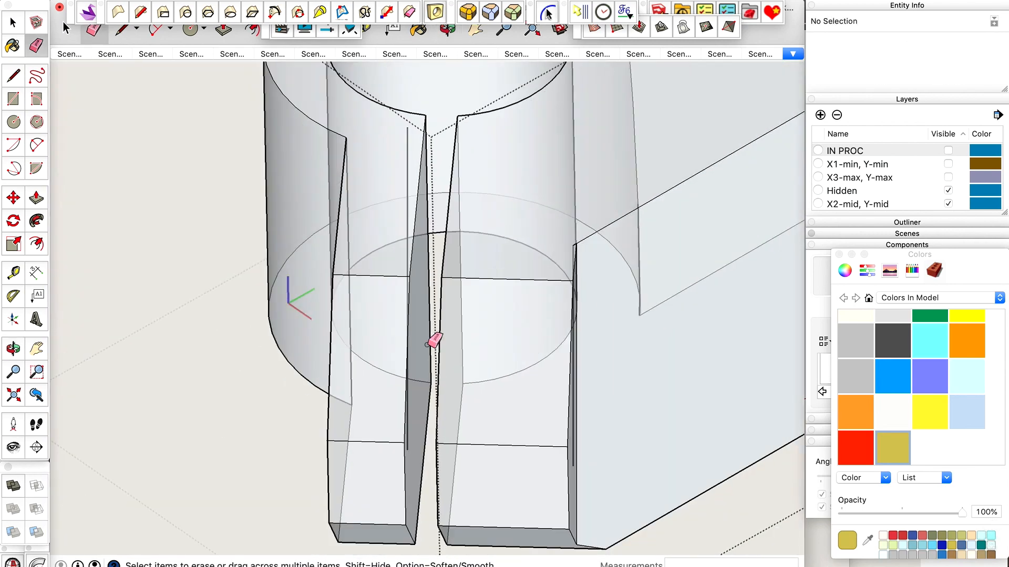
Erase the stray vertical edge inside the clamp jaws beside the slot.
{"action": "key", "text": "space"}
{"action": "key", "text": "o"}
{"action": "mouse_move", "coordinate": [522, 278]}
{"action": "left_mouse_down"}
{"action": "mouse_move", "coordinate": [417, 277]}
{"action": "mouse_move", "coordinate": [448, 292]}
{"action": "left_mouse_up"}
{"action": "scroll", "coordinate": [477, 216], "scroll_direction": "up", "scroll_amount": 5}
{"action": "key", "text": "e"}
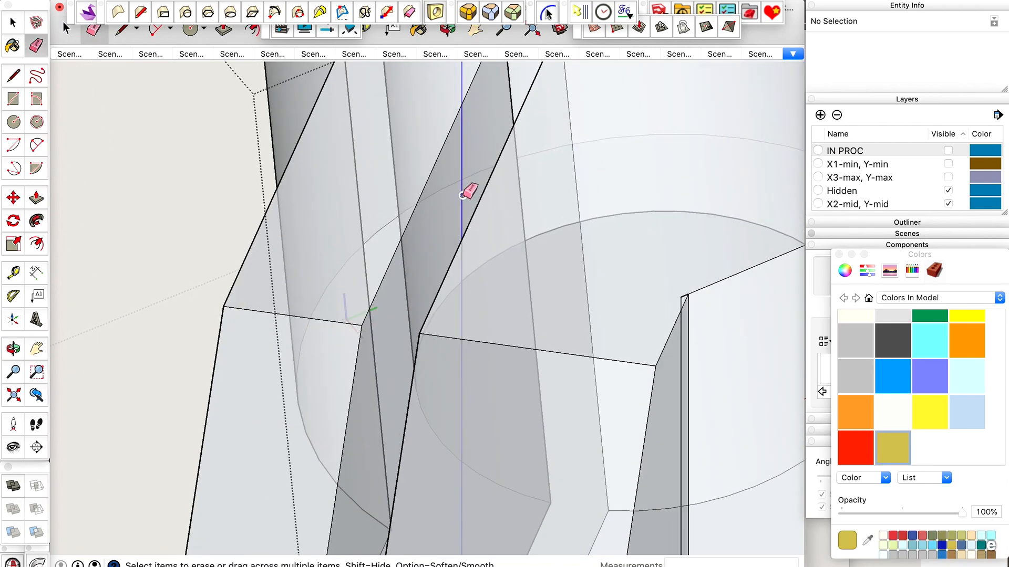
{"action": "scroll", "coordinate": [465, 195], "scroll_direction": "down", "scroll_amount": 5}
{"action": "key", "text": "space"}
Erase the extra vertical edge inside the corner where the clamp jaw meets the low wall.
{"action": "scroll", "coordinate": [384, 423], "scroll_direction": "up", "scroll_amount": 5}
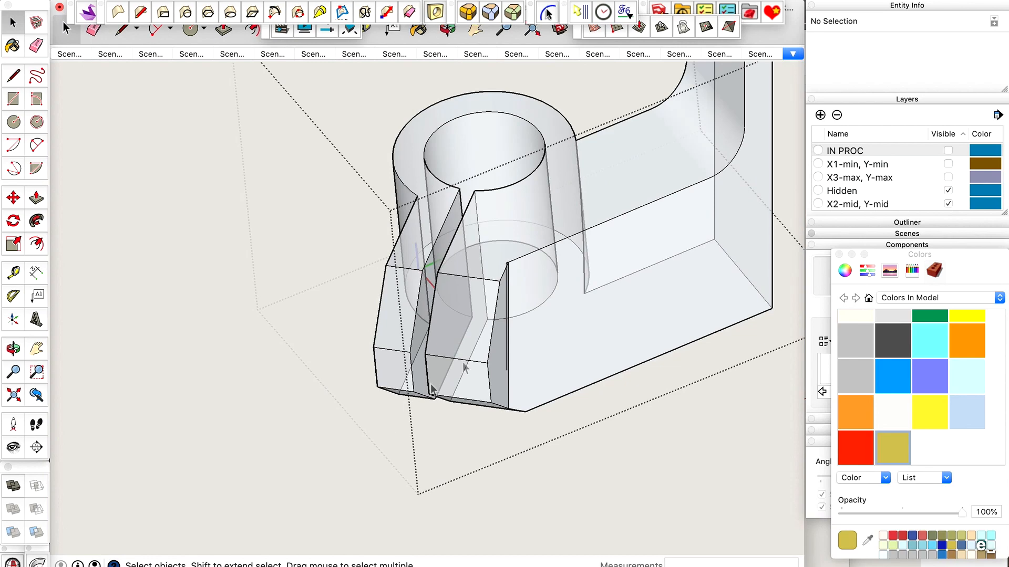
{"action": "mouse_move", "coordinate": [584, 300]}
{"action": "middle_mouse_down"}
{"action": "mouse_move", "coordinate": [487, 299]}
{"action": "mouse_move", "coordinate": [543, 199]}
{"action": "mouse_move", "coordinate": [505, 173]}
{"action": "middle_mouse_up"}
{"action": "scroll", "coordinate": [504, 173], "scroll_direction": "up", "scroll_amount": 5}
{"action": "scroll", "coordinate": [452, 176], "scroll_direction": "up", "scroll_amount": 2}
{"action": "left_click", "coordinate": [398, 216]}
{"action": "scroll", "coordinate": [398, 217], "scroll_direction": "up", "scroll_amount": 4}
{"action": "scroll", "coordinate": [452, 292], "scroll_direction": "down", "scroll_amount": 10}
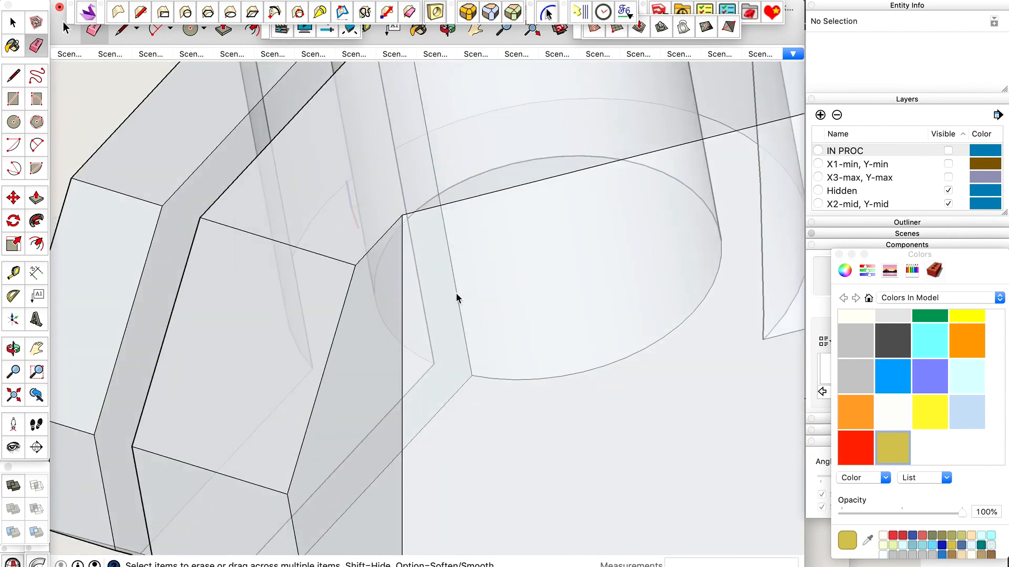
Inspect the cleaned clamp holder from several sides, with hidden geometry and X-ray display turned on.
{"action": "middle_click_drag", "start_coordinate": [456, 294], "coordinate": [641, 274]}
{"action": "scroll", "coordinate": [590, 340], "scroll_direction": "down", "scroll_amount": 5}
{"action": "scroll", "coordinate": [644, 250], "scroll_direction": "up", "scroll_amount": 2}
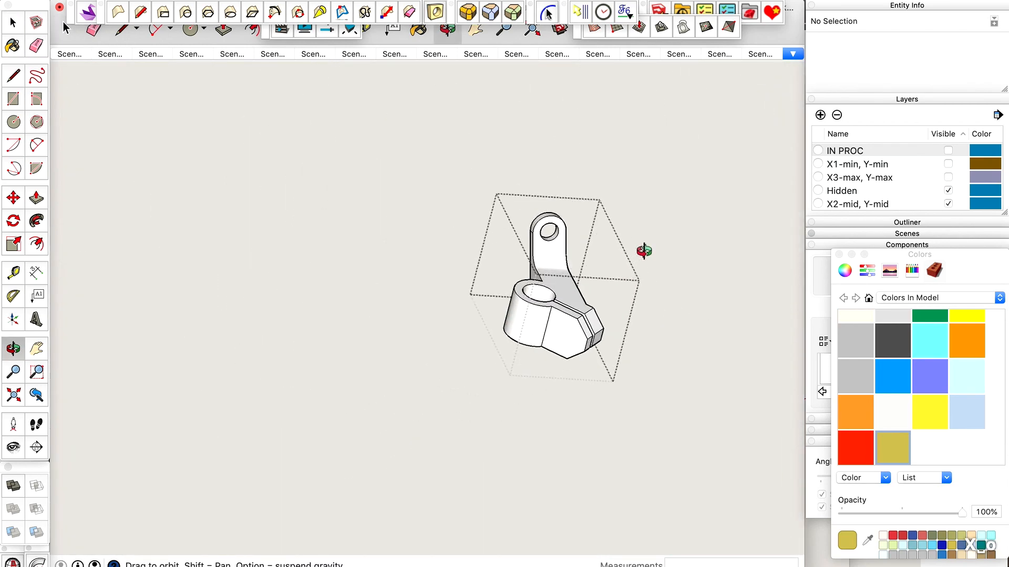
{"action": "scroll", "coordinate": [560, 324], "scroll_direction": "up", "scroll_amount": 5}
{"action": "left_click_drag", "start_coordinate": [560, 324], "coordinate": [649, 324]}
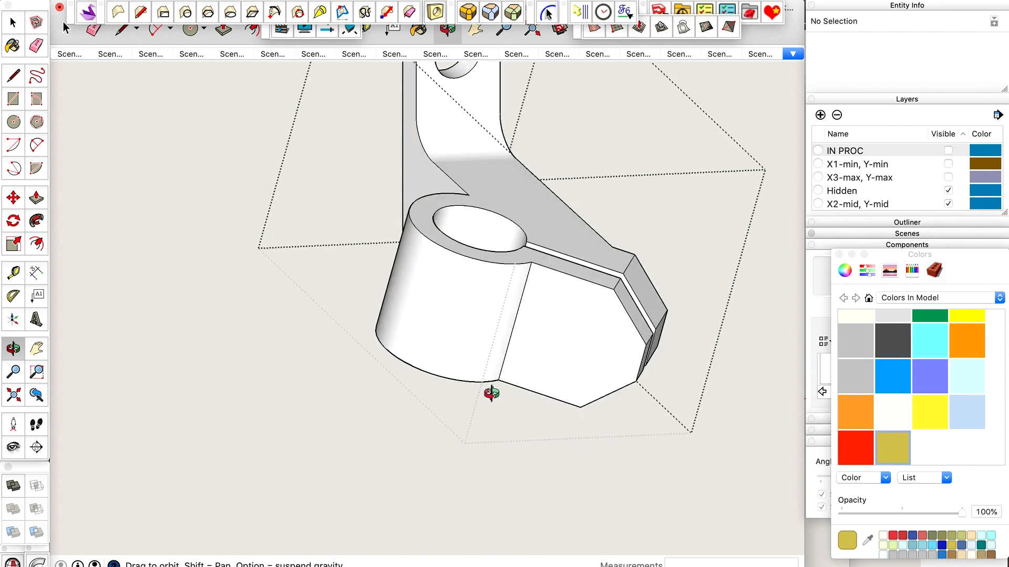
{"action": "scroll", "coordinate": [490, 394], "scroll_direction": "down", "scroll_amount": 3}
{"action": "scroll", "coordinate": [508, 119], "scroll_direction": "up", "scroll_amount": 5}
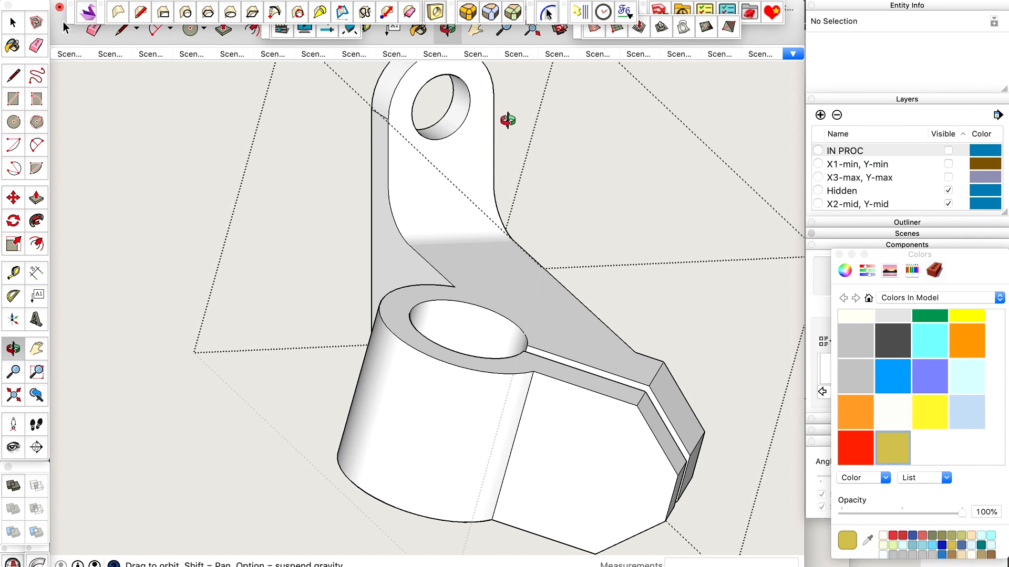
{"action": "key", "text": "shift+h"}
{"action": "left_click_drag", "start_coordinate": [466, 187], "coordinate": [411, 229]}
{"action": "key", "text": "space"}
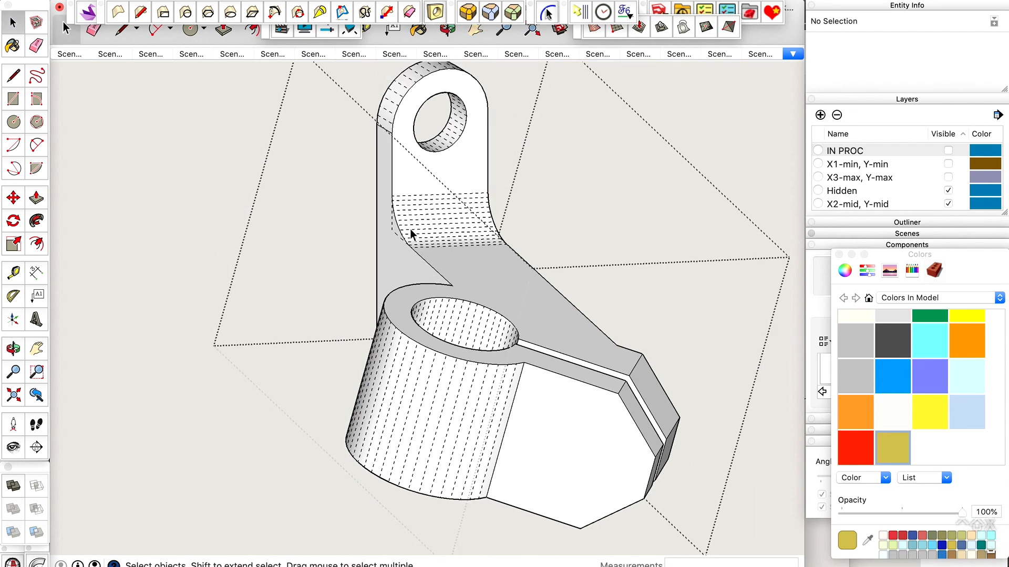
{"action": "key", "text": "x"}
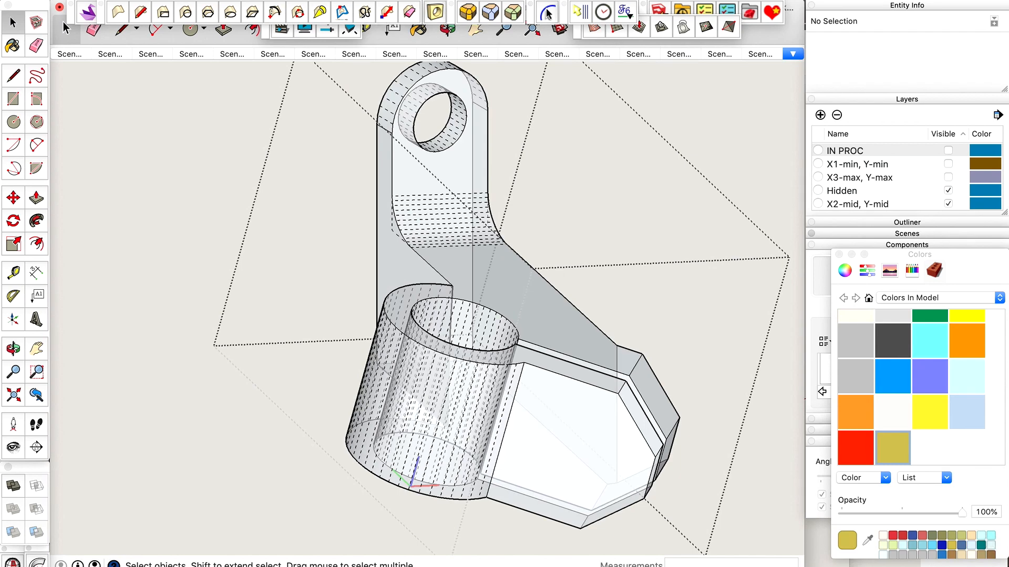
Check the clamp holder for solid errors with Solid Inspector and close its report.
{"action": "left_click", "coordinate": [285, 1]}
{"action": "left_click", "coordinate": [316, 398]}
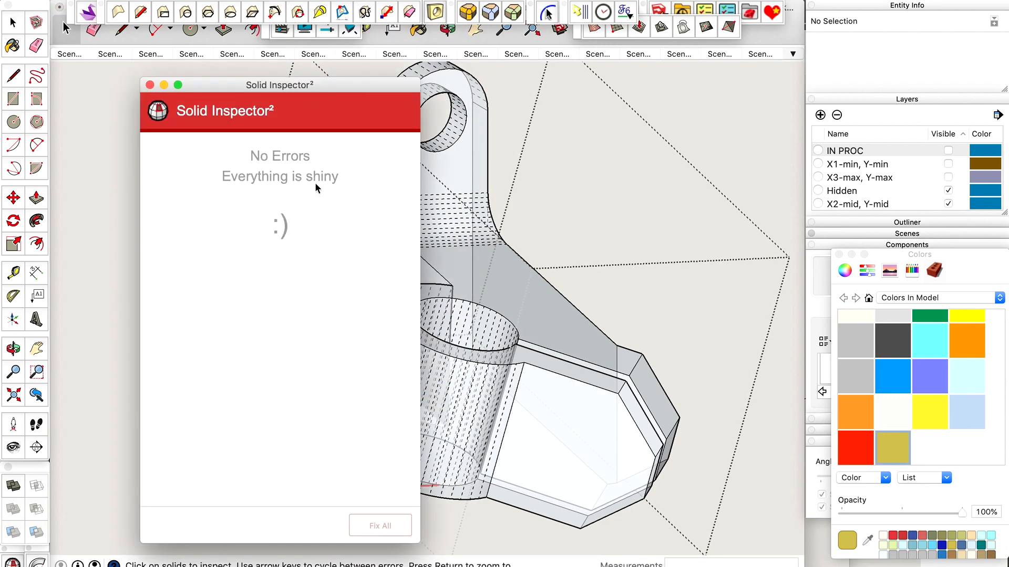
{"action": "left_click", "coordinate": [150, 85]}
{"action": "scroll", "coordinate": [587, 326], "scroll_direction": "down", "scroll_amount": 1}
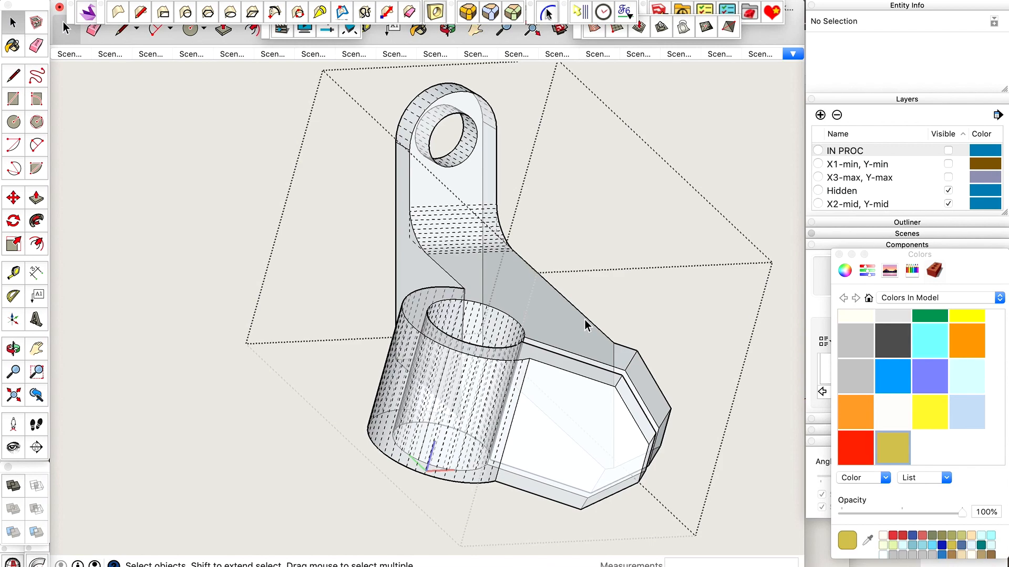
Turn off X-ray display and measure the flat clamp jaw's width from the tube edge to its outer end.
{"action": "scroll", "coordinate": [619, 433], "scroll_direction": "up", "scroll_amount": 3}
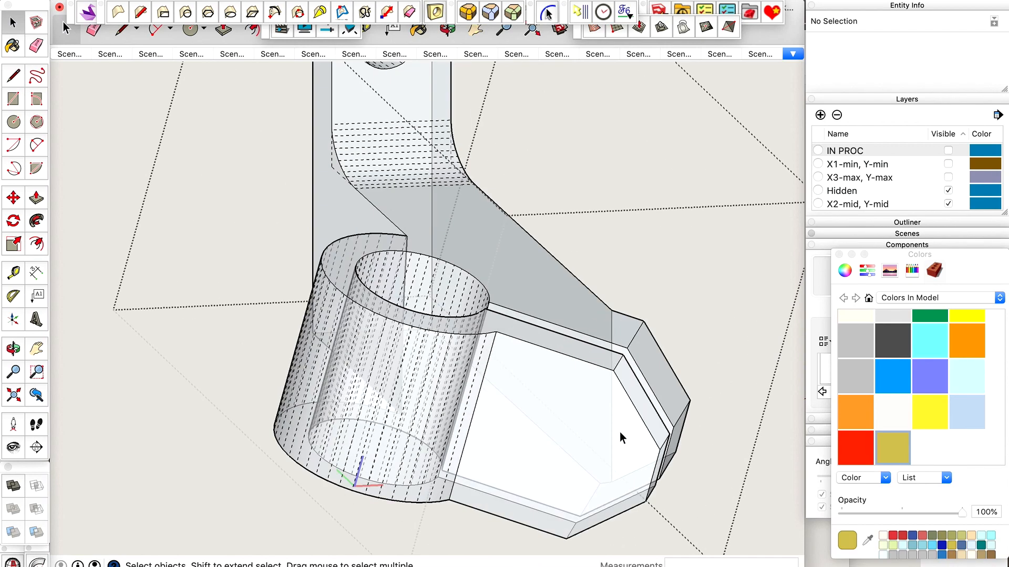
{"action": "key", "text": "shift+x"}
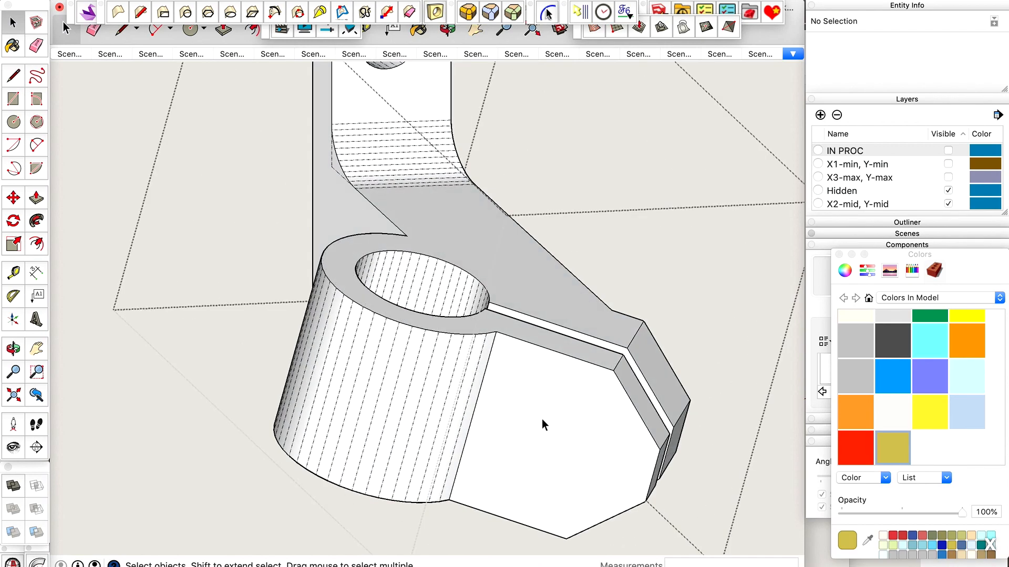
{"action": "scroll", "coordinate": [542, 420], "scroll_direction": "down", "scroll_amount": 1}
{"action": "scroll", "coordinate": [531, 486], "scroll_direction": "up", "scroll_amount": 3}
{"action": "key", "text": "t"}
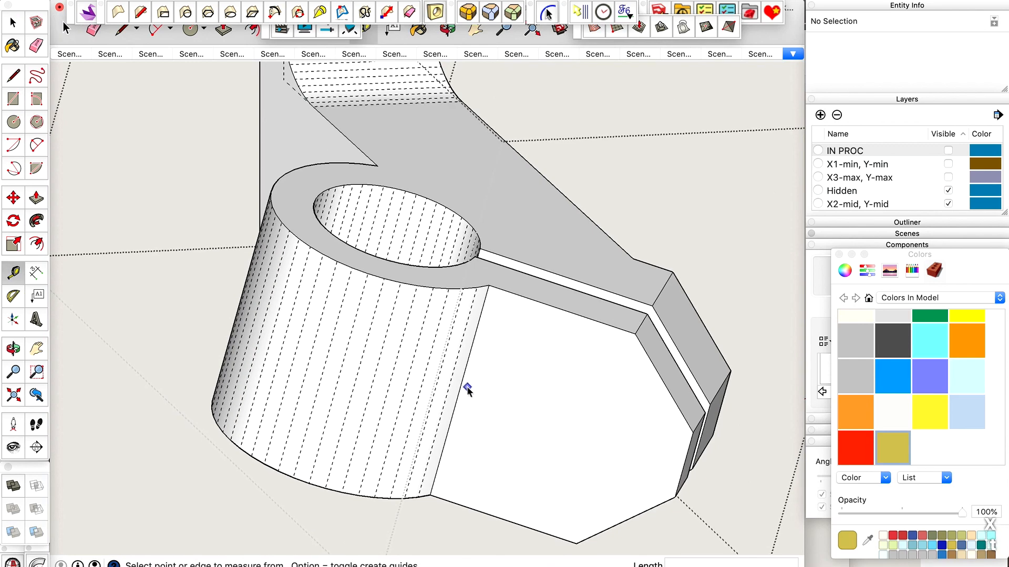
{"action": "left_click", "coordinate": [460, 390]}
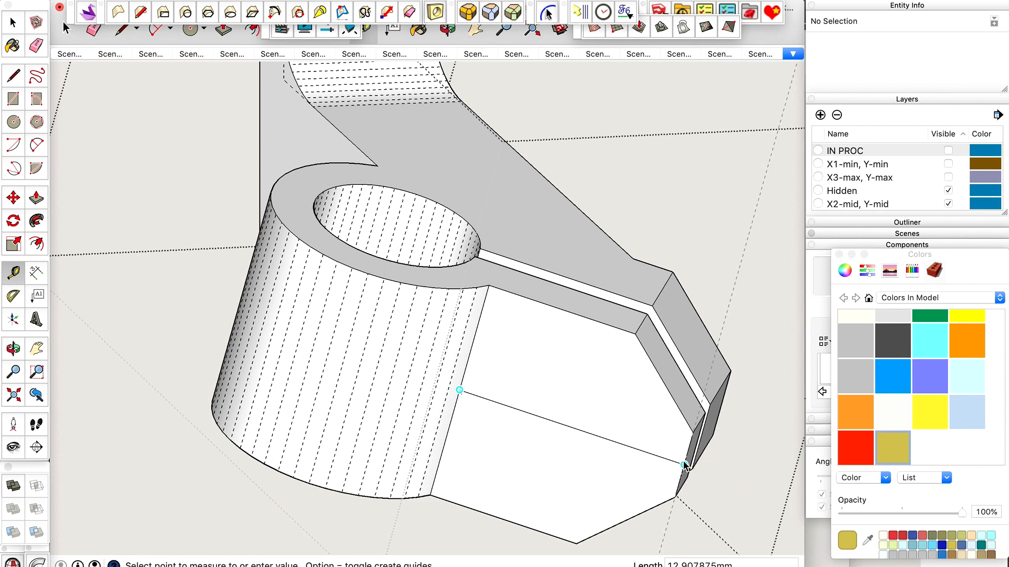
{"action": "key", "text": "space"}
{"action": "key", "text": "super+Tab"}
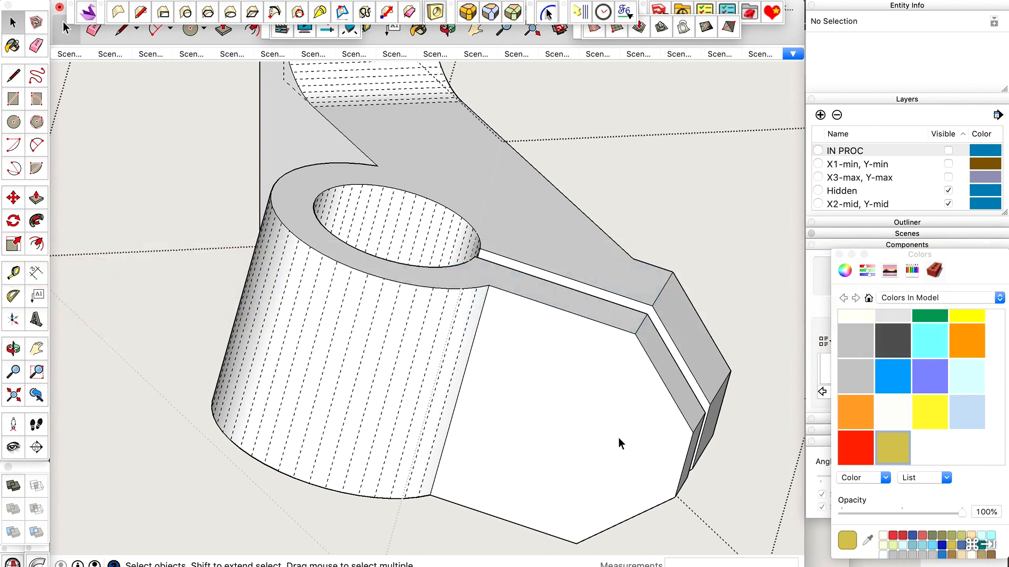
Place a vertical guide on the jaw face, 6 mm in from its outer end edge.
{"action": "key", "text": "t"}
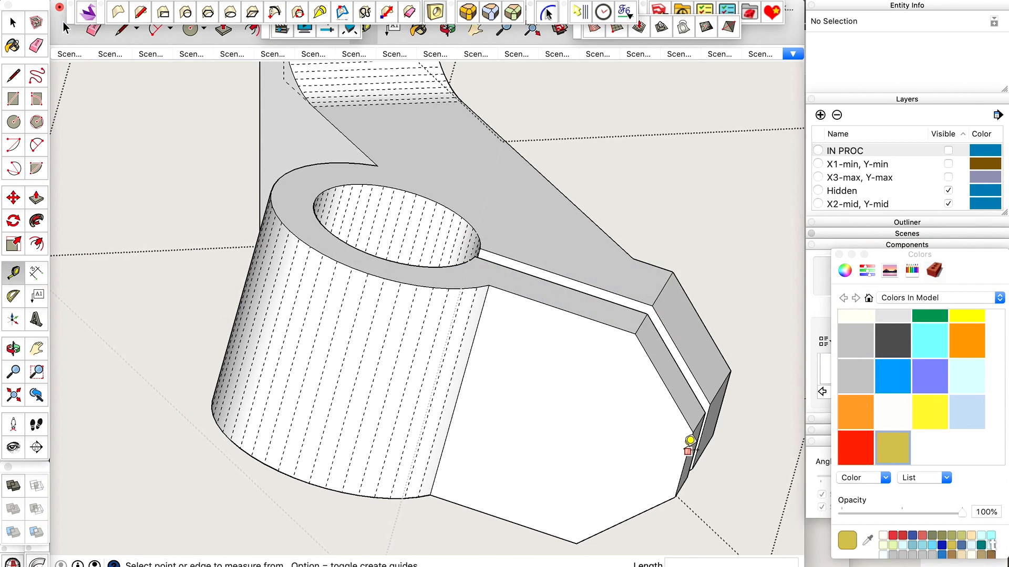
{"action": "left_click", "coordinate": [690, 442]}
{"action": "type", "text": "6"}
{"action": "key", "text": "Return"}
Measure the jaw face's height and place a horizontal guide 6.5 mm below its upper edge.
{"action": "left_click", "coordinate": [561, 309]}
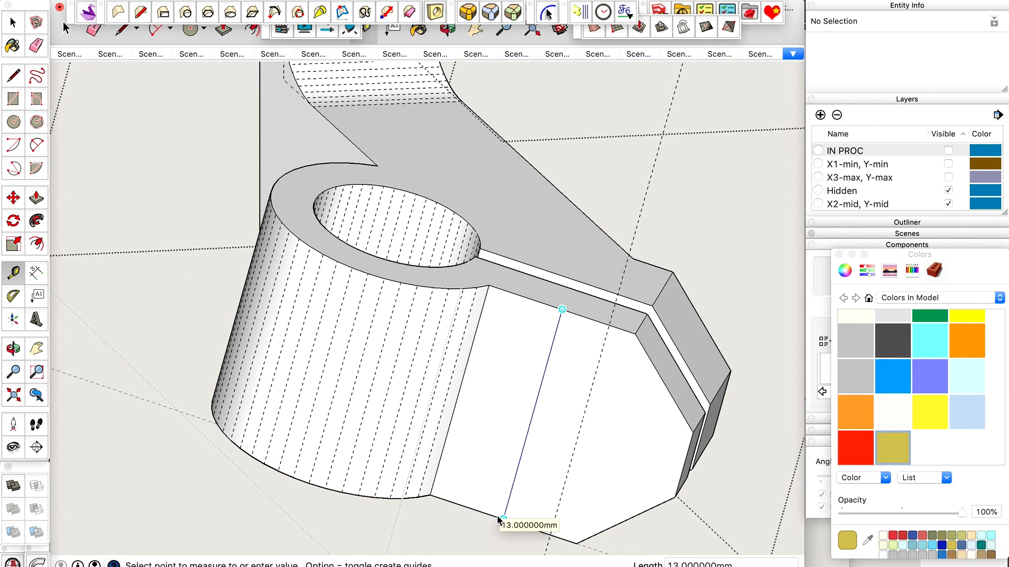
{"action": "key", "text": "space"}
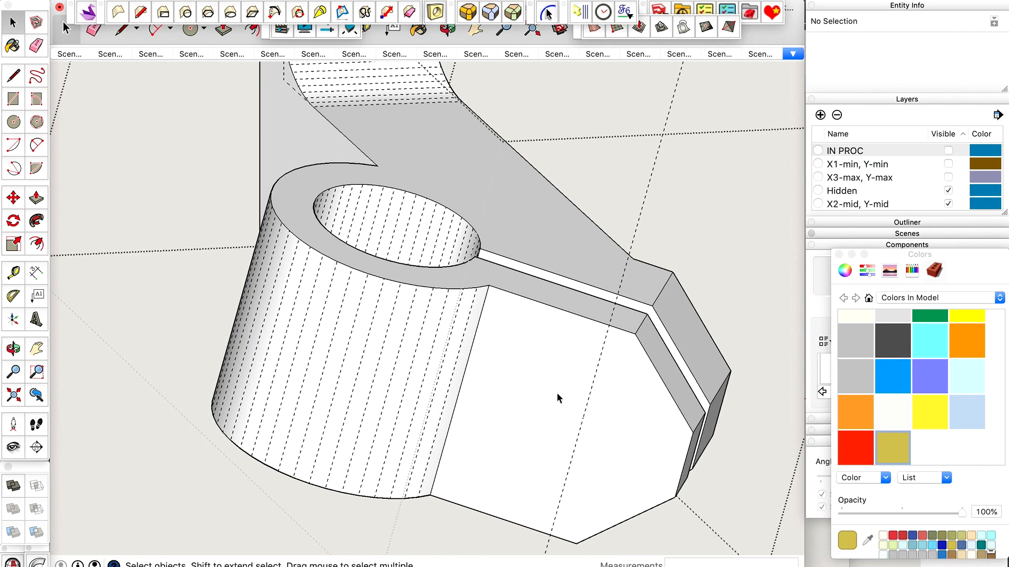
{"action": "key", "text": "t"}
{"action": "left_click", "coordinate": [582, 315]}
{"action": "type", "text": "6.5"}
{"action": "key", "text": "Return"}
{"action": "key", "text": "space"}
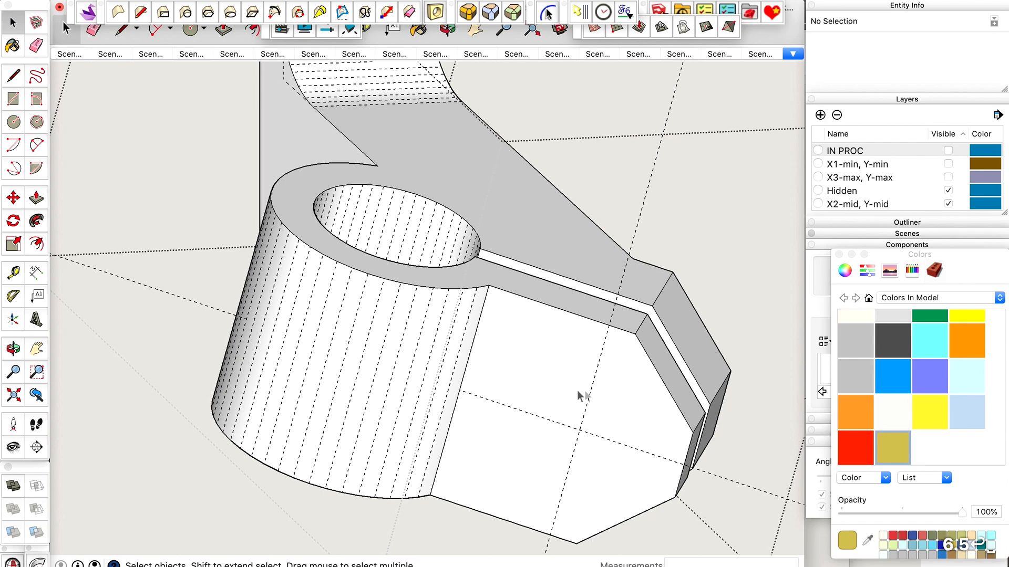
Draw a screw-hole circle with a 1.625 mm radius on the jaw face, centred where the two guides cross.
{"action": "scroll", "coordinate": [598, 450], "scroll_direction": "up", "scroll_amount": 3}
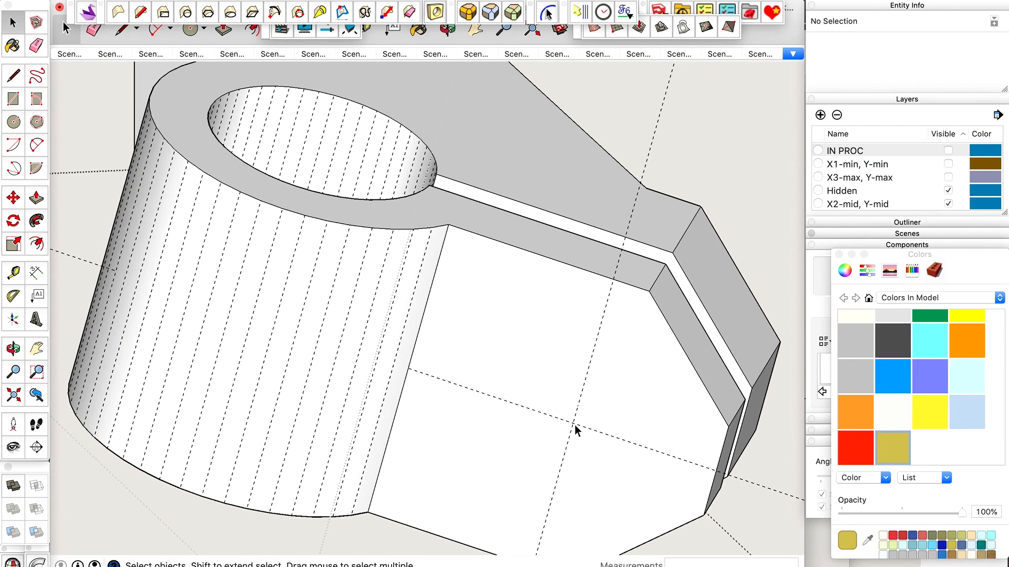
{"action": "scroll", "coordinate": [577, 430], "scroll_direction": "down", "scroll_amount": 2}
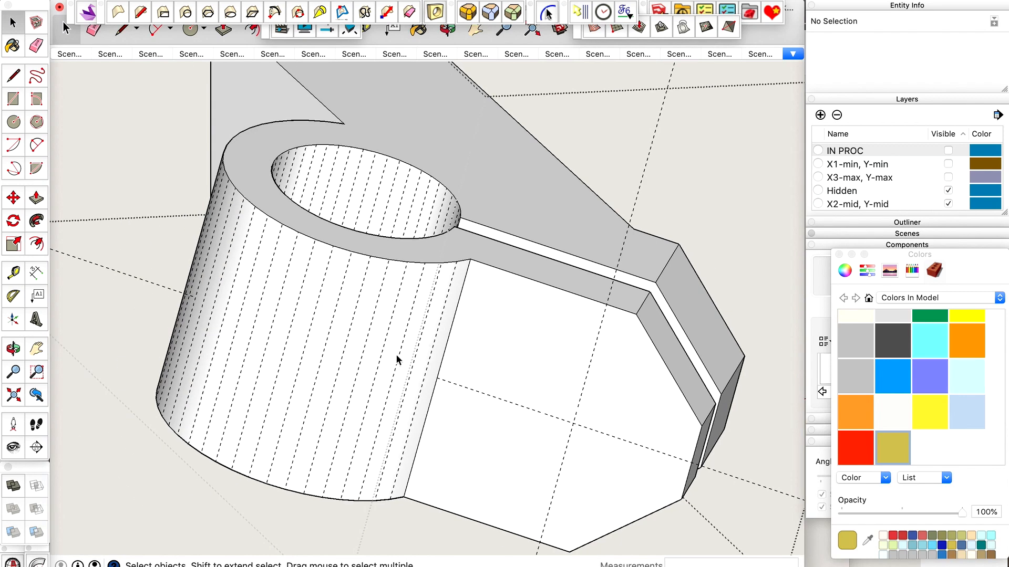
{"action": "scroll", "coordinate": [607, 443], "scroll_direction": "up", "scroll_amount": 3}
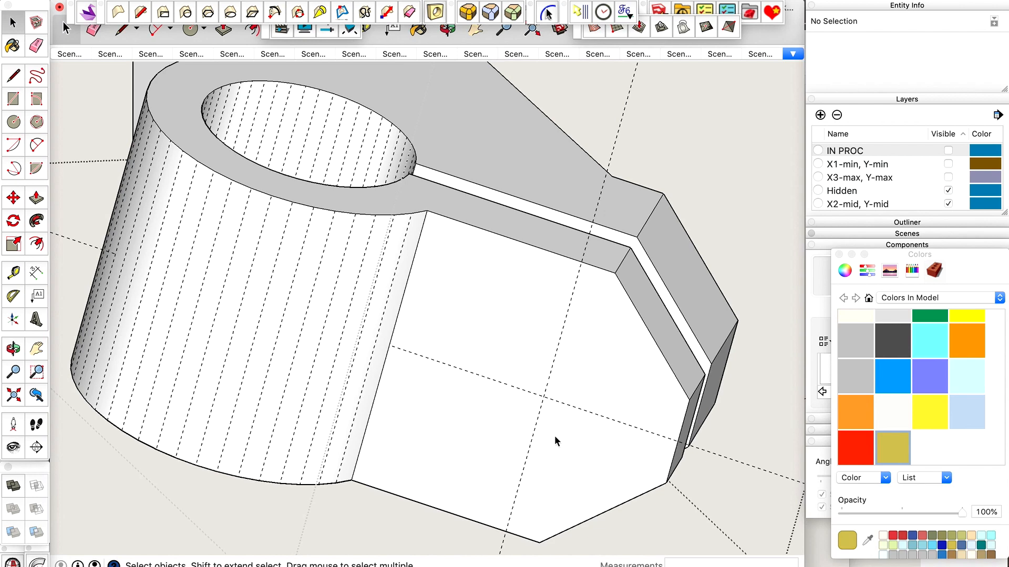
{"action": "key", "text": "c"}
{"action": "left_click", "coordinate": [544, 397]}
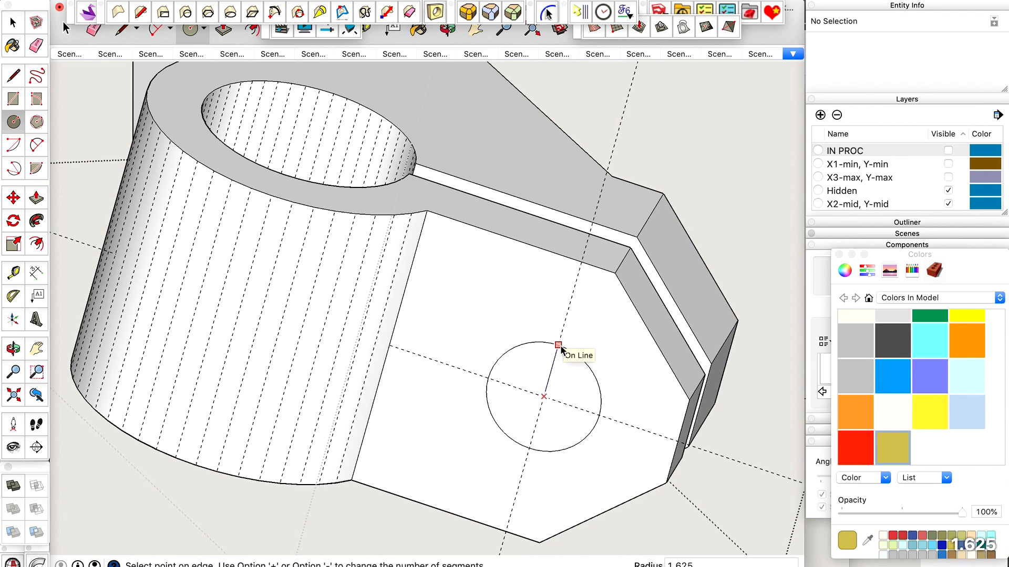
{"action": "type", "text": "s"}
{"action": "key", "text": "Return"}
{"action": "key", "text": "Return"}
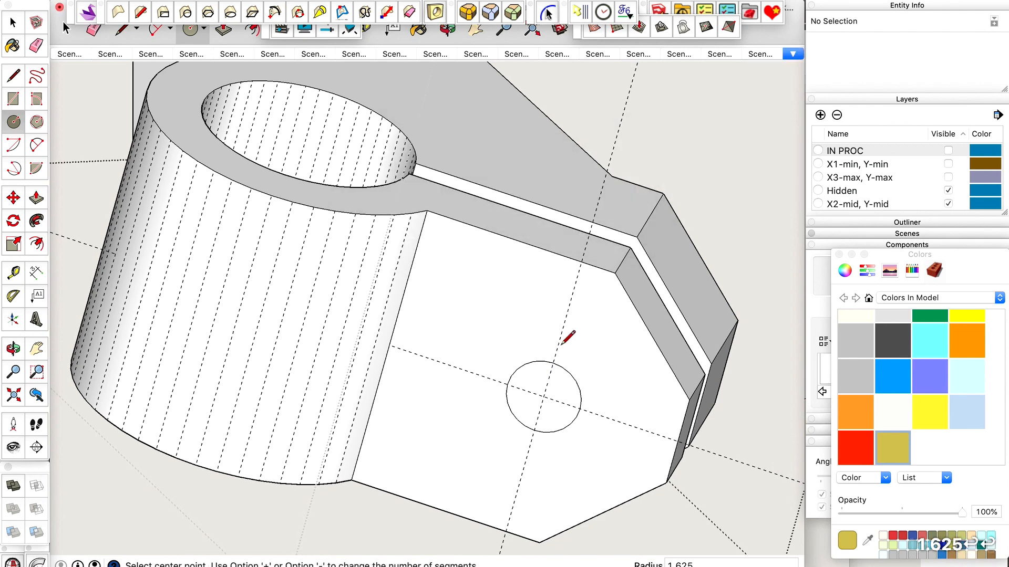
{"action": "key", "text": "space"}
Measure the new circle's diameter along the vertical guide.
{"action": "scroll", "coordinate": [549, 404], "scroll_direction": "up", "scroll_amount": 3}
{"action": "key", "text": "t"}
{"action": "left_click", "coordinate": [556, 344]}
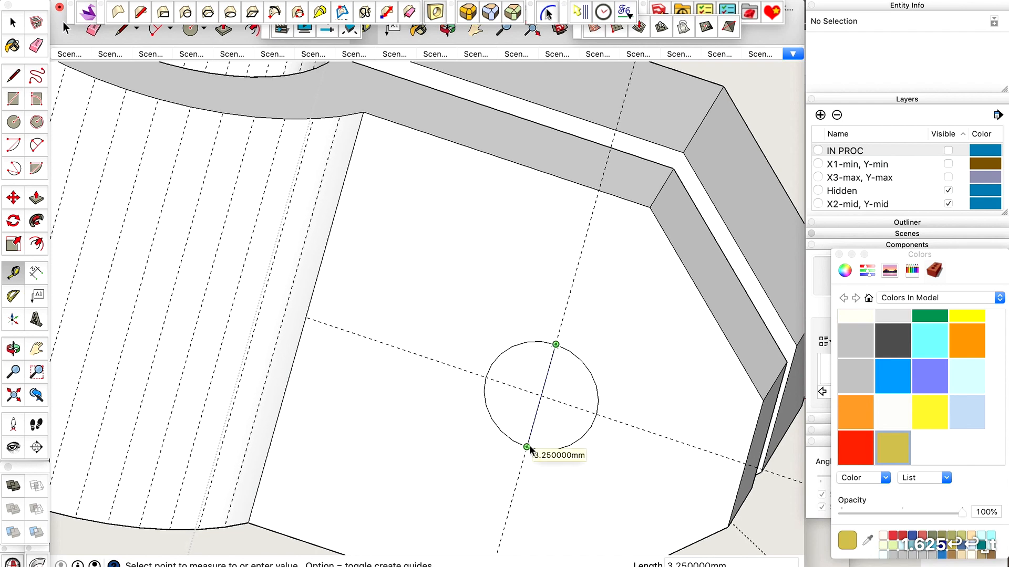
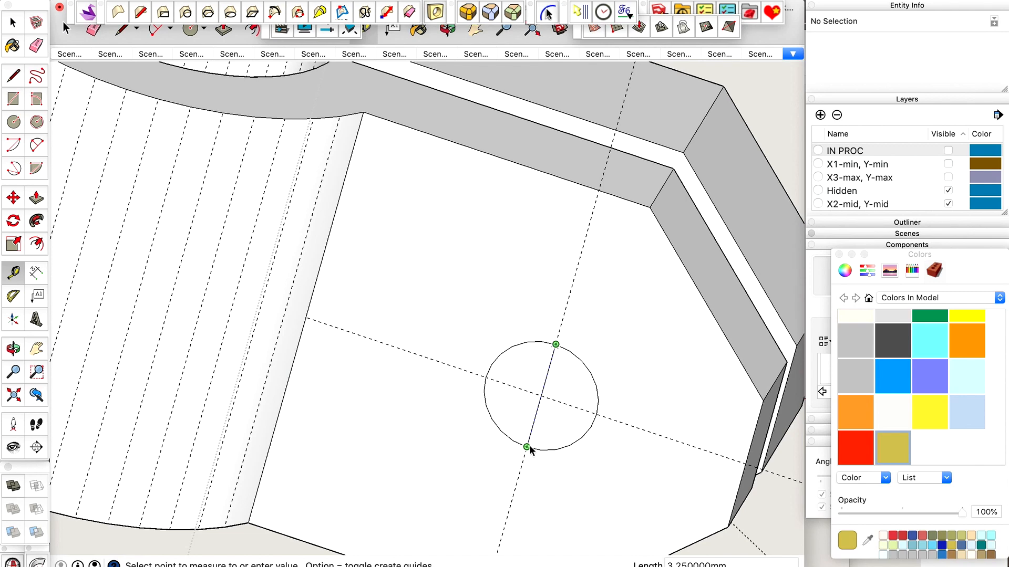
Try to push the 3.25 mm circle through the thin outer jaw with Push/Pull, and undo it.
{"action": "key", "text": "space"}
{"action": "scroll", "coordinate": [528, 446], "scroll_direction": "down", "scroll_amount": 3}
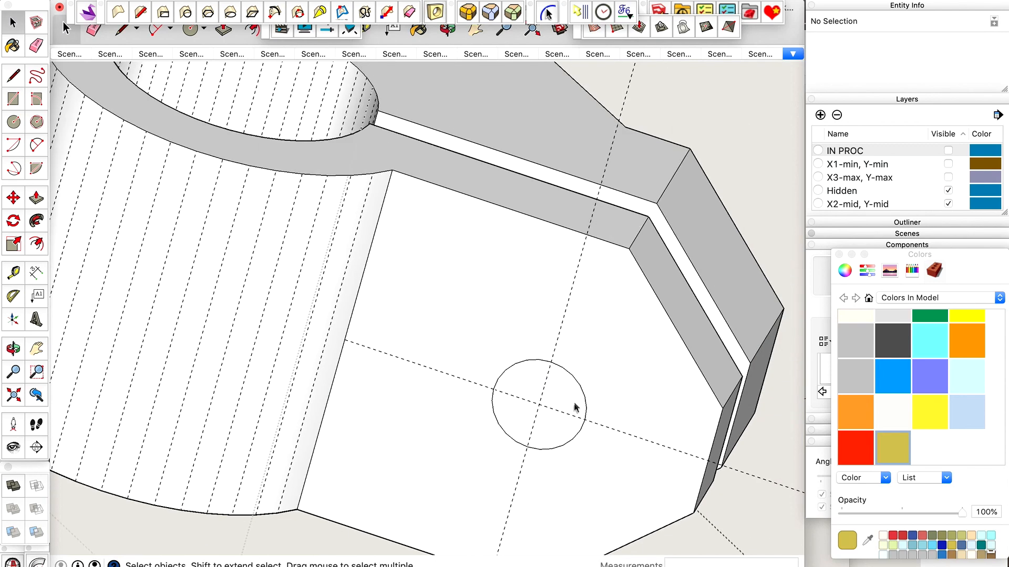
{"action": "left_click", "coordinate": [569, 393]}
{"action": "key", "text": "p"}
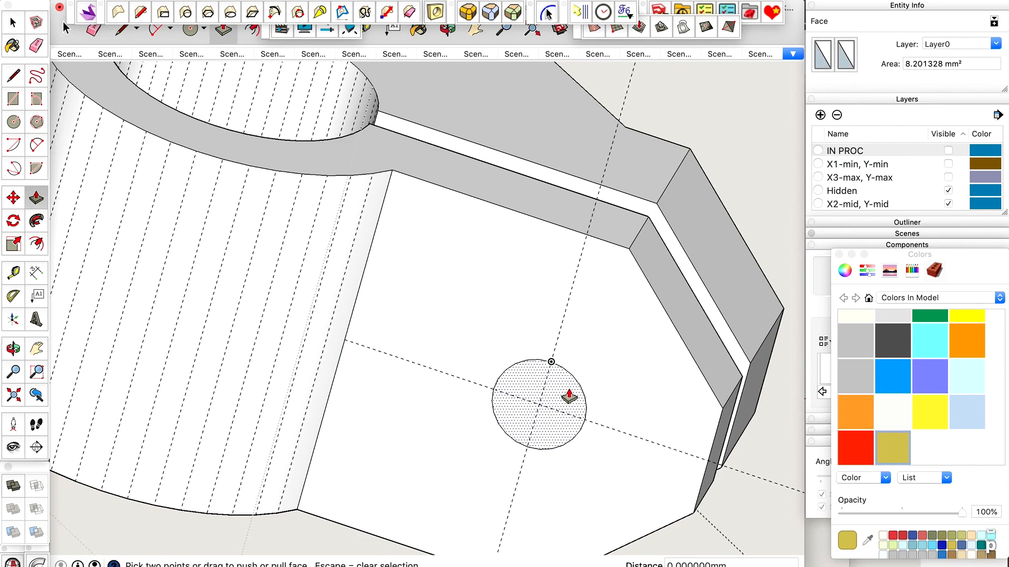
{"action": "left_click", "coordinate": [569, 394]}
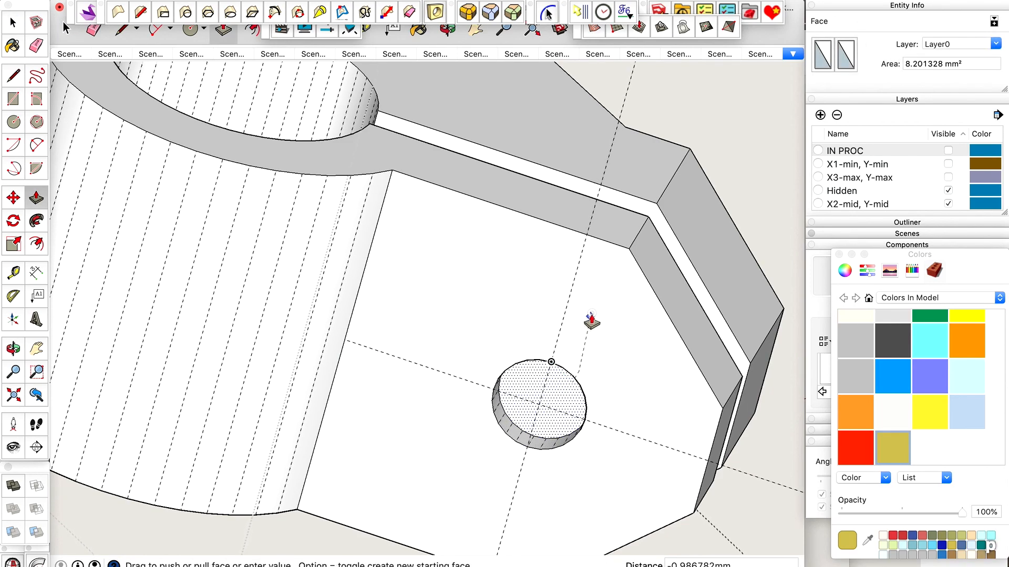
{"action": "left_click", "coordinate": [650, 223]}
{"action": "middle_click_drag", "start_coordinate": [650, 223], "coordinate": [305, 296]}
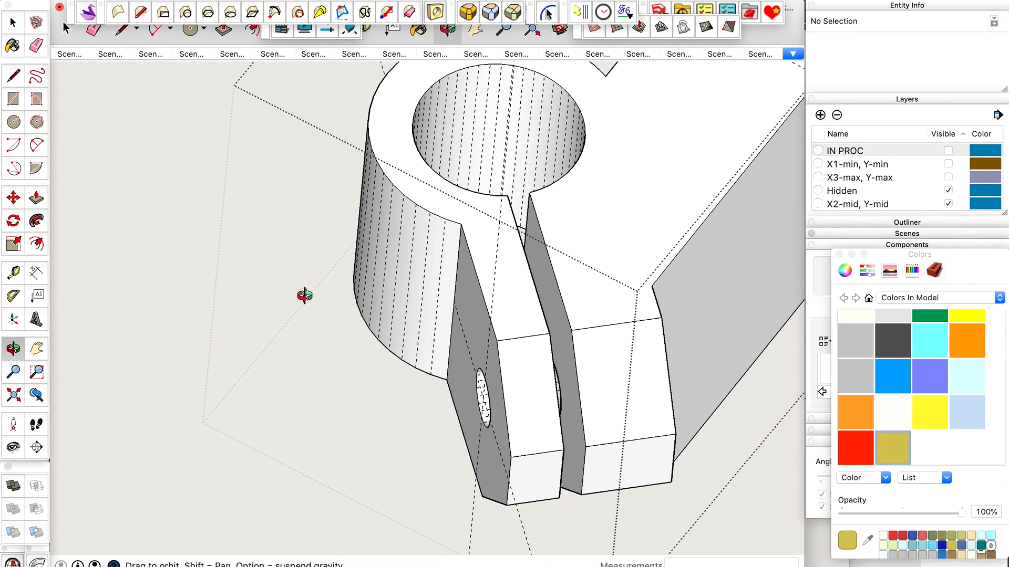
{"action": "key", "text": "super+z"}
Cut a hole through the thin outer jaw by pushing the circle in to the corner of its slot-side face.
{"action": "left_click_drag", "start_coordinate": [471, 358], "coordinate": [601, 361]}
{"action": "scroll", "coordinate": [574, 365], "scroll_direction": "up", "scroll_amount": 4}
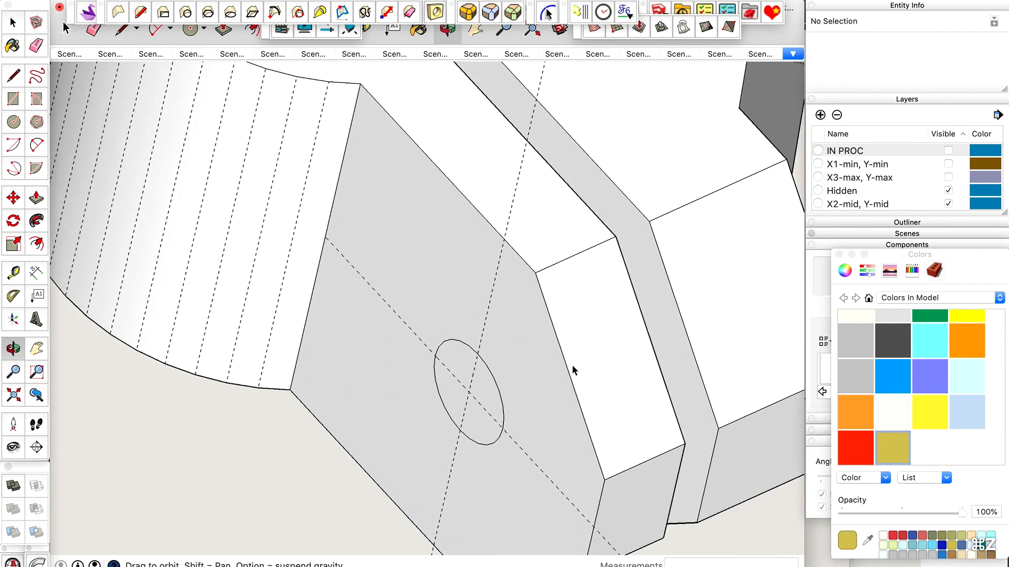
{"action": "key", "text": "space"}
{"action": "left_click", "coordinate": [487, 388]}
{"action": "key", "text": "p"}
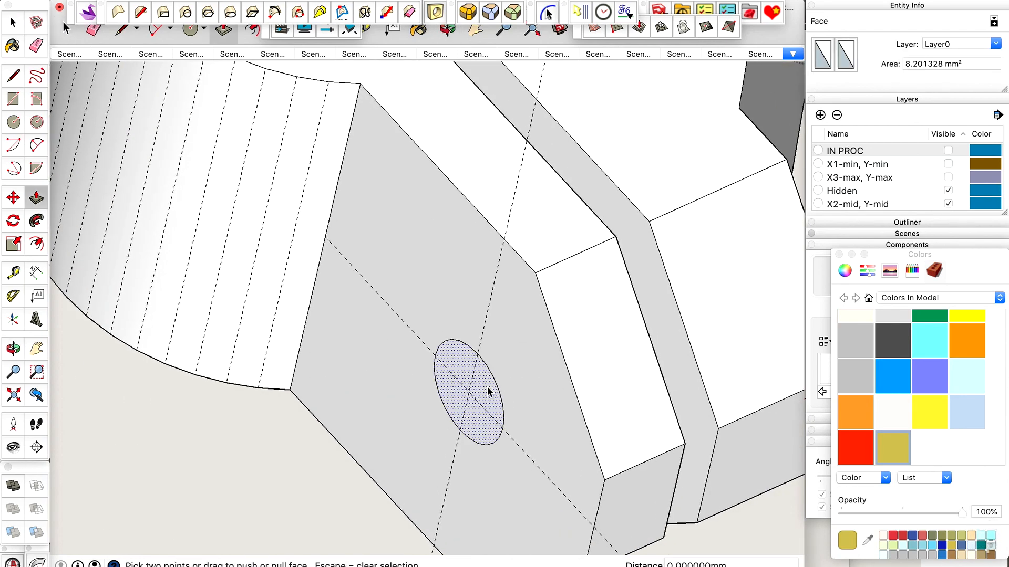
{"action": "left_click", "coordinate": [487, 392]}
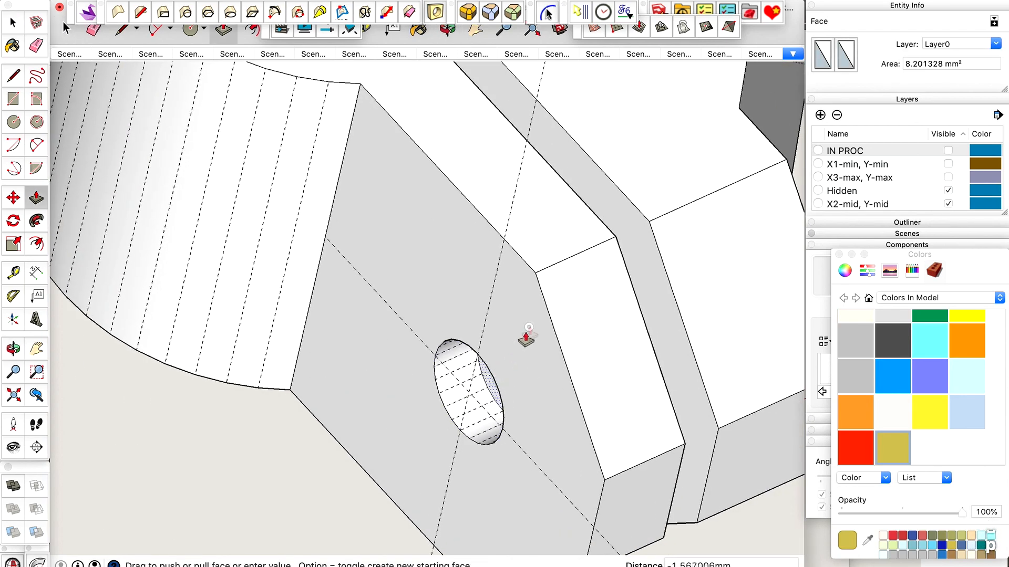
{"action": "left_click", "coordinate": [614, 243]}
Copy the hole's circular edge from the jaw's slot-side face to a free position beyond the outer jaw.
{"action": "key", "text": "o"}
{"action": "left_click_drag", "start_coordinate": [614, 243], "coordinate": [504, 390]}
{"action": "key", "text": "space"}
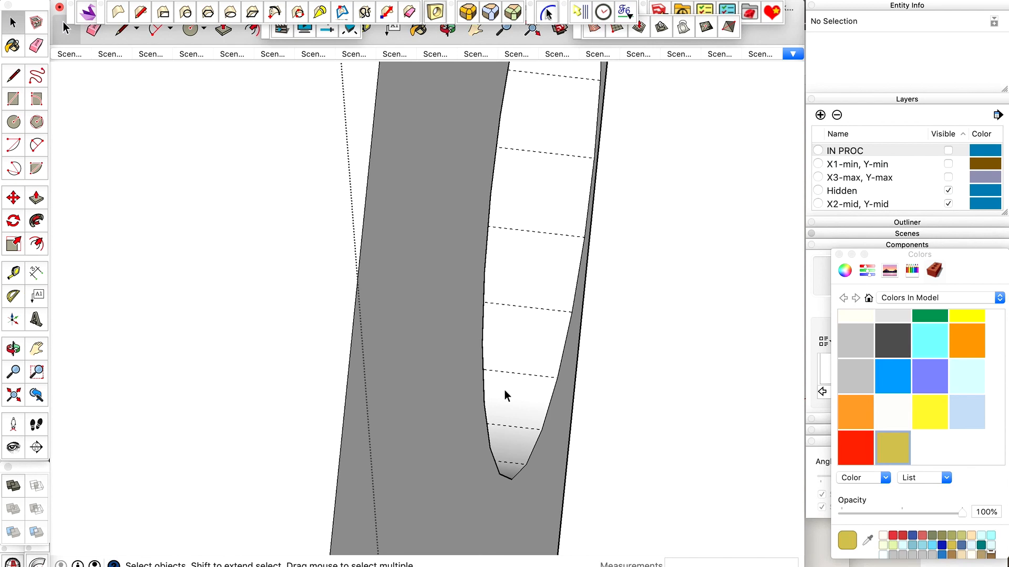
{"action": "left_click", "coordinate": [484, 387]}
{"action": "scroll", "coordinate": [484, 388], "scroll_direction": "down", "scroll_amount": 5}
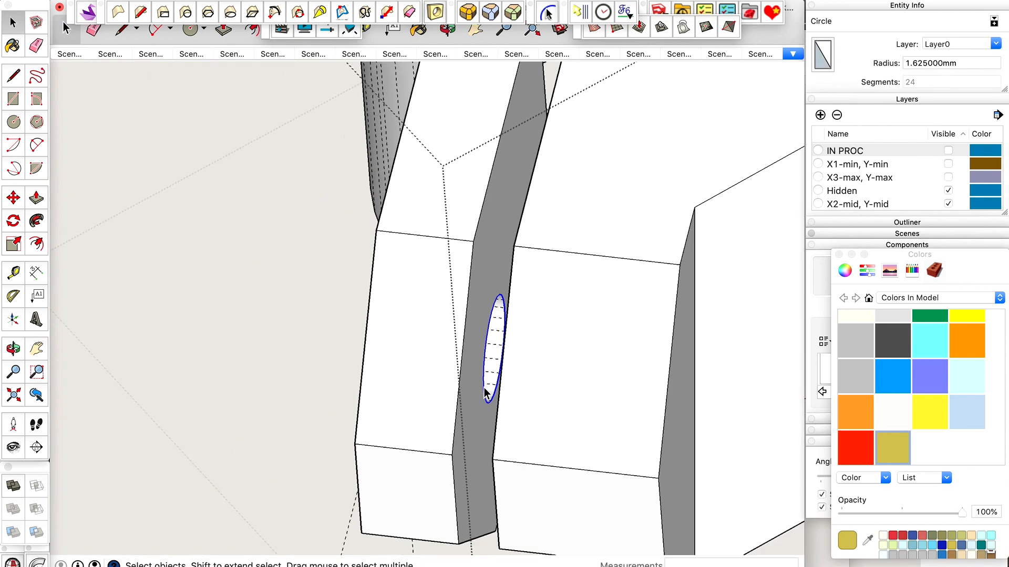
{"action": "key", "text": "m"}
{"action": "scroll", "coordinate": [484, 388], "scroll_direction": "down", "scroll_amount": 2}
{"action": "left_click", "coordinate": [483, 388]}
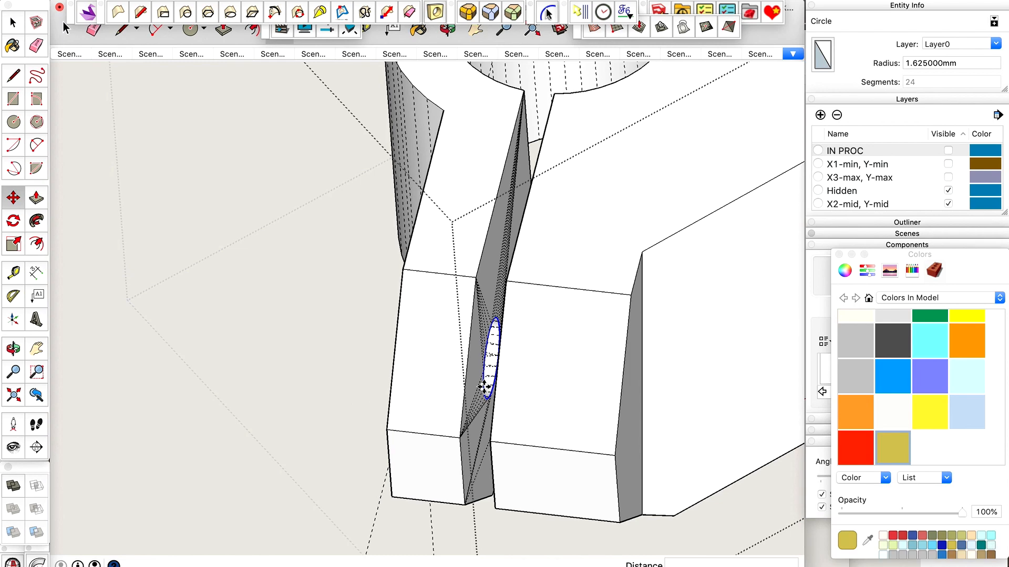
{"action": "key", "text": "alt"}
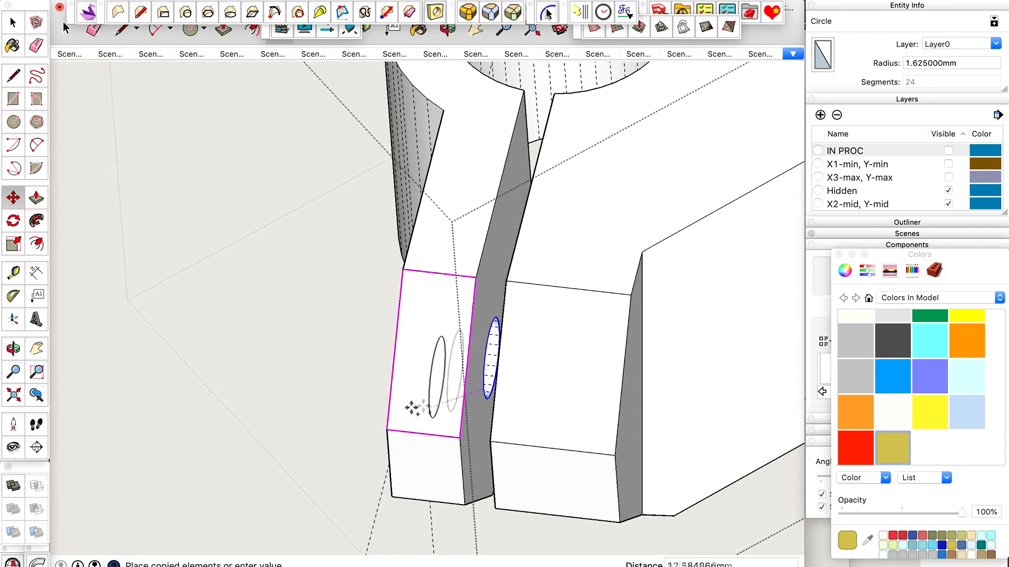
{"action": "scroll", "coordinate": [415, 404], "scroll_direction": "down", "scroll_amount": 4}
{"action": "left_click", "coordinate": [349, 389]}
Create a guide line parallel to the outer jaw's short top edge, running through the copied circle.
{"action": "key", "text": "o"}
{"action": "left_click_drag", "start_coordinate": [346, 389], "coordinate": [247, 372]}
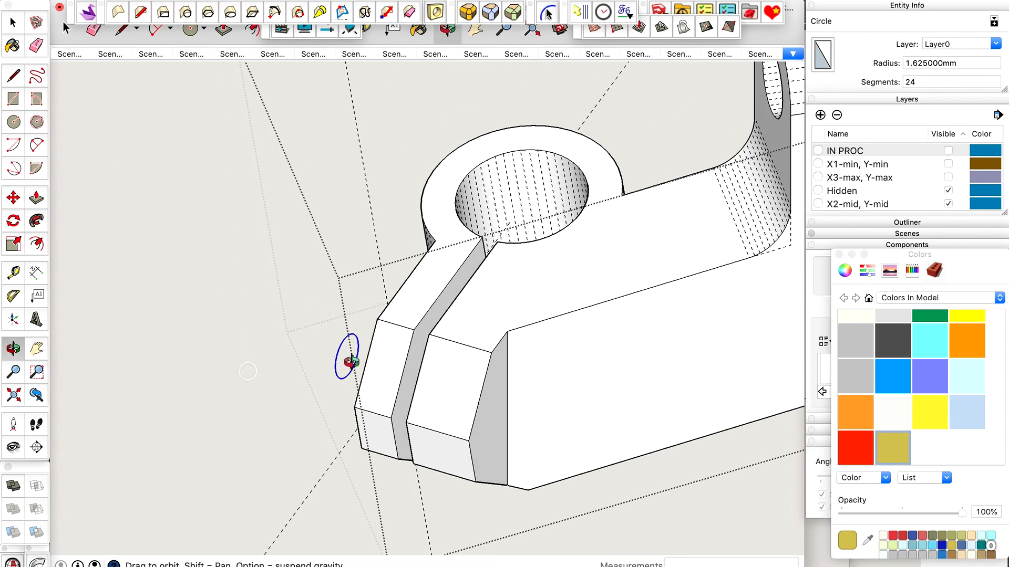
{"action": "scroll", "coordinate": [349, 357], "scroll_direction": "up", "scroll_amount": 3}
{"action": "key", "text": "space"}
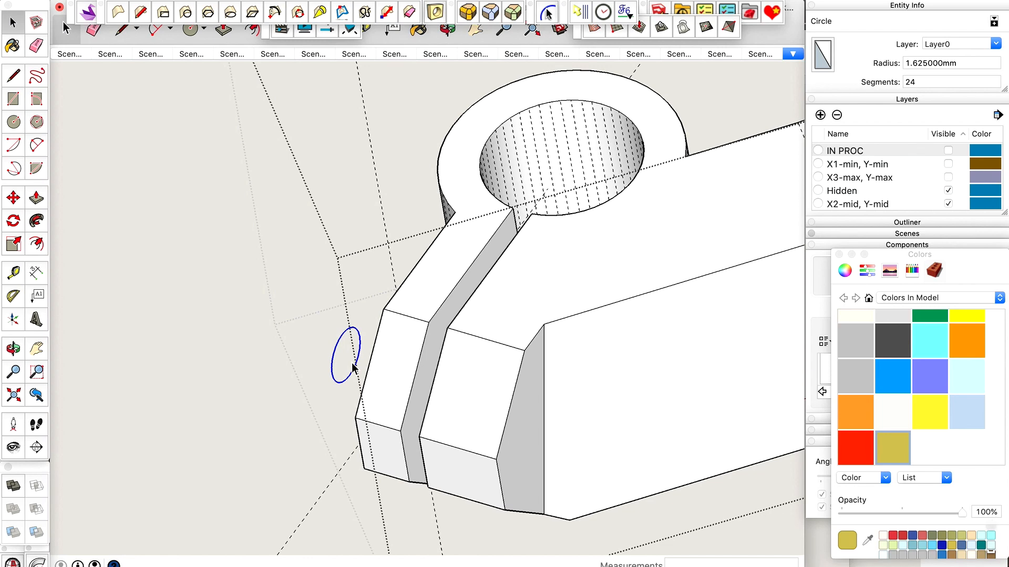
{"action": "key", "text": "t"}
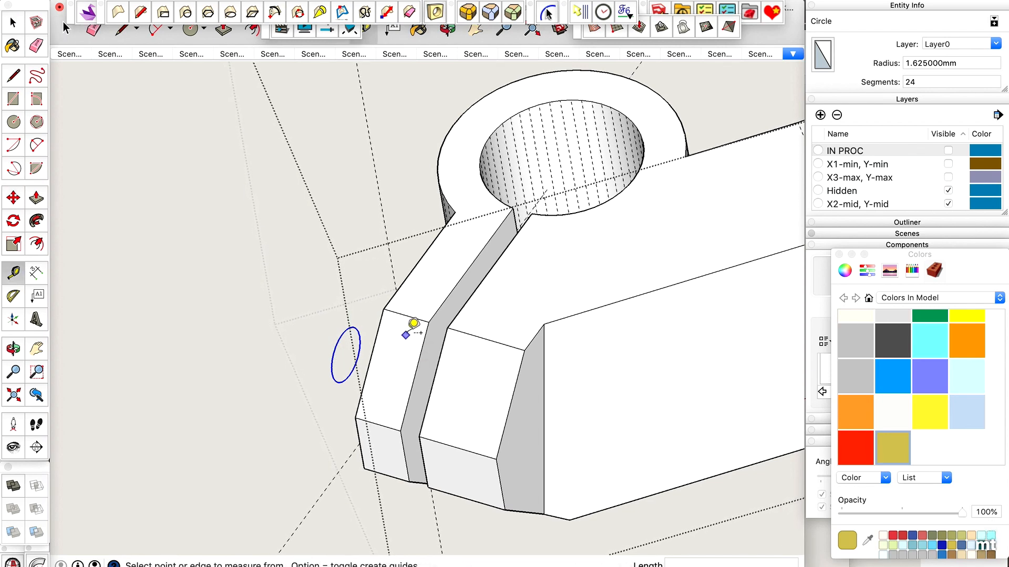
{"action": "left_click", "coordinate": [421, 313]}
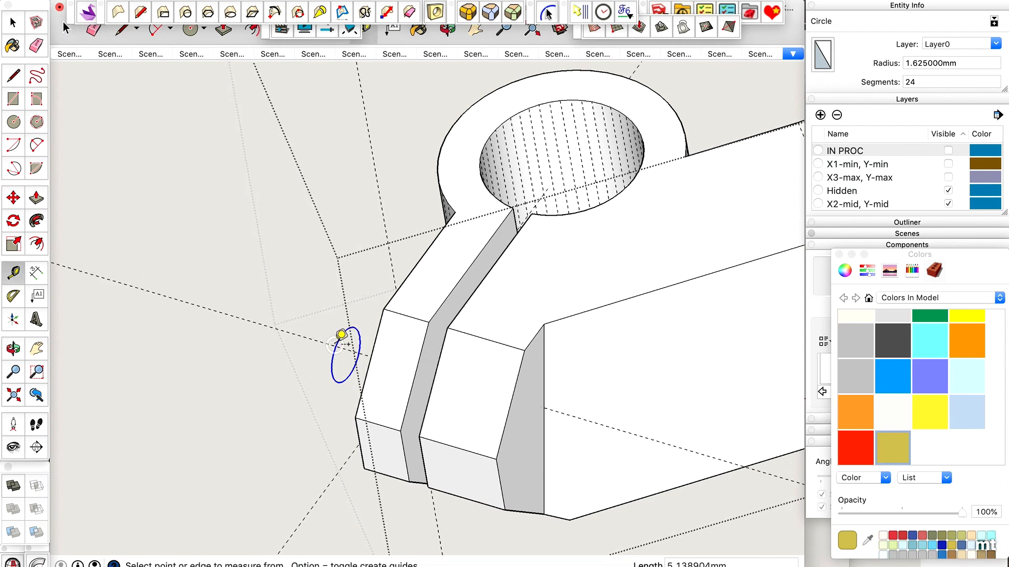
{"action": "left_click", "coordinate": [337, 347]}
Try to move the copied circle along the guide onto the main body's far side face, and undo it.
{"action": "key", "text": "m"}
{"action": "left_click", "coordinate": [337, 347]}
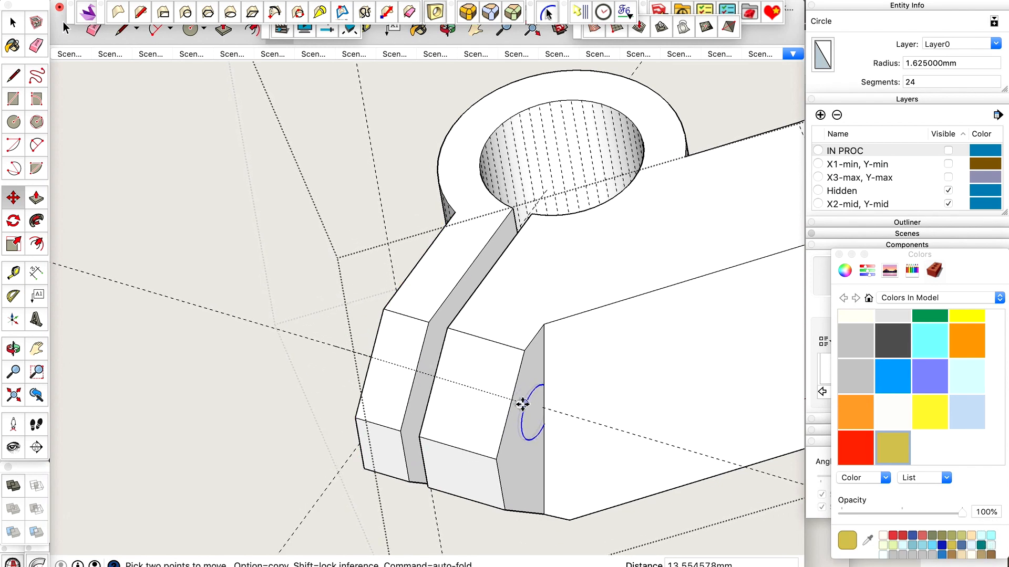
{"action": "scroll", "coordinate": [541, 406], "scroll_direction": "up", "scroll_amount": 10}
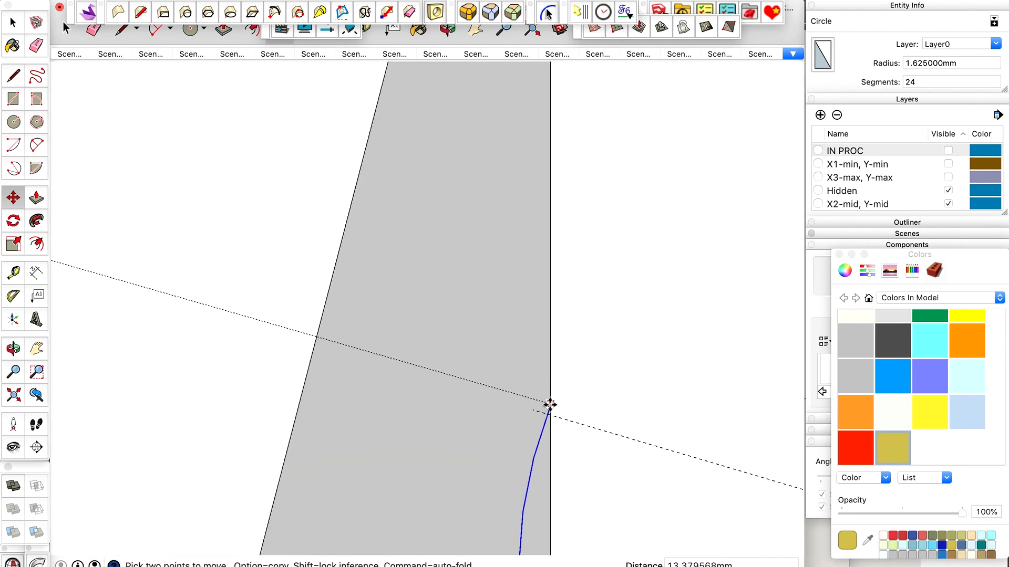
{"action": "left_click", "coordinate": [534, 411]}
{"action": "scroll", "coordinate": [479, 360], "scroll_direction": "down", "scroll_amount": 10}
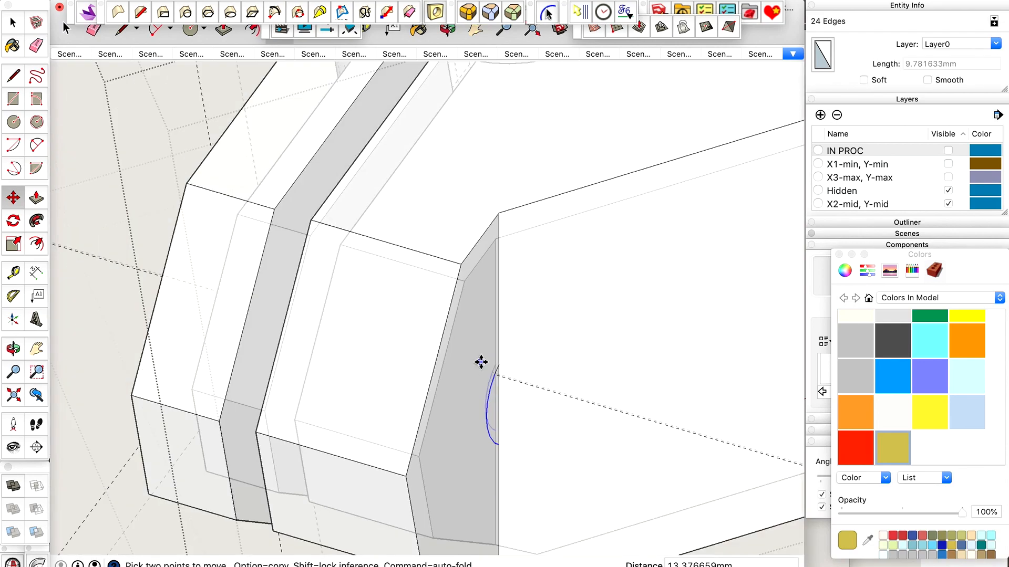
{"action": "key", "text": "space"}
{"action": "key", "text": "o"}
{"action": "left_click_drag", "start_coordinate": [481, 364], "coordinate": [317, 369]}
{"action": "scroll", "coordinate": [345, 302], "scroll_direction": "down", "scroll_amount": 5}
{"action": "scroll", "coordinate": [440, 352], "scroll_direction": "up", "scroll_amount": 5}
{"action": "mouse_move", "coordinate": [446, 351]}
{"action": "left_mouse_down"}
{"action": "mouse_move", "coordinate": [509, 378]}
{"action": "mouse_move", "coordinate": [504, 372]}
{"action": "mouse_move", "coordinate": [491, 393]}
{"action": "mouse_move", "coordinate": [505, 363]}
{"action": "mouse_move", "coordinate": [541, 362]}
{"action": "mouse_move", "coordinate": [524, 379]}
{"action": "mouse_move", "coordinate": [456, 363]}
{"action": "left_mouse_up"}
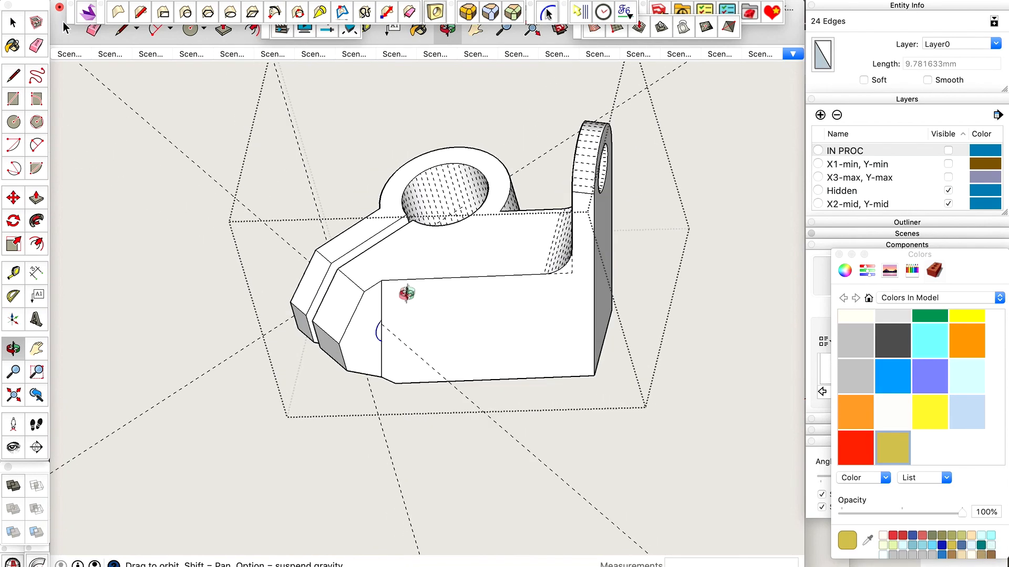
{"action": "mouse_move", "coordinate": [386, 322]}
{"action": "left_mouse_down"}
{"action": "mouse_move", "coordinate": [443, 315]}
{"action": "mouse_move", "coordinate": [380, 342]}
{"action": "left_mouse_up"}
{"action": "scroll", "coordinate": [389, 336], "scroll_direction": "up", "scroll_amount": 3}
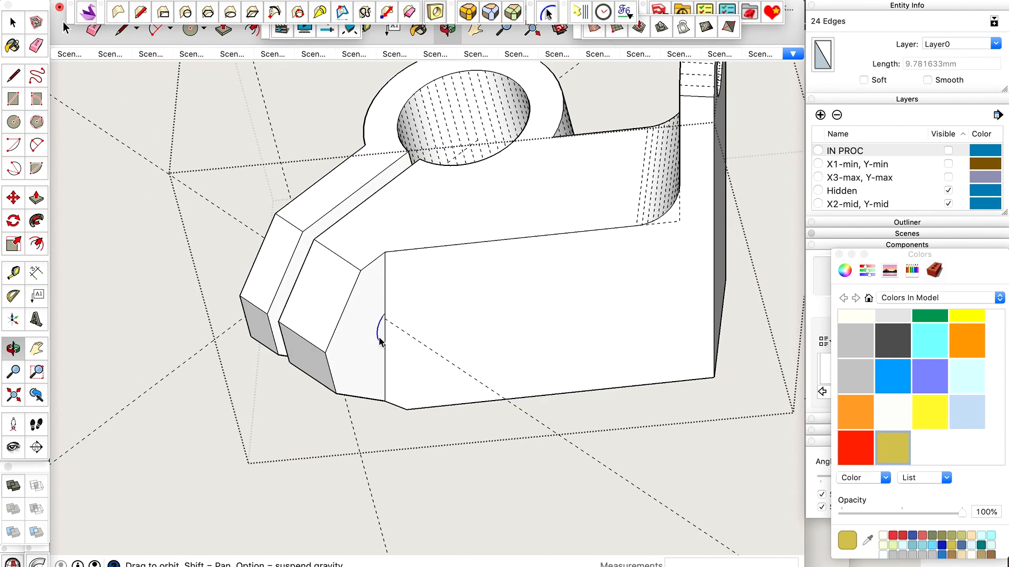
{"action": "key", "text": "super+z"}
{"action": "key", "text": "o"}
{"action": "left_click_drag", "start_coordinate": [379, 330], "coordinate": [605, 333]}
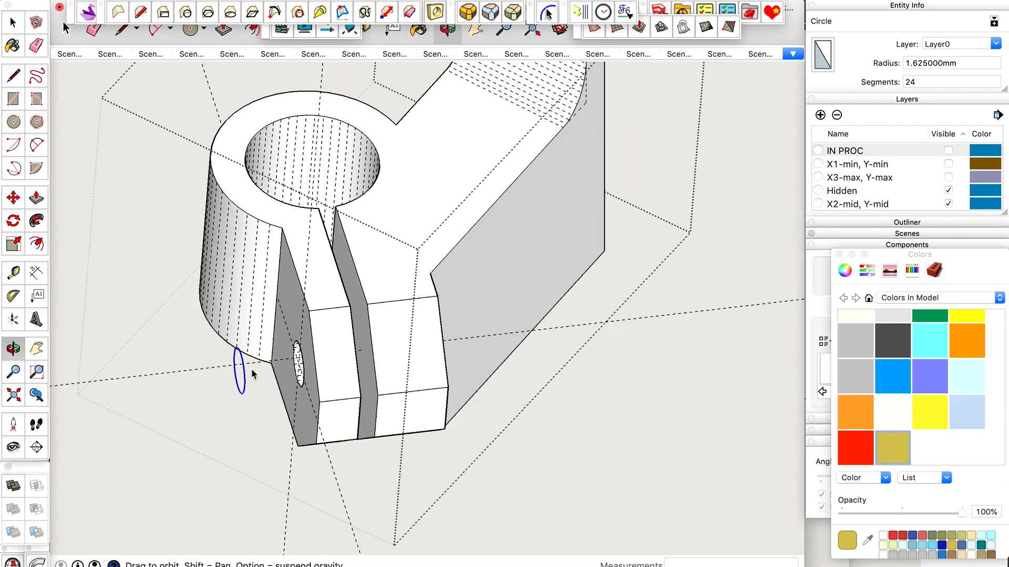
{"action": "scroll", "coordinate": [362, 310], "scroll_direction": "up", "scroll_amount": 3}
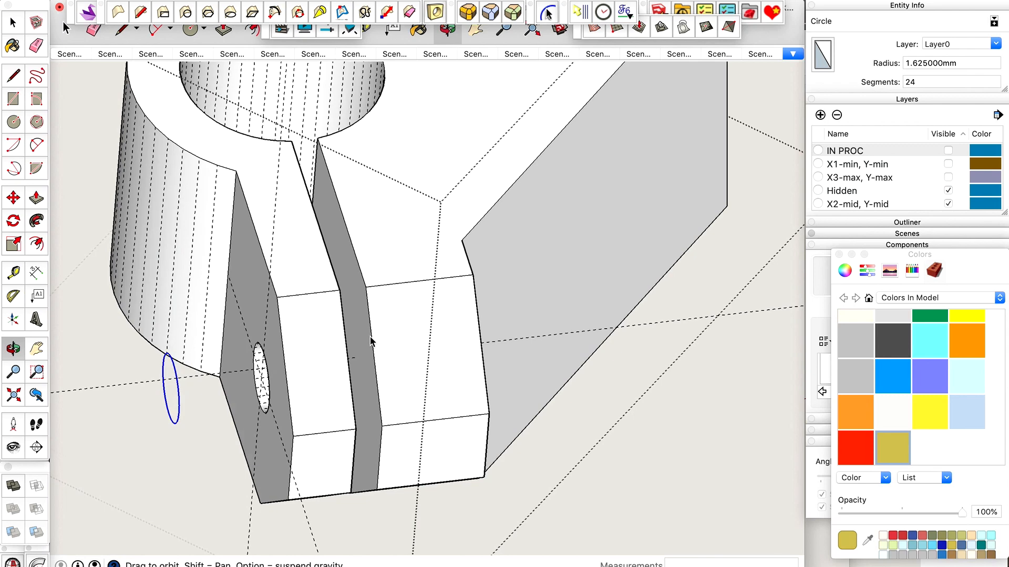
{"action": "scroll", "coordinate": [175, 412], "scroll_direction": "up", "scroll_amount": 4}
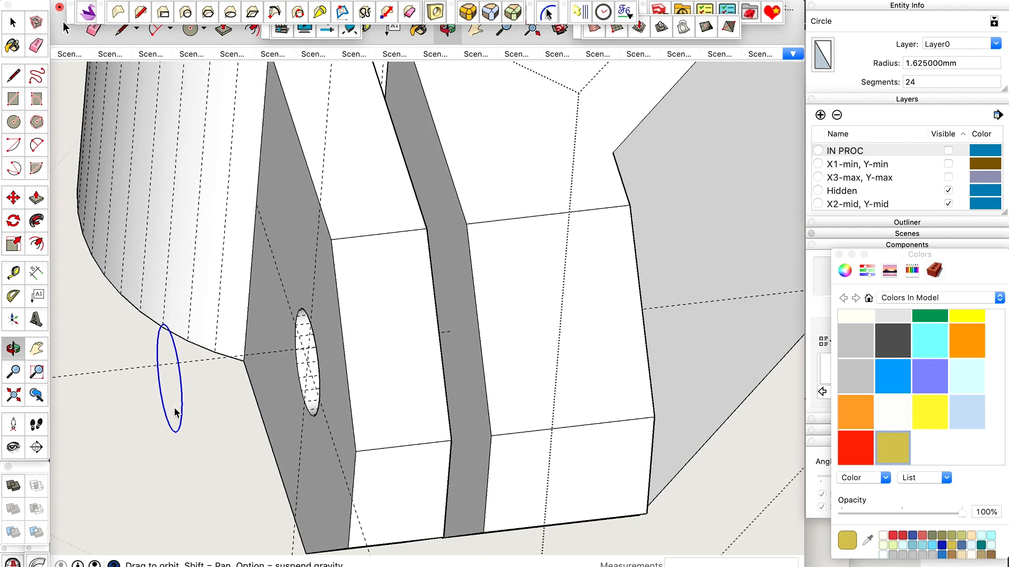
{"action": "key", "text": "m"}
{"action": "left_click", "coordinate": [180, 389]}
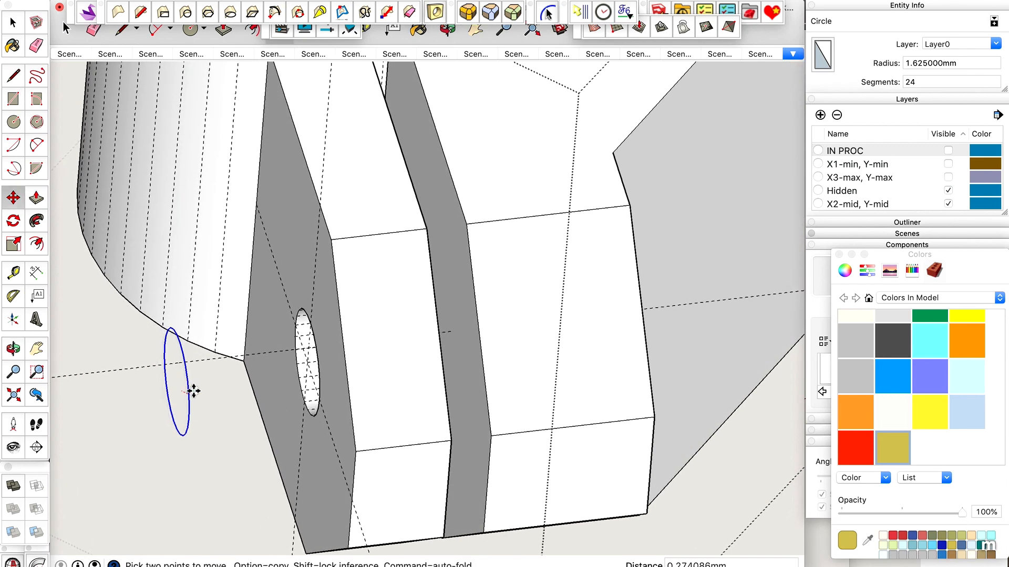
{"action": "left_click", "coordinate": [333, 366]}
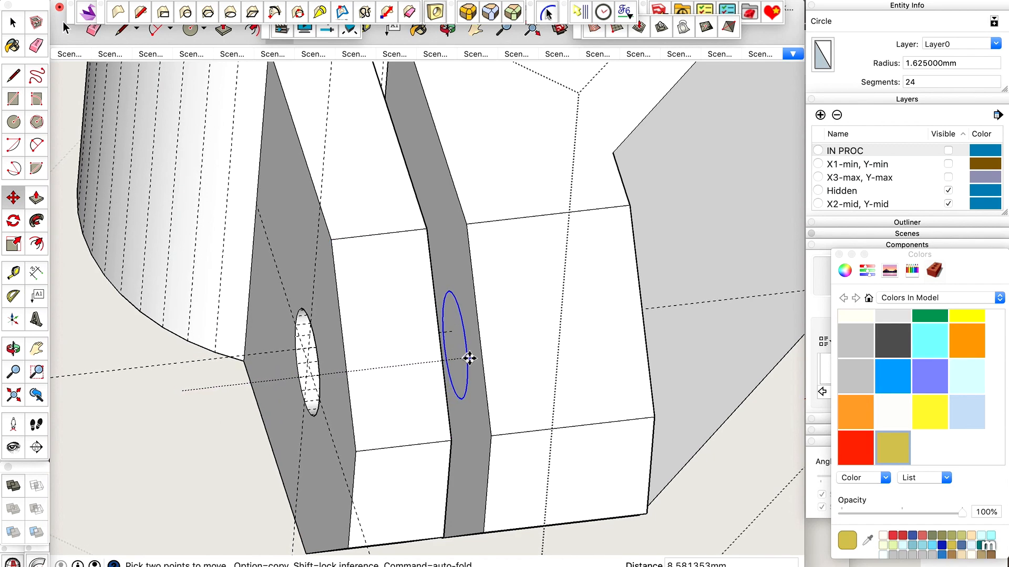
{"action": "key", "text": "space"}
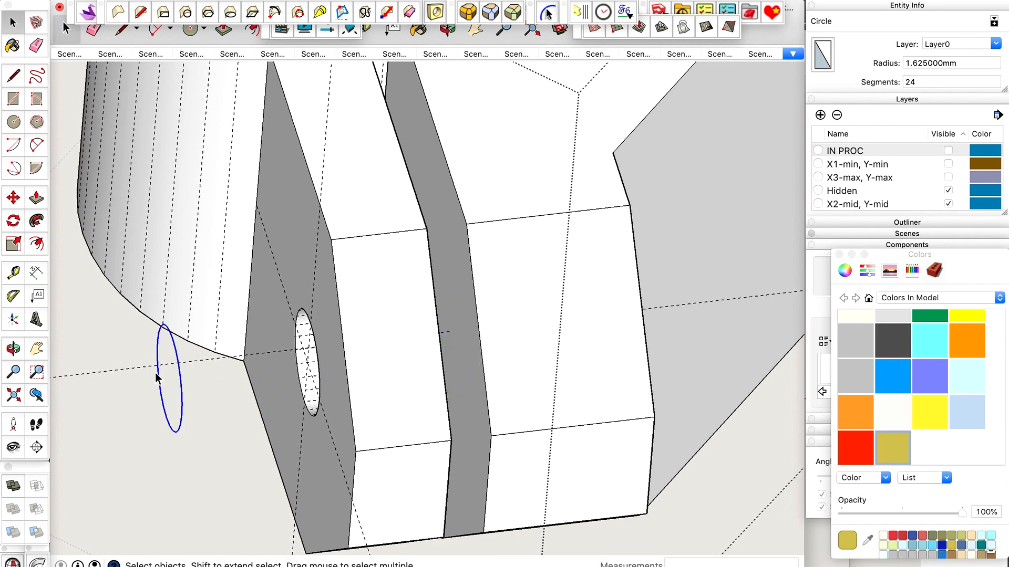
Move the copied circle along the guide line onto the slot-side face of the main body's jaw.
{"action": "scroll", "coordinate": [245, 329], "scroll_direction": "up", "scroll_amount": 3}
{"action": "scroll", "coordinate": [269, 321], "scroll_direction": "down", "scroll_amount": 2}
{"action": "key", "text": "m"}
{"action": "left_click", "coordinate": [279, 319]}
{"action": "scroll", "coordinate": [277, 318], "scroll_direction": "down", "scroll_amount": 5}
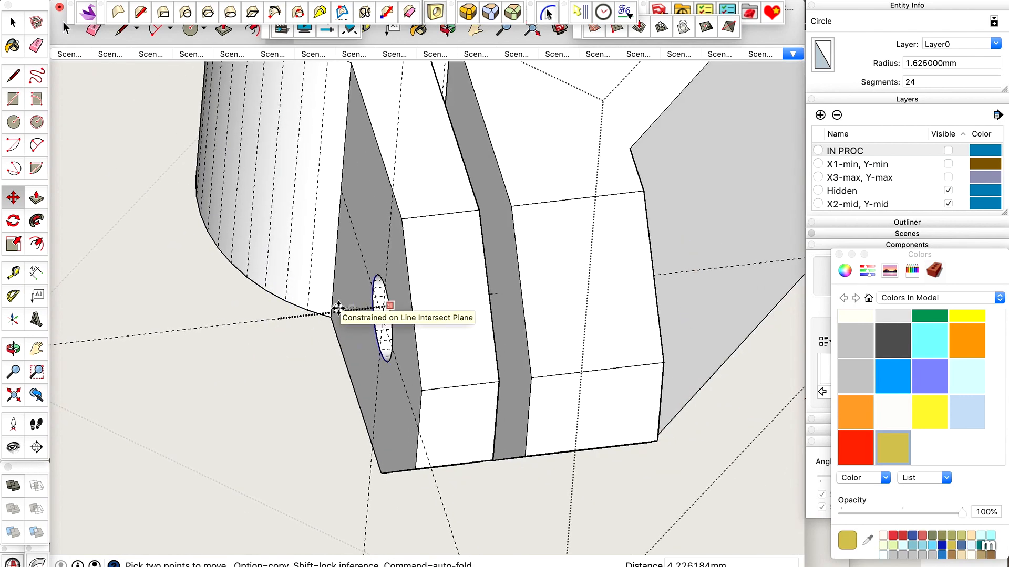
{"action": "left_click", "coordinate": [514, 206]}
{"action": "scroll", "coordinate": [516, 206], "scroll_direction": "up", "scroll_amount": 4}
{"action": "key", "text": "space"}
{"action": "scroll", "coordinate": [493, 334], "scroll_direction": "up", "scroll_amount": 2}
{"action": "scroll", "coordinate": [493, 335], "scroll_direction": "down", "scroll_amount": 5}
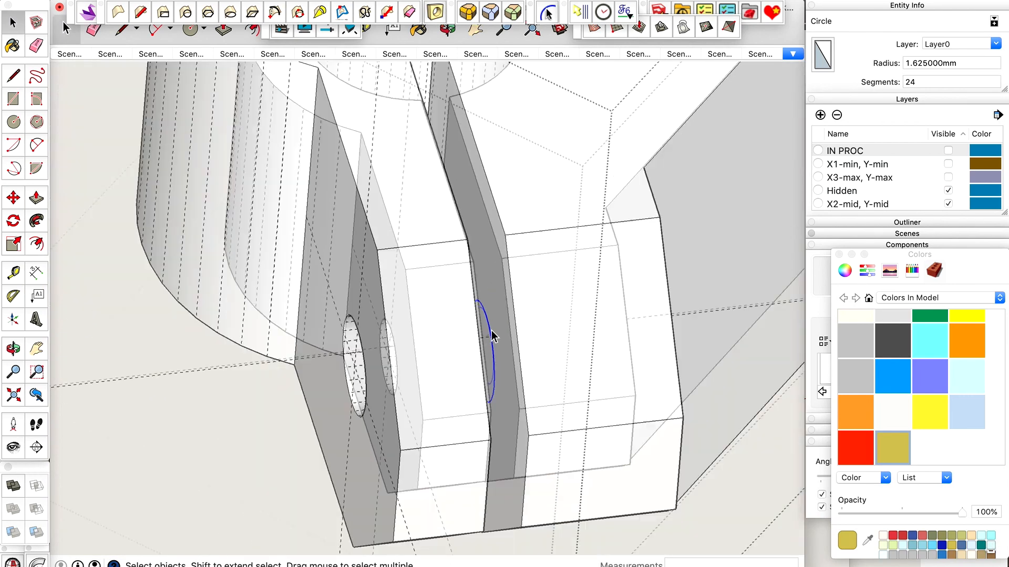
Measure the top edge across the main body's jaw, from the slot corner to the outer corner.
{"action": "scroll", "coordinate": [492, 335], "scroll_direction": "down", "scroll_amount": 2}
{"action": "key", "text": "t"}
{"action": "left_click", "coordinate": [500, 264]}
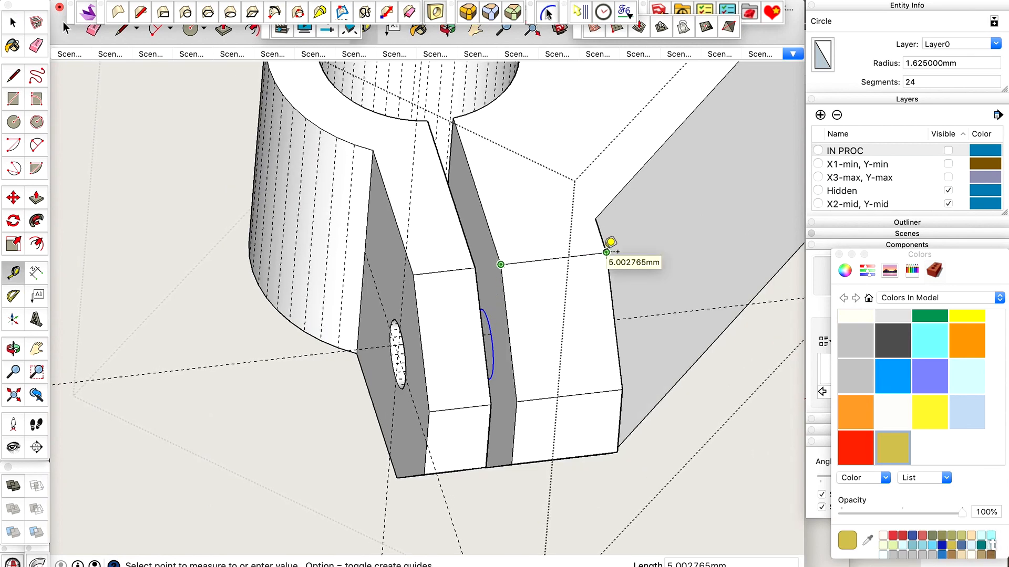
{"action": "key", "text": "space"}
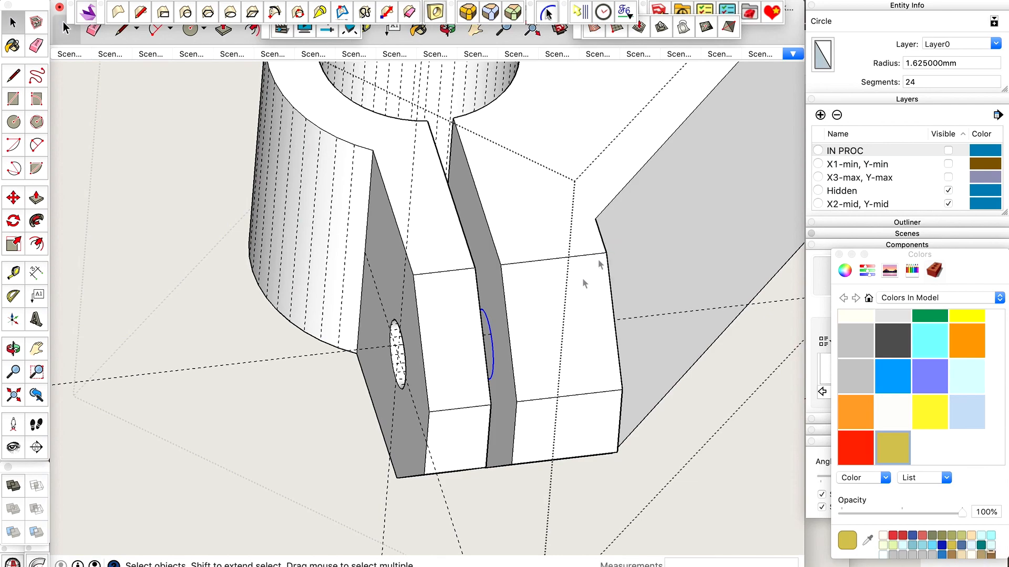
Push the circle on the slot wall through the main body's jaw until a cylinder protrudes beyond its far side.
{"action": "scroll", "coordinate": [527, 343], "scroll_direction": "up", "scroll_amount": 2}
{"action": "key", "text": "p"}
{"action": "left_click_drag", "start_coordinate": [479, 353], "coordinate": [396, 274]}
{"action": "key", "text": "o"}
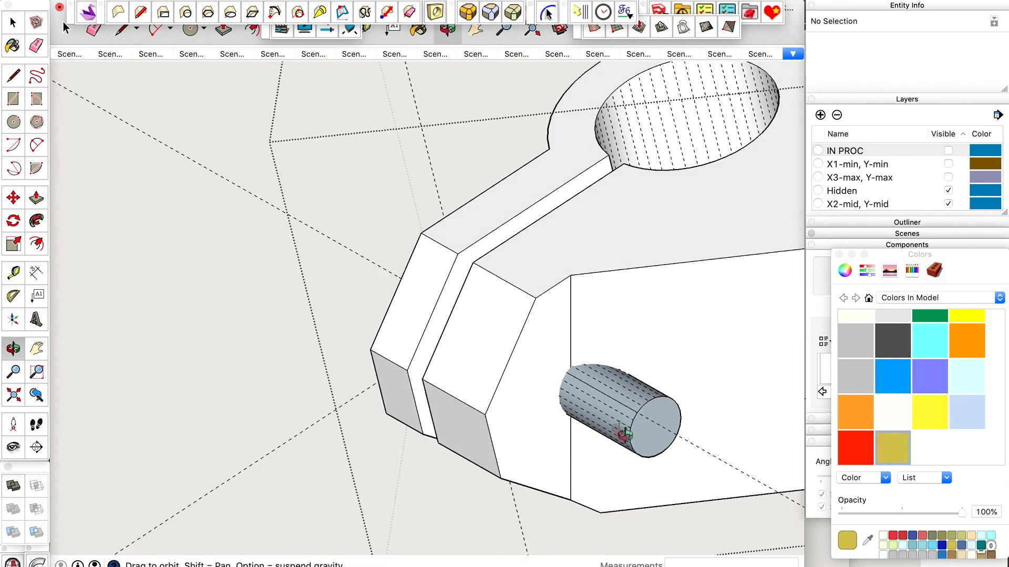
Intersect the protruding cylinder's surface with the jaw's two outer side faces, using only the selected faces.
{"action": "scroll", "coordinate": [624, 432], "scroll_direction": "up", "scroll_amount": 5}
{"action": "key", "text": "space"}
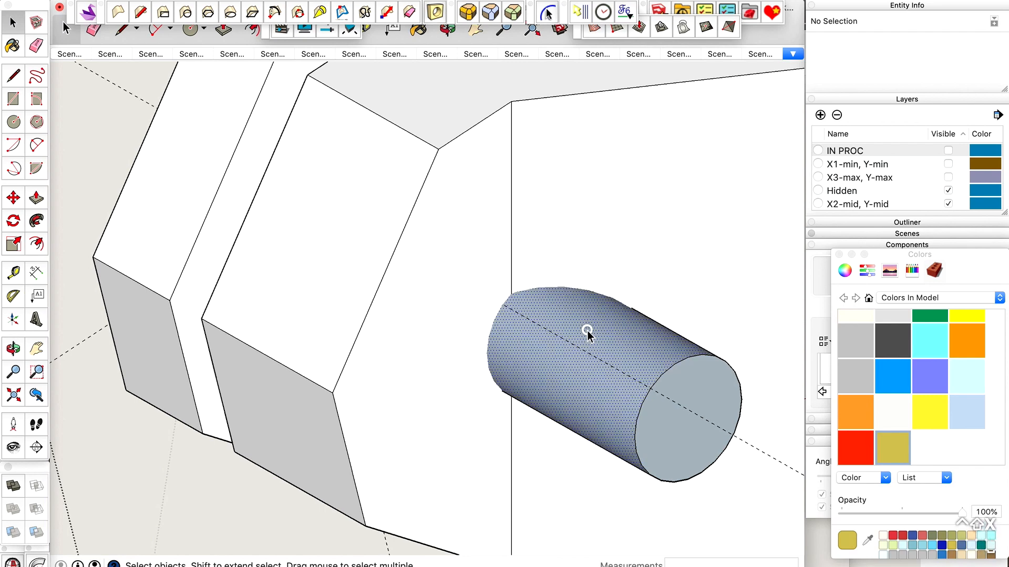
{"action": "left_click", "coordinate": [585, 331]}
{"action": "scroll", "coordinate": [505, 351], "scroll_direction": "down", "scroll_amount": 2}
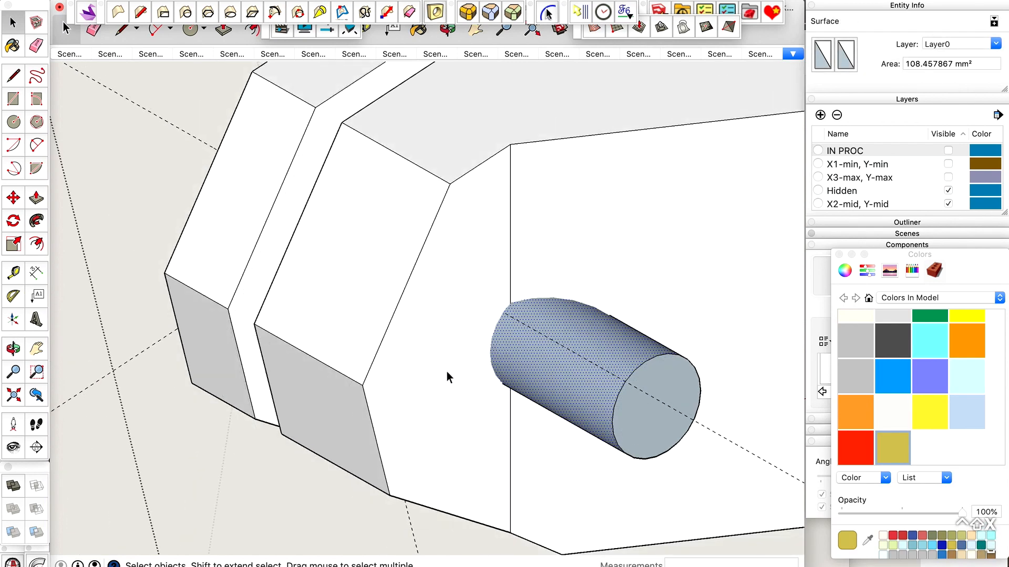
{"action": "scroll", "coordinate": [447, 372], "scroll_direction": "down", "scroll_amount": 2}
{"action": "left_click", "coordinate": [465, 336], "text": "shift"}
{"action": "left_click", "coordinate": [522, 305], "text": "shift"}
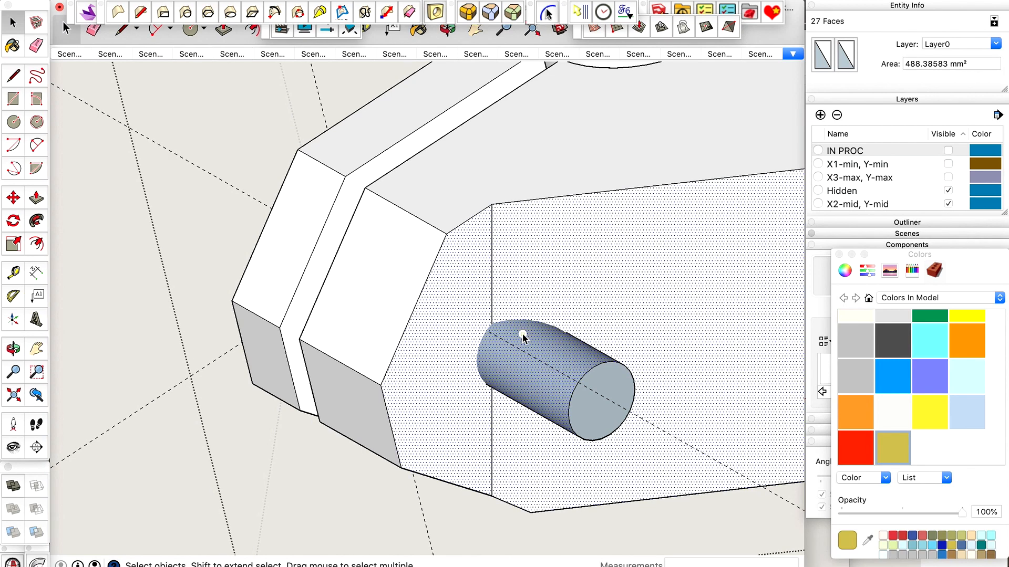
{"action": "right_click", "coordinate": [522, 332]}
{"action": "mouse_move", "coordinate": [549, 456]}
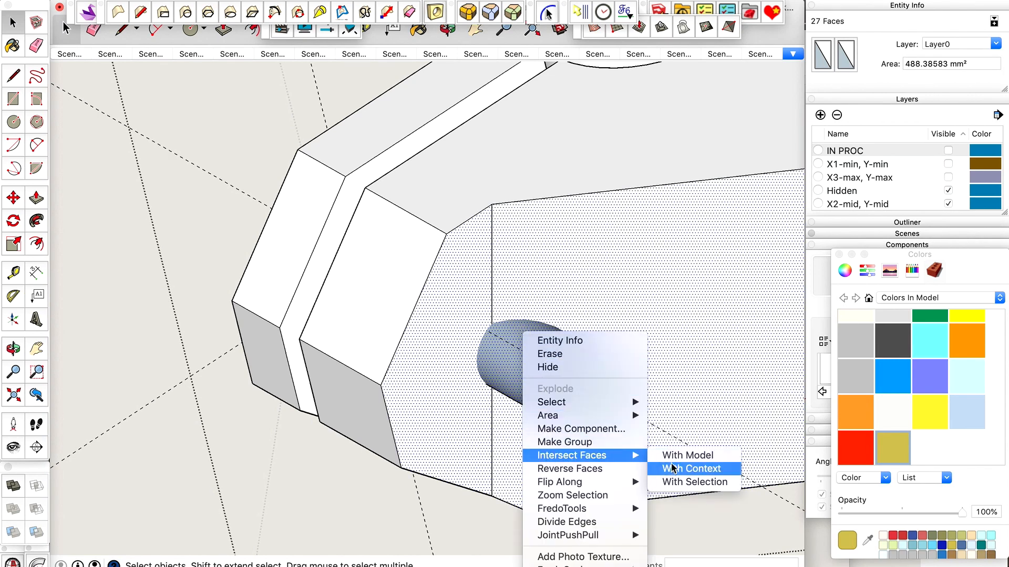
{"action": "left_click", "coordinate": [675, 483]}
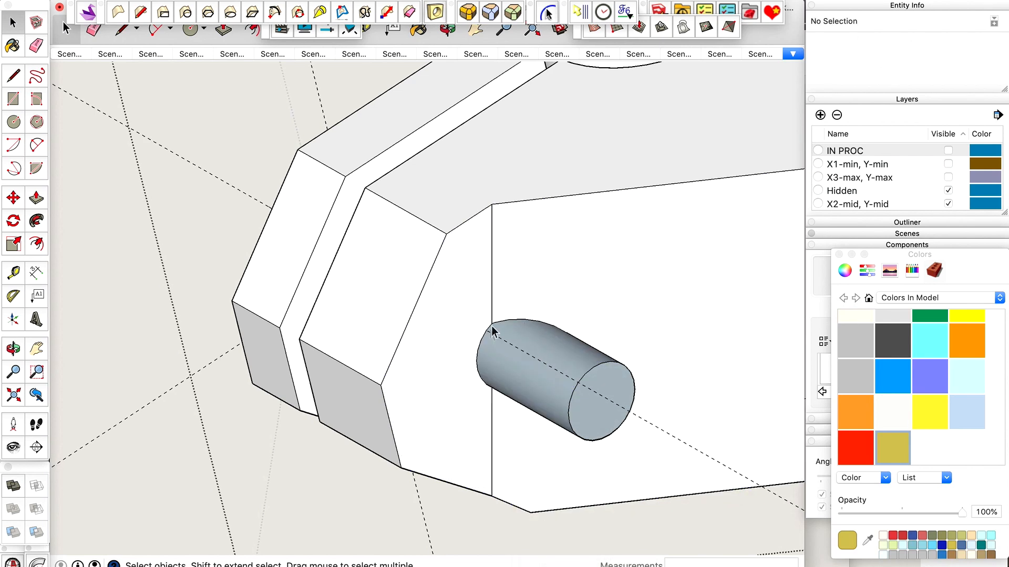
Delete the protruding part of the cylinder wall and its end disc beyond the jaw's outer side.
{"action": "left_click", "coordinate": [510, 379]}
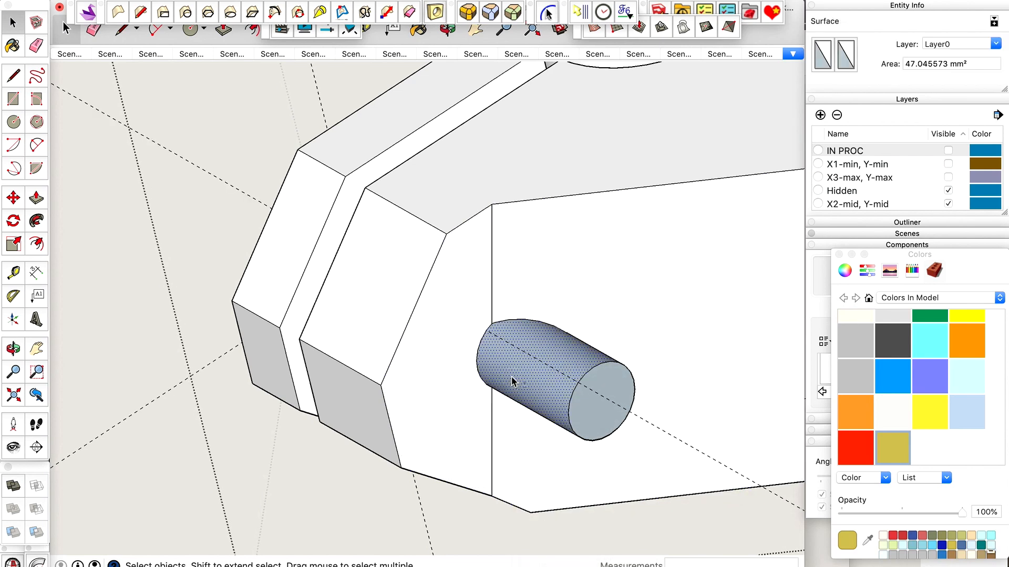
{"action": "key", "text": "Delete"}
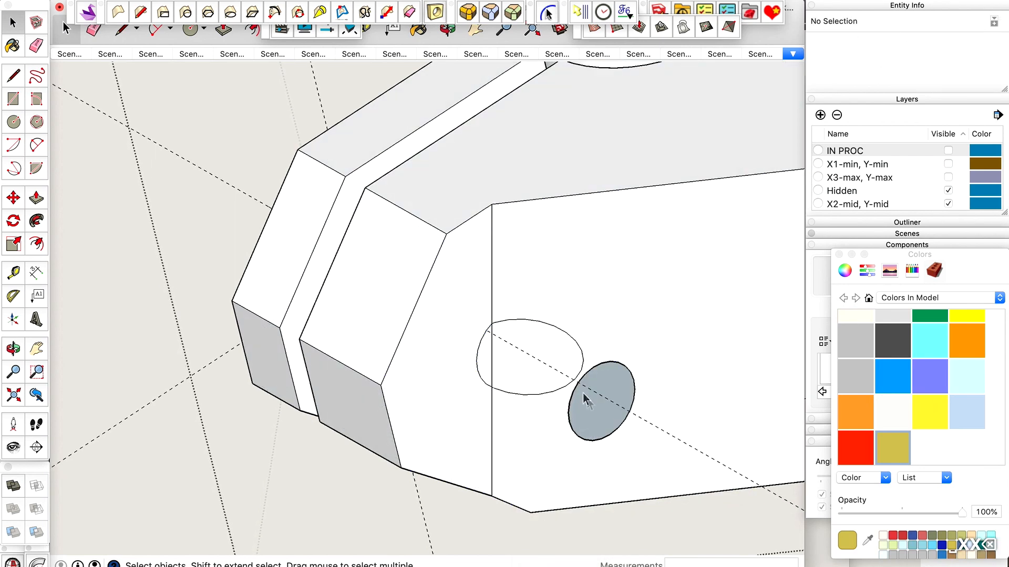
{"action": "double_click", "coordinate": [588, 408]}
{"action": "key", "text": "BackSpace"}
Delete the faces closing the hole on the jaw's outer side and erase the edge crossing the opening.
{"action": "left_click", "coordinate": [542, 339]}
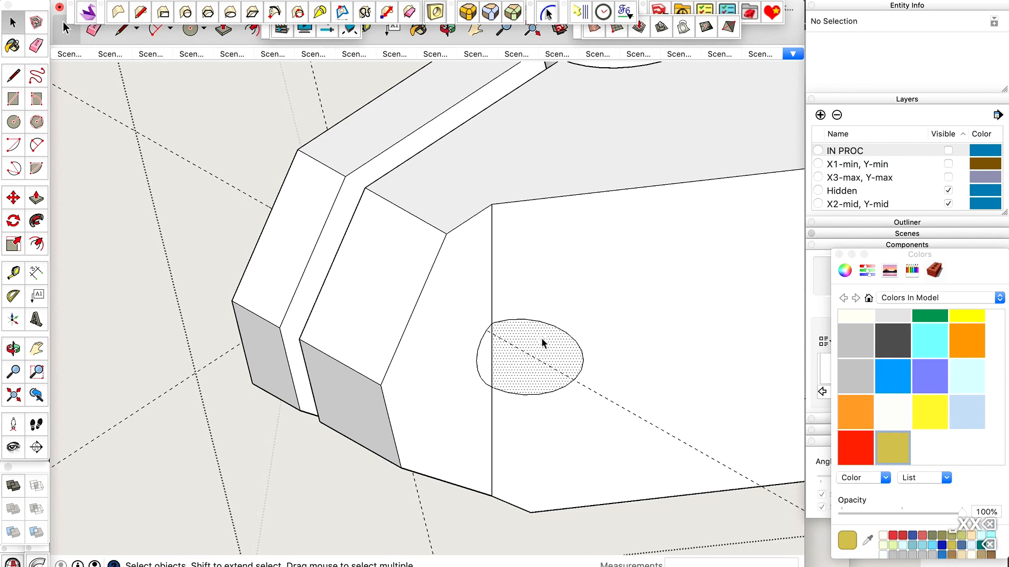
{"action": "key", "text": "BackSpace"}
{"action": "scroll", "coordinate": [541, 338], "scroll_direction": "up", "scroll_amount": 5}
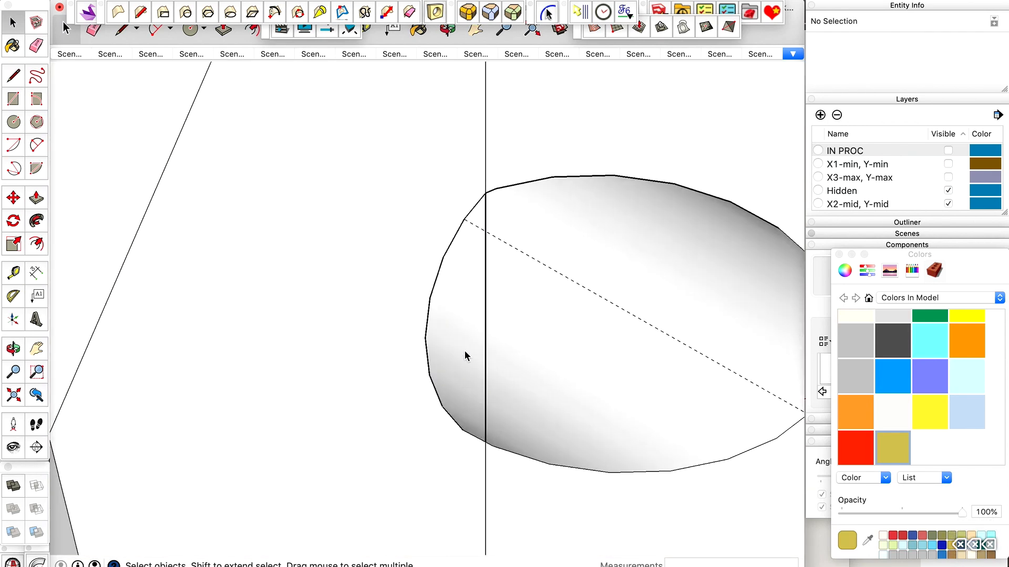
{"action": "key", "text": "e"}
{"action": "scroll", "coordinate": [494, 332], "scroll_direction": "down", "scroll_amount": 5}
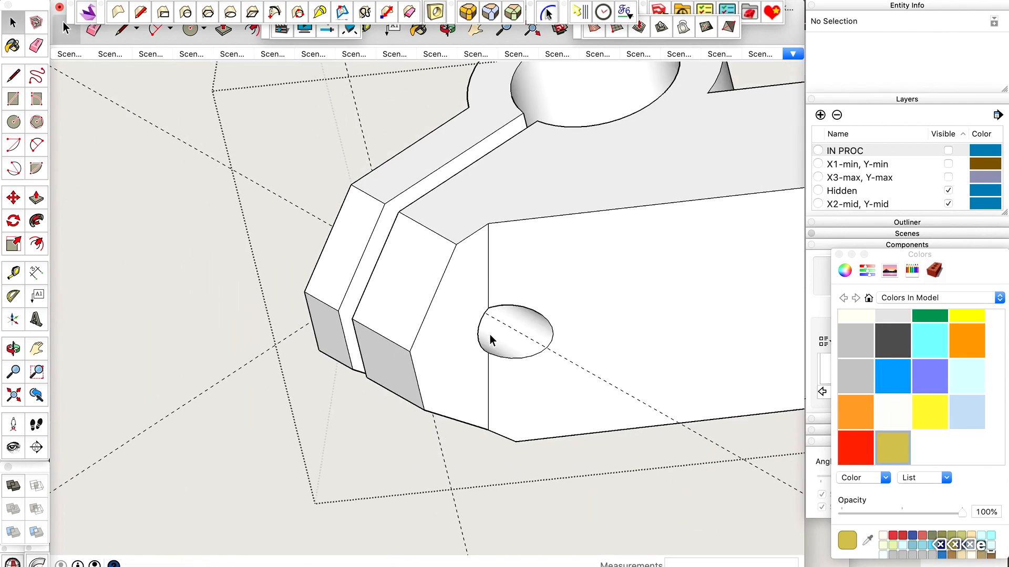
Check the screw hole through both clamp jaws and show the rest of the model again.
{"action": "key", "text": "o"}
{"action": "left_click_drag", "start_coordinate": [484, 333], "coordinate": [467, 380]}
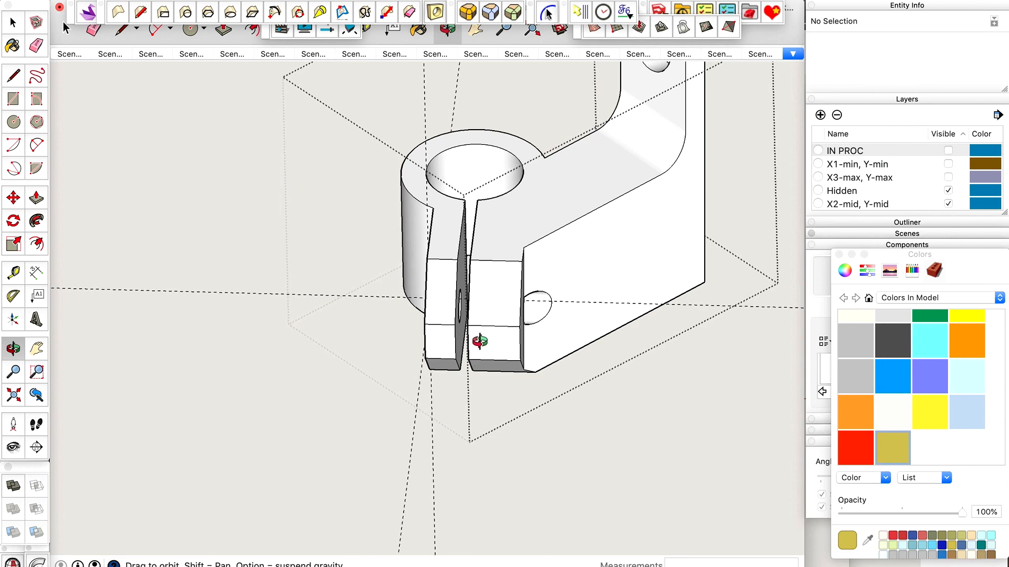
{"action": "left_click_drag", "start_coordinate": [479, 334], "coordinate": [468, 362]}
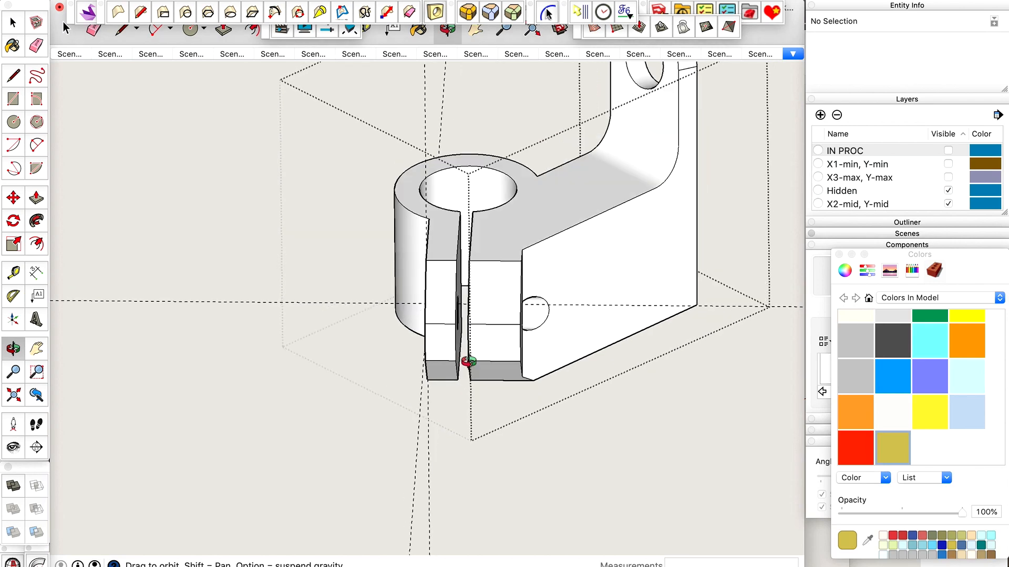
{"action": "scroll", "coordinate": [412, 450], "scroll_direction": "down", "scroll_amount": 5}
{"action": "left_click_drag", "start_coordinate": [412, 450], "coordinate": [670, 327]}
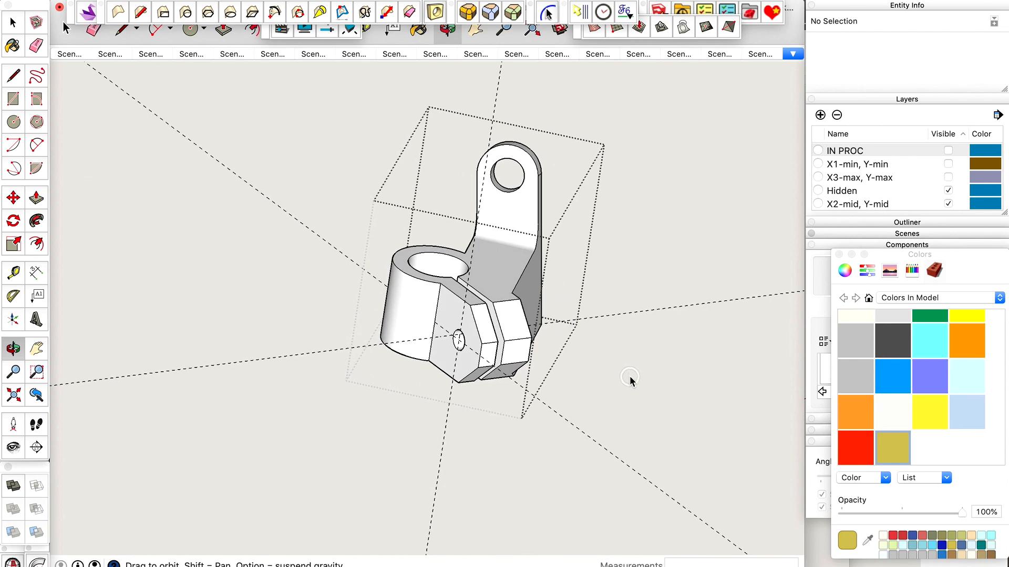
{"action": "key", "text": "ctrl+shift+super+g"}
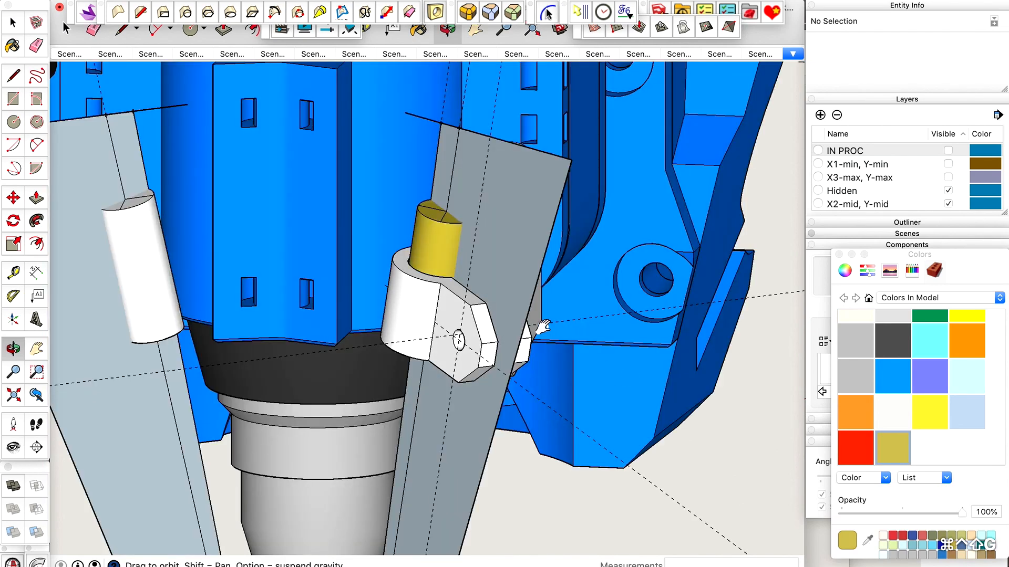
Examine how the bracket and its yellow laser sit beside the blue tool mount.
{"action": "scroll", "coordinate": [546, 294], "scroll_direction": "down", "scroll_amount": 10}
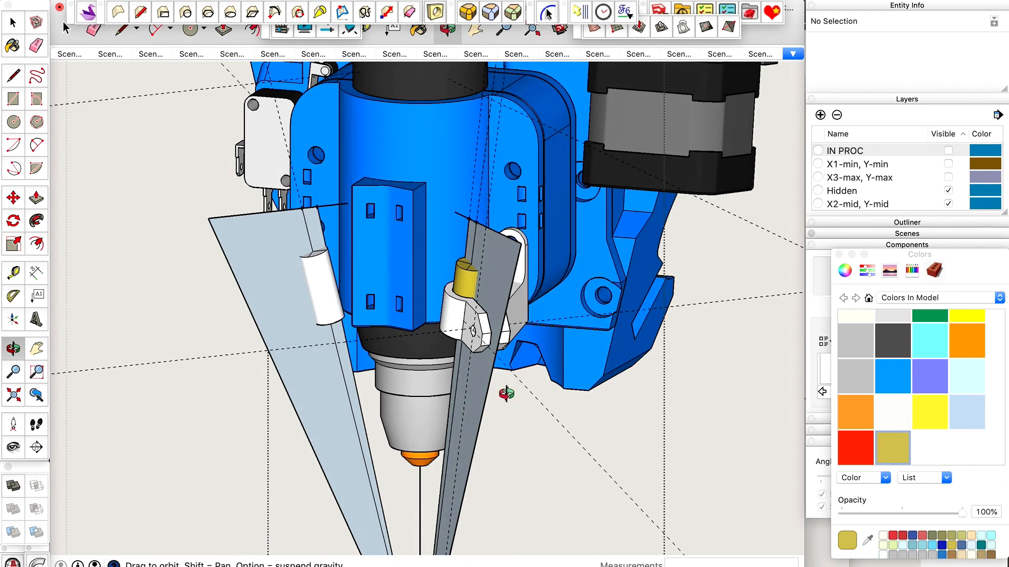
{"action": "scroll", "coordinate": [500, 430], "scroll_direction": "up", "scroll_amount": 5}
{"action": "left_click_drag", "start_coordinate": [499, 430], "coordinate": [514, 448]}
{"action": "scroll", "coordinate": [549, 374], "scroll_direction": "down", "scroll_amount": 5}
{"action": "scroll", "coordinate": [549, 374], "scroll_direction": "down", "scroll_amount": 4}
{"action": "scroll", "coordinate": [514, 448], "scroll_direction": "up", "scroll_amount": 5}
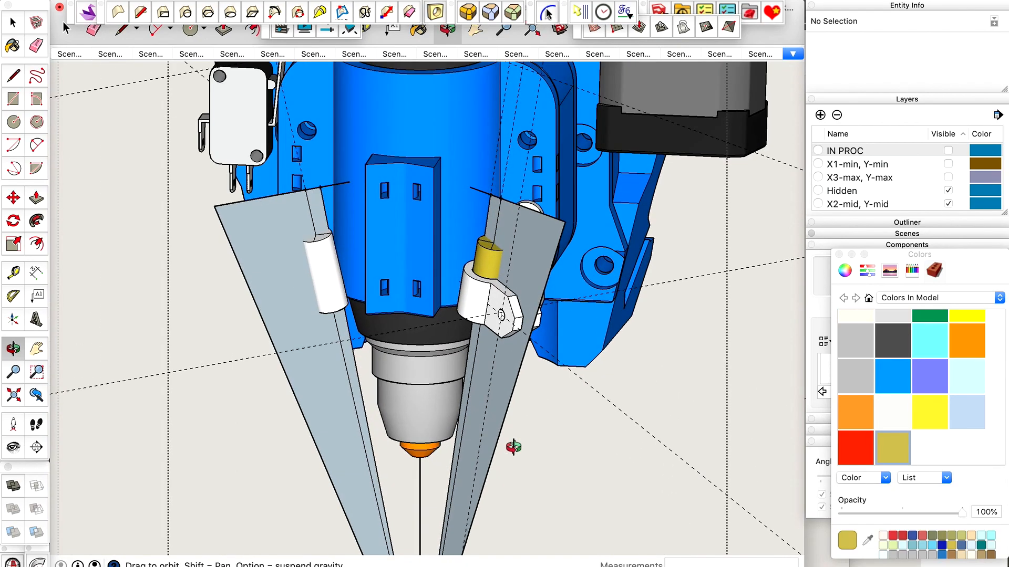
{"action": "scroll", "coordinate": [514, 449], "scroll_direction": "down", "scroll_amount": 5}
Copy the right laser holder, its yellow laser and the grey sight-plane face about 144 mm along the red axis, past the tool's opposite side.
{"action": "key", "text": "space"}
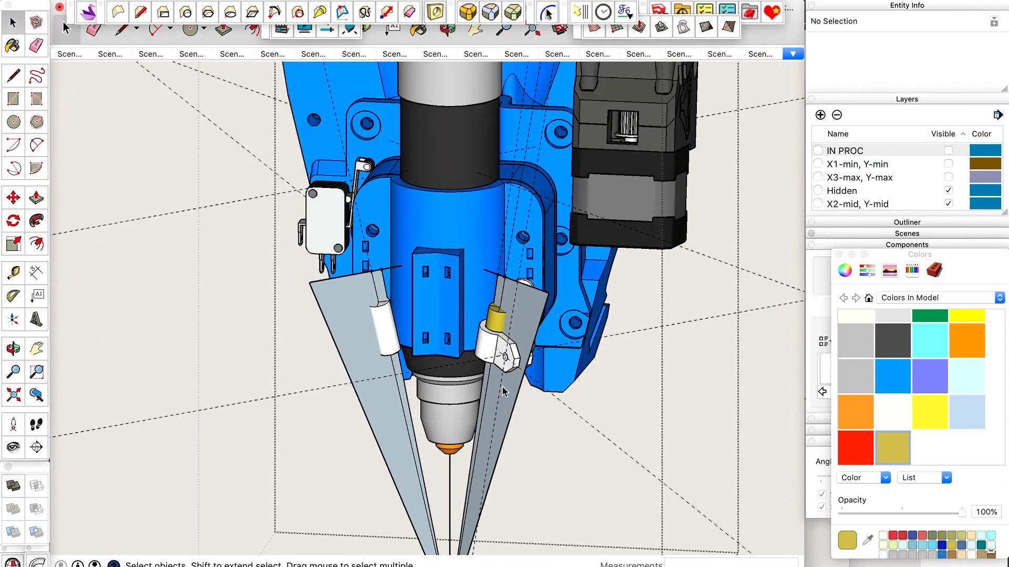
{"action": "scroll", "coordinate": [503, 392], "scroll_direction": "up", "scroll_amount": 3}
{"action": "scroll", "coordinate": [506, 366], "scroll_direction": "down", "scroll_amount": 2}
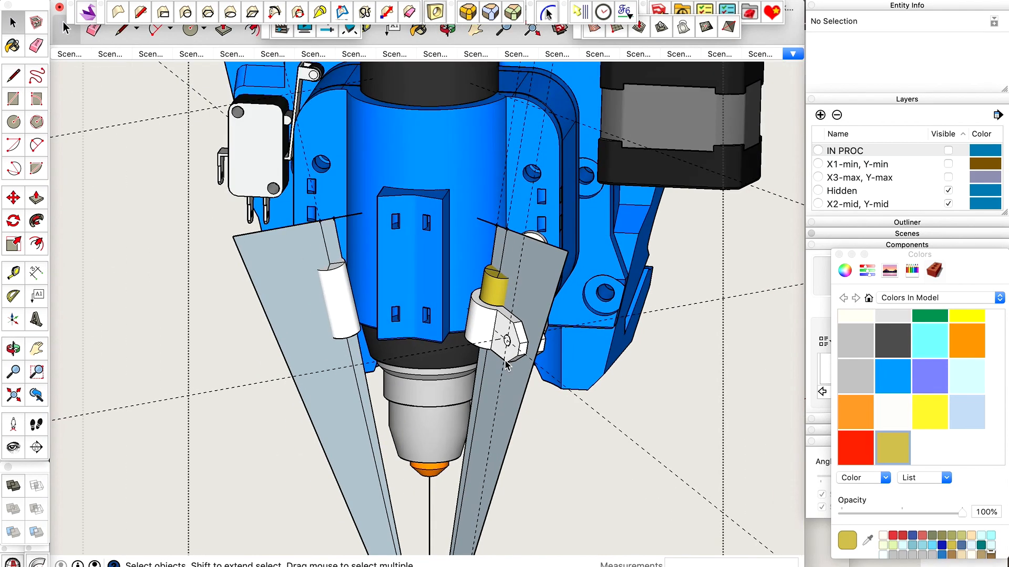
{"action": "left_click", "coordinate": [512, 327]}
{"action": "scroll", "coordinate": [512, 327], "scroll_direction": "up", "scroll_amount": 3}
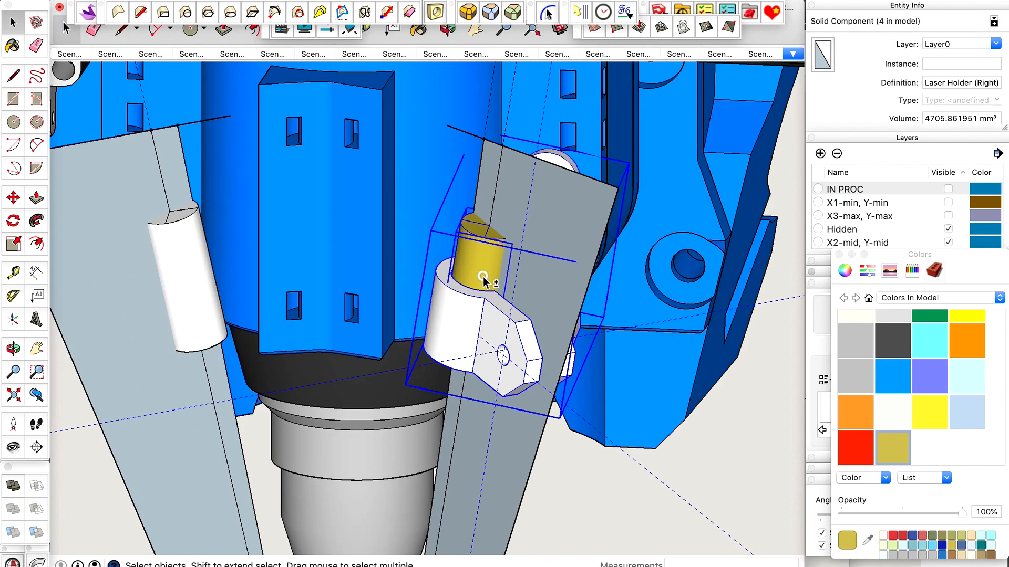
{"action": "left_click", "coordinate": [483, 278], "text": "shift"}
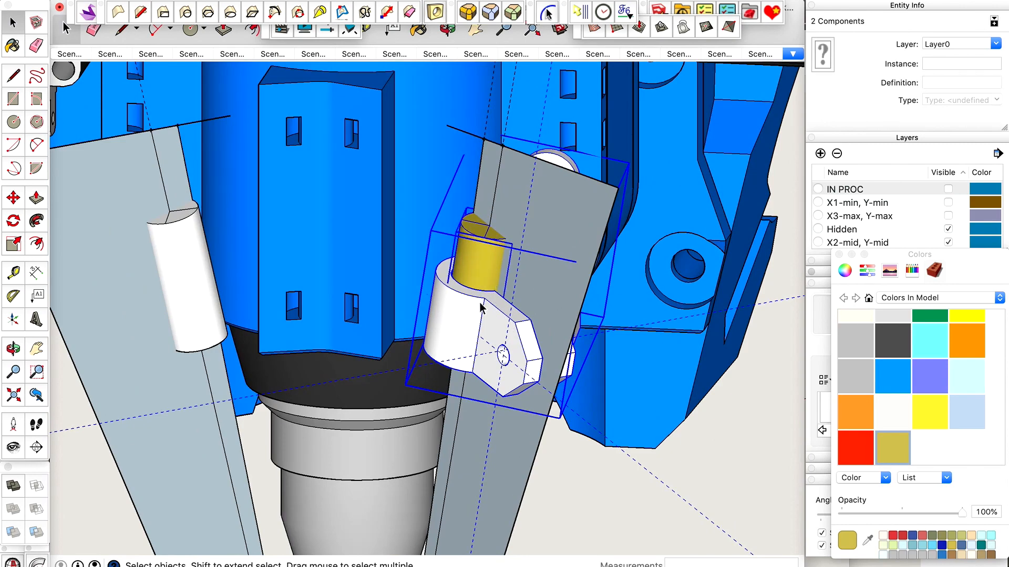
{"action": "left_click", "coordinate": [562, 213], "text": "shift"}
{"action": "scroll", "coordinate": [562, 212], "scroll_direction": "down", "scroll_amount": 4}
{"action": "key", "text": "m"}
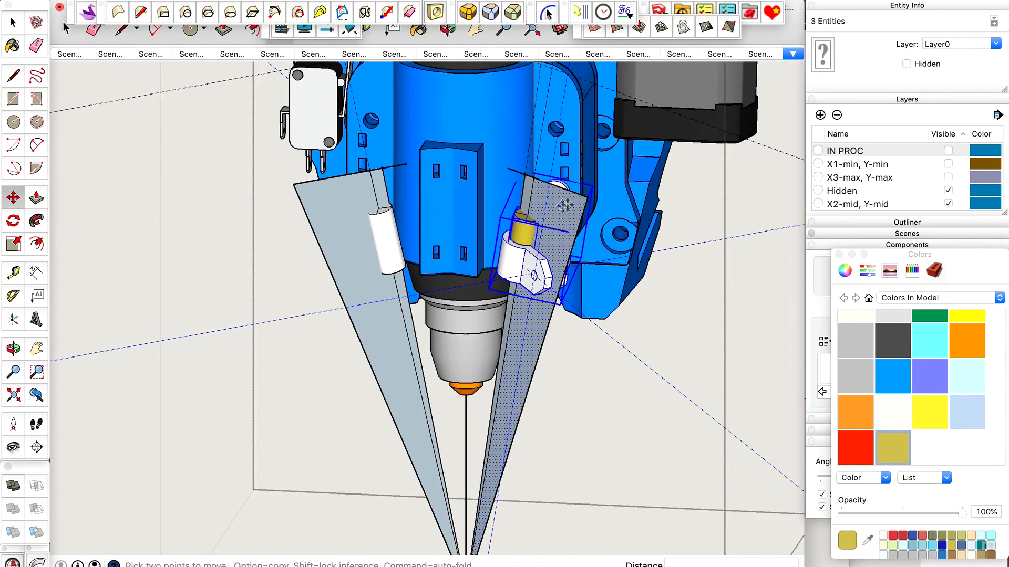
{"action": "scroll", "coordinate": [585, 202], "scroll_direction": "down", "scroll_amount": 3}
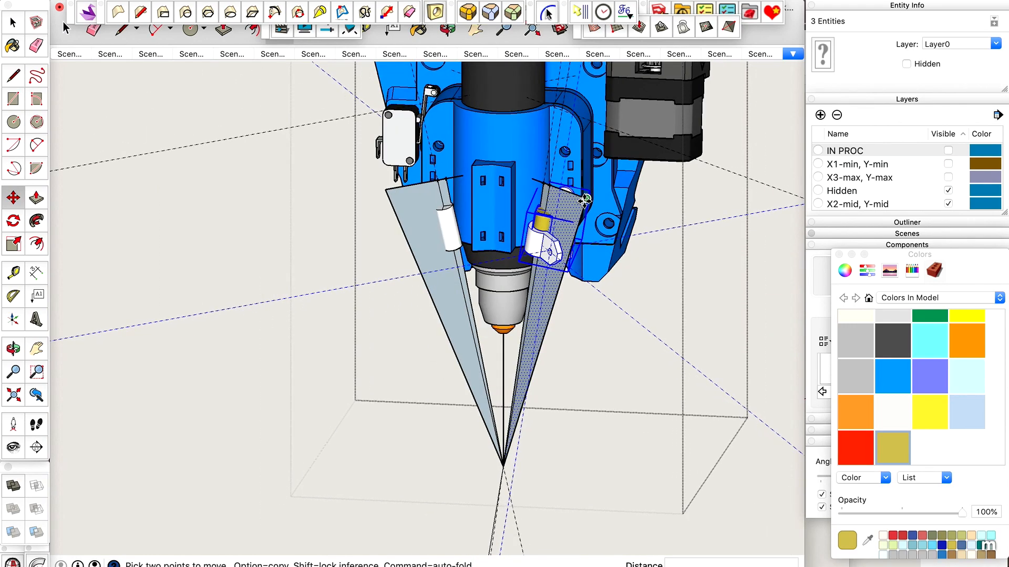
{"action": "left_click", "coordinate": [580, 199]}
{"action": "key", "text": "alt"}
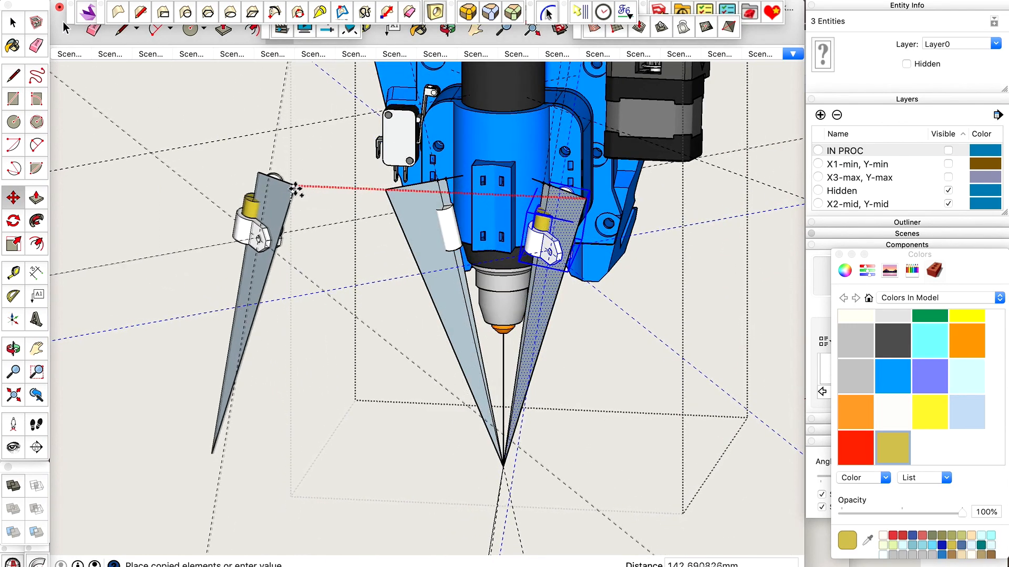
{"action": "left_click", "coordinate": [294, 189]}
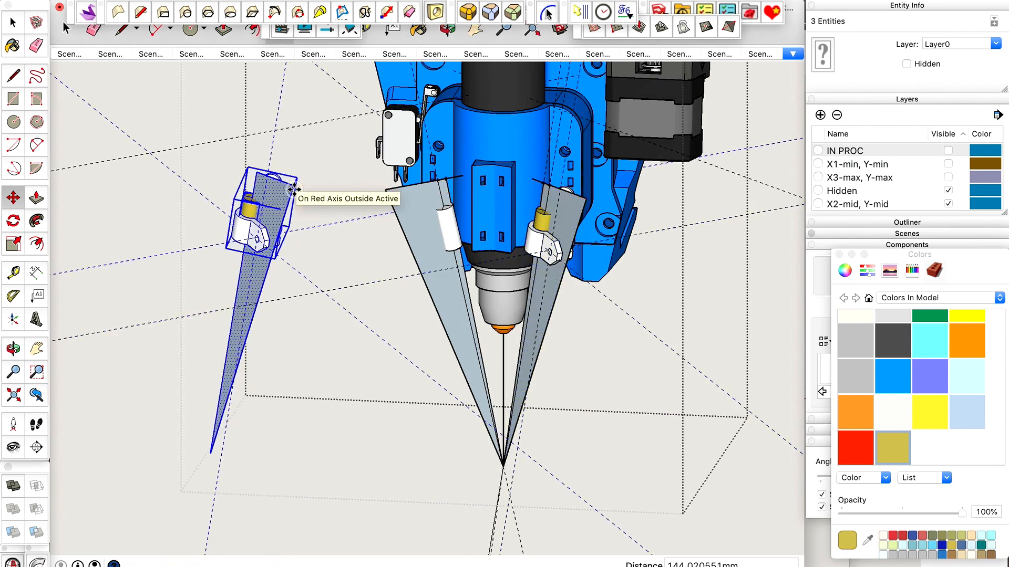
Flip the copied holder, laser and sight plane along the red direction.
{"action": "scroll", "coordinate": [289, 195], "scroll_direction": "up", "scroll_amount": 2}
{"action": "key", "text": "space"}
{"action": "right_click", "coordinate": [281, 192]}
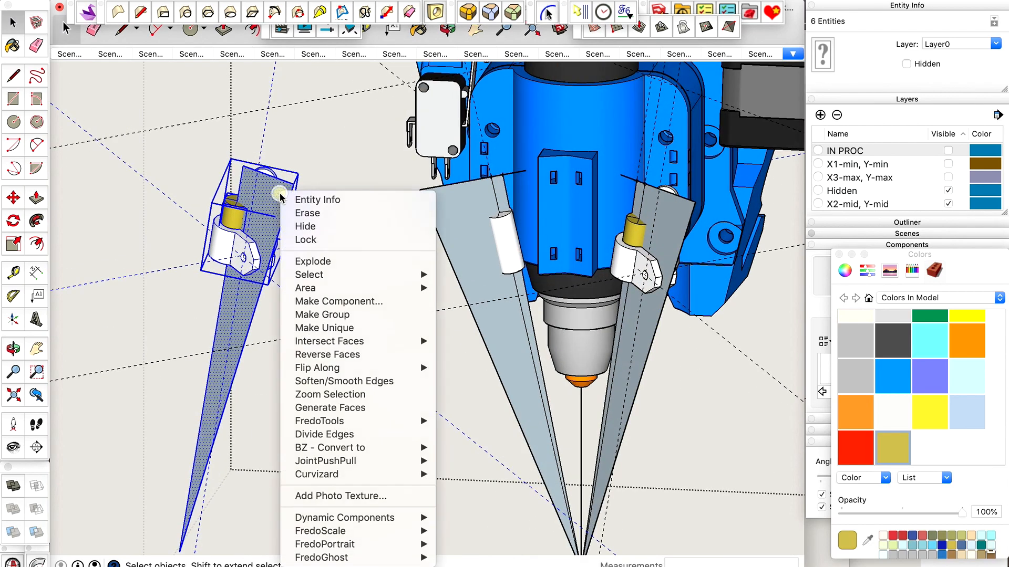
{"action": "mouse_move", "coordinate": [320, 370]}
{"action": "left_click", "coordinate": [459, 370]}
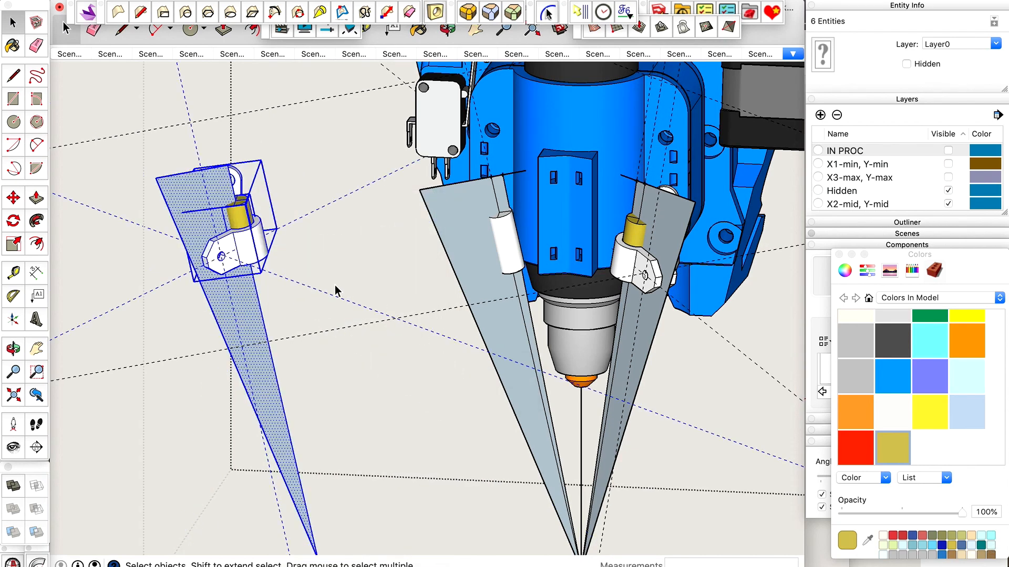
Move the mirrored copy by its sight plane's inner upper corner onto the matching corner of the existing plane beside the limit switch.
{"action": "scroll", "coordinate": [268, 231], "scroll_direction": "up", "scroll_amount": 1}
{"action": "key", "text": "m"}
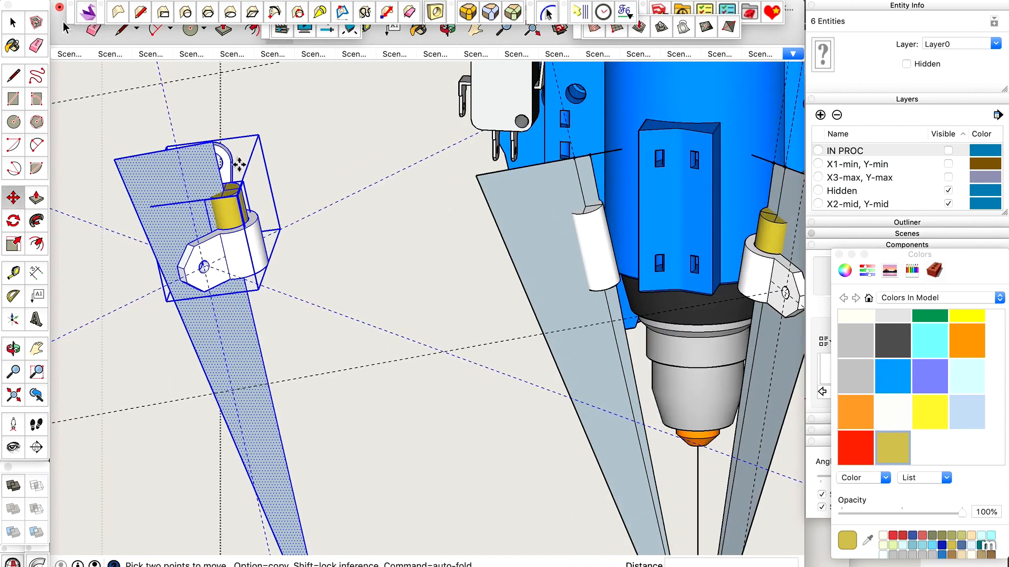
{"action": "left_click", "coordinate": [214, 143]}
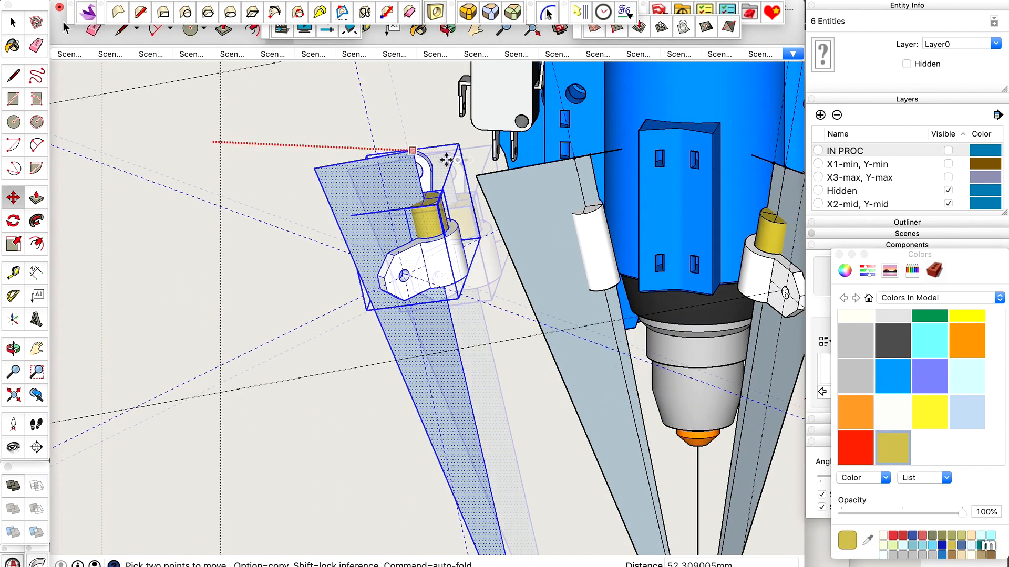
{"action": "scroll", "coordinate": [583, 164], "scroll_direction": "up", "scroll_amount": 5}
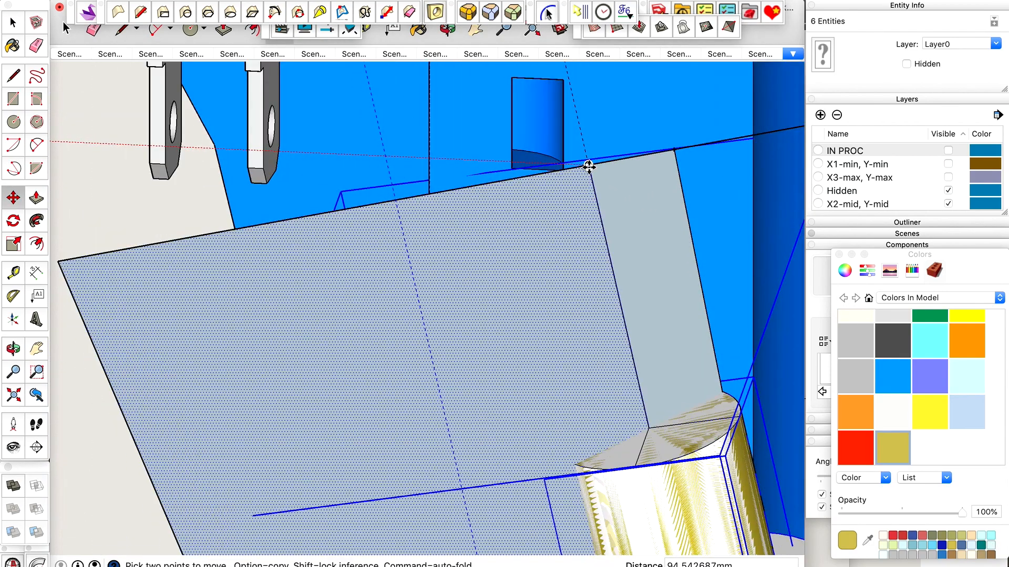
{"action": "left_click", "coordinate": [589, 167]}
{"action": "scroll", "coordinate": [433, 215], "scroll_direction": "down", "scroll_amount": 4}
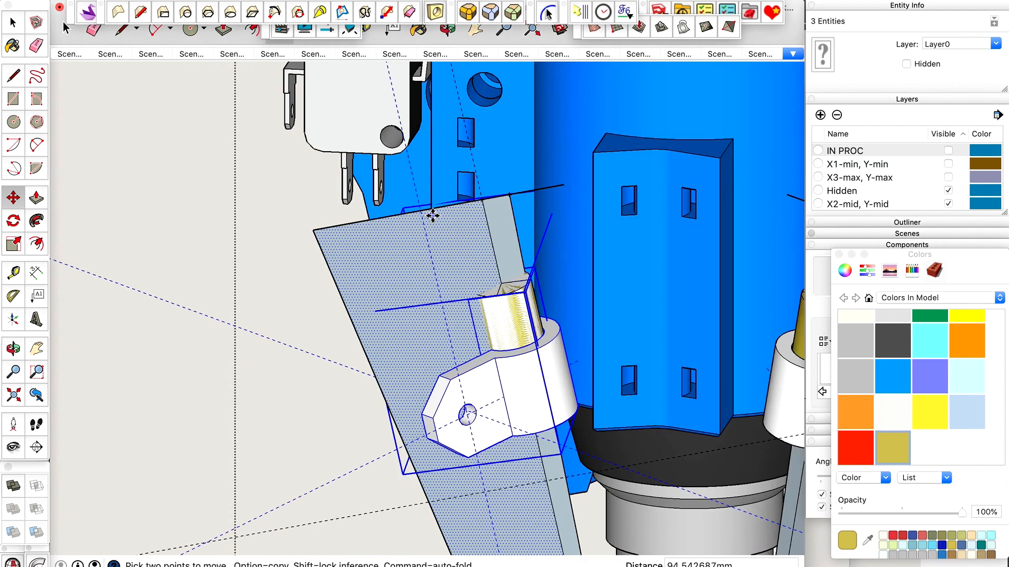
Cut the mirrored set, delete the old white laser cylinder beneath it, and paste the set back in place.
{"action": "key", "text": "super+x"}
{"action": "key", "text": "space"}
{"action": "left_click", "coordinate": [511, 323]}
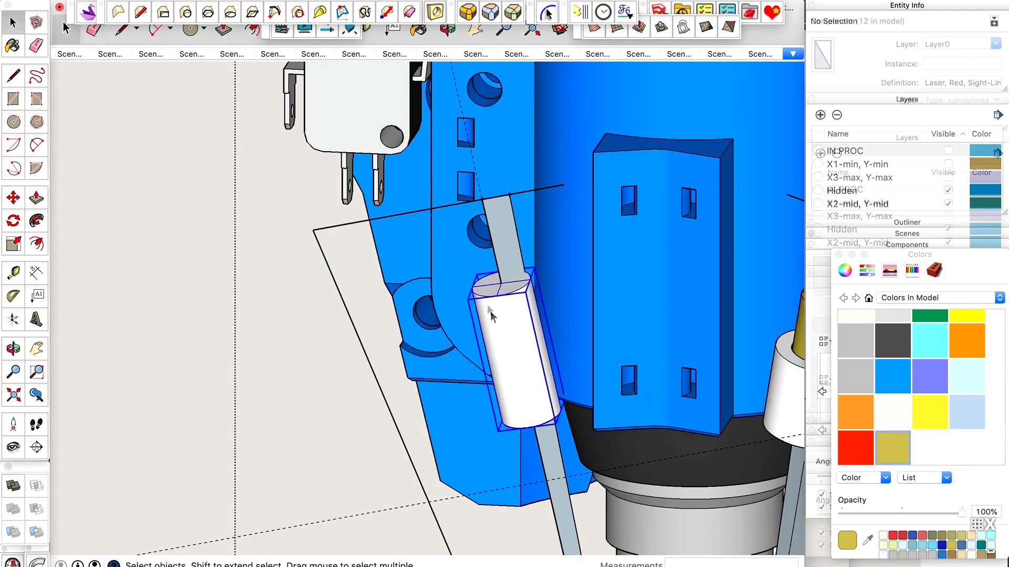
{"action": "scroll", "coordinate": [486, 302], "scroll_direction": "down", "scroll_amount": 3}
{"action": "key", "text": "BackSpace"}
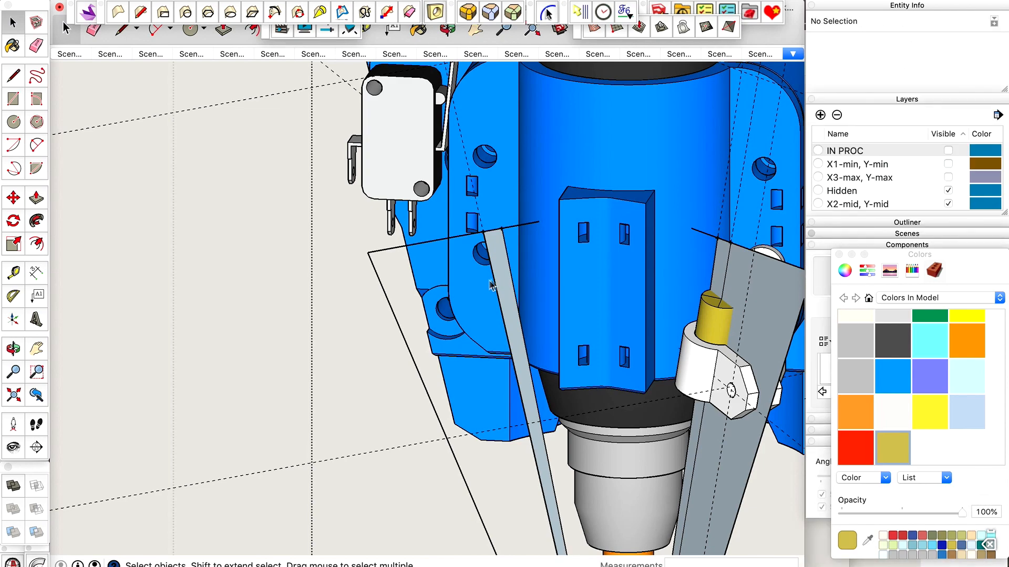
{"action": "key", "text": "ctrl+shift+v"}
{"action": "scroll", "coordinate": [504, 348], "scroll_direction": "up", "scroll_amount": 4}
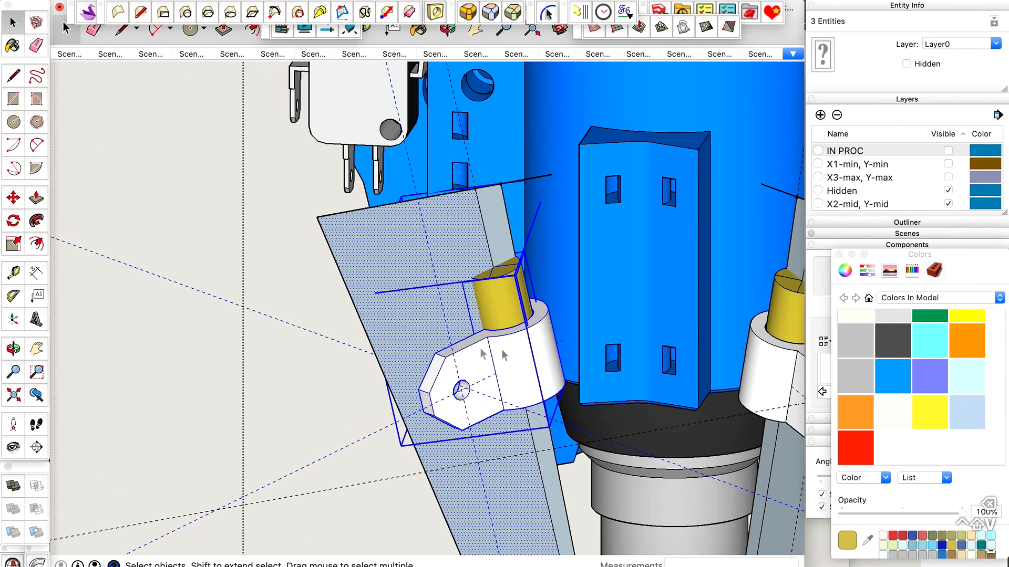
Delete the large triangular sight-plane faces covering the laser holders on both sides of the tool.
{"action": "scroll", "coordinate": [414, 326], "scroll_direction": "down", "scroll_amount": 5}
{"action": "key", "text": "x"}
{"action": "left_click", "coordinate": [413, 280]}
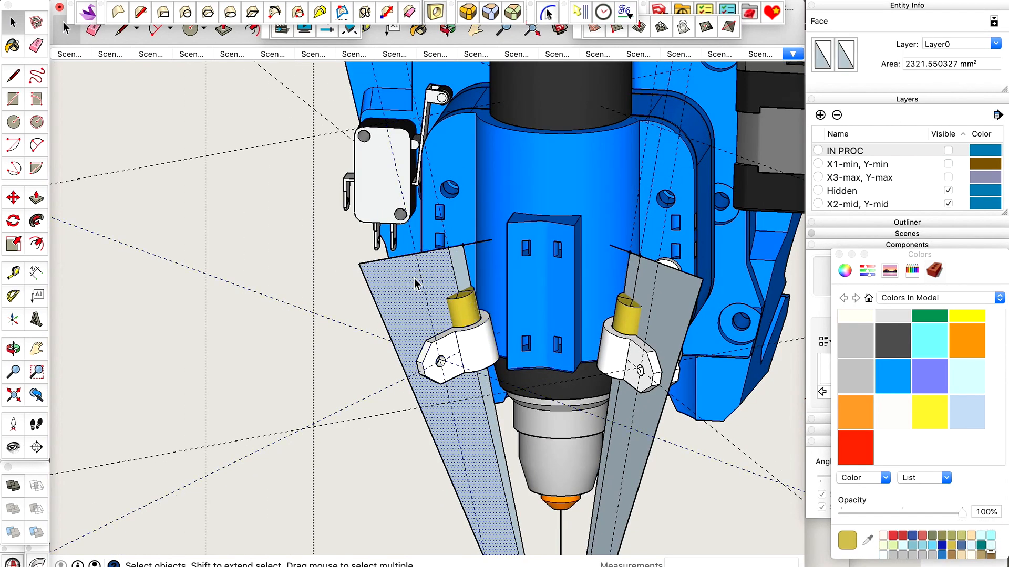
{"action": "key", "text": "BackSpace"}
{"action": "left_click", "coordinate": [658, 296]}
{"action": "key", "text": "BackSpace"}
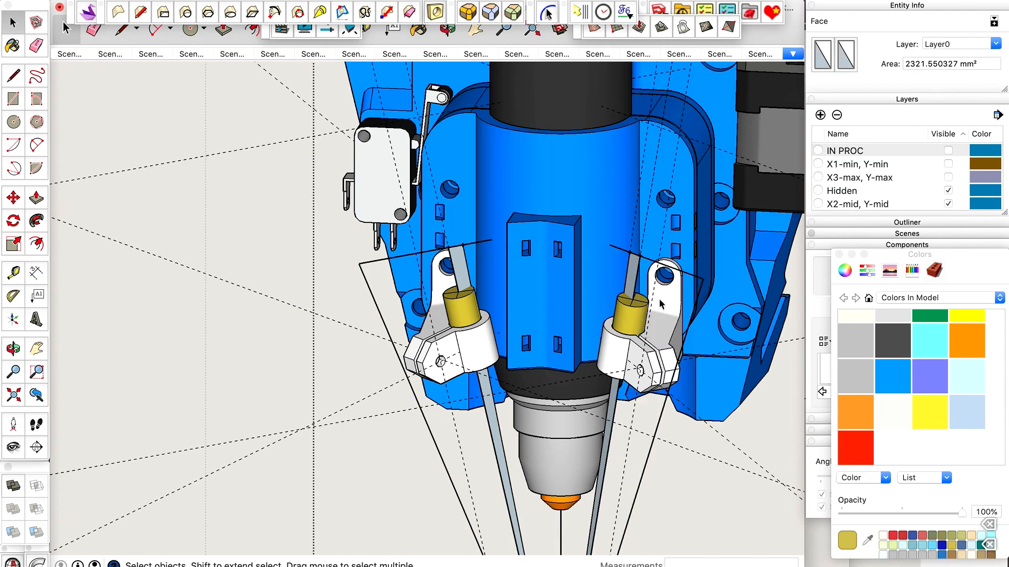
Erase the leftover outline and beam-strip edges of the sight plane around the right laser holder.
{"action": "scroll", "coordinate": [683, 346], "scroll_direction": "up", "scroll_amount": 3}
{"action": "key", "text": "e"}
{"action": "scroll", "coordinate": [718, 260], "scroll_direction": "up", "scroll_amount": 5}
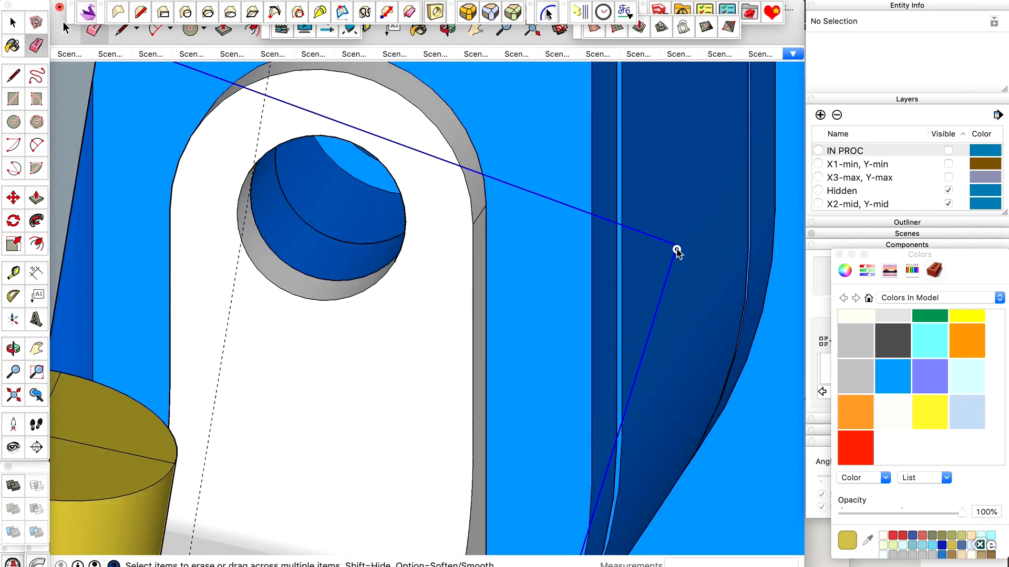
{"action": "scroll", "coordinate": [677, 254], "scroll_direction": "down", "scroll_amount": 5}
{"action": "scroll", "coordinate": [488, 173], "scroll_direction": "up", "scroll_amount": 5}
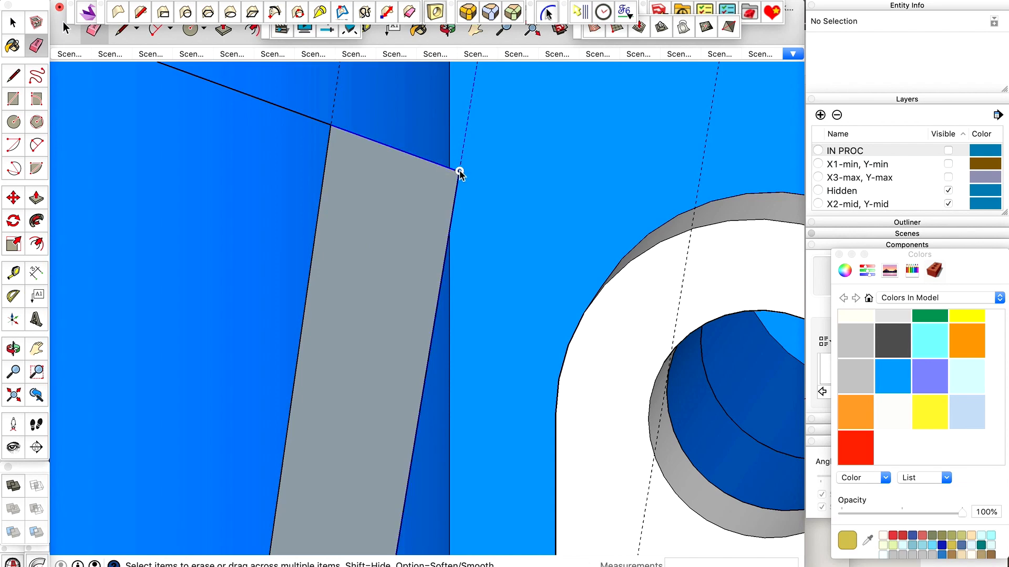
{"action": "mouse_move", "coordinate": [467, 177]}
{"action": "left_mouse_down"}
{"action": "mouse_move", "coordinate": [362, 124]}
{"action": "mouse_move", "coordinate": [338, 129]}
{"action": "left_mouse_up"}
{"action": "scroll", "coordinate": [628, 132], "scroll_direction": "down", "scroll_amount": 8}
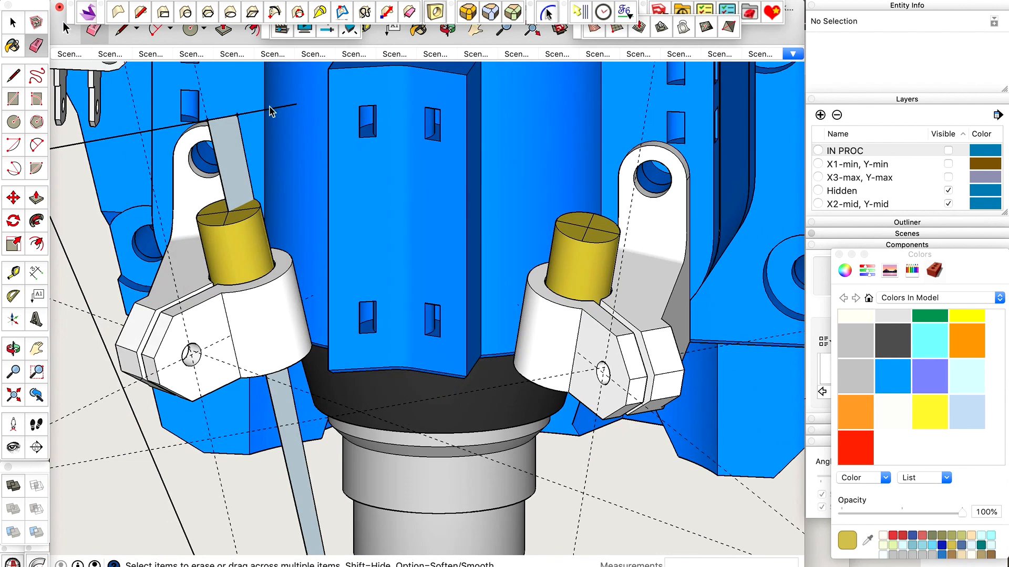
Erase the remaining sight-plane outline and beam-strip edges around the left laser holder.
{"action": "scroll", "coordinate": [414, 202], "scroll_direction": "down", "scroll_amount": 8}
{"action": "scroll", "coordinate": [372, 338], "scroll_direction": "up", "scroll_amount": 3}
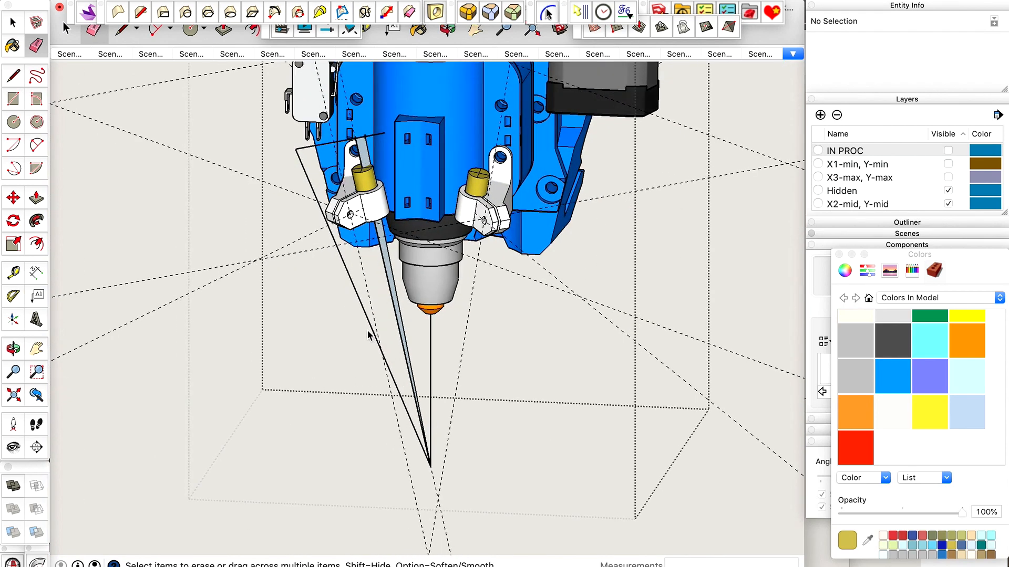
{"action": "scroll", "coordinate": [391, 405], "scroll_direction": "up", "scroll_amount": 4}
{"action": "left_click_drag", "start_coordinate": [424, 323], "coordinate": [407, 326]}
{"action": "left_click", "coordinate": [356, 287]}
{"action": "scroll", "coordinate": [372, 341], "scroll_direction": "down", "scroll_amount": 4}
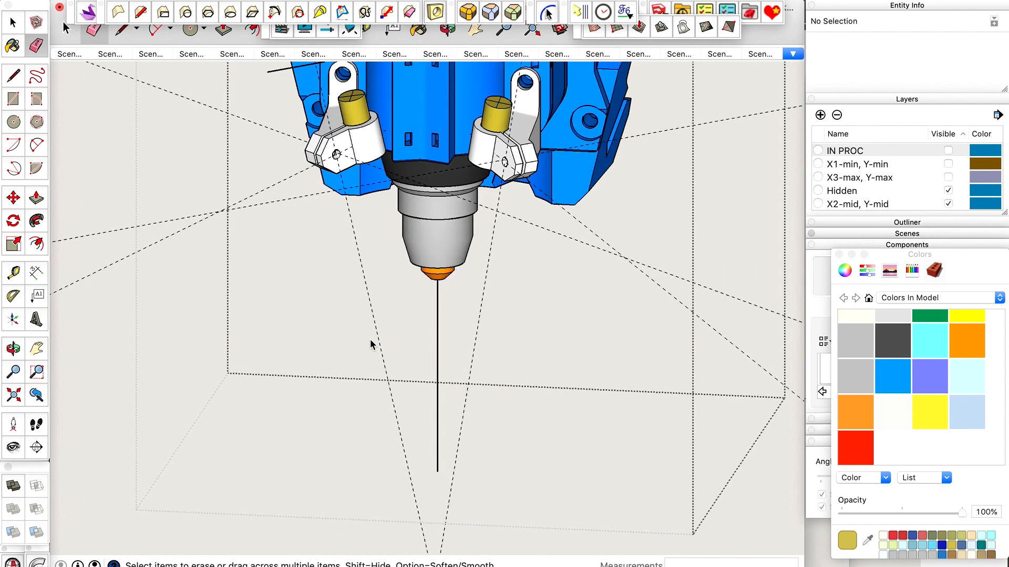
{"action": "scroll", "coordinate": [332, 68], "scroll_direction": "up", "scroll_amount": 5}
{"action": "scroll", "coordinate": [342, 95], "scroll_direction": "up", "scroll_amount": 2}
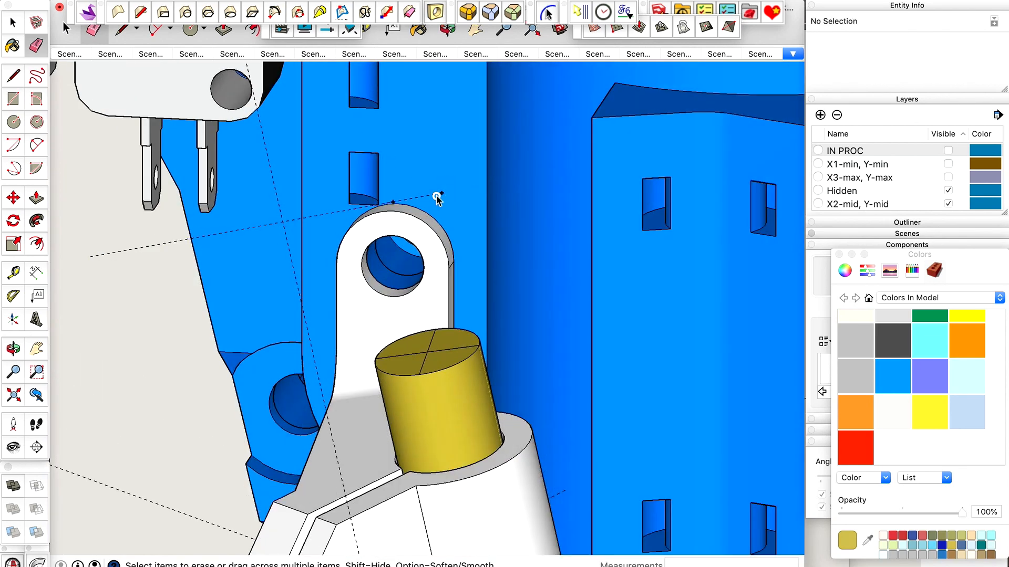
{"action": "scroll", "coordinate": [368, 184], "scroll_direction": "down", "scroll_amount": 4}
Delete all construction guides from the model.
{"action": "mouse_move", "coordinate": [358, 194]}
{"action": "middle_mouse_down"}
{"action": "mouse_move", "coordinate": [469, 161]}
{"action": "mouse_move", "coordinate": [254, 266]}
{"action": "mouse_move", "coordinate": [326, 293]}
{"action": "mouse_move", "coordinate": [472, 292]}
{"action": "mouse_move", "coordinate": [373, 216]}
{"action": "mouse_move", "coordinate": [245, 250]}
{"action": "mouse_move", "coordinate": [333, 254]}
{"action": "mouse_move", "coordinate": [427, 168]}
{"action": "mouse_move", "coordinate": [337, 138]}
{"action": "middle_mouse_up"}
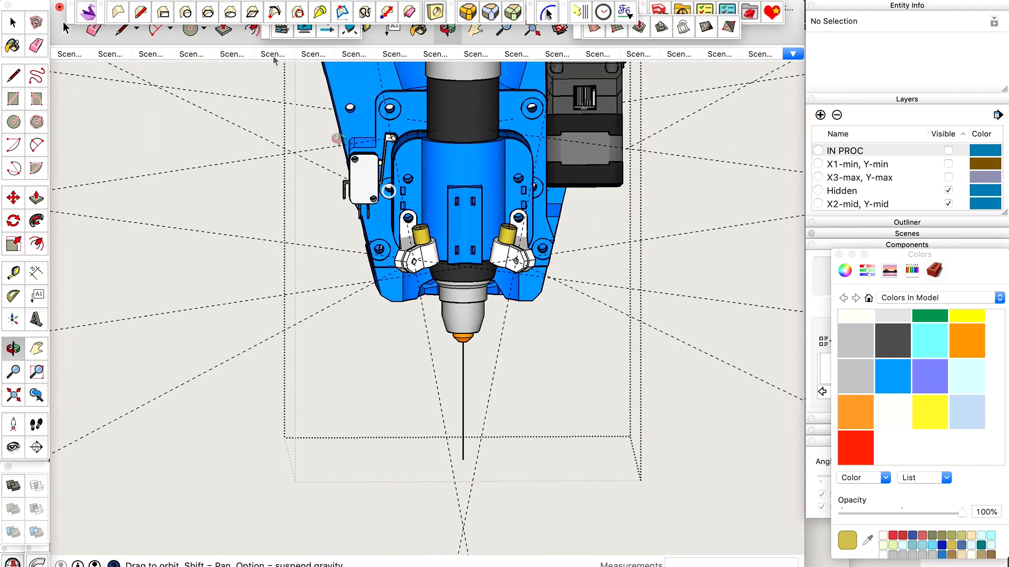
{"action": "left_click", "coordinate": [147, 0]}
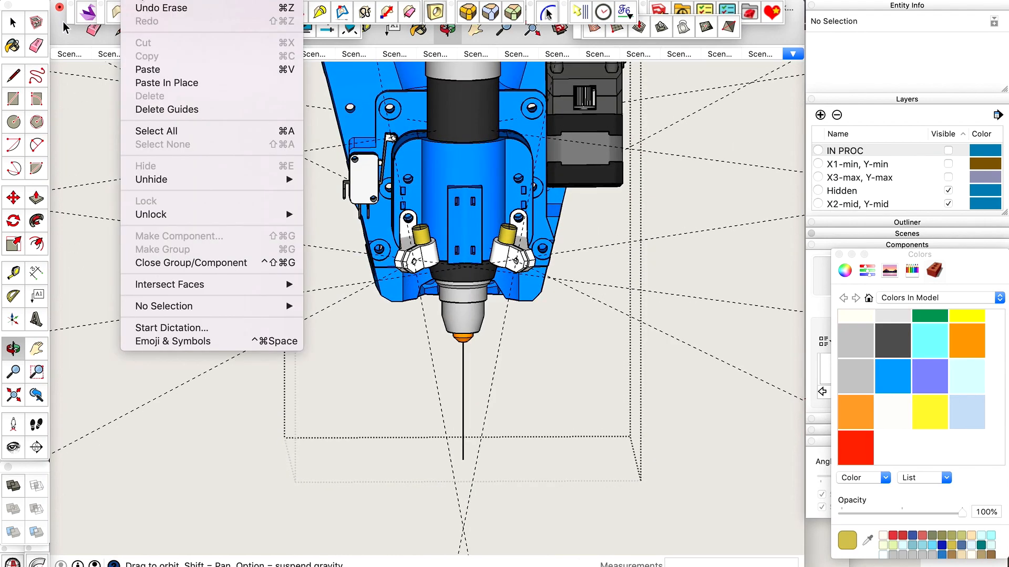
{"action": "left_click", "coordinate": [158, 111]}
Examine from below how the white laser holder's arm fits against the blue tool body.
{"action": "scroll", "coordinate": [405, 305], "scroll_direction": "up", "scroll_amount": 6}
{"action": "middle_click_drag", "start_coordinate": [405, 305], "coordinate": [502, 155]}
{"action": "scroll", "coordinate": [489, 311], "scroll_direction": "down", "scroll_amount": 2}
{"action": "middle_click_drag", "start_coordinate": [490, 311], "coordinate": [556, 225]}
{"action": "scroll", "coordinate": [483, 273], "scroll_direction": "up", "scroll_amount": 3}
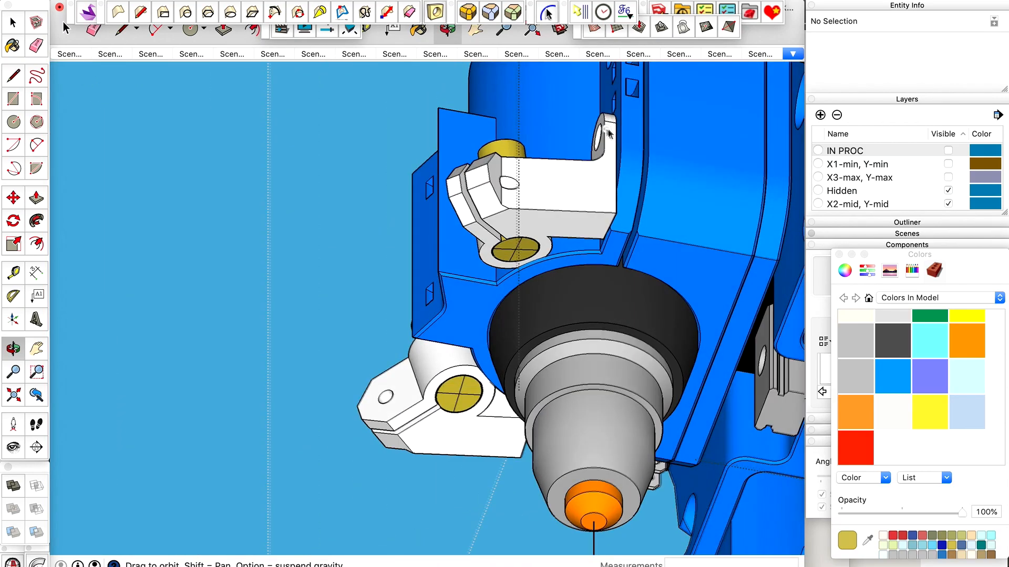
{"action": "middle_click_drag", "start_coordinate": [607, 131], "coordinate": [513, 119]}
{"action": "scroll", "coordinate": [584, 161], "scroll_direction": "up", "scroll_amount": 6}
{"action": "middle_click_drag", "start_coordinate": [584, 161], "coordinate": [493, 131]}
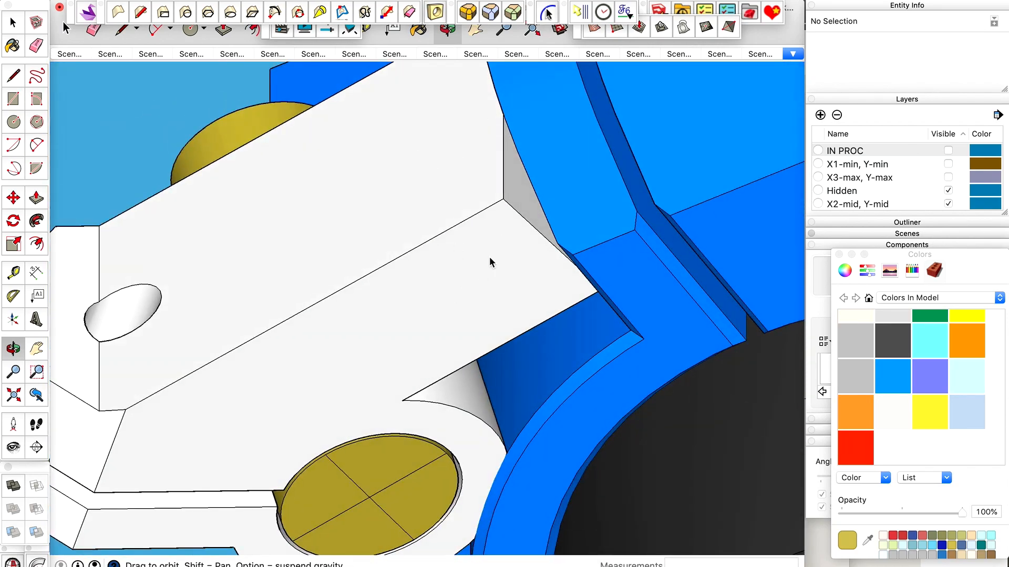
{"action": "scroll", "coordinate": [490, 261], "scroll_direction": "down", "scroll_amount": 3}
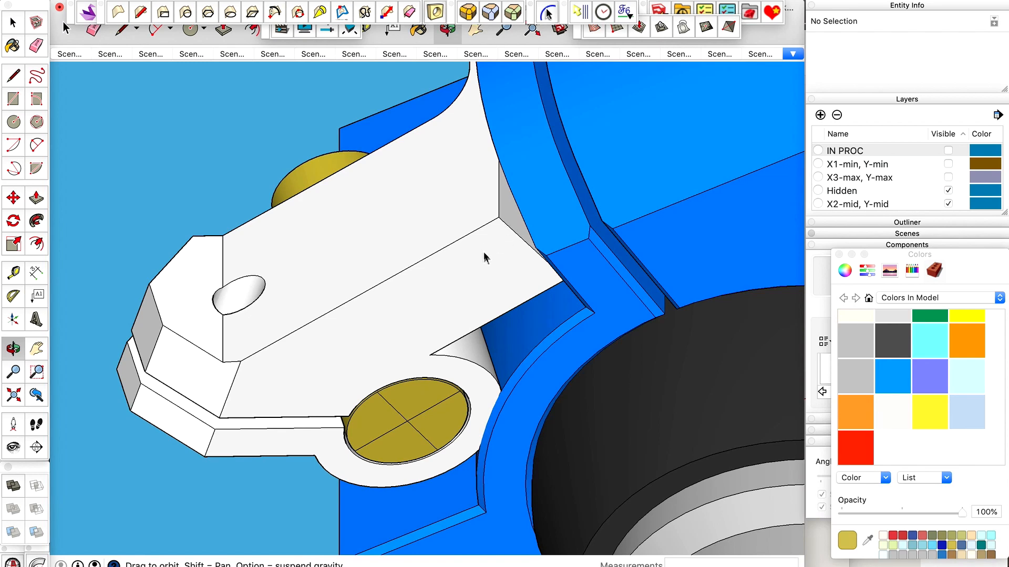
Copy the connected outer curved edges of the blue tool body where they cross the laser holder's arm, and close its nested groups.
{"action": "key", "text": "space"}
{"action": "left_click", "coordinate": [534, 211]}
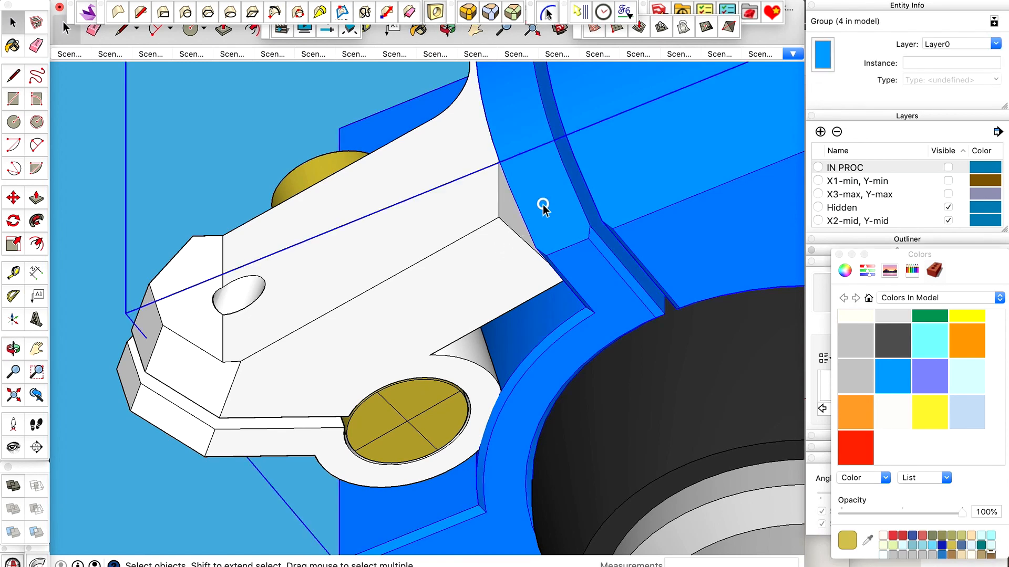
{"action": "key", "text": "h"}
{"action": "left_click", "coordinate": [524, 215]}
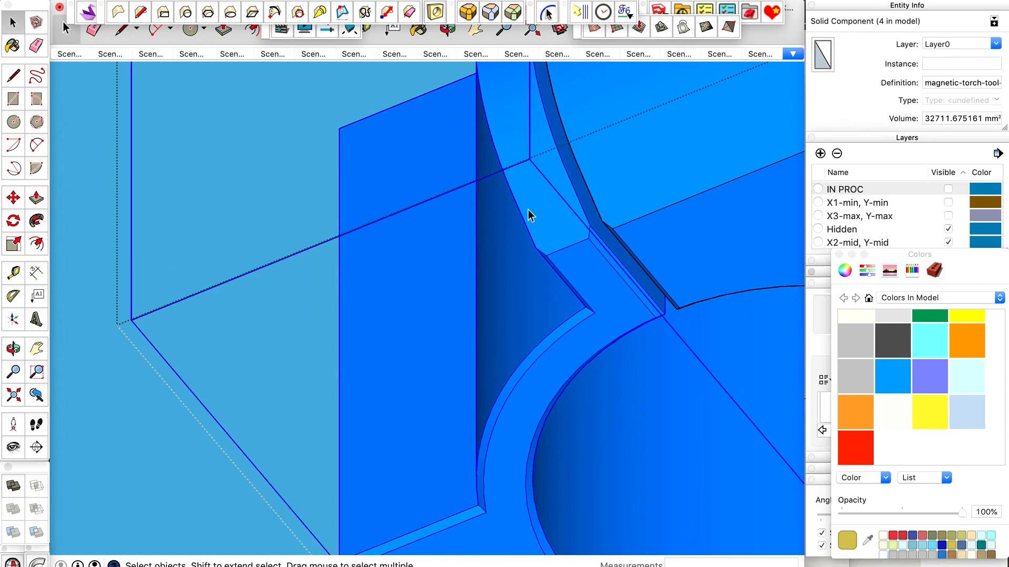
{"action": "key", "text": "h"}
{"action": "left_click", "coordinate": [518, 208]}
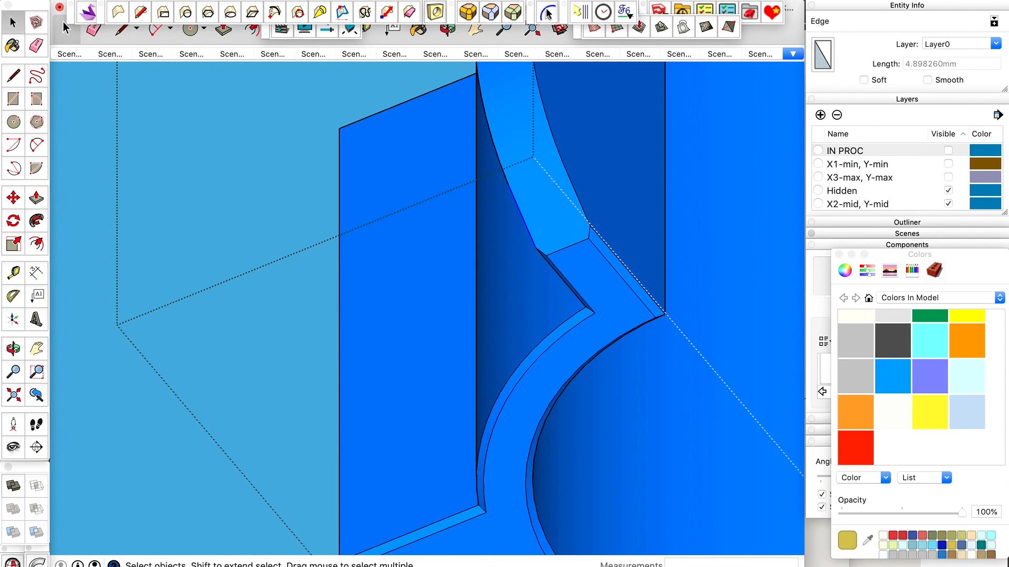
{"action": "left_click", "coordinate": [549, 13]}
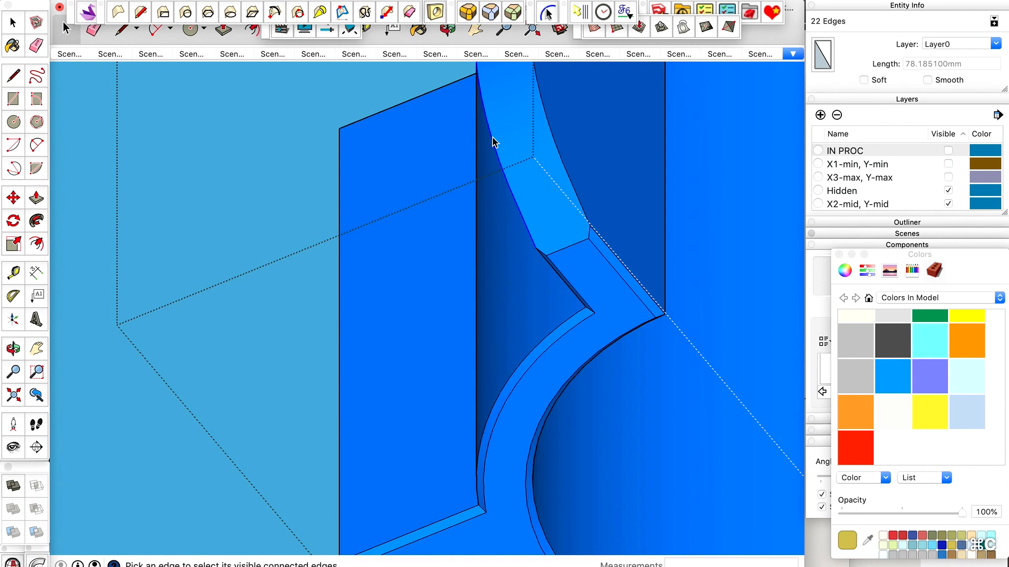
{"action": "key", "text": "ctrl+shift+super+g"}
{"action": "key", "text": "ctrl+shift+super+g"}
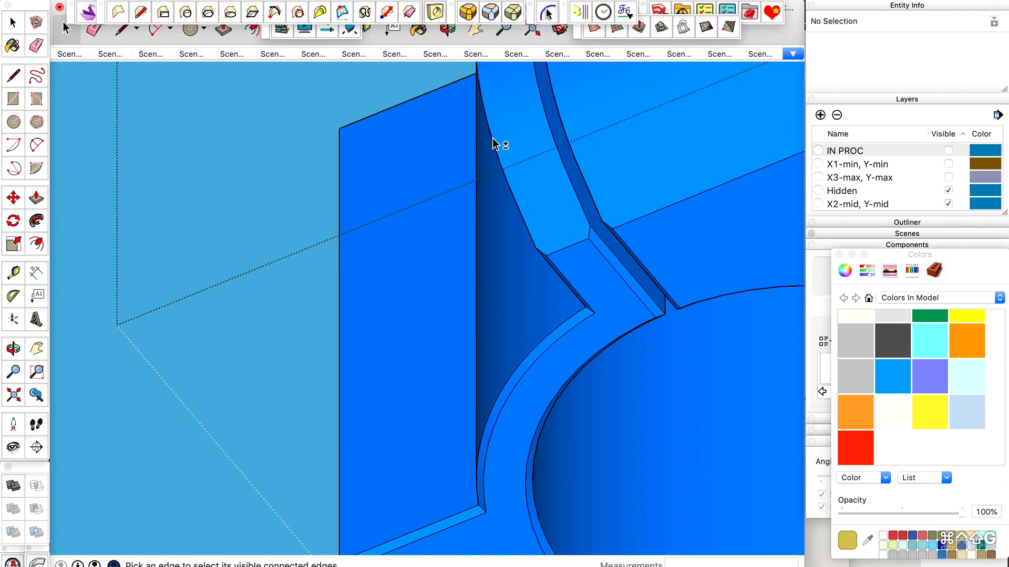
Open the white laser holder for editing and paste the copied curve in place on its back face.
{"action": "key", "text": "space"}
{"action": "double_click", "coordinate": [460, 176]}
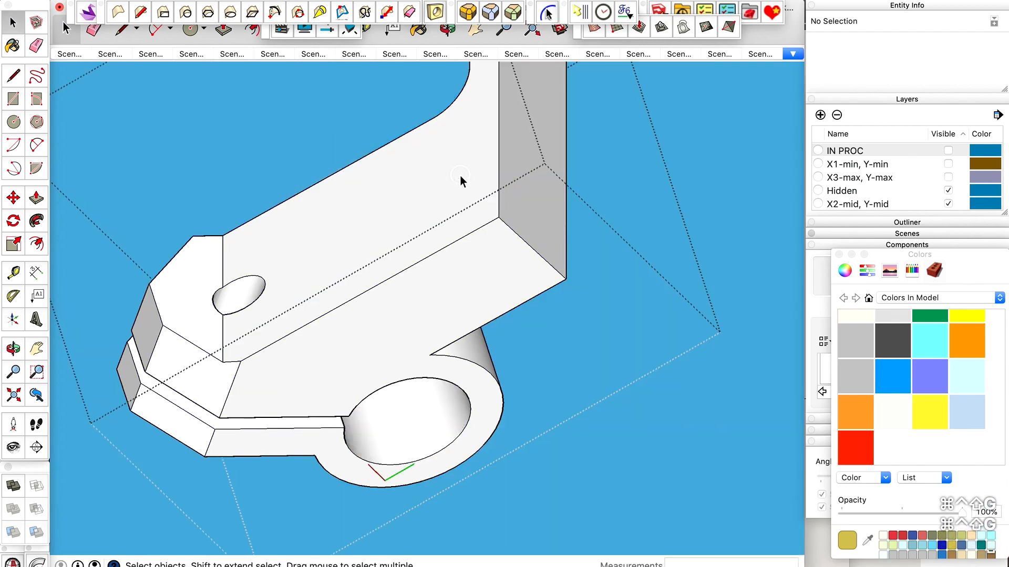
{"action": "left_click", "coordinate": [515, 206], "text": "shift"}
{"action": "scroll", "coordinate": [531, 249], "scroll_direction": "up", "scroll_amount": 10}
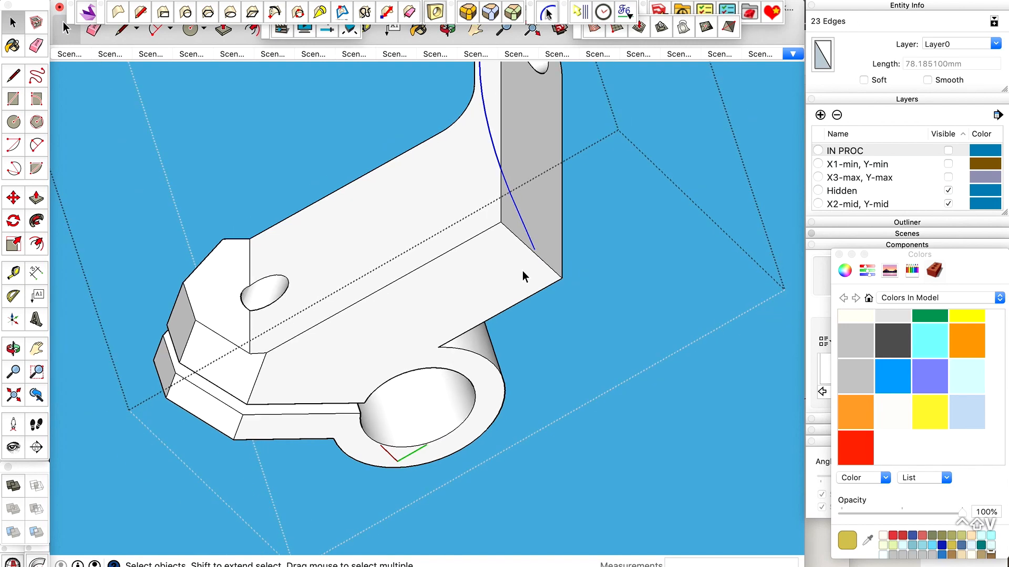
Extend the pasted curve about 0.48 mm in line with its last segment to the back face's lower edge, using a guide.
{"action": "key", "text": "t"}
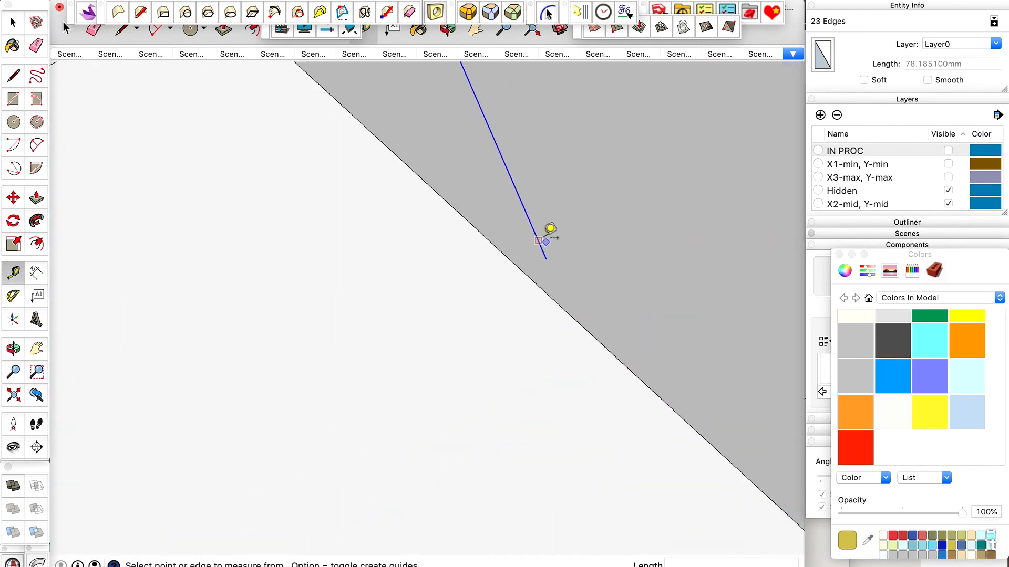
{"action": "key", "text": "space"}
{"action": "scroll", "coordinate": [556, 299], "scroll_direction": "up", "scroll_amount": 1}
{"action": "key", "text": "l"}
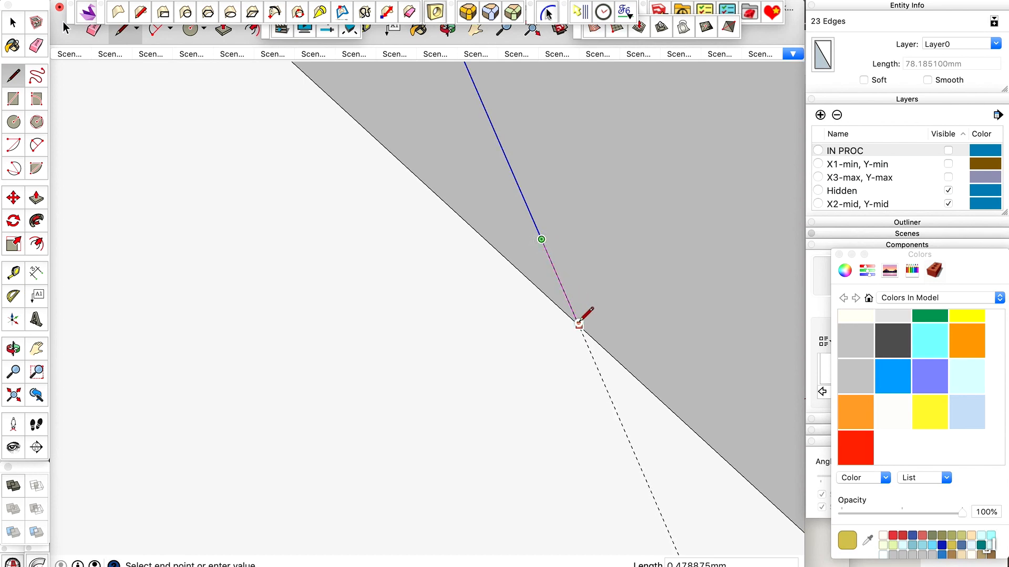
{"action": "key", "text": "space"}
Delete the portion of the pasted curve that runs beyond the holder's back face.
{"action": "scroll", "coordinate": [564, 380], "scroll_direction": "down", "scroll_amount": 10}
{"action": "left_click", "coordinate": [563, 379]}
{"action": "middle_click_drag", "start_coordinate": [563, 379], "coordinate": [482, 259]}
{"action": "scroll", "coordinate": [523, 315], "scroll_direction": "up", "scroll_amount": 3}
{"action": "scroll", "coordinate": [507, 271], "scroll_direction": "down", "scroll_amount": 3}
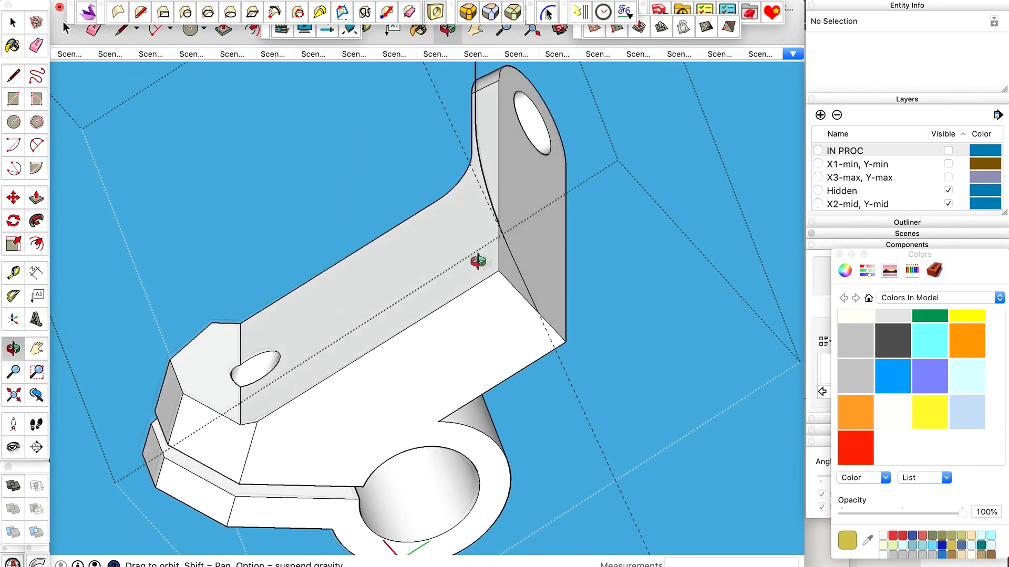
{"action": "key", "text": "space"}
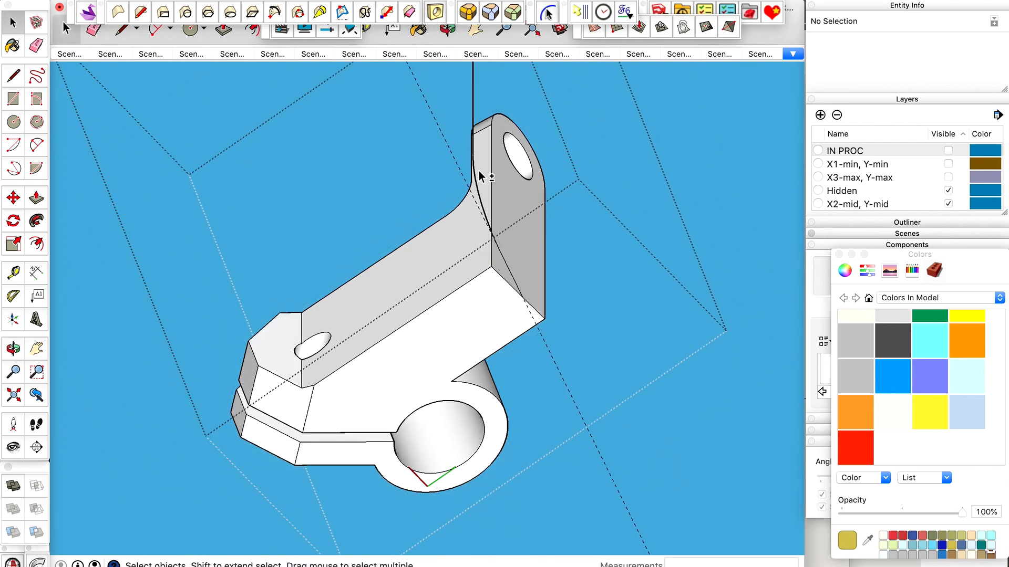
{"action": "key", "text": "ctrl+shift+c"}
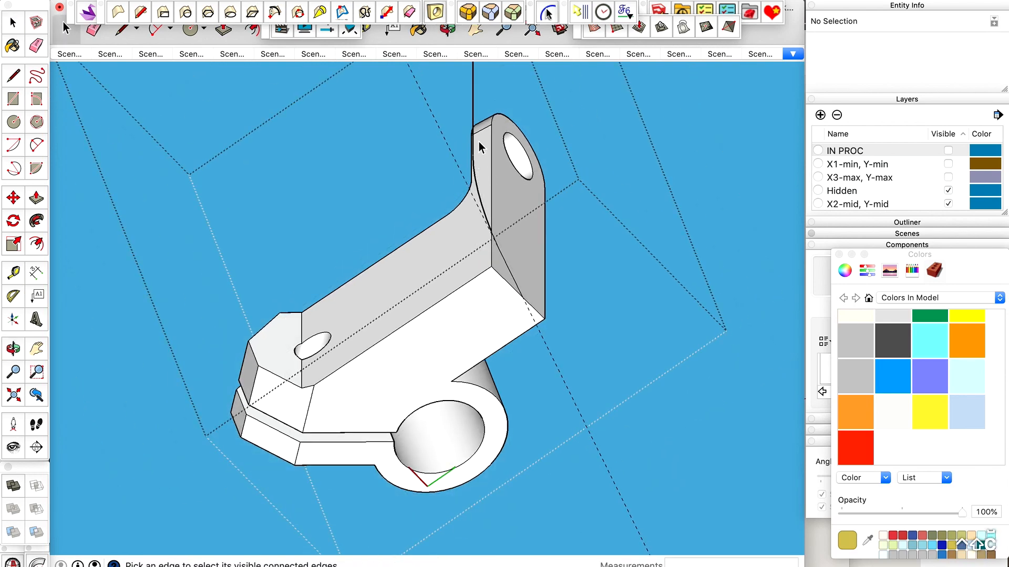
{"action": "left_click", "coordinate": [475, 107]}
{"action": "scroll", "coordinate": [551, 259], "scroll_direction": "down", "scroll_amount": 2}
{"action": "key", "text": "BackSpace"}
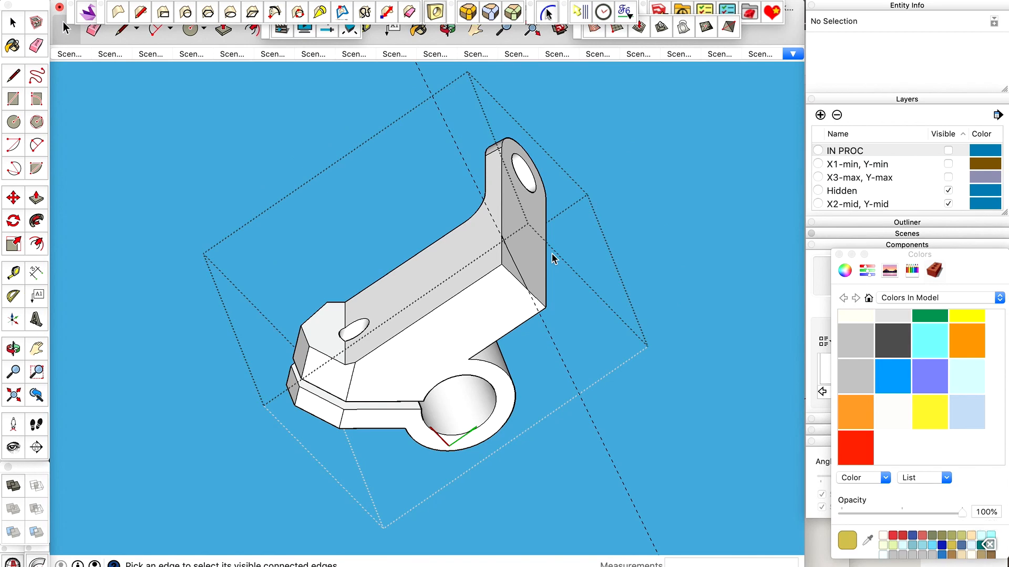
Draw an edge about 22.65 mm long across the underside from the clamp-end corner to the end of the extended curve.
{"action": "key", "text": "o"}
{"action": "left_click_drag", "start_coordinate": [552, 253], "coordinate": [468, 329]}
{"action": "key", "text": "space"}
{"action": "scroll", "coordinate": [305, 359], "scroll_direction": "up", "scroll_amount": 3}
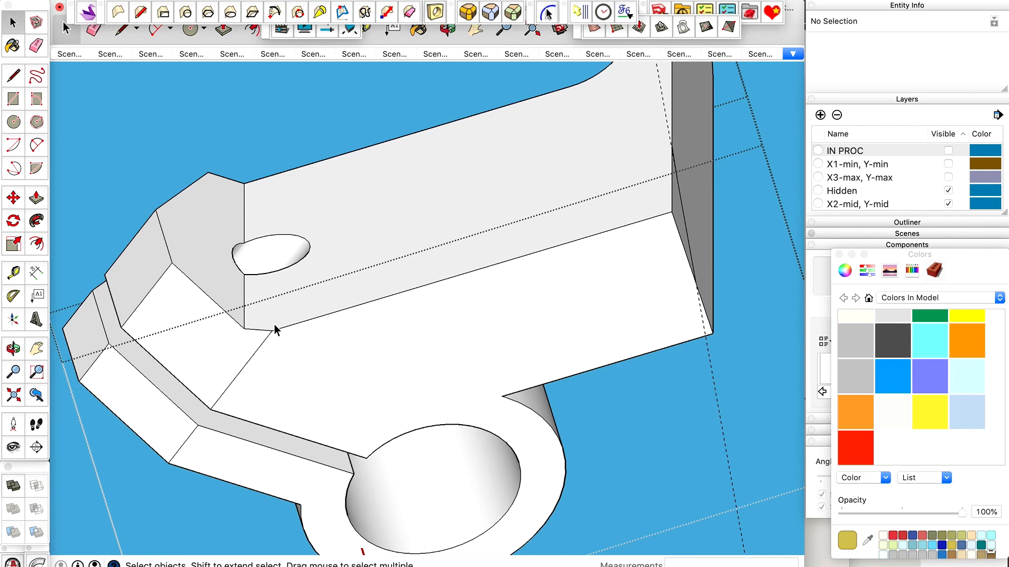
{"action": "key", "text": "l"}
{"action": "scroll", "coordinate": [275, 328], "scroll_direction": "down", "scroll_amount": 3}
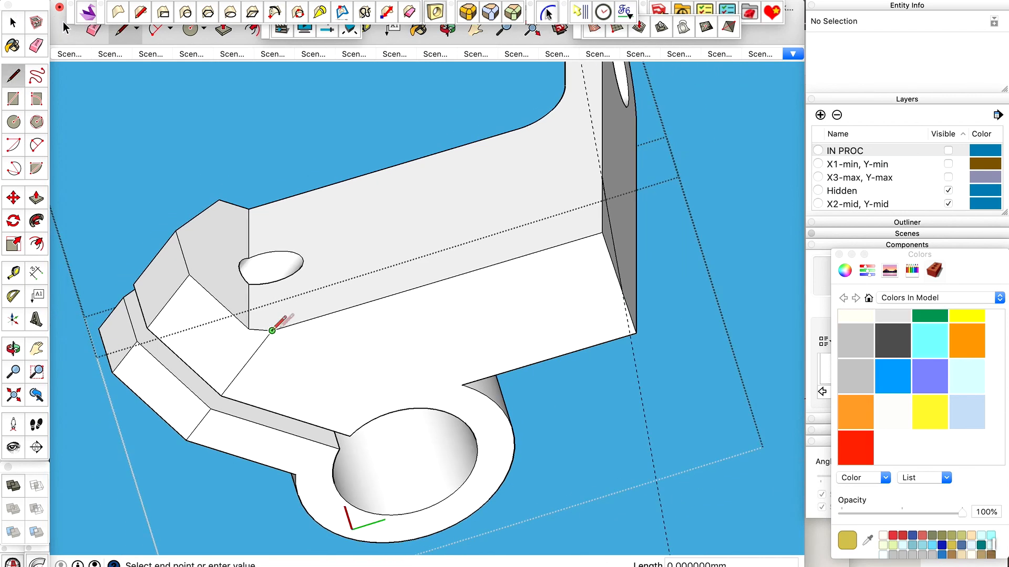
{"action": "scroll", "coordinate": [699, 284], "scroll_direction": "up", "scroll_amount": 5}
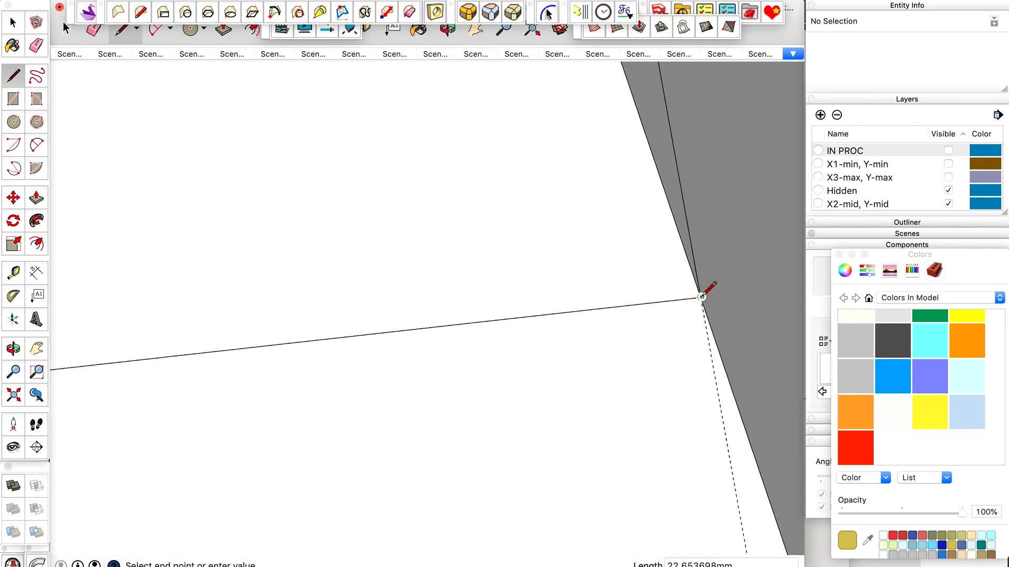
{"action": "scroll", "coordinate": [618, 283], "scroll_direction": "down", "scroll_amount": 5}
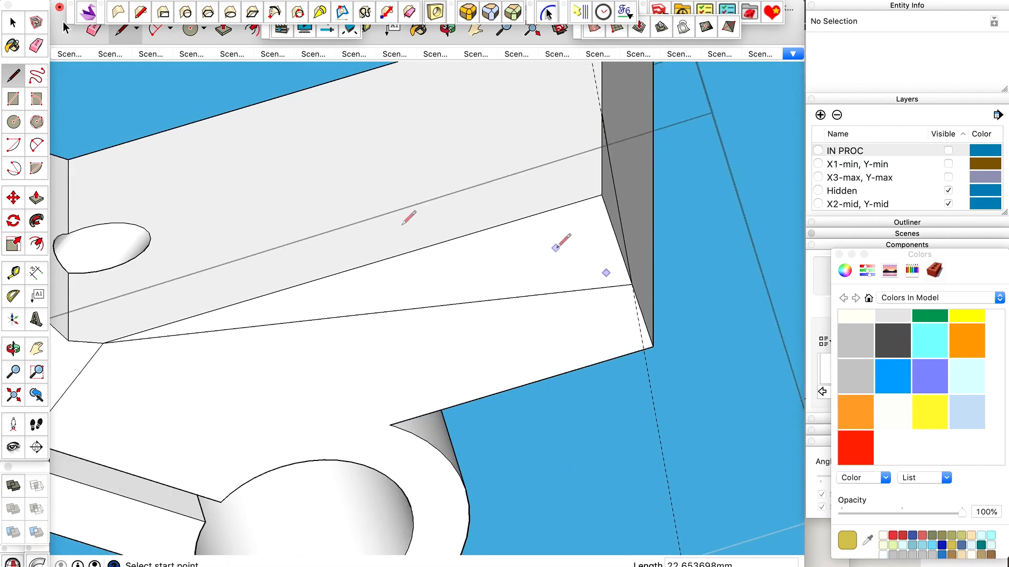
Draw a second edge across the arm's side face from the same clamp-end corner to where the curve meets the vertical corner edge.
{"action": "left_click", "coordinate": [105, 342]}
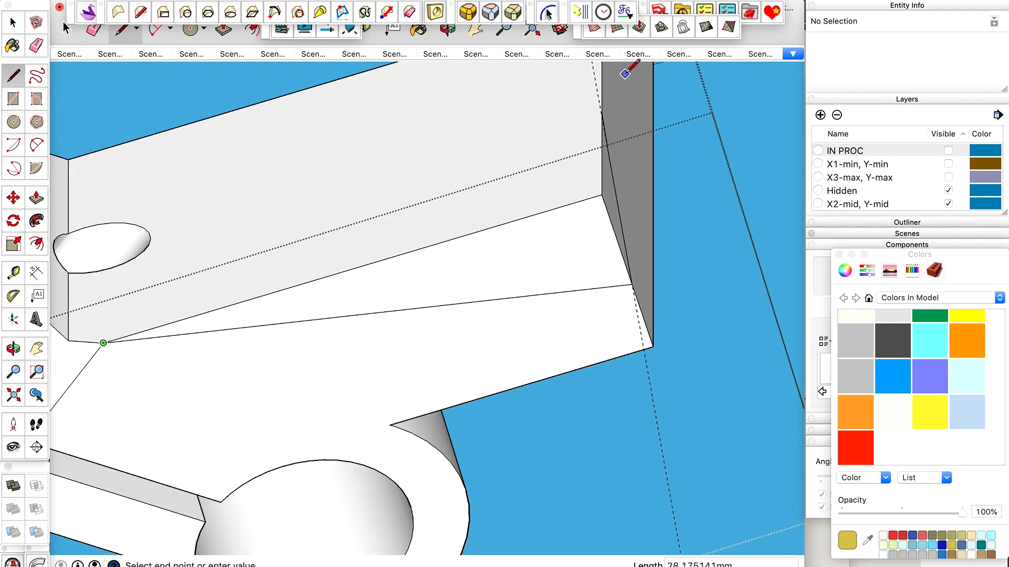
{"action": "scroll", "coordinate": [570, 162], "scroll_direction": "up", "scroll_amount": 5}
{"action": "left_click", "coordinate": [479, 296]}
{"action": "scroll", "coordinate": [544, 244], "scroll_direction": "down", "scroll_amount": 5}
{"action": "key", "text": "space"}
Erase the three edges meeting at the arm's lower rear corner between the newly drawn lines.
{"action": "key", "text": "o"}
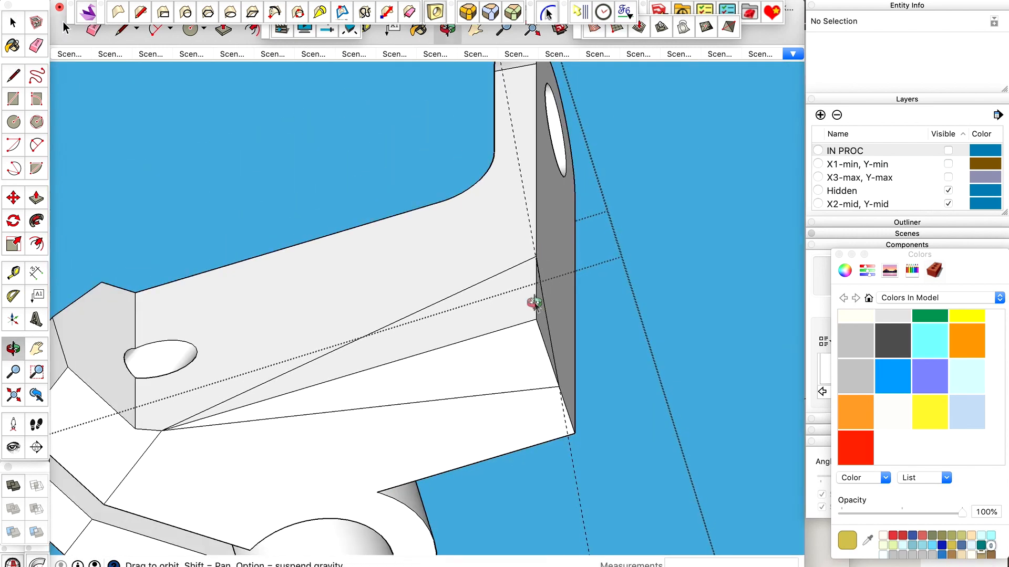
{"action": "left_click_drag", "start_coordinate": [536, 298], "coordinate": [370, 377]}
{"action": "scroll", "coordinate": [527, 318], "scroll_direction": "up", "scroll_amount": 3}
{"action": "key", "text": "e"}
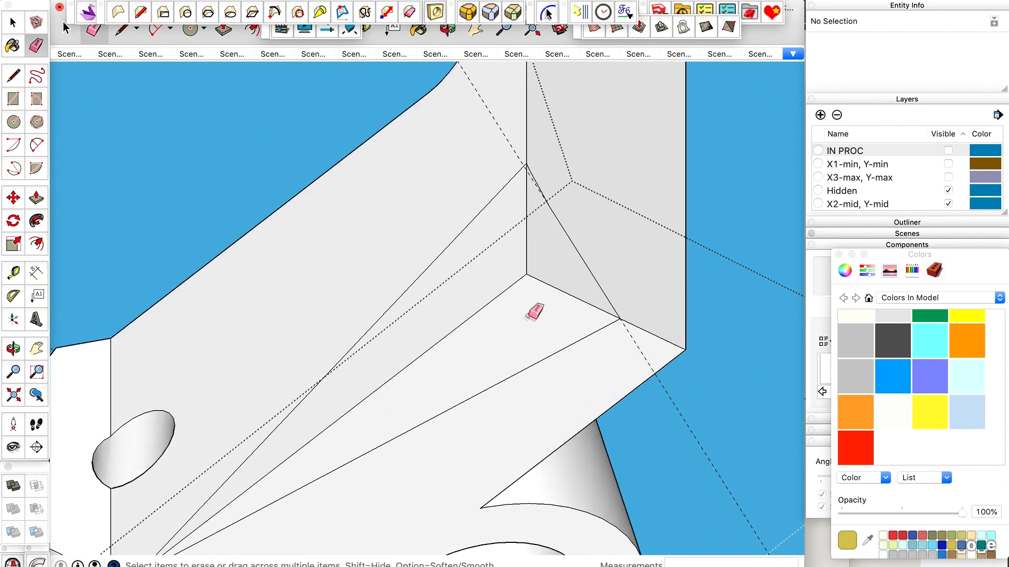
{"action": "left_click_drag", "start_coordinate": [528, 277], "coordinate": [531, 279]}
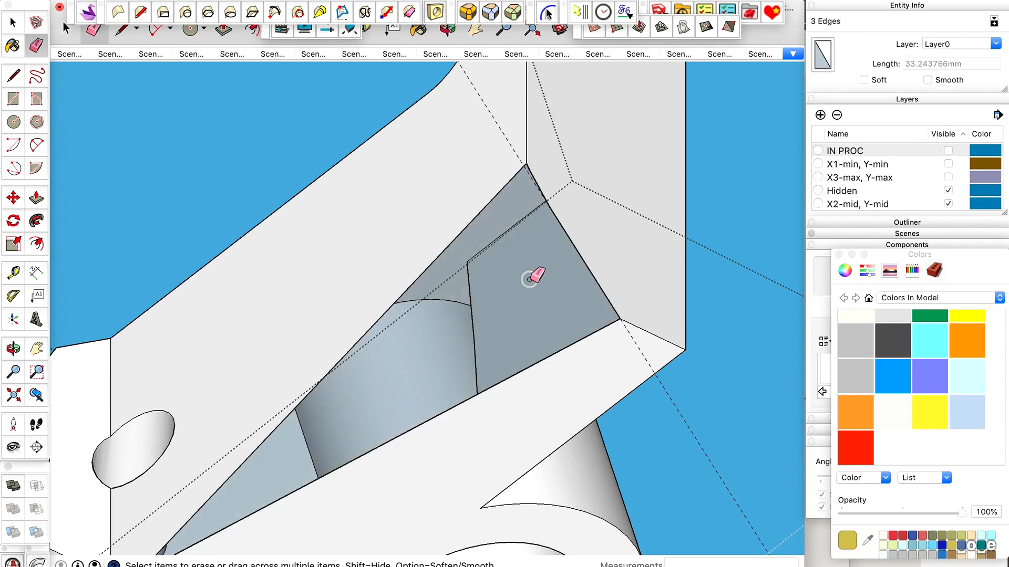
Draw an edge about 23.38 mm long from the curve's uppermost intermediate vertex to the arm's clamp-end corner.
{"action": "key", "text": "space"}
{"action": "scroll", "coordinate": [530, 279], "scroll_direction": "down", "scroll_amount": 1}
{"action": "key", "text": "l"}
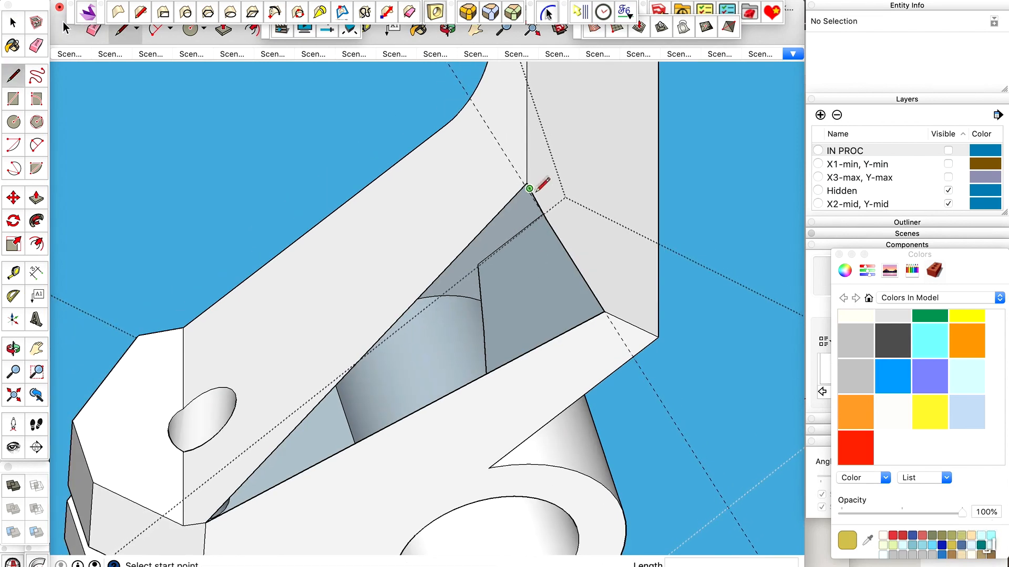
{"action": "scroll", "coordinate": [530, 189], "scroll_direction": "up", "scroll_amount": 3}
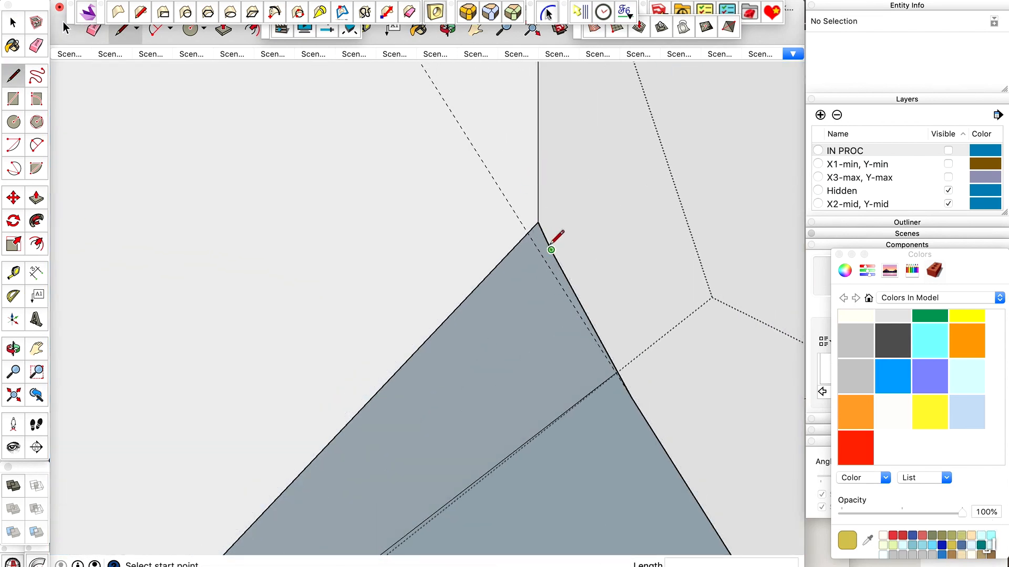
{"action": "scroll", "coordinate": [552, 251], "scroll_direction": "down", "scroll_amount": 5}
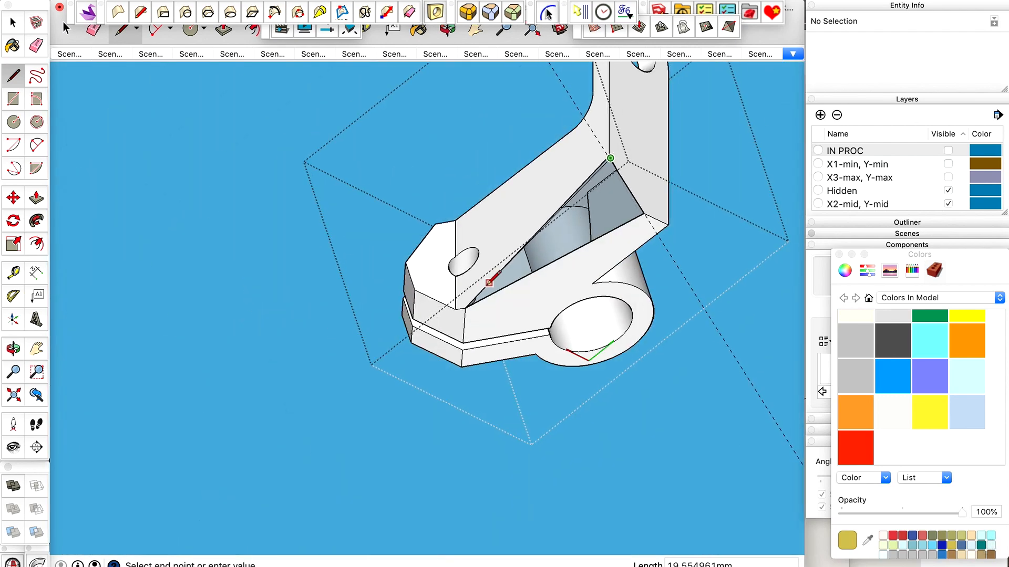
{"action": "scroll", "coordinate": [478, 289], "scroll_direction": "up", "scroll_amount": 3}
{"action": "scroll", "coordinate": [420, 342], "scroll_direction": "up", "scroll_amount": 3}
{"action": "left_click", "coordinate": [401, 360]}
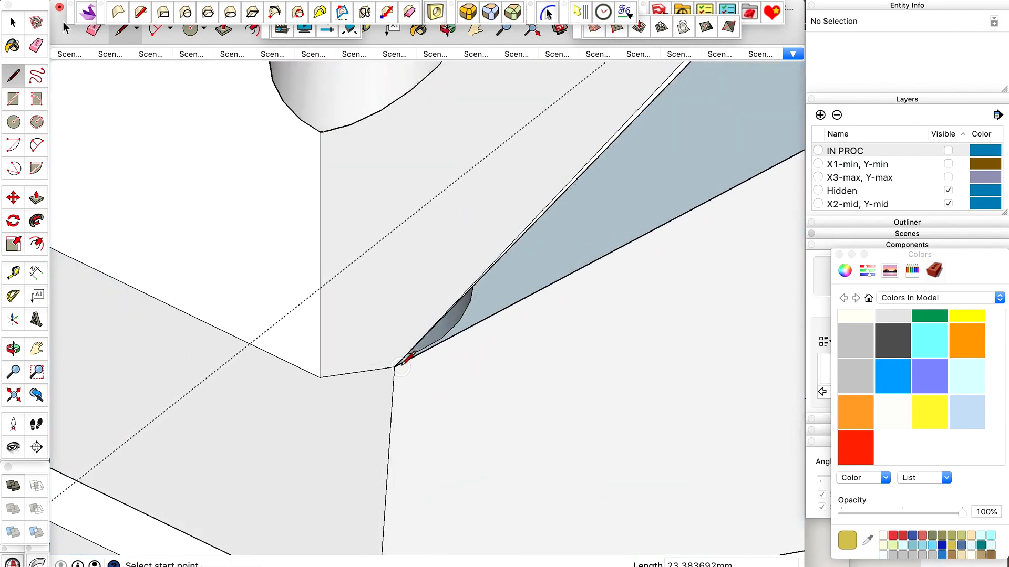
Draw another edge about 22.97 mm long from the curve's next vertex to the clamp-end corner, closing the remaining bevel faces.
{"action": "scroll", "coordinate": [407, 353], "scroll_direction": "down", "scroll_amount": 2}
{"action": "scroll", "coordinate": [403, 361], "scroll_direction": "down", "scroll_amount": 4}
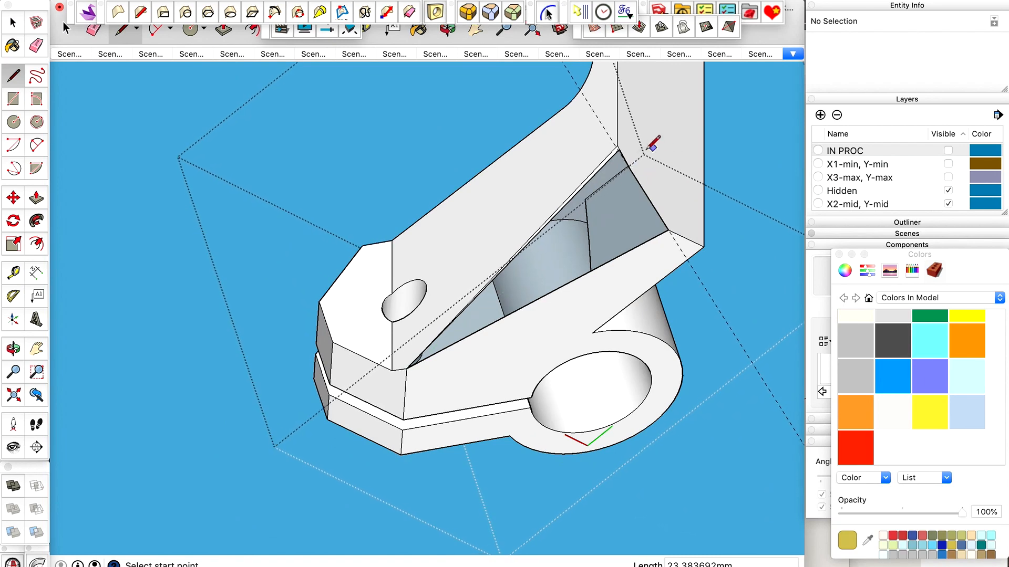
{"action": "scroll", "coordinate": [625, 152], "scroll_direction": "up", "scroll_amount": 4}
{"action": "scroll", "coordinate": [624, 152], "scroll_direction": "up", "scroll_amount": 3}
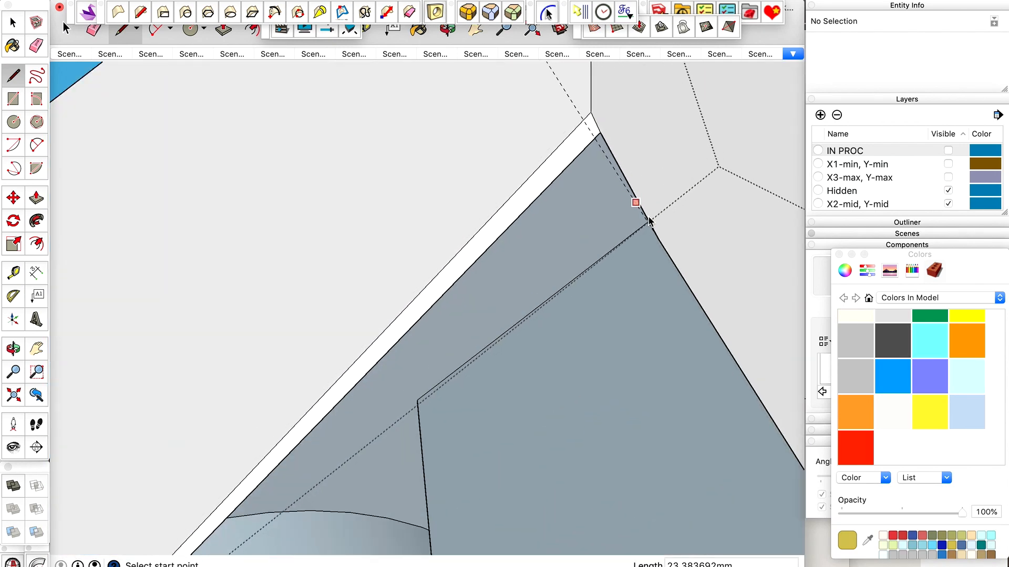
{"action": "scroll", "coordinate": [658, 238], "scroll_direction": "down", "scroll_amount": 5}
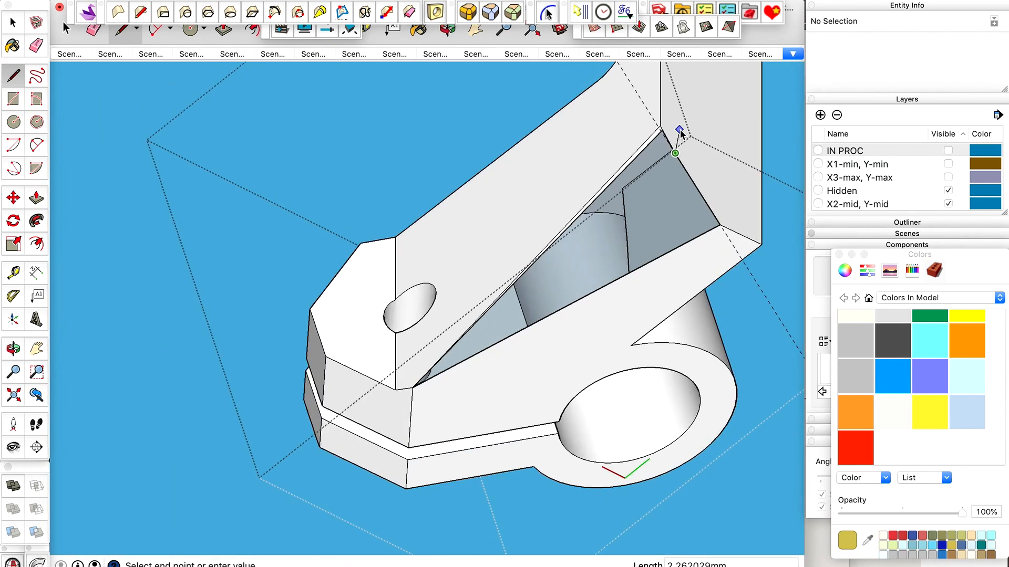
{"action": "left_click", "coordinate": [417, 386]}
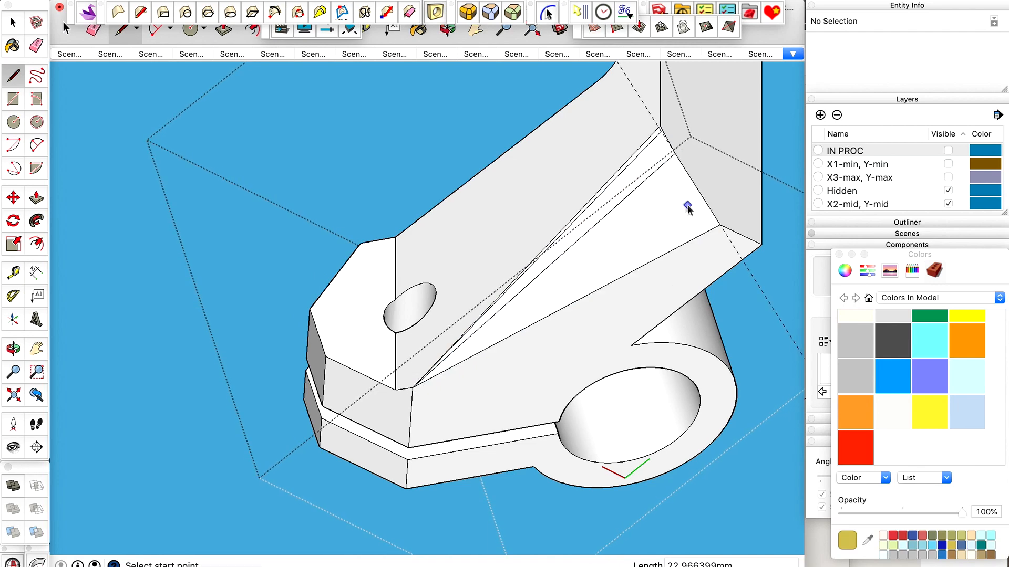
Examine the beveled corner of the holder arm and its facet edges from the underside and the clamp end.
{"action": "key", "text": "space"}
{"action": "scroll", "coordinate": [640, 230], "scroll_direction": "down", "scroll_amount": 2}
{"action": "middle_click_drag", "start_coordinate": [640, 230], "coordinate": [520, 258]}
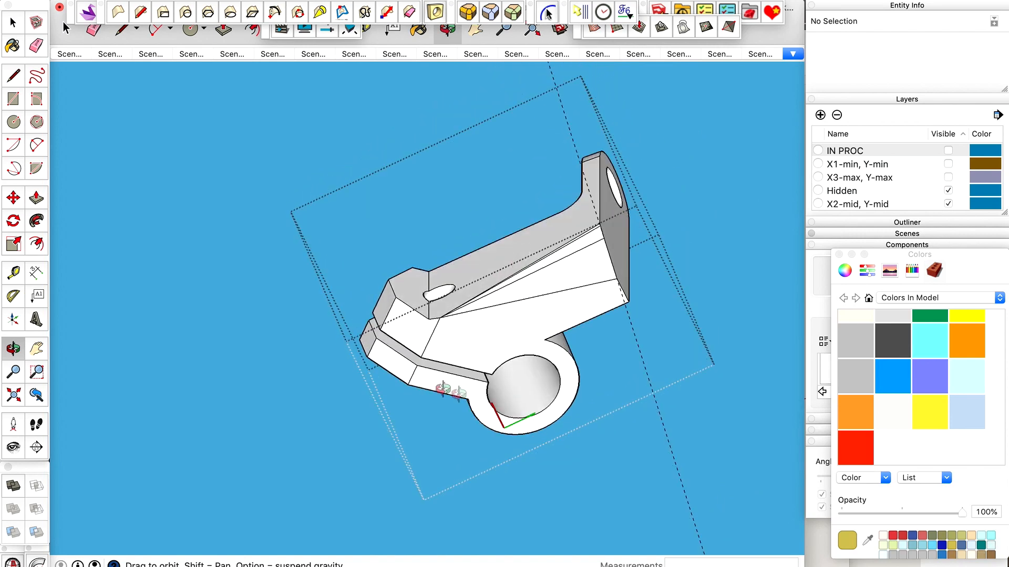
{"action": "middle_click_drag", "start_coordinate": [515, 345], "coordinate": [448, 349]}
{"action": "middle_click_drag", "start_coordinate": [481, 167], "coordinate": [583, 337]}
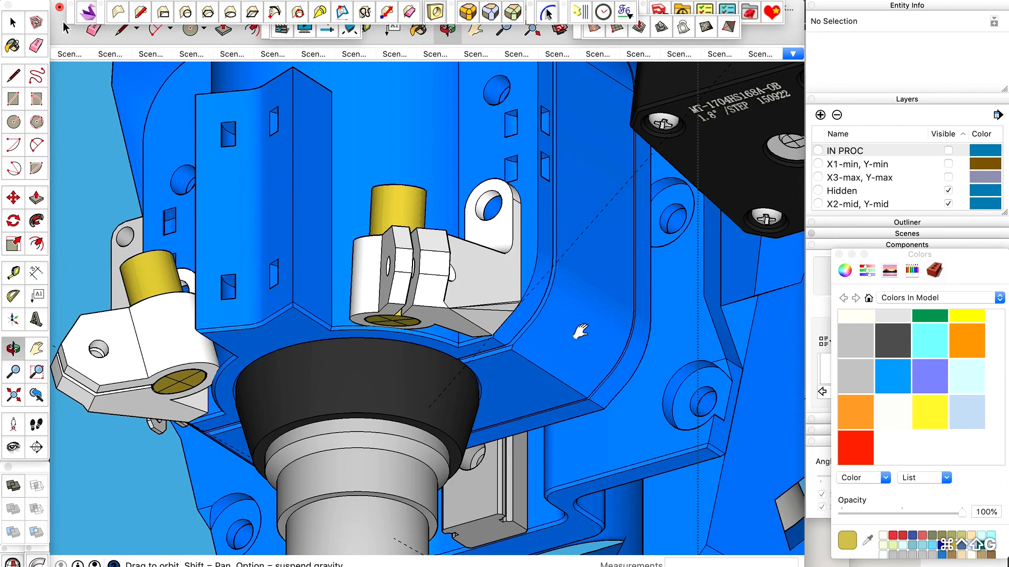
{"action": "middle_click_drag", "start_coordinate": [581, 333], "coordinate": [511, 262]}
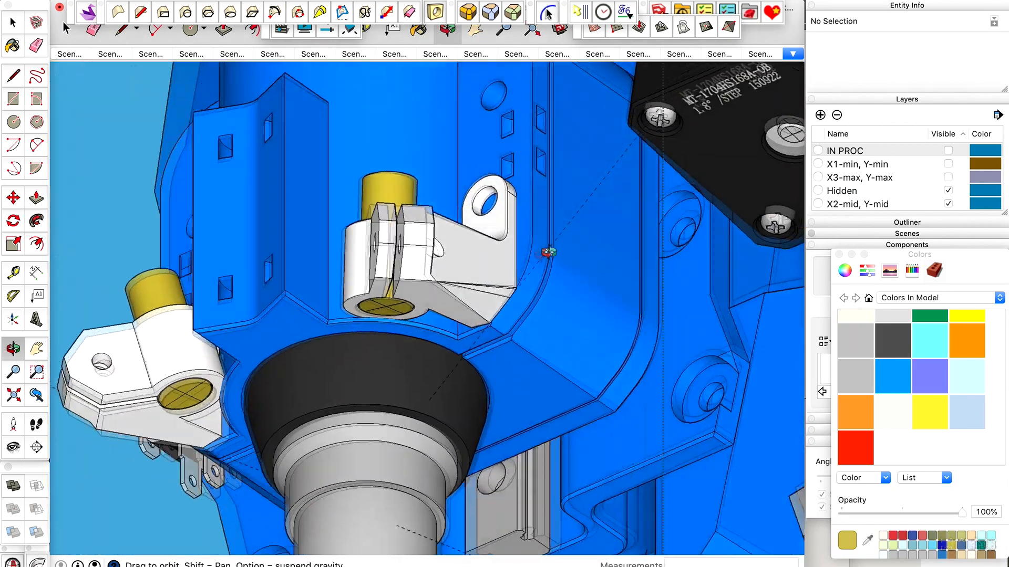
{"action": "key", "text": "space"}
{"action": "left_click", "coordinate": [503, 266]}
{"action": "double_click", "coordinate": [503, 266]}
{"action": "scroll", "coordinate": [506, 302], "scroll_direction": "up", "scroll_amount": 5}
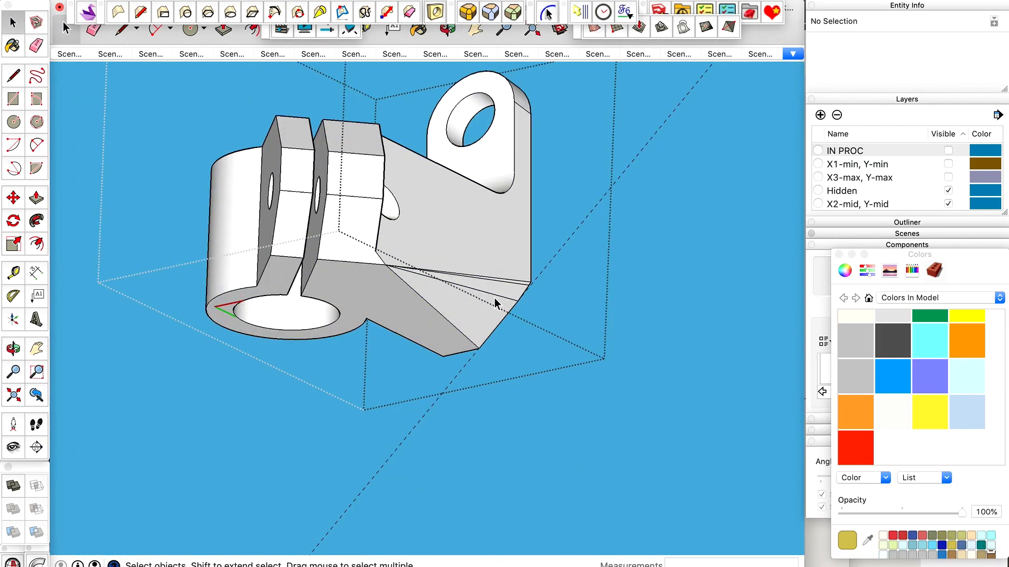
{"action": "scroll", "coordinate": [495, 303], "scroll_direction": "up", "scroll_amount": 4}
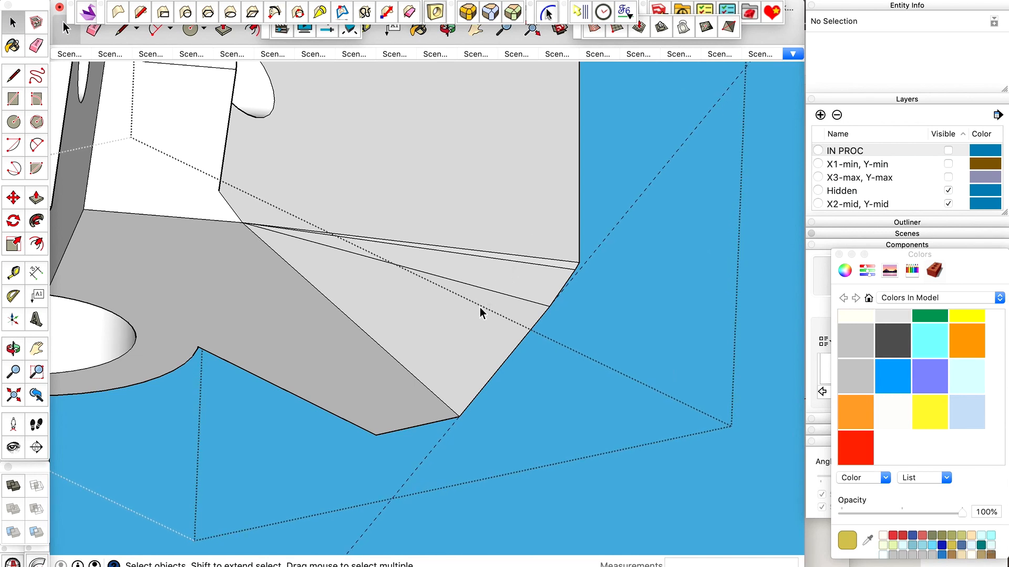
Select all of the holder's geometry and soften its edges at 28 degrees with smooth normals and soften coplanar enabled.
{"action": "left_click", "coordinate": [838, 254]}
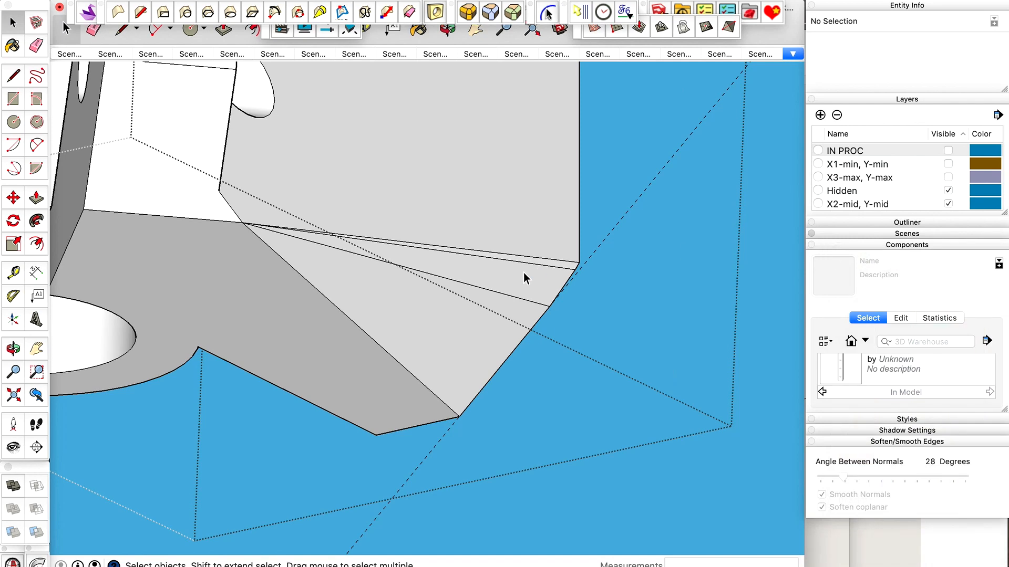
{"action": "scroll", "coordinate": [632, 301], "scroll_direction": "down", "scroll_amount": 4}
{"action": "key", "text": "super+a"}
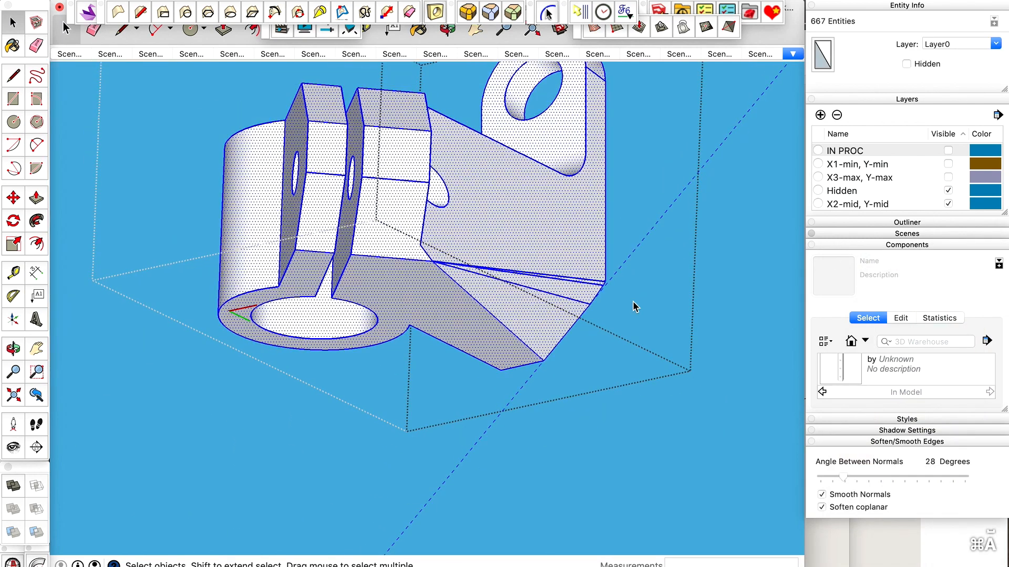
{"action": "left_click", "coordinate": [865, 246]}
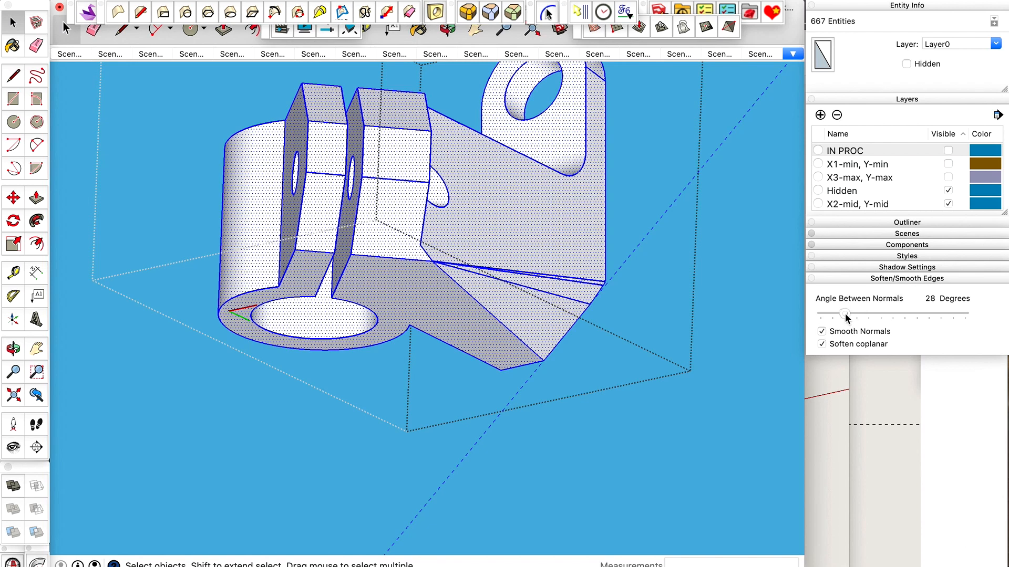
{"action": "key", "text": "super+shift+a"}
{"action": "scroll", "coordinate": [582, 302], "scroll_direction": "up", "scroll_amount": 2}
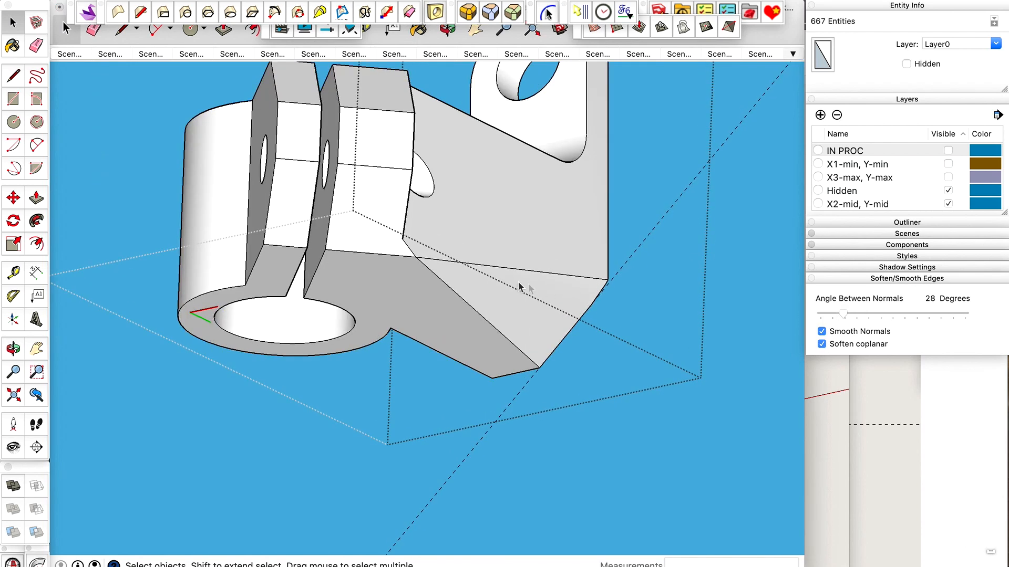
Check the softened bevel with hidden geometry shown, and delete all guides.
{"action": "scroll", "coordinate": [547, 292], "scroll_direction": "up", "scroll_amount": 2}
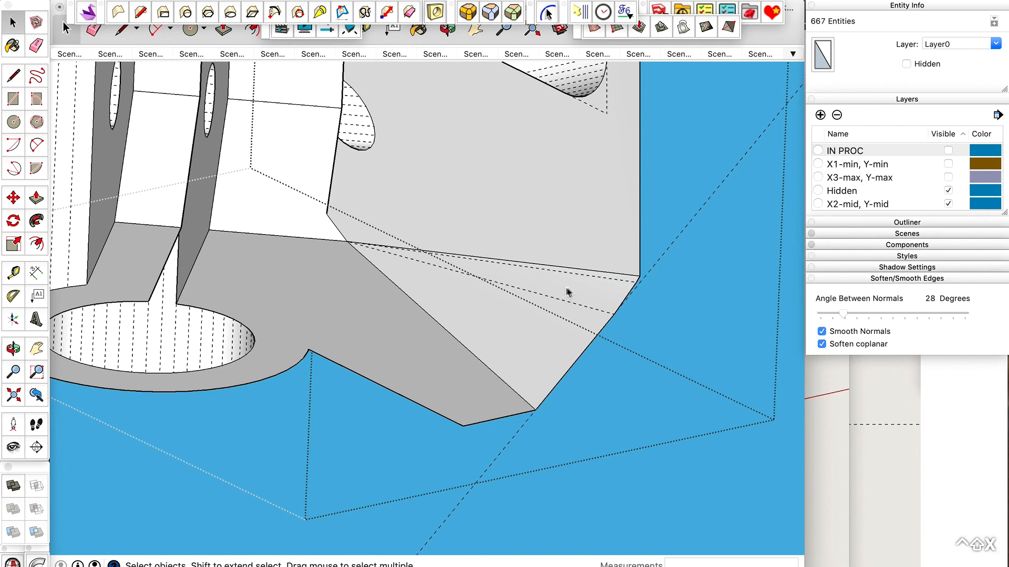
{"action": "scroll", "coordinate": [550, 317], "scroll_direction": "down", "scroll_amount": 4}
{"action": "key", "text": "space"}
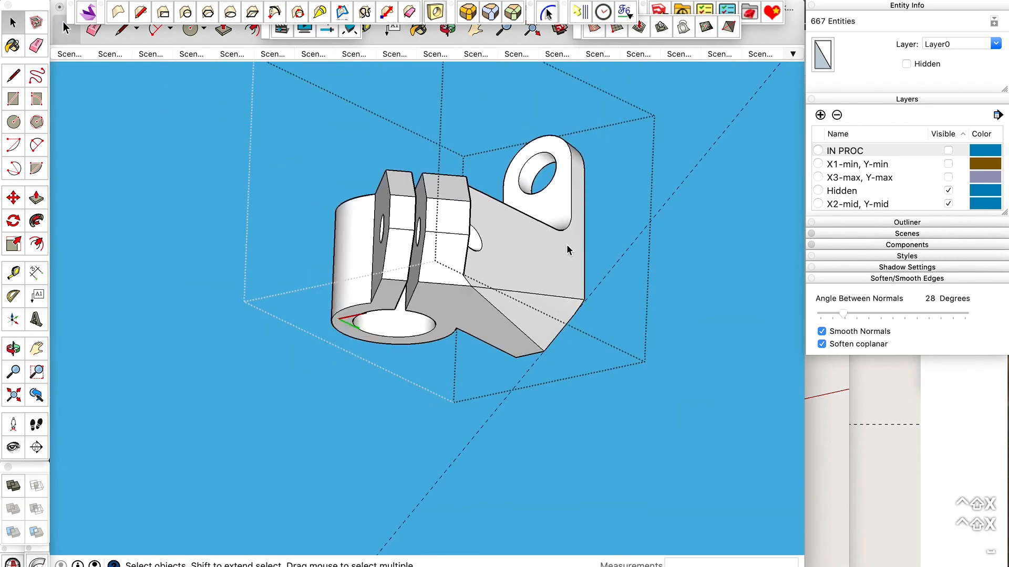
{"action": "left_click", "coordinate": [138, 1]}
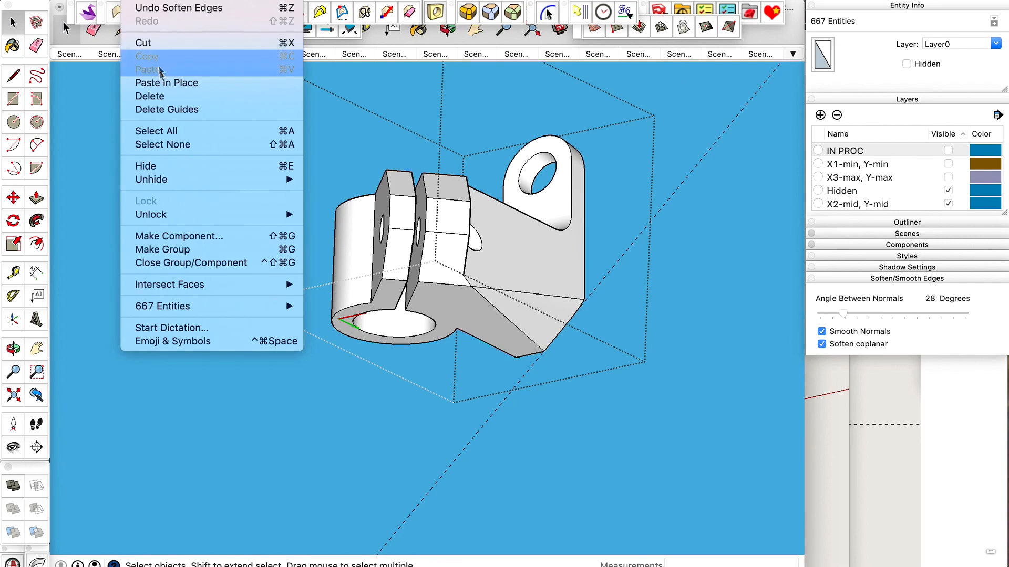
{"action": "left_click", "coordinate": [158, 110]}
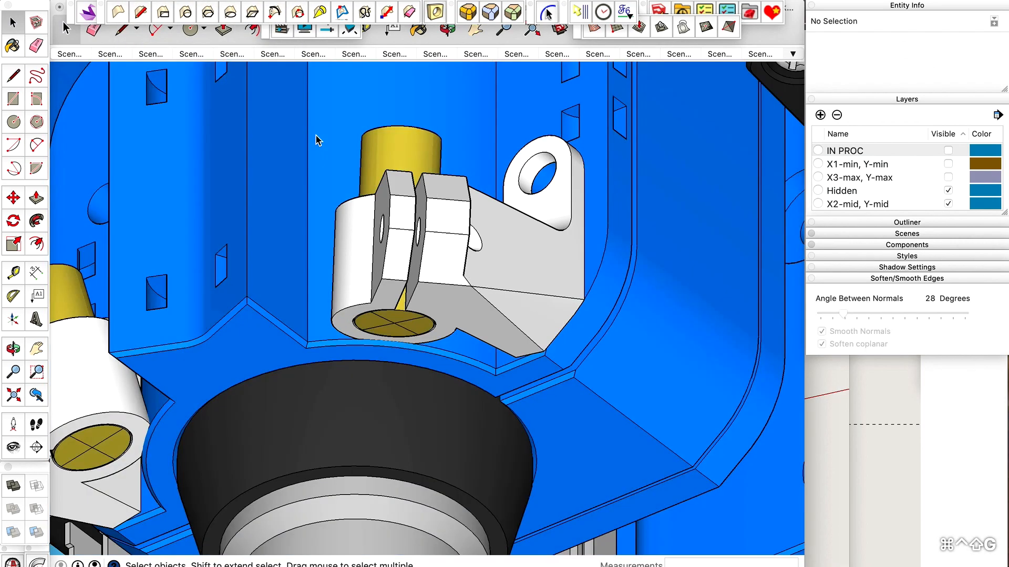
Examine both beveled laser holders in the full assembly, checking their fit against the blue tool body from several angles.
{"action": "key", "text": "o"}
{"action": "left_click_drag", "start_coordinate": [317, 140], "coordinate": [473, 444]}
{"action": "left_click_drag", "start_coordinate": [506, 336], "coordinate": [471, 330]}
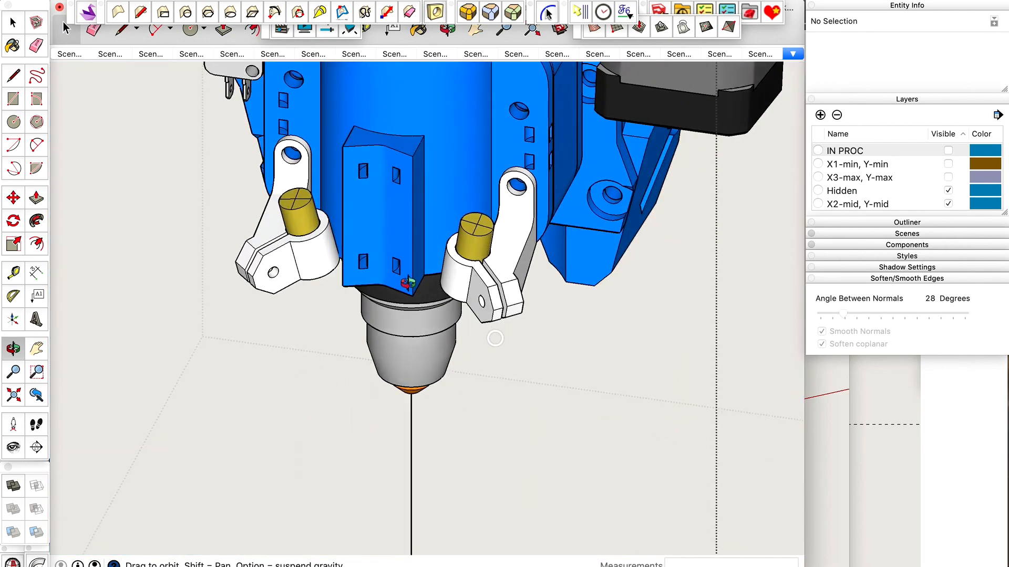
{"action": "scroll", "coordinate": [408, 283], "scroll_direction": "up", "scroll_amount": 5}
{"action": "left_click_drag", "start_coordinate": [407, 283], "coordinate": [484, 282]}
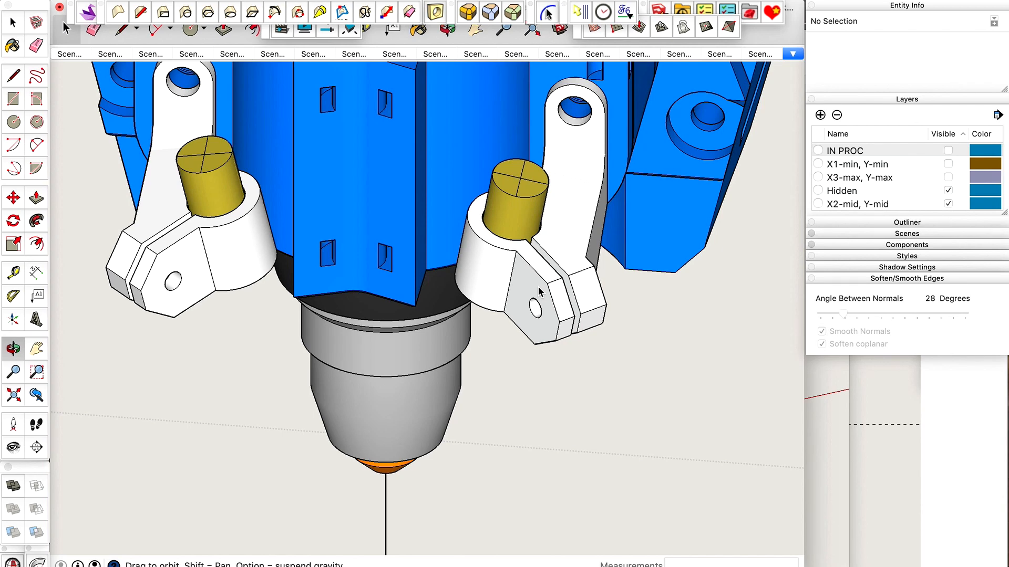
{"action": "left_click_drag", "start_coordinate": [540, 292], "coordinate": [386, 344]}
{"action": "scroll", "coordinate": [459, 457], "scroll_direction": "down", "scroll_amount": 5}
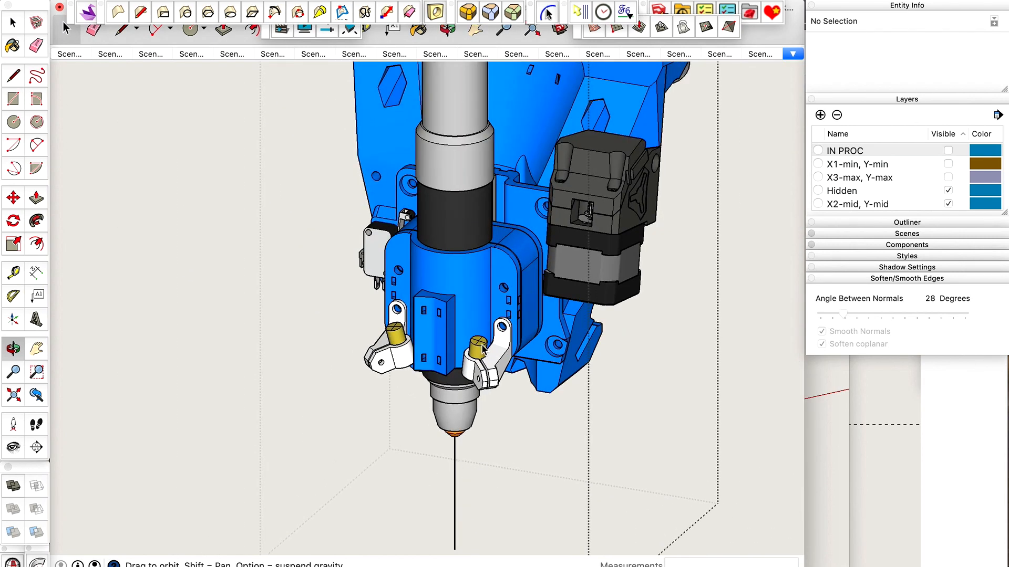
{"action": "scroll", "coordinate": [482, 345], "scroll_direction": "down", "scroll_amount": 3}
{"action": "mouse_move", "coordinate": [482, 414]}
{"action": "left_mouse_down"}
{"action": "mouse_move", "coordinate": [462, 410]}
{"action": "mouse_move", "coordinate": [468, 405]}
{"action": "left_mouse_up"}
{"action": "scroll", "coordinate": [477, 405], "scroll_direction": "up", "scroll_amount": 6}
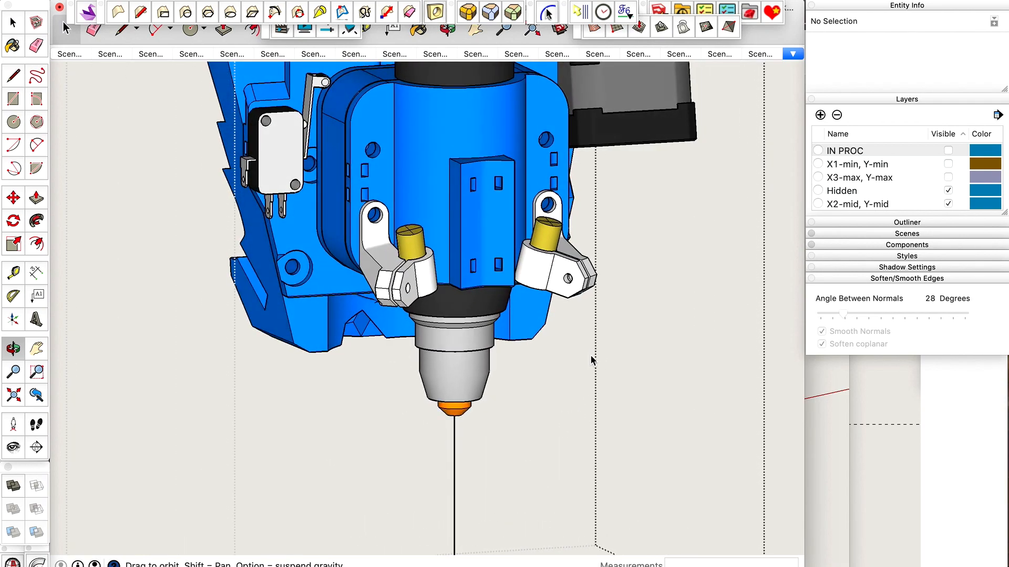
{"action": "scroll", "coordinate": [599, 311], "scroll_direction": "down", "scroll_amount": 1}
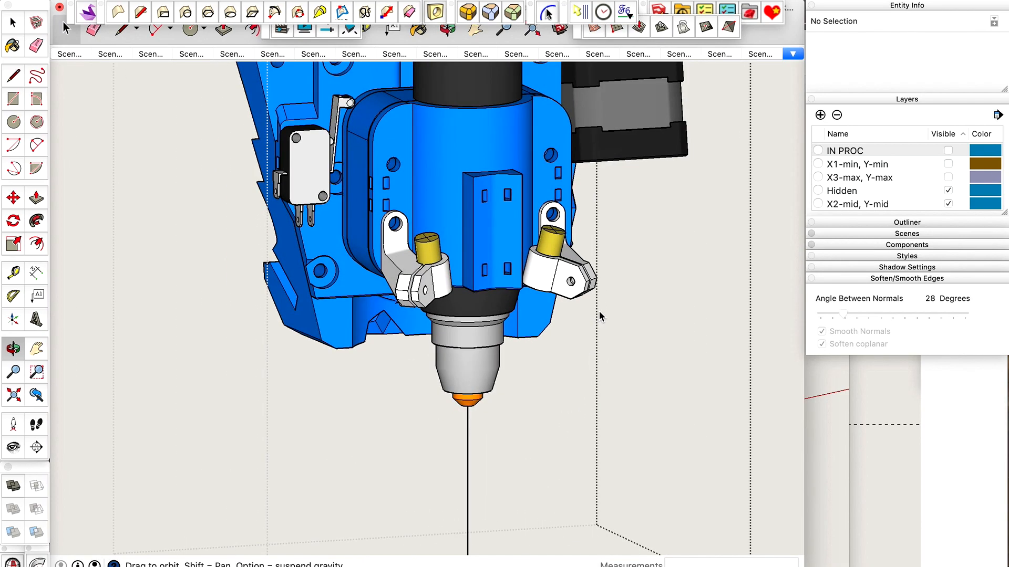
{"action": "middle_click_drag", "start_coordinate": [599, 311], "coordinate": [526, 228]}
{"action": "left_click_drag", "start_coordinate": [525, 231], "coordinate": [476, 466]}
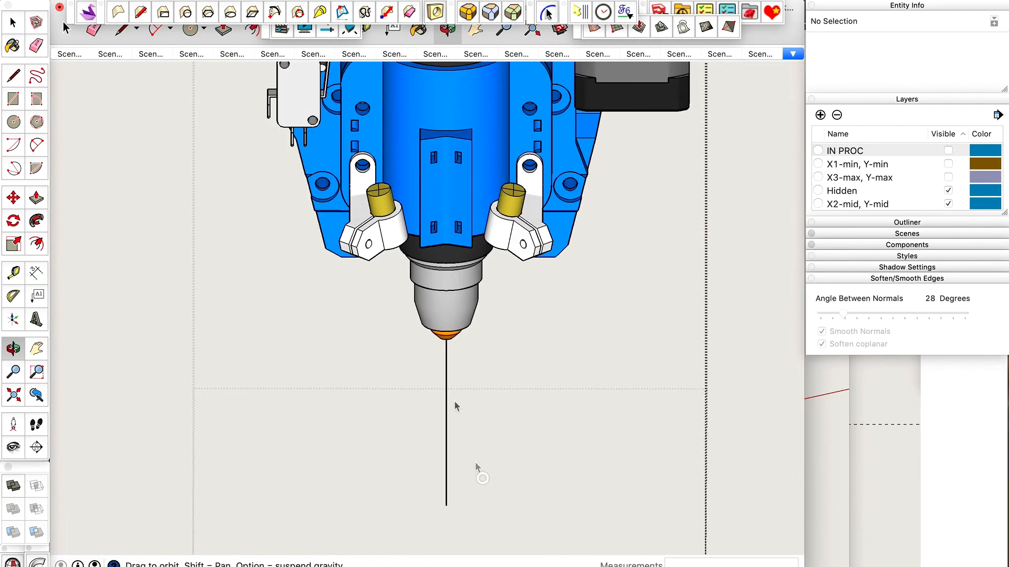
Select the holder opposite the stepper motor and copy its definition name, Laser Holder (Right).
{"action": "scroll", "coordinate": [421, 249], "scroll_direction": "up", "scroll_amount": 3}
{"action": "key", "text": "space"}
{"action": "left_click", "coordinate": [380, 233]}
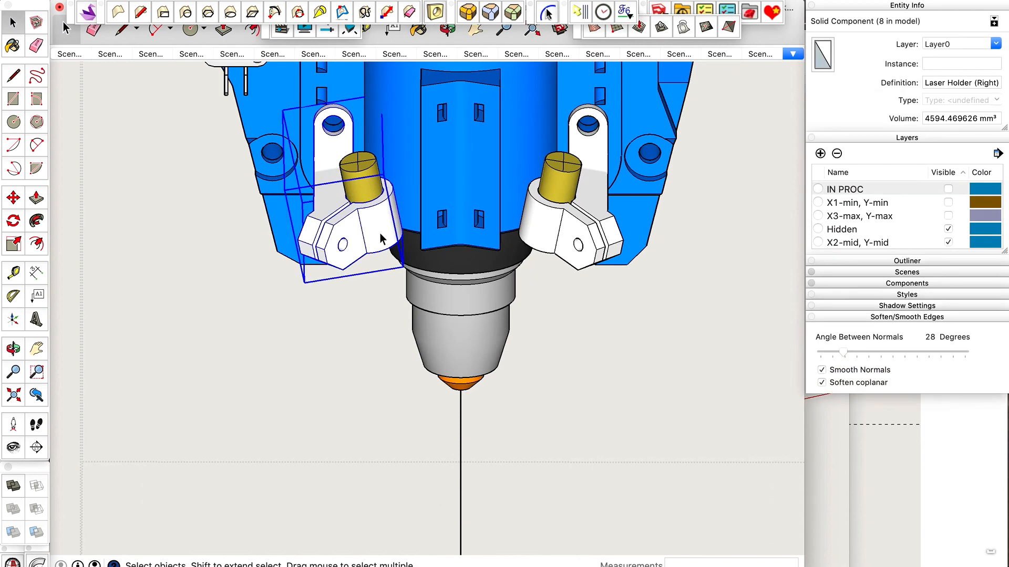
{"action": "right_click", "coordinate": [380, 233]}
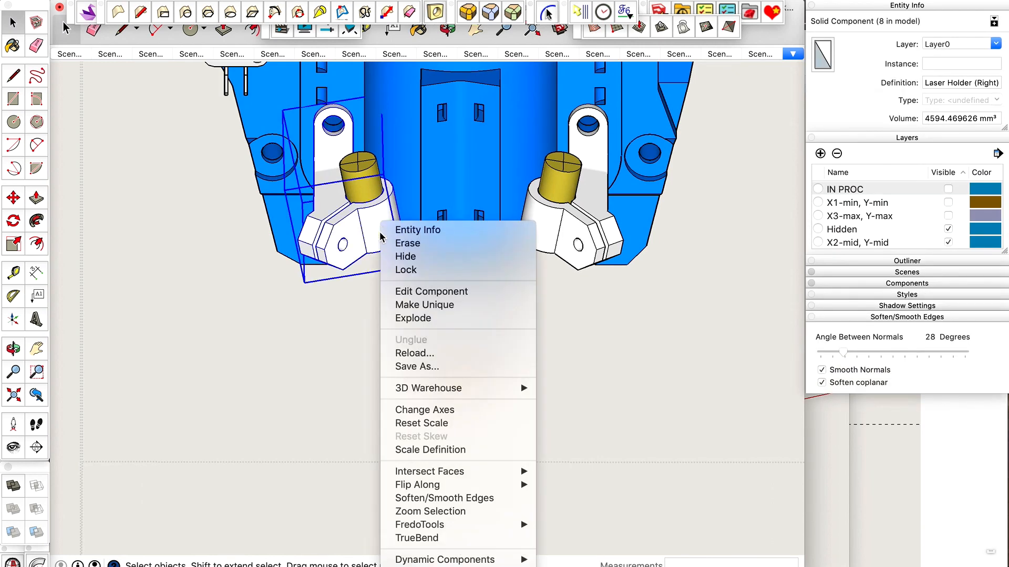
{"action": "left_click", "coordinate": [949, 81]}
{"action": "key", "text": "super+a"}
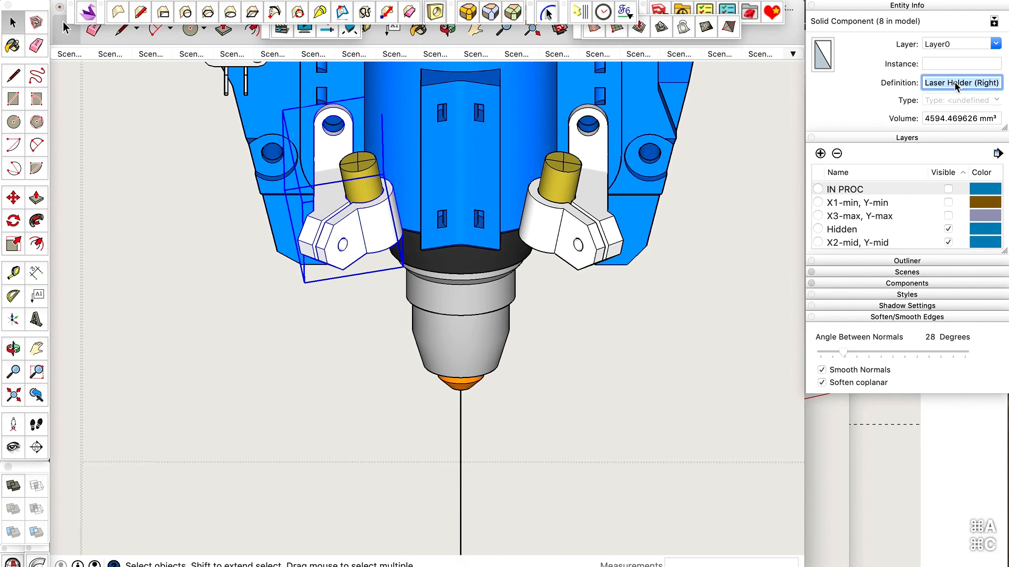
{"action": "left_click", "coordinate": [387, 234]}
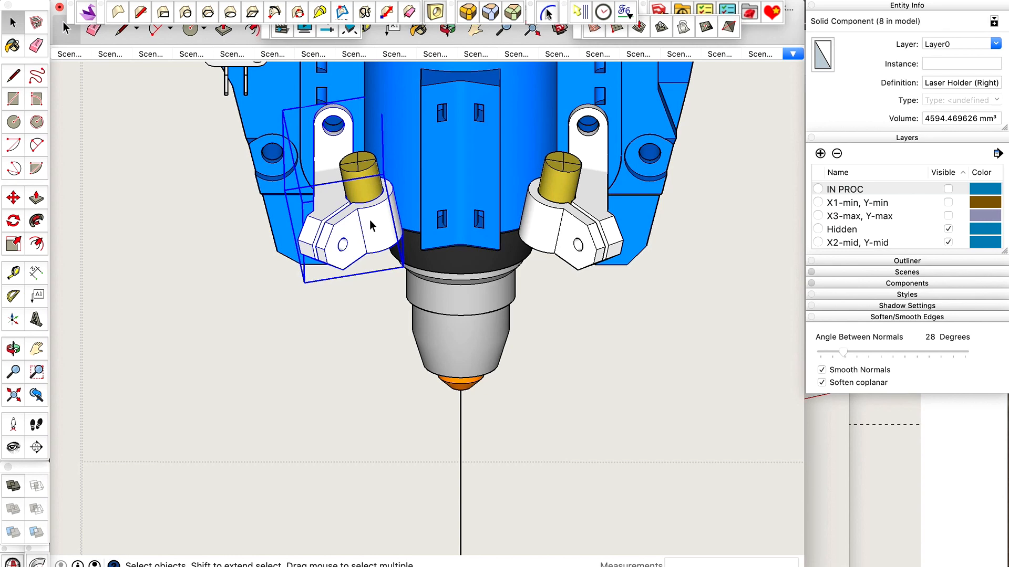
{"action": "right_click", "coordinate": [370, 224]}
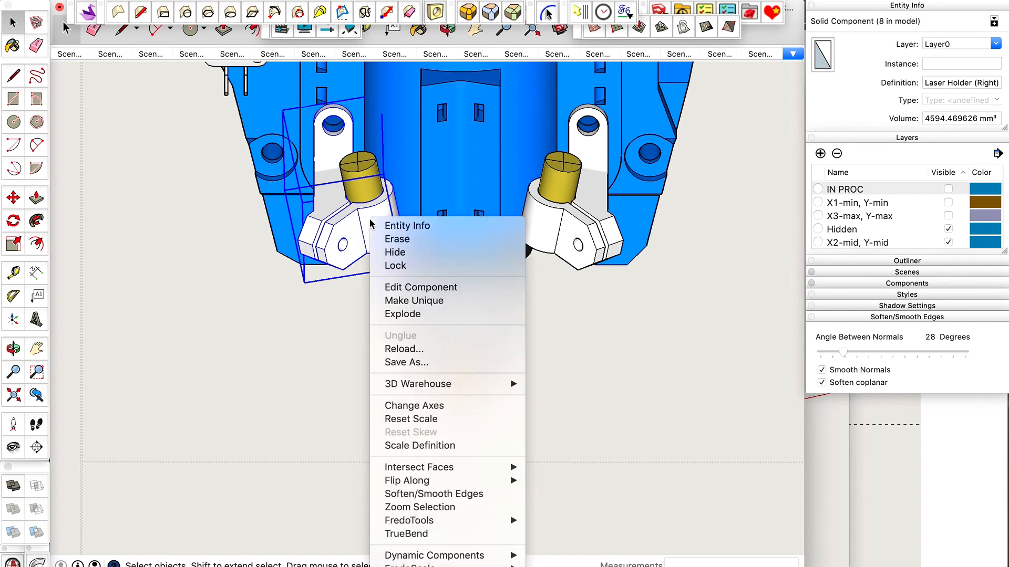
{"action": "left_click", "coordinate": [345, 229]}
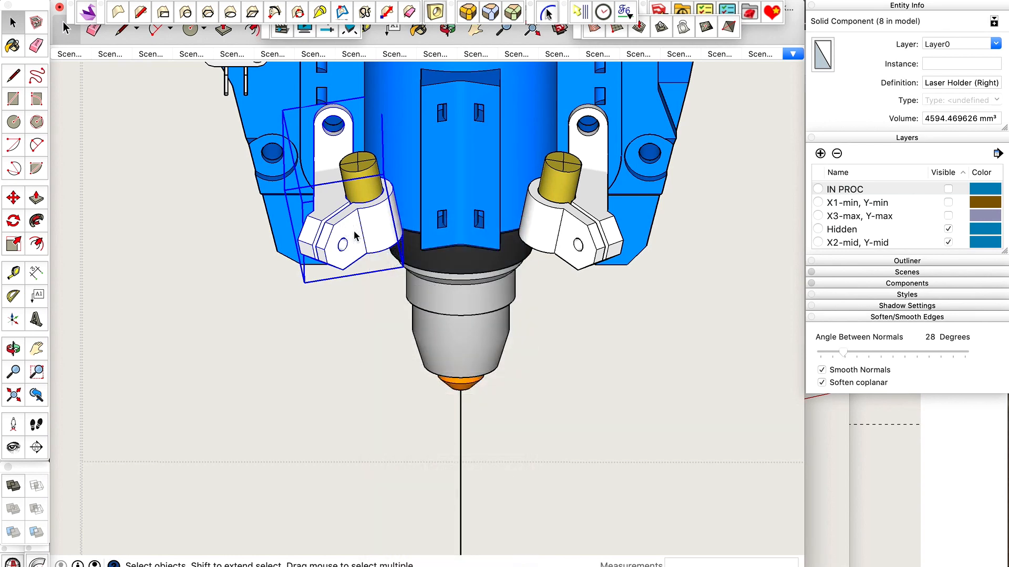
{"action": "middle_click_drag", "start_coordinate": [354, 226], "coordinate": [382, 147]}
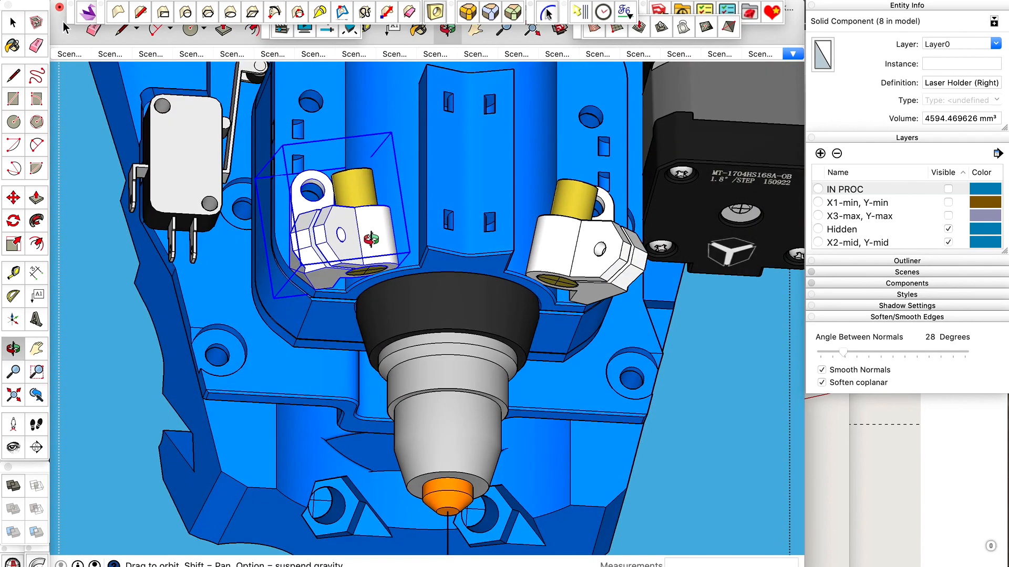
{"action": "scroll", "coordinate": [371, 240], "scroll_direction": "up", "scroll_amount": 8}
{"action": "middle_click_drag", "start_coordinate": [359, 237], "coordinate": [331, 322]}
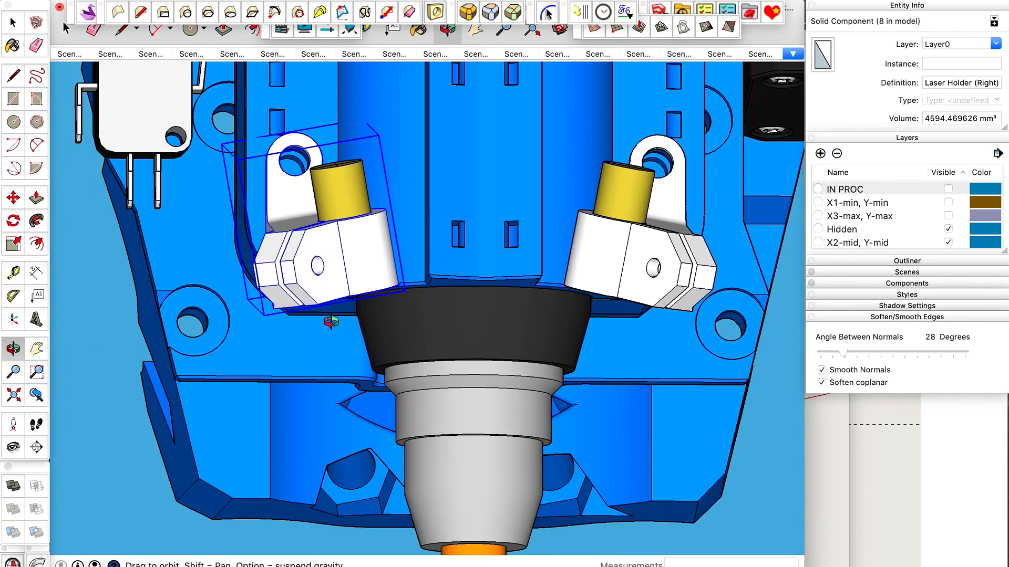
{"action": "scroll", "coordinate": [383, 277], "scroll_direction": "down", "scroll_amount": 3}
{"action": "scroll", "coordinate": [382, 270], "scroll_direction": "up", "scroll_amount": 5}
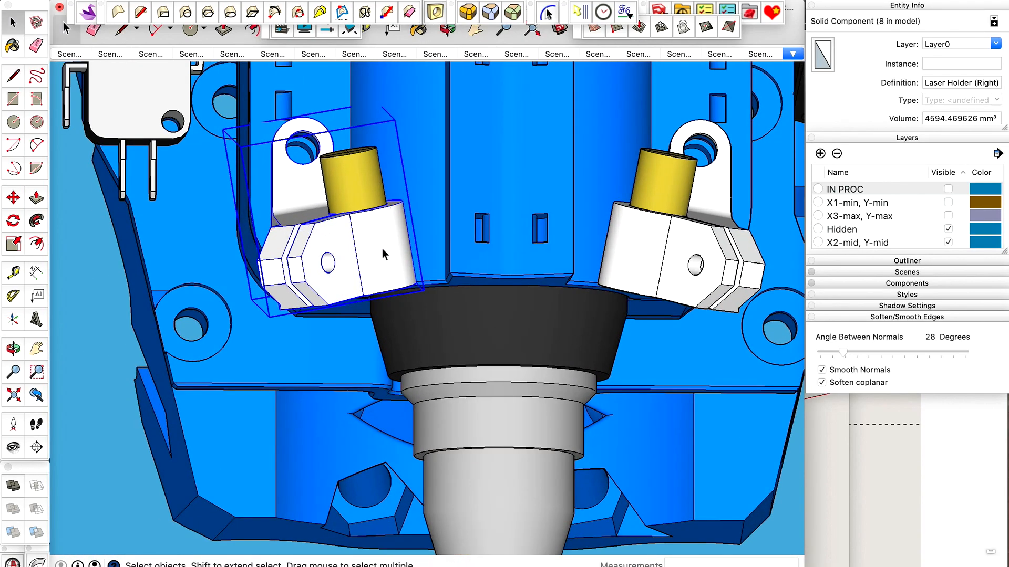
Copy the selected laser holder about 49.2 mm along the red axis, outward from the tool body.
{"action": "right_click", "coordinate": [383, 248]}
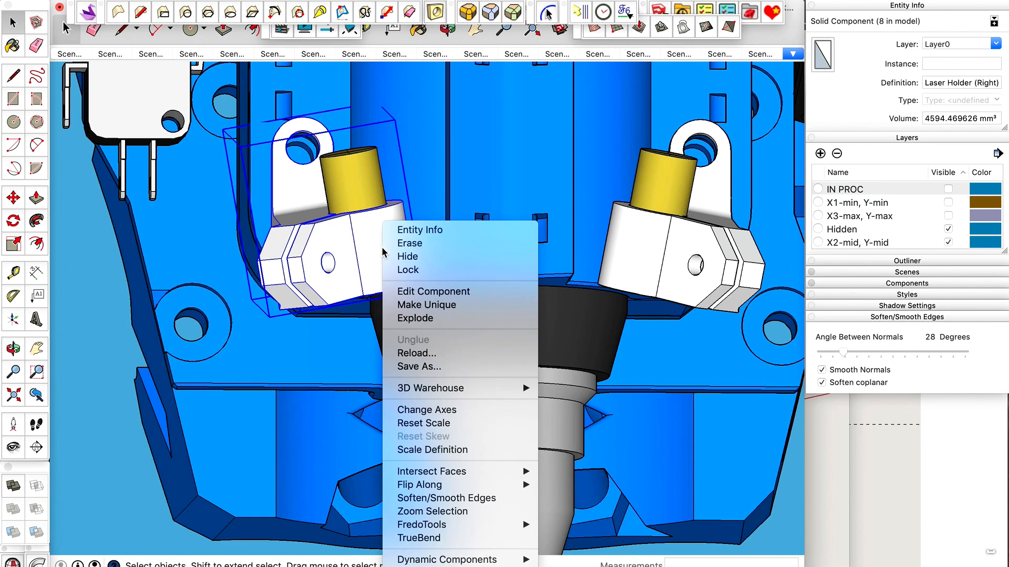
{"action": "left_click", "coordinate": [377, 292]}
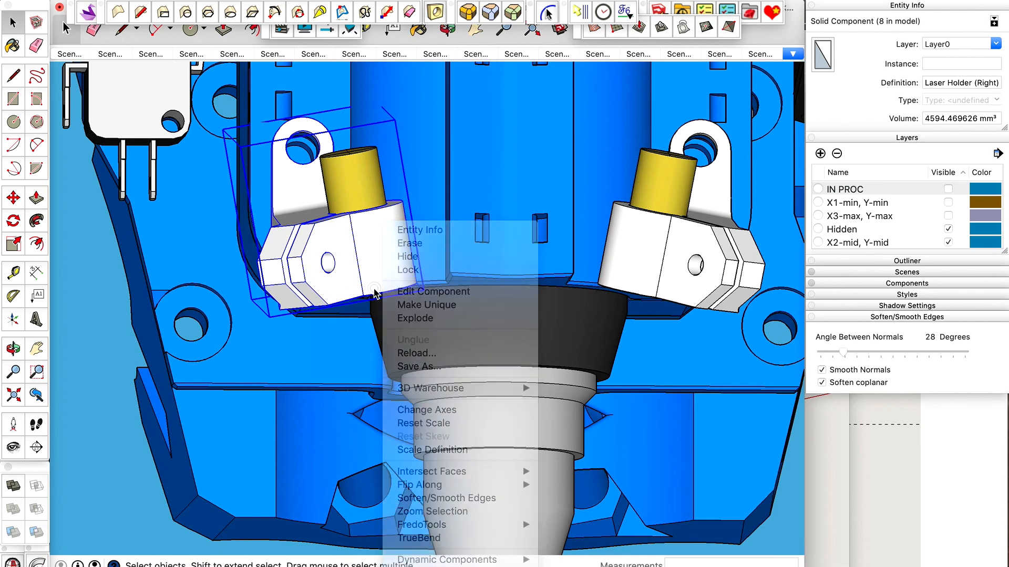
{"action": "scroll", "coordinate": [415, 292], "scroll_direction": "down", "scroll_amount": 3}
{"action": "key", "text": "m"}
{"action": "left_click", "coordinate": [384, 270]}
{"action": "key", "text": "alt"}
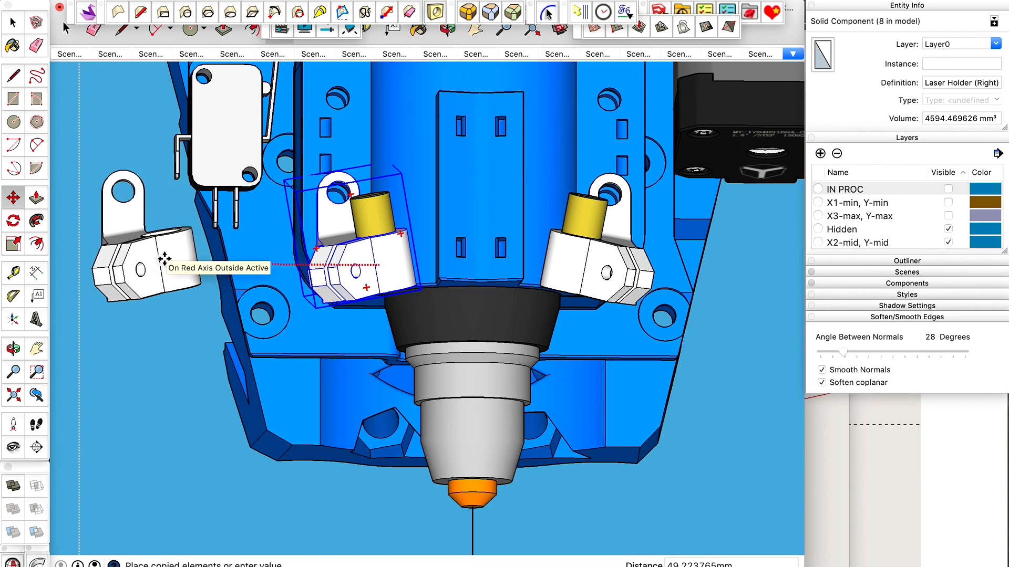
{"action": "left_click", "coordinate": [165, 260]}
Make the copied holder a unique component and set its definition name to Laser Holder (Left).
{"action": "key", "text": "space"}
{"action": "right_click", "coordinate": [165, 260]}
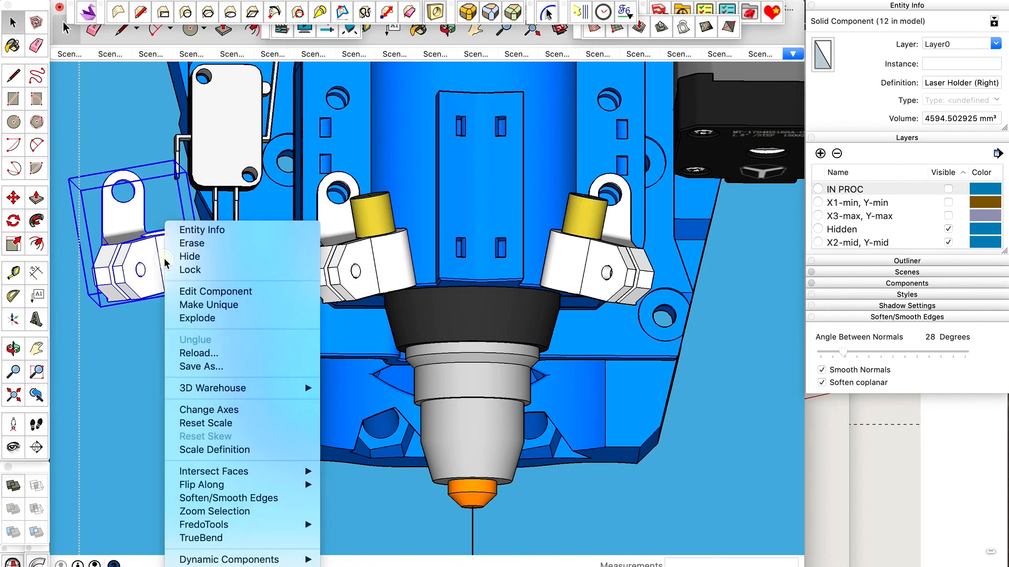
{"action": "left_click", "coordinate": [190, 309]}
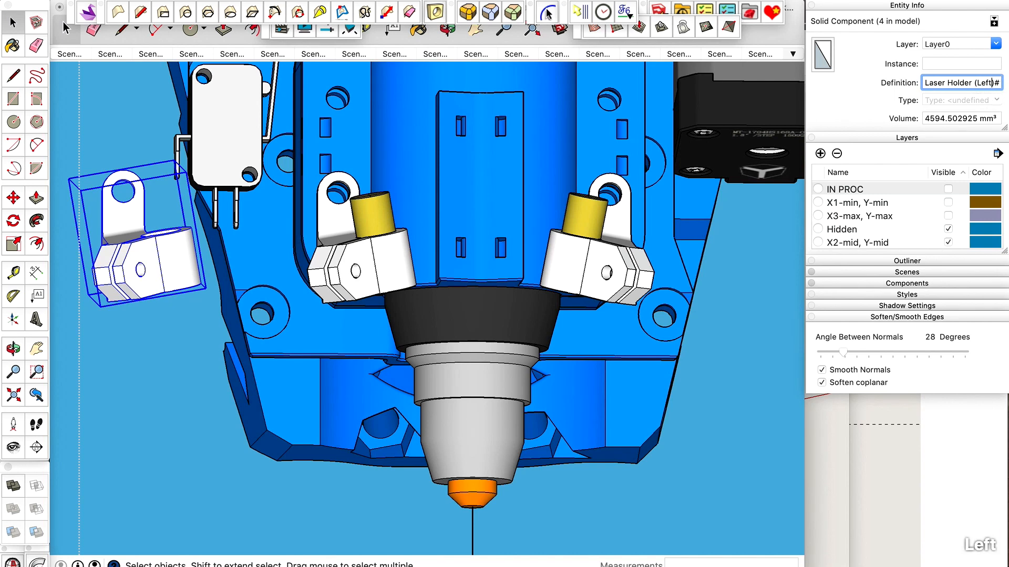
{"action": "key", "text": "Right"}
{"action": "key", "text": "Right"}
{"action": "key", "text": "BackSpace"}
{"action": "key", "text": "BackSpace"}
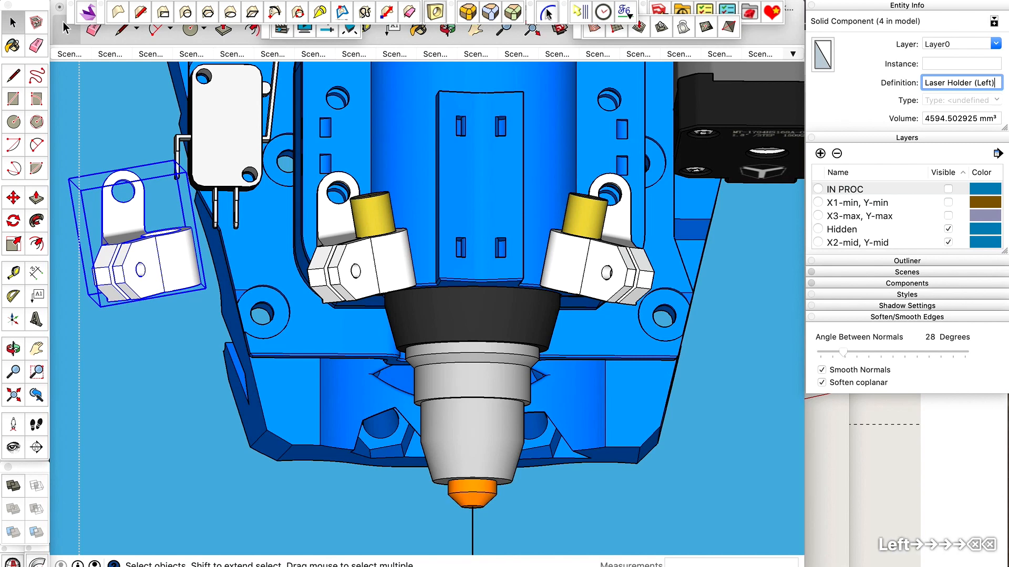
{"action": "key", "text": "Return"}
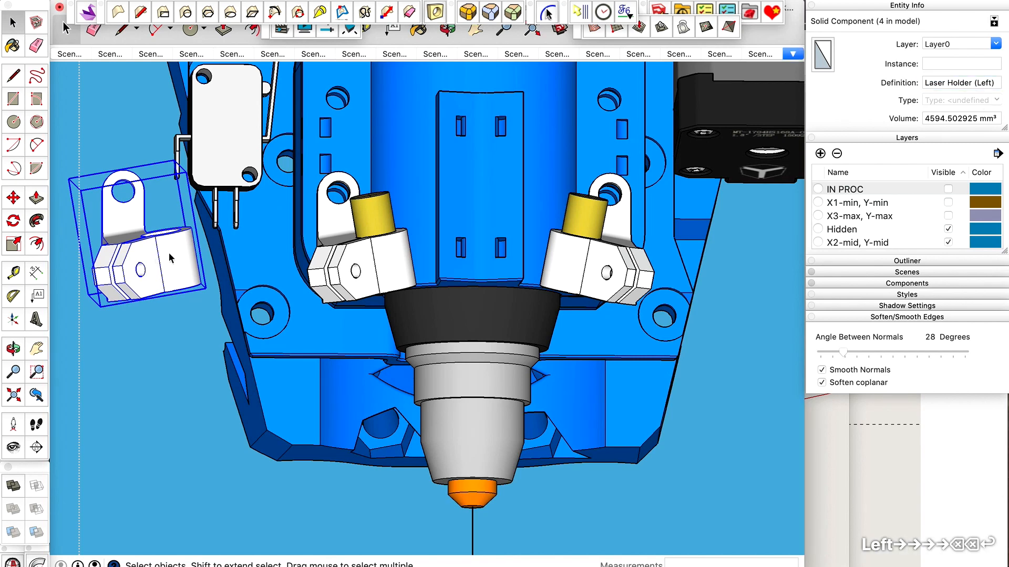
Examine the copied holder's geometry inside the component from several angles, and leave the component.
{"action": "scroll", "coordinate": [351, 247], "scroll_direction": "down", "scroll_amount": 3}
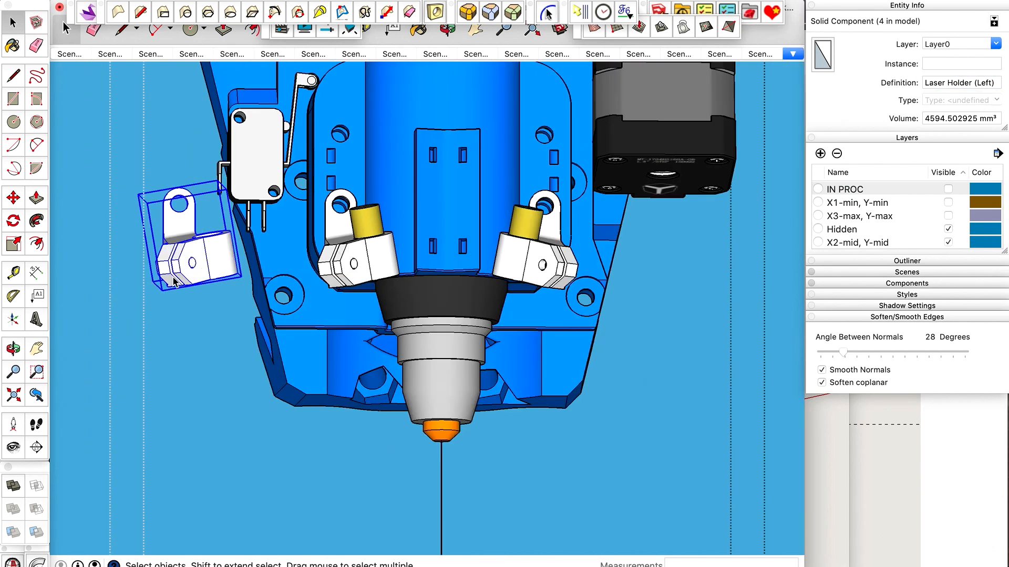
{"action": "scroll", "coordinate": [164, 274], "scroll_direction": "up", "scroll_amount": 3}
{"action": "double_click", "coordinate": [203, 249]}
{"action": "scroll", "coordinate": [271, 347], "scroll_direction": "down", "scroll_amount": 5}
{"action": "scroll", "coordinate": [271, 348], "scroll_direction": "up", "scroll_amount": 5}
{"action": "scroll", "coordinate": [272, 348], "scroll_direction": "down", "scroll_amount": 2}
{"action": "middle_click_drag", "start_coordinate": [272, 348], "coordinate": [703, 135]}
{"action": "scroll", "coordinate": [283, 181], "scroll_direction": "up", "scroll_amount": 6}
{"action": "scroll", "coordinate": [394, 239], "scroll_direction": "down", "scroll_amount": 6}
{"action": "middle_click_drag", "start_coordinate": [395, 239], "coordinate": [630, 409]}
{"action": "key", "text": "ctrl+shift+super+g"}
{"action": "middle_click_drag", "start_coordinate": [571, 371], "coordinate": [629, 270]}
Flip the copied holder along its component's red axis.
{"action": "key", "text": "space"}
{"action": "left_click", "coordinate": [571, 239]}
{"action": "right_click", "coordinate": [571, 240]}
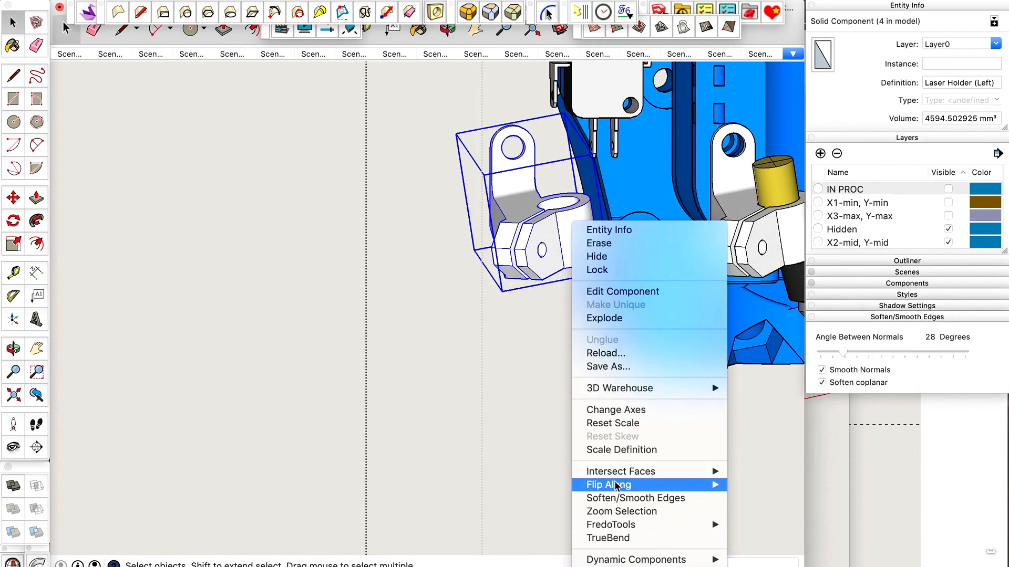
{"action": "mouse_move", "coordinate": [617, 486]}
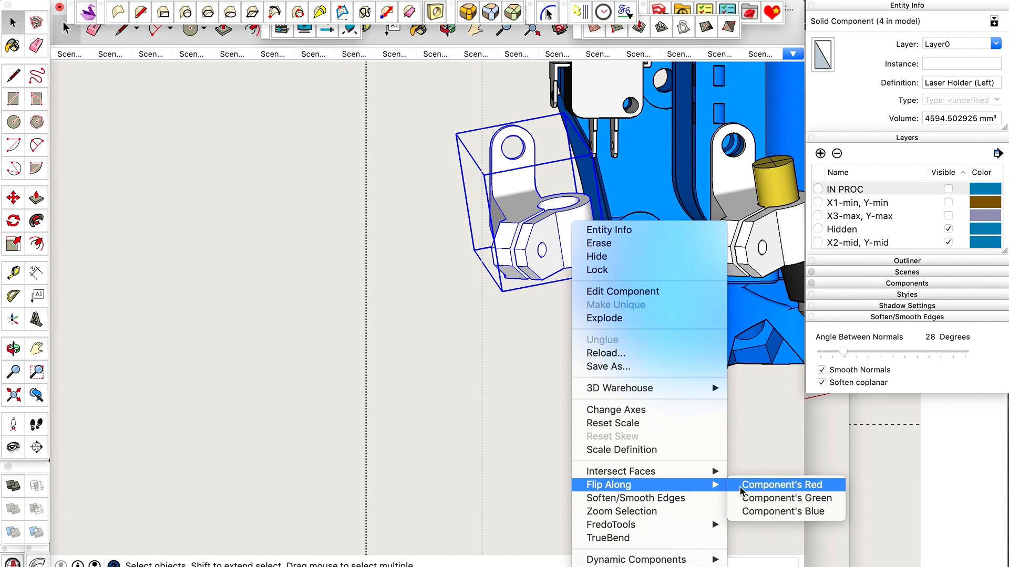
{"action": "left_click", "coordinate": [761, 485]}
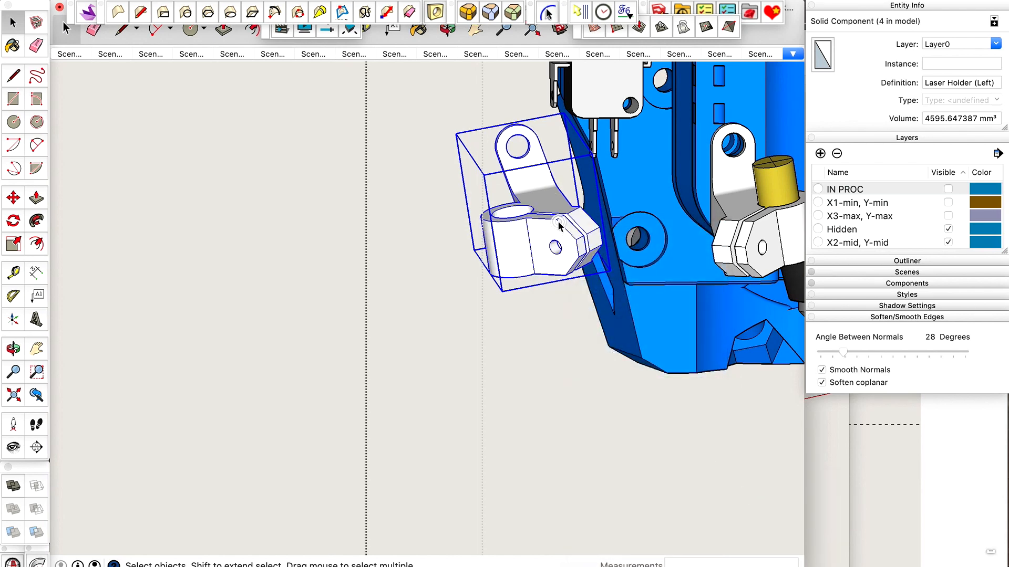
Select all geometry inside the flipped holder, flip it along the red direction, and close the component.
{"action": "double_click", "coordinate": [558, 223]}
{"action": "triple_click", "coordinate": [558, 222]}
{"action": "right_click", "coordinate": [558, 222]}
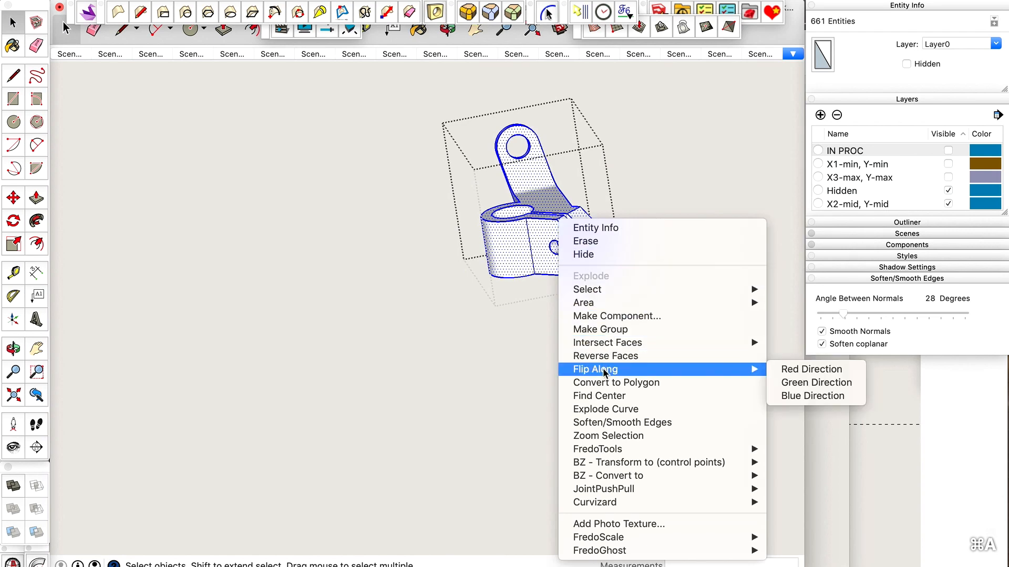
{"action": "left_click", "coordinate": [799, 370]}
{"action": "key", "text": "super+ctrl+shift+g"}
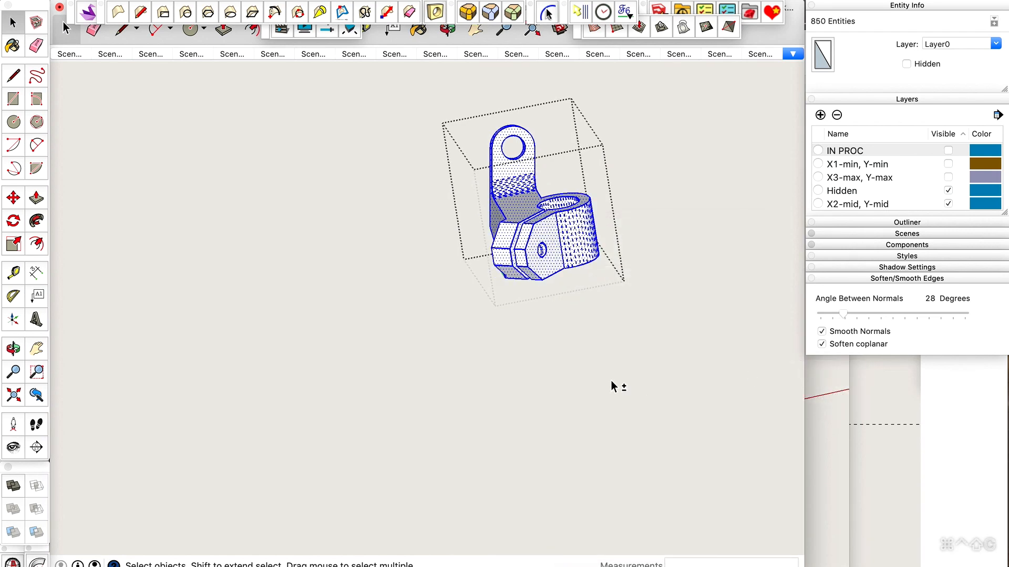
Move the Laser Holder (Left) component 49.223765 mm back along the red axis, exactly over the original holder.
{"action": "scroll", "coordinate": [452, 240], "scroll_direction": "down", "scroll_amount": 3}
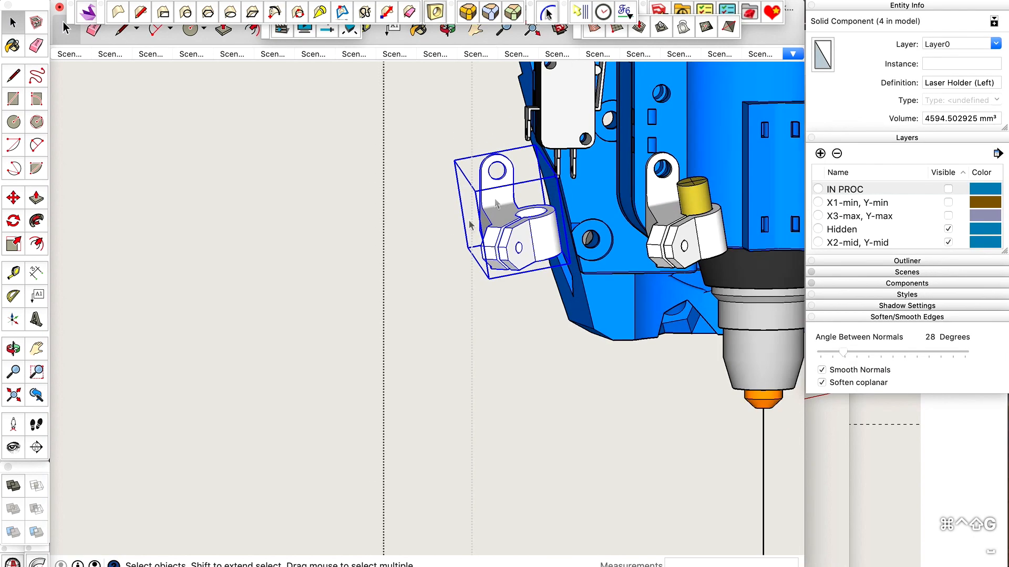
{"action": "middle_click_drag", "start_coordinate": [550, 148], "coordinate": [379, 206]}
{"action": "scroll", "coordinate": [378, 206], "scroll_direction": "up", "scroll_amount": 5}
{"action": "key", "text": "m"}
{"action": "left_click_drag", "start_coordinate": [357, 195], "coordinate": [647, 225]}
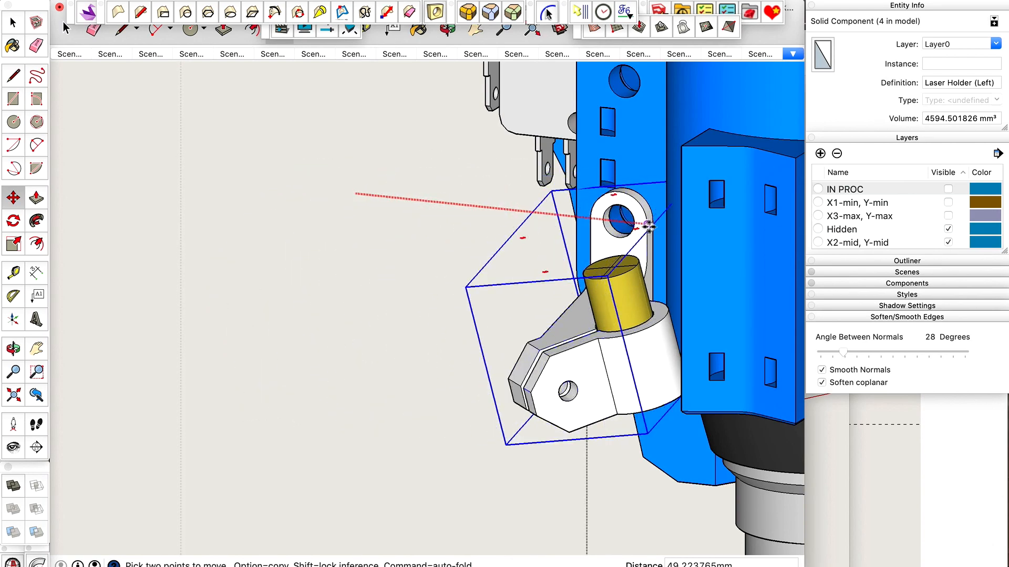
{"action": "scroll", "coordinate": [647, 224], "scroll_direction": "up", "scroll_amount": 3}
{"action": "left_click", "coordinate": [634, 217]}
{"action": "scroll", "coordinate": [505, 182], "scroll_direction": "down", "scroll_amount": 3}
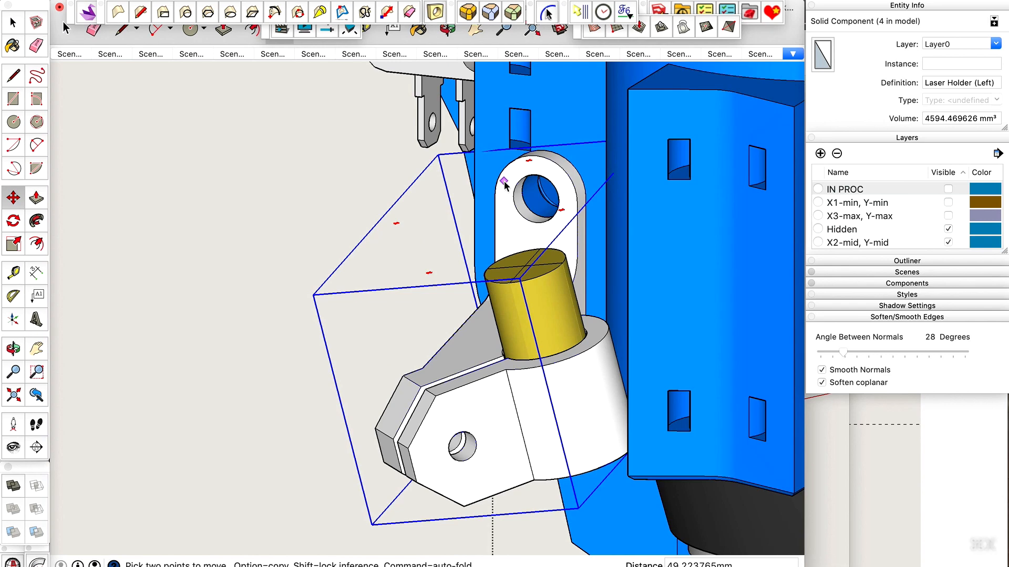
Replace the overlapping original holder by cutting Laser Holder (Left), deleting the original, and pasting the left holder in place.
{"action": "key", "text": "super+x"}
{"action": "key", "text": "space"}
{"action": "left_click", "coordinate": [513, 195]}
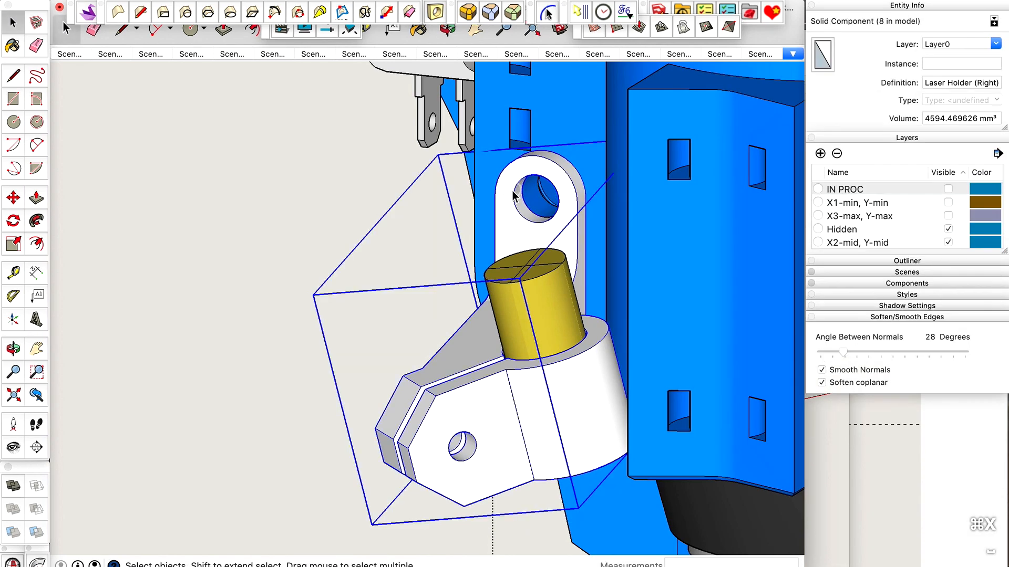
{"action": "left_click", "coordinate": [954, 84]}
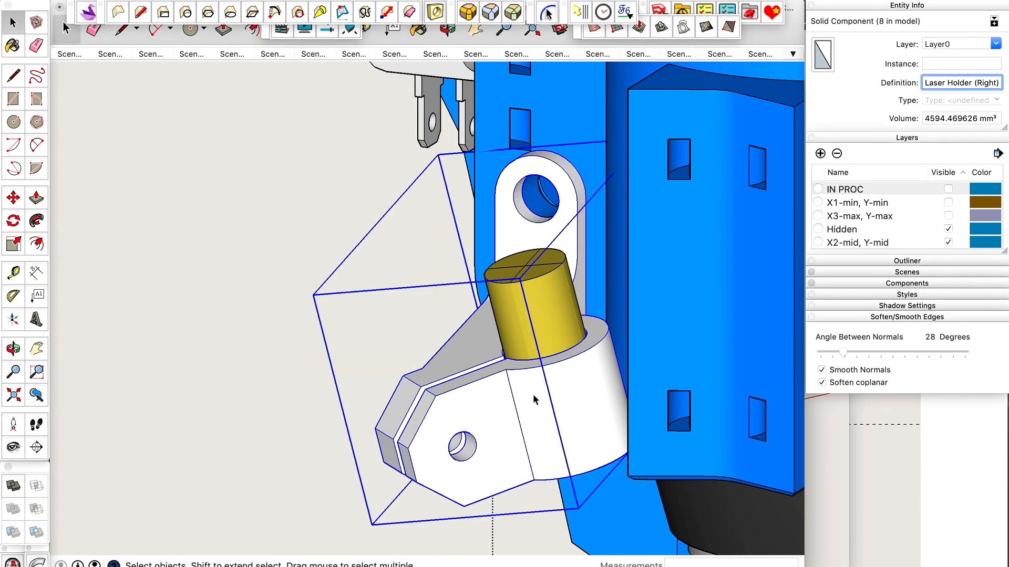
{"action": "left_click", "coordinate": [458, 418]}
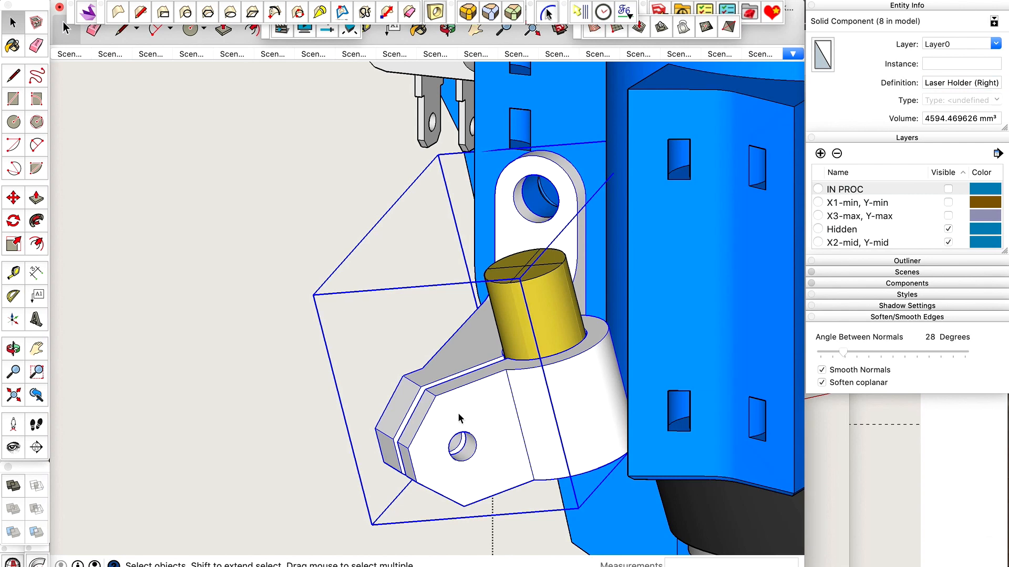
{"action": "key", "text": "BackSpace"}
{"action": "key", "text": "ctrl+shift+v"}
{"action": "key", "text": "space"}
Examine both laser holders mounted on the tool body from an orbited view.
{"action": "scroll", "coordinate": [305, 351], "scroll_direction": "down", "scroll_amount": 5}
{"action": "scroll", "coordinate": [306, 351], "scroll_direction": "down", "scroll_amount": 3}
{"action": "key", "text": "o"}
{"action": "left_click_drag", "start_coordinate": [306, 351], "coordinate": [552, 328]}
{"action": "scroll", "coordinate": [571, 416], "scroll_direction": "up", "scroll_amount": 5}
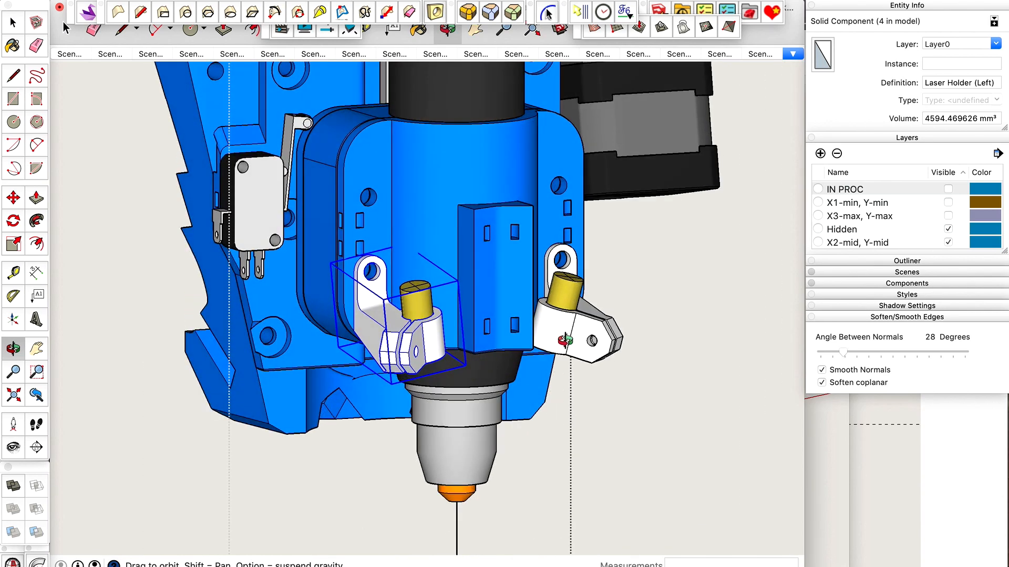
{"action": "scroll", "coordinate": [565, 341], "scroll_direction": "down", "scroll_amount": 5}
{"action": "scroll", "coordinate": [564, 341], "scroll_direction": "up", "scroll_amount": 4}
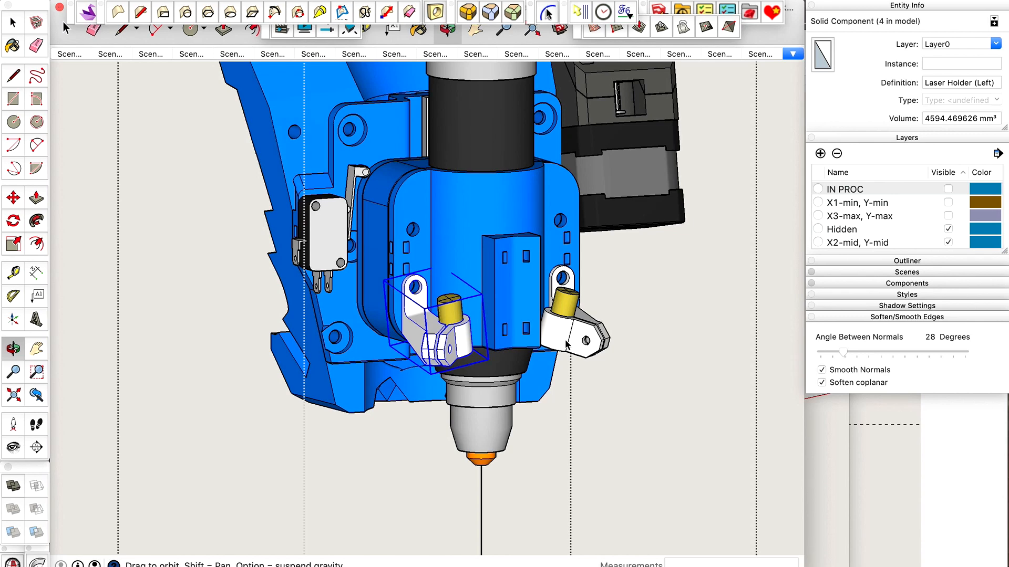
{"action": "scroll", "coordinate": [566, 345], "scroll_direction": "up", "scroll_amount": 1}
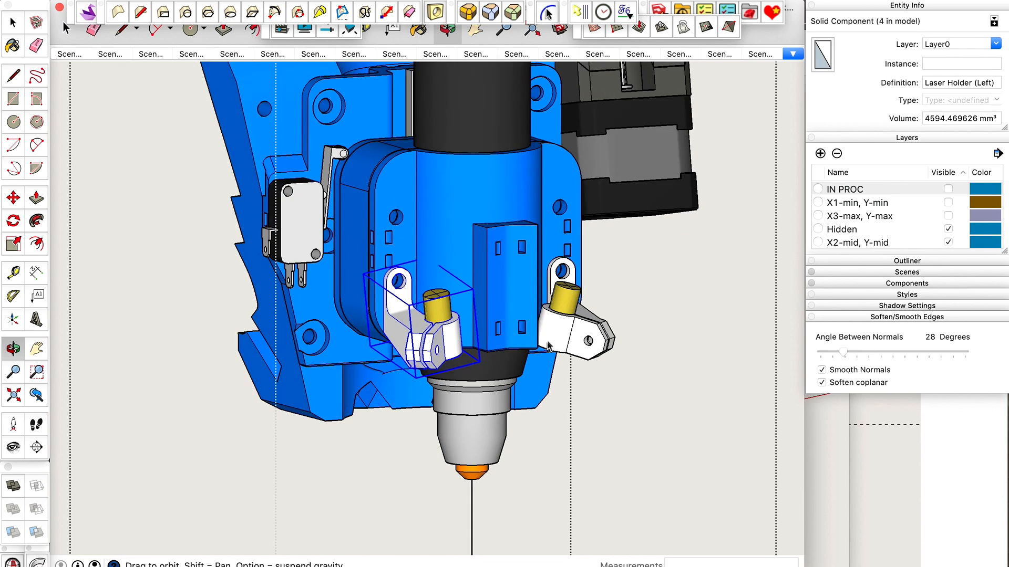
Copy the Laser Holder (Right) component into a new document, placing it at the origin.
{"action": "key", "text": "space"}
{"action": "left_click", "coordinate": [588, 329]}
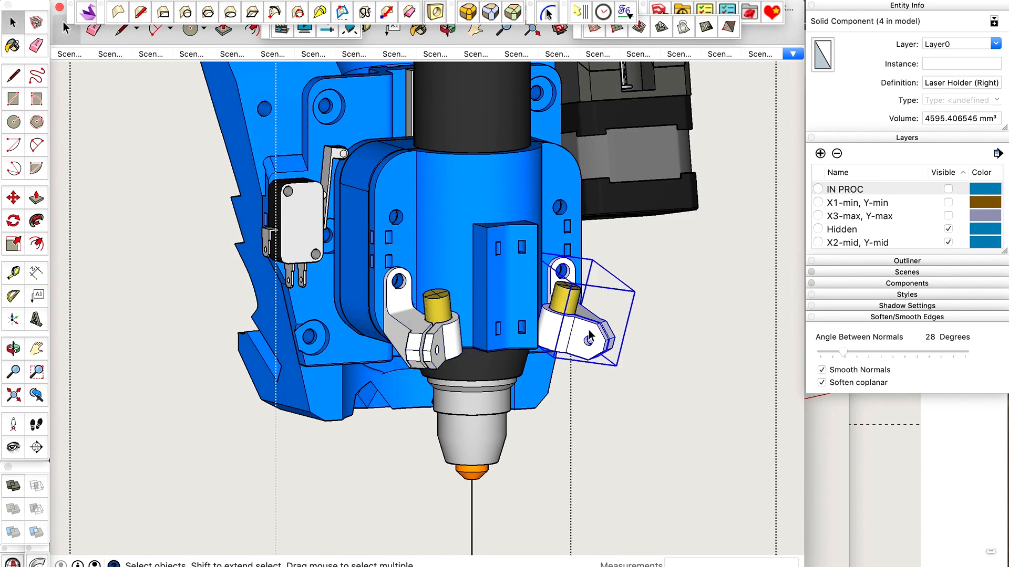
{"action": "key", "text": "super+c"}
{"action": "key", "text": "super+n"}
{"action": "key", "text": "super+v"}
{"action": "left_click", "coordinate": [411, 538]}
{"action": "scroll", "coordinate": [411, 538], "scroll_direction": "up", "scroll_amount": 10}
{"action": "middle_click_drag", "start_coordinate": [411, 538], "coordinate": [458, 491]}
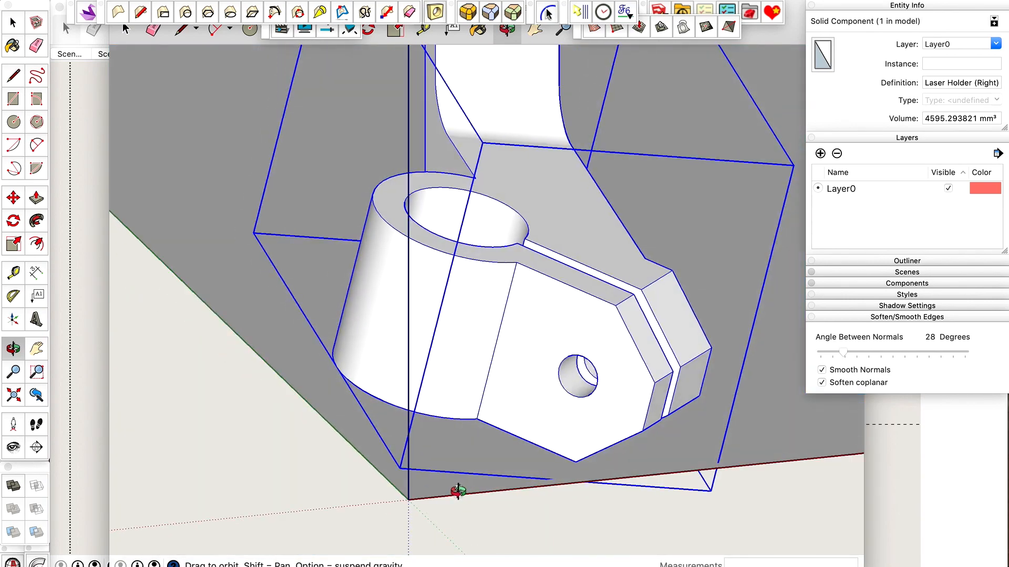
Rotate the holder about 14.6 degrees around its lowest front corner so the laser socket stands upright.
{"action": "key", "text": "q"}
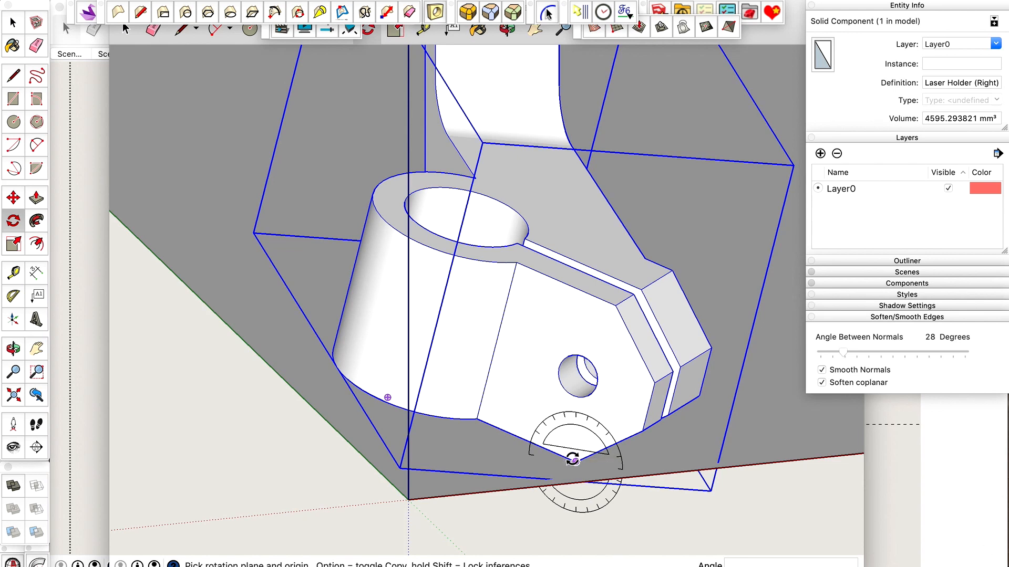
{"action": "left_click", "coordinate": [575, 461]}
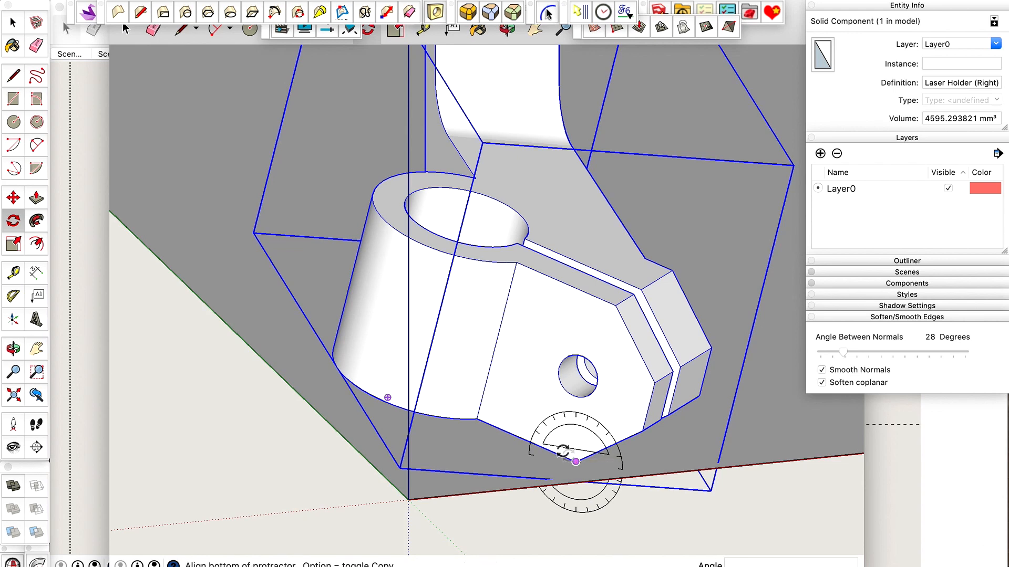
{"action": "left_click", "coordinate": [478, 420]}
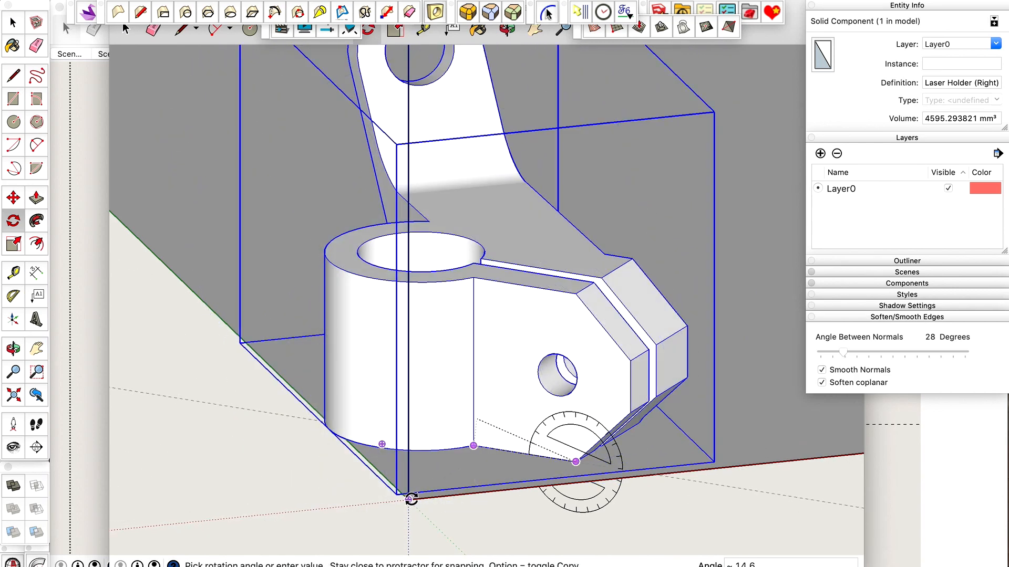
{"action": "left_click", "coordinate": [408, 500]}
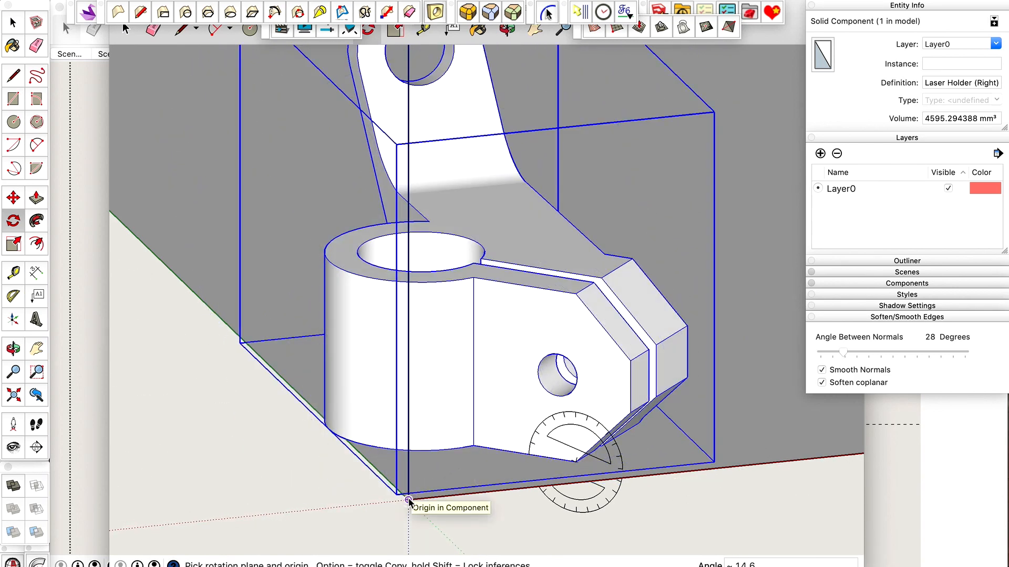
Cut the rotated holder and paste it back with its bounding box corner on the origin.
{"action": "key", "text": "o"}
{"action": "left_click_drag", "start_coordinate": [408, 500], "coordinate": [497, 360]}
{"action": "scroll", "coordinate": [473, 462], "scroll_direction": "down", "scroll_amount": 3}
{"action": "scroll", "coordinate": [473, 462], "scroll_direction": "up", "scroll_amount": 8}
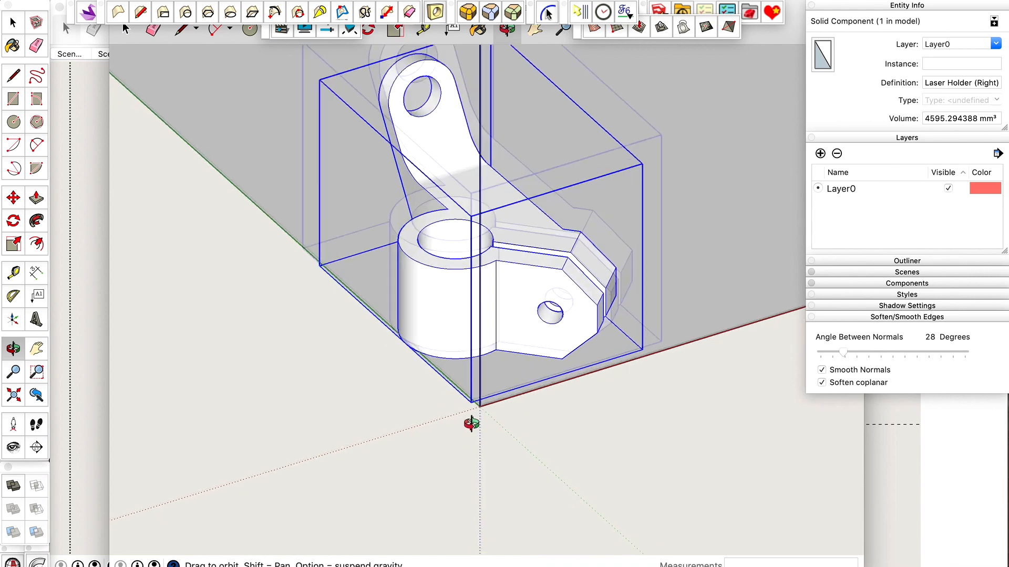
{"action": "key", "text": "m"}
{"action": "key", "text": "space"}
{"action": "scroll", "coordinate": [469, 395], "scroll_direction": "up", "scroll_amount": 5}
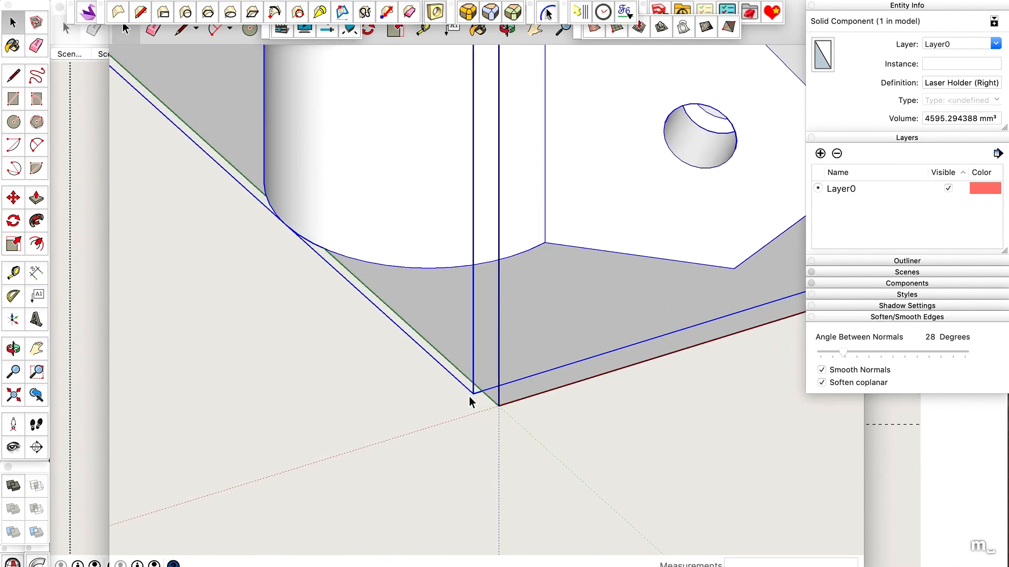
{"action": "key", "text": "super+x"}
{"action": "key", "text": "super+v"}
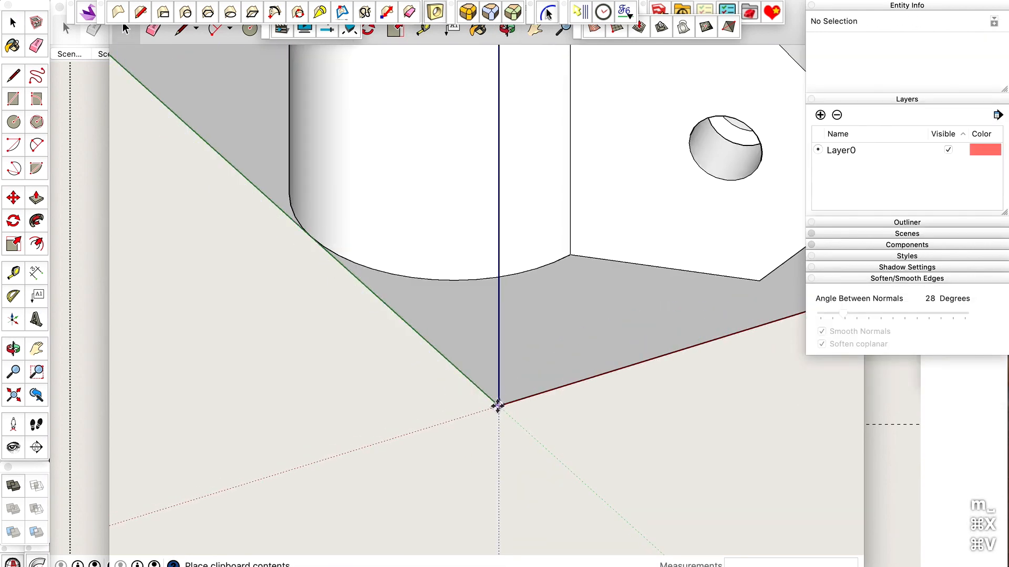
{"action": "left_click", "coordinate": [498, 405]}
{"action": "scroll", "coordinate": [444, 410], "scroll_direction": "down", "scroll_amount": 4}
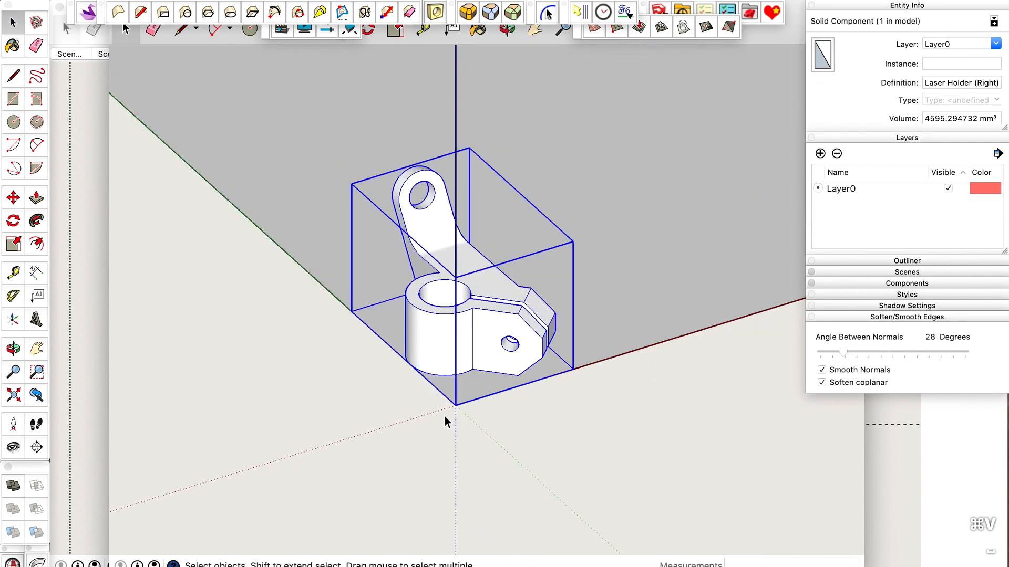
Delete the Makerbot Replicator 2X and BIQU B1 build volume outlines, and select the remaining holder zoomed to fit.
{"action": "scroll", "coordinate": [445, 421], "scroll_direction": "down", "scroll_amount": 3}
{"action": "key", "text": "o"}
{"action": "left_click_drag", "start_coordinate": [444, 420], "coordinate": [433, 375]}
{"action": "scroll", "coordinate": [431, 378], "scroll_direction": "down", "scroll_amount": 5}
{"action": "scroll", "coordinate": [430, 379], "scroll_direction": "up", "scroll_amount": 3}
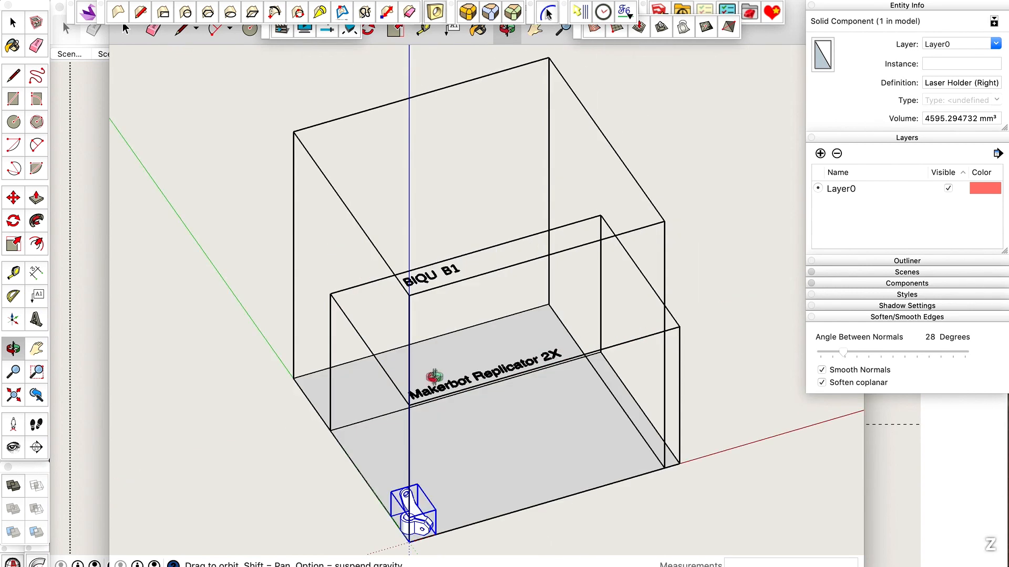
{"action": "key", "text": "space"}
{"action": "left_click", "coordinate": [477, 381]}
{"action": "key", "text": "BackSpace"}
{"action": "left_click", "coordinate": [477, 382]}
{"action": "key", "text": "BackSpace"}
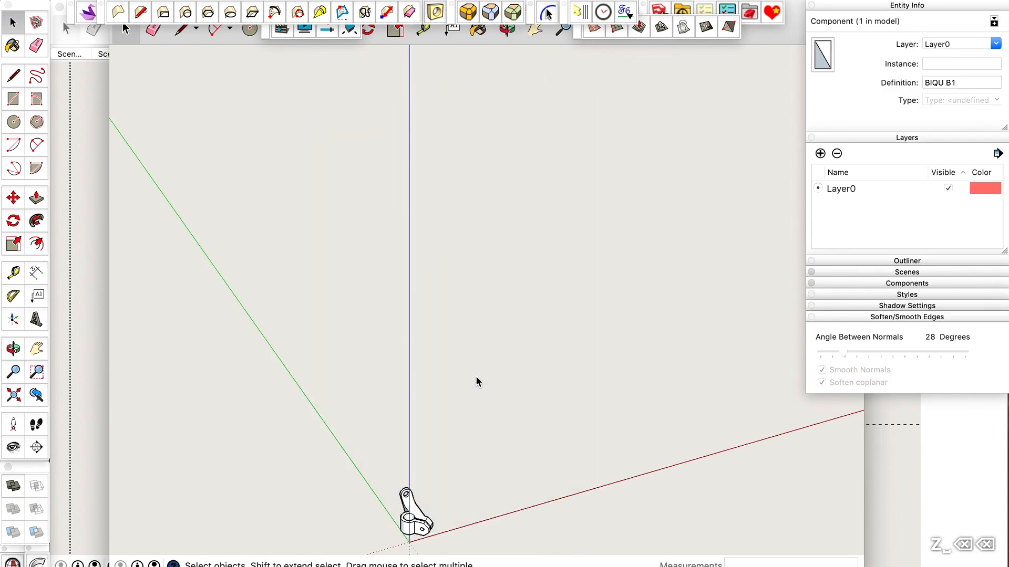
{"action": "key", "text": "shift+z"}
{"action": "left_click", "coordinate": [493, 342]}
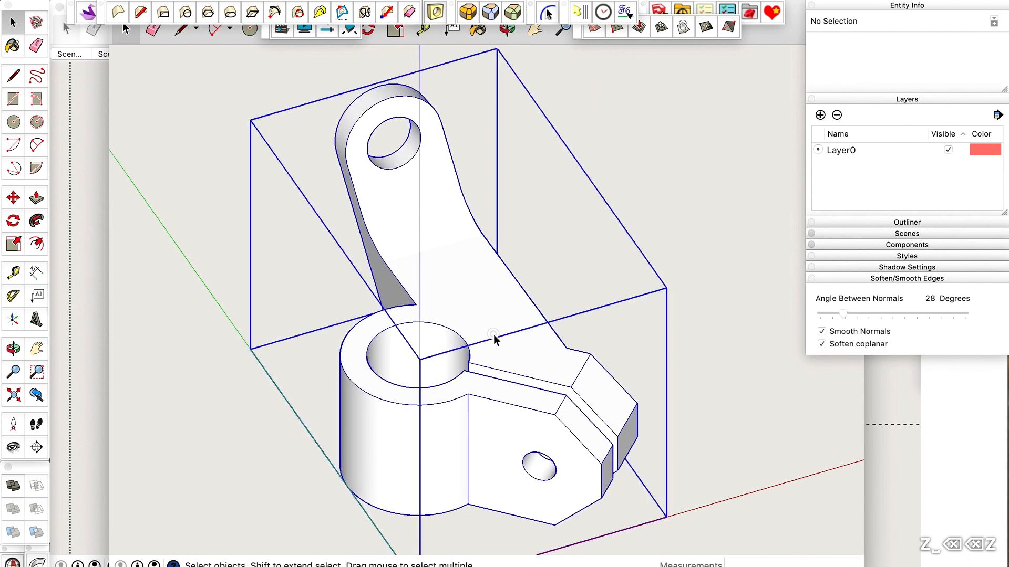
Copy the definition name "Laser Holder (Right)" of the selected holder component for use as a file name.
{"action": "left_click", "coordinate": [940, 84]}
{"action": "key", "text": "super+a"}
{"action": "key", "text": "super+c"}
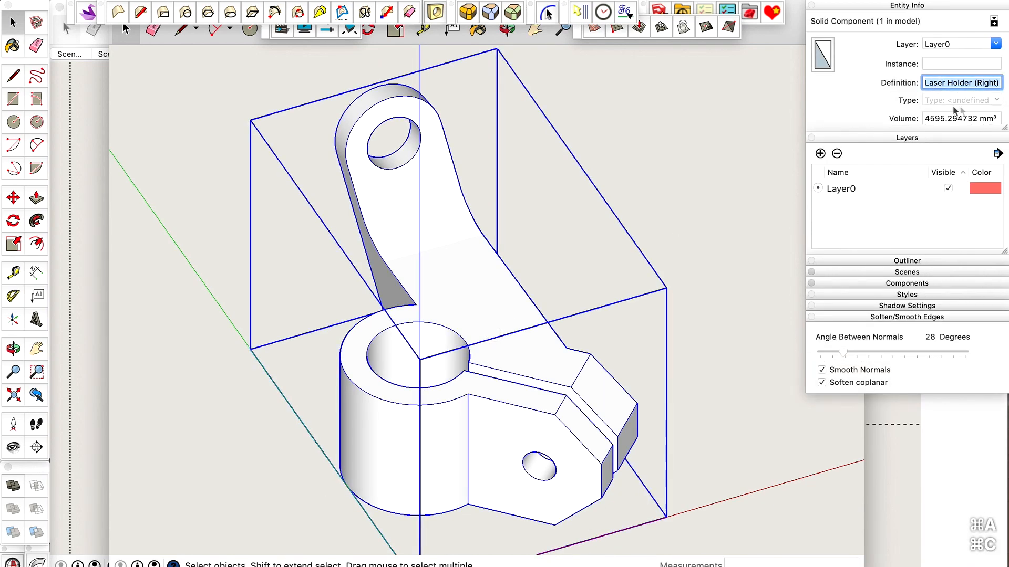
{"action": "left_click", "coordinate": [687, 213]}
{"action": "left_click", "coordinate": [453, 293]}
Start saving the document and set its location to a Laser Holders (Red Sight-Li...) folder inside Plasma CNC table parts.
{"action": "key", "text": "super+s"}
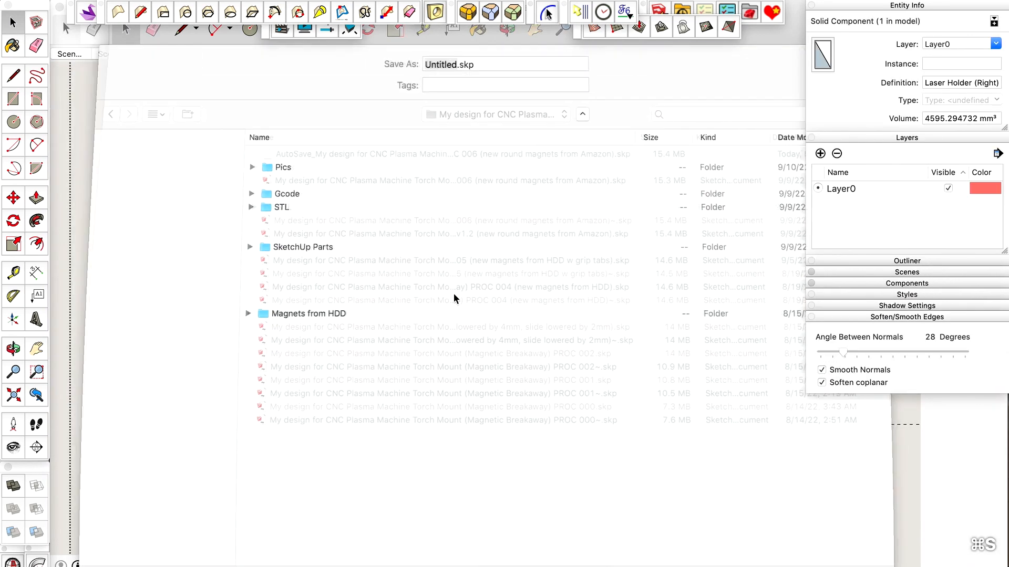
{"action": "left_click", "coordinate": [457, 115]}
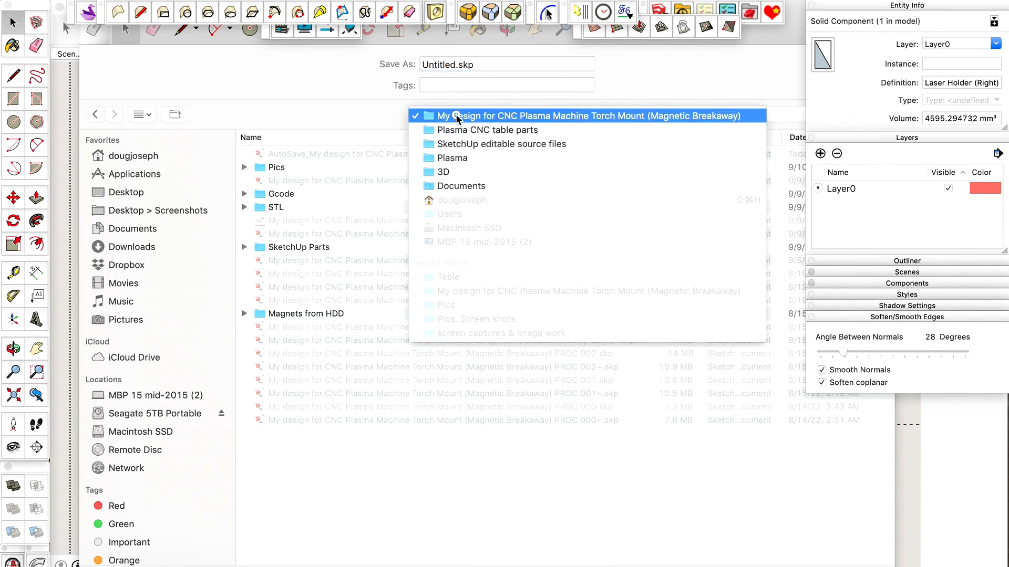
{"action": "left_click", "coordinate": [451, 63]}
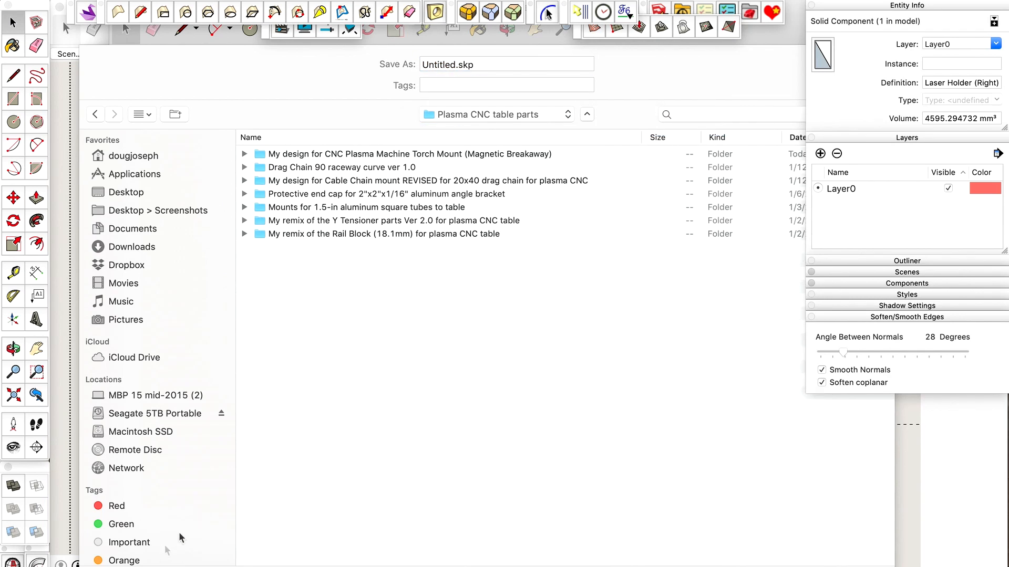
Name the file "Laser Holder (Right) v1.0.skp" using the copied component name, and save it.
{"action": "double_click", "coordinate": [436, 65]}
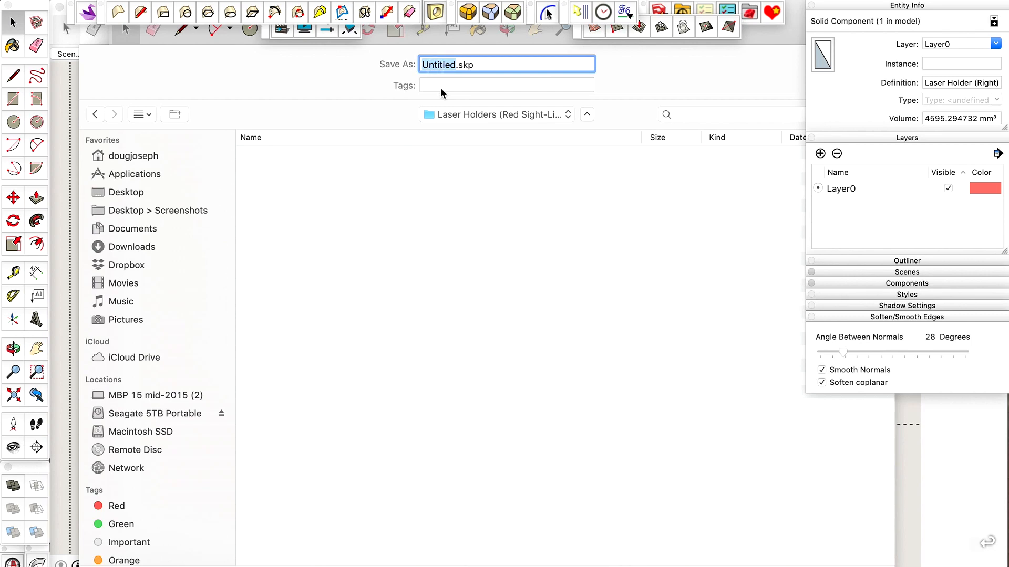
{"action": "key", "text": "super+v"}
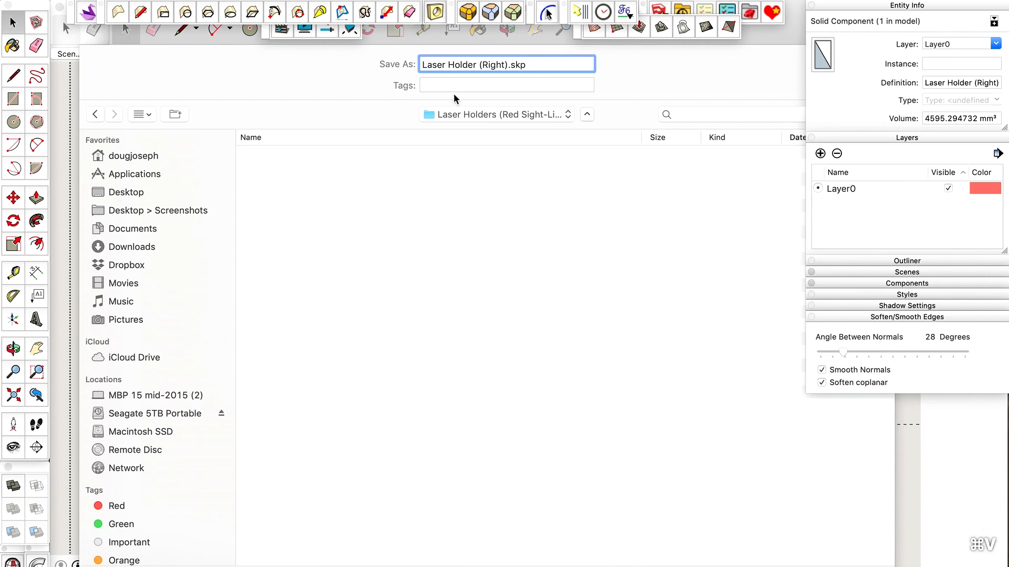
{"action": "type", "text": "c"}
{"action": "key", "text": "BackSpace"}
{"action": "type", "text": "v"}
{"action": "type", "text": "1.0"}
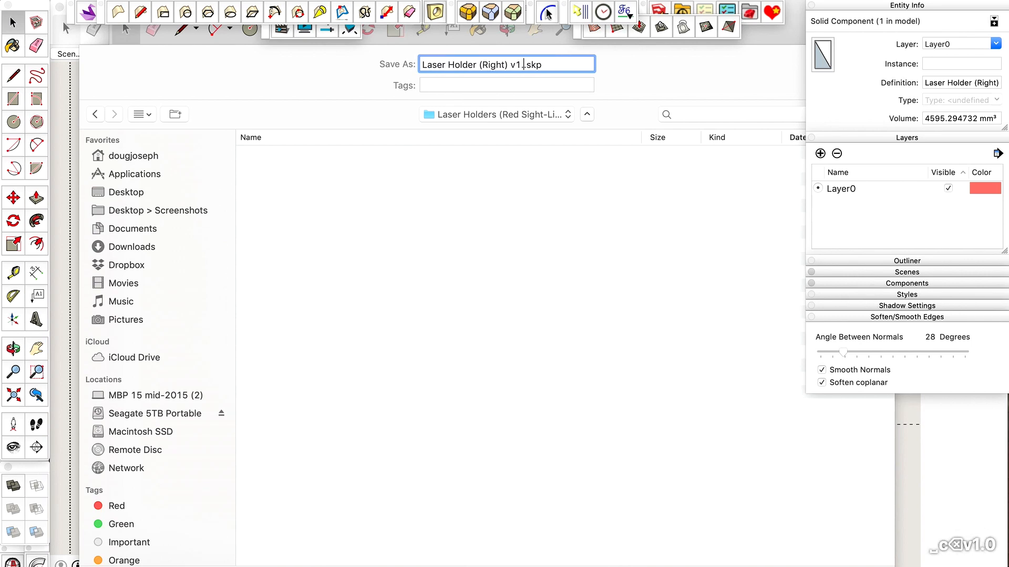
{"action": "key", "text": "Return"}
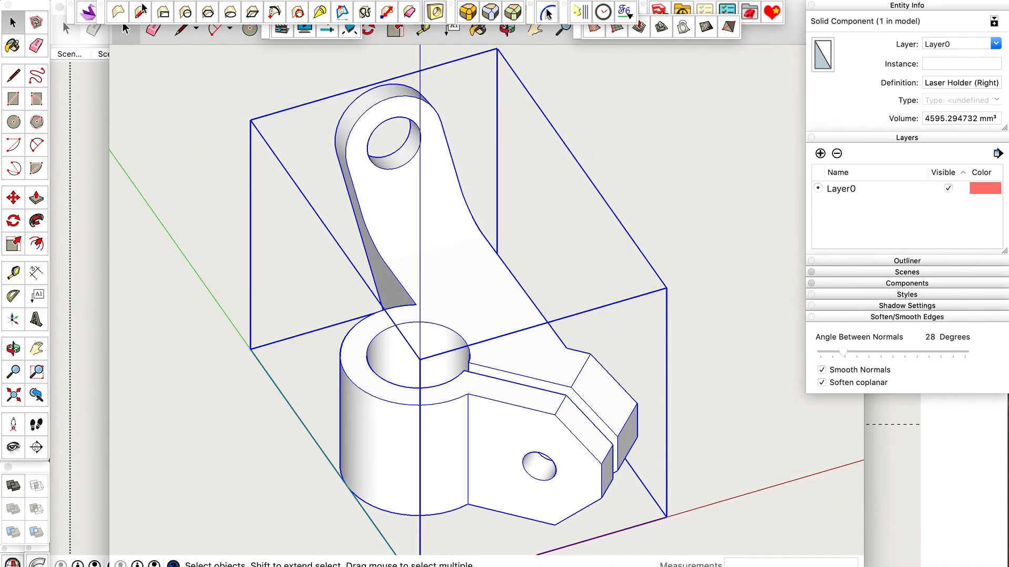
Frame the unselected right holder with the origin in view and capture a screenshot of the drawing area.
{"action": "left_click", "coordinate": [684, 137]}
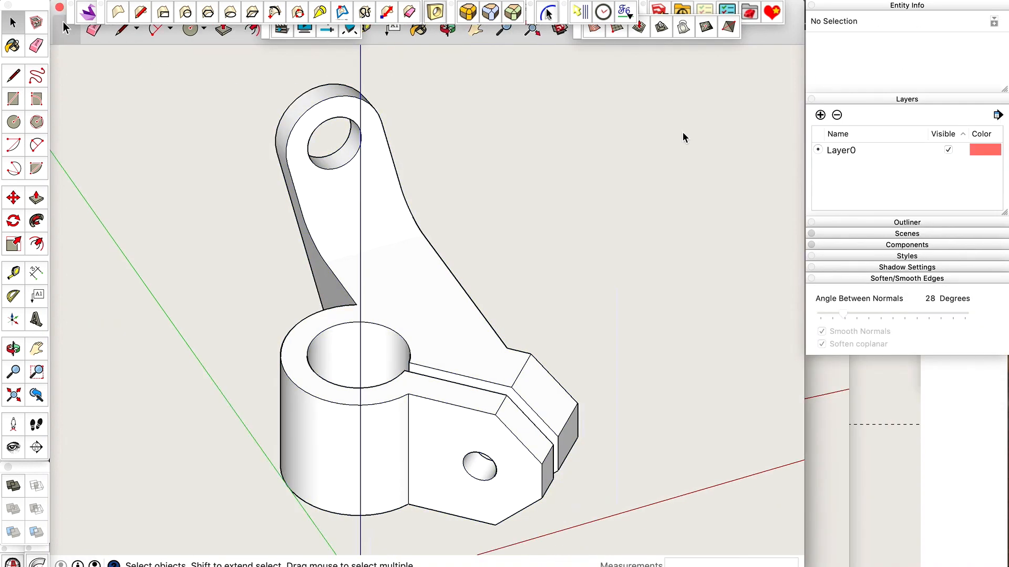
{"action": "key", "text": "shift+z"}
{"action": "scroll", "coordinate": [428, 275], "scroll_direction": "down", "scroll_amount": 3}
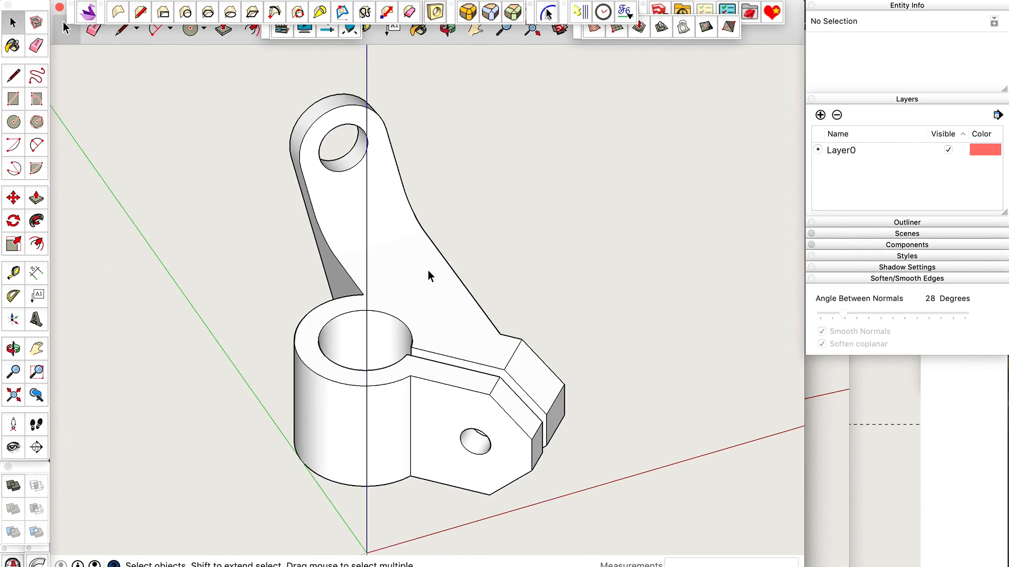
{"action": "key", "text": "super+shift+5"}
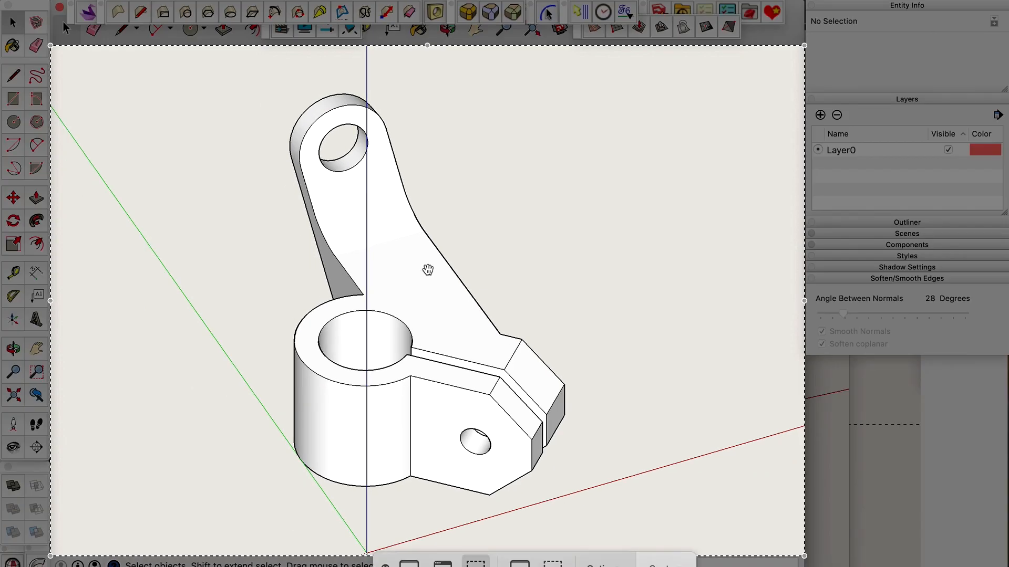
{"action": "key", "text": "Return"}
Select the right holder and start an STL export of only the current selection in model units and ASCII format.
{"action": "left_click", "coordinate": [334, 127]}
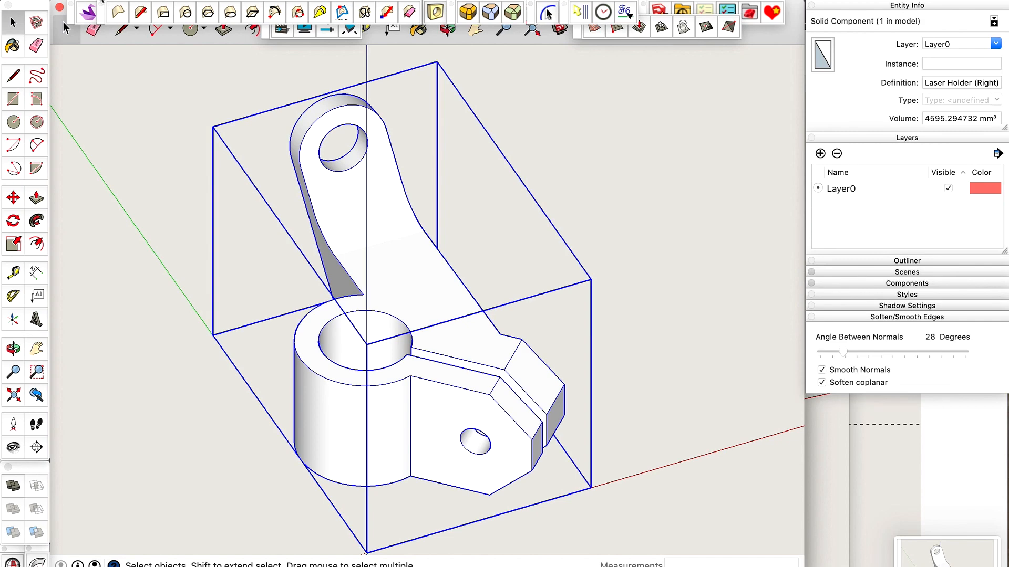
{"action": "left_click", "coordinate": [102, 1]}
{"action": "left_click", "coordinate": [153, 226]}
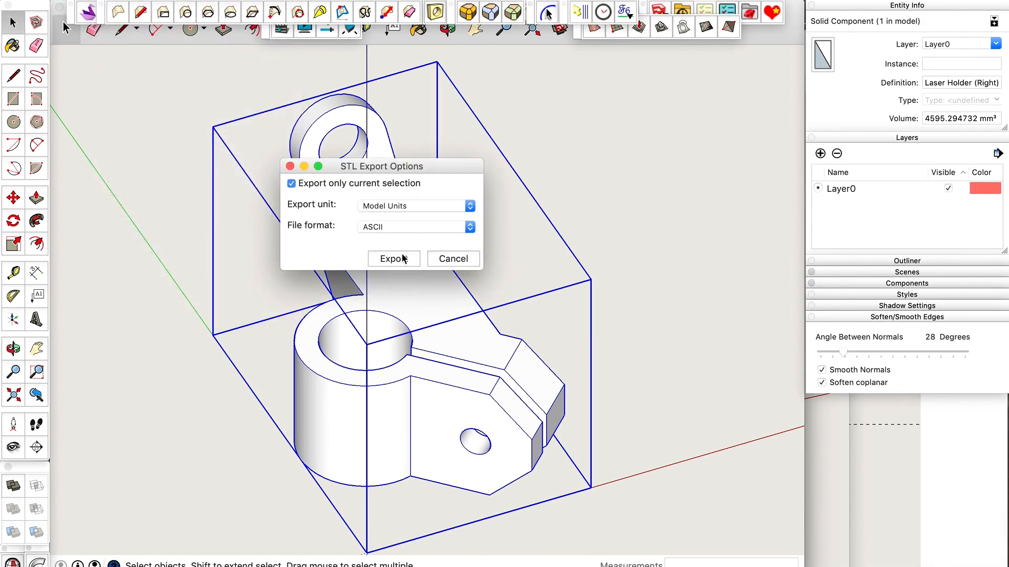
{"action": "left_click", "coordinate": [406, 259]}
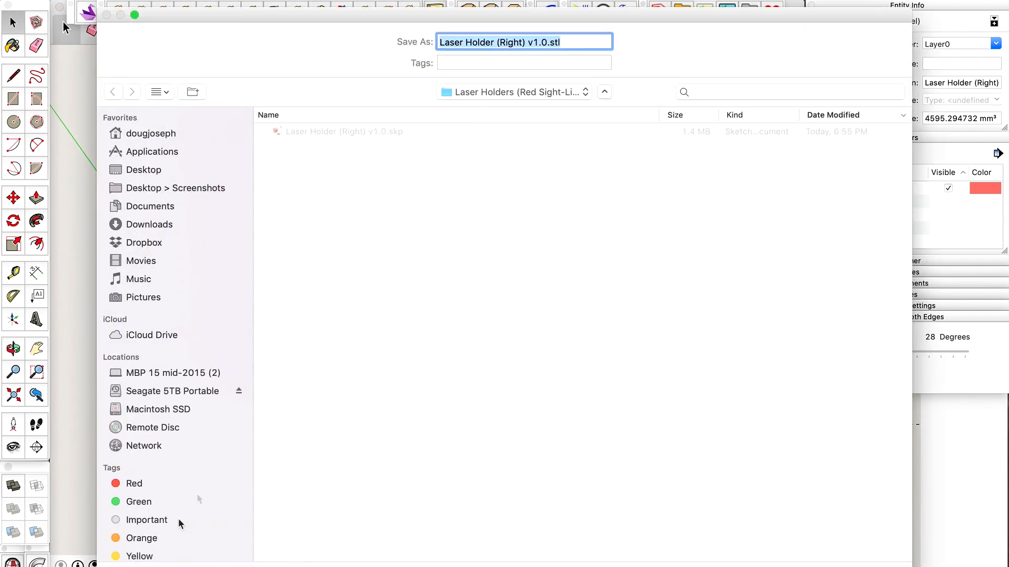
Create a new STL folder and save the export there as "Laser Holder (Right) v1.0.stl".
{"action": "key", "text": "shift+super+n"}
{"action": "type", "text": "ST"}
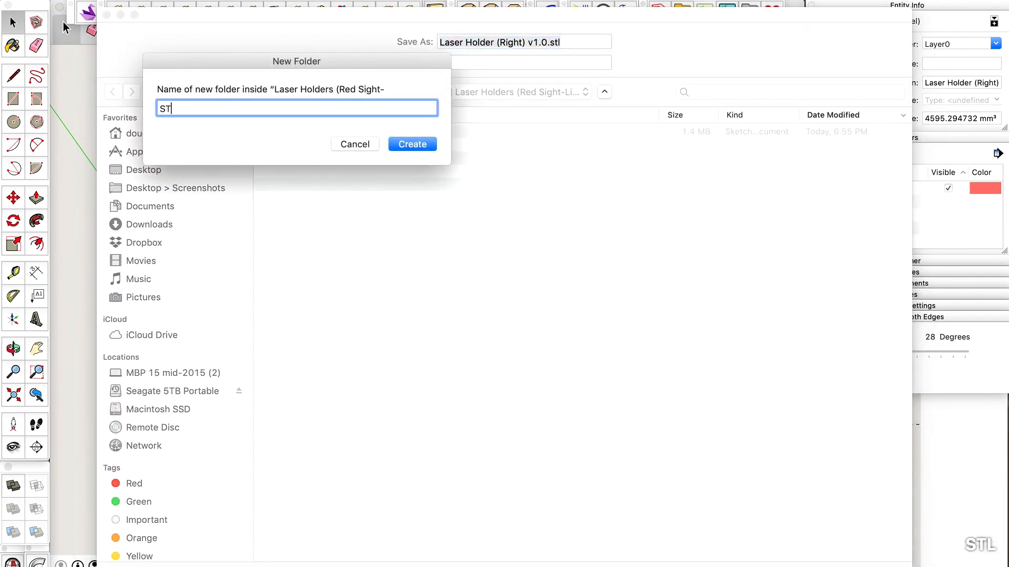
{"action": "type", "text": "L"}
{"action": "key", "text": "Return"}
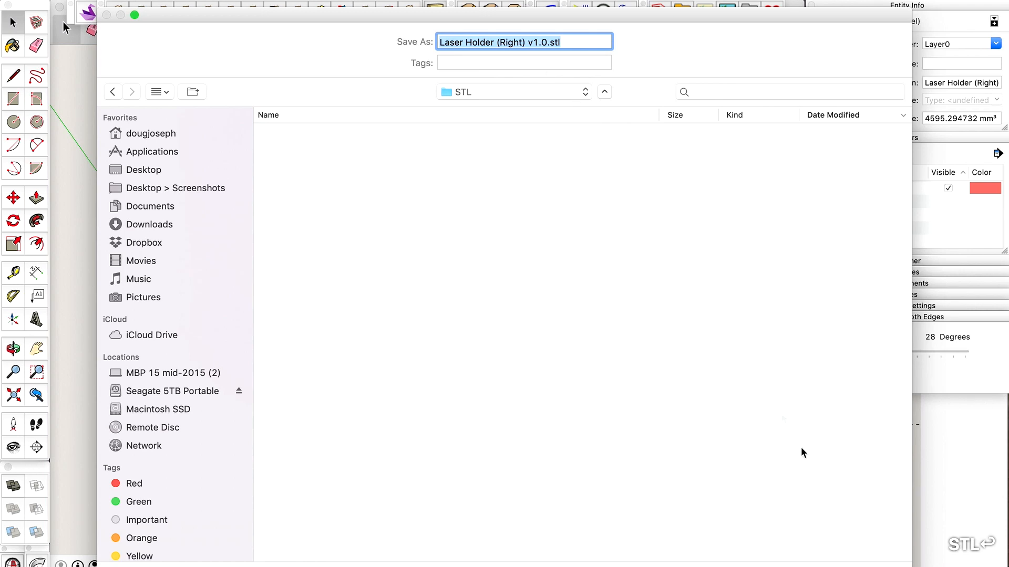
{"action": "key", "text": "Return"}
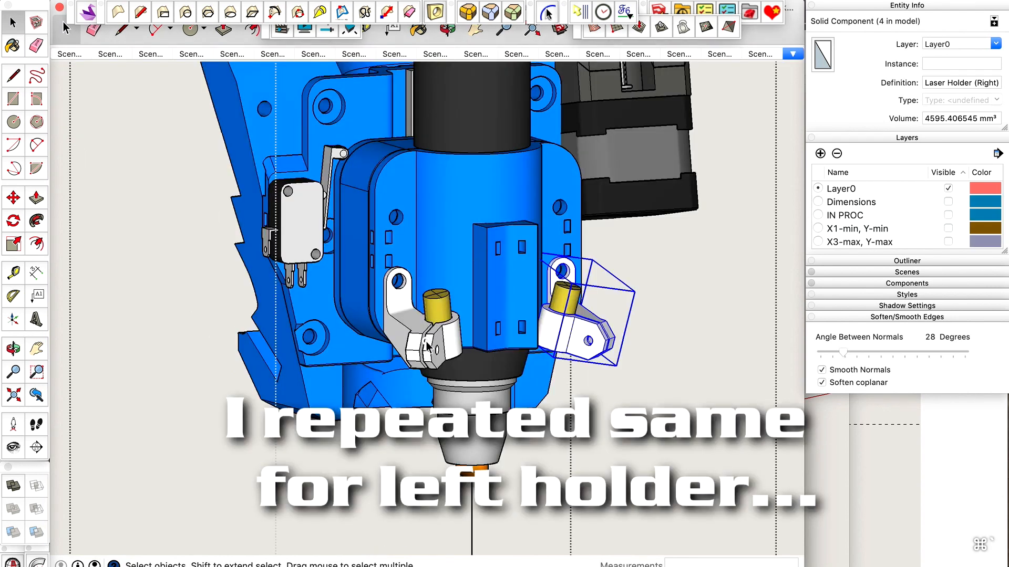
Select the left laser holder in the assembly, and switch to Ultimaker Cura to start a new empty project.
{"action": "left_click", "coordinate": [428, 346]}
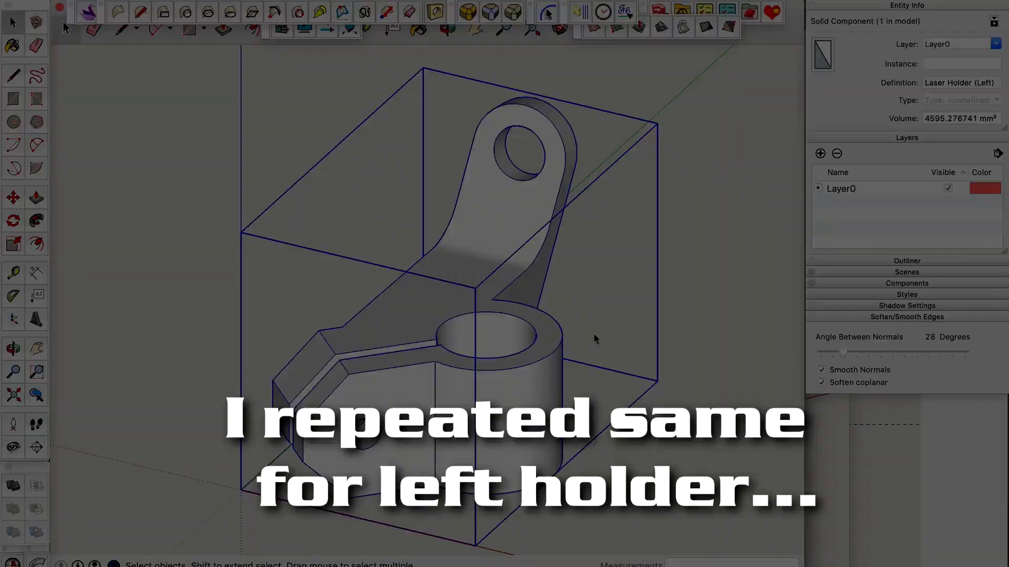
{"action": "key", "text": "super+Tab"}
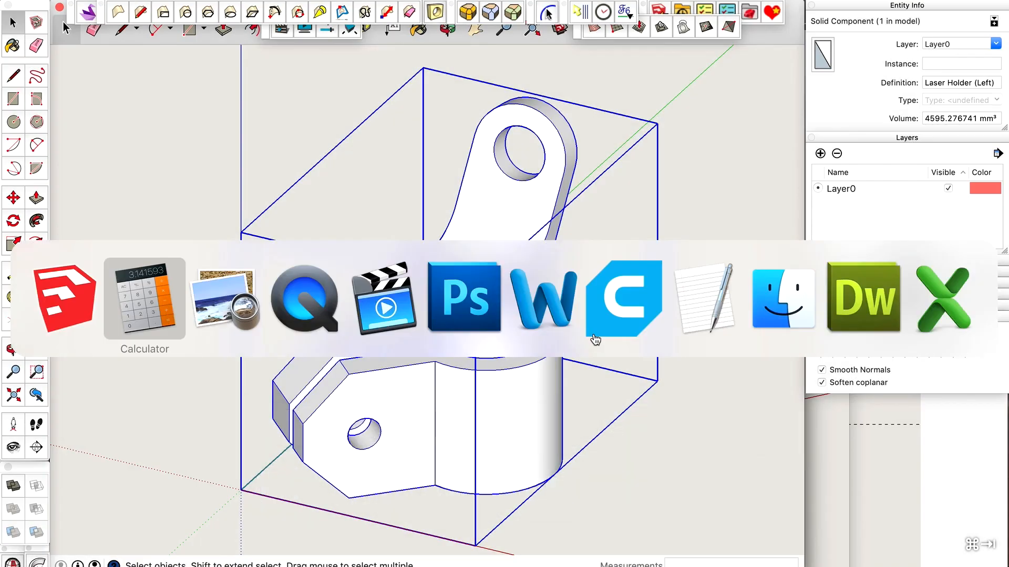
{"action": "key", "text": "super+n"}
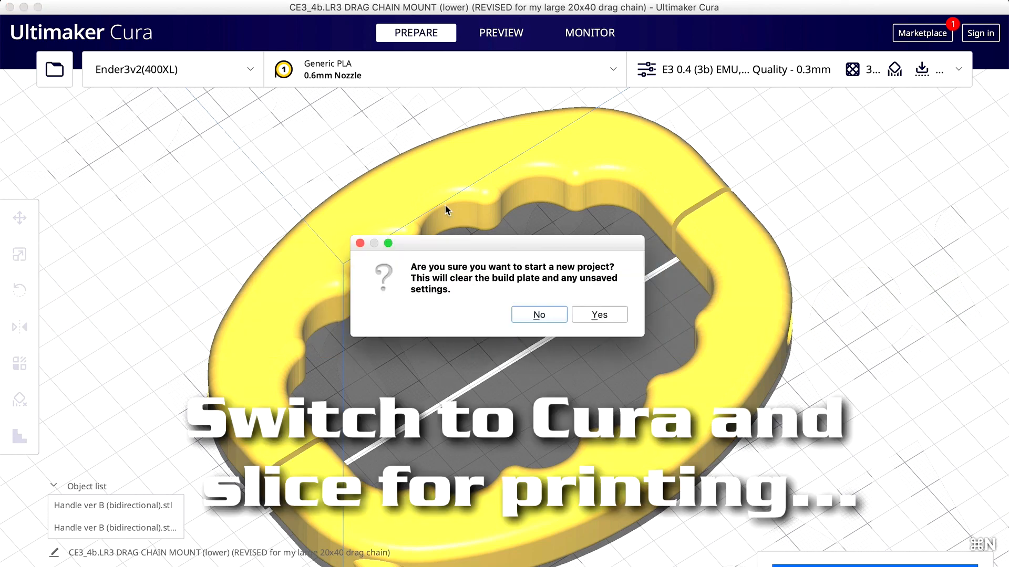
{"action": "left_click", "coordinate": [592, 316]}
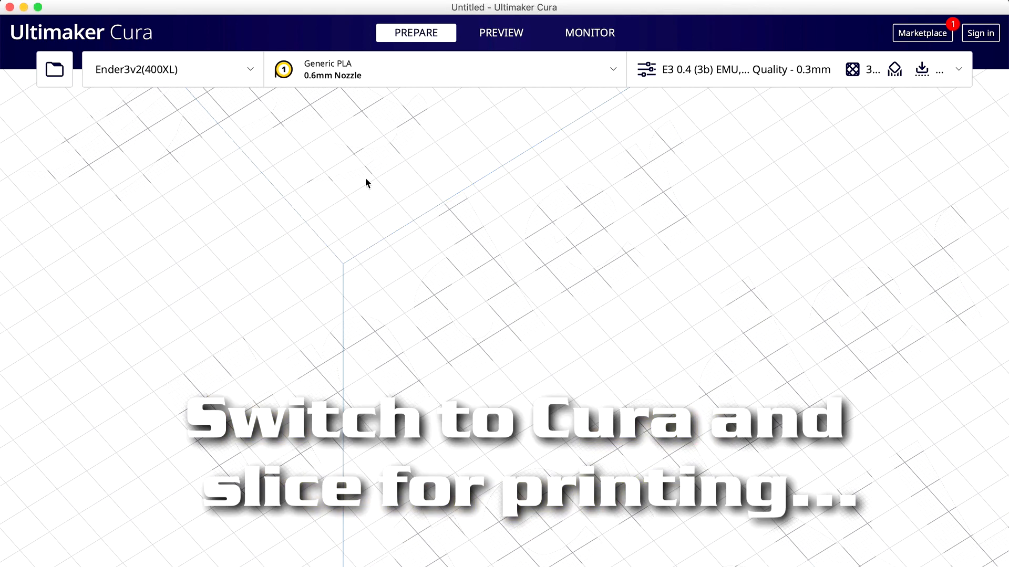
Load the Laser Holder (Left) v1.0 and Laser Holder (Right) v1.0 STL files onto the build plate and check the print settings.
{"action": "left_click", "coordinate": [57, 74]}
{"action": "left_click", "coordinate": [471, 31]}
{"action": "left_click", "coordinate": [490, 192]}
{"action": "left_click", "coordinate": [254, 70]}
{"action": "left_click", "coordinate": [246, 79], "text": "shift"}
{"action": "left_click", "coordinate": [973, 556]}
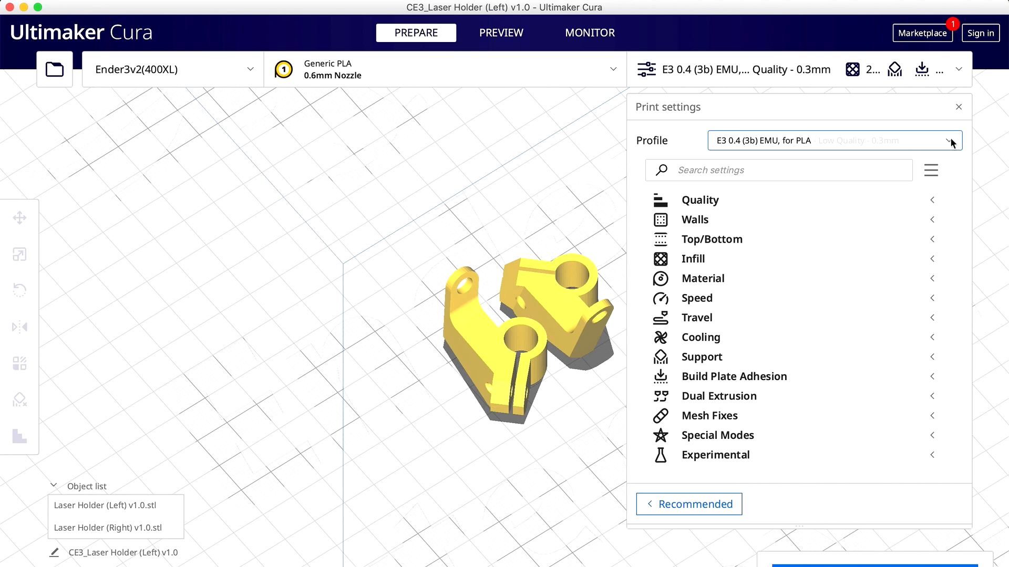
{"action": "left_click", "coordinate": [959, 107]}
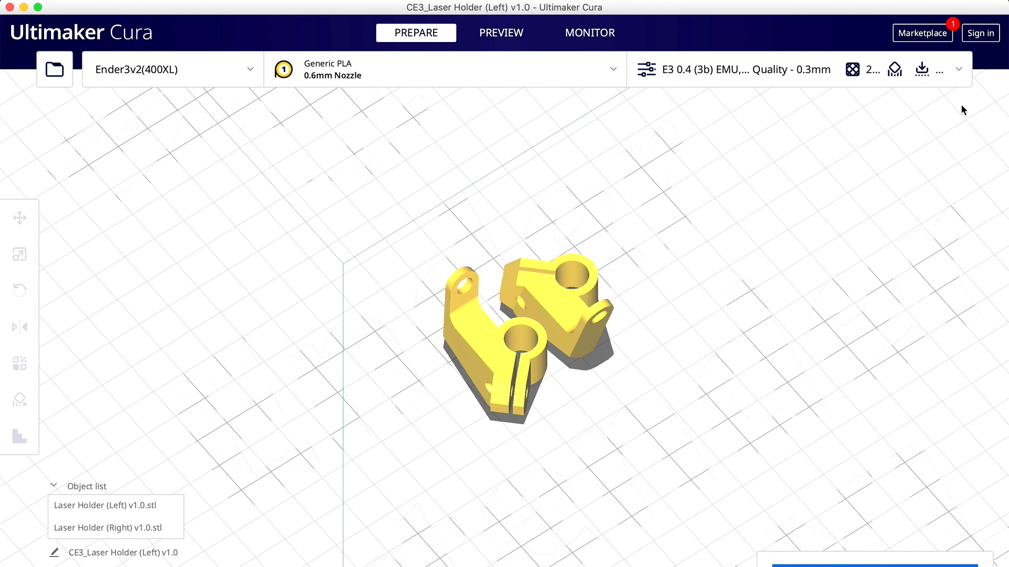